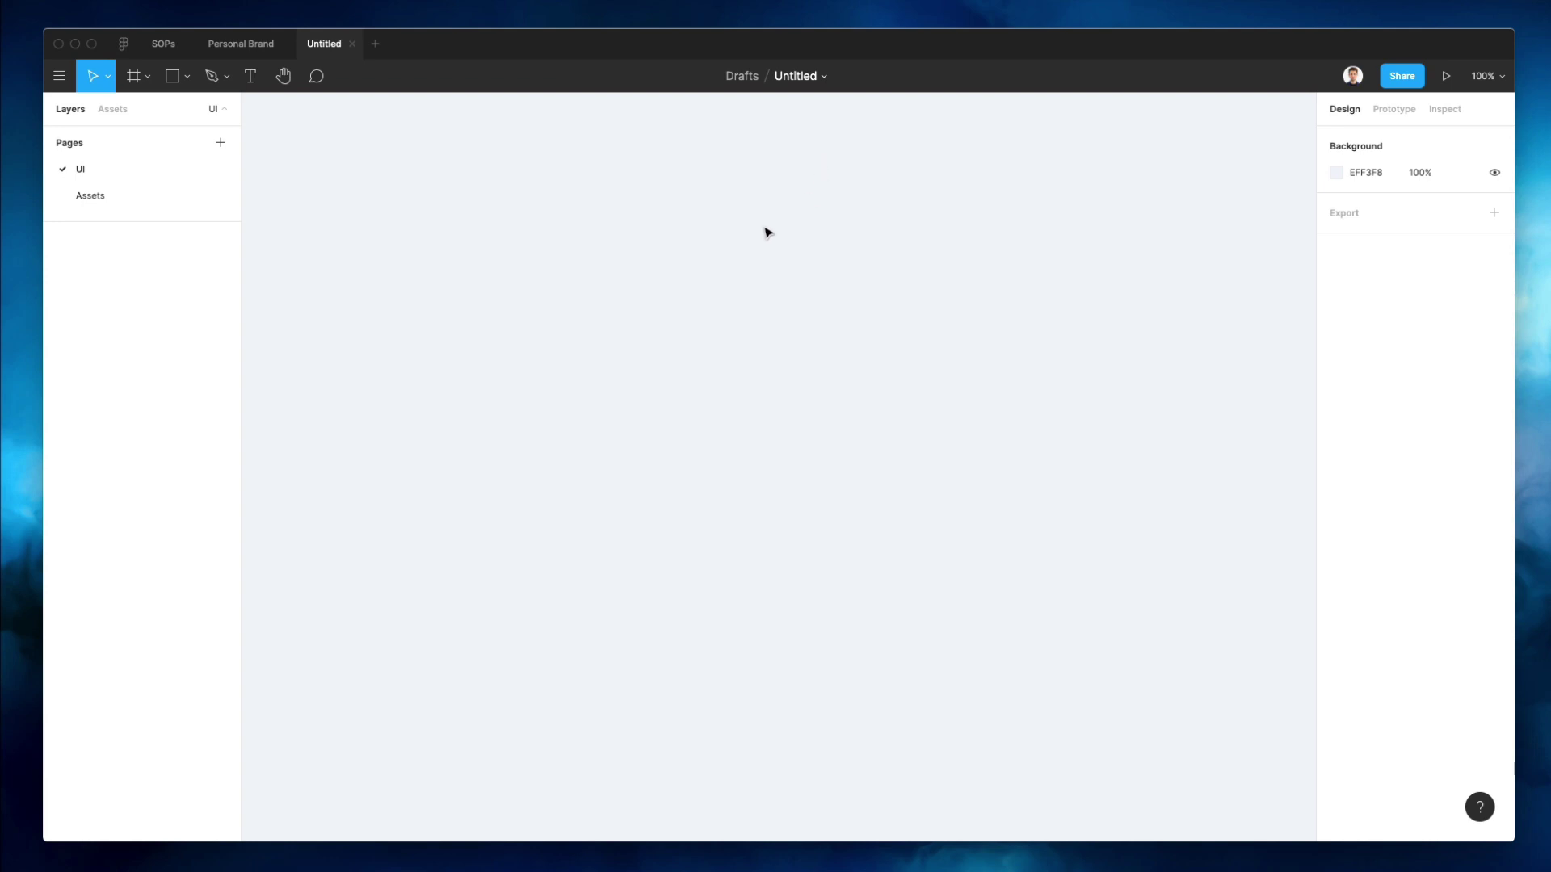
- Add a 414×896 iPhone 11 Pro Max frame from the Phone presets and name it '1'
click(137, 79)
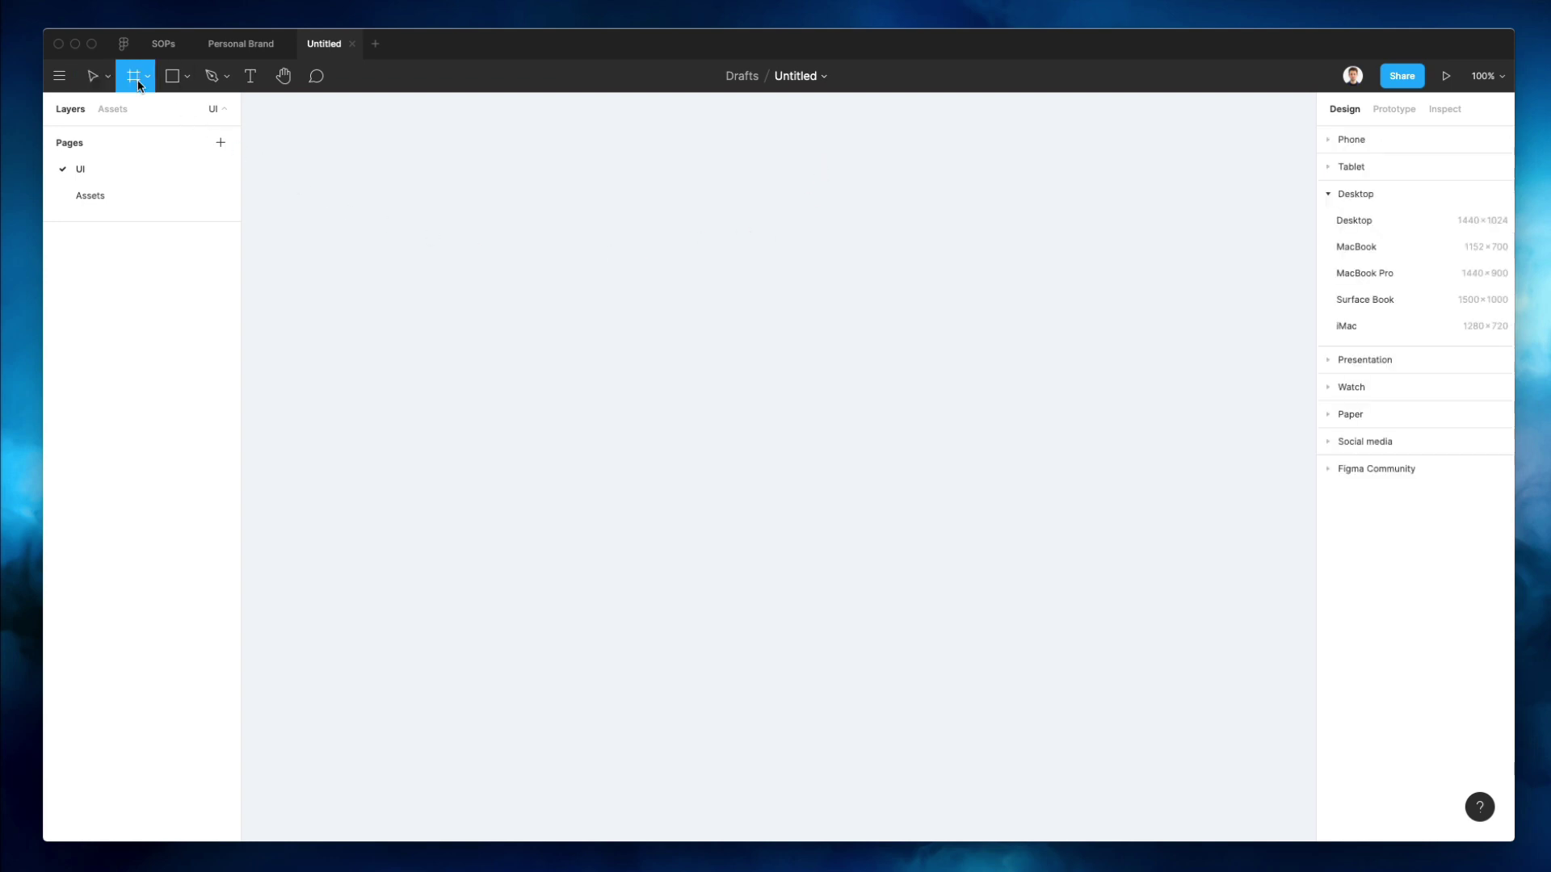
click(1354, 144)
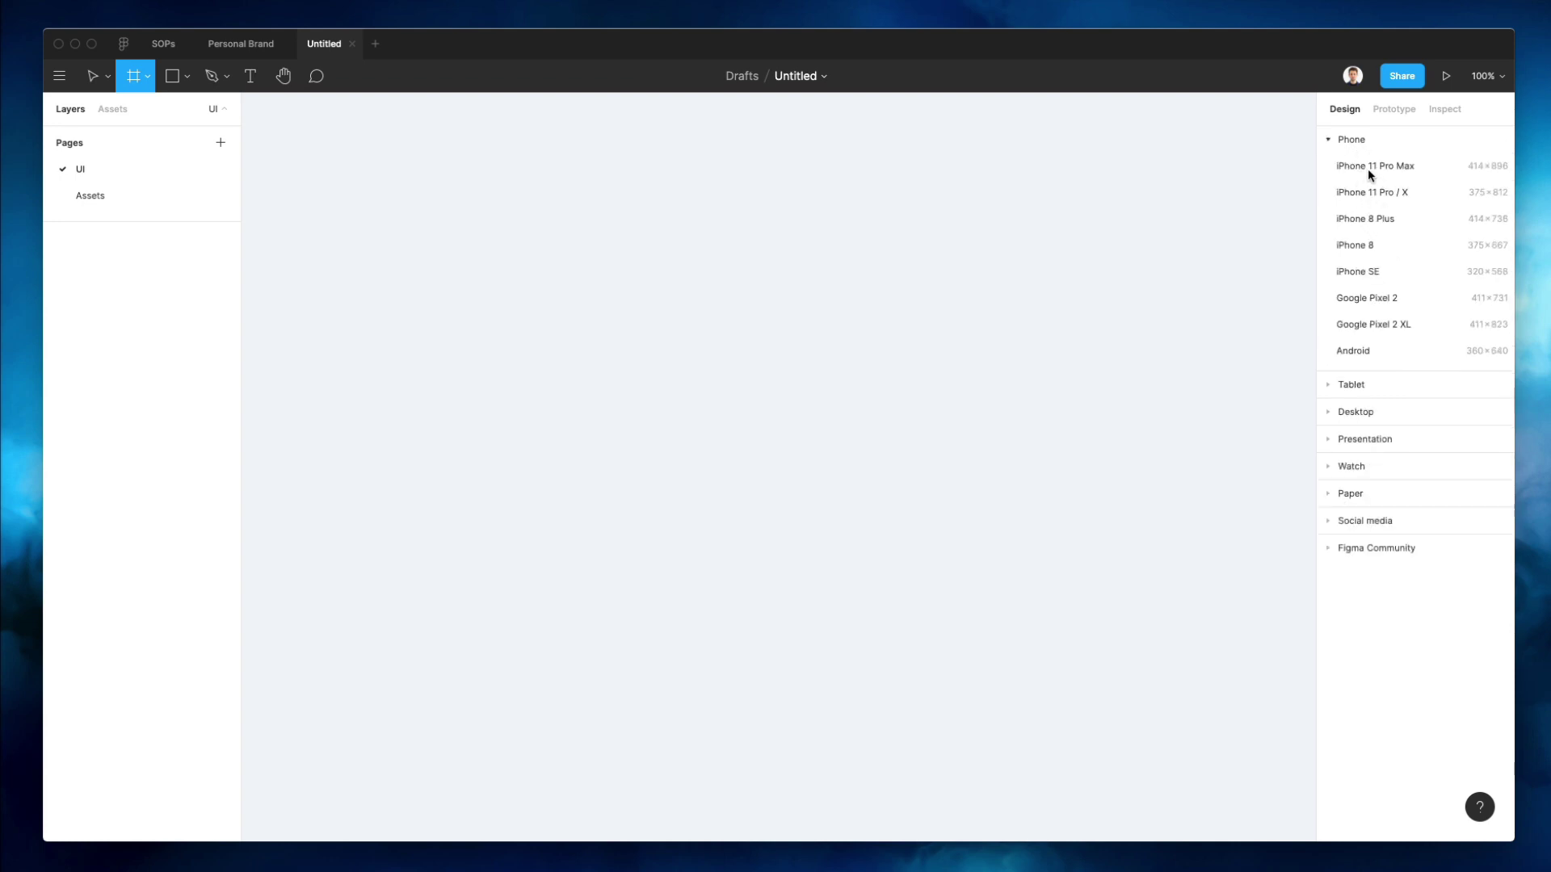
click(1364, 168)
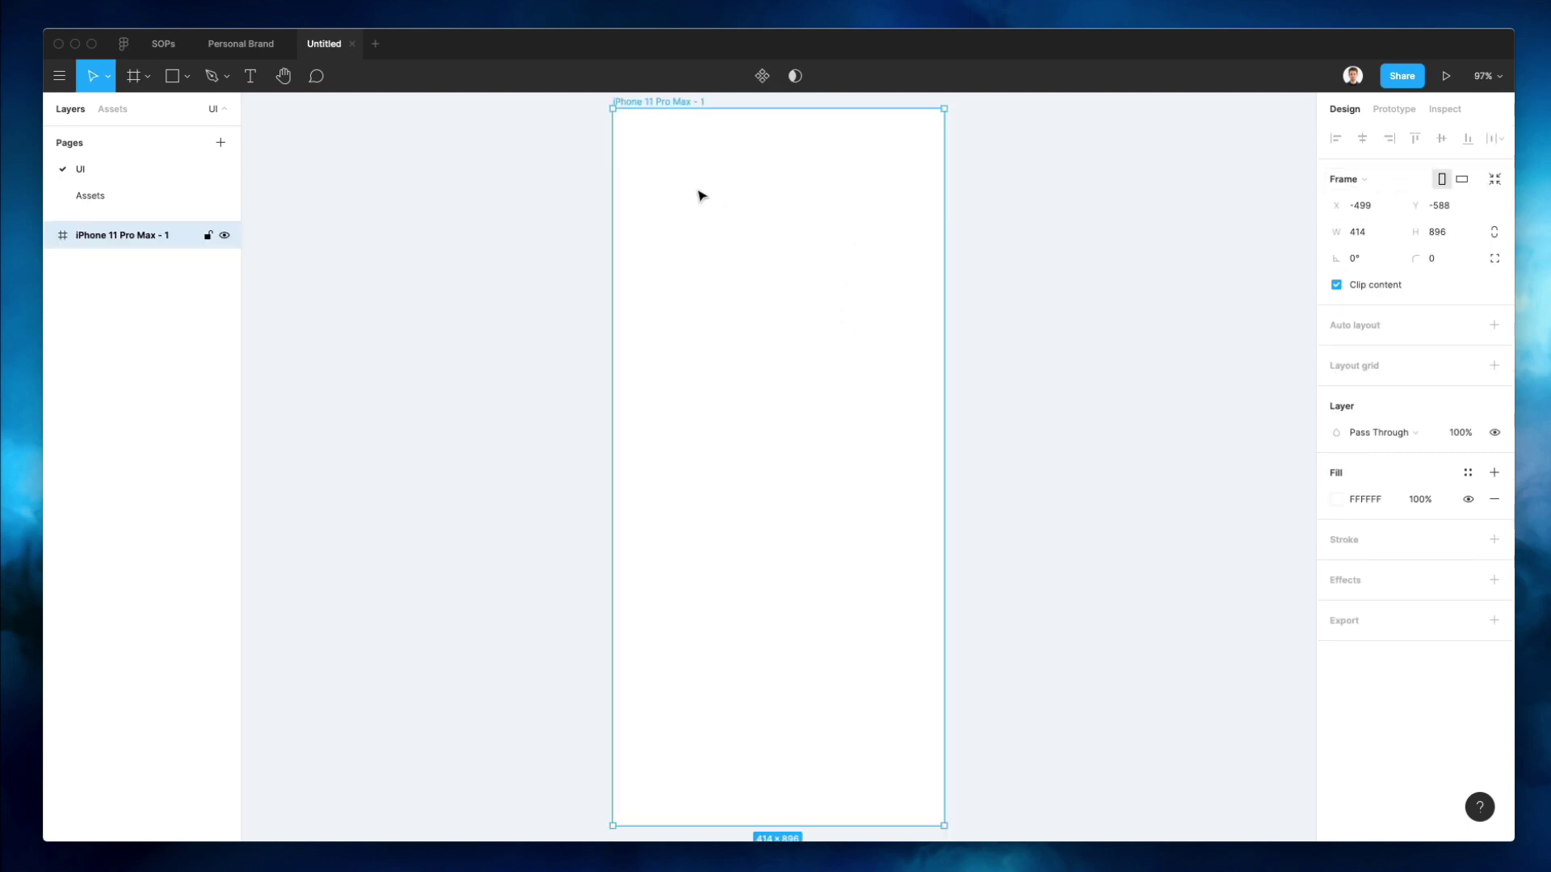
key(super+r)
text(1)
key(Return)
click(467, 338)
scroll(468, 341, right, 2)
- Add a text layer reading 'Discovery mode' near the top-left of frame 1
scroll(467, 341, left, 2)
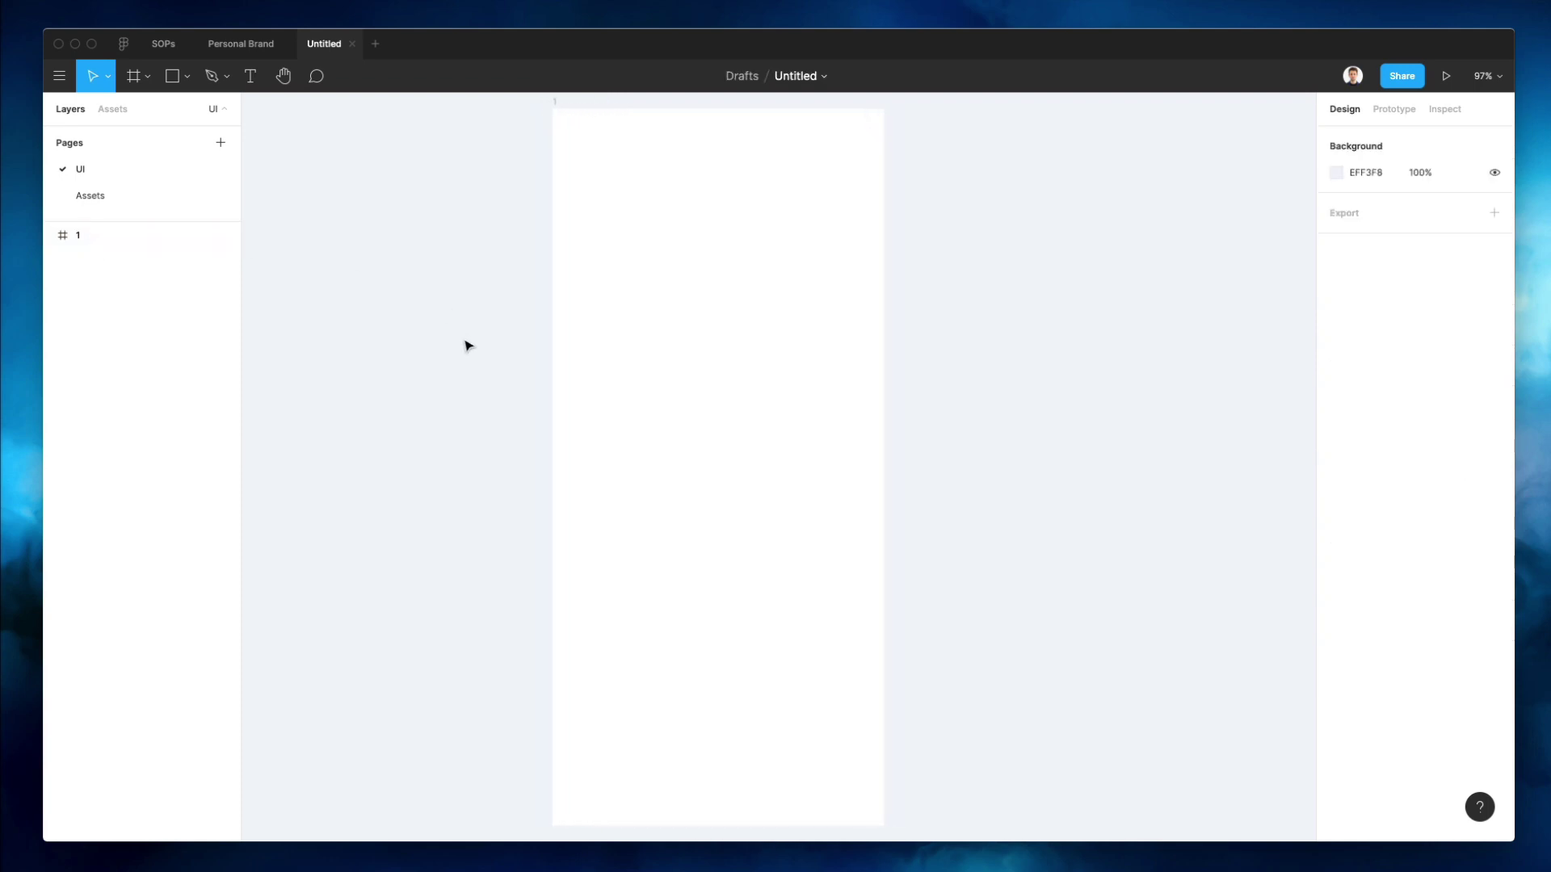
key(t)
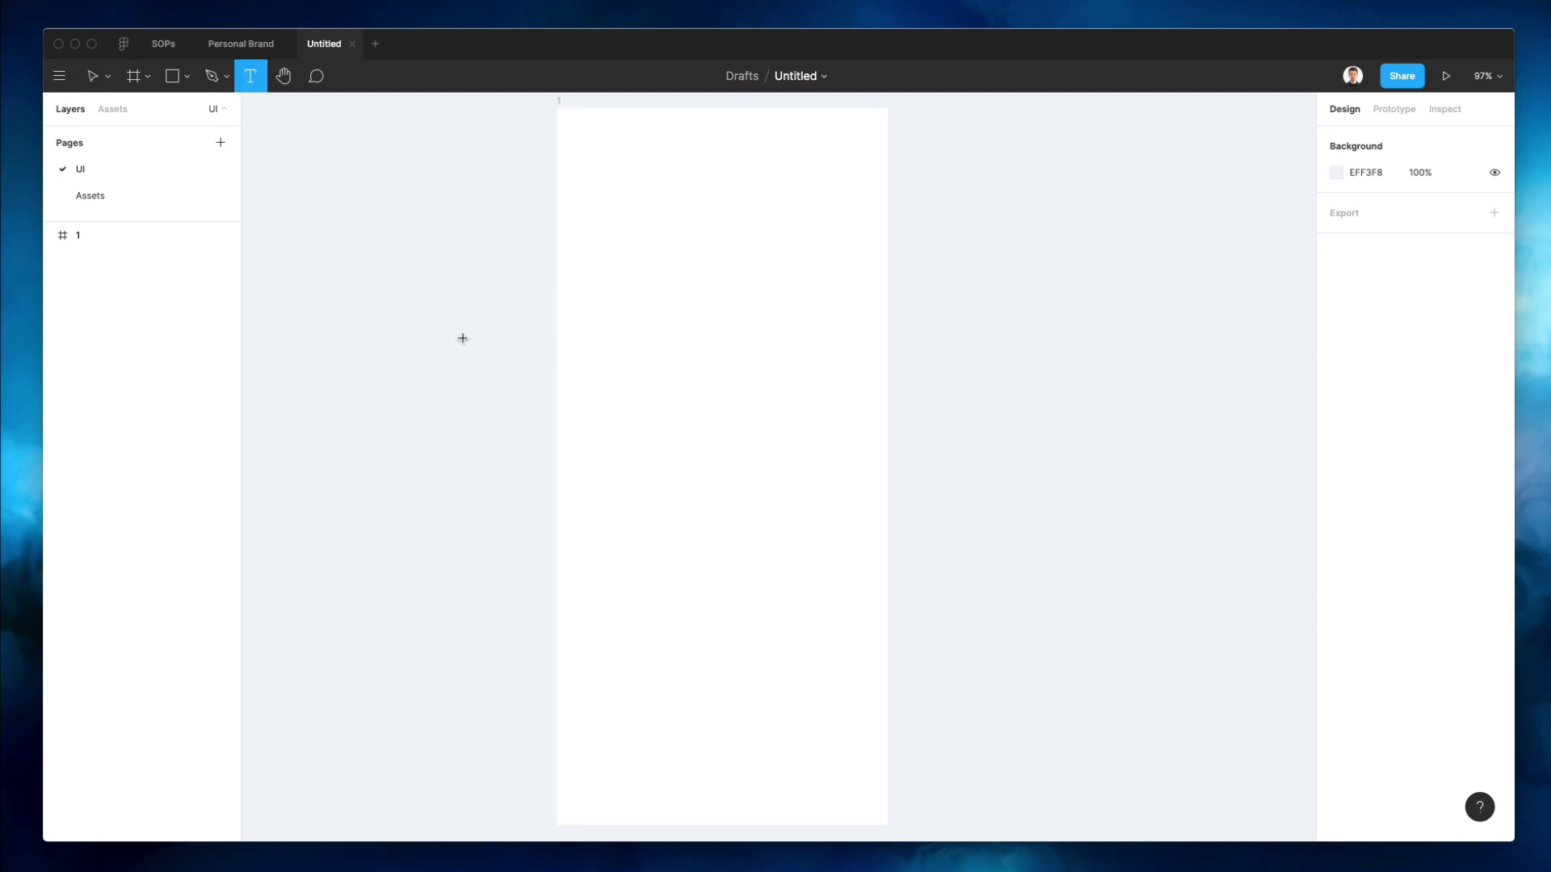
click(633, 234)
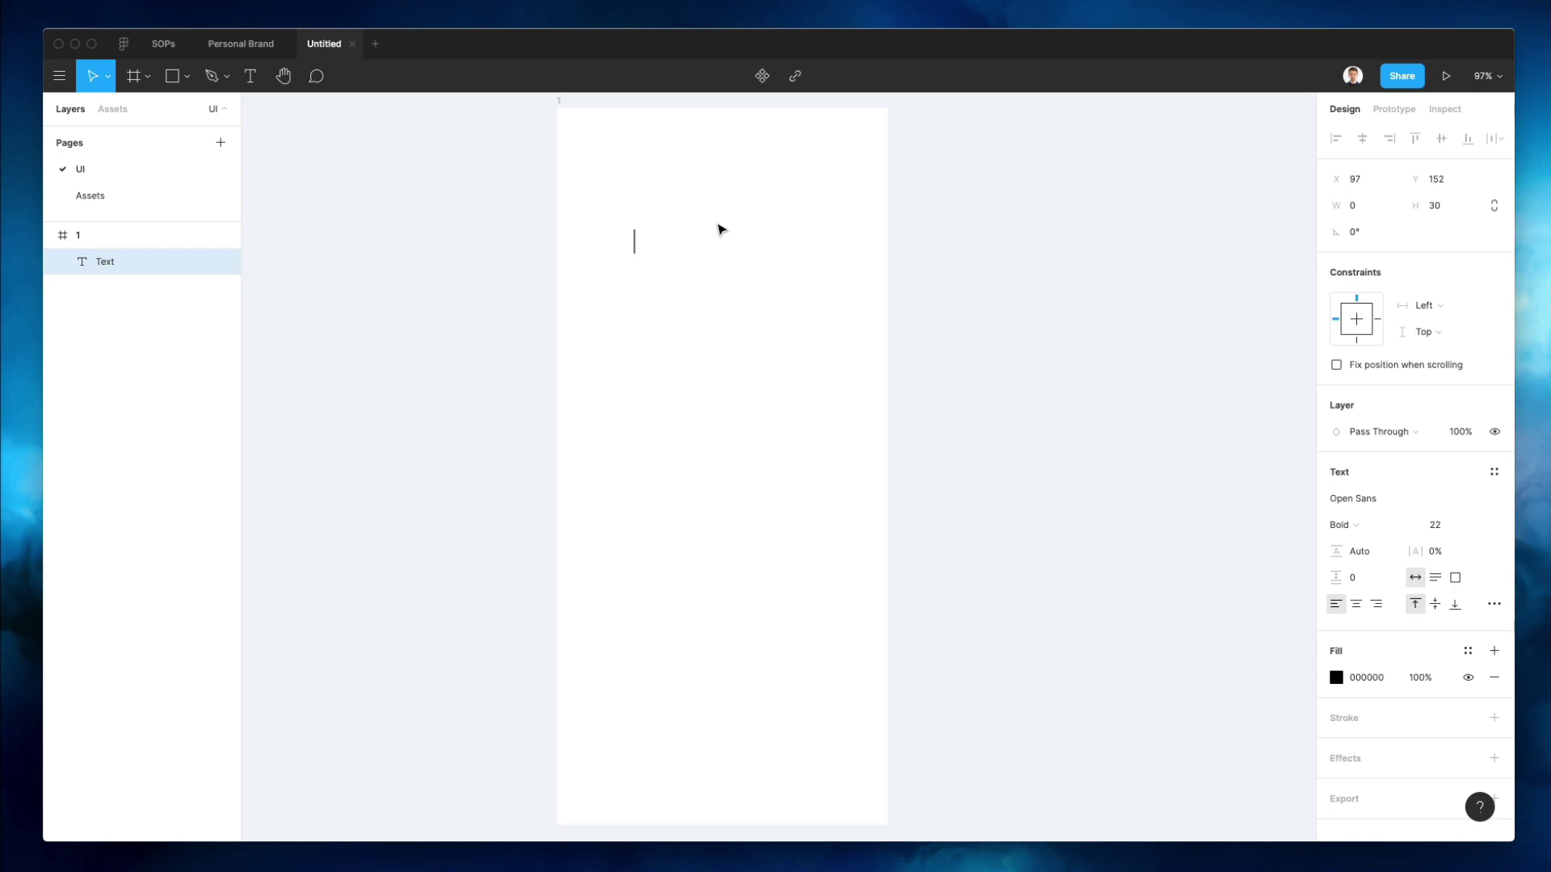
text(Discovery mode)
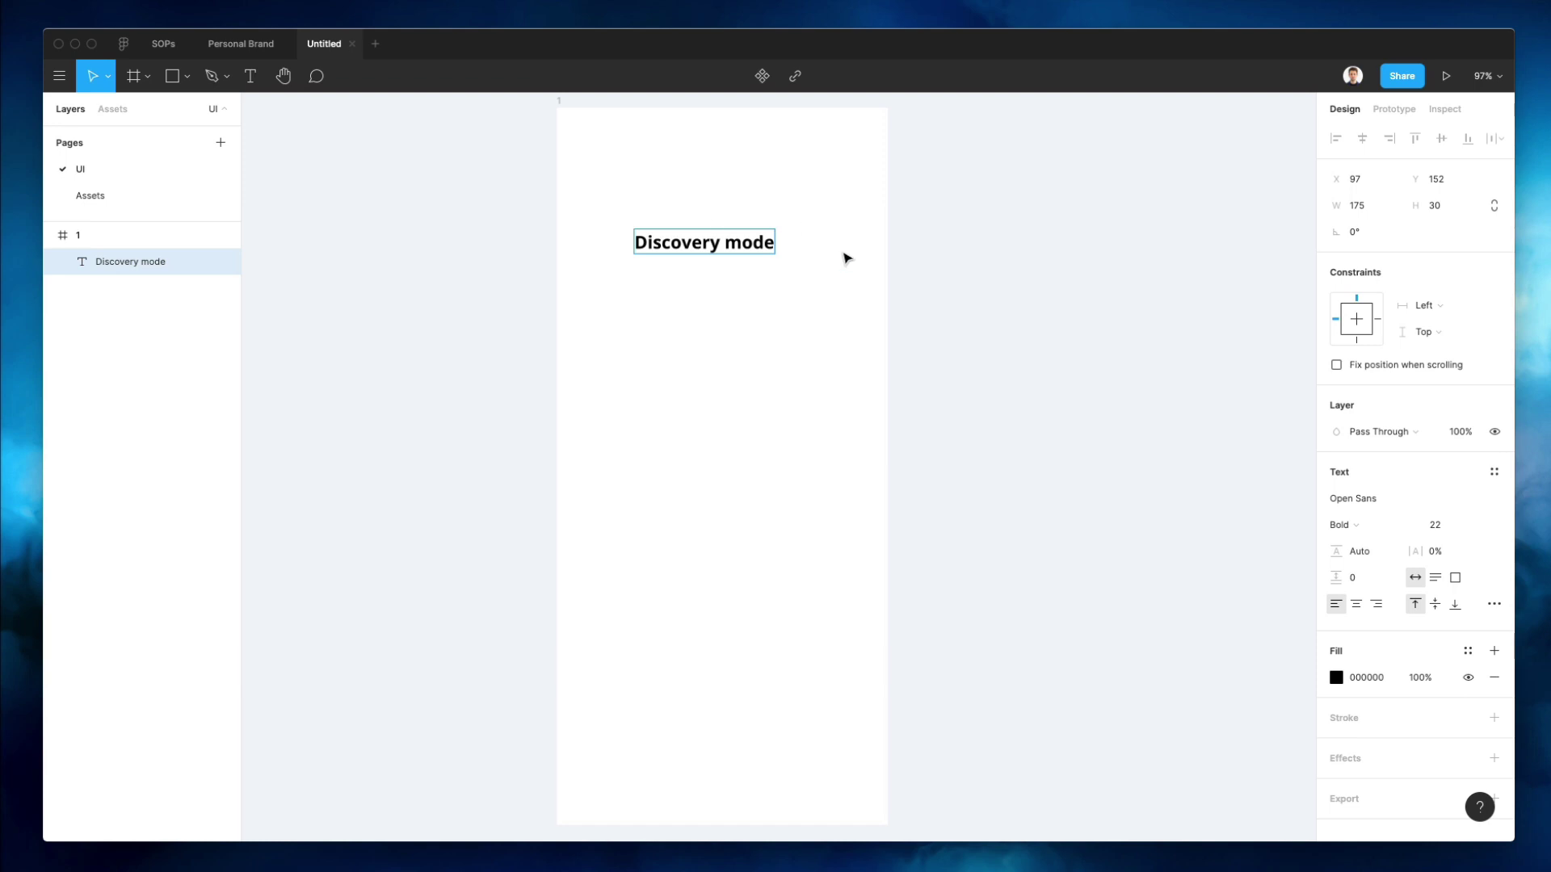
key(Escape)
drag(738, 256, 694, 201)
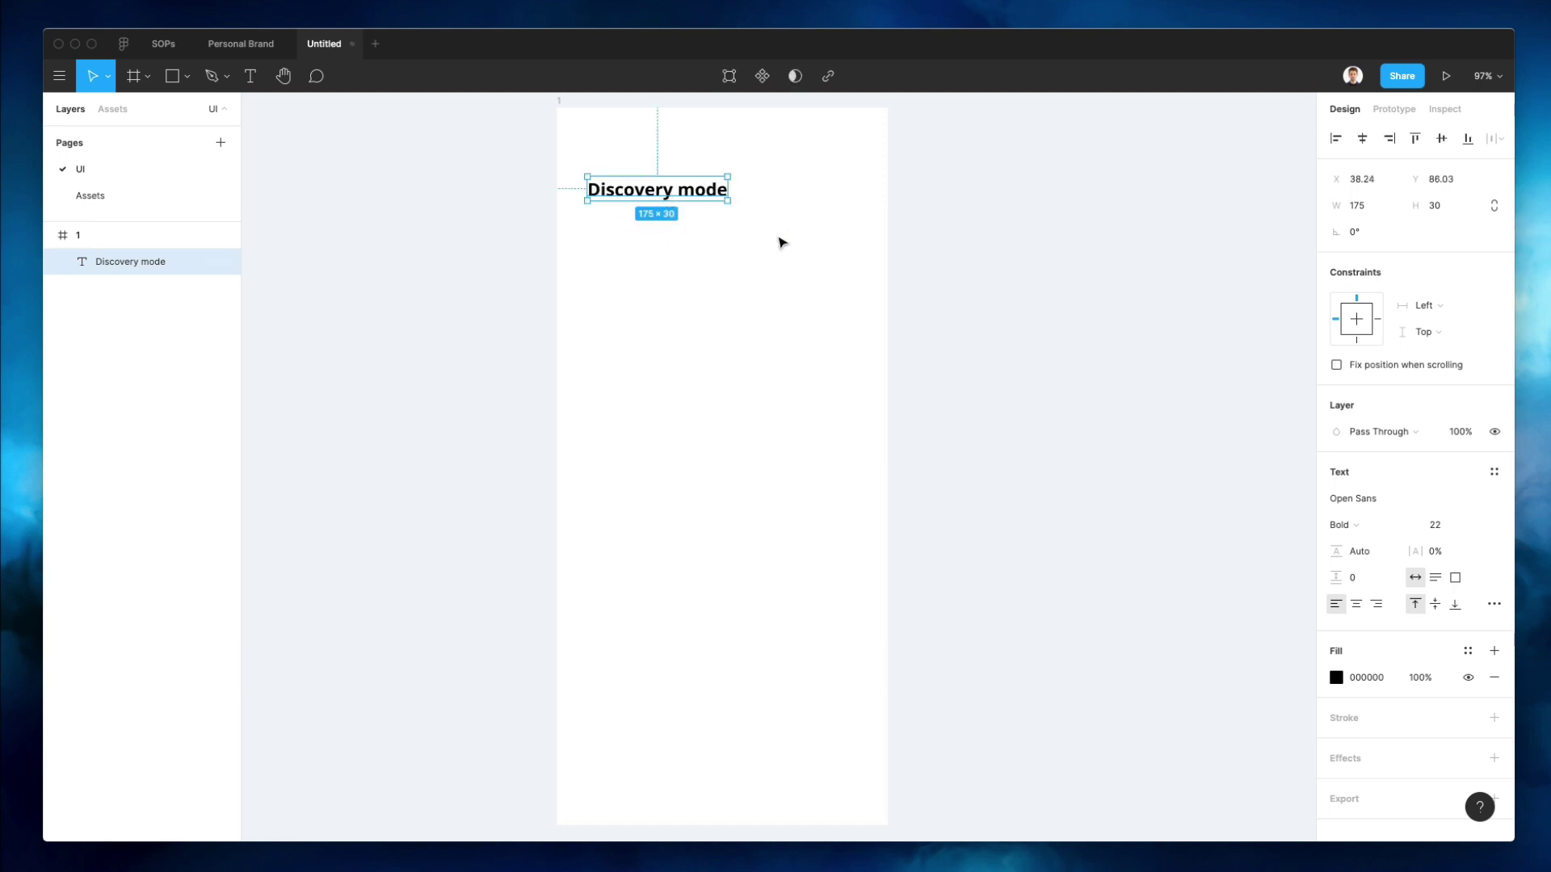
- Set the heading to bold Lato at size 34 and nudge it slightly right
click(1409, 505)
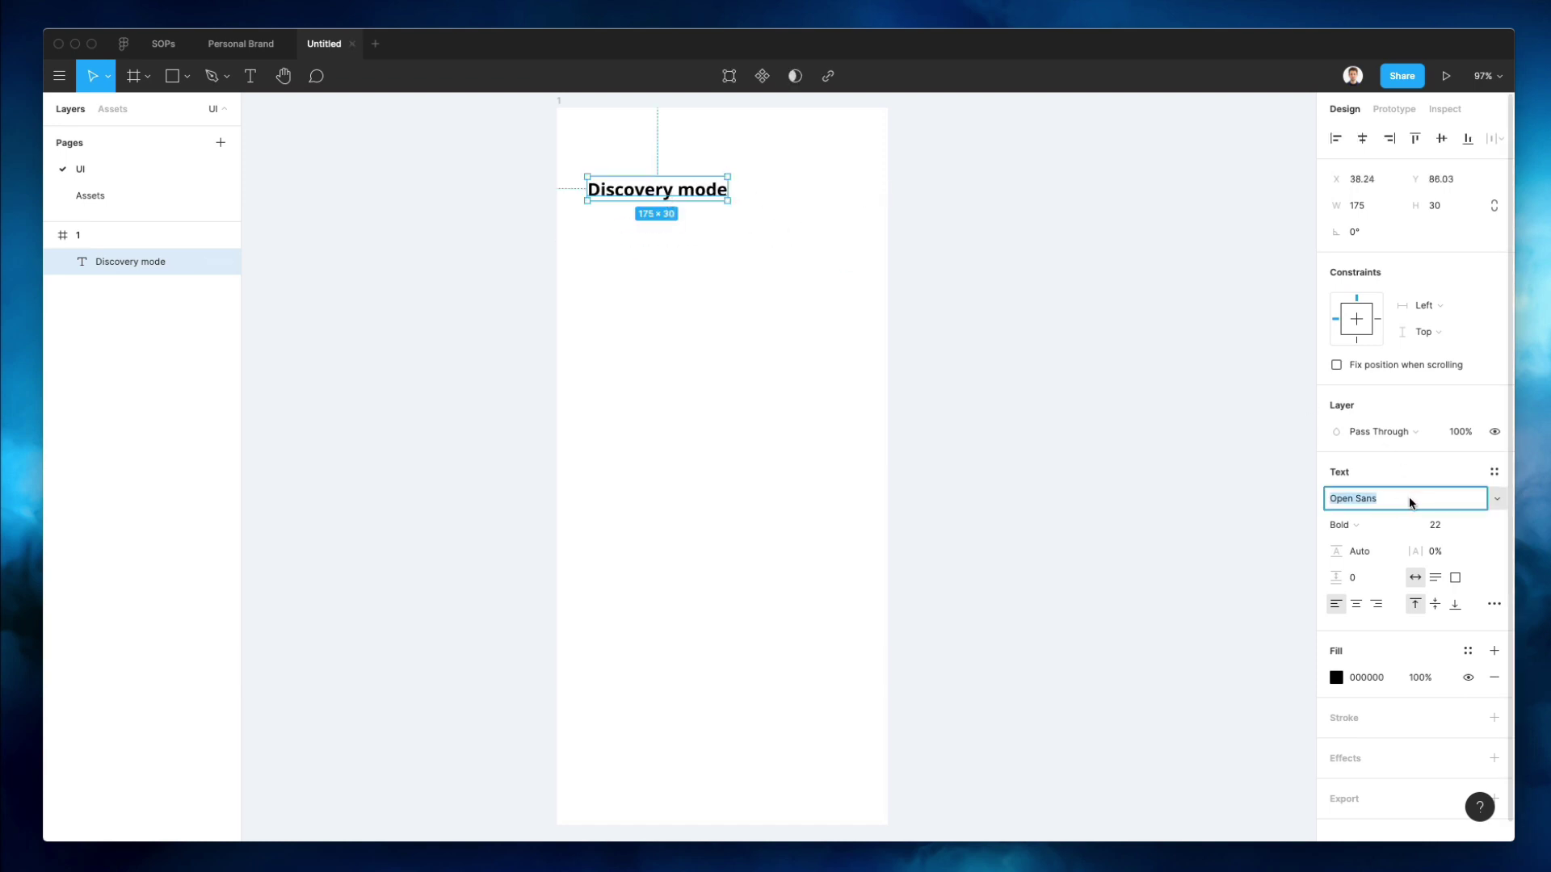
text(Lato)
key(Return)
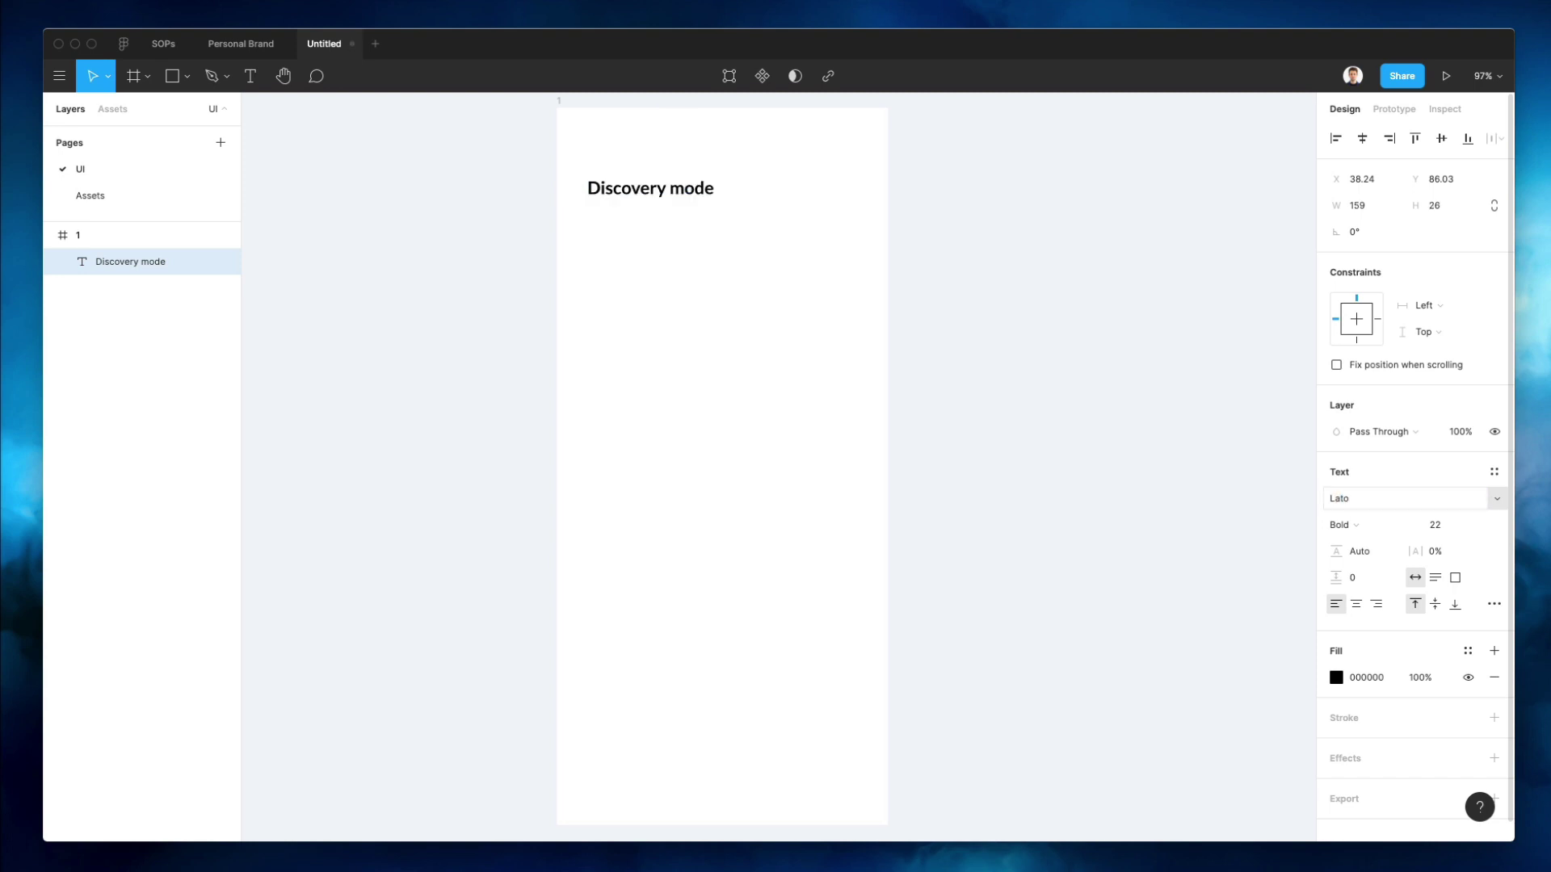
click(1436, 529)
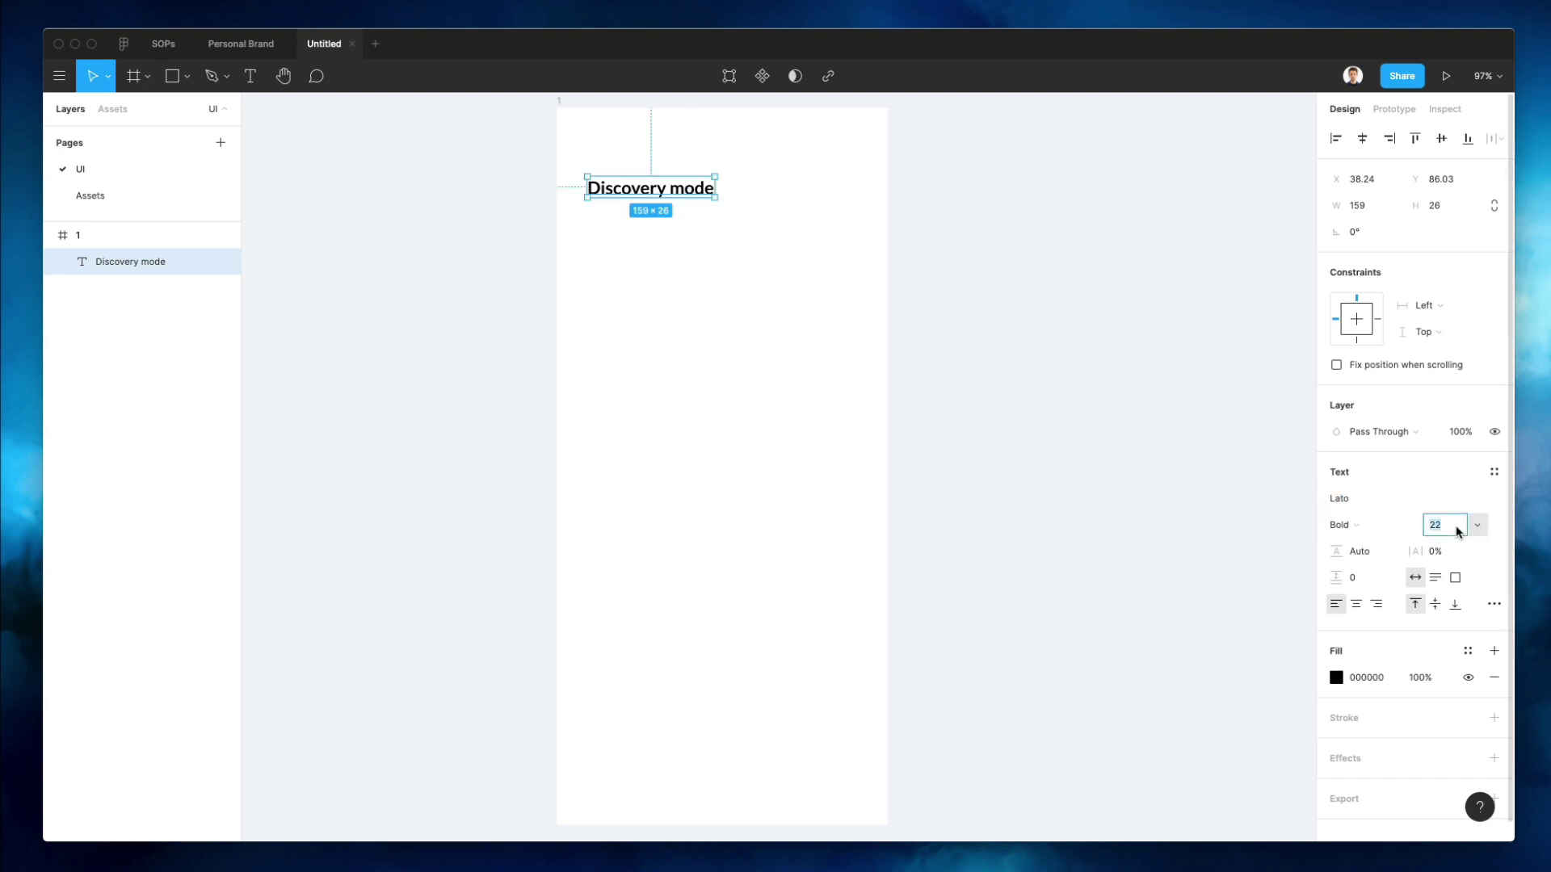
key(Up)
key(Up)
key(Up)
key(Up)
key(Up)
key(Up)
key(Up)
key(Up)
key(Up)
key(Up)
key(Up)
key(Up)
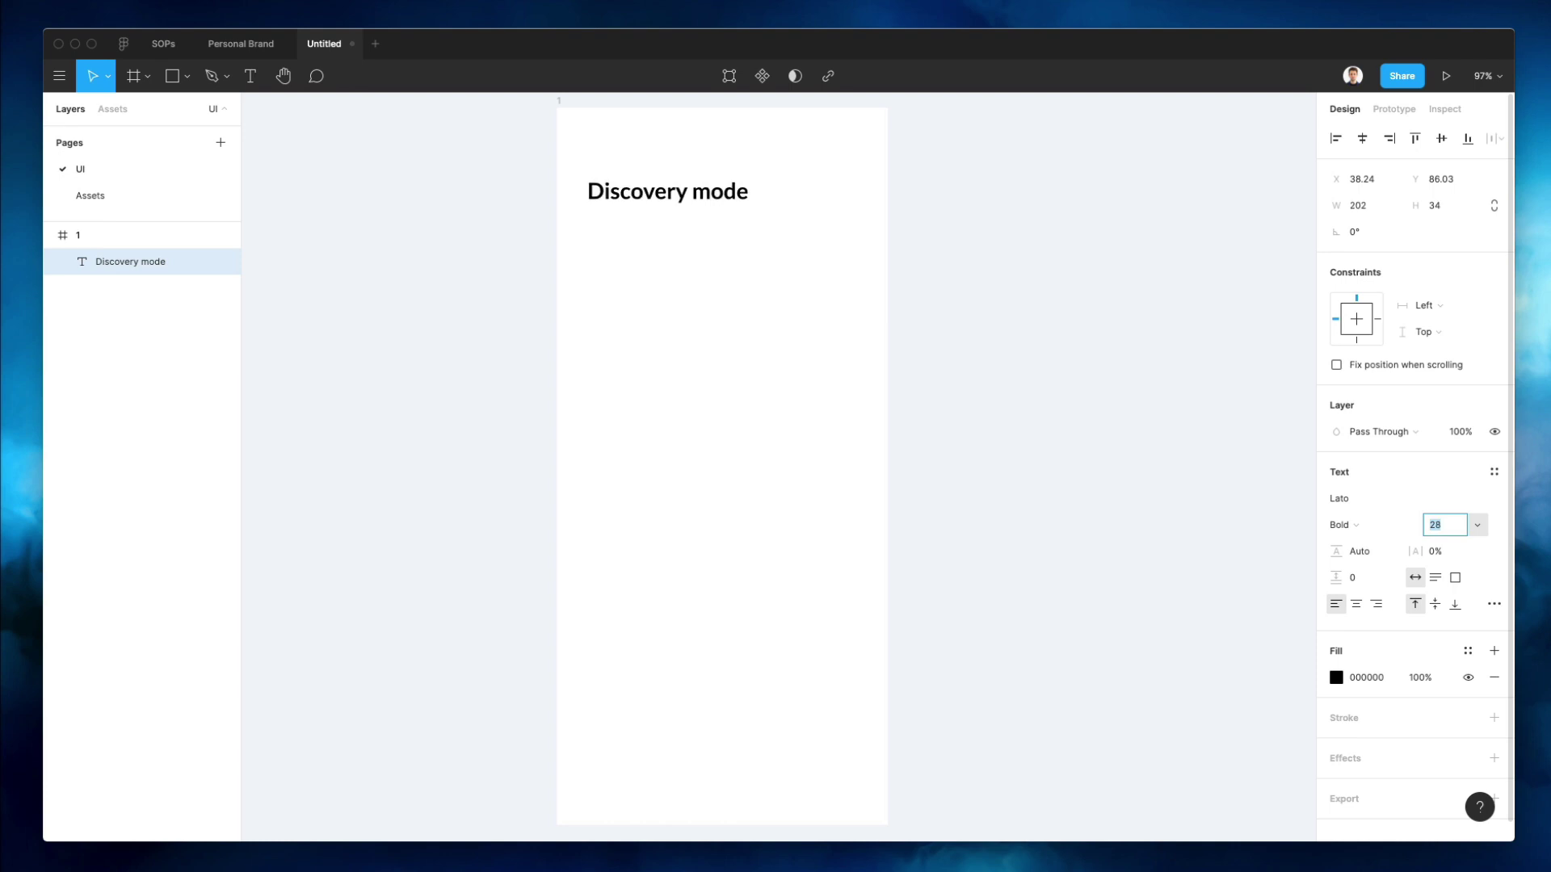
click(724, 263)
click(720, 202)
drag(720, 202, 725, 203)
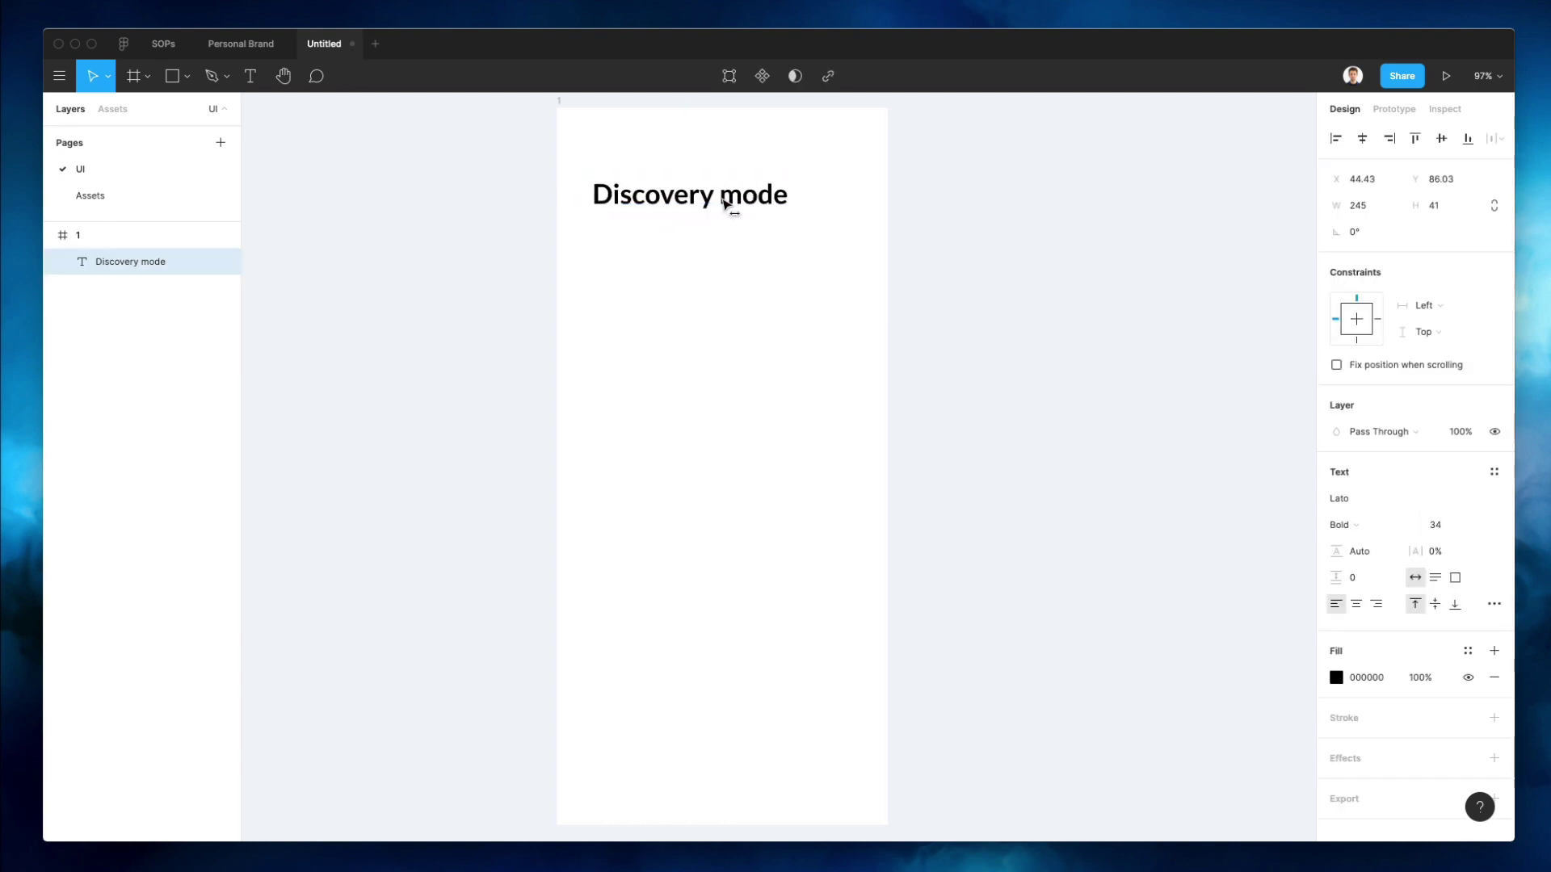
click(667, 315)
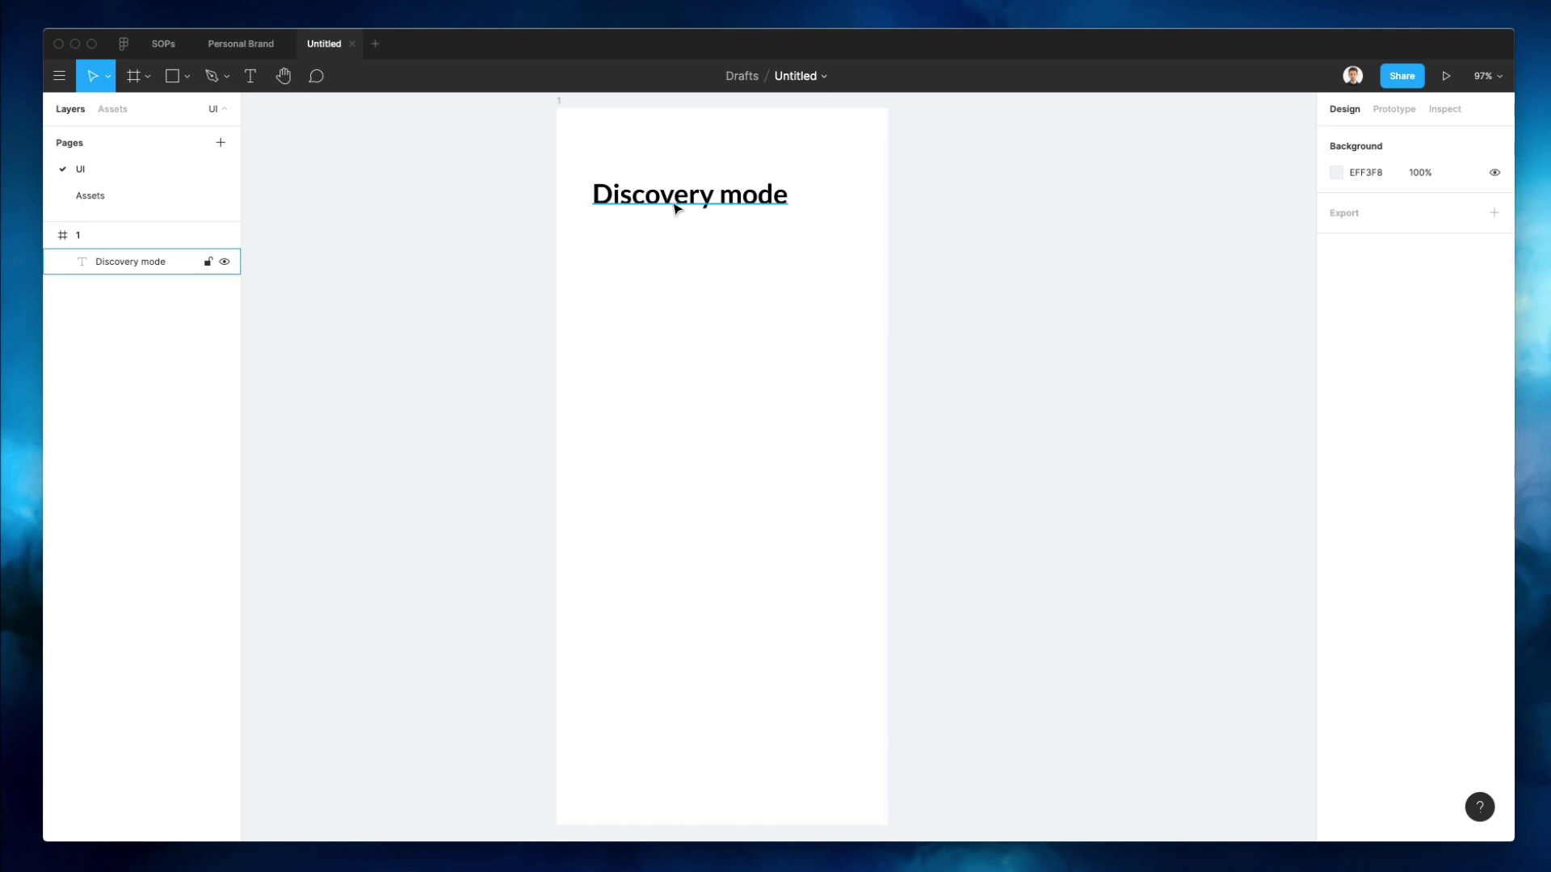
- Duplicate the heading above itself at size 16, aligned to its left edge
drag(677, 209, 687, 167)
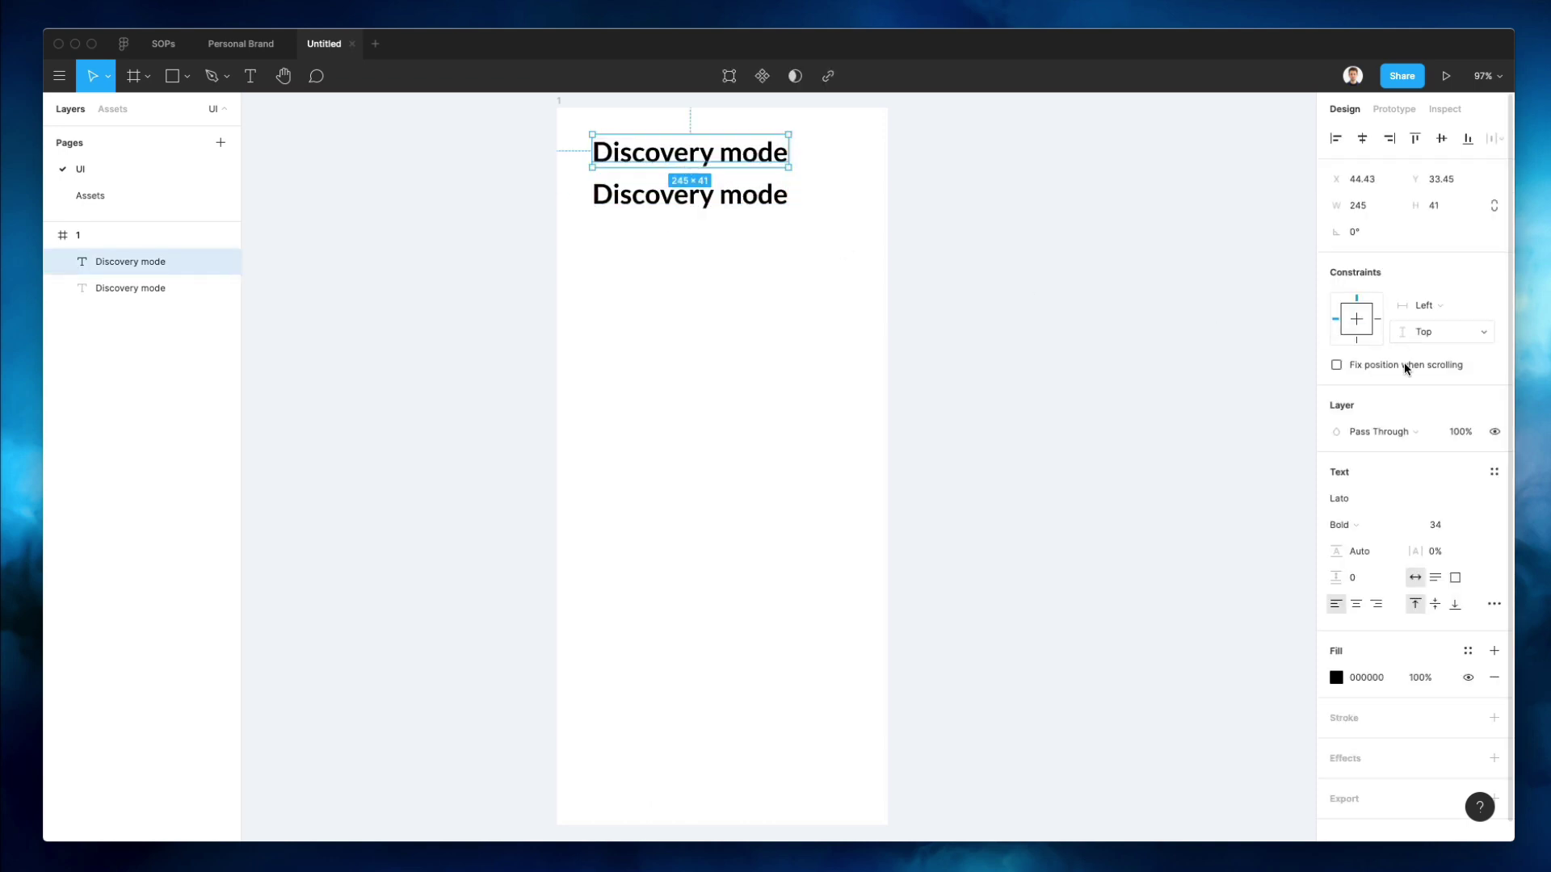
click(1434, 531)
text(16)
key(Return)
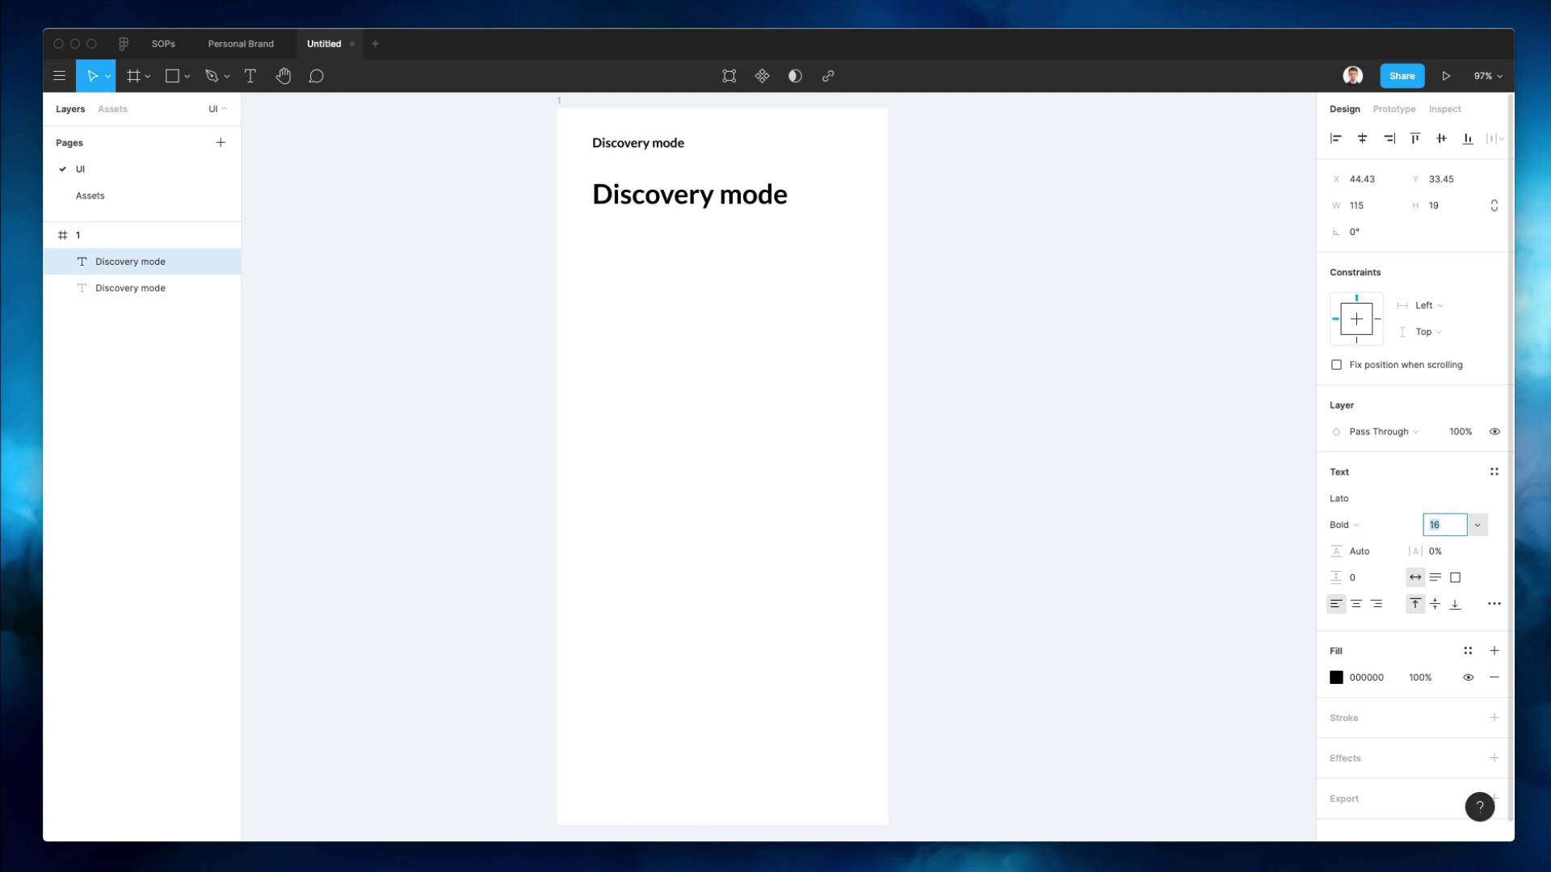
key(Escape)
key(shift+Down)
key(shift+Down)
key(shift+Down)
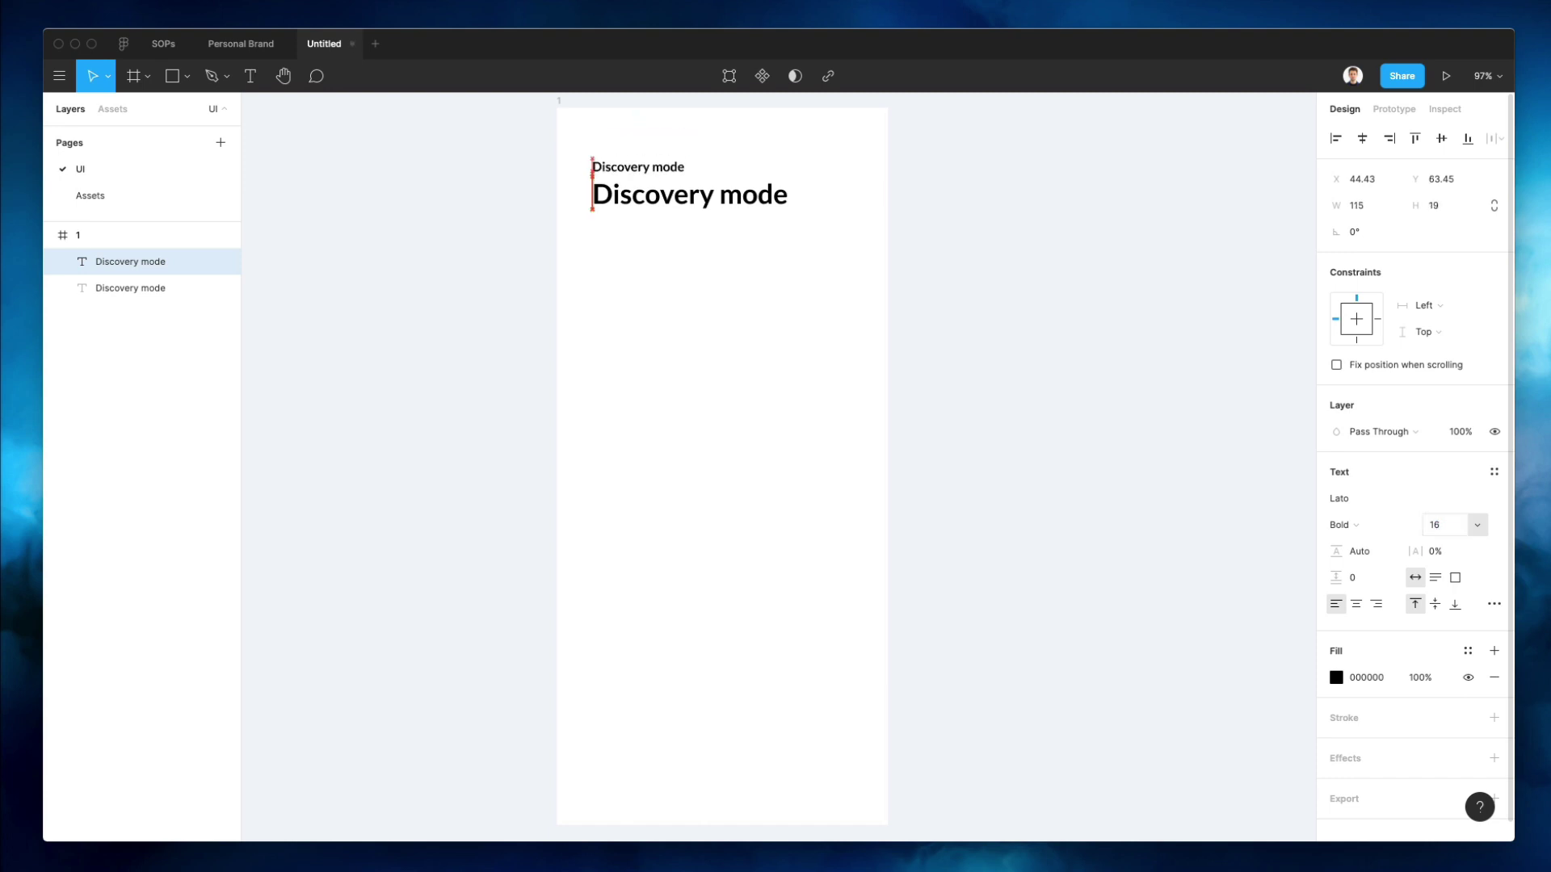
key(Right)
key(Left)
key(Up)
key(Up)
key(Up)
key(Up)
key(Up)
- Retype the small copy as the person's full name and shift both texts slightly left
key(Return)
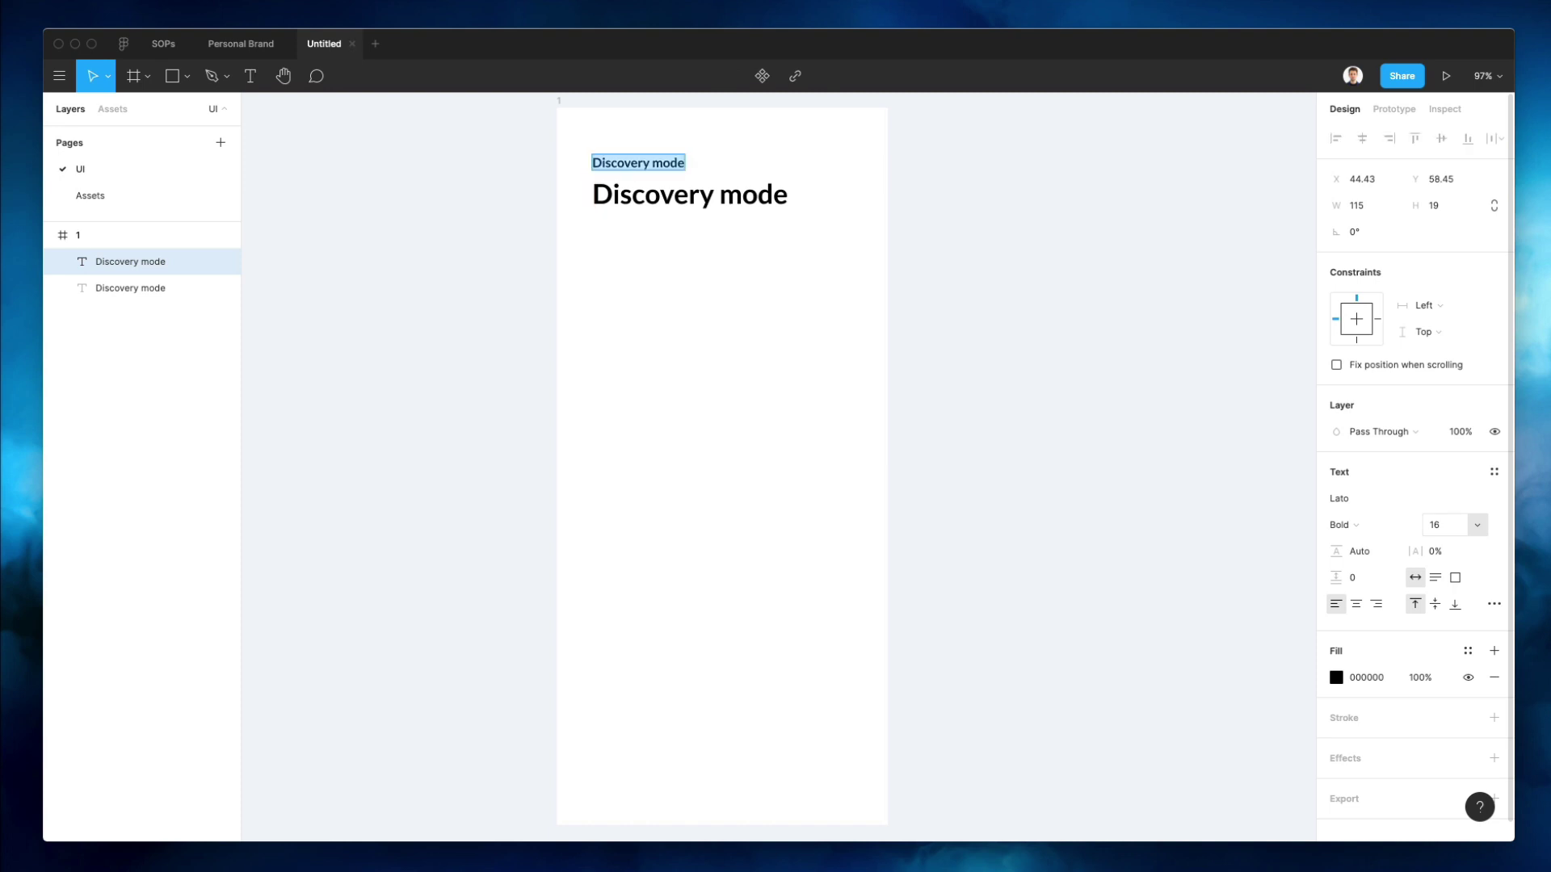
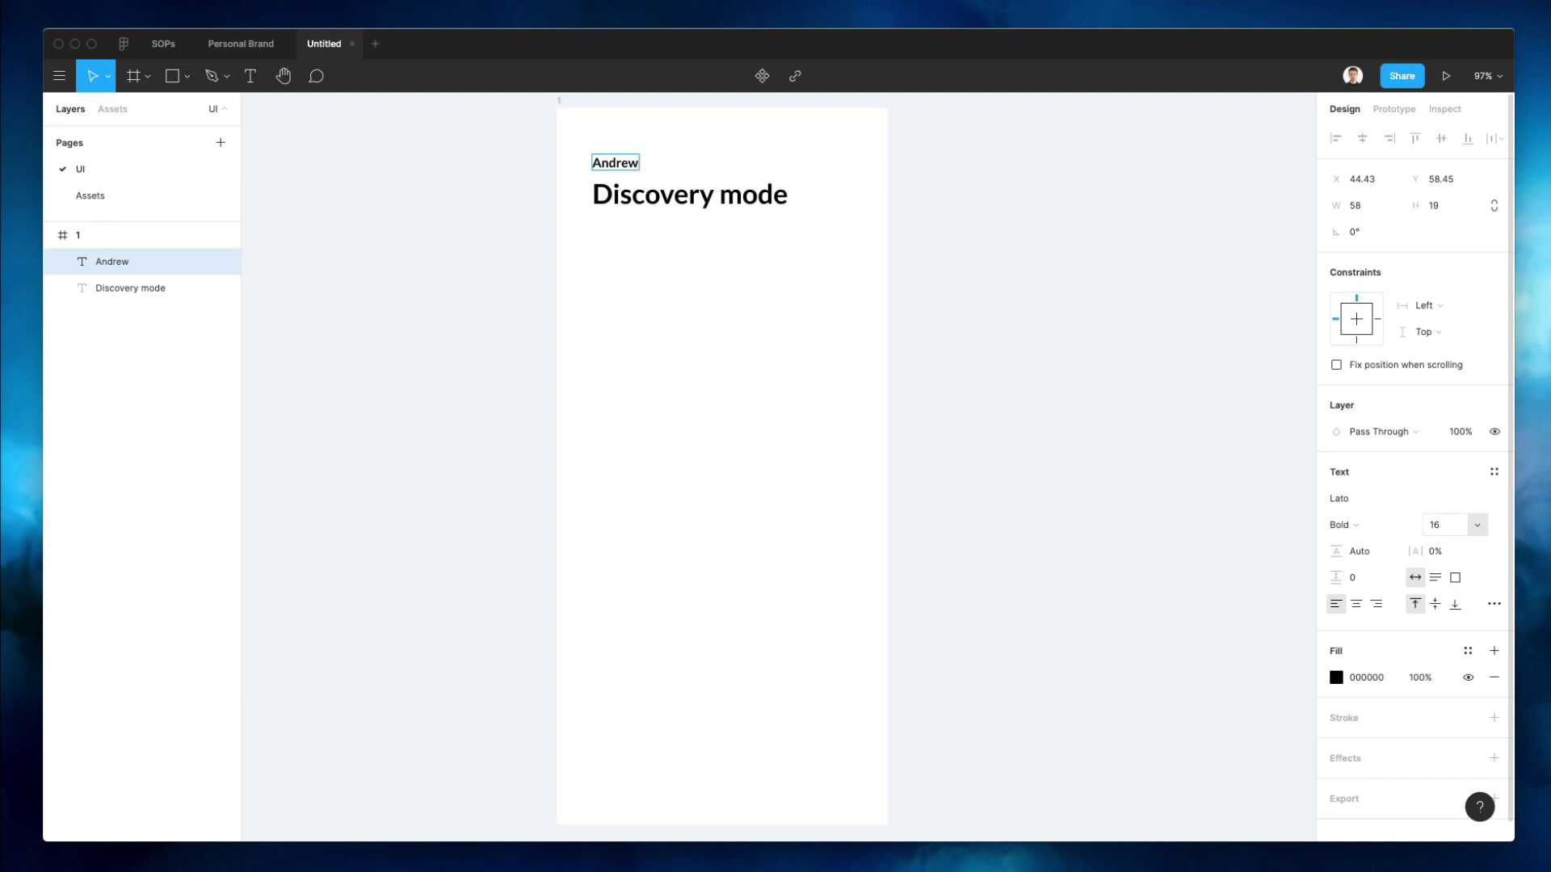
key(Escape)
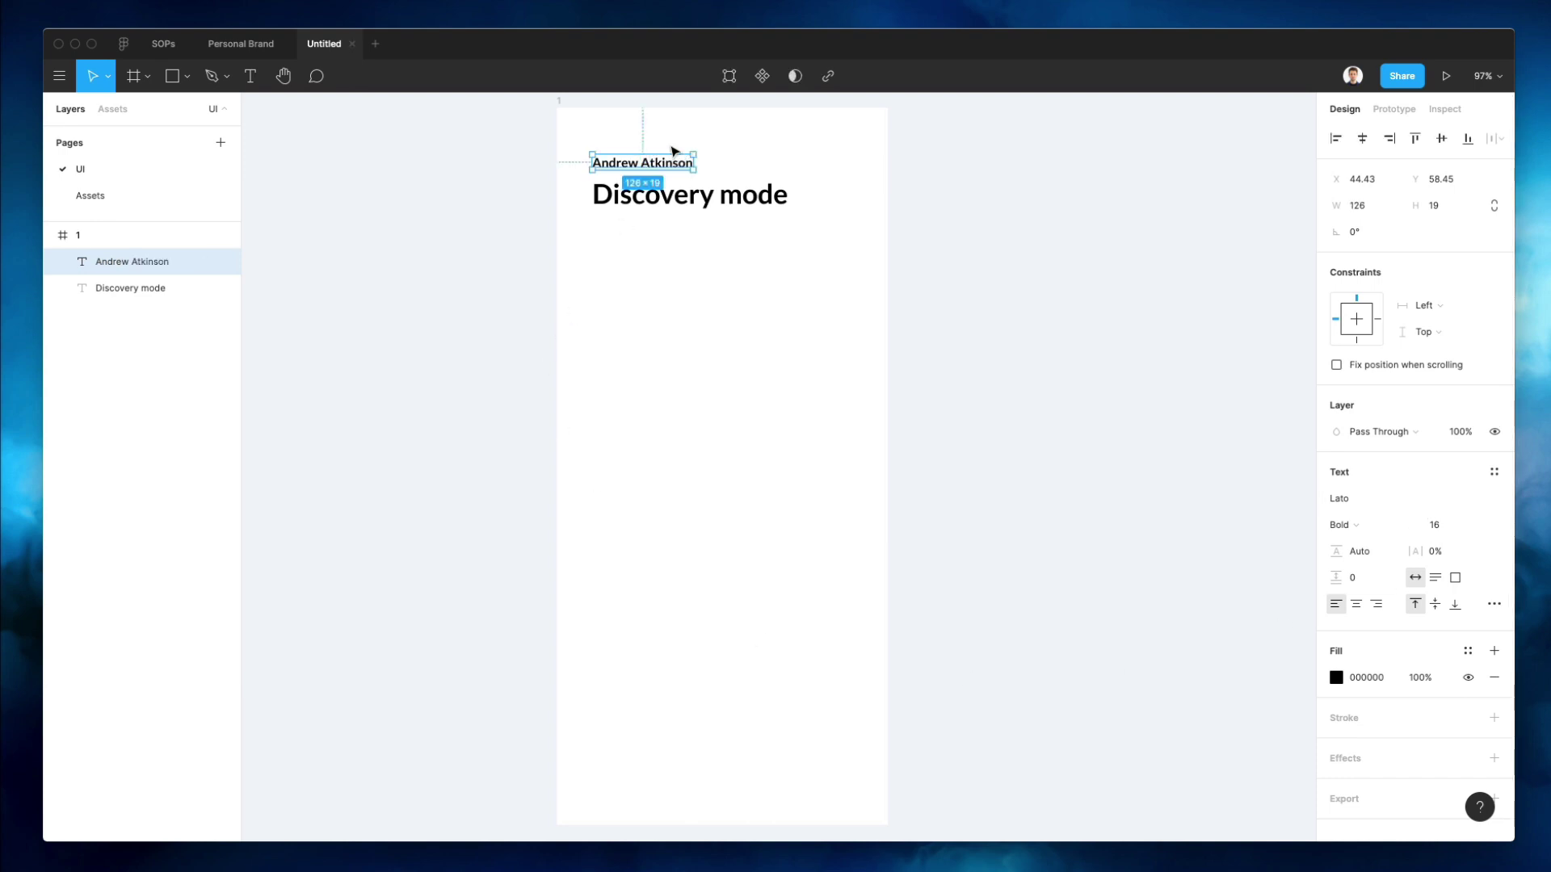
drag(679, 149, 681, 226)
key(Left)
key(Left)
key(Left)
key(Left)
key(Left)
key(Left)
key(Left)
key(Left)
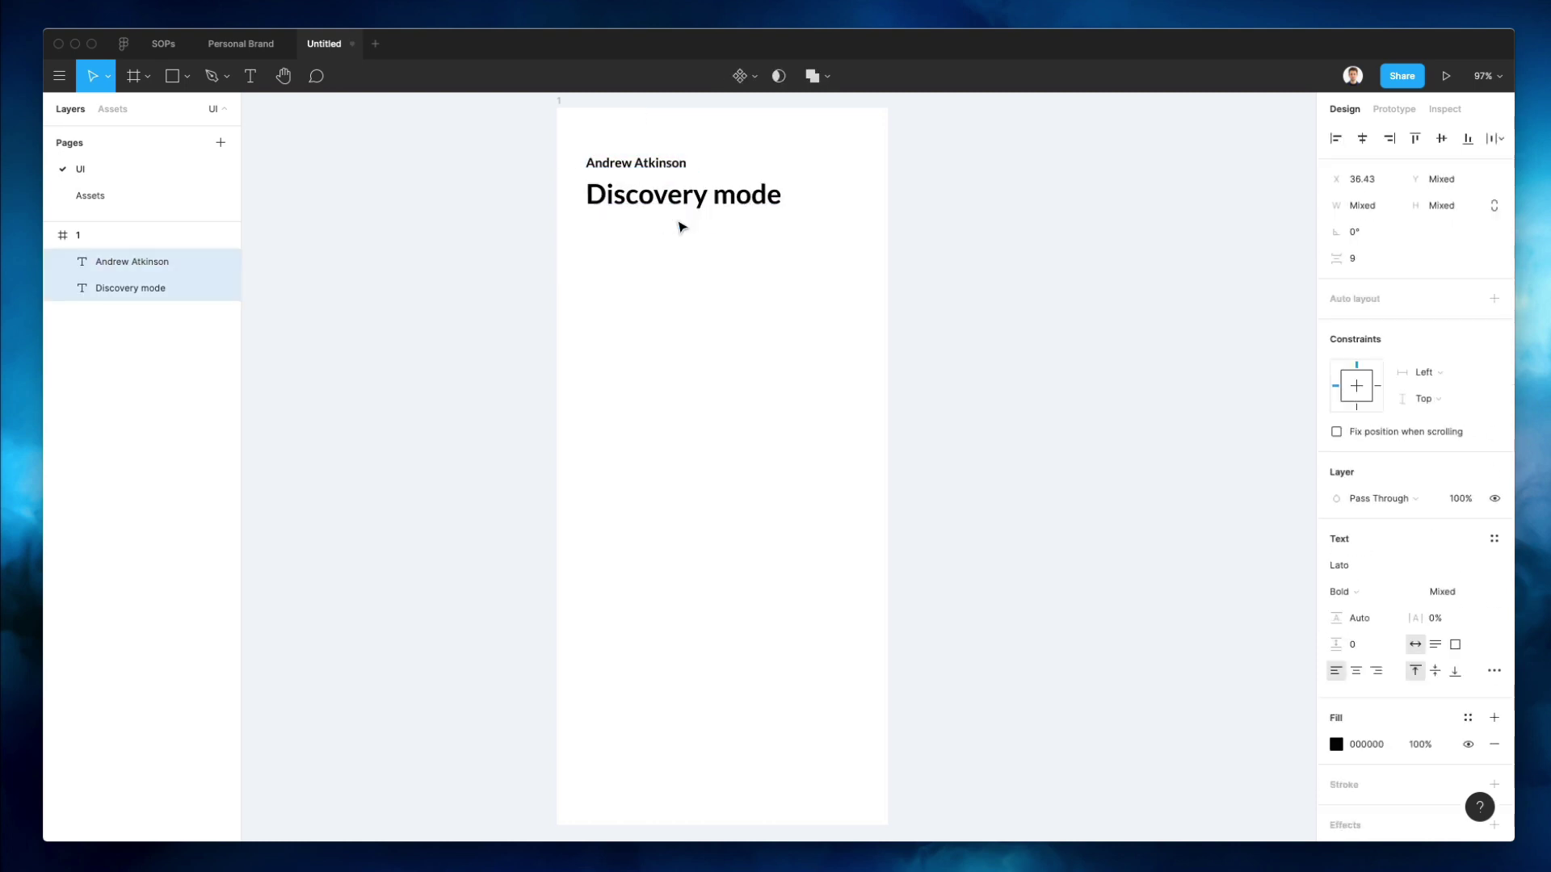
- Add a Columns layout grid to frame 1
click(554, 90)
click(556, 107)
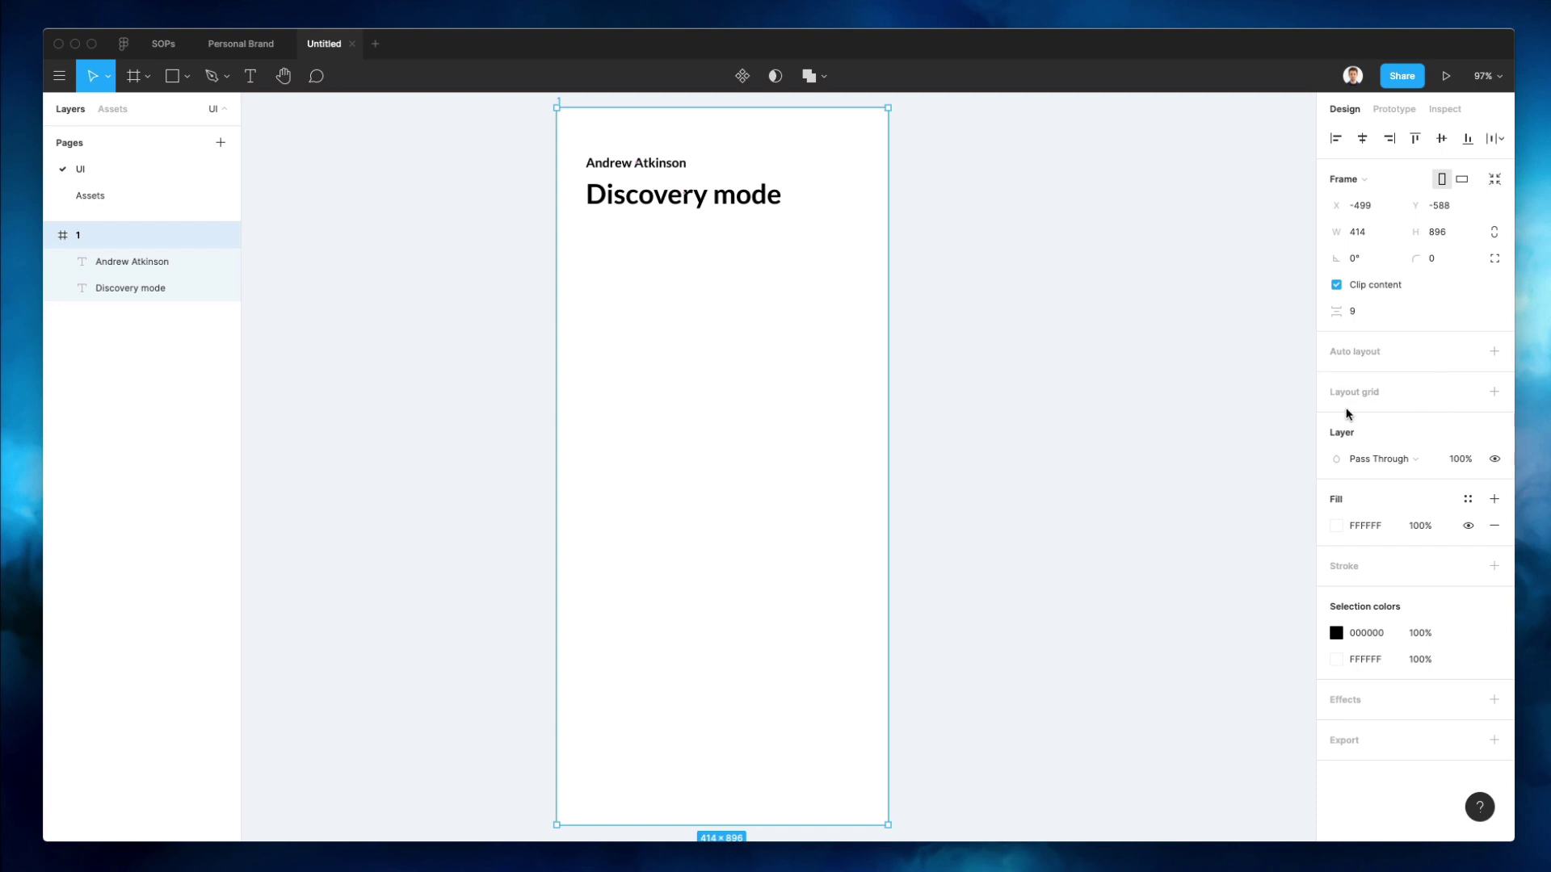
click(1363, 393)
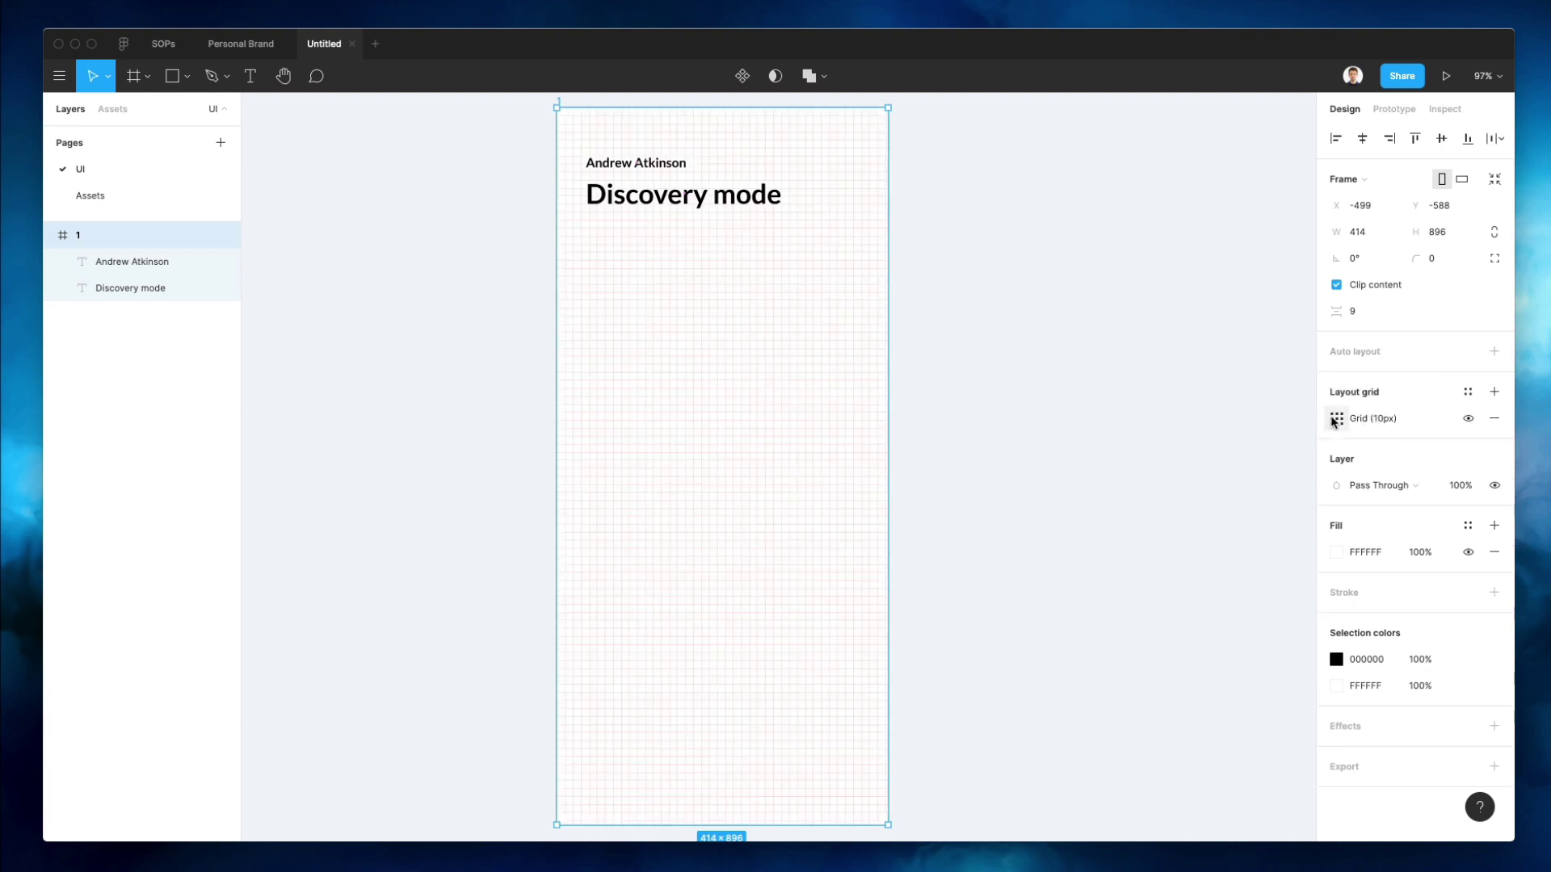
click(1337, 419)
click(1141, 422)
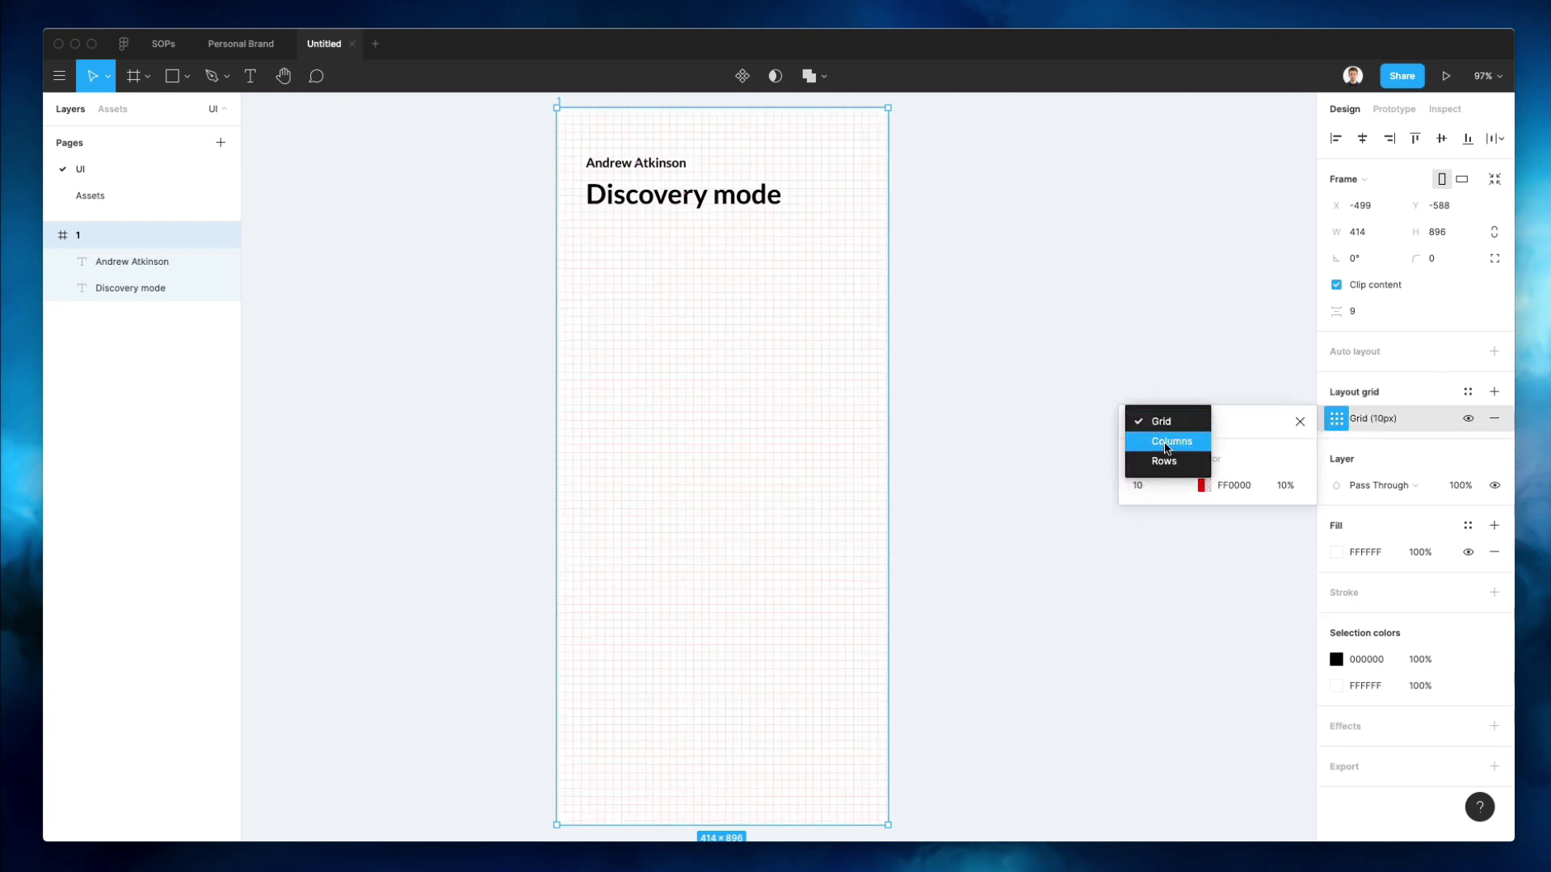
click(1165, 440)
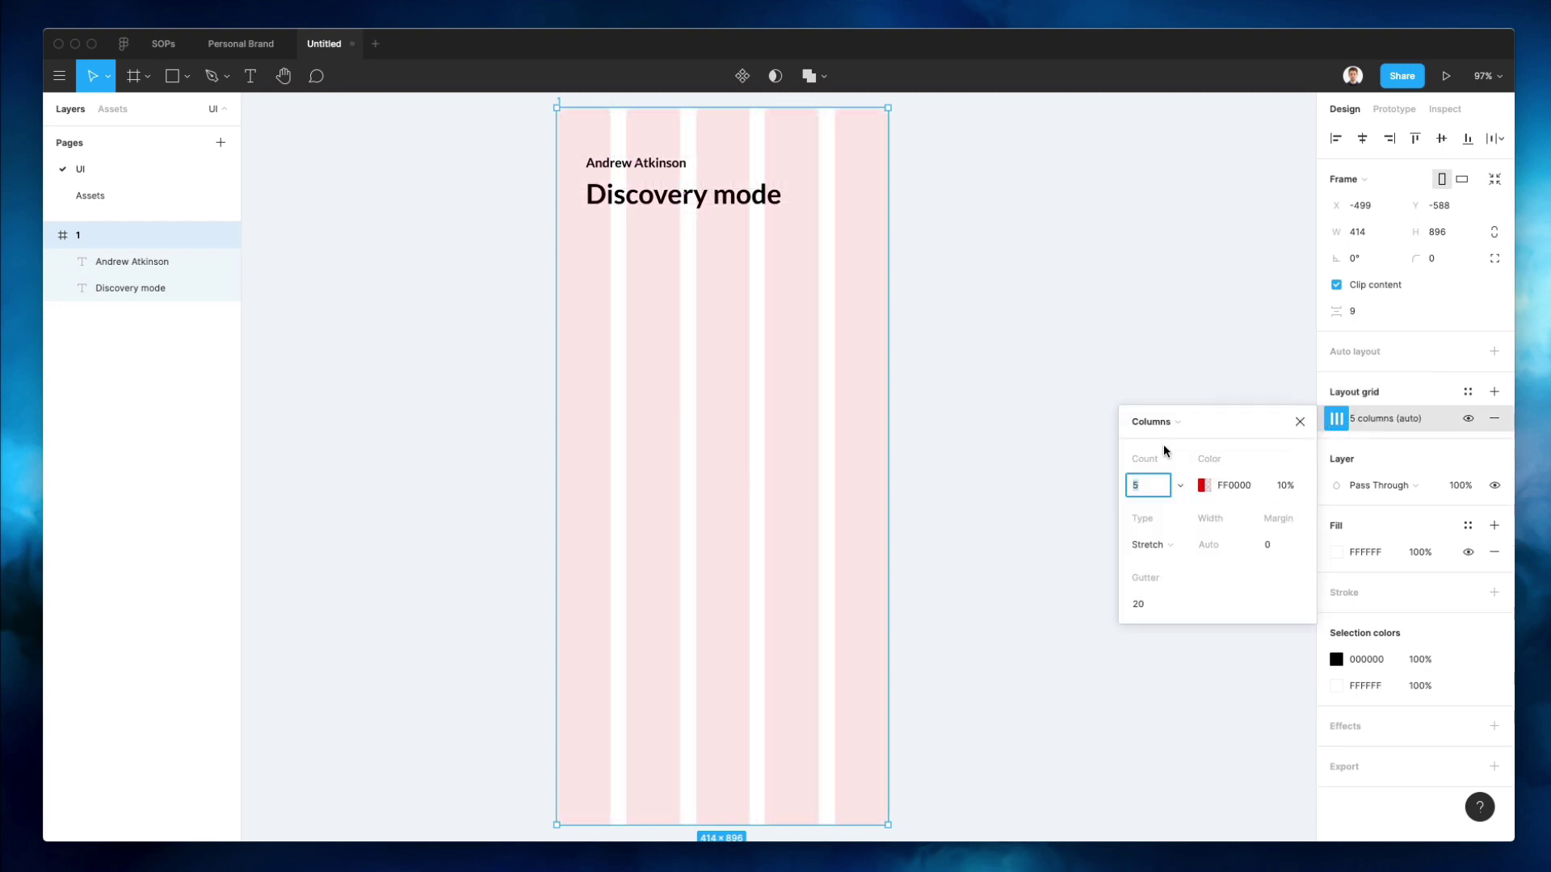
- Set the column grid to 4 columns with margin 22 and gutter 20
click(1267, 545)
click(1129, 485)
text(4)
key(Return)
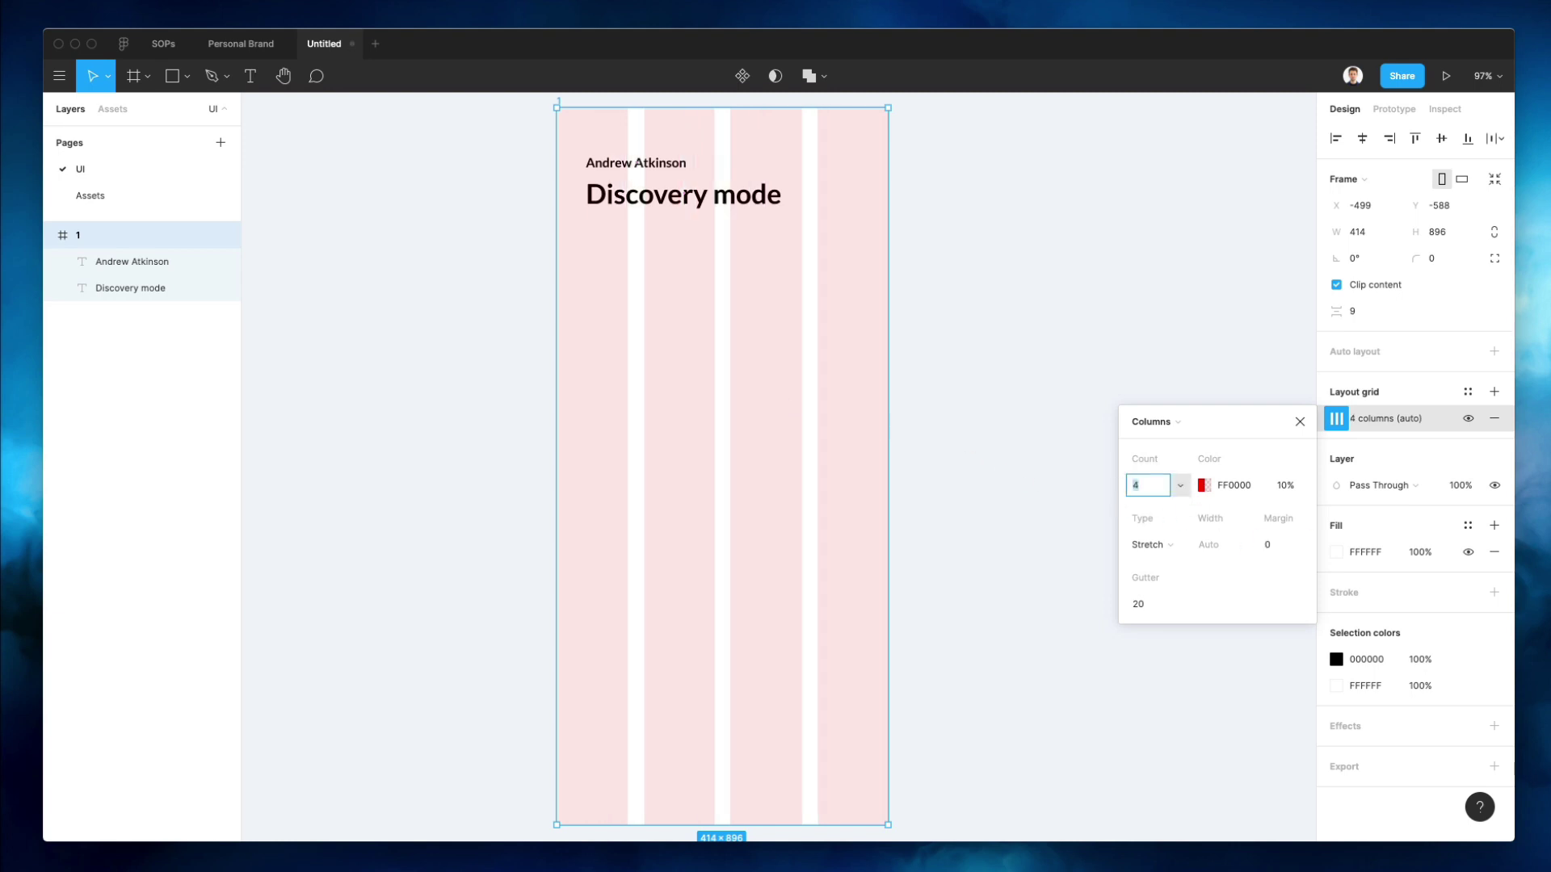
click(1270, 544)
text(10)
key(Return)
text(20)
key(Return)
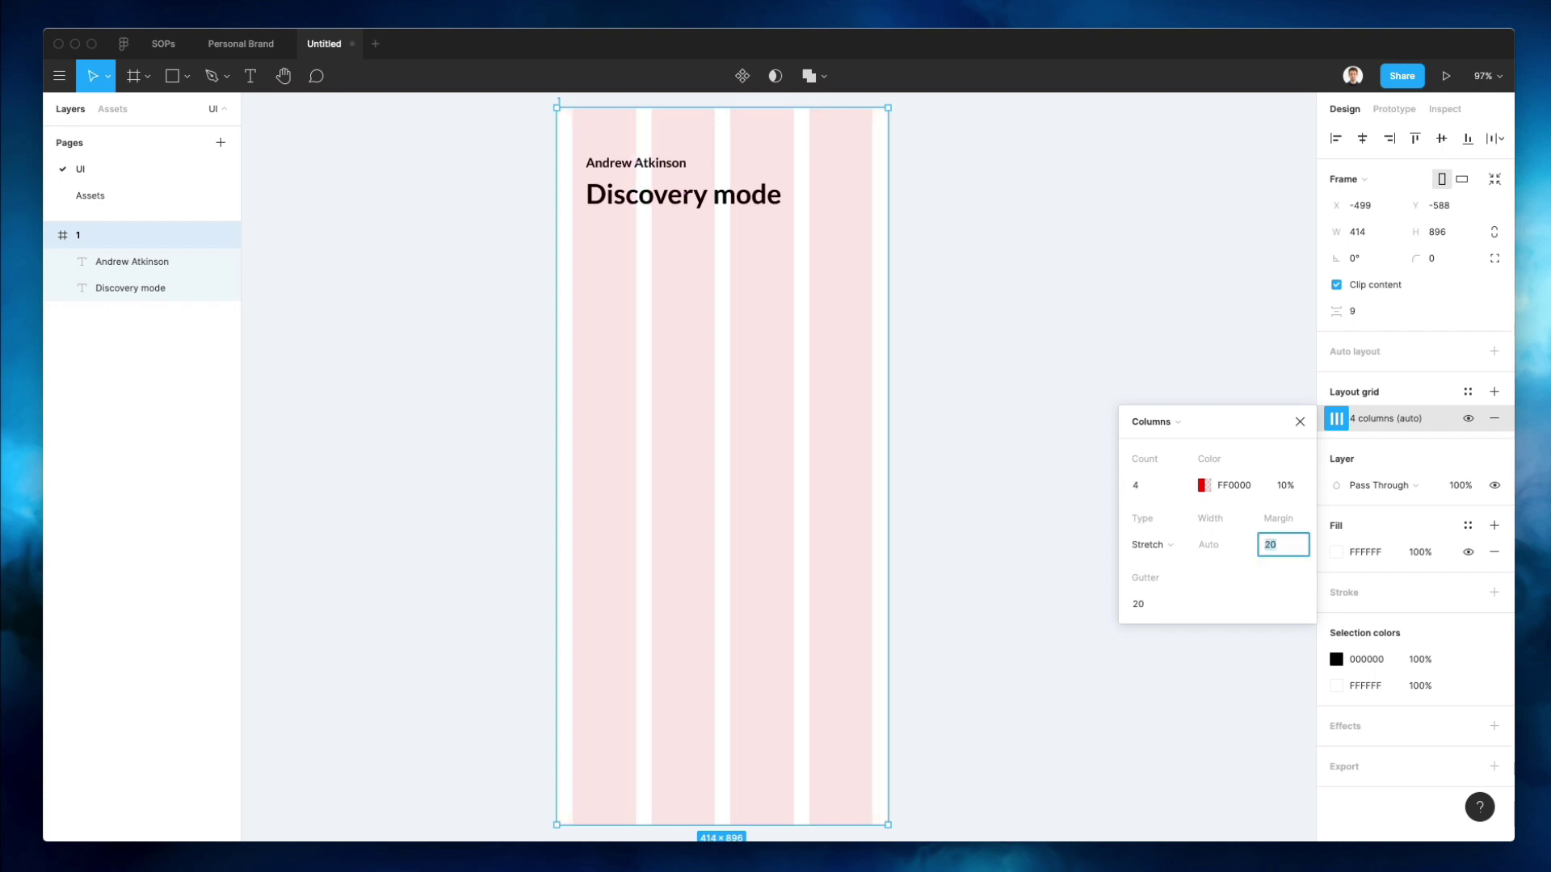
key(Up)
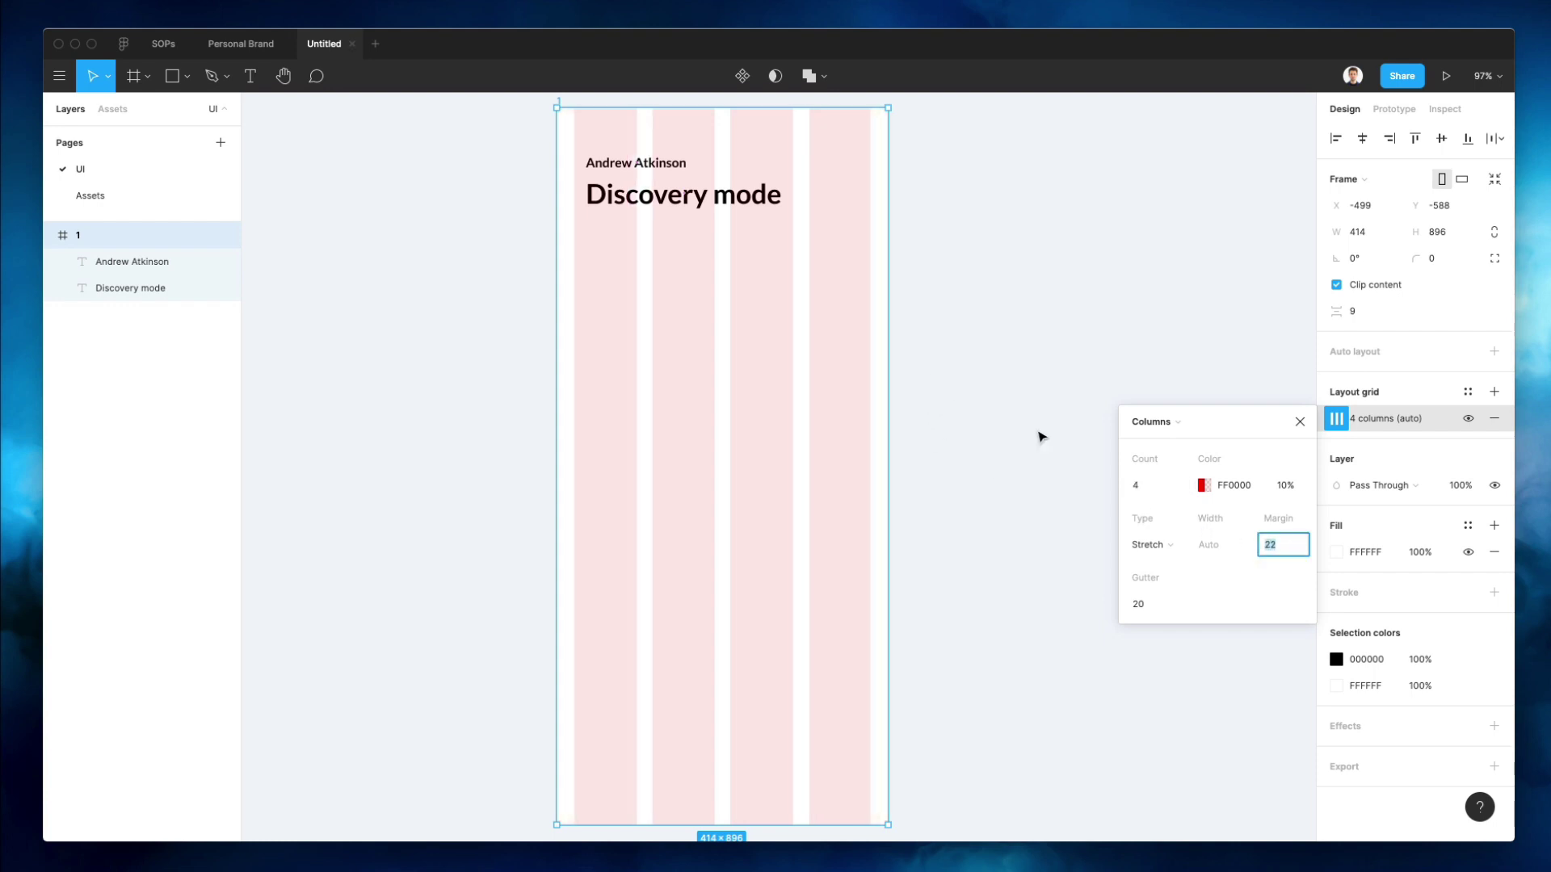
- Tint the grid a faint blue-grey, B1CBE2 at 10%
click(1203, 485)
drag(1034, 647, 1042, 643)
drag(921, 440, 960, 456)
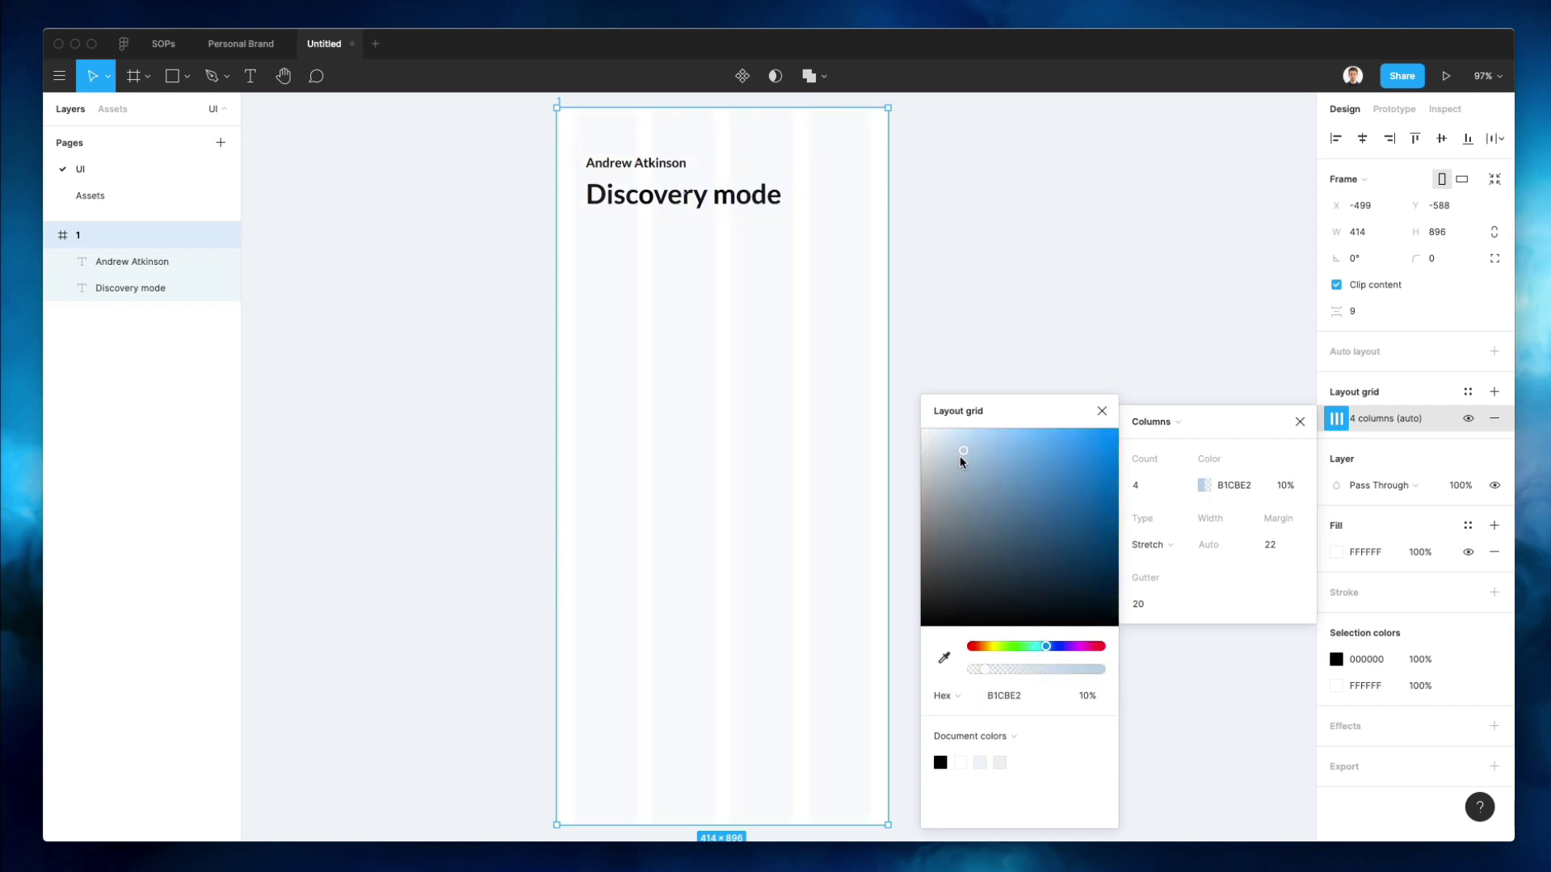
click(662, 266)
drag(523, 153, 694, 251)
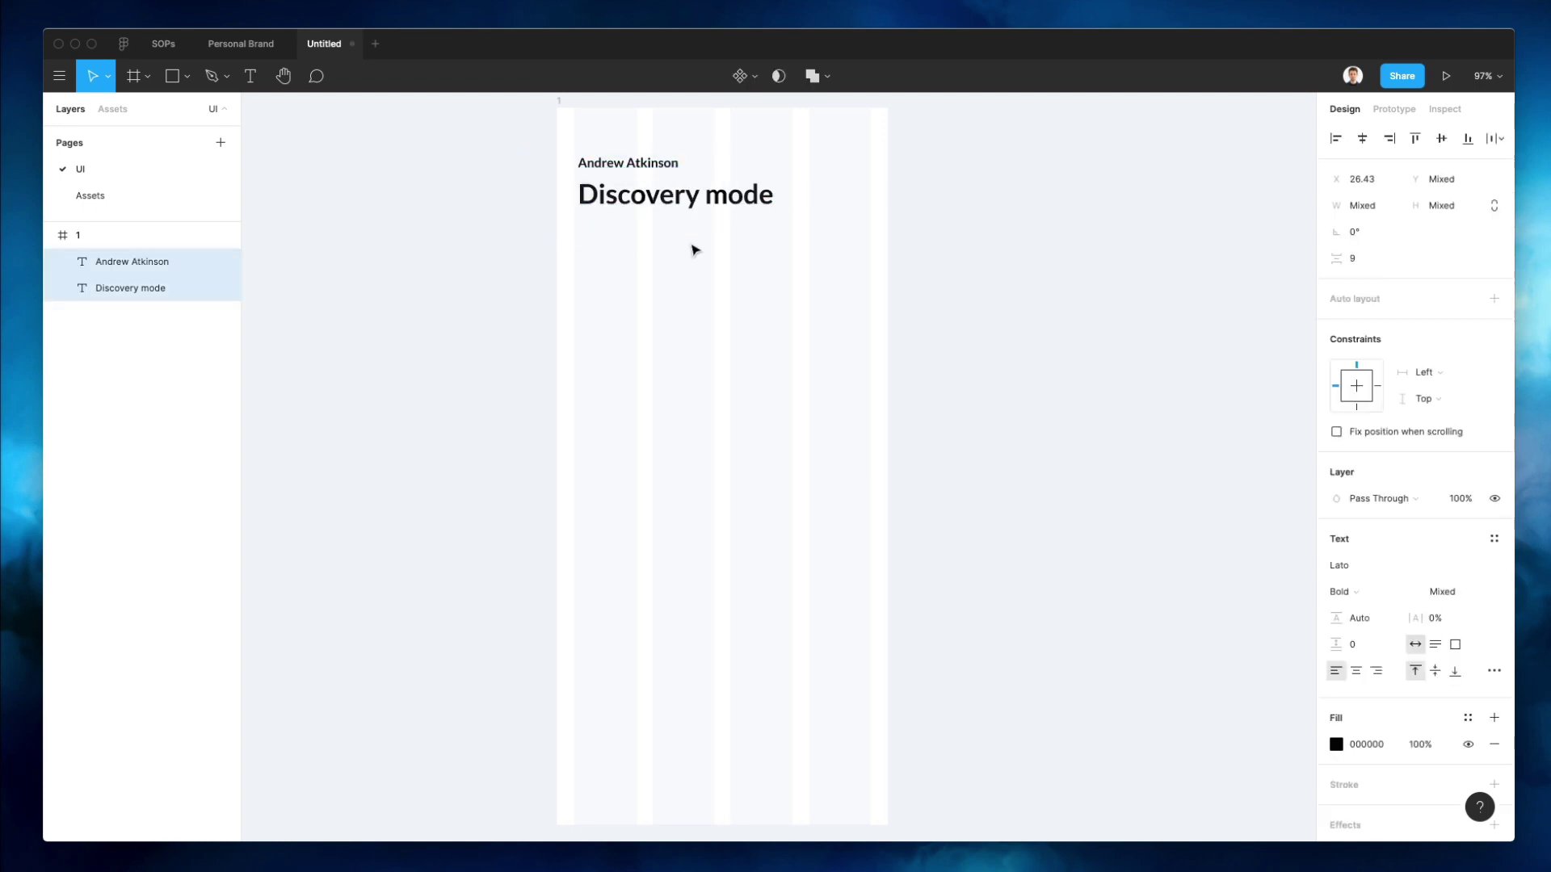
- Align both header texts to X 22.43 and colour the profile name grey 93959F
key(Left)
key(Left)
key(Left)
key(Left)
key(Left)
key(Left)
key(Left)
key(Left)
key(Left)
key(Left)
key(Left)
key(Left)
key(Left)
key(Left)
click(729, 346)
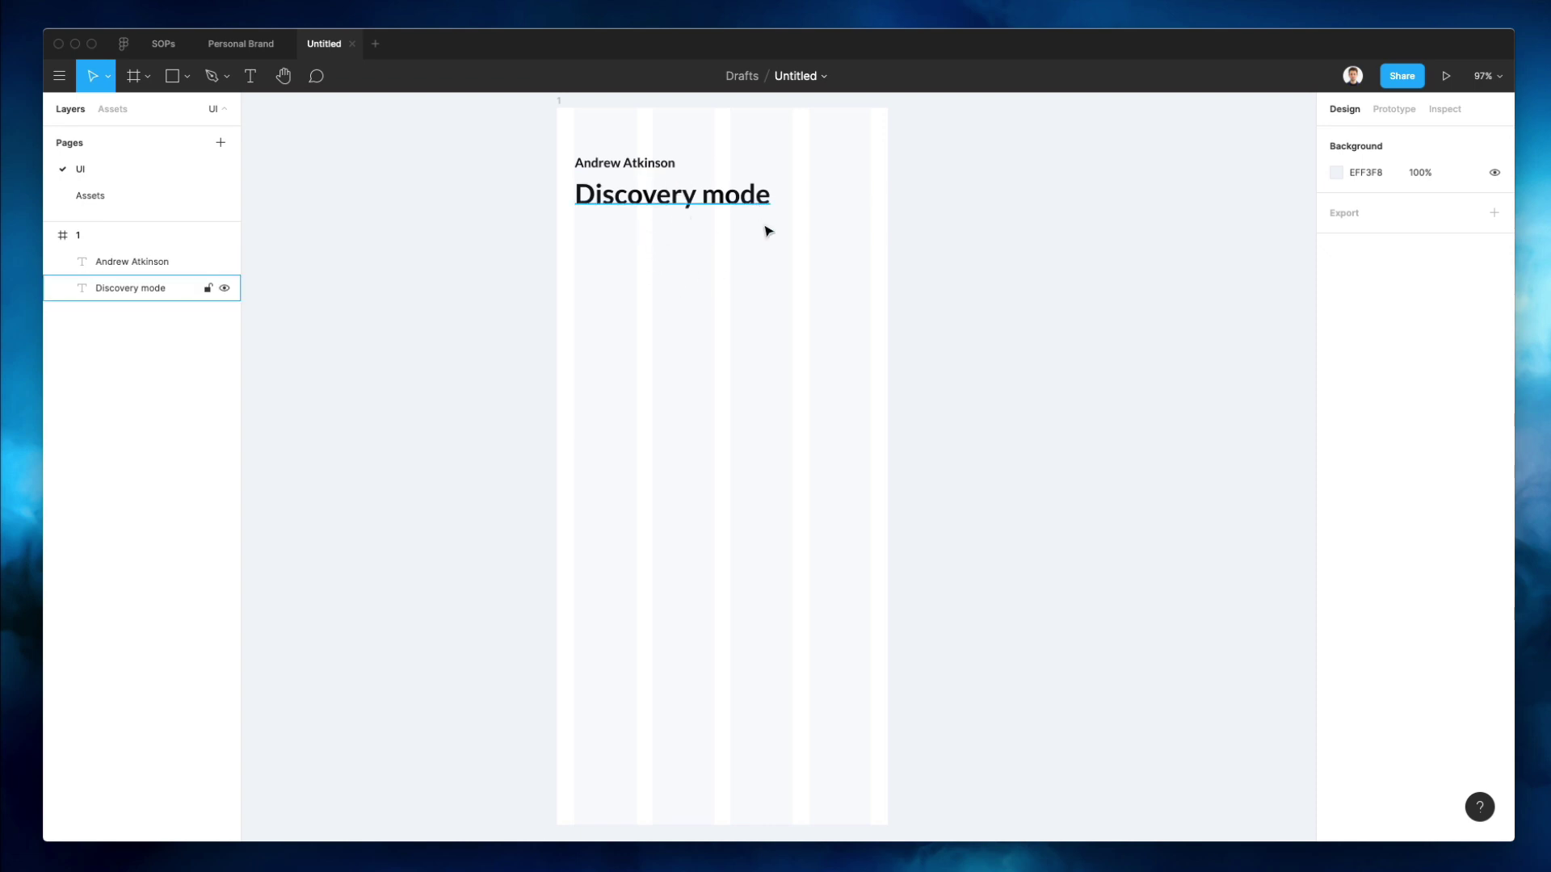
click(626, 165)
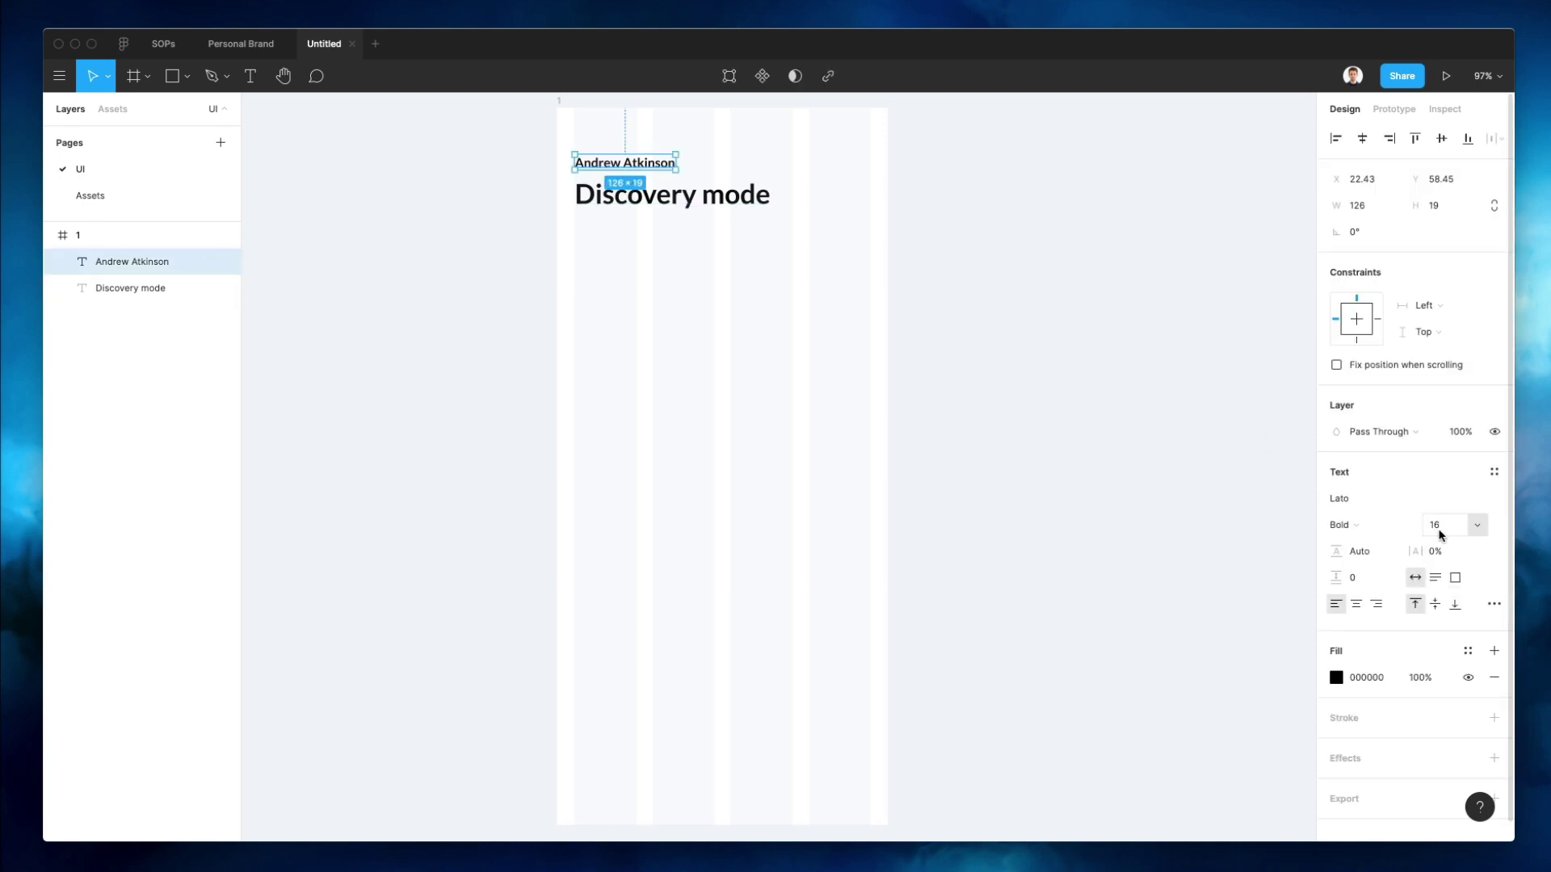
click(1336, 678)
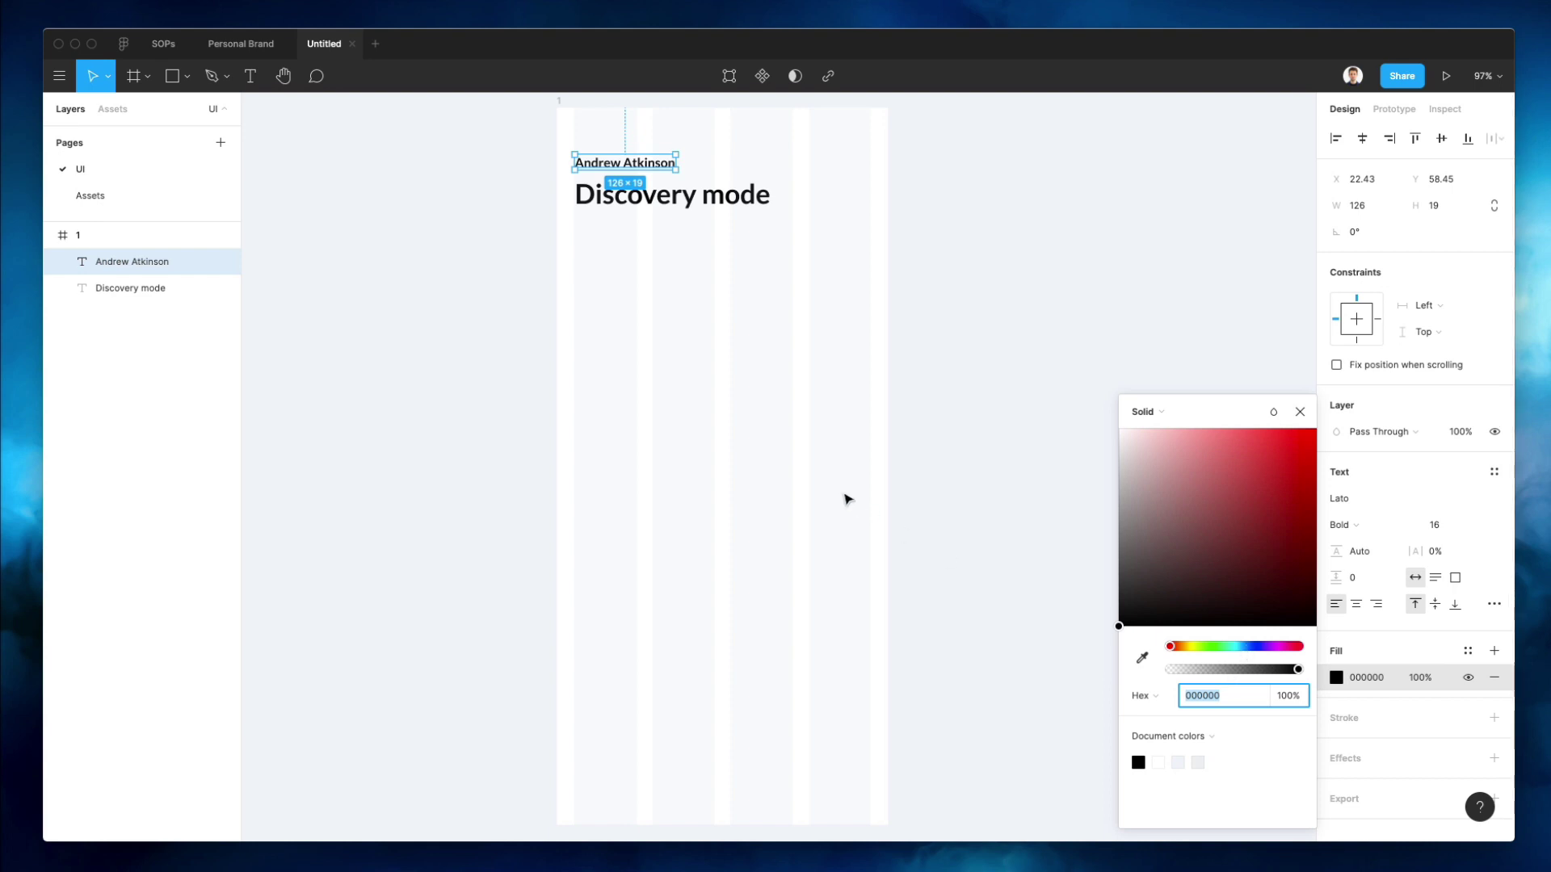
click(1250, 651)
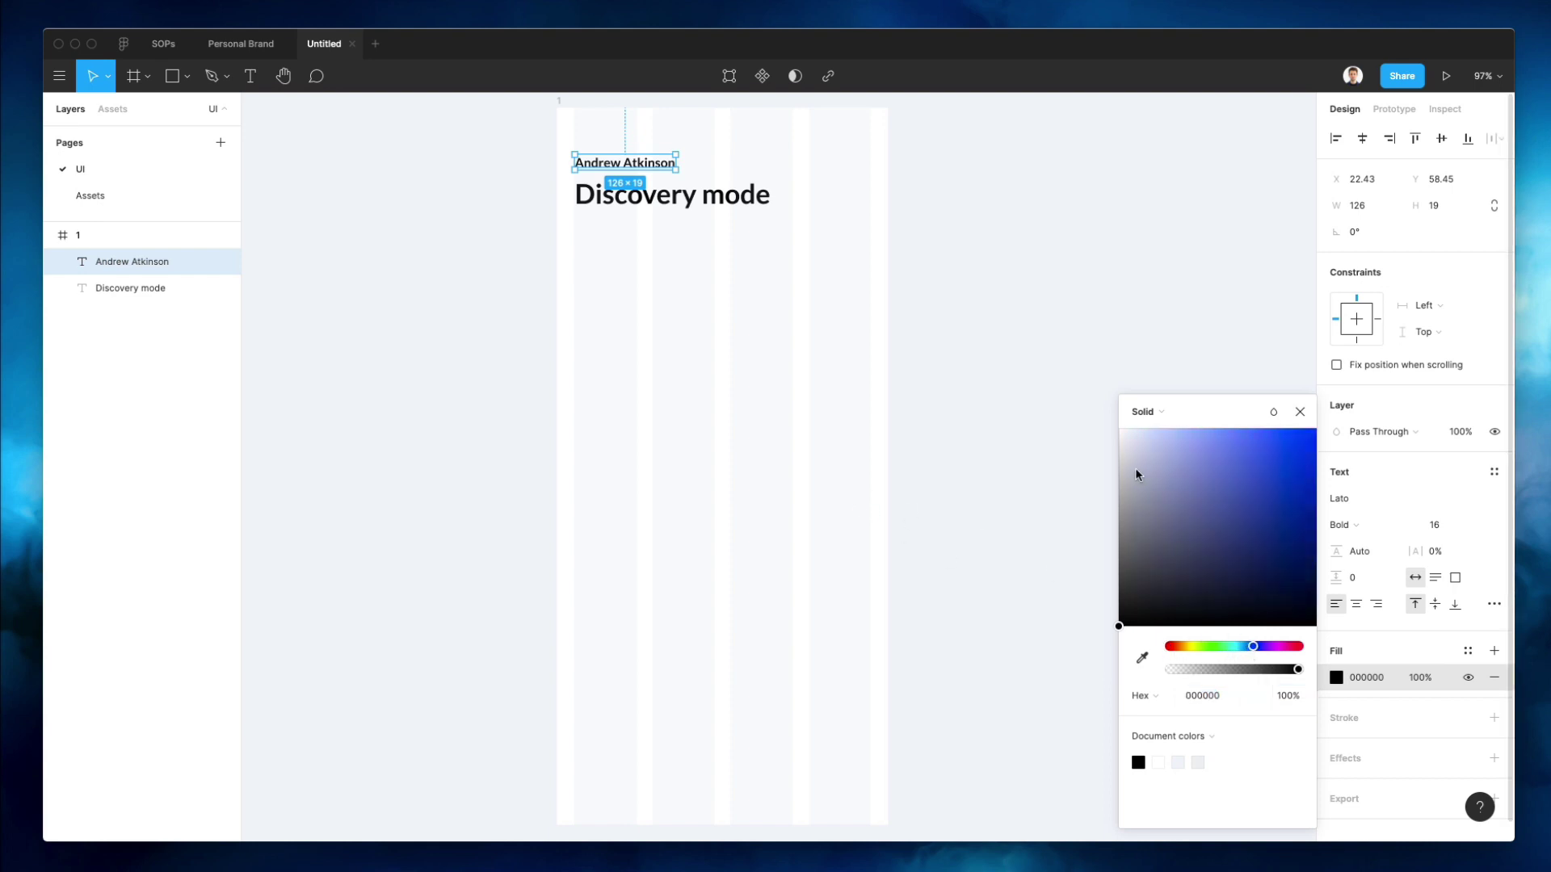
drag(1136, 474, 1131, 513)
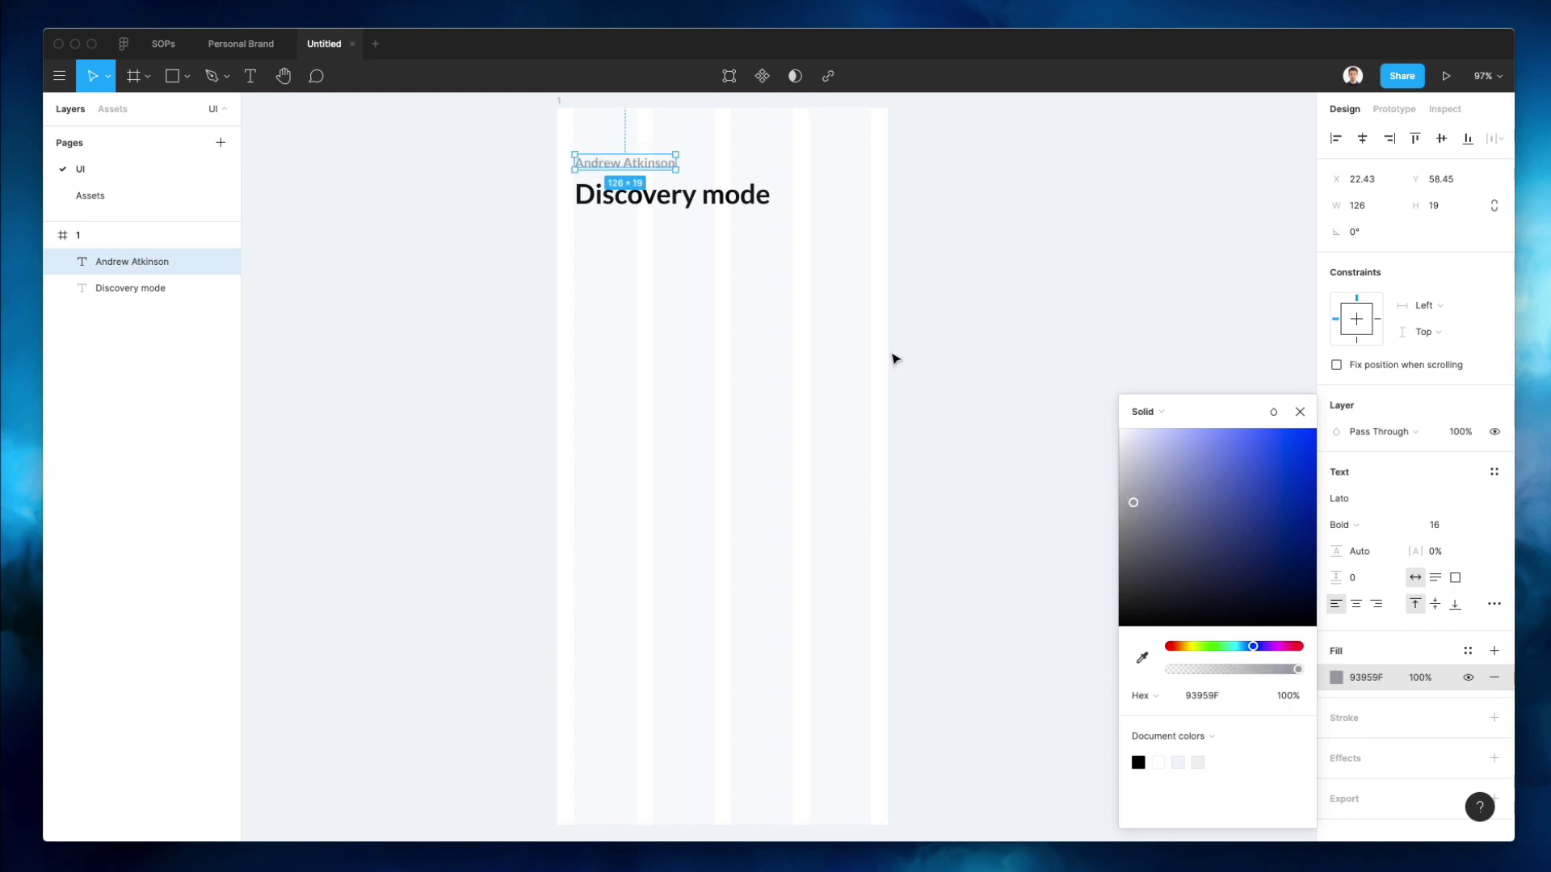
click(893, 356)
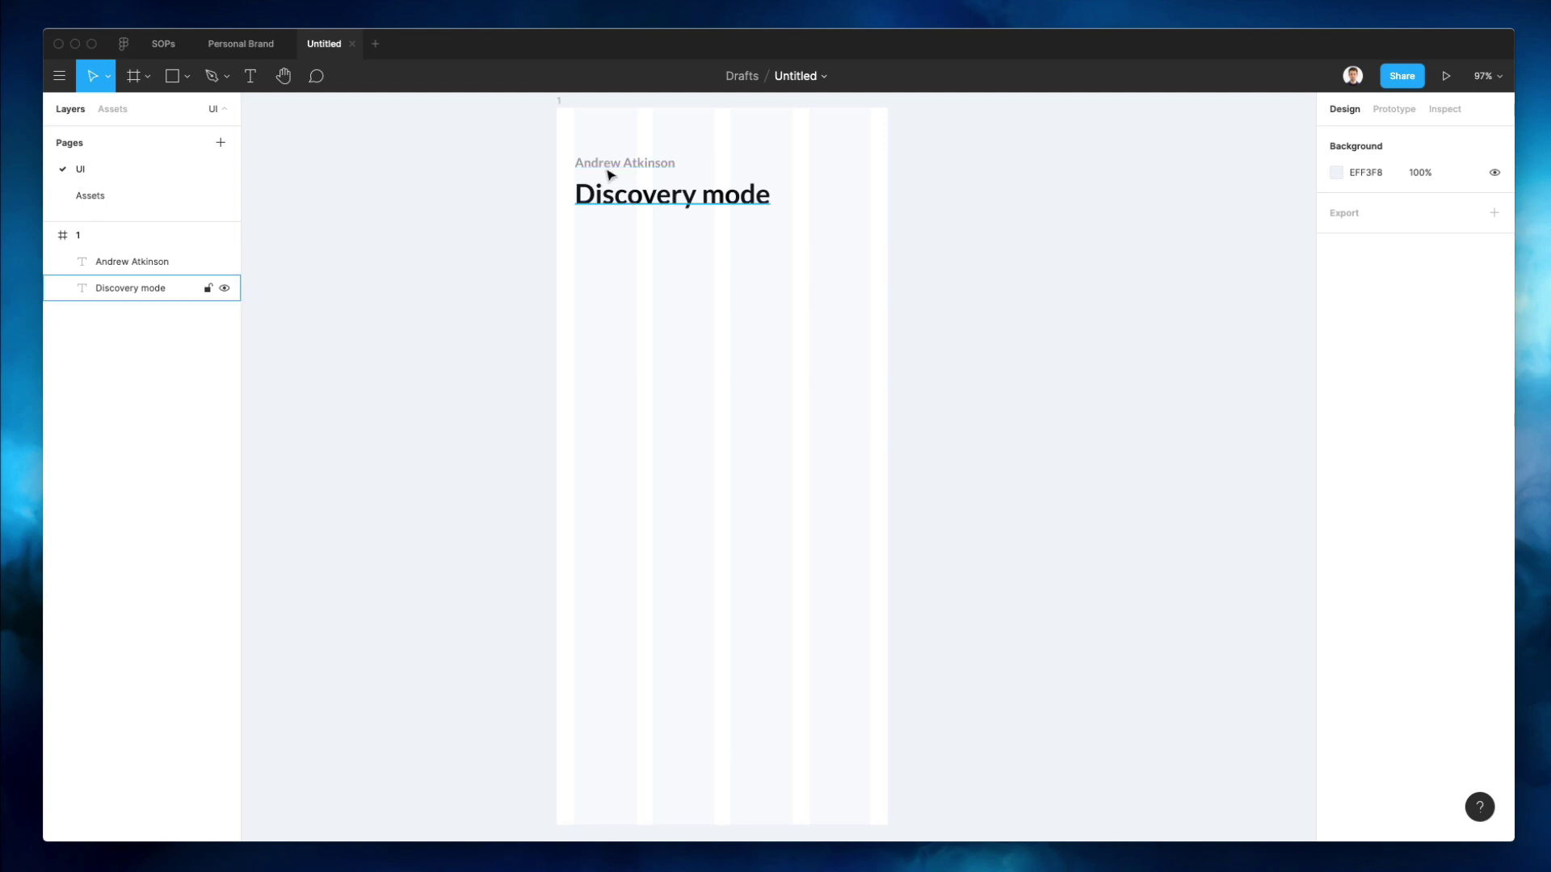
- Nudge both header text layers slightly down
drag(589, 146, 695, 246)
key(shift+Down)
key(shift+Down)
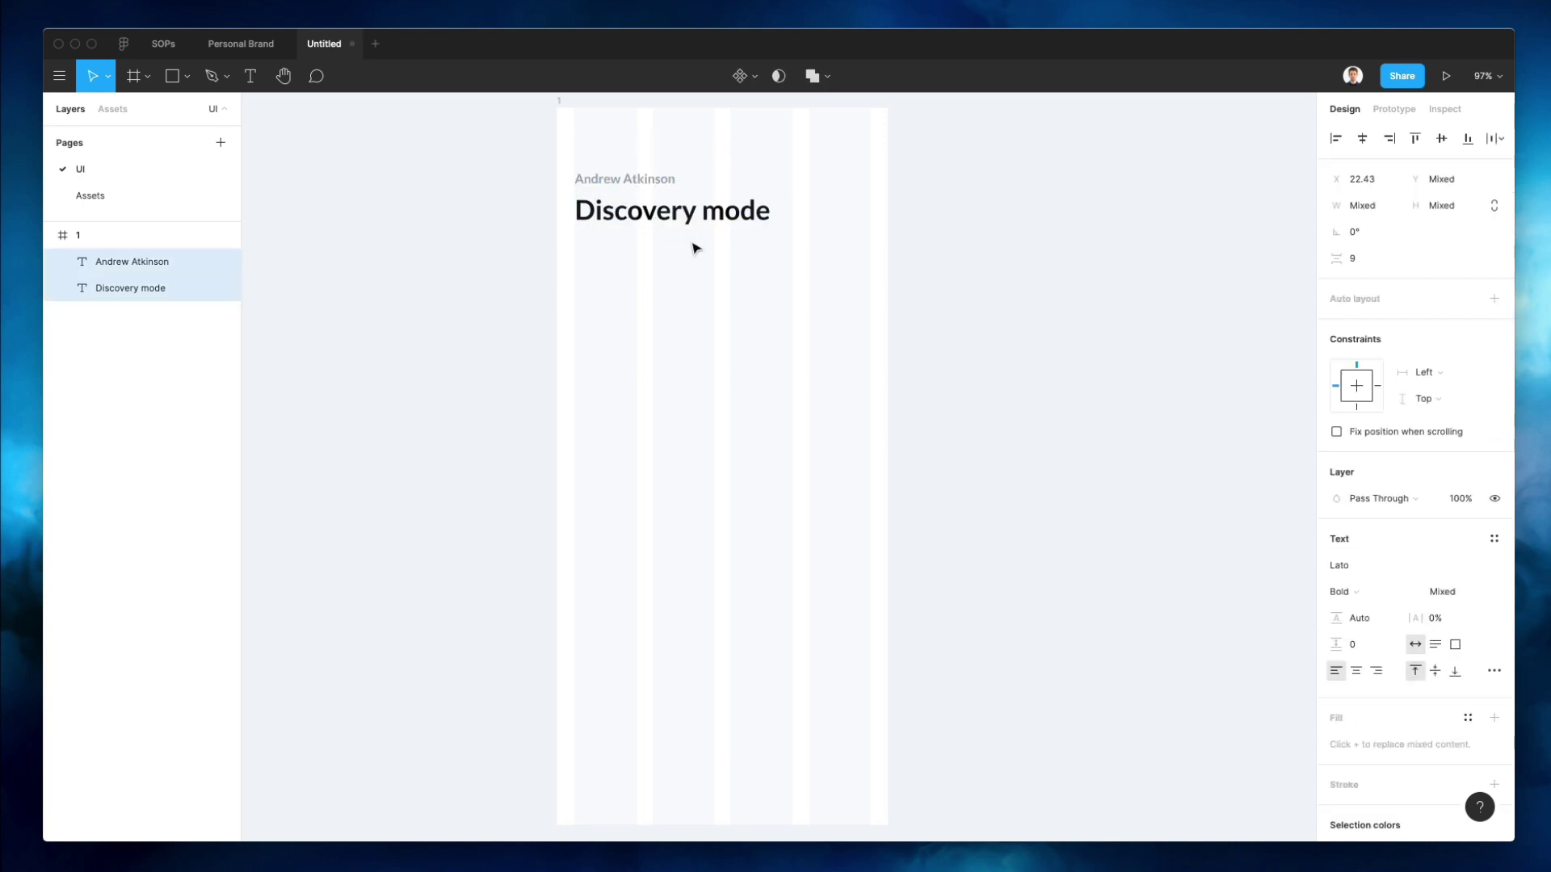
click(742, 351)
- Draw a 45×45 grey C4C4C4 circle above the profile name and nudge the header down
key(o)
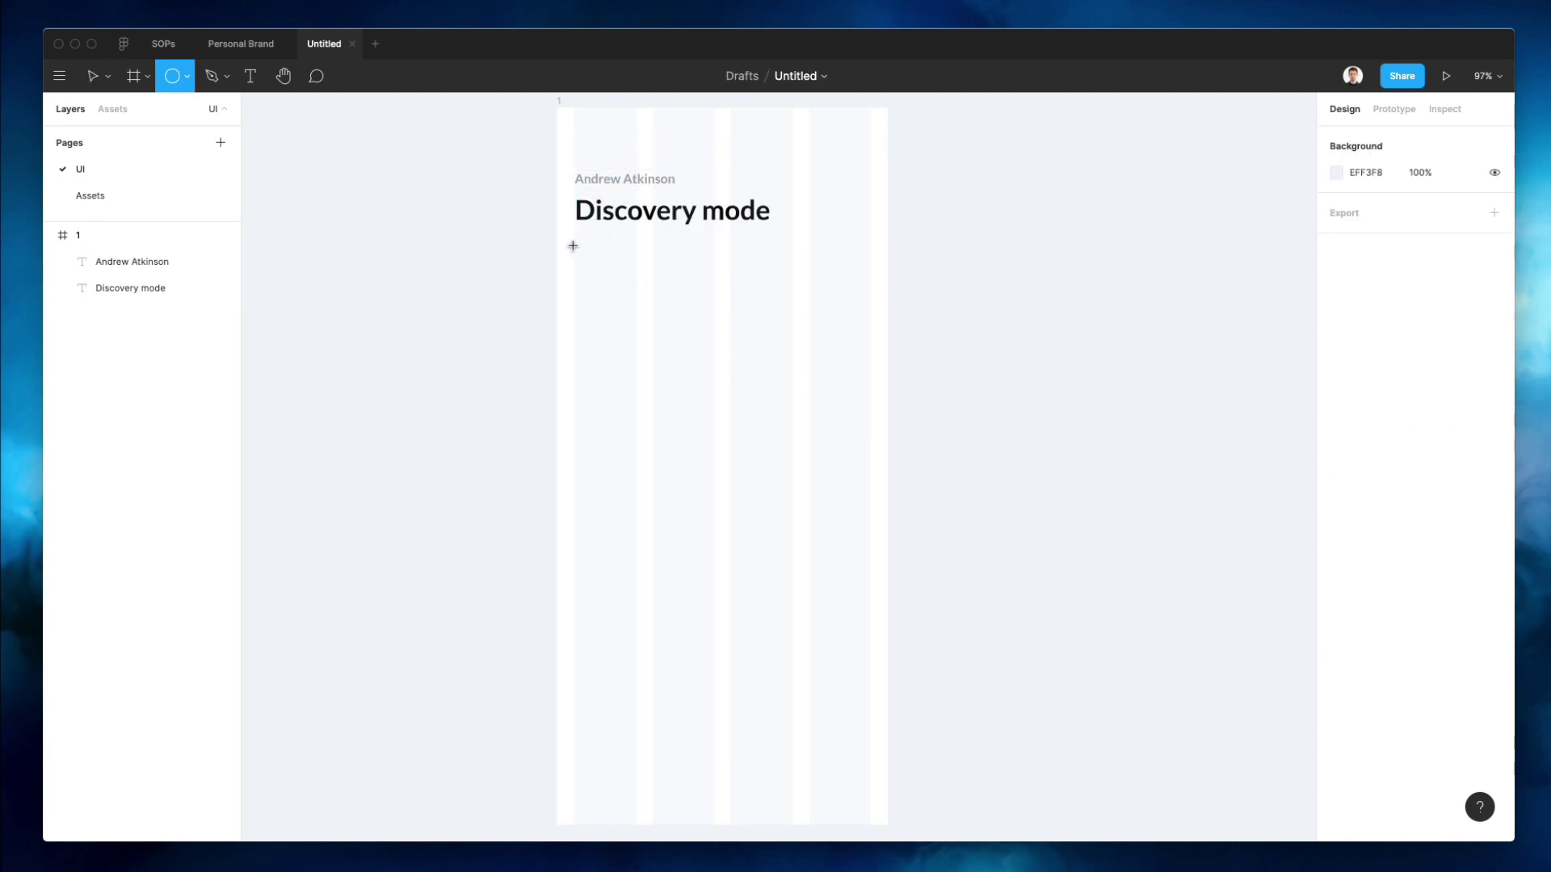
mouse_move(582, 252)
mouse_down()
mouse_move(627, 286)
mouse_move(611, 156)
mouse_move(689, 143)
mouse_move(564, 273)
mouse_up()
key(shift+Down)
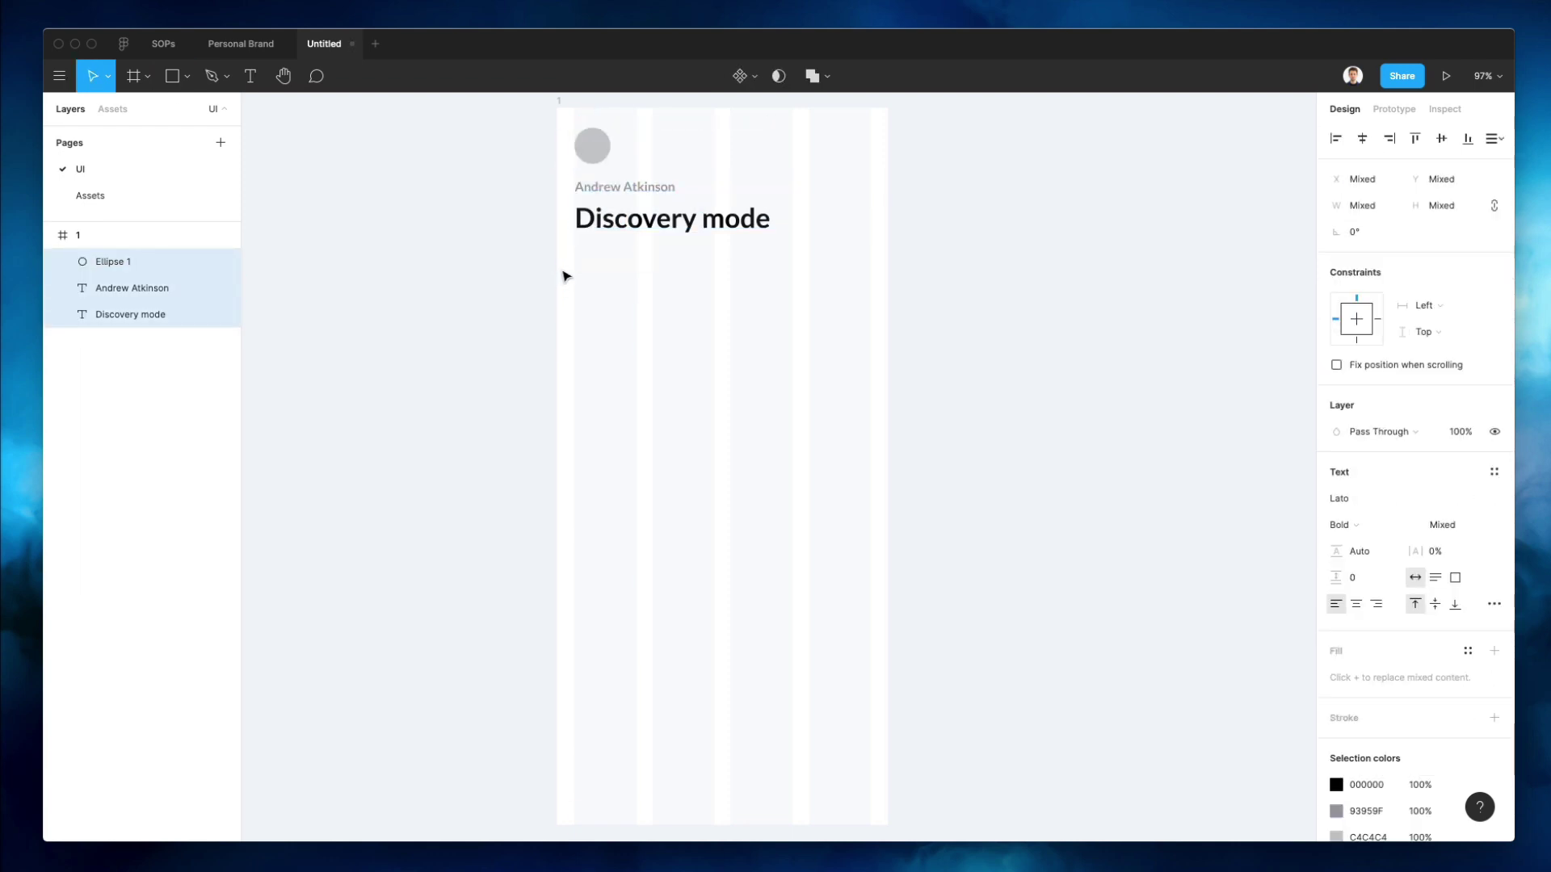
key(Down)
key(Down)
key(Down)
key(Down)
key(Down)
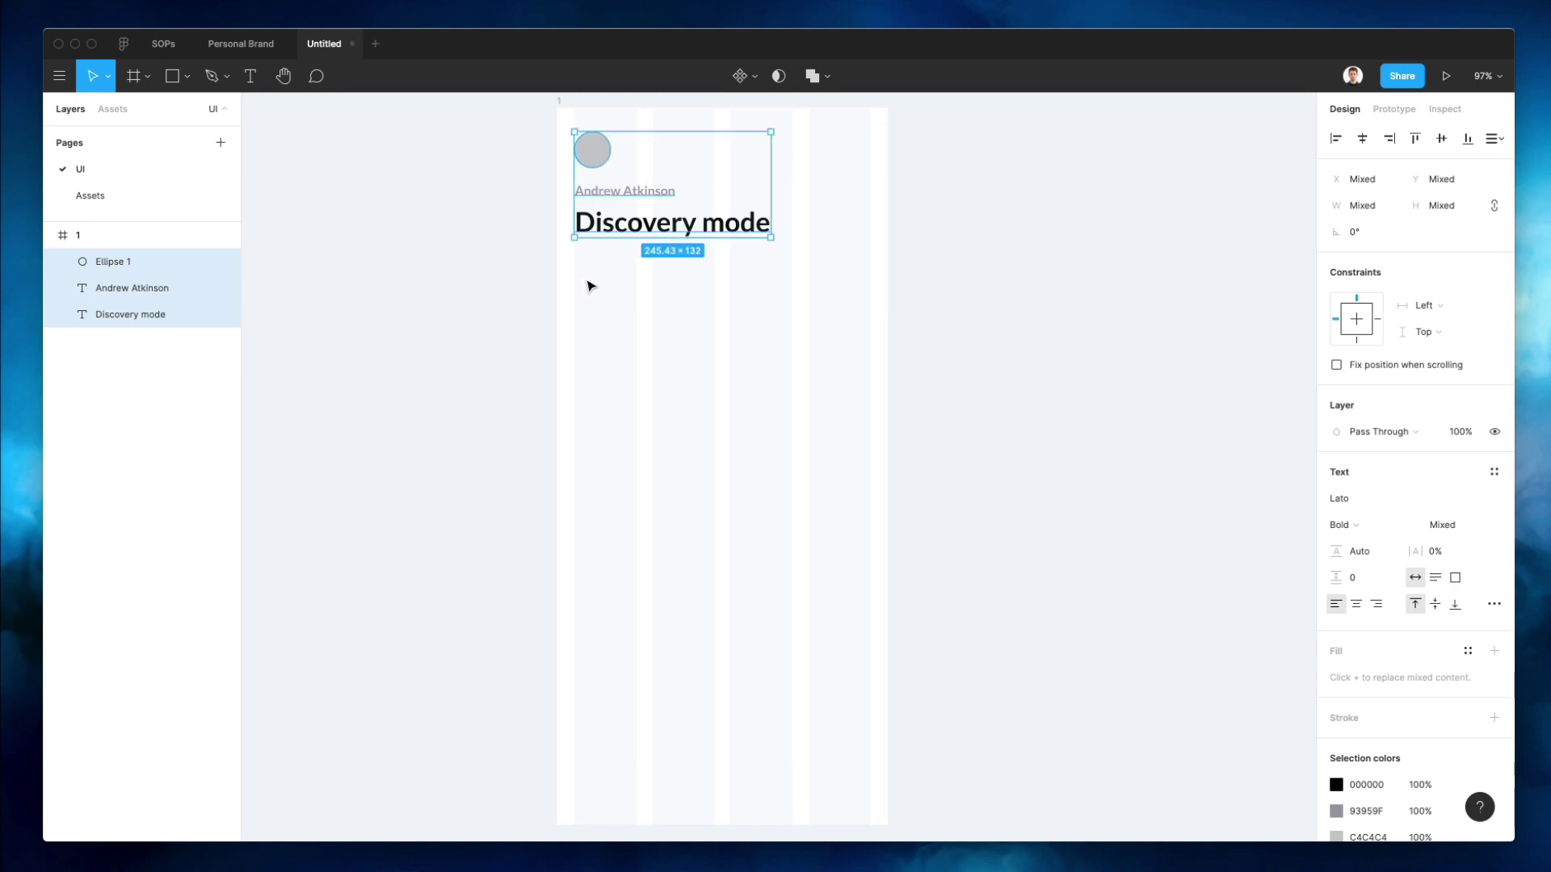
click(656, 305)
scroll(656, 306, up, 2)
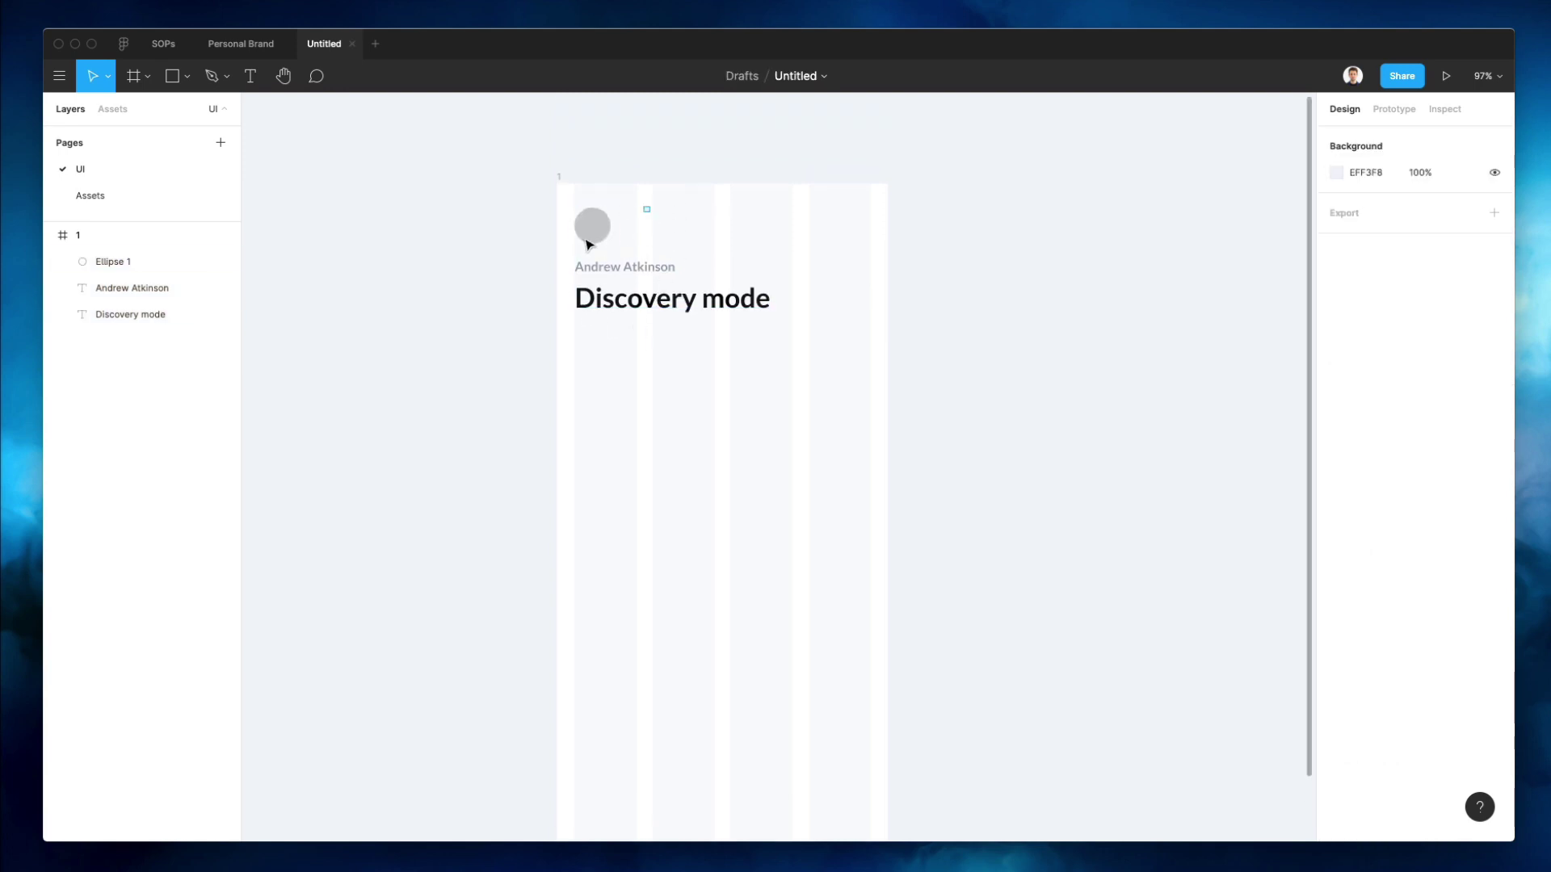
click(591, 241)
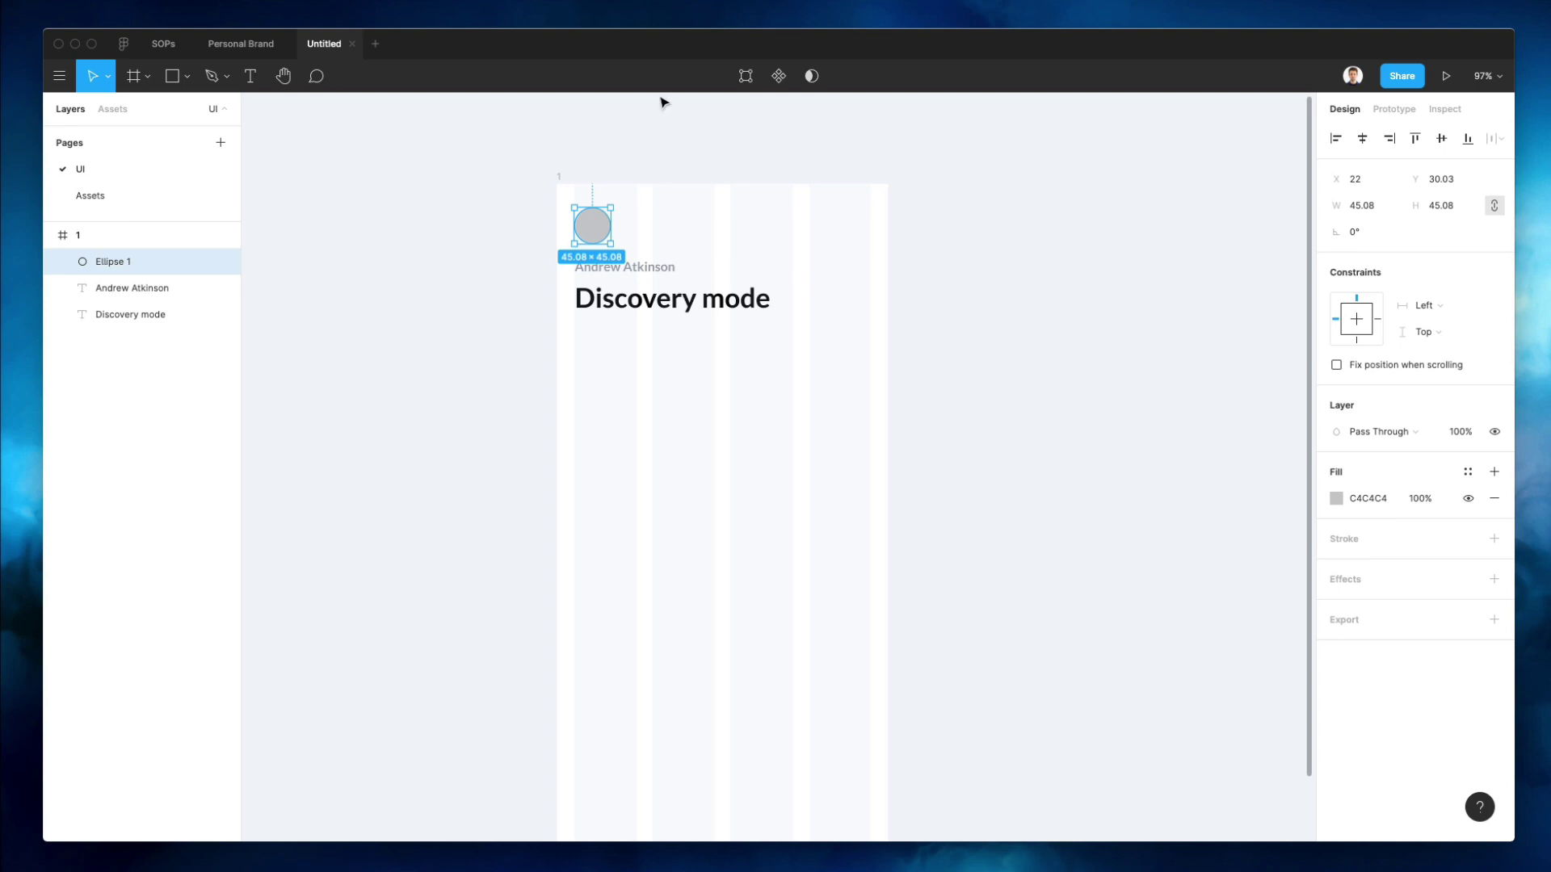
- Launch the Unsplash plugin from Menu > Plugins with the avatar circle selected
click(59, 76)
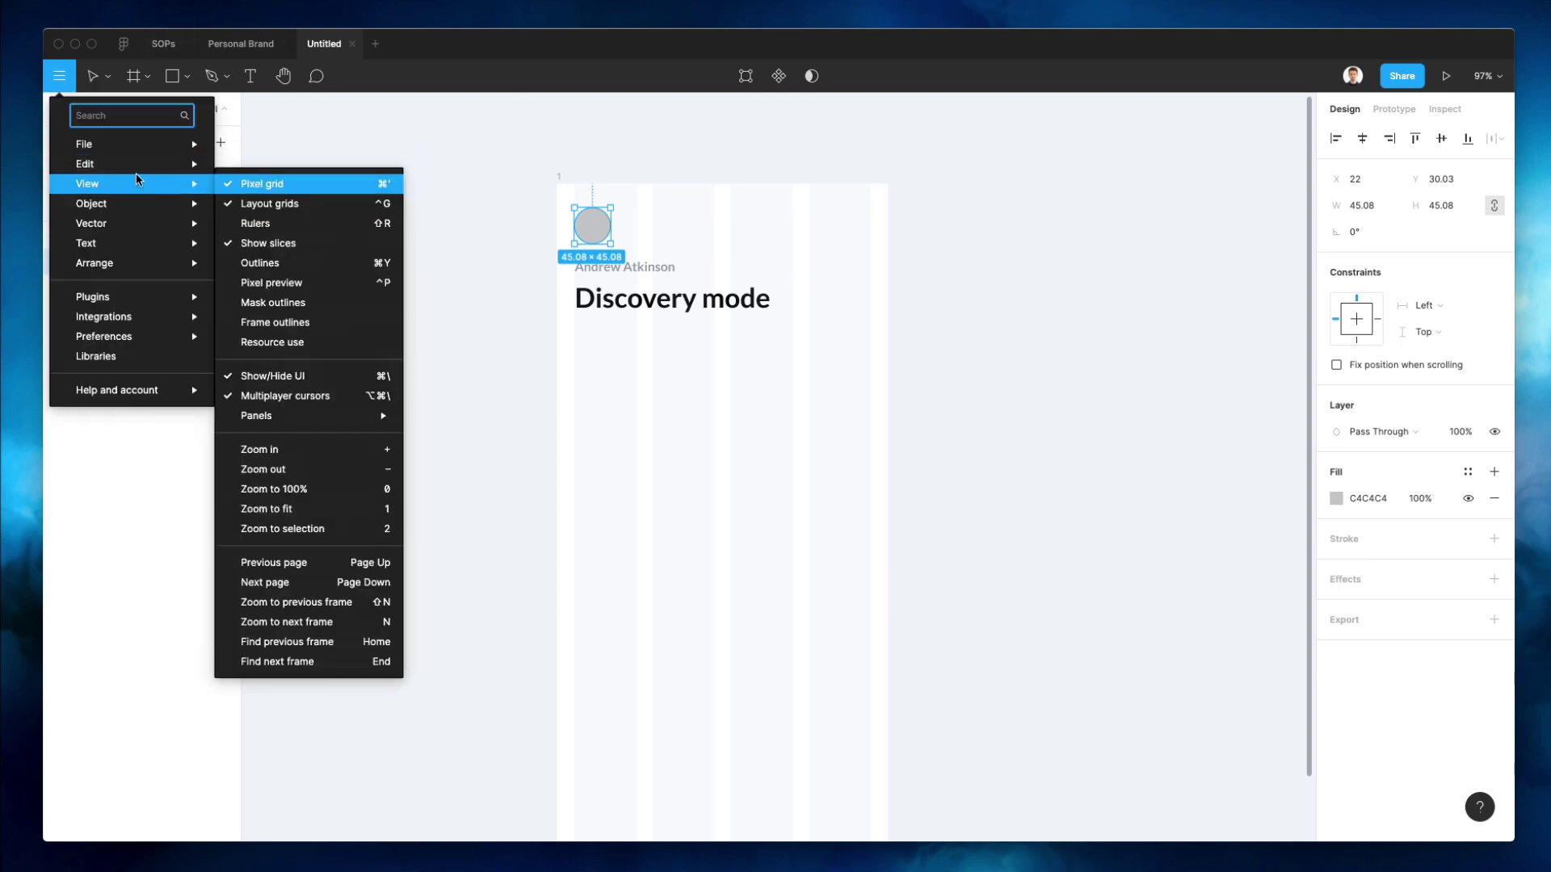
mouse_move(144, 274)
mouse_move(152, 301)
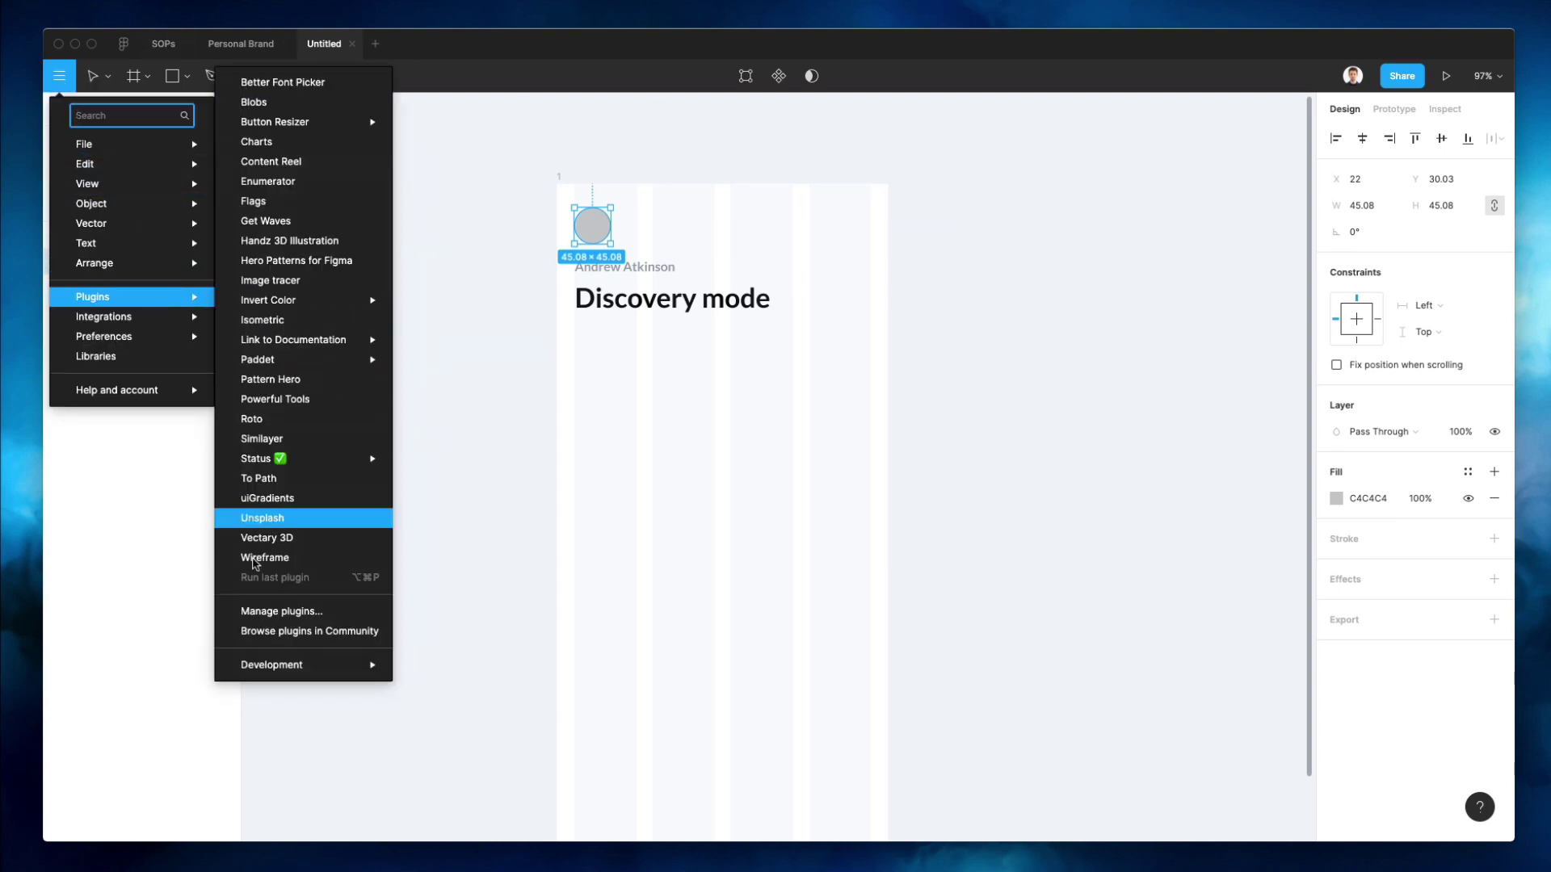
click(269, 520)
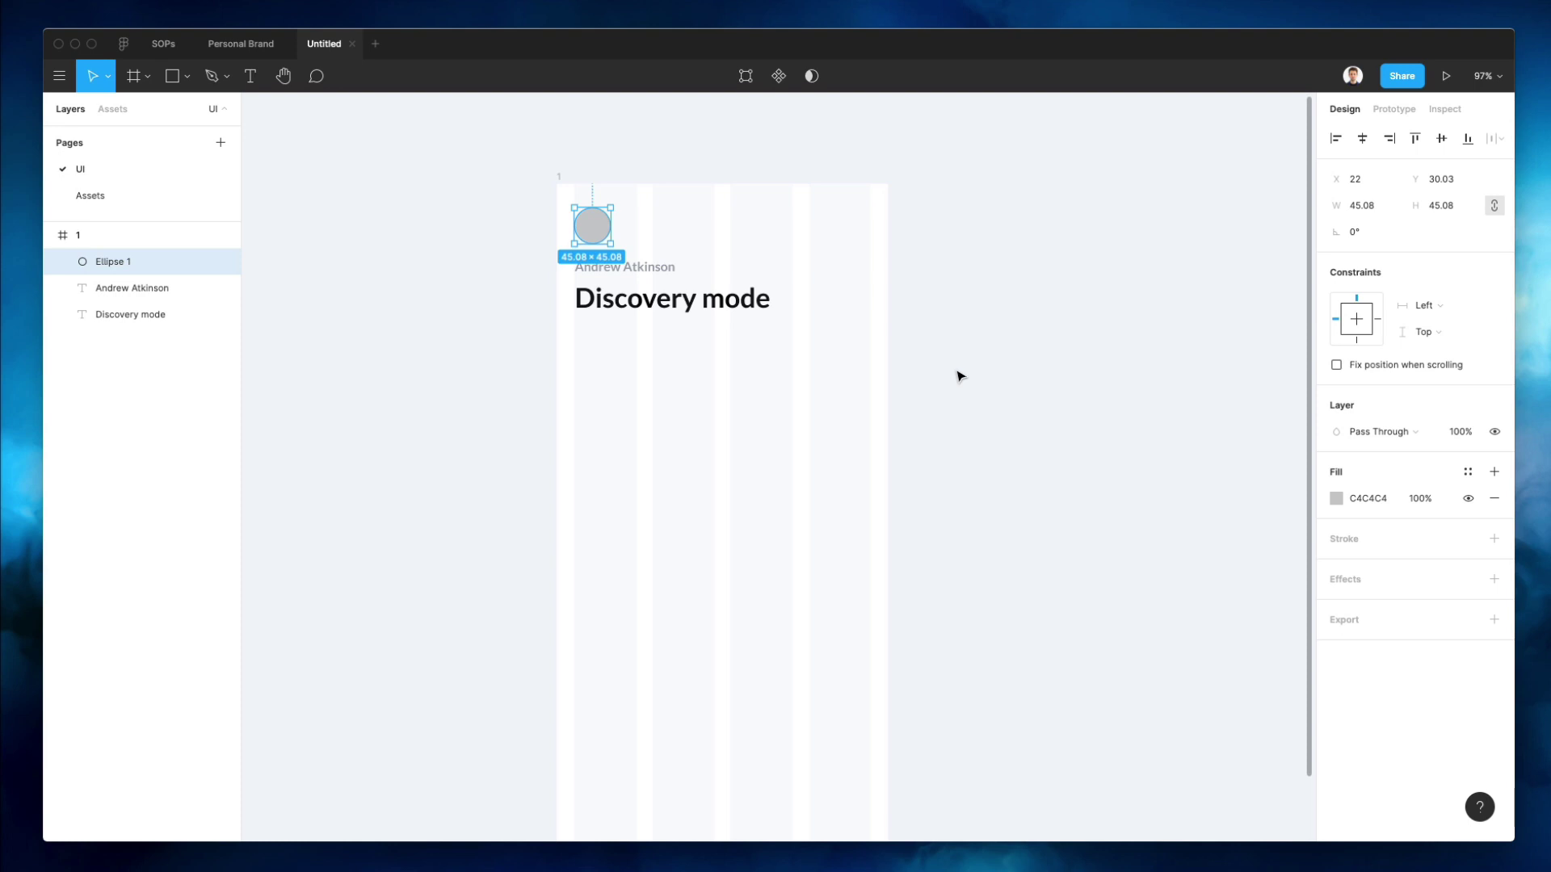
key(super+alt+p)
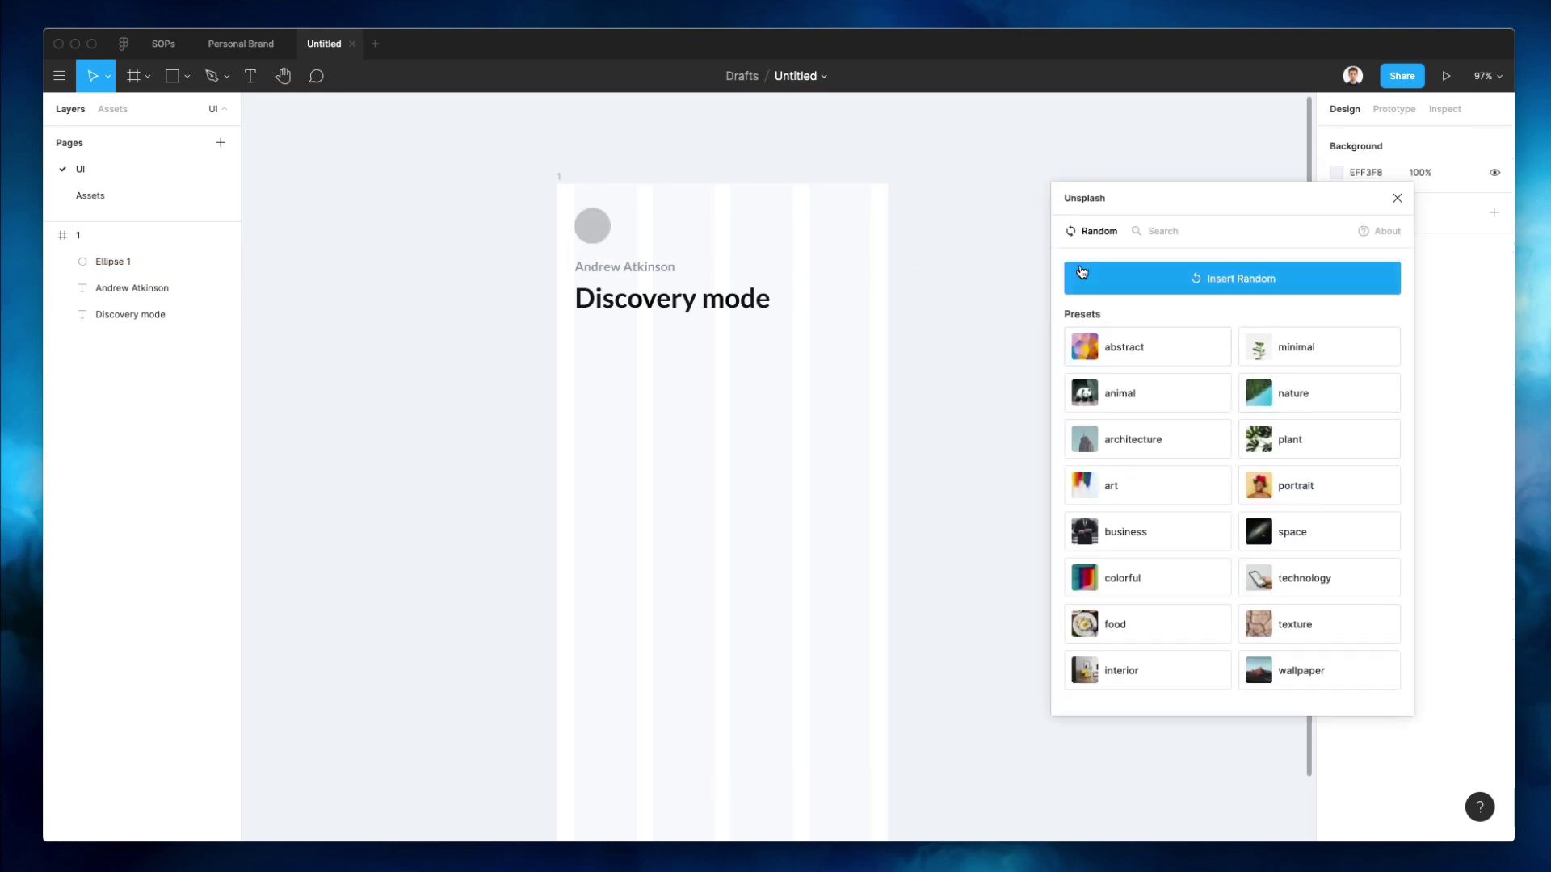
click(592, 226)
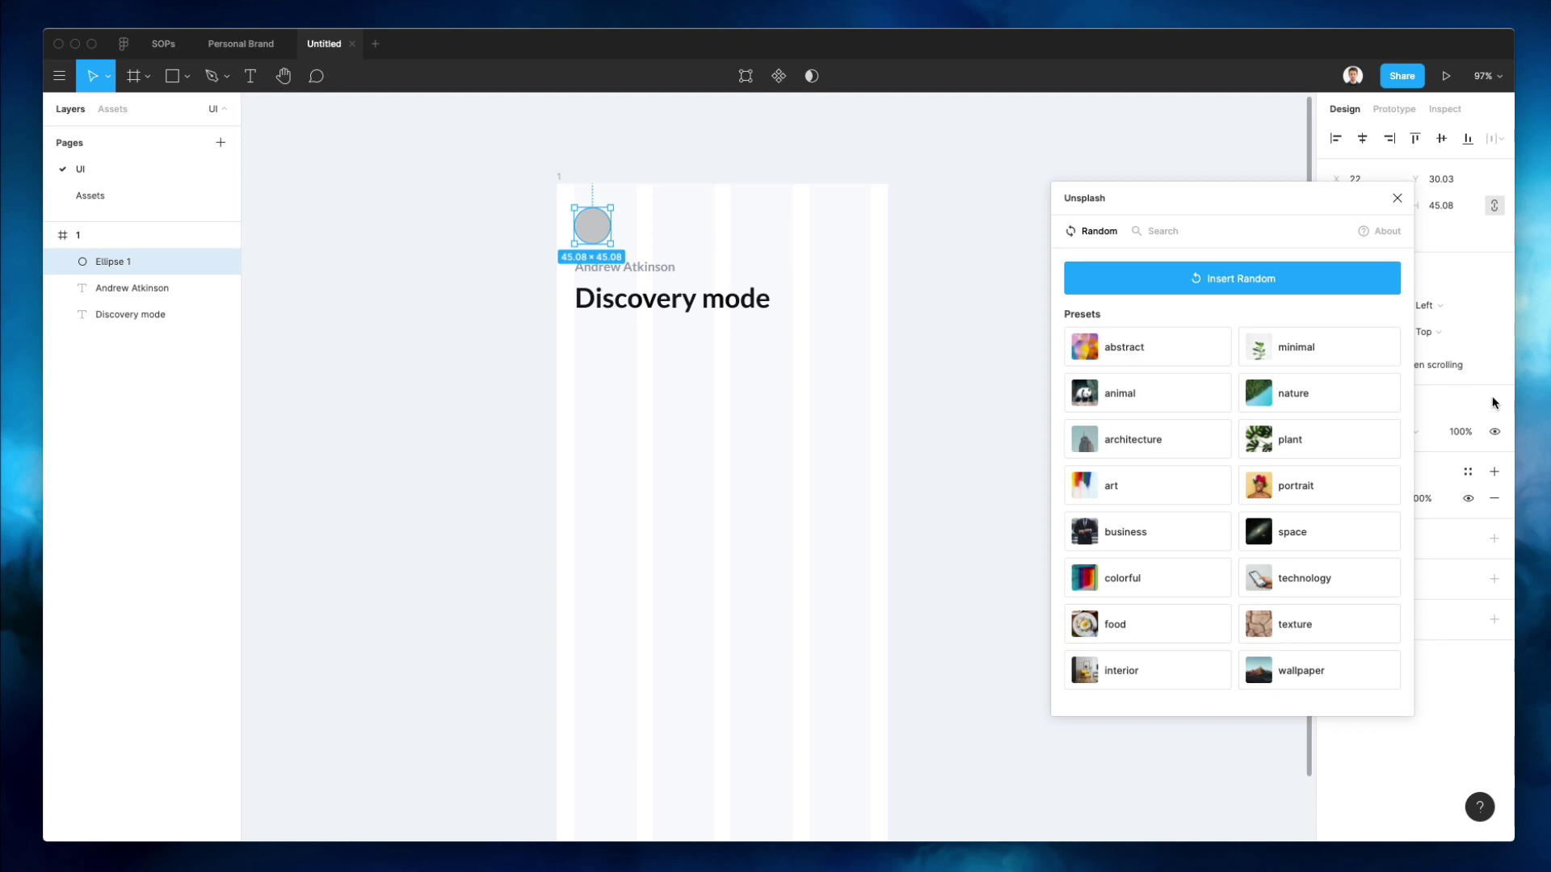
- Search Unsplash for portrait photos and fill the avatar circle with one
click(1140, 229)
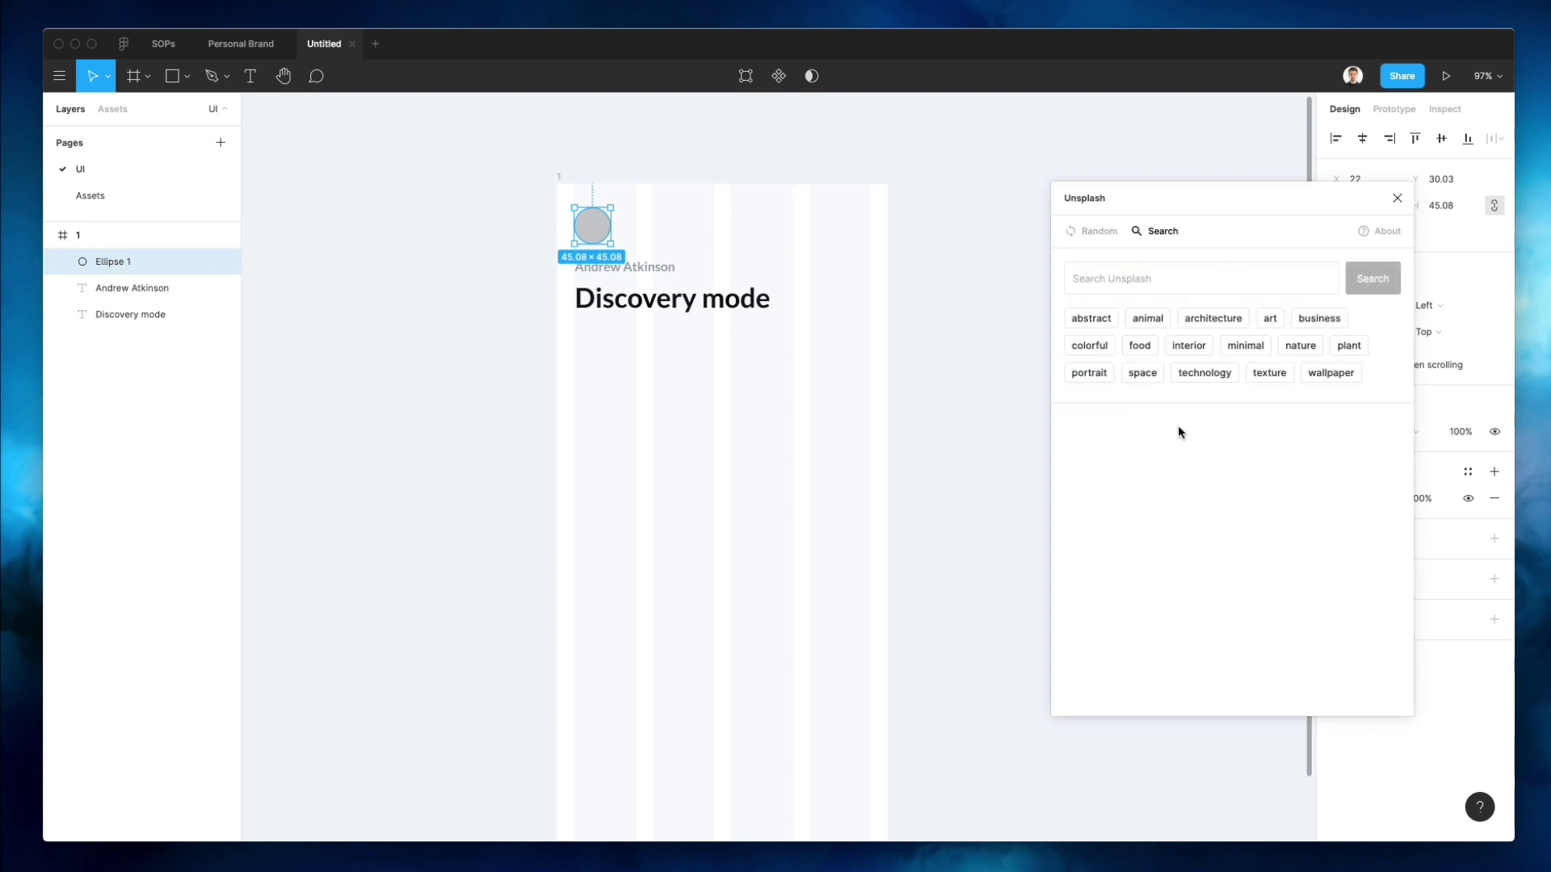
click(1084, 374)
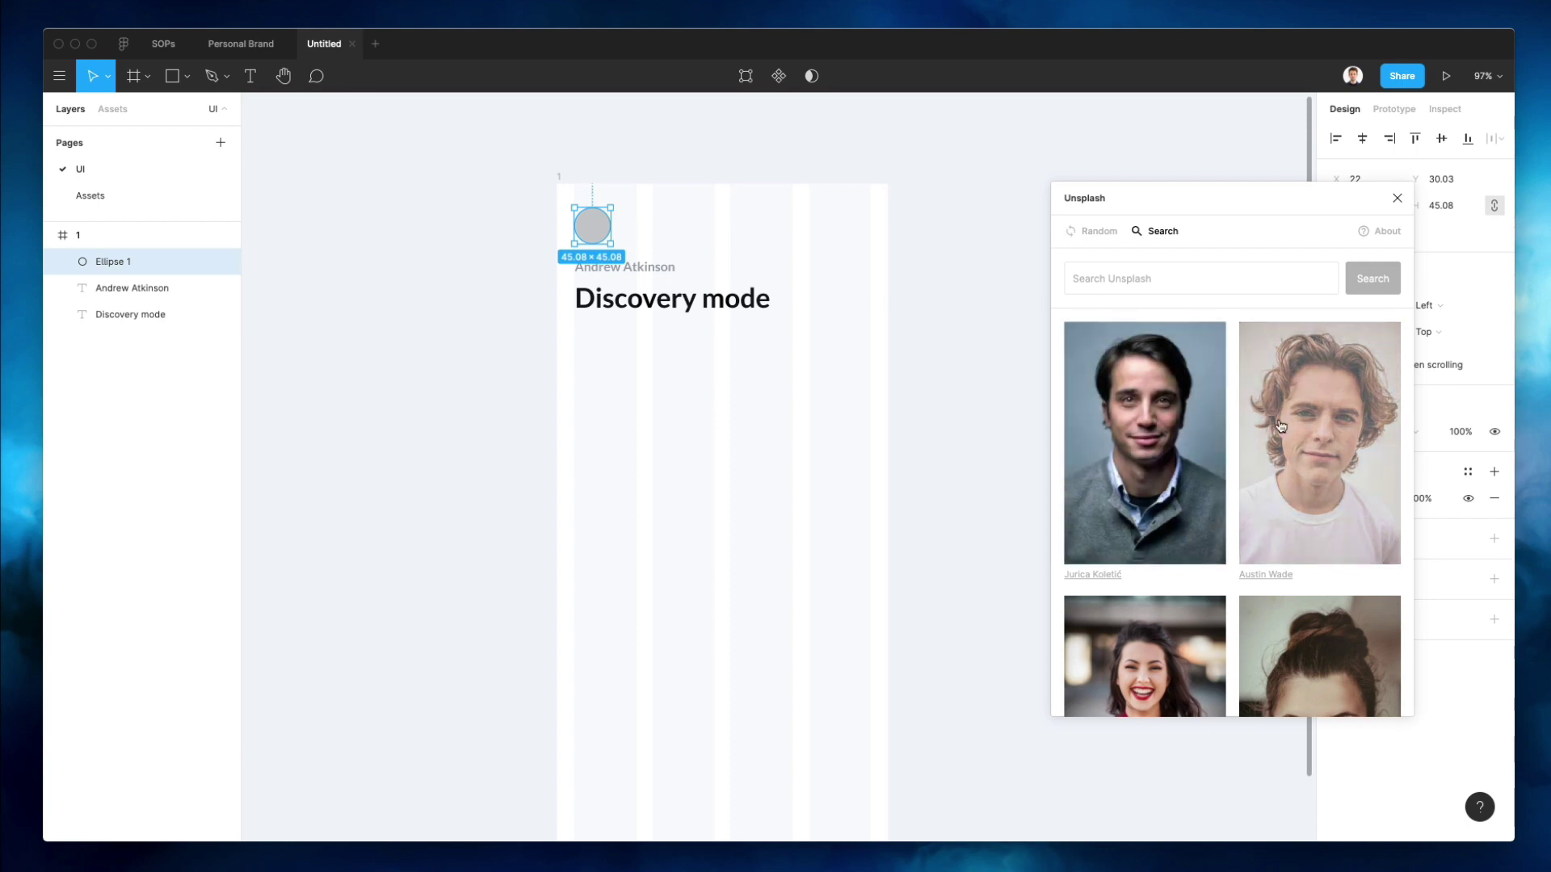
scroll(1336, 426, down, 1)
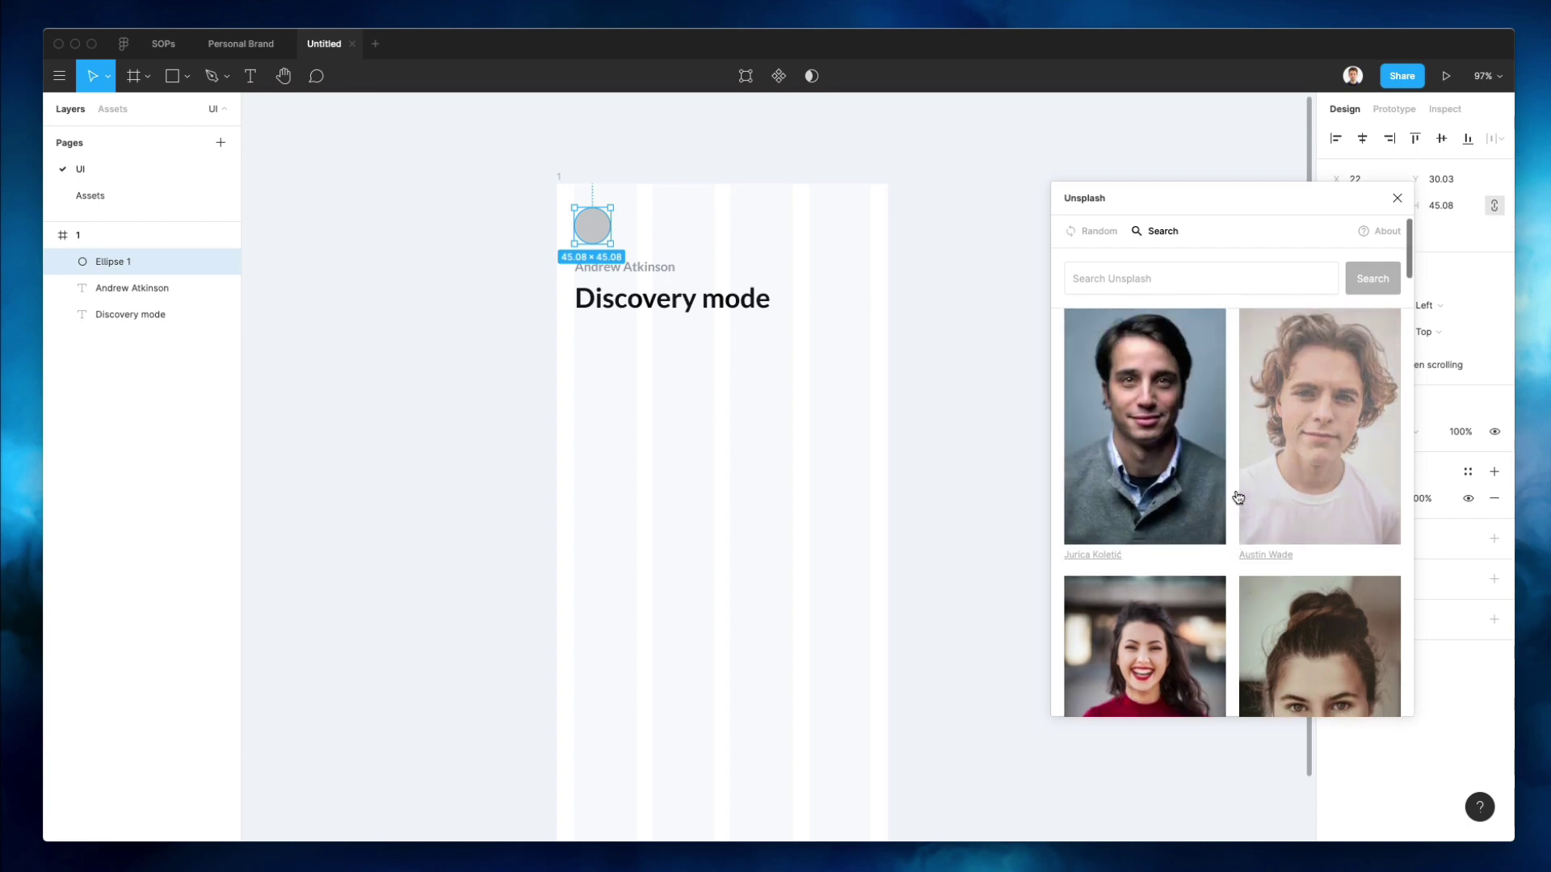
click(1139, 453)
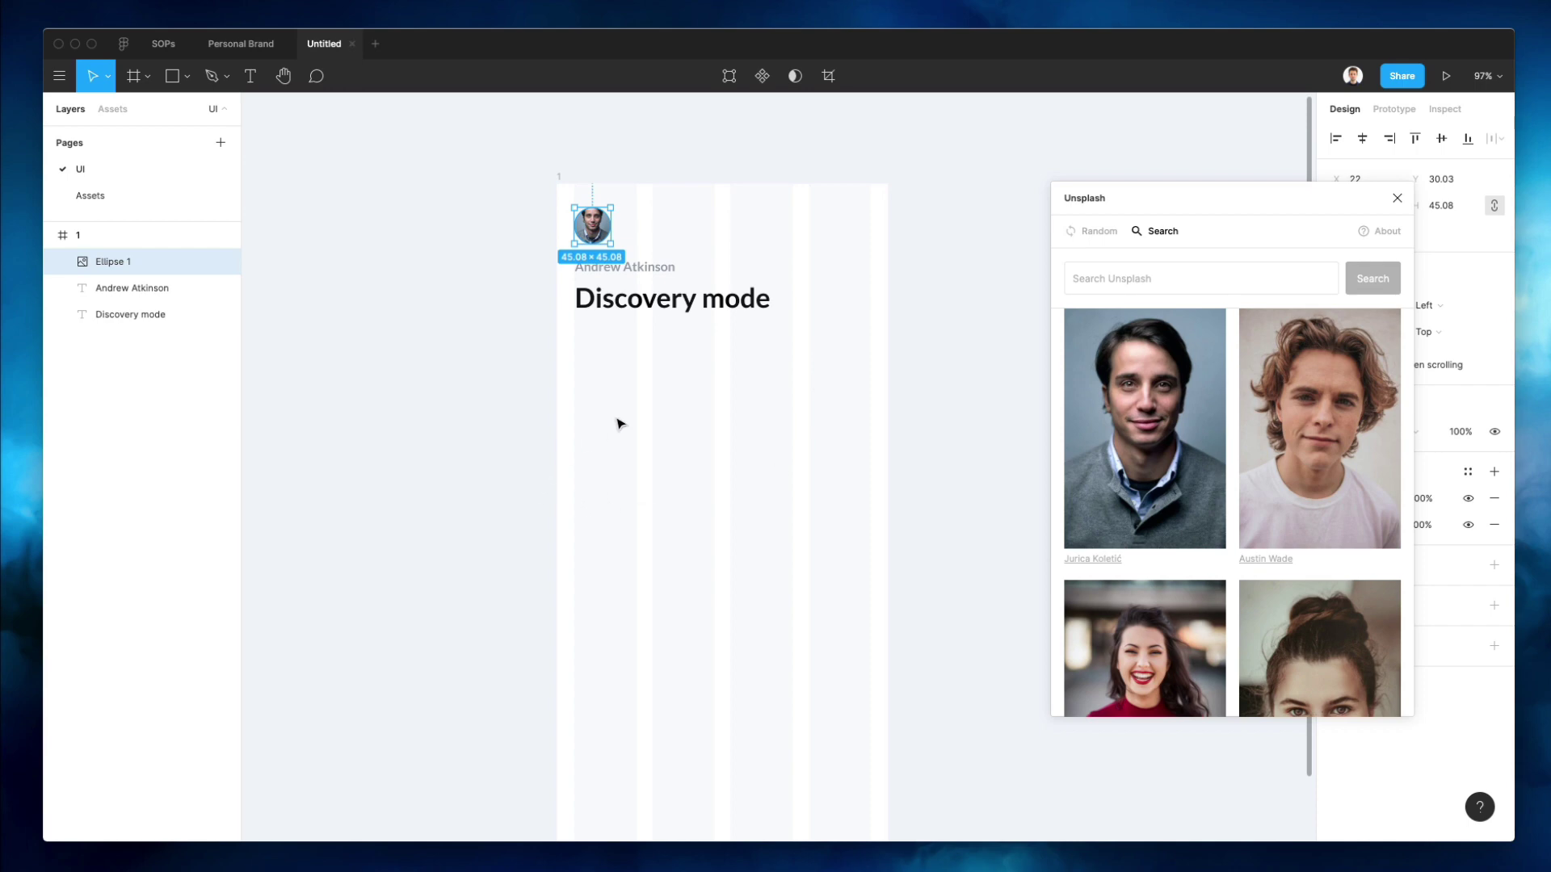
scroll(1137, 524, down, 1)
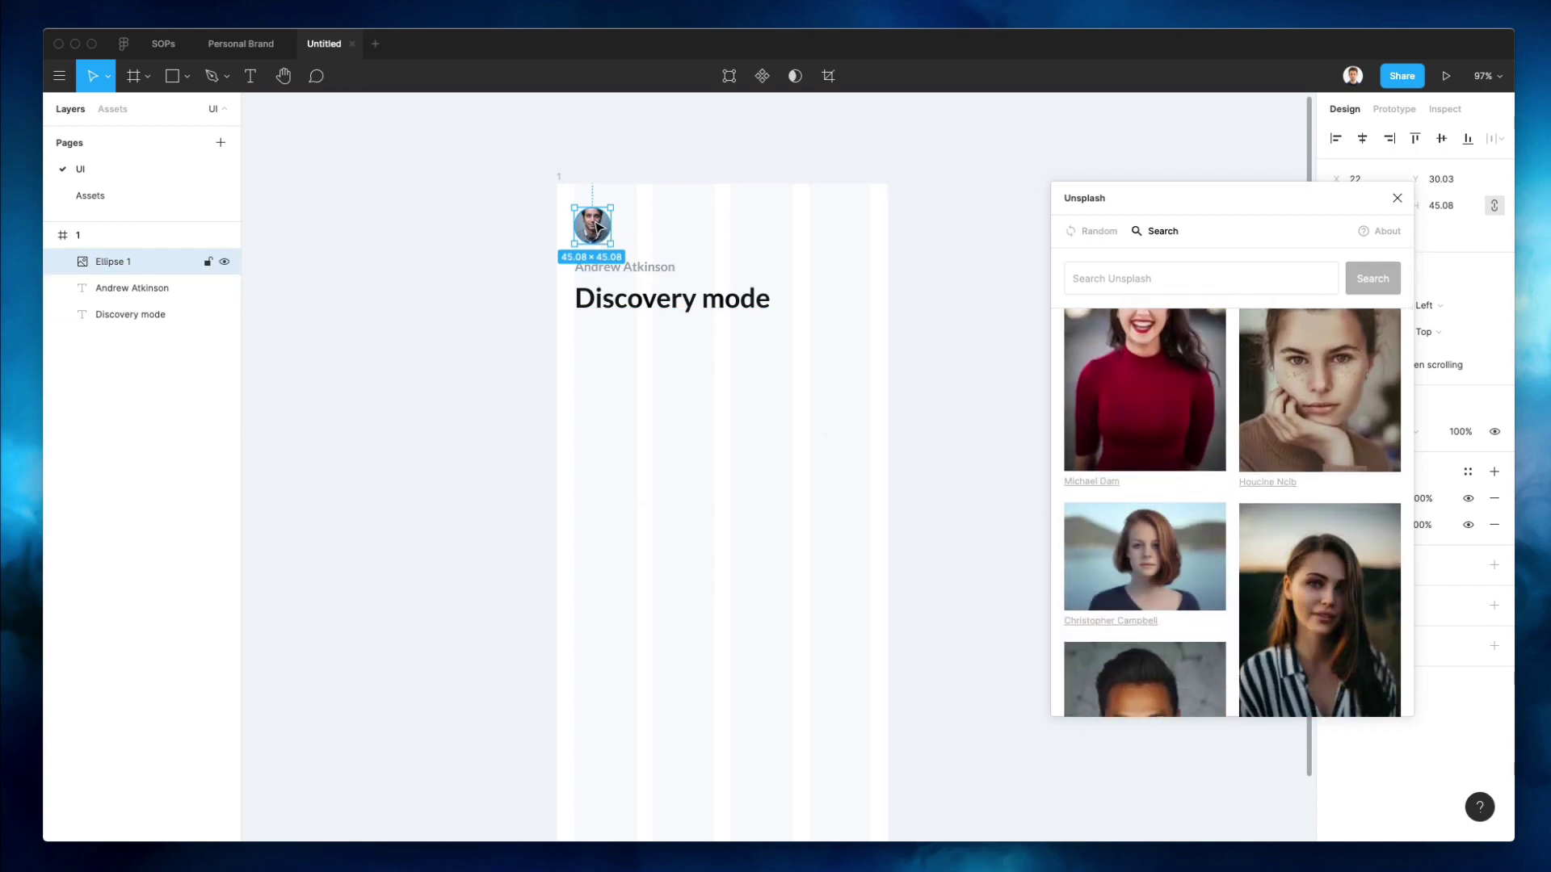
scroll(592, 214, up, 5)
- Switch the avatar image fill to Crop and shift the photo down to centre the face
drag(1357, 206, 1175, 224)
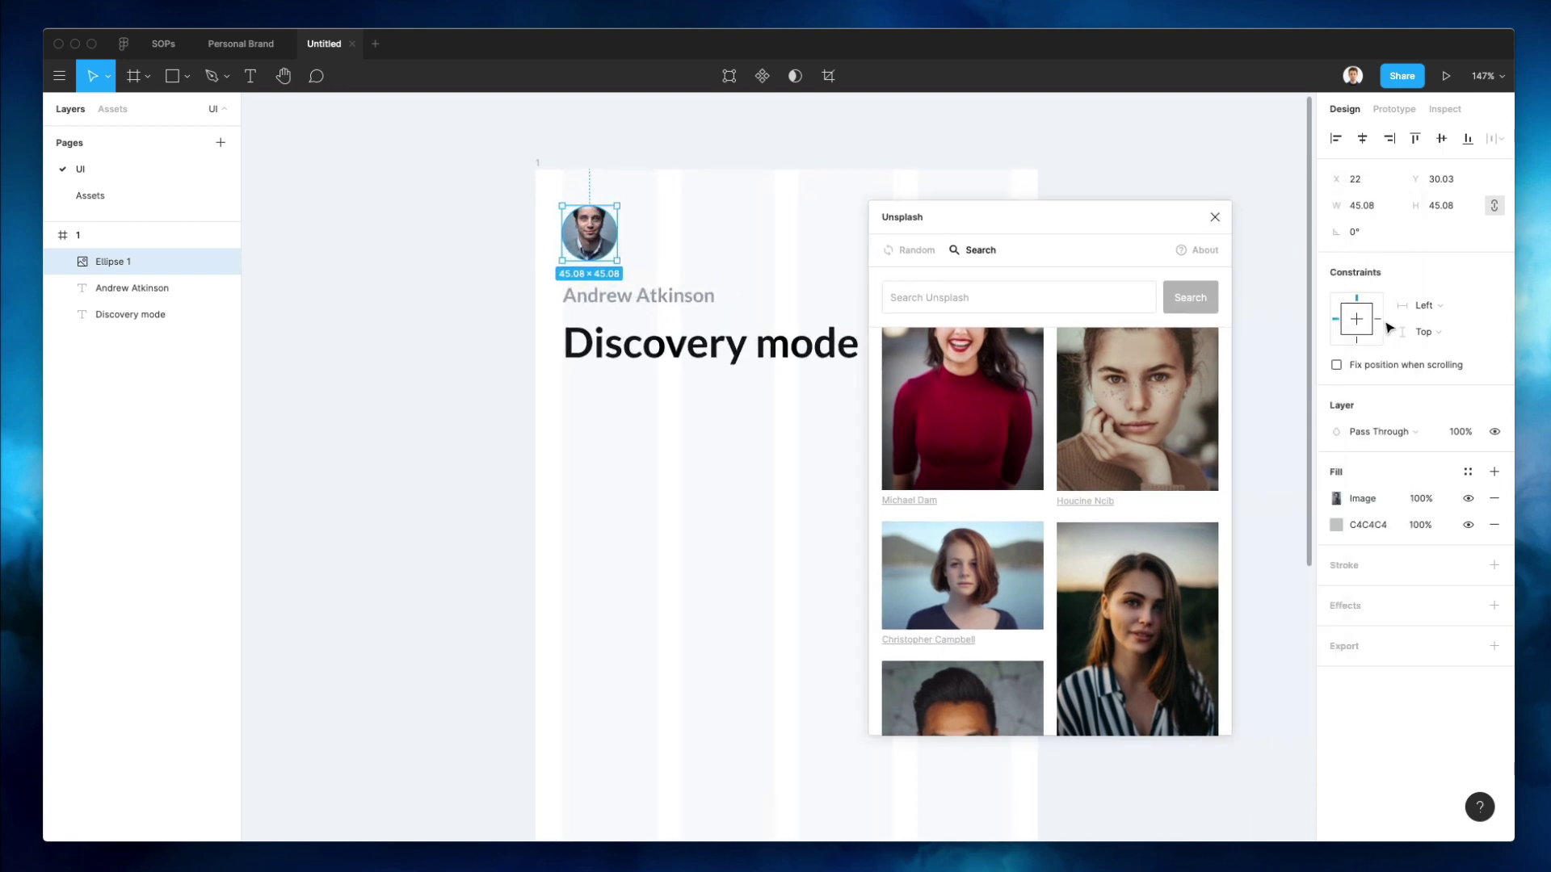
click(1336, 499)
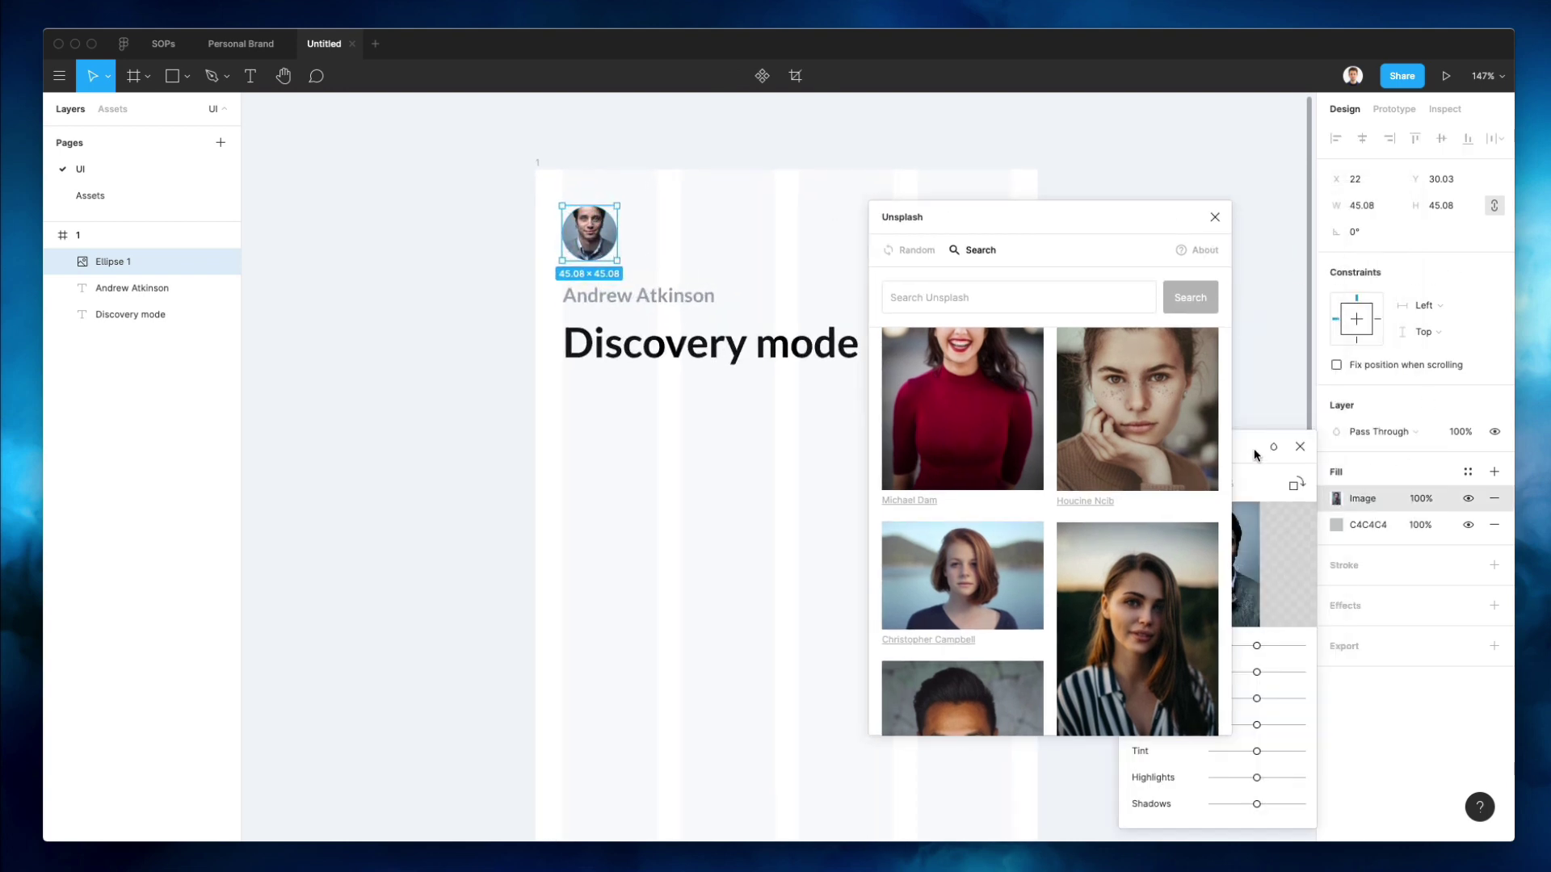
drag(1254, 448, 1399, 387)
click(1288, 425)
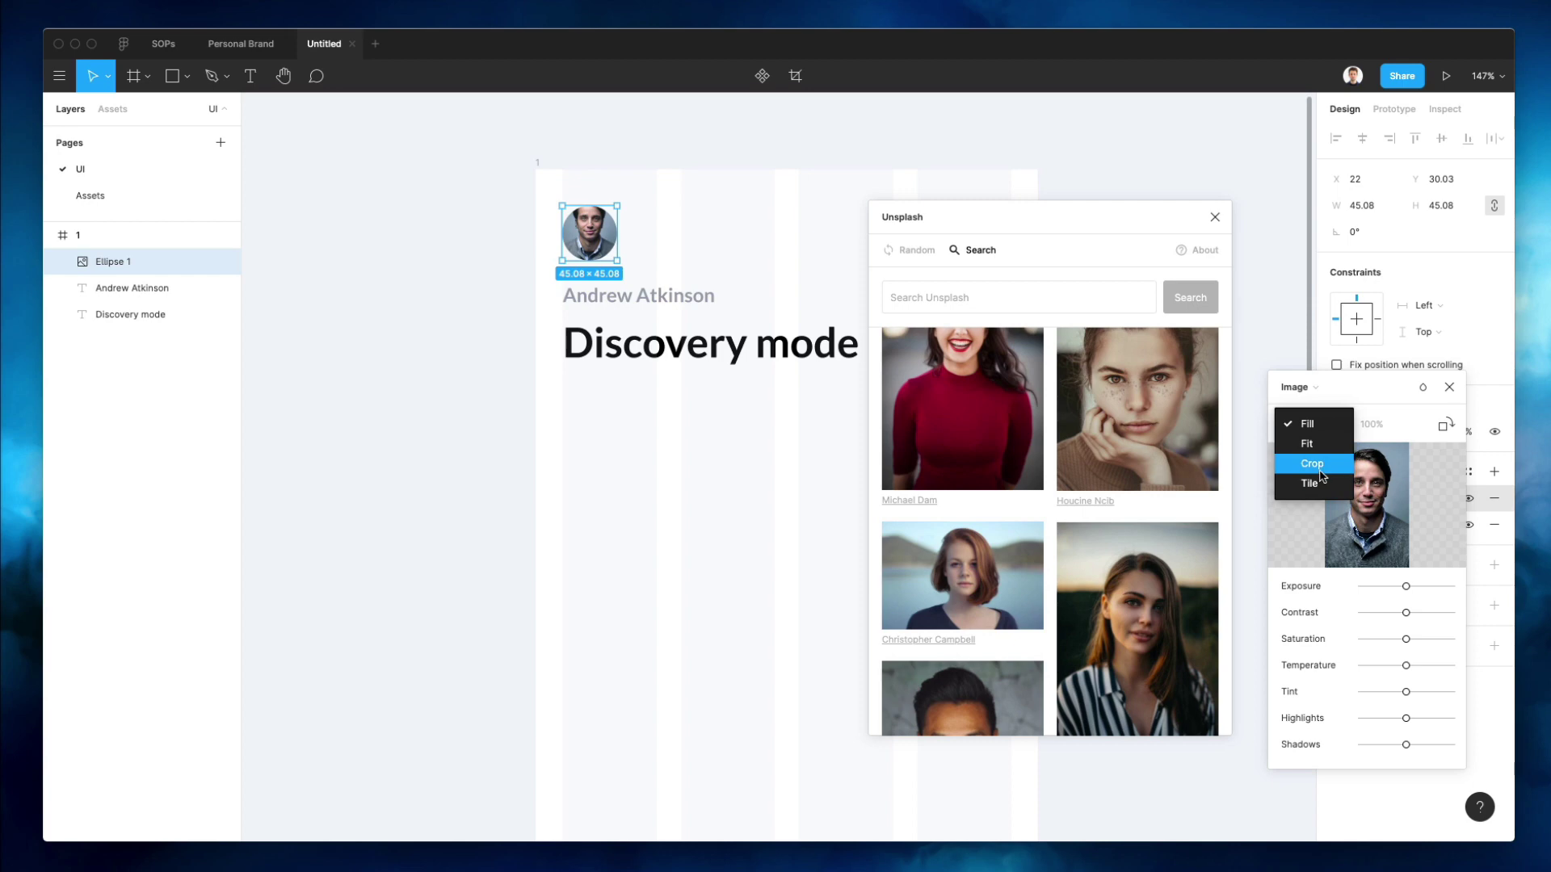
click(1293, 460)
drag(600, 240, 602, 251)
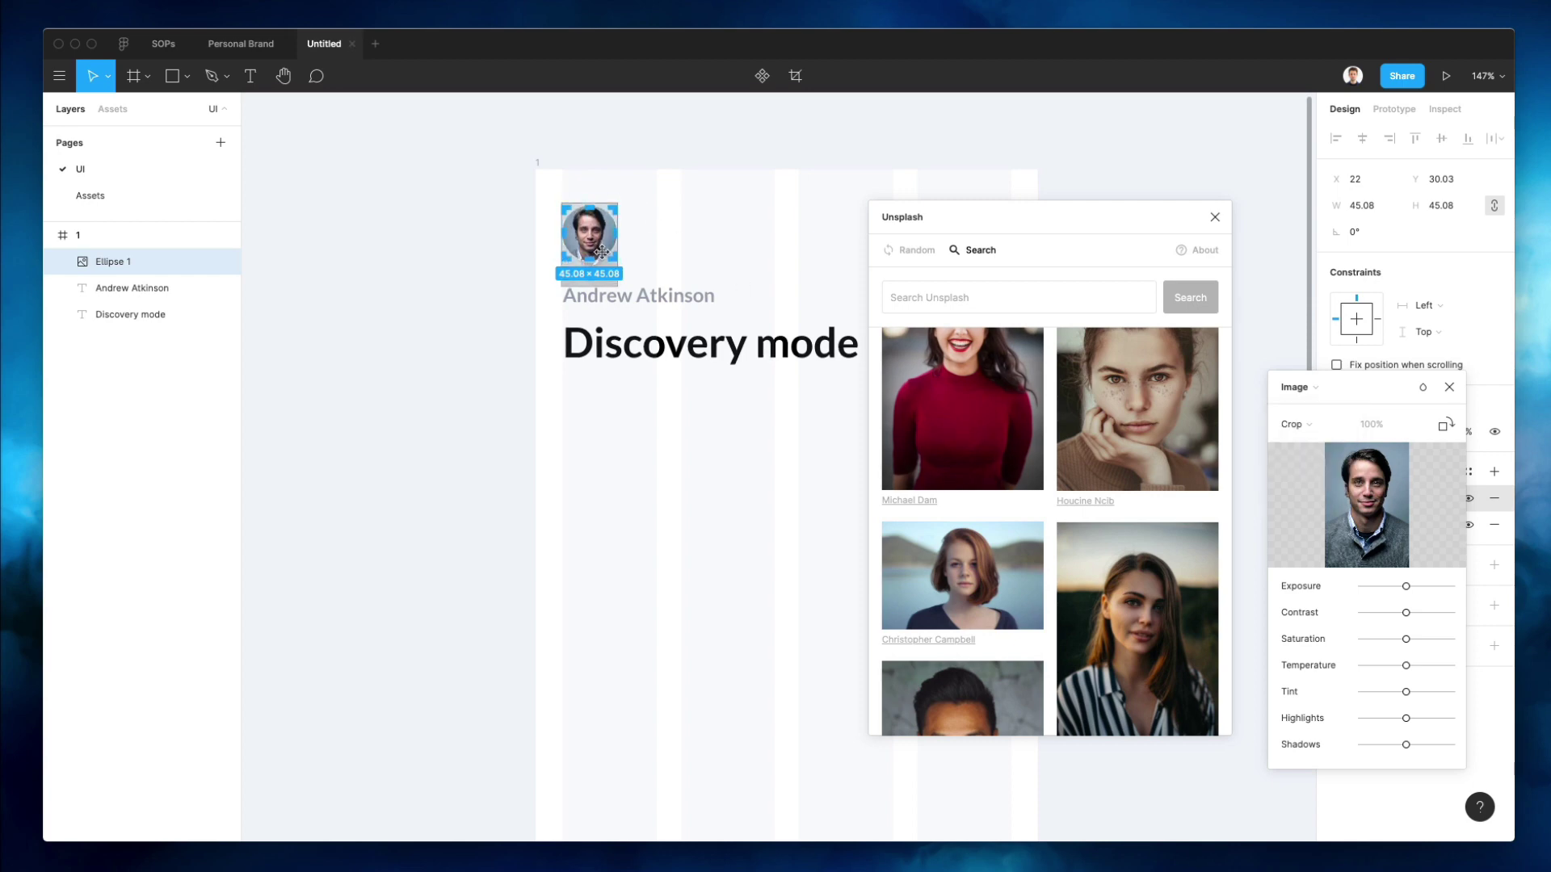
key(Escape)
click(650, 261)
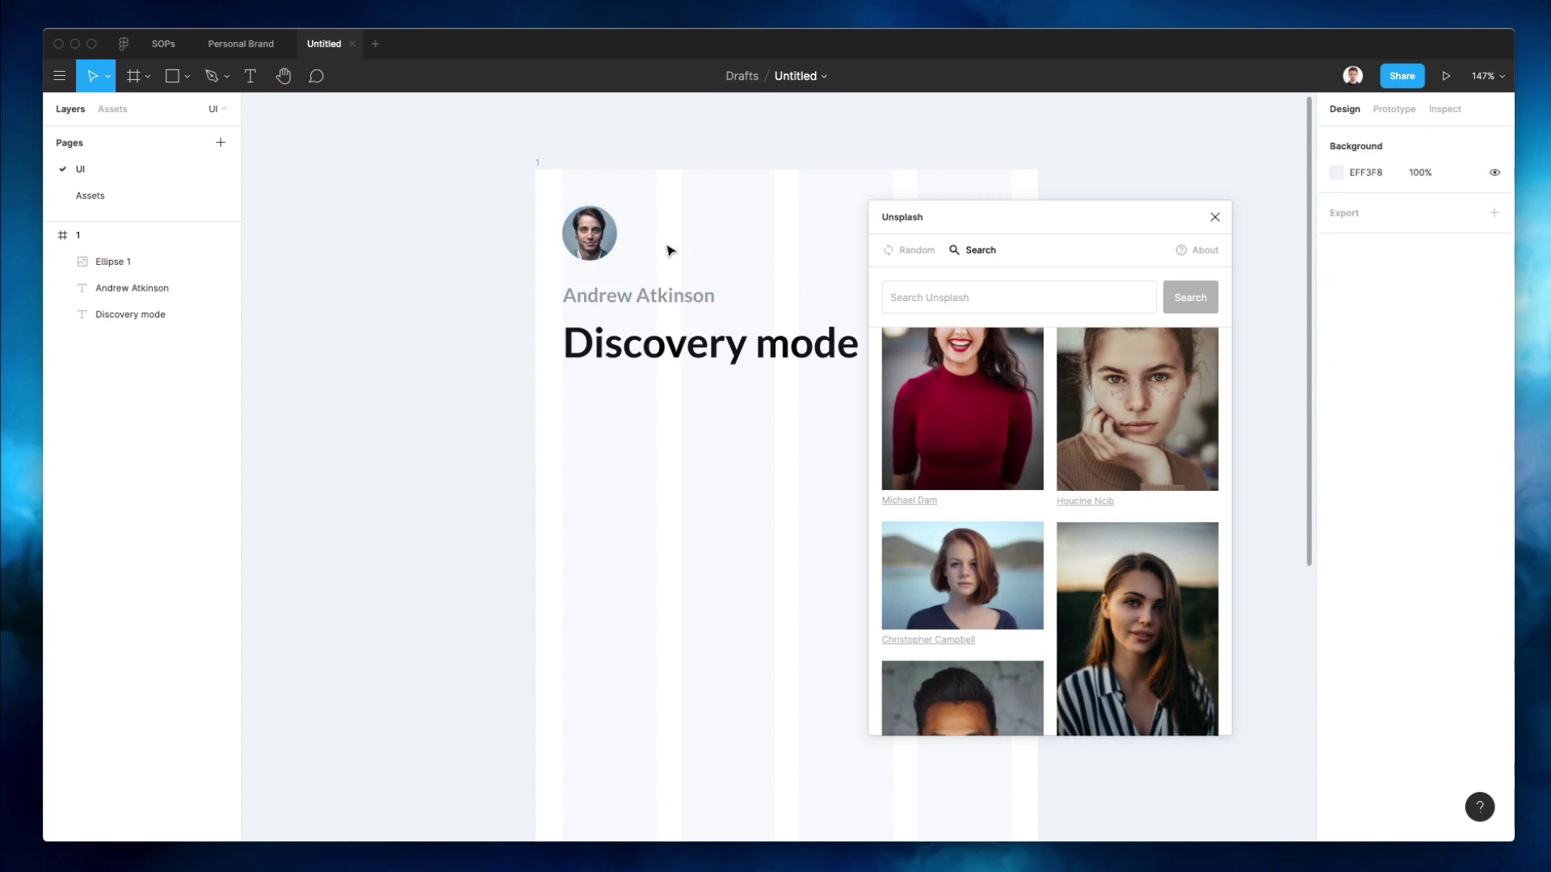
- Close the Unsplash plugin and zoom the canvas to 100%
click(1214, 218)
key(shift+0)
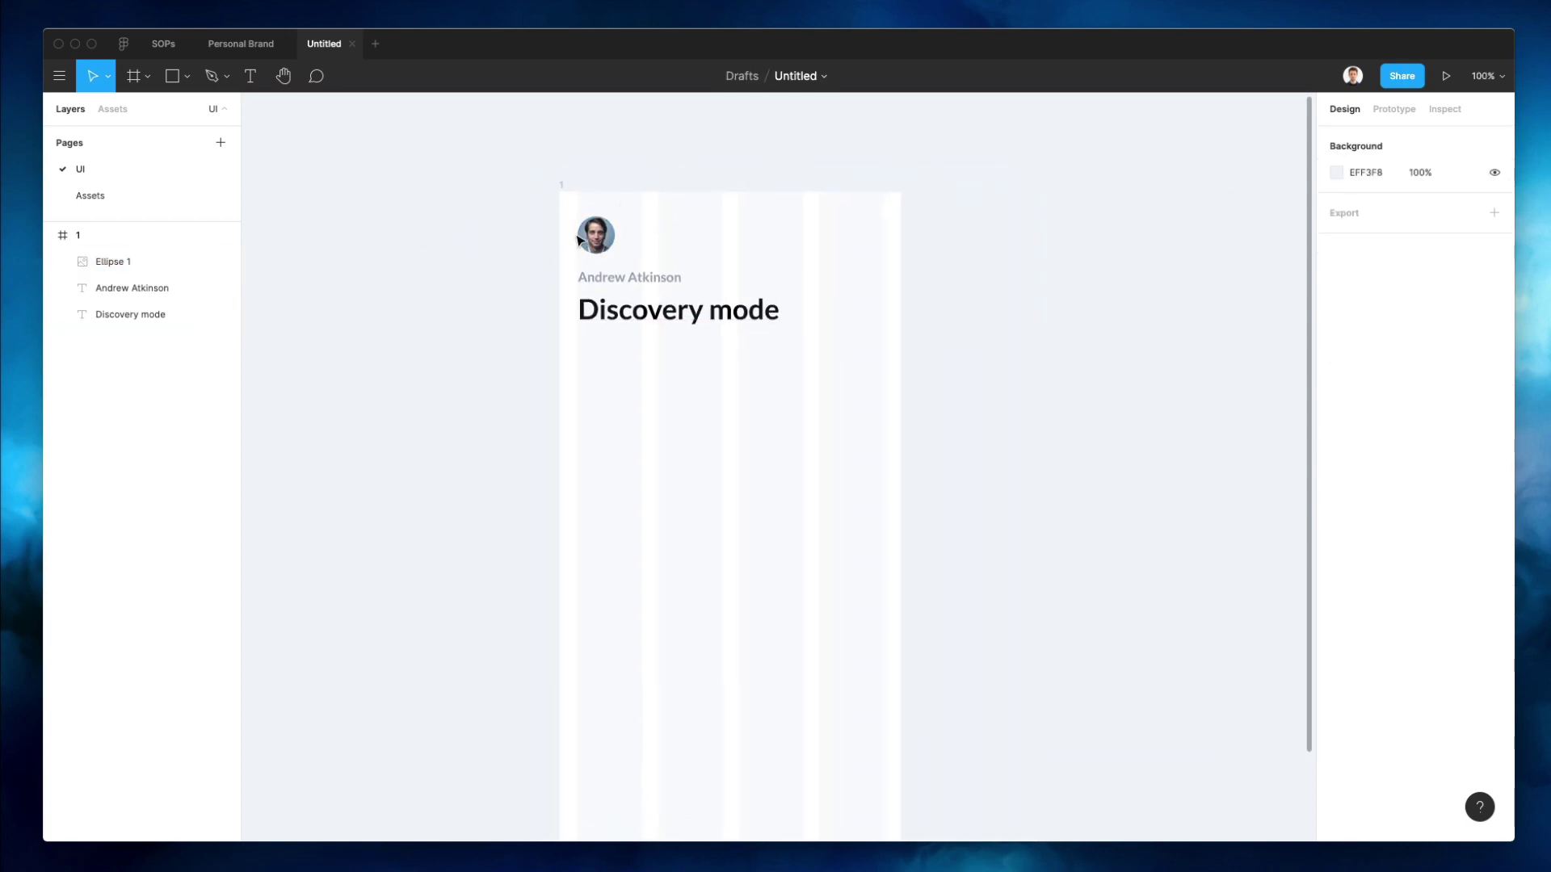
scroll(642, 261, down, 1)
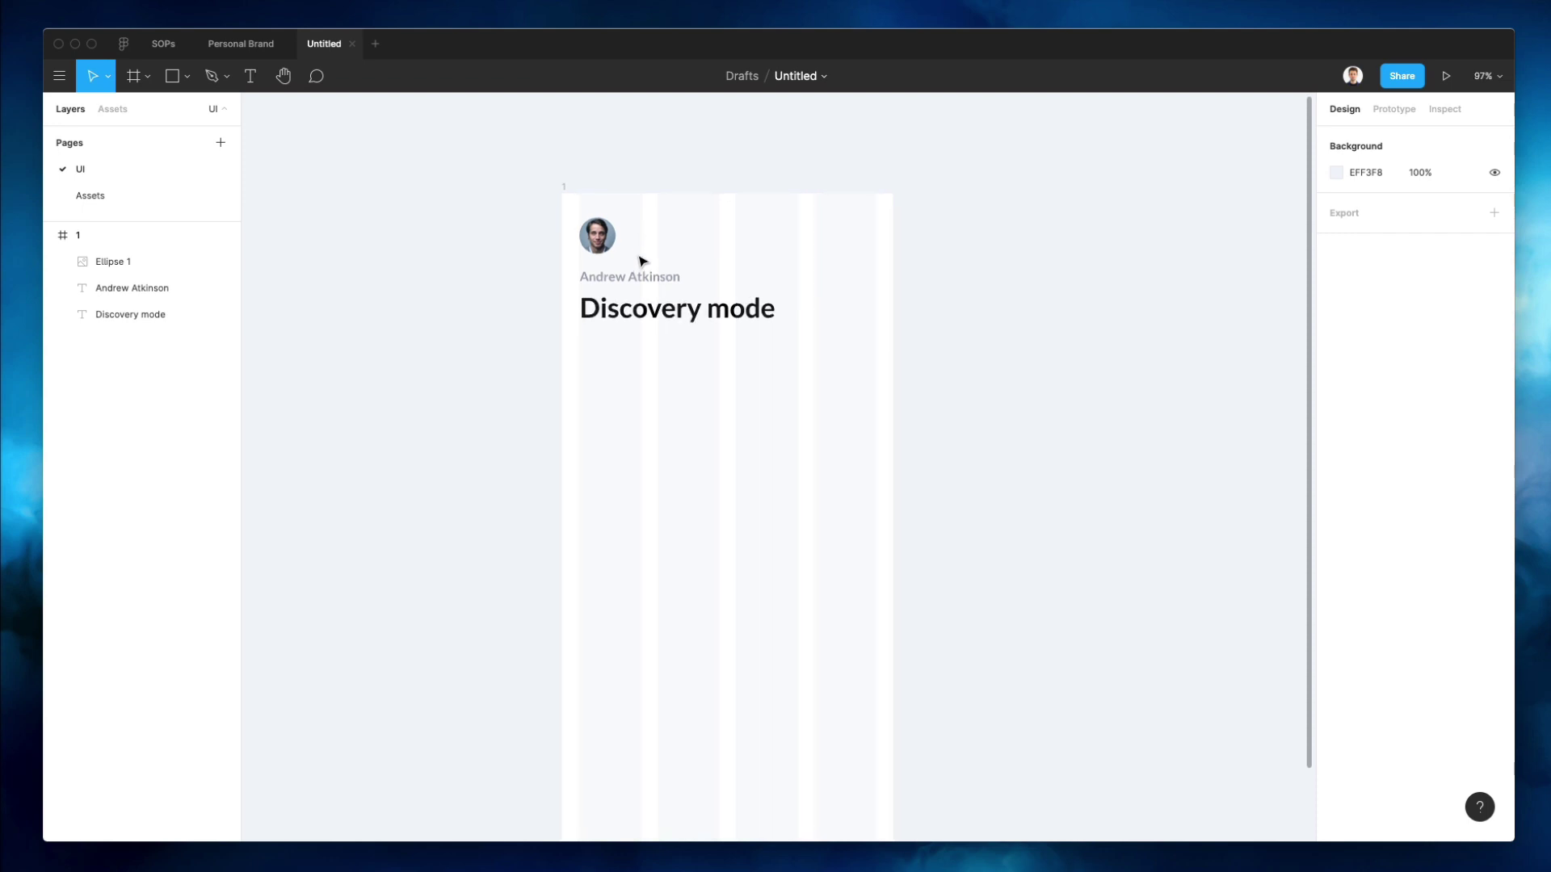
scroll(642, 262, up, 2)
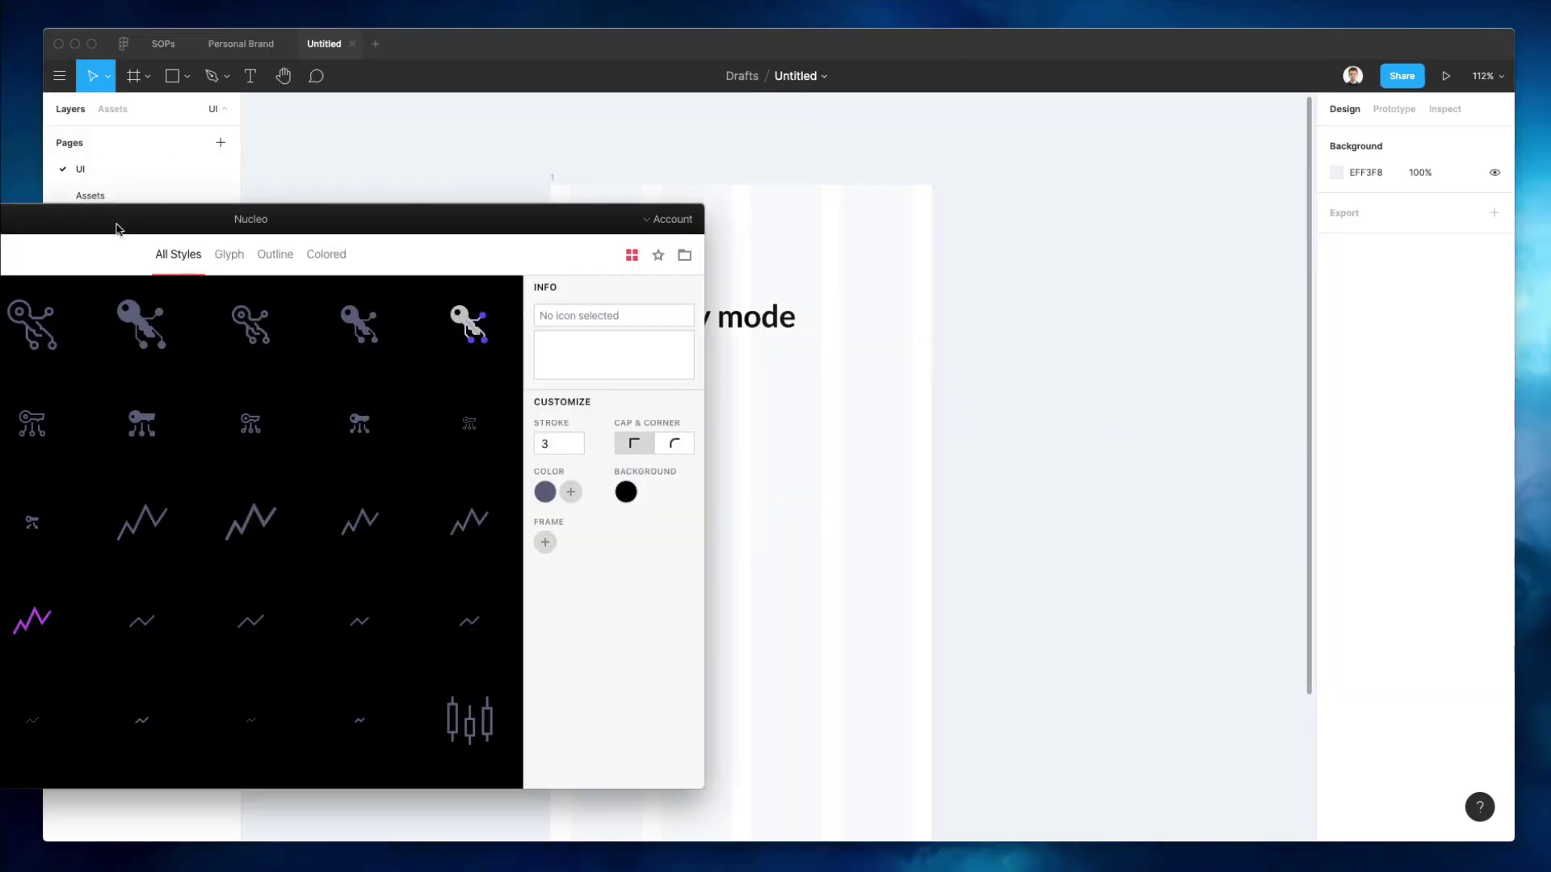
- Search Nucleo for 'menu' and drop the menu-8 icon into frame 1 at x 343, y 42
drag(37, 229, 321, 294)
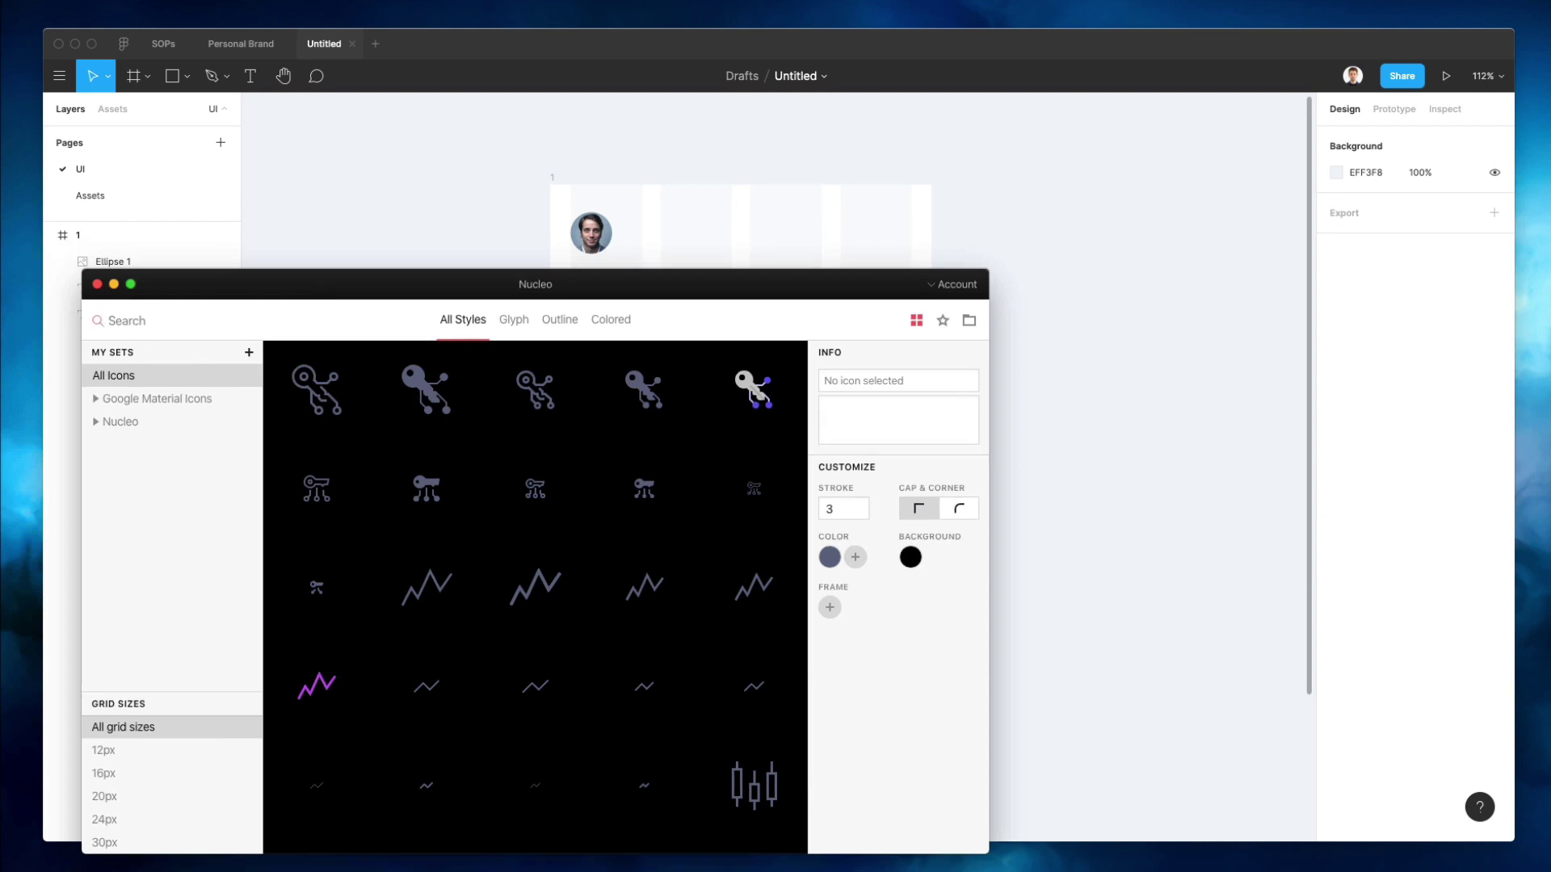
text(menu)
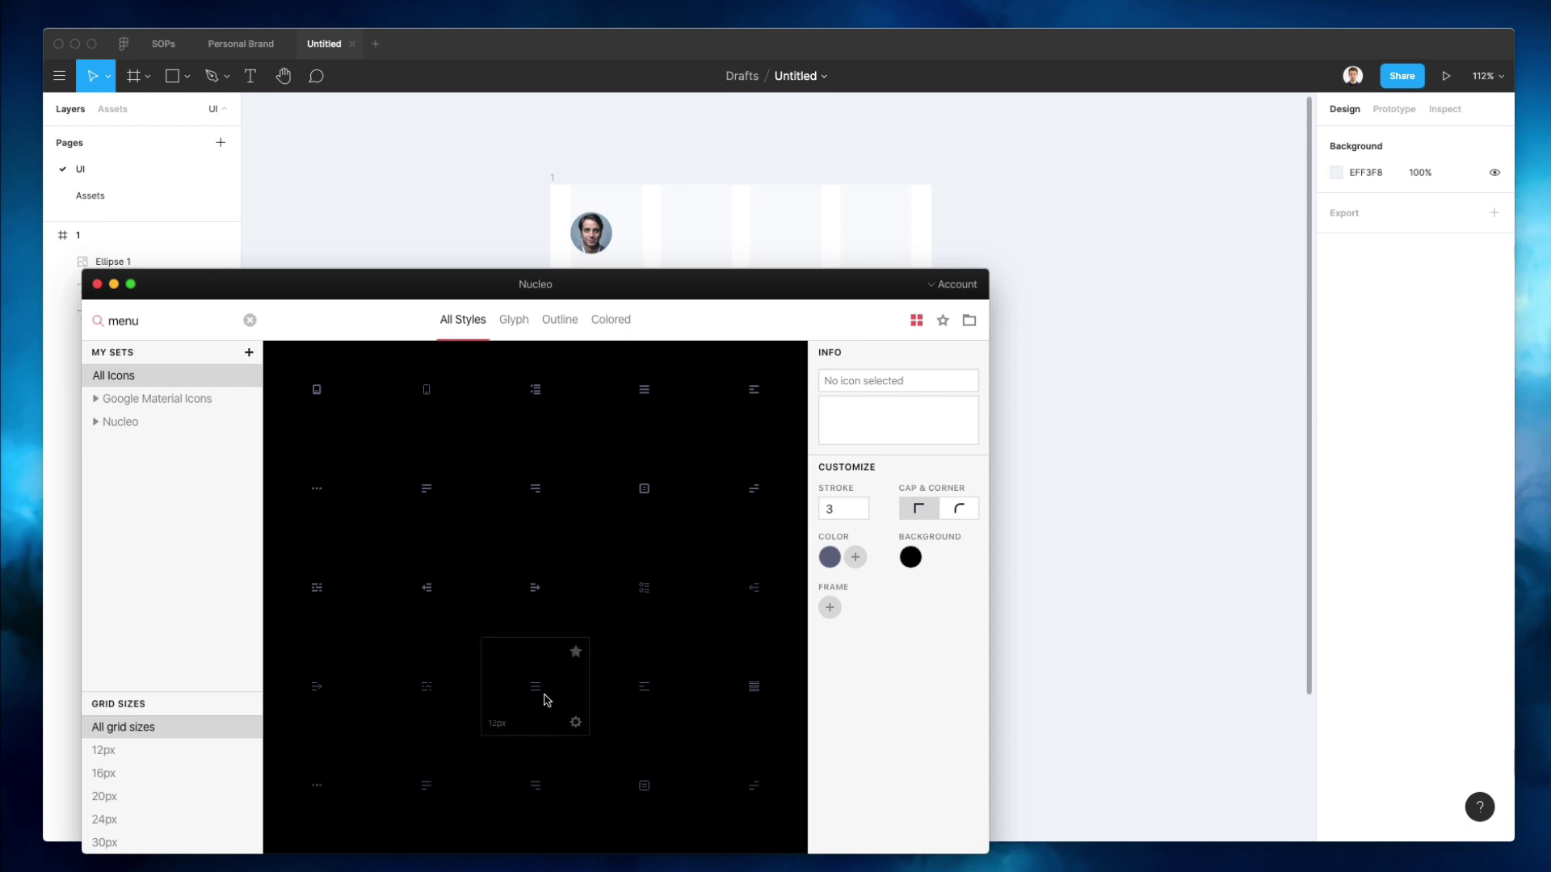
drag(531, 695, 874, 230)
scroll(893, 211, up, 5)
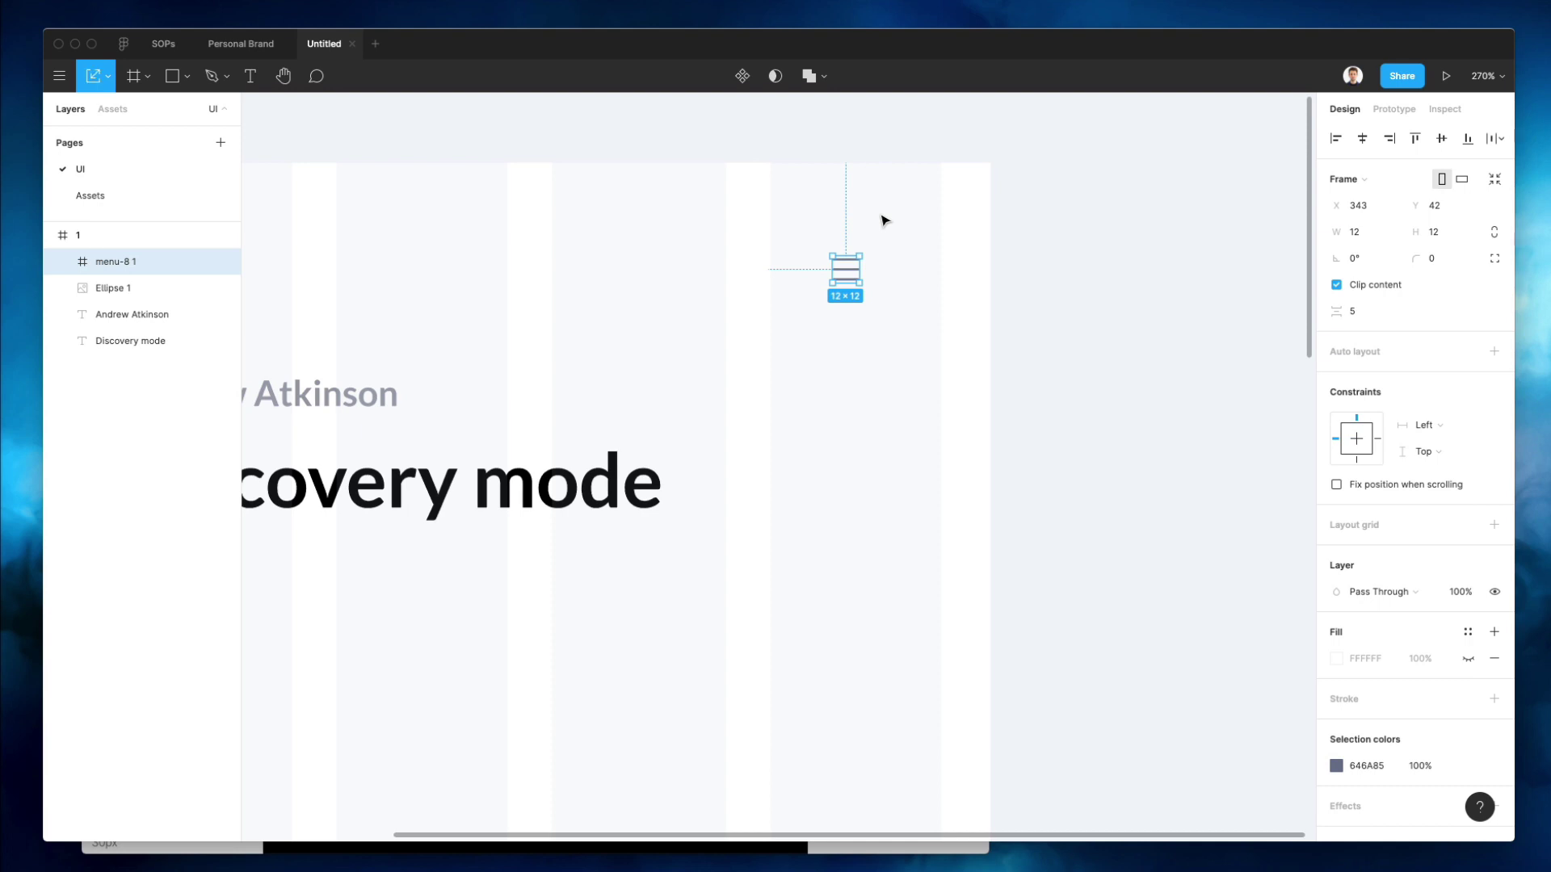
- Enlarge the menu icon, convert it to a group, and colour it the name text's grey
drag(844, 279, 888, 271)
scroll(897, 272, down, 5)
key(super+shift+g)
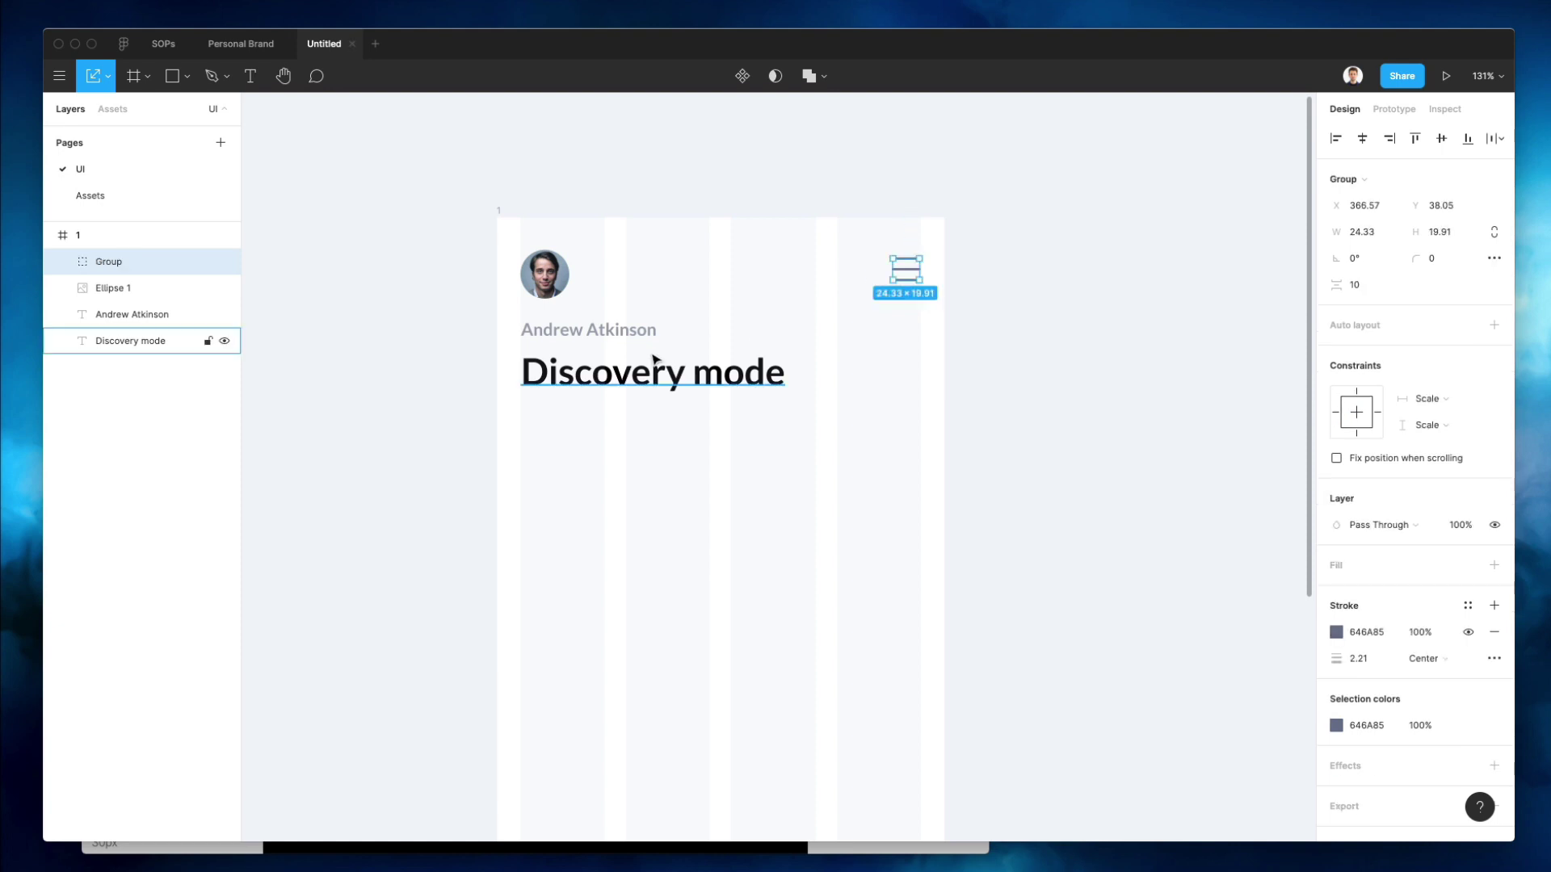
key(i)
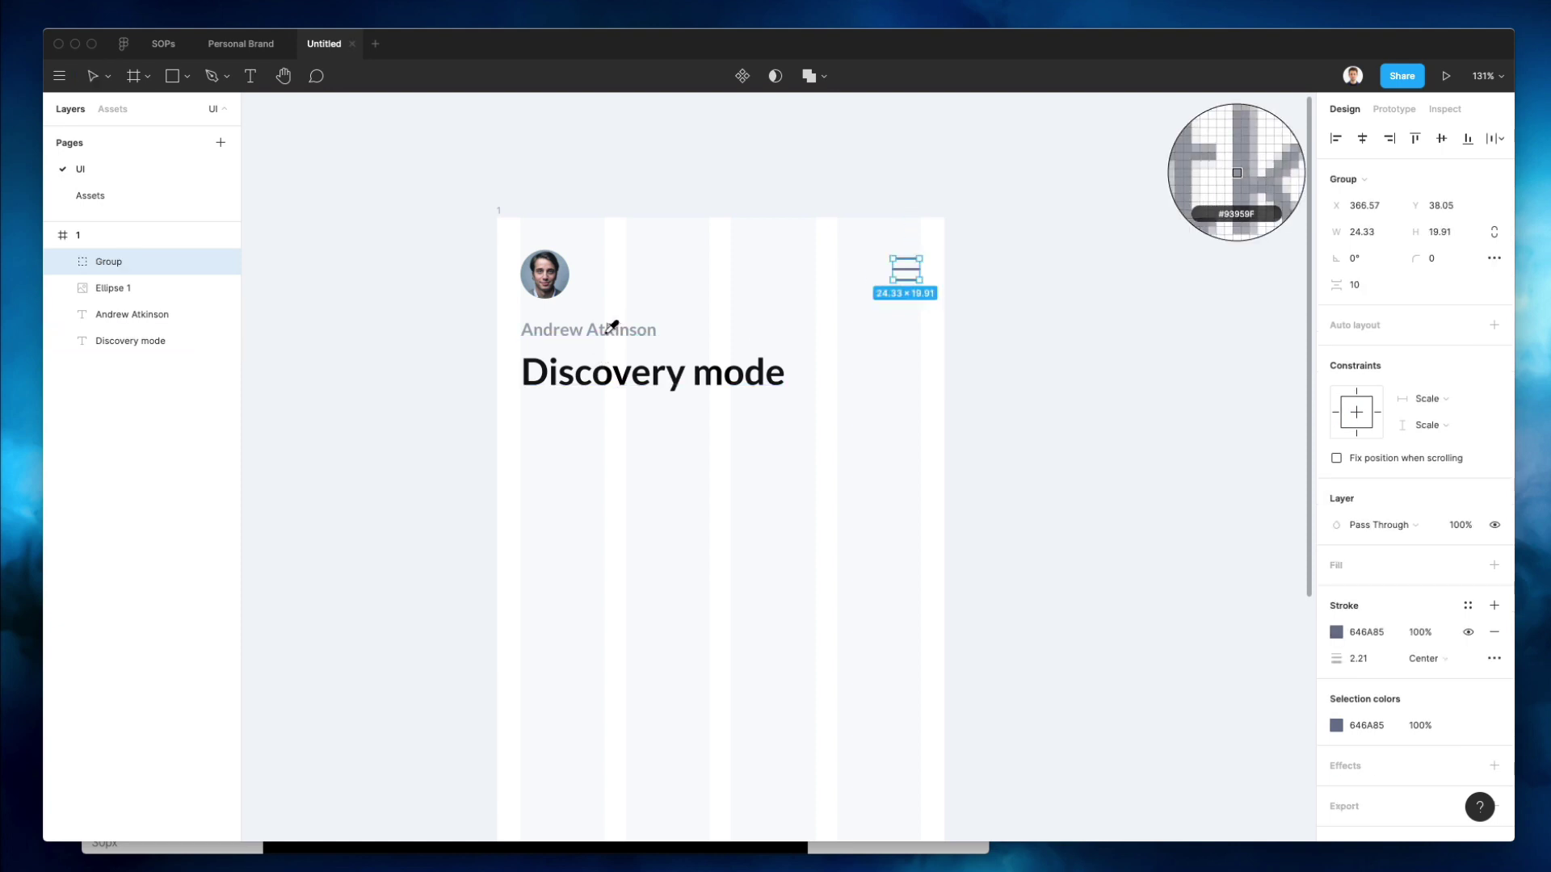
key(Escape)
click(953, 404)
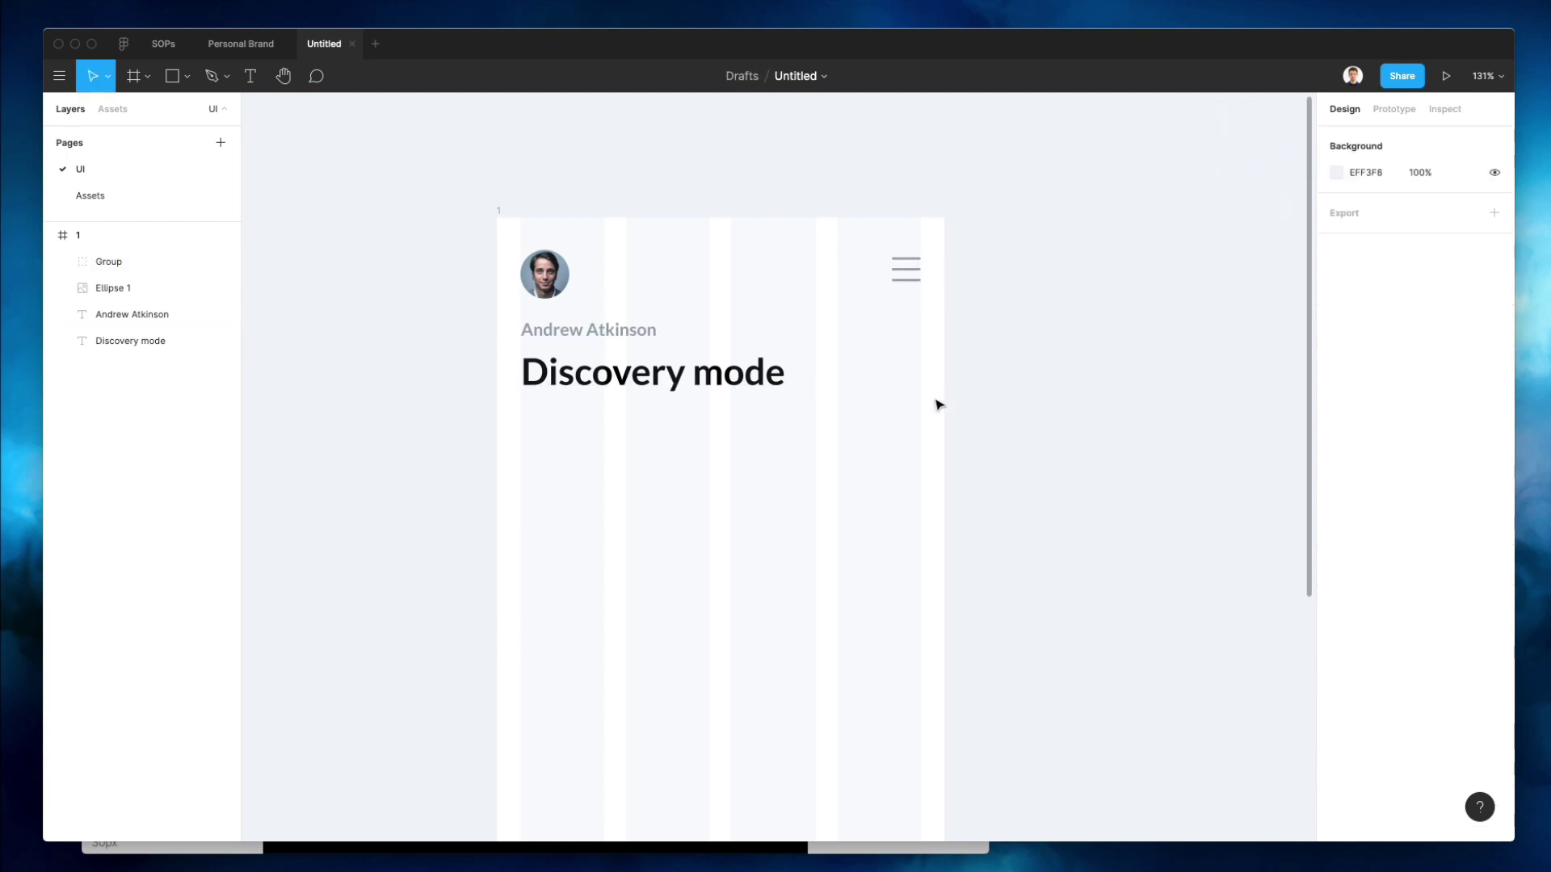
scroll(837, 414, down, 2)
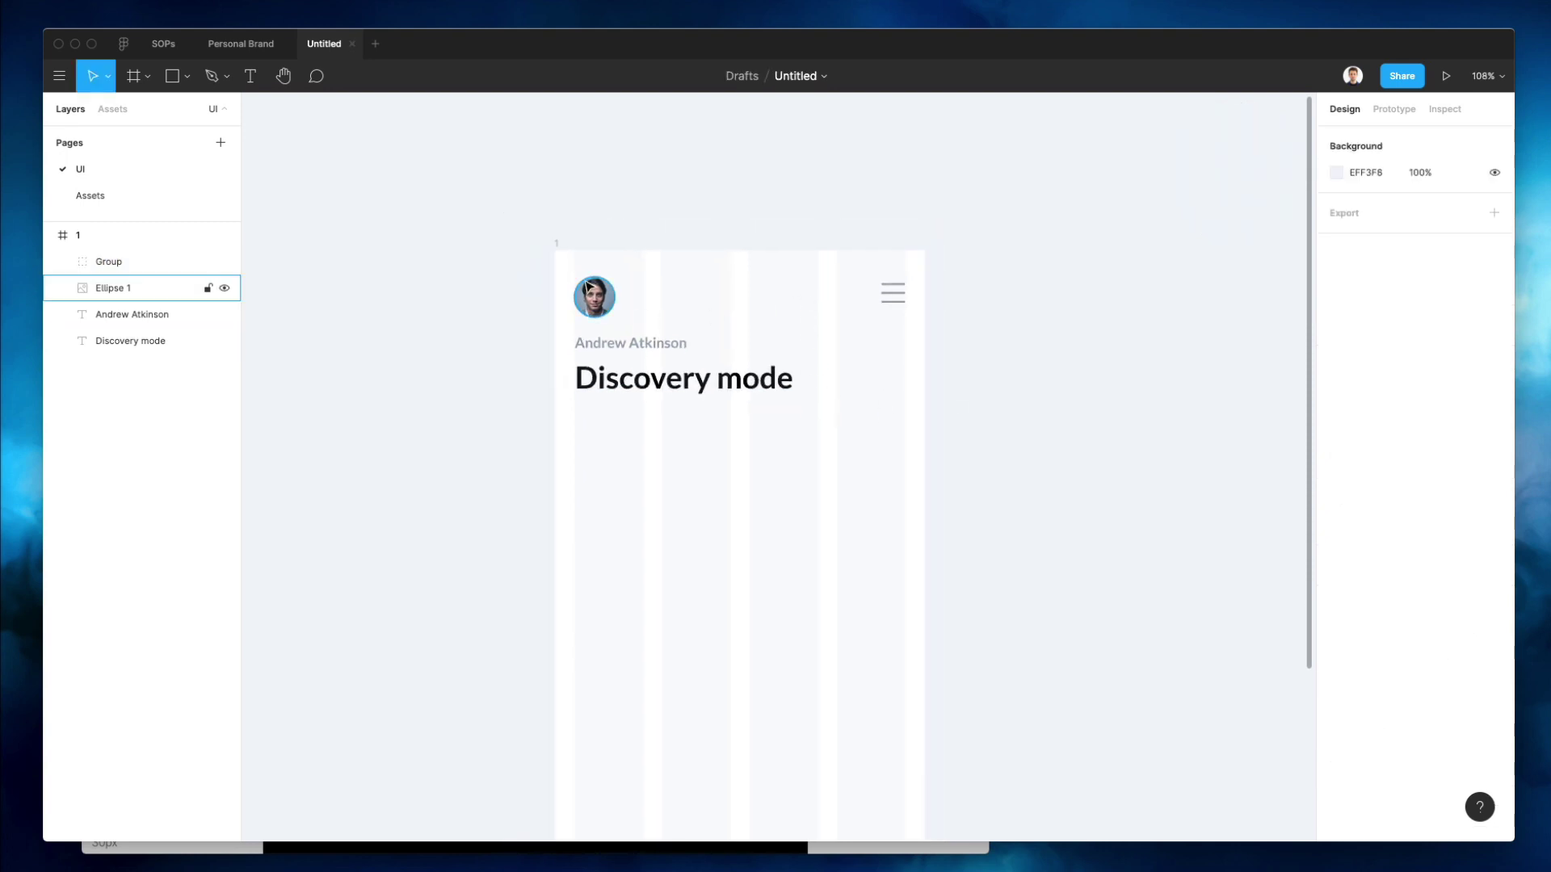
- Vertically centre the menu icon group with the avatar circle (Ellipse 1) in the header row
drag(566, 265, 981, 330)
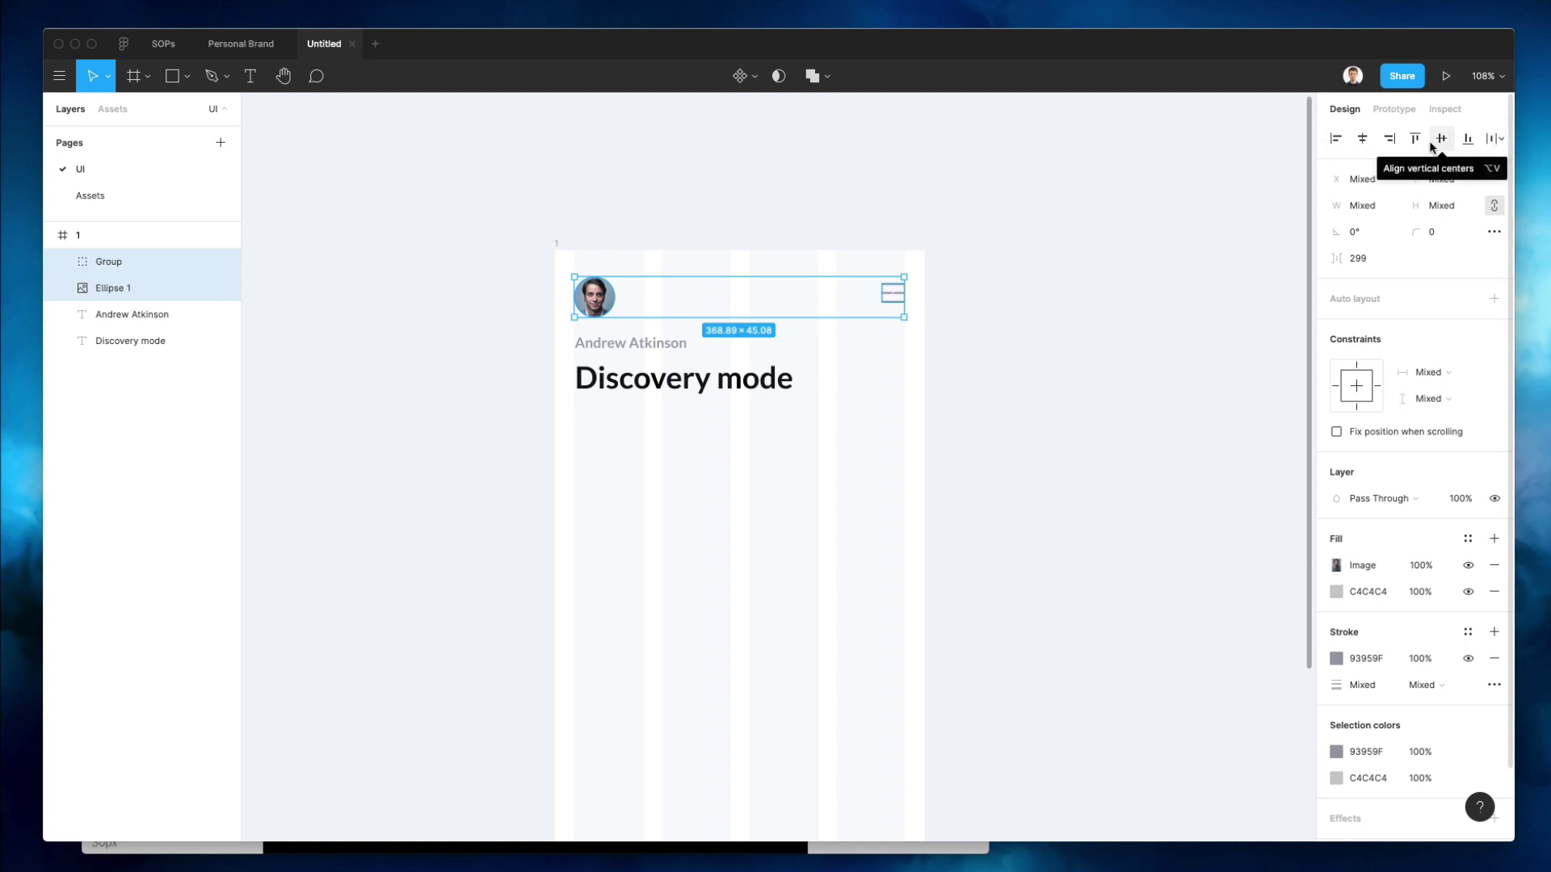
click(1431, 145)
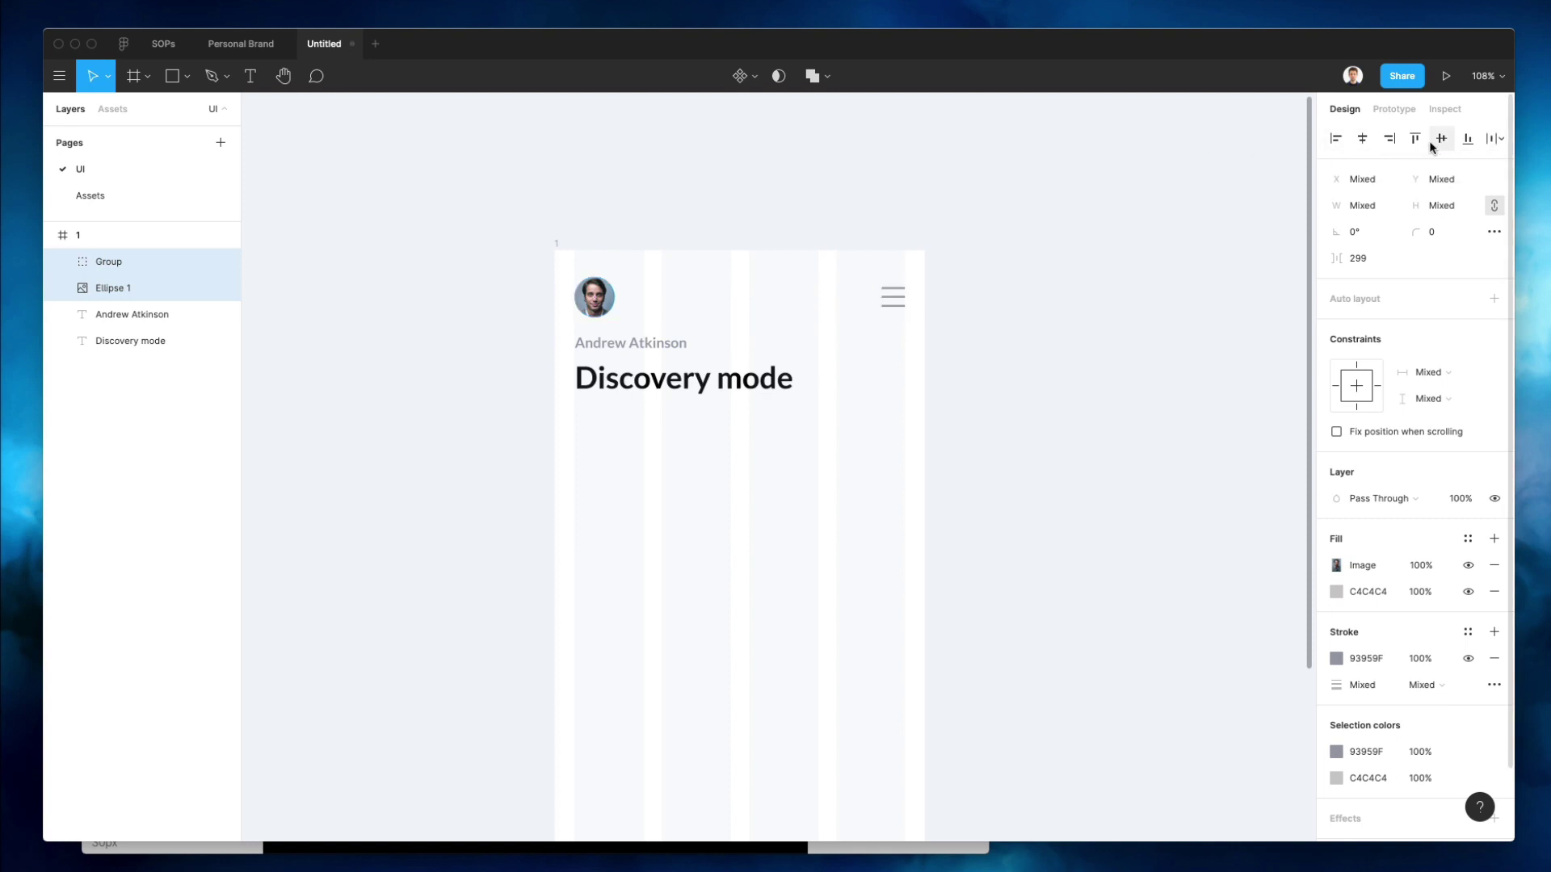
click(879, 390)
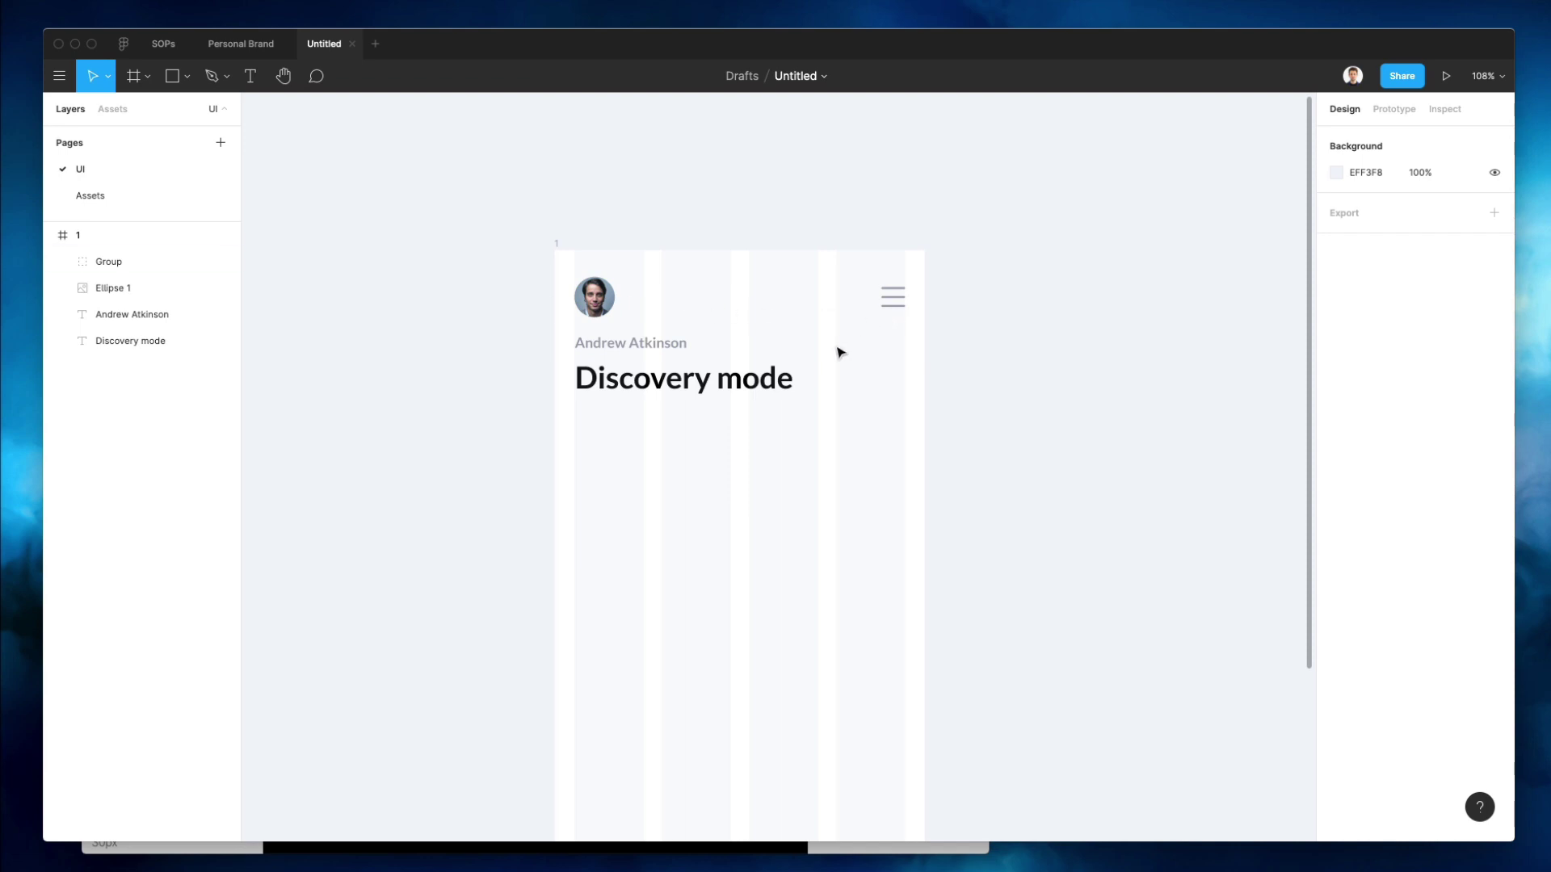
- Draw a rectangle spanning the frame width just below the Discovery mode heading
scroll(840, 353, down, 3)
scroll(838, 367, down, 1)
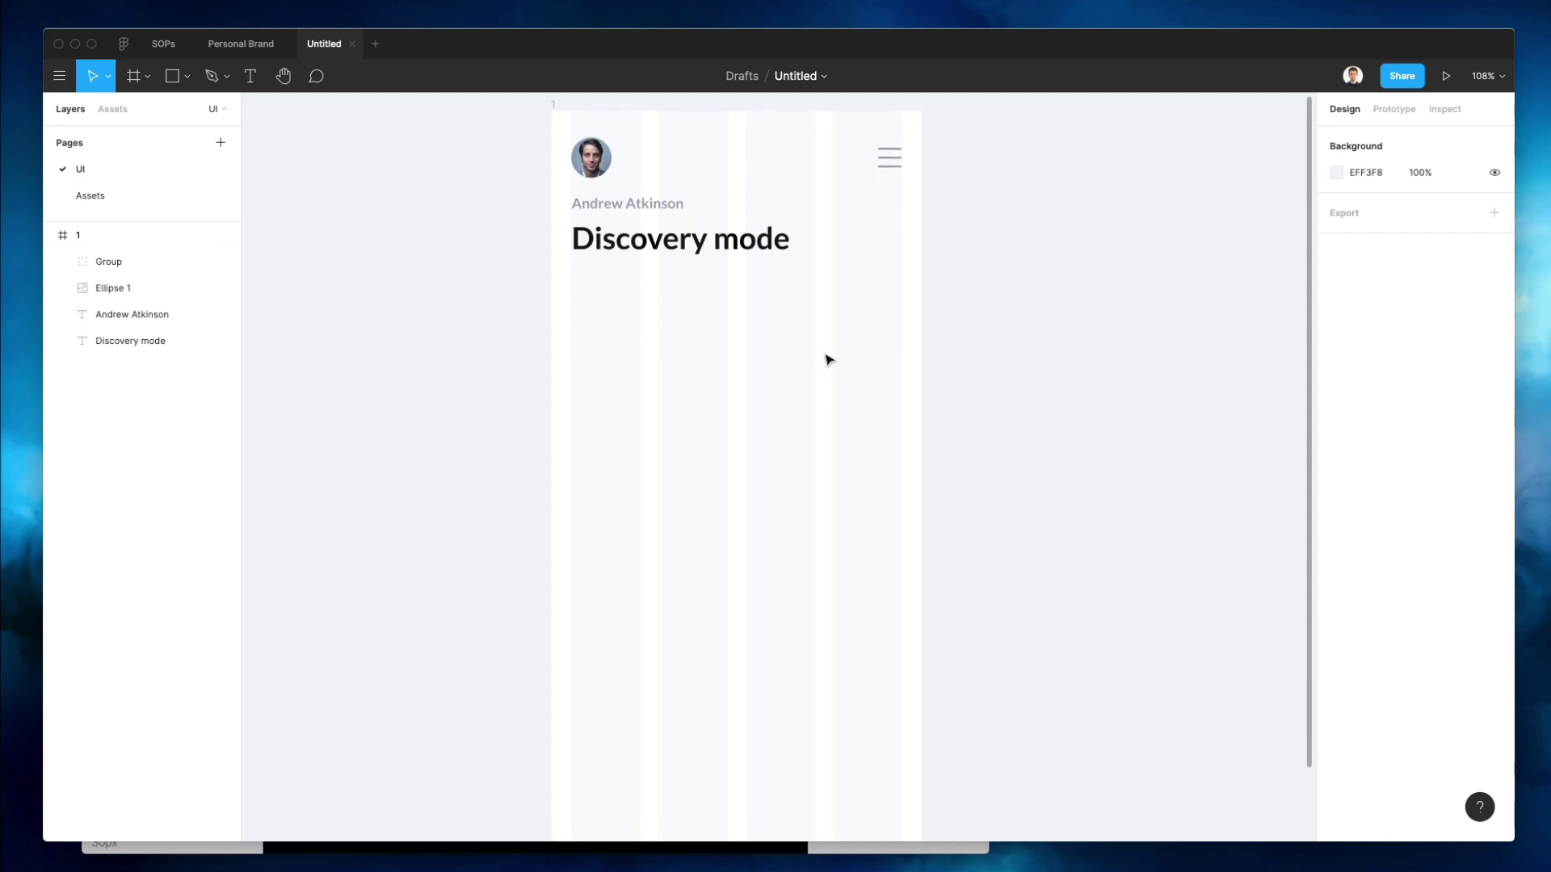
drag(553, 145, 935, 290)
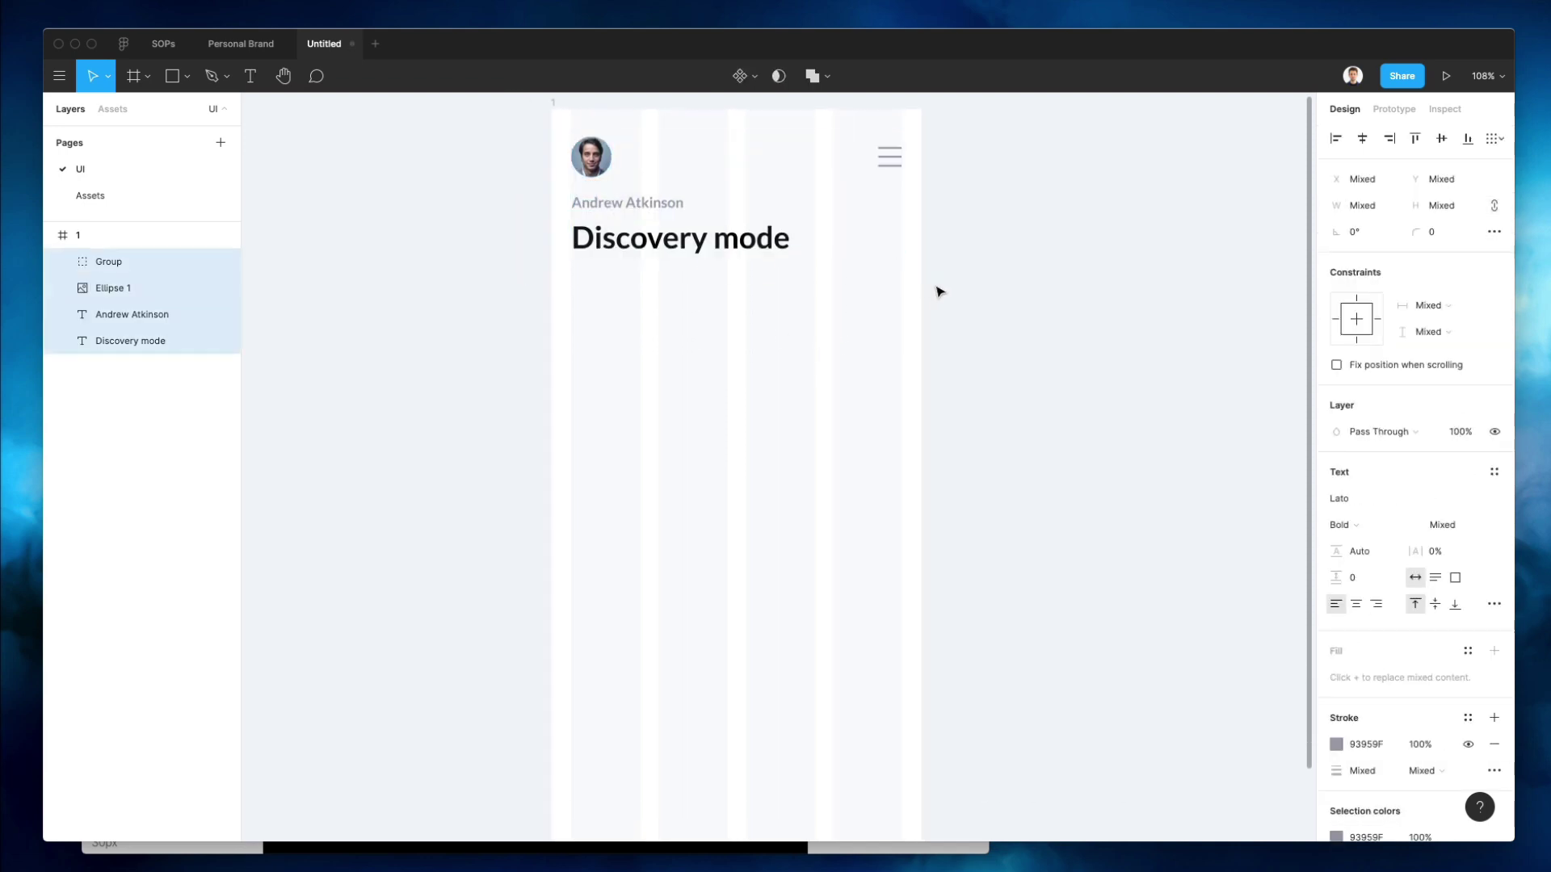
click(926, 293)
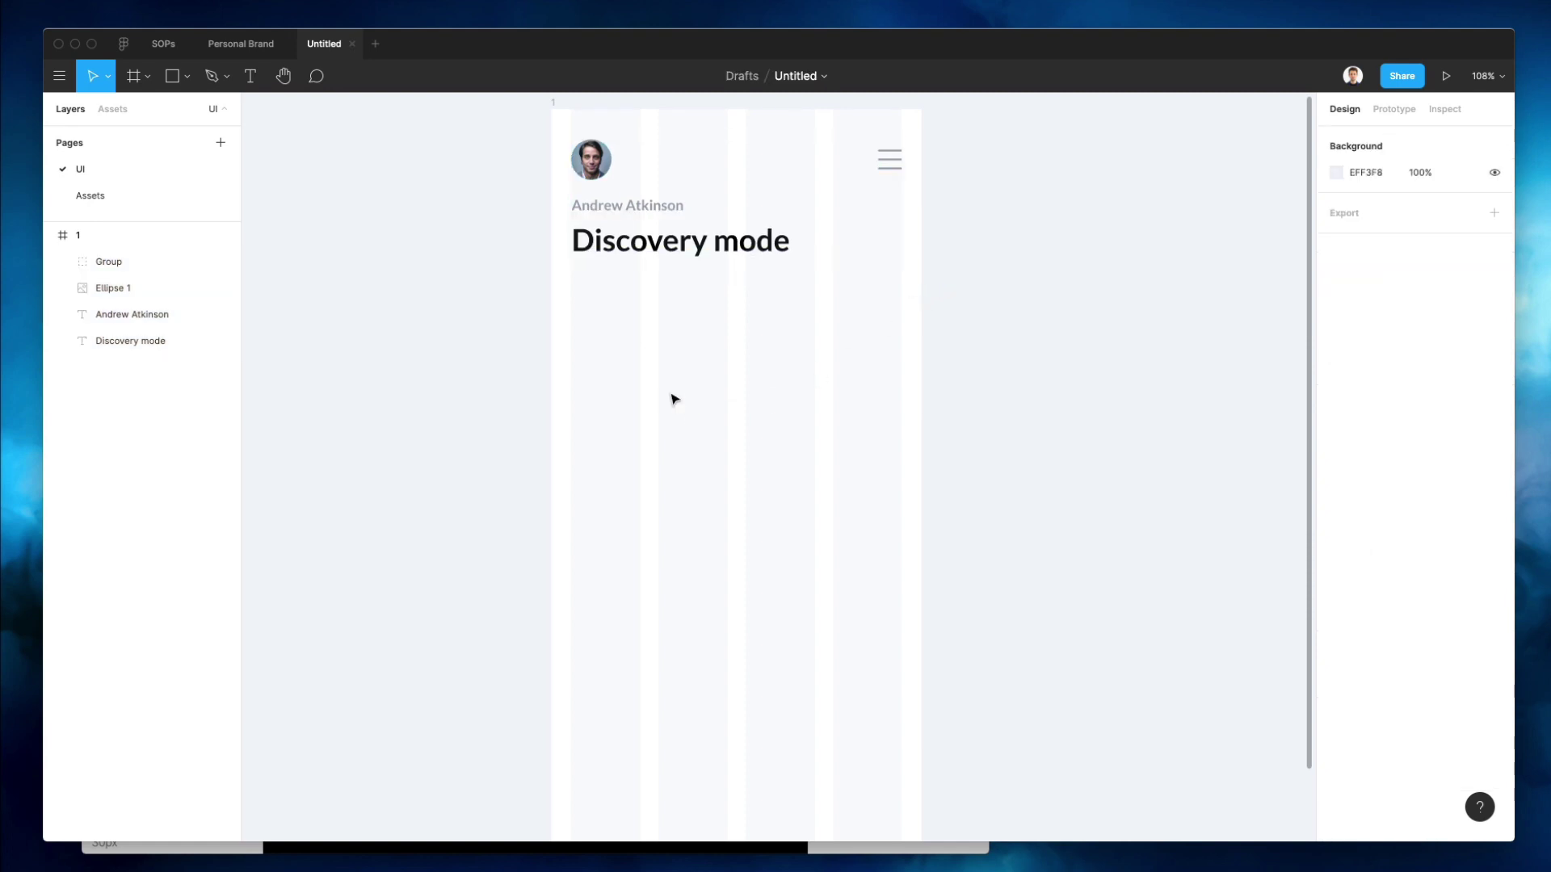
key(r)
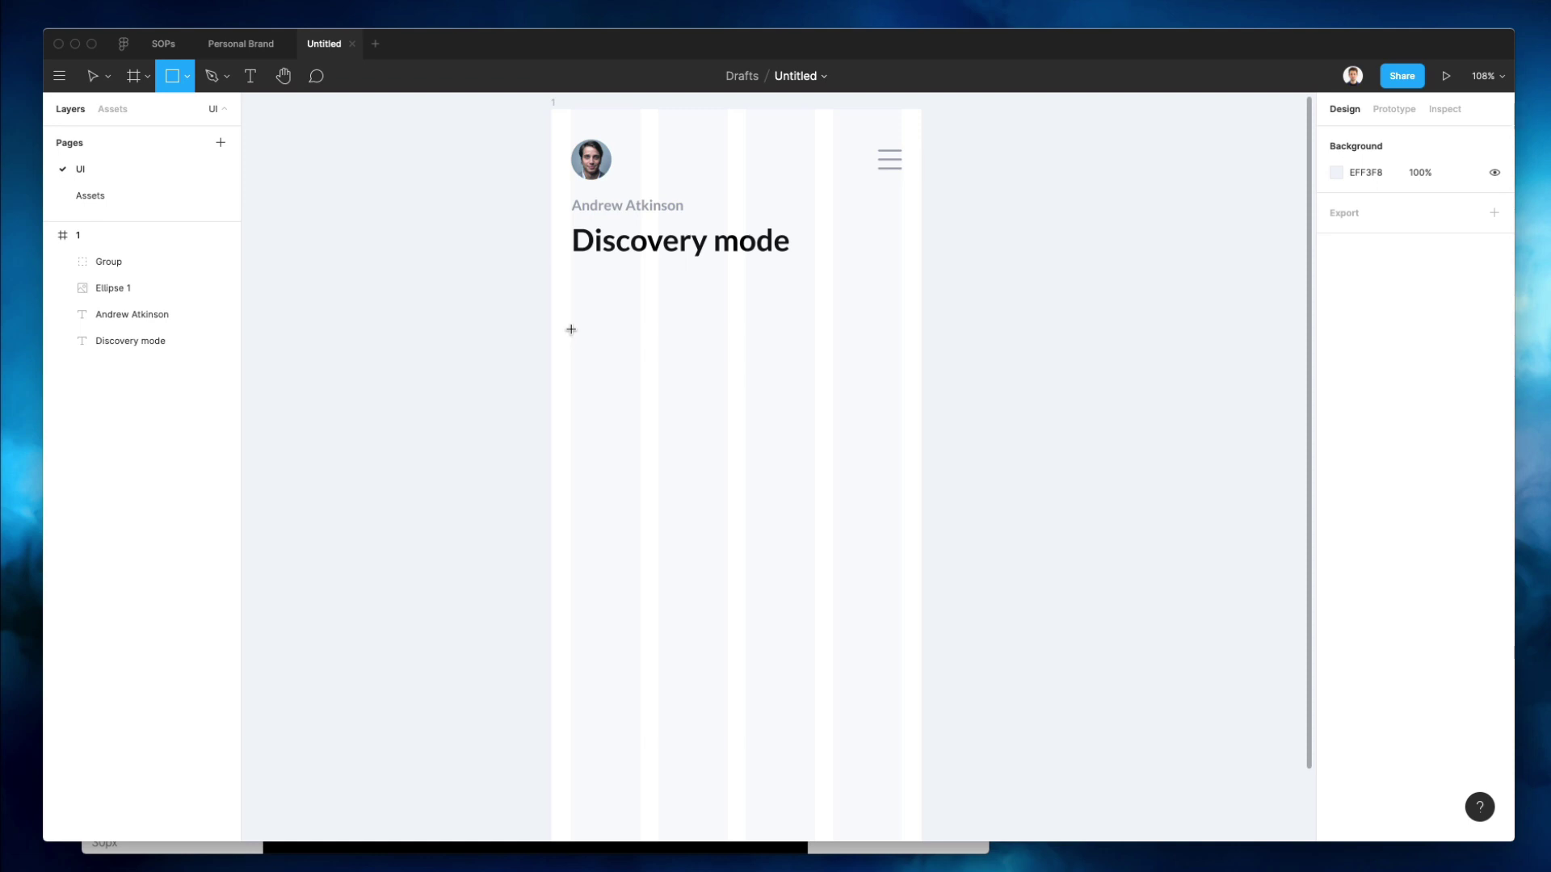
drag(571, 328, 901, 434)
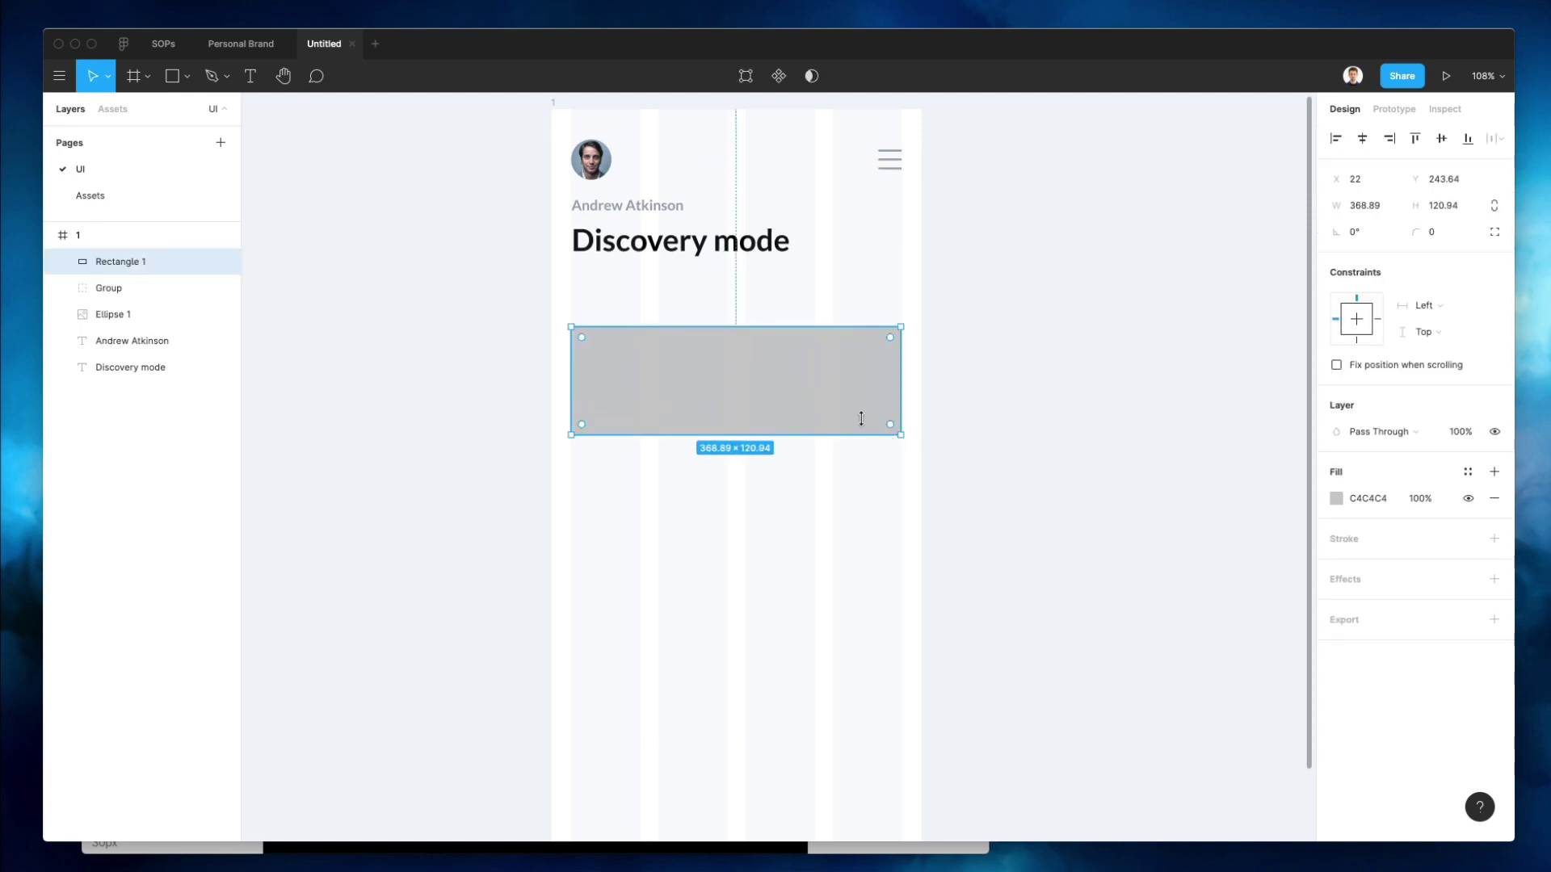
- Round the card's corners to 15 and trim its height to 98.78
drag(1416, 232, 221, 240)
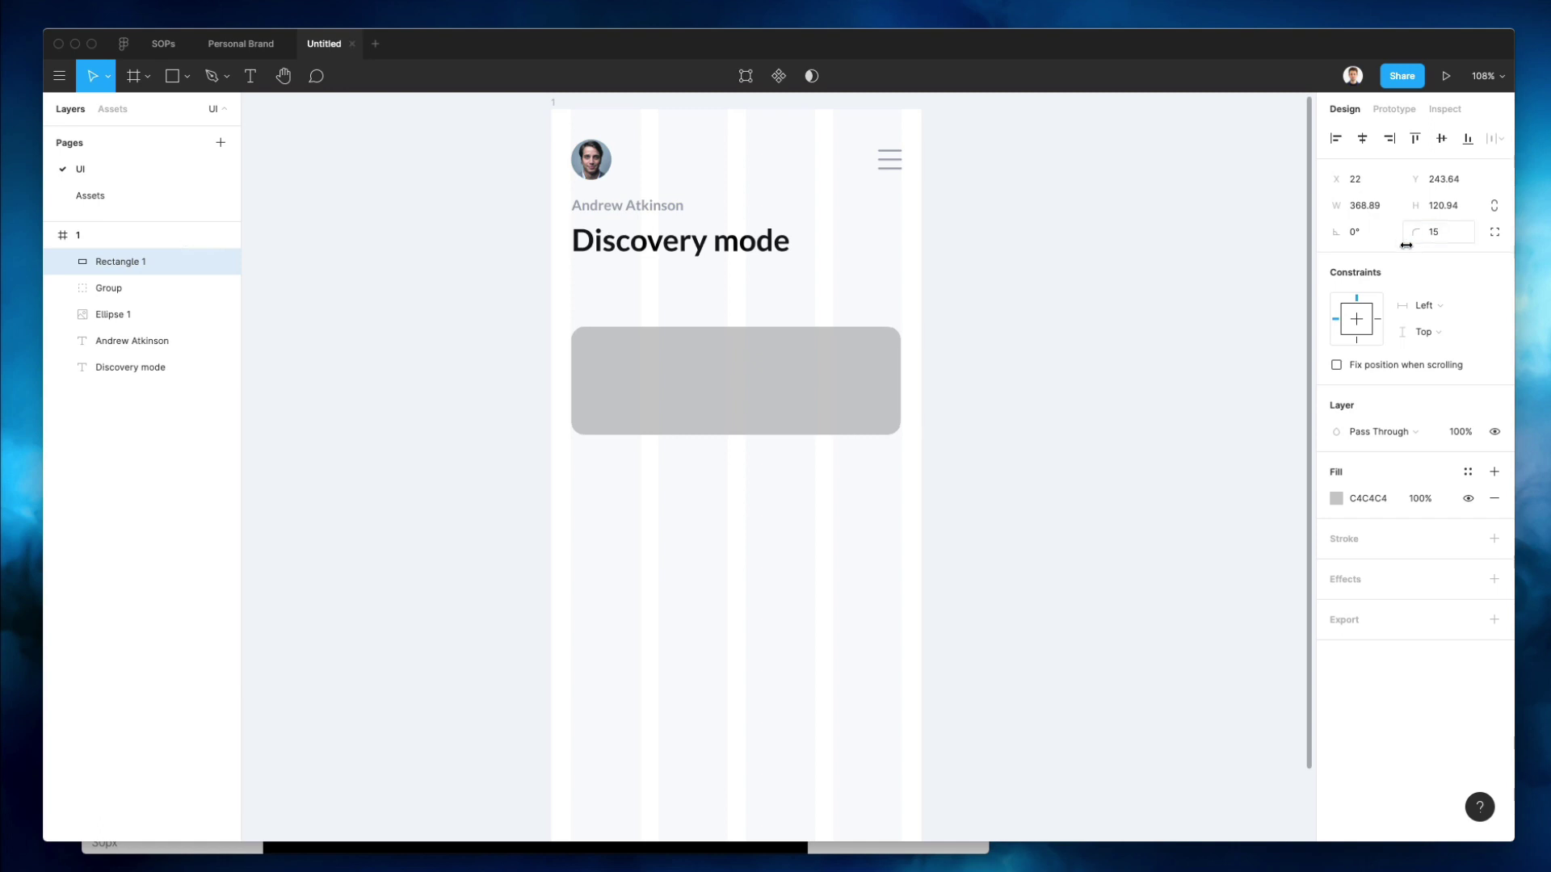
click(951, 373)
scroll(744, 377, down, 3)
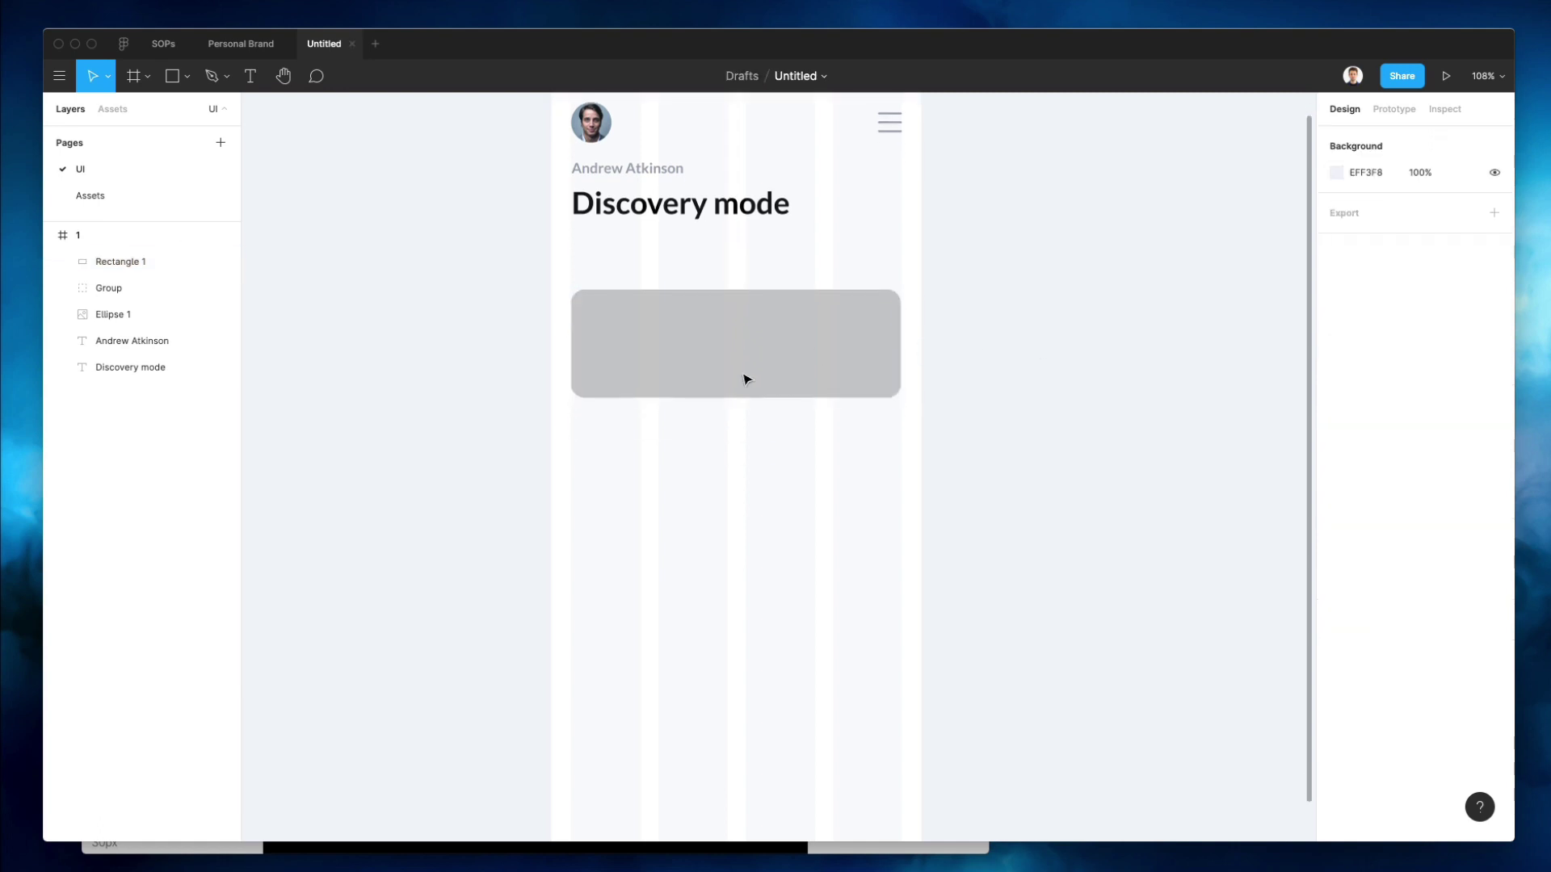
click(751, 322)
drag(731, 349, 731, 331)
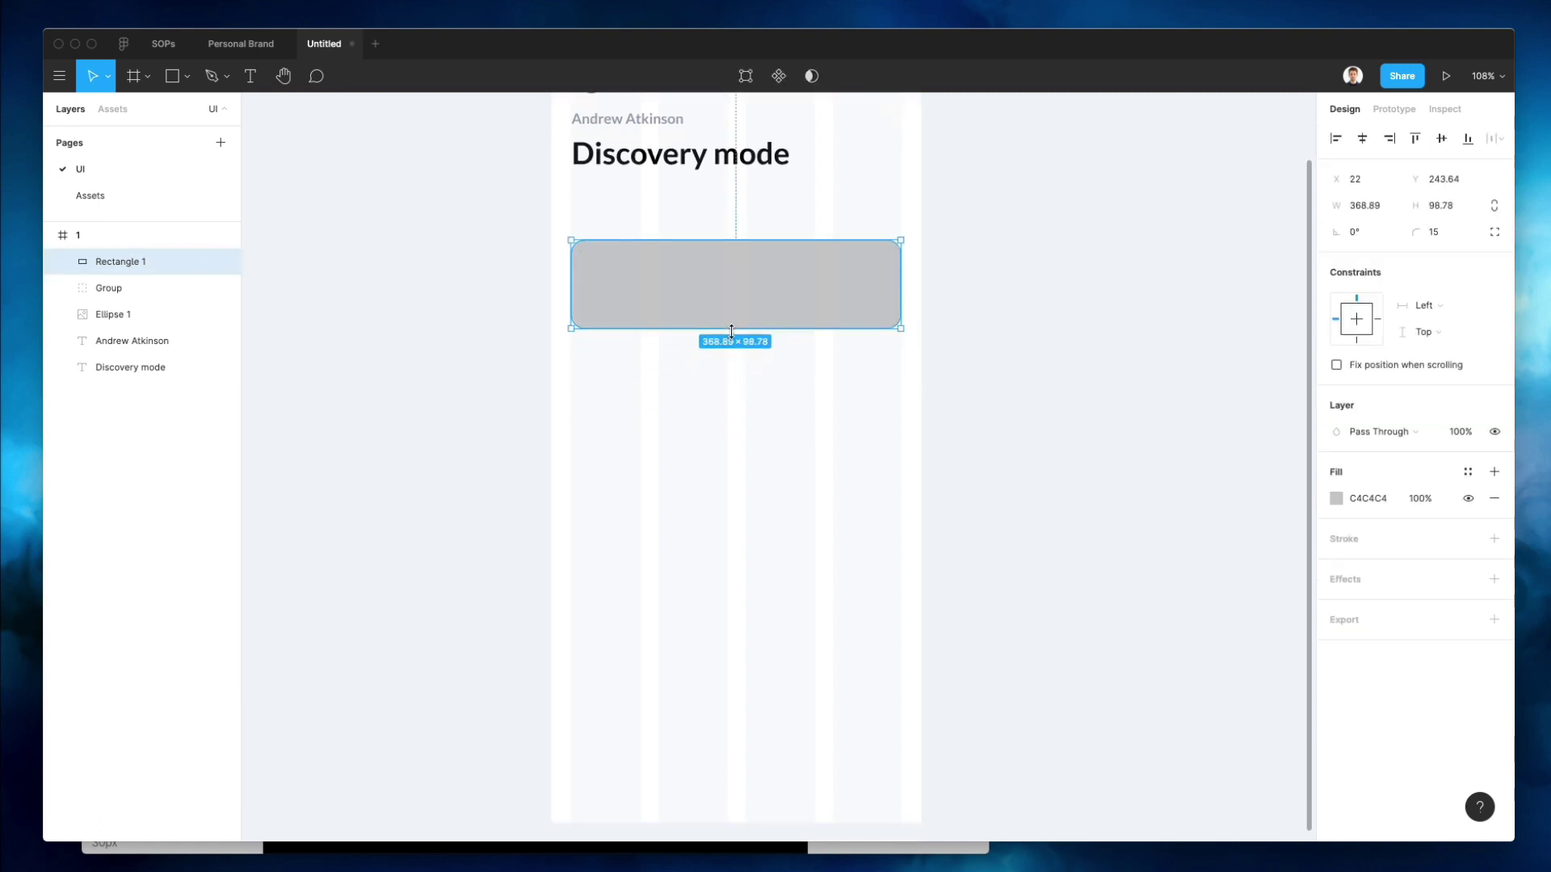
click(690, 436)
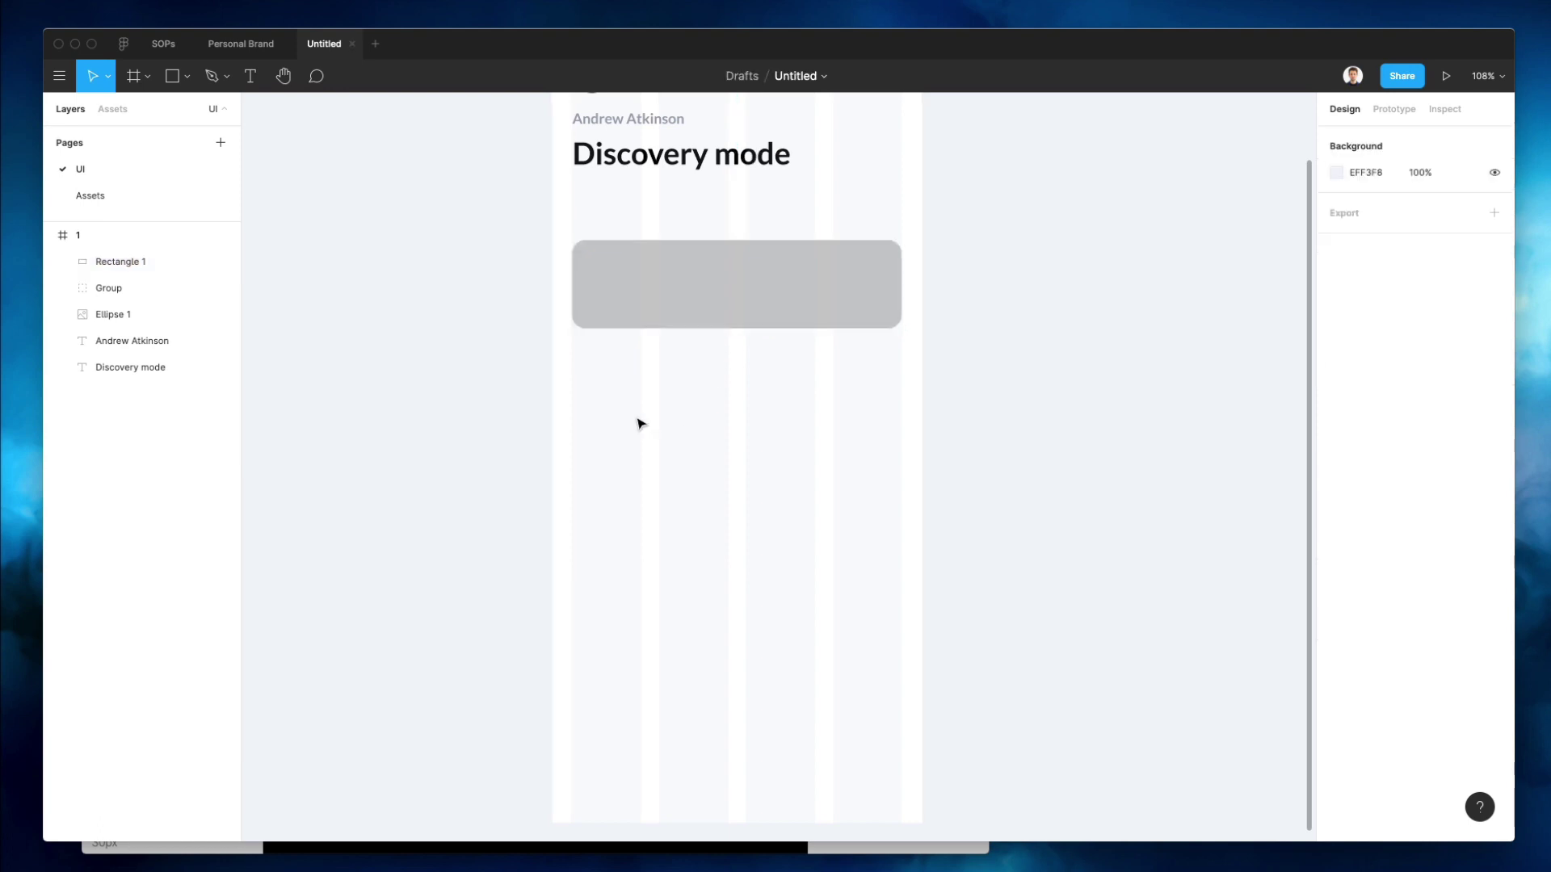
- On the Assets page, group each of the Finance / 1, 10, 11 and 12 icons
click(153, 195)
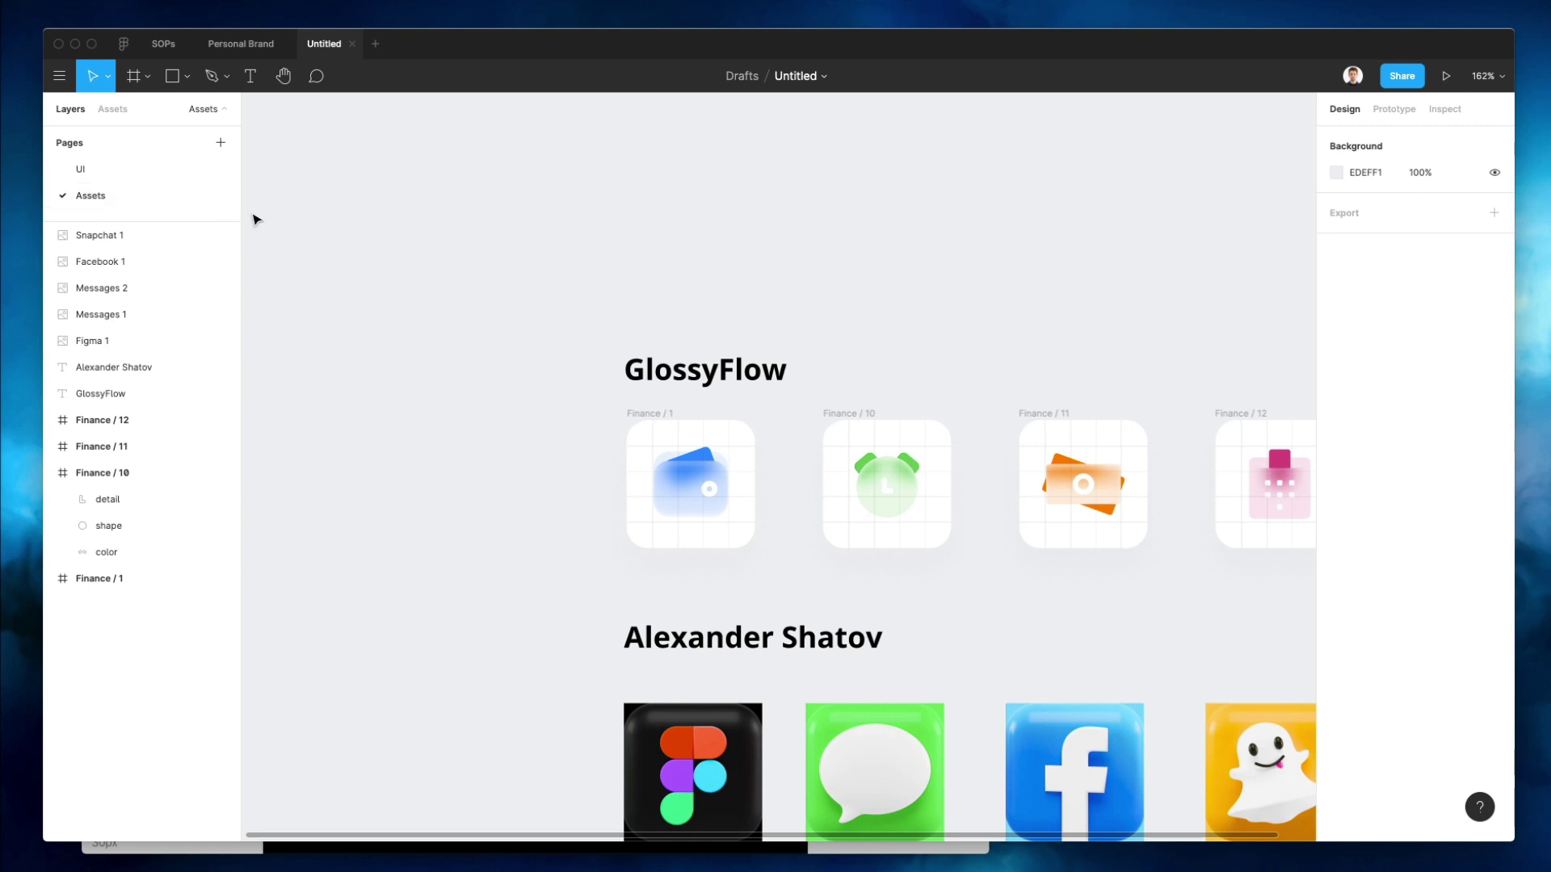
key(shift+1)
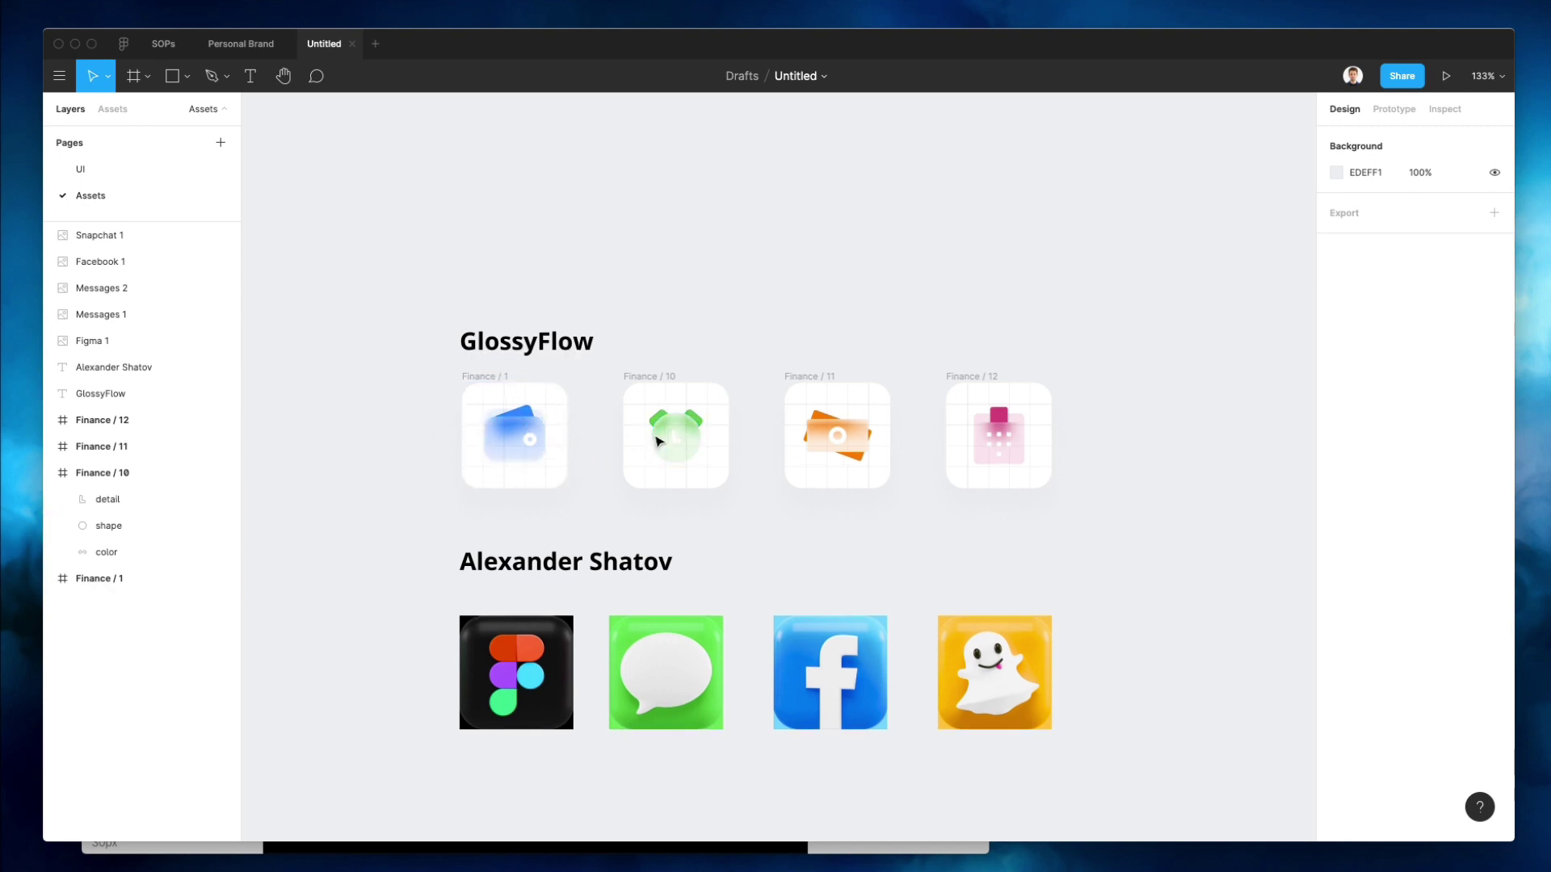
scroll(533, 339, down, 1)
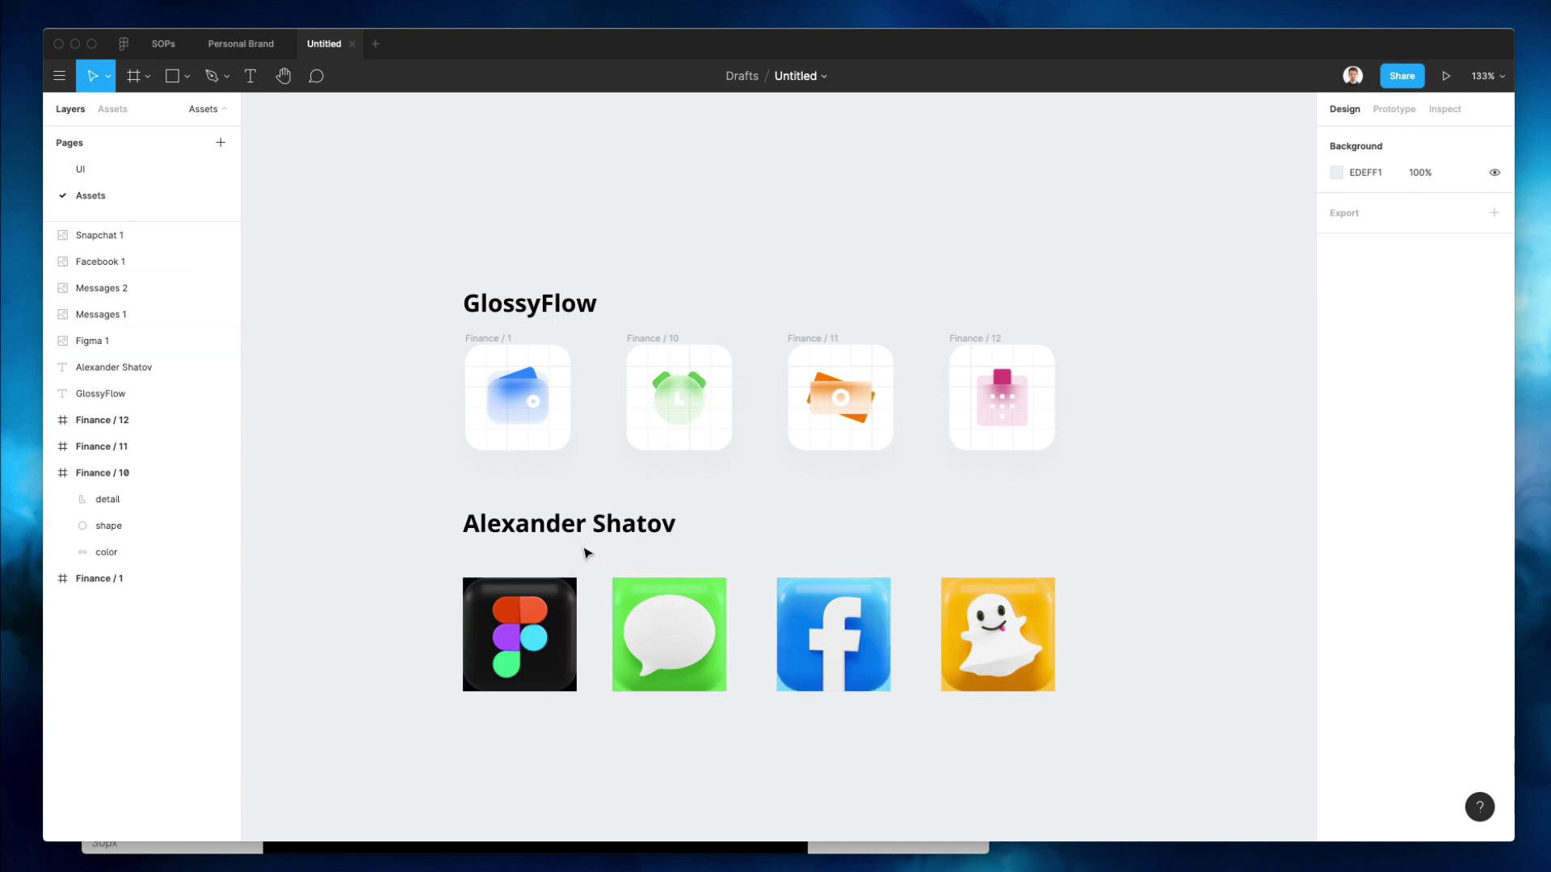
scroll(820, 593, down, 1)
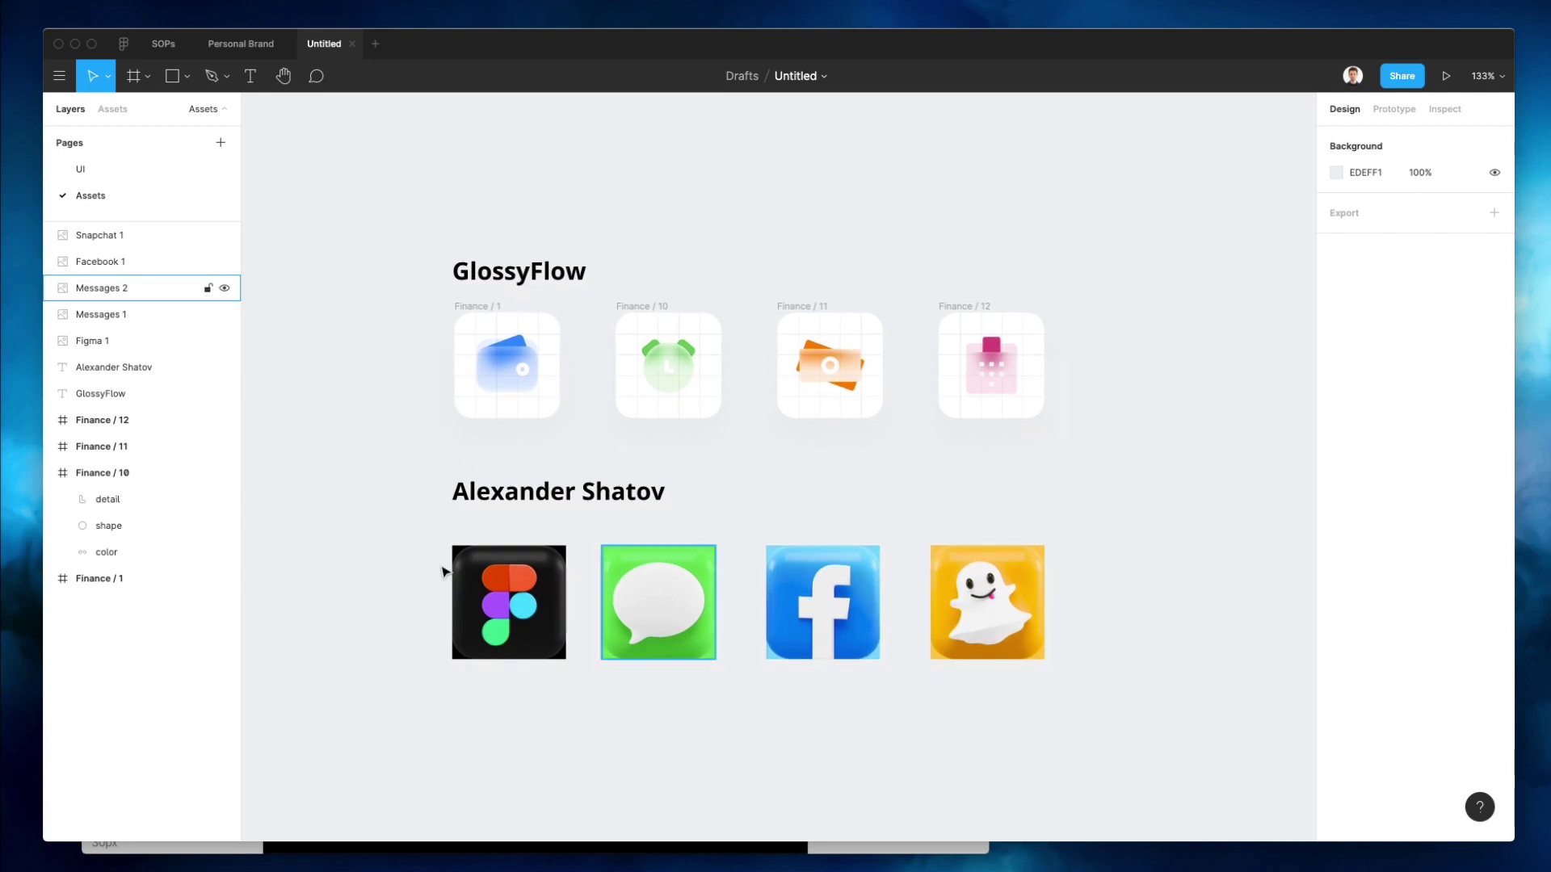
drag(450, 336, 568, 409)
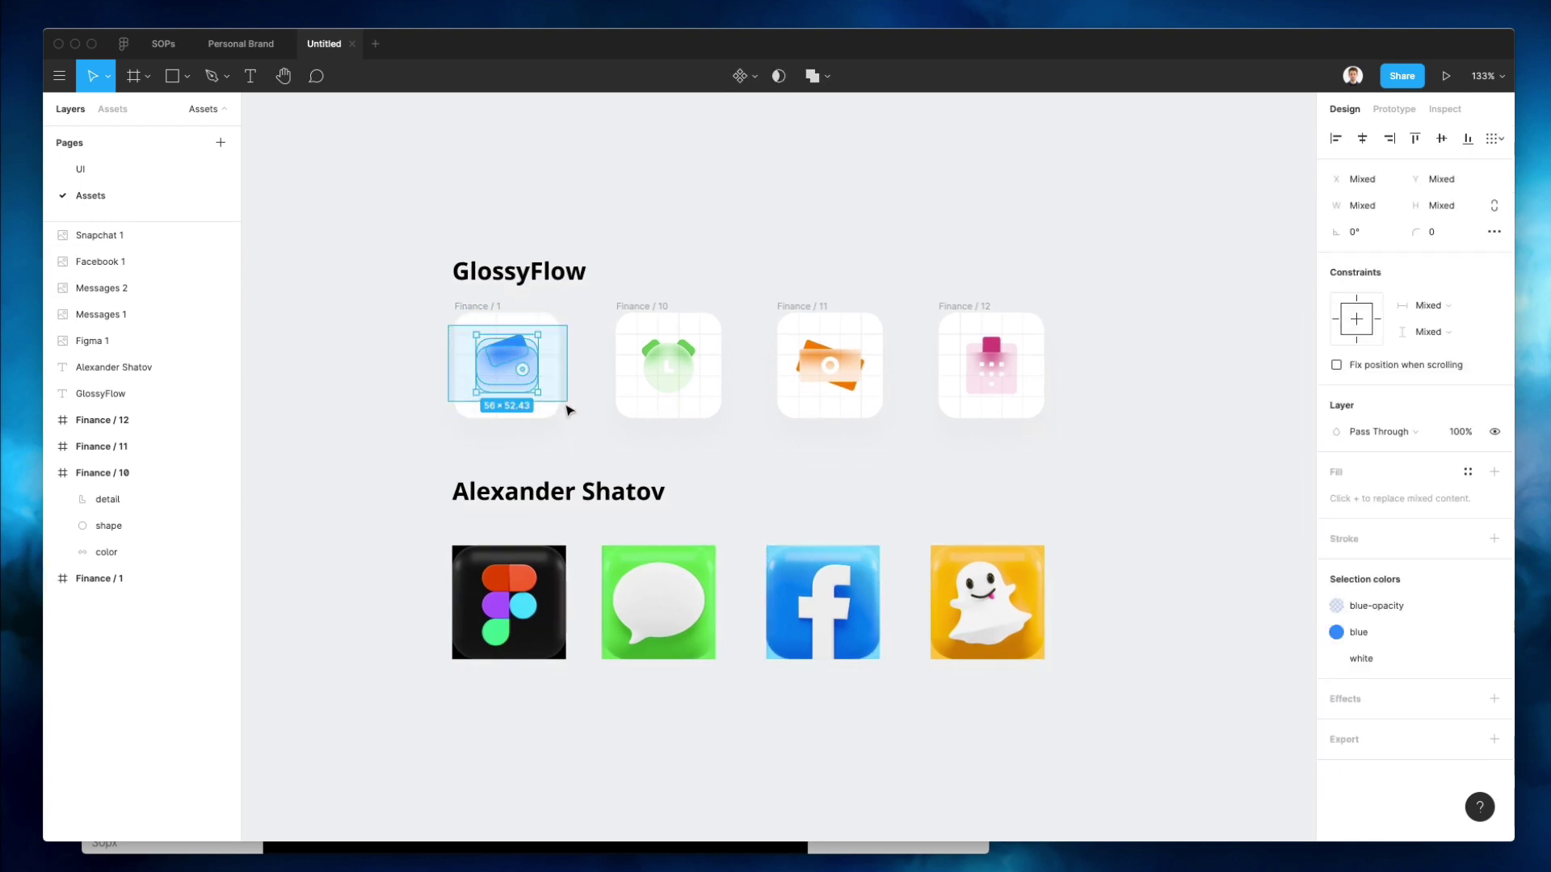
key(super+g)
drag(589, 327, 744, 407)
key(super+g)
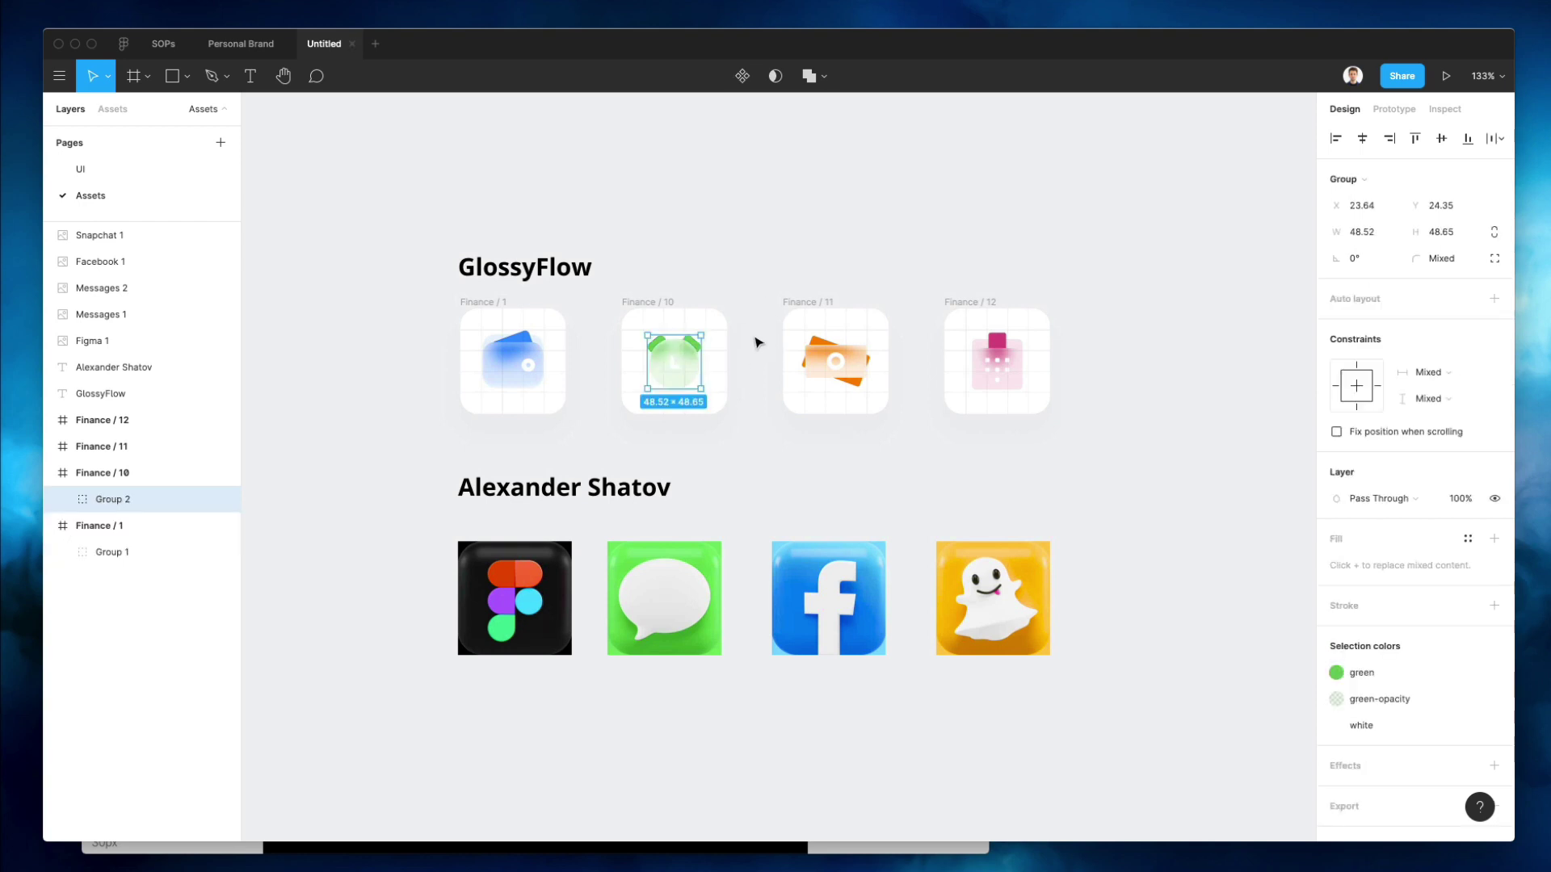
drag(758, 343, 880, 409)
key(super+g)
drag(910, 334, 1040, 402)
key(super+g)
- Paste all four icon groups onto the UI page
drag(449, 359, 1056, 405)
key(Page_Up)
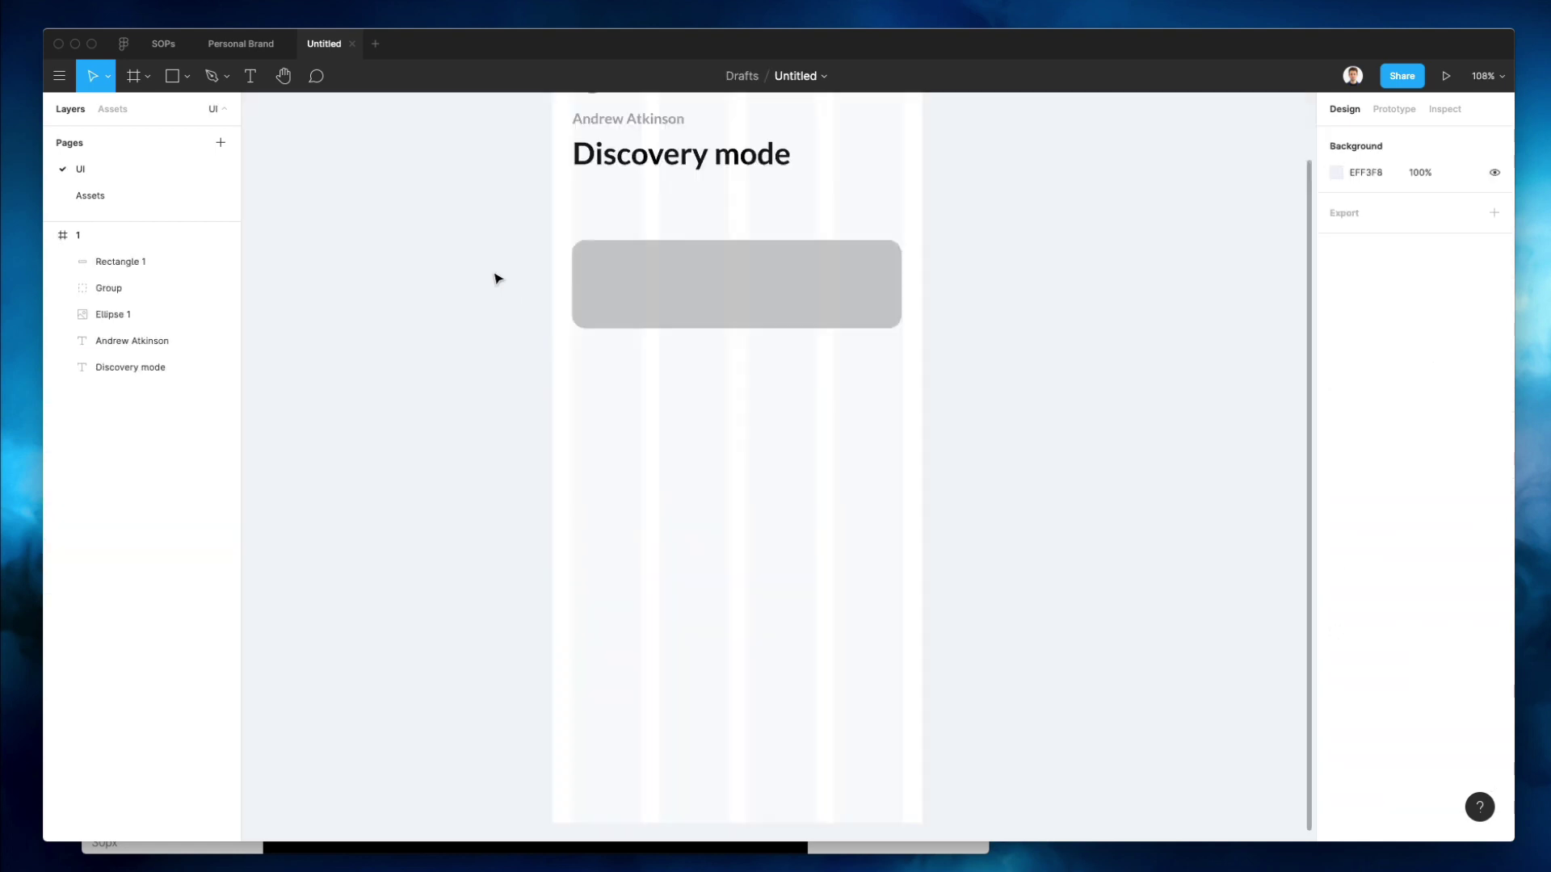
key(super+v)
- Move the pasted icon row up and to the right, beside the phone frame
drag(713, 476, 1156, 305)
scroll(1034, 263, right, 2)
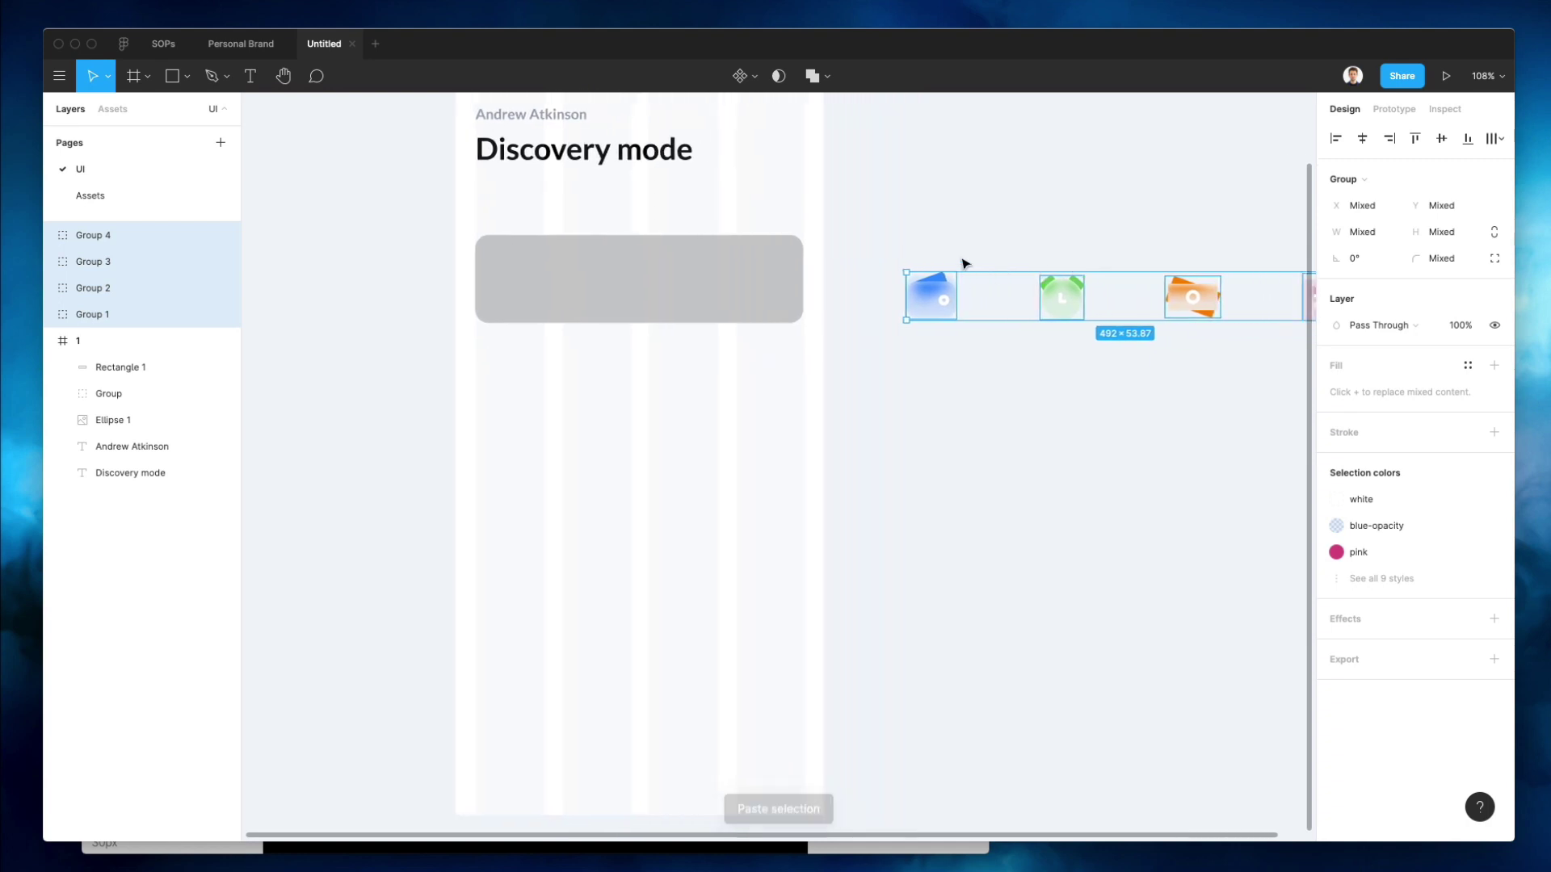
scroll(1036, 276, right, 2)
scroll(866, 322, up, 2)
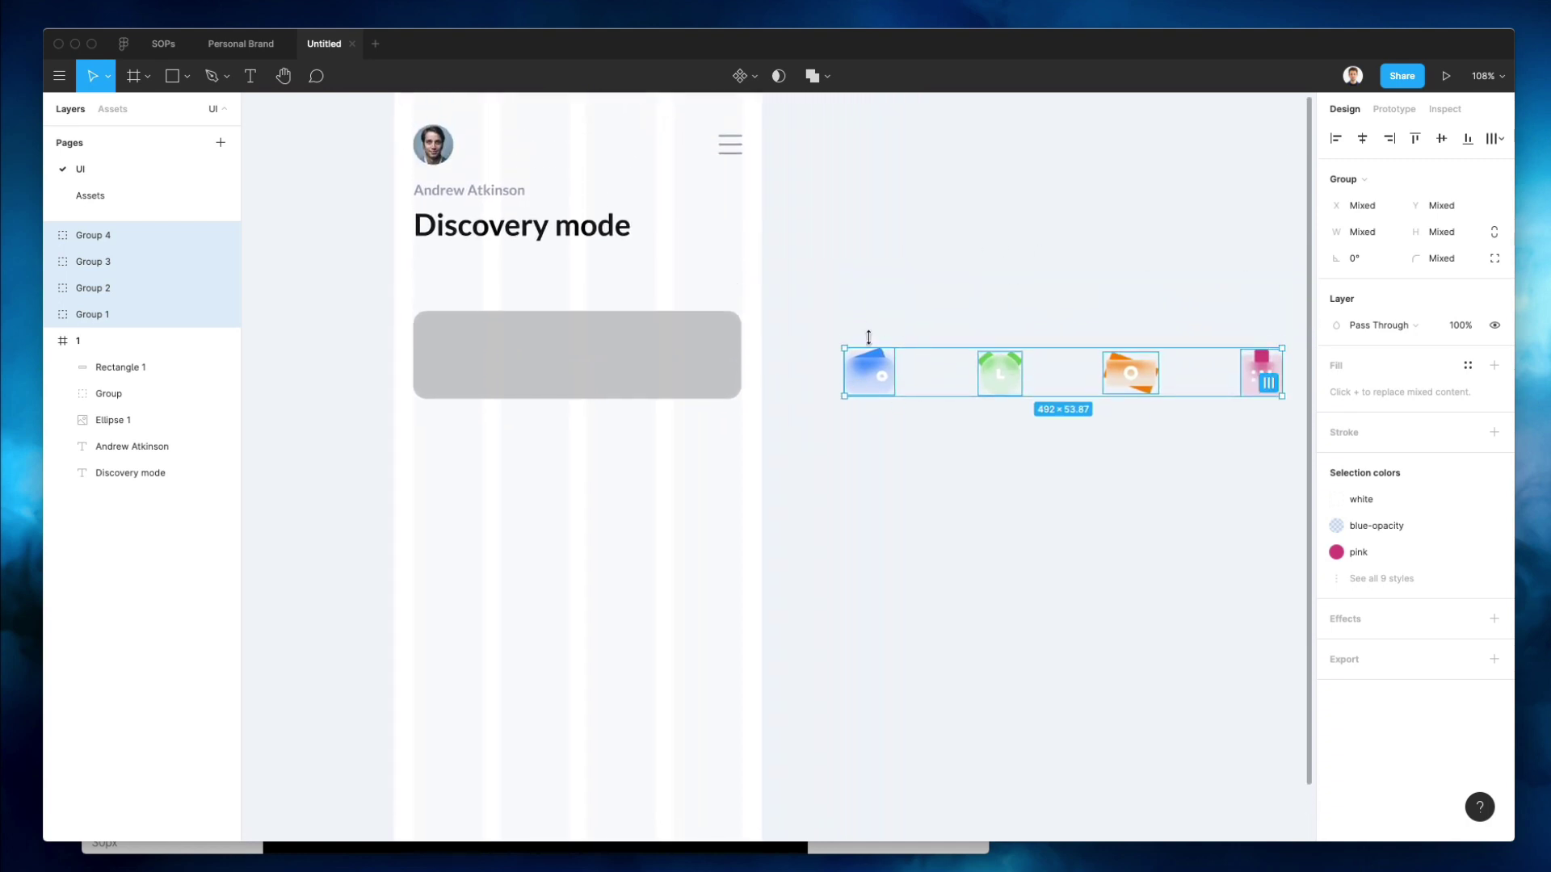
key(Escape)
- Resize the grey placeholder rectangle to 175 × 147.65
click(622, 369)
drag(740, 364, 568, 359)
drag(491, 398, 490, 442)
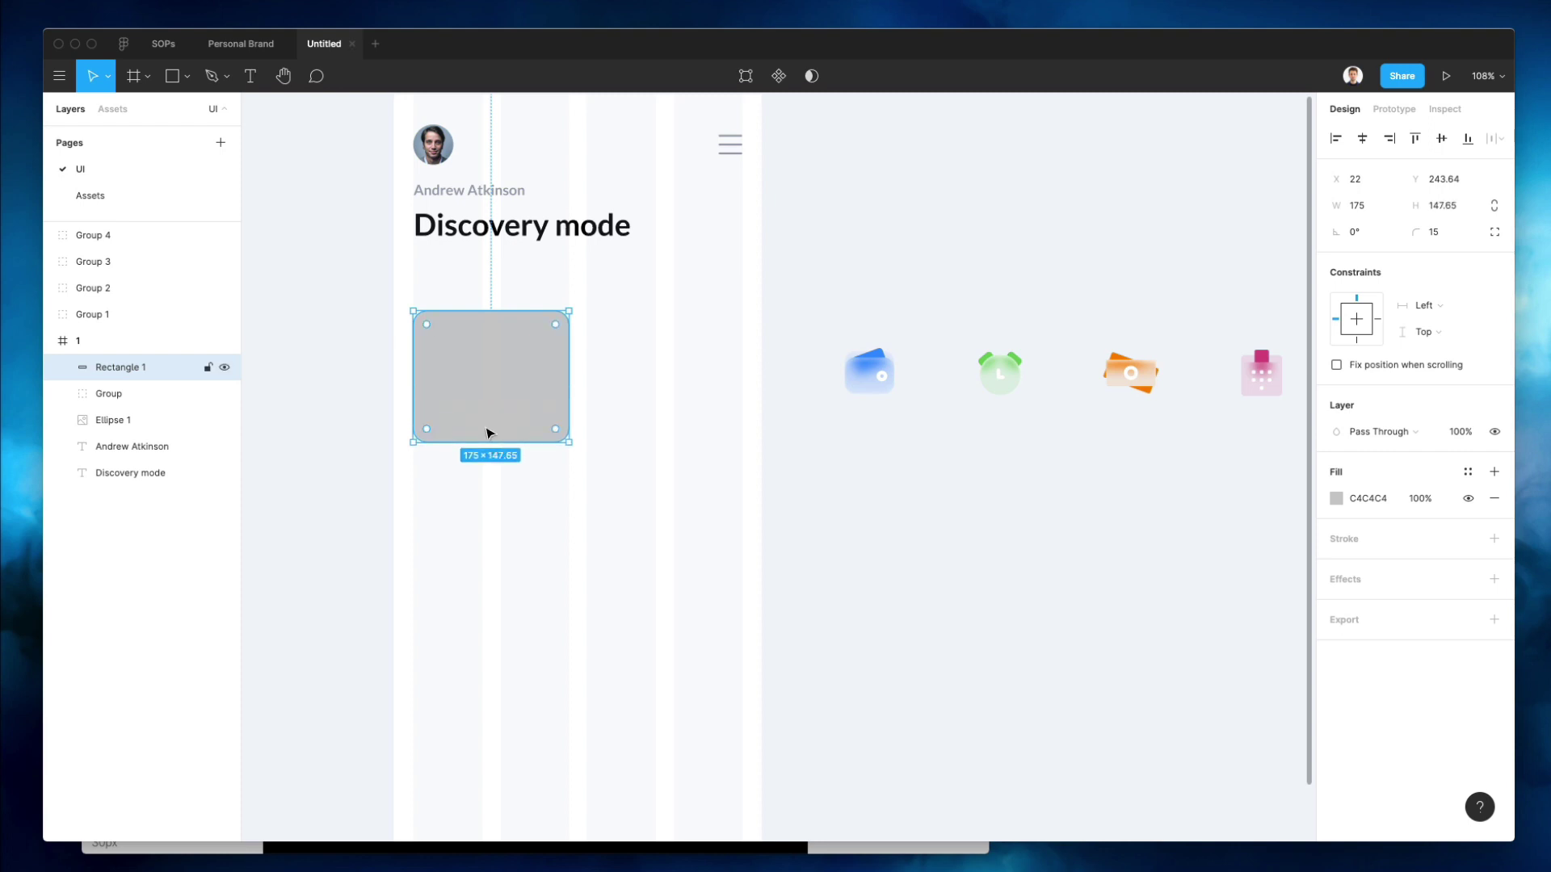
- Give the card a white FFFFFF fill and a drop shadow
click(1331, 496)
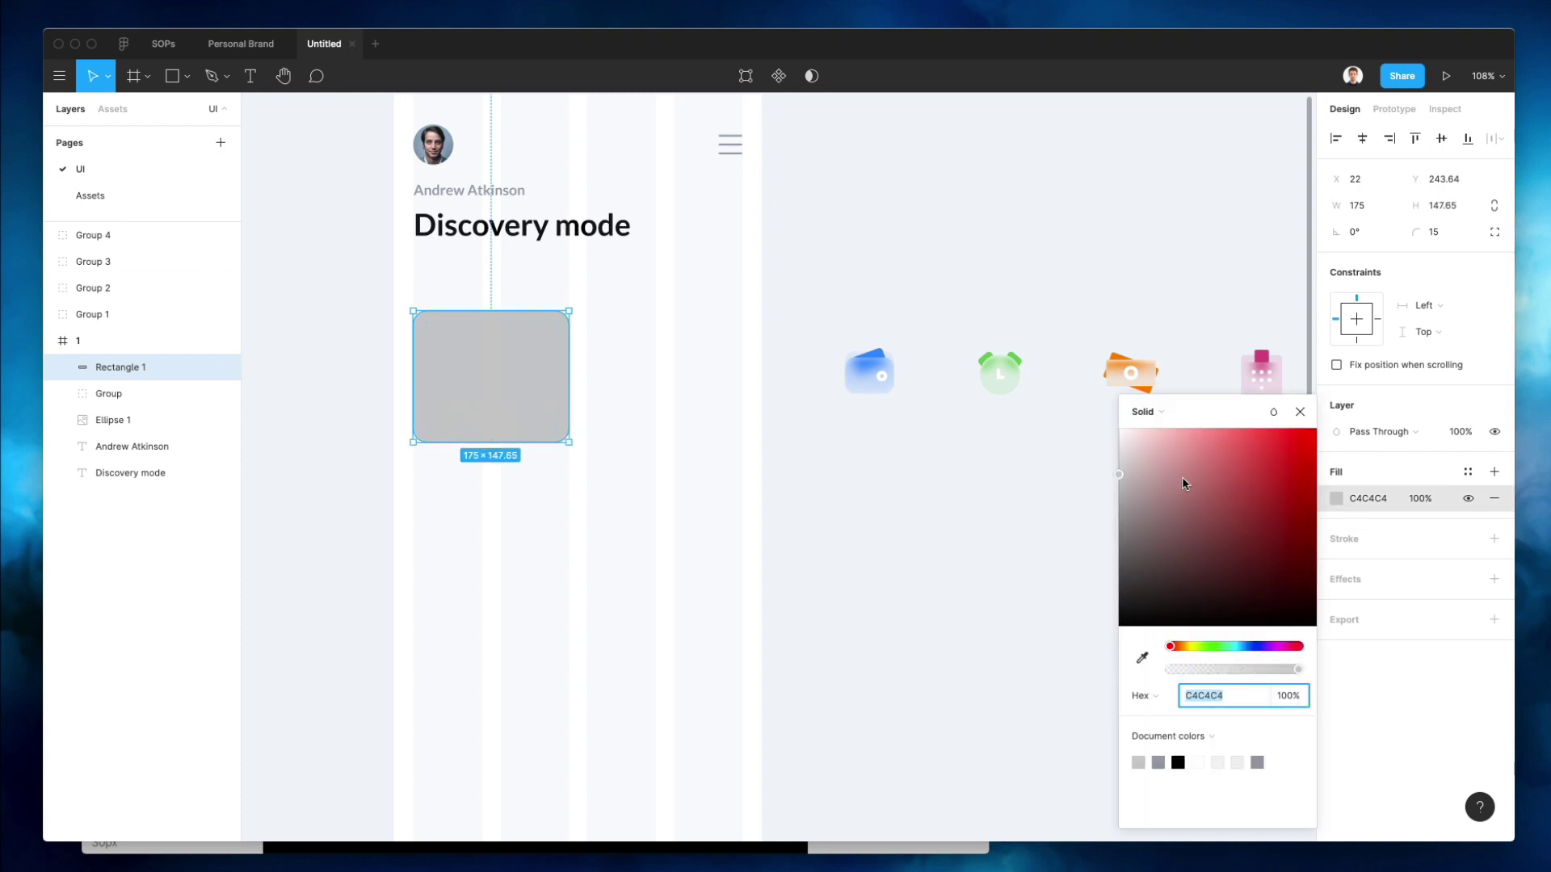
click(1119, 429)
click(1413, 575)
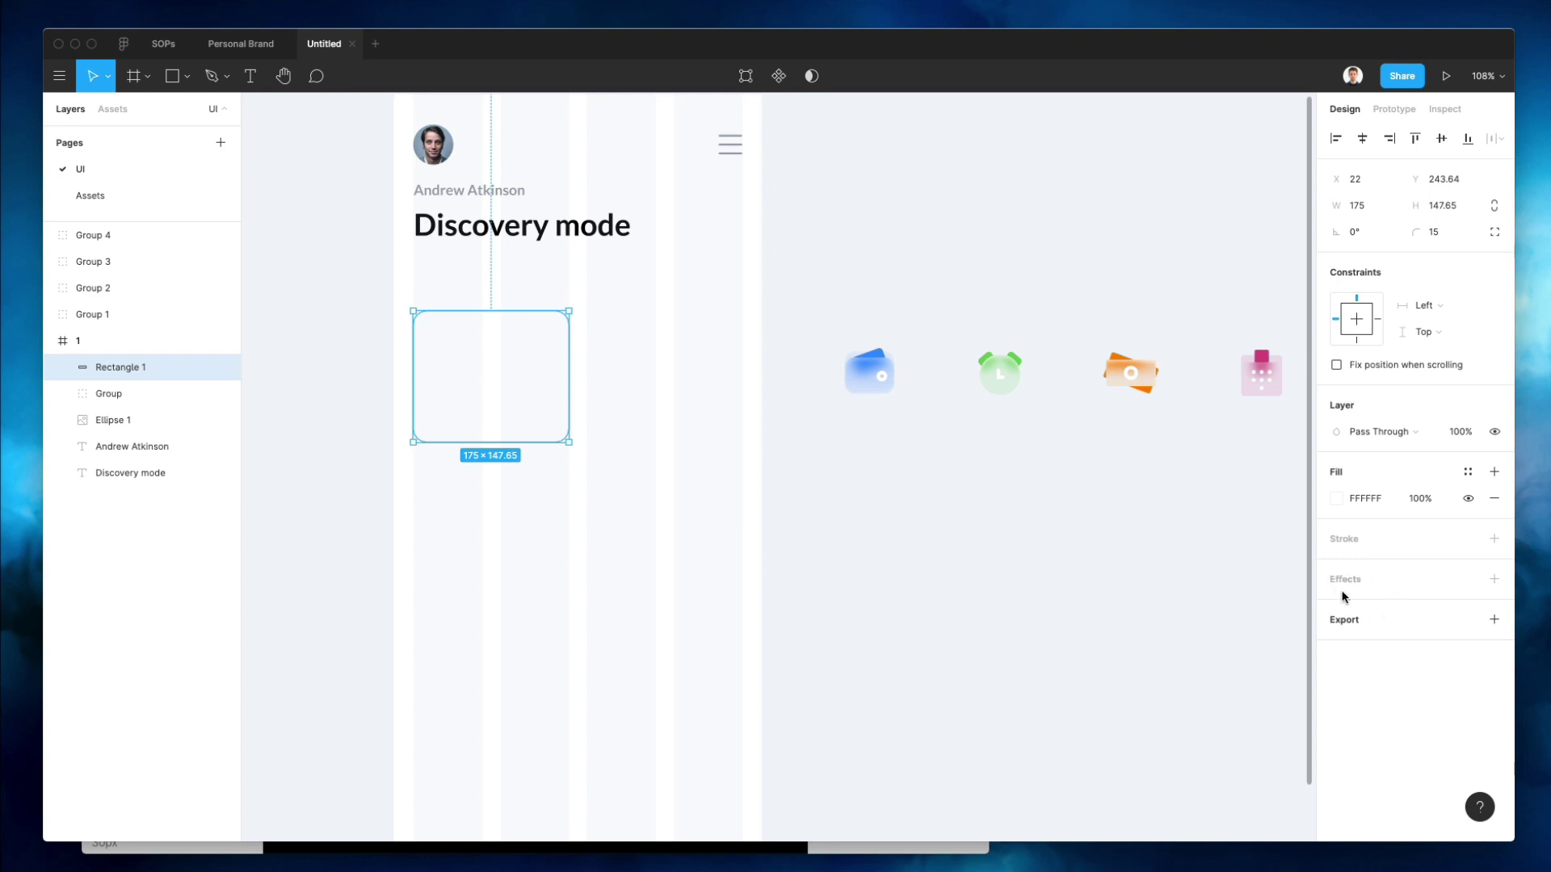
click(1344, 596)
click(1337, 605)
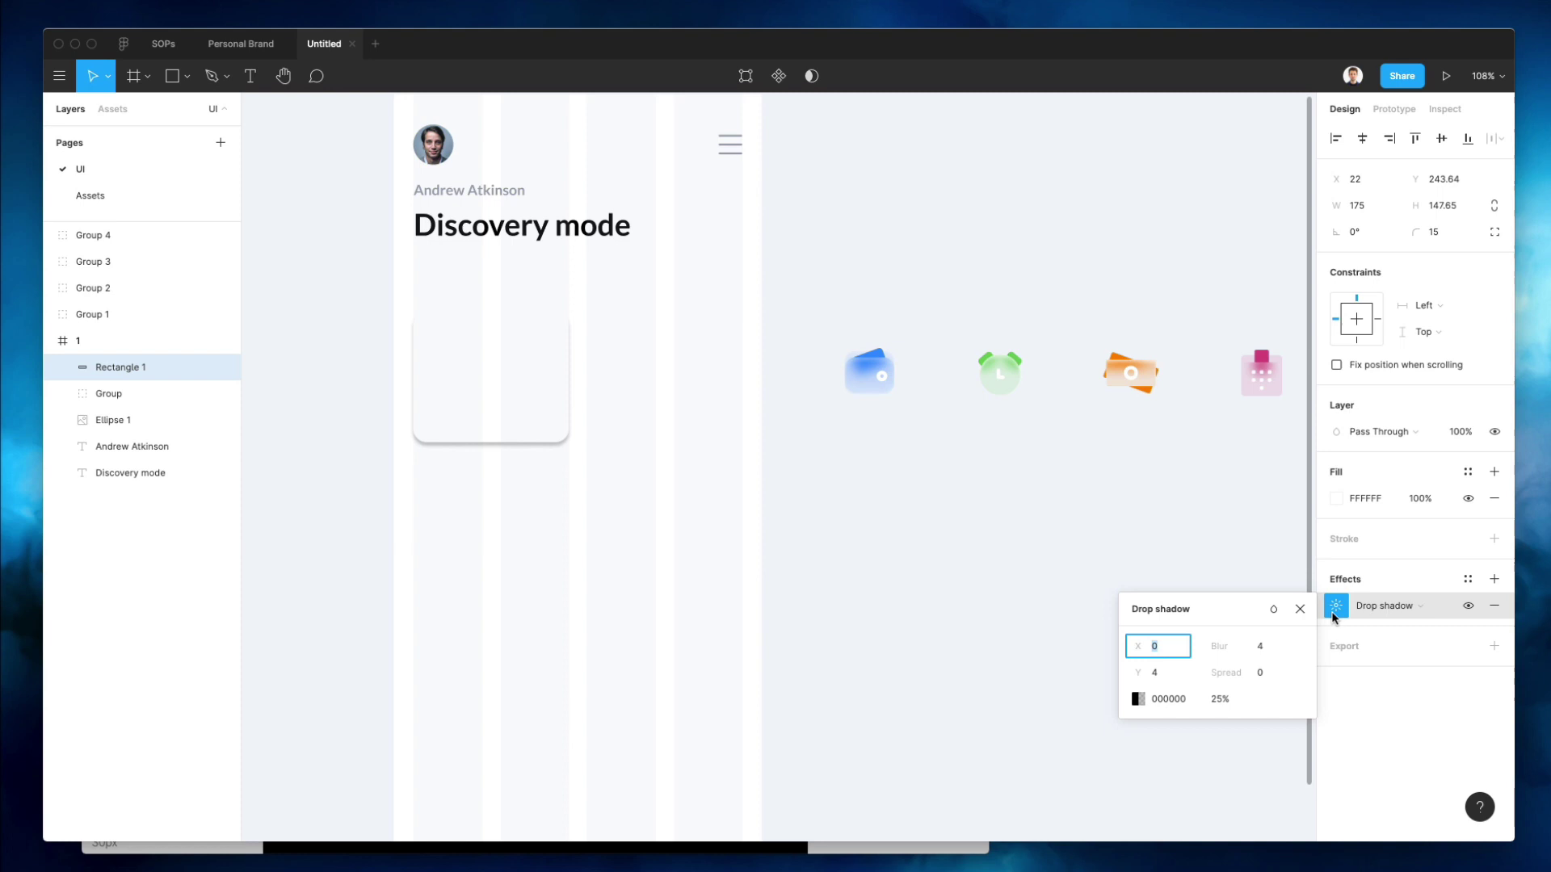
- Set the card shadow to blur 24 in pale DDE0F0, then place the blue wallet icon (Group 1) on the card
click(1240, 646)
text(24)
key(Return)
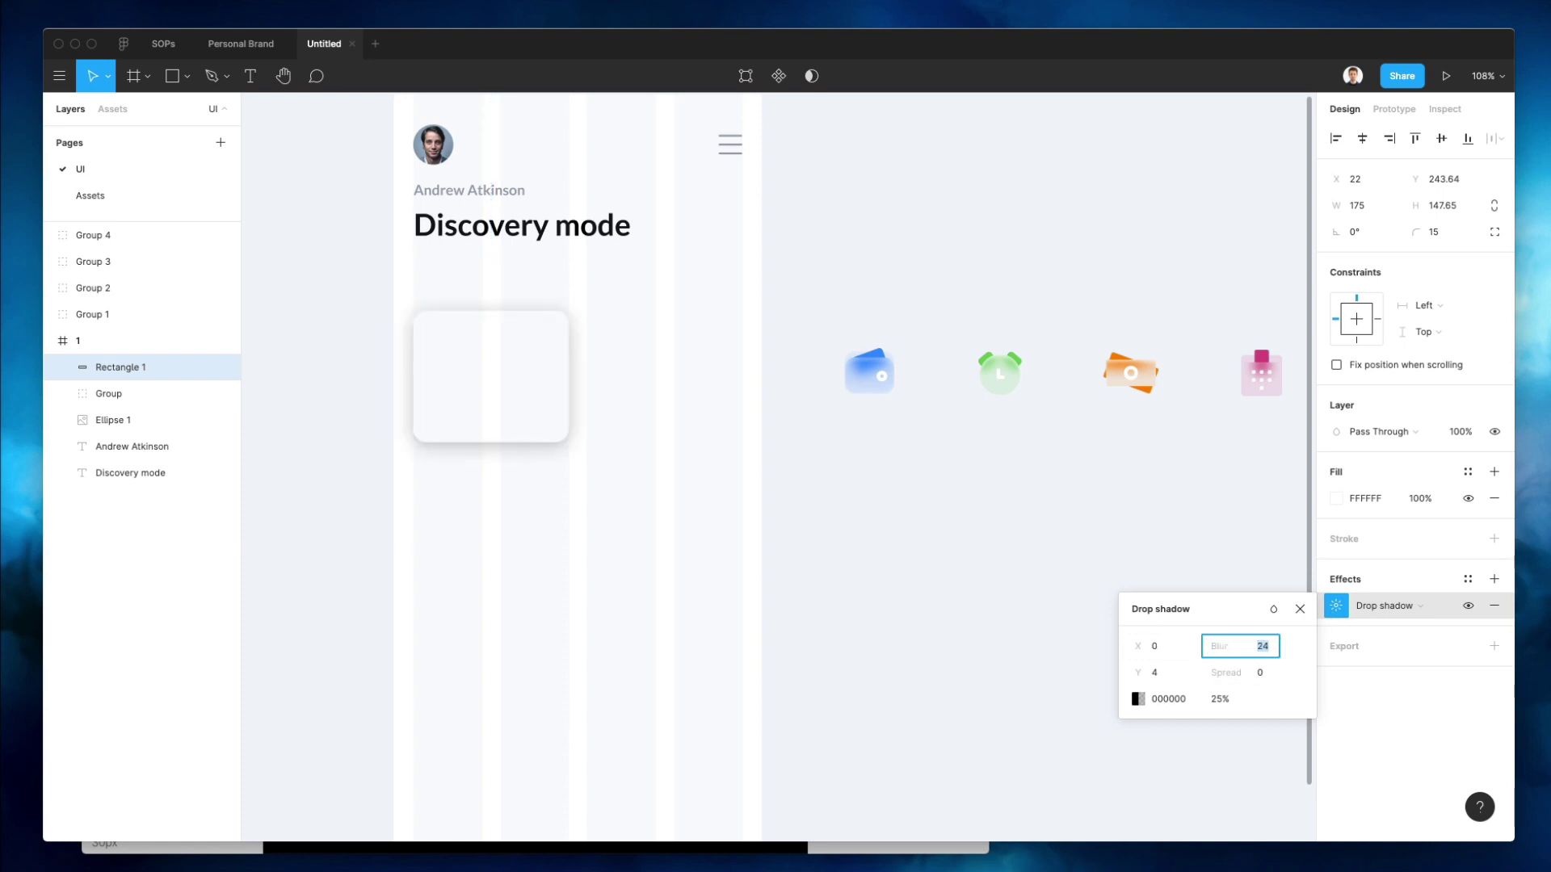
click(1138, 698)
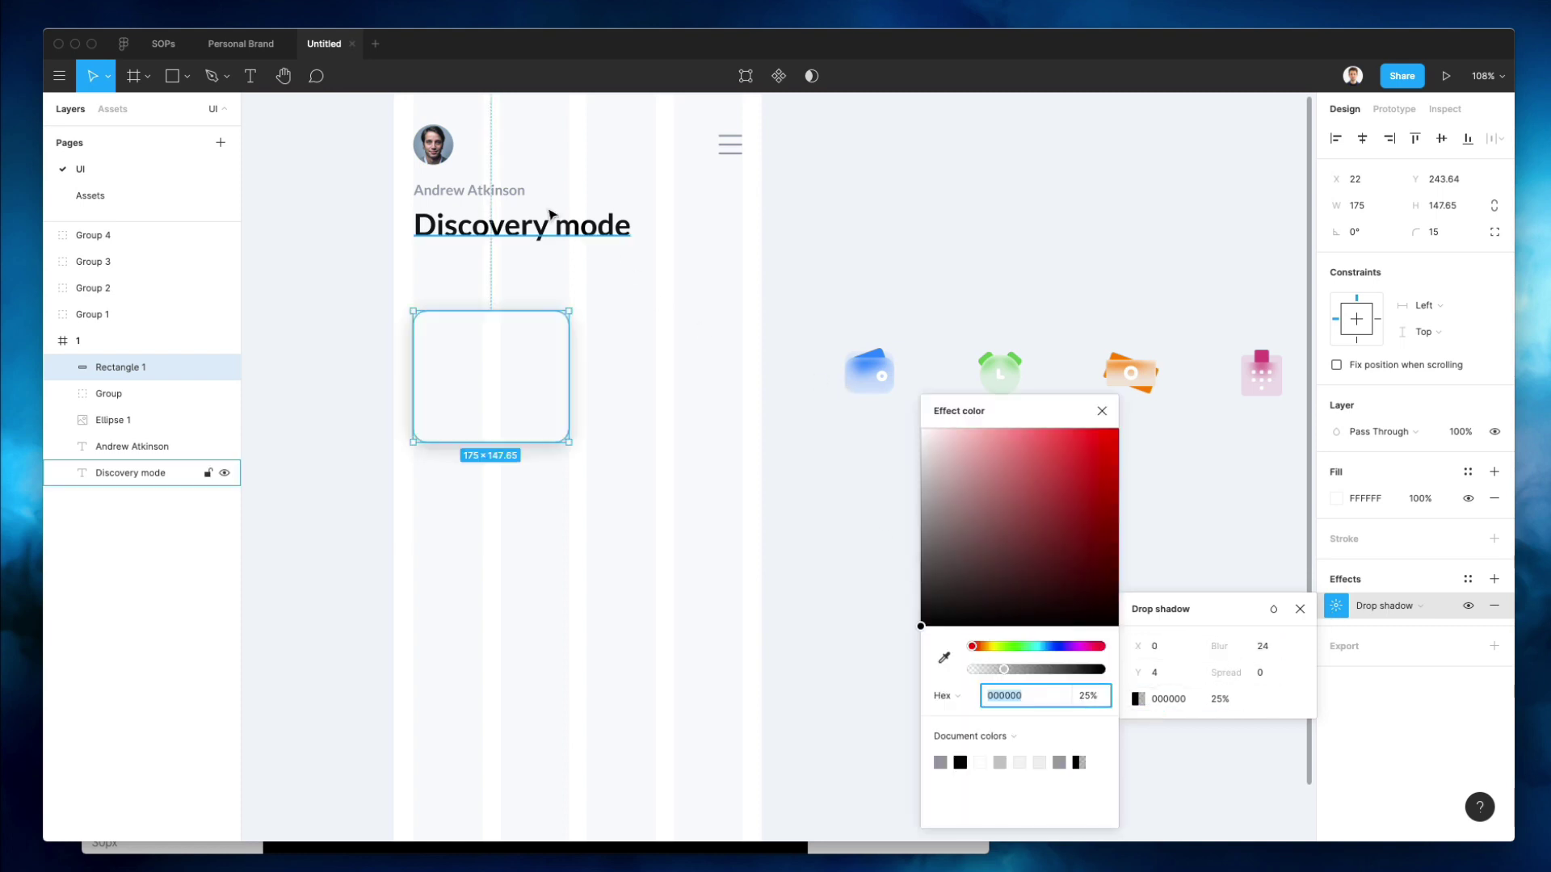
key(i)
click(496, 189)
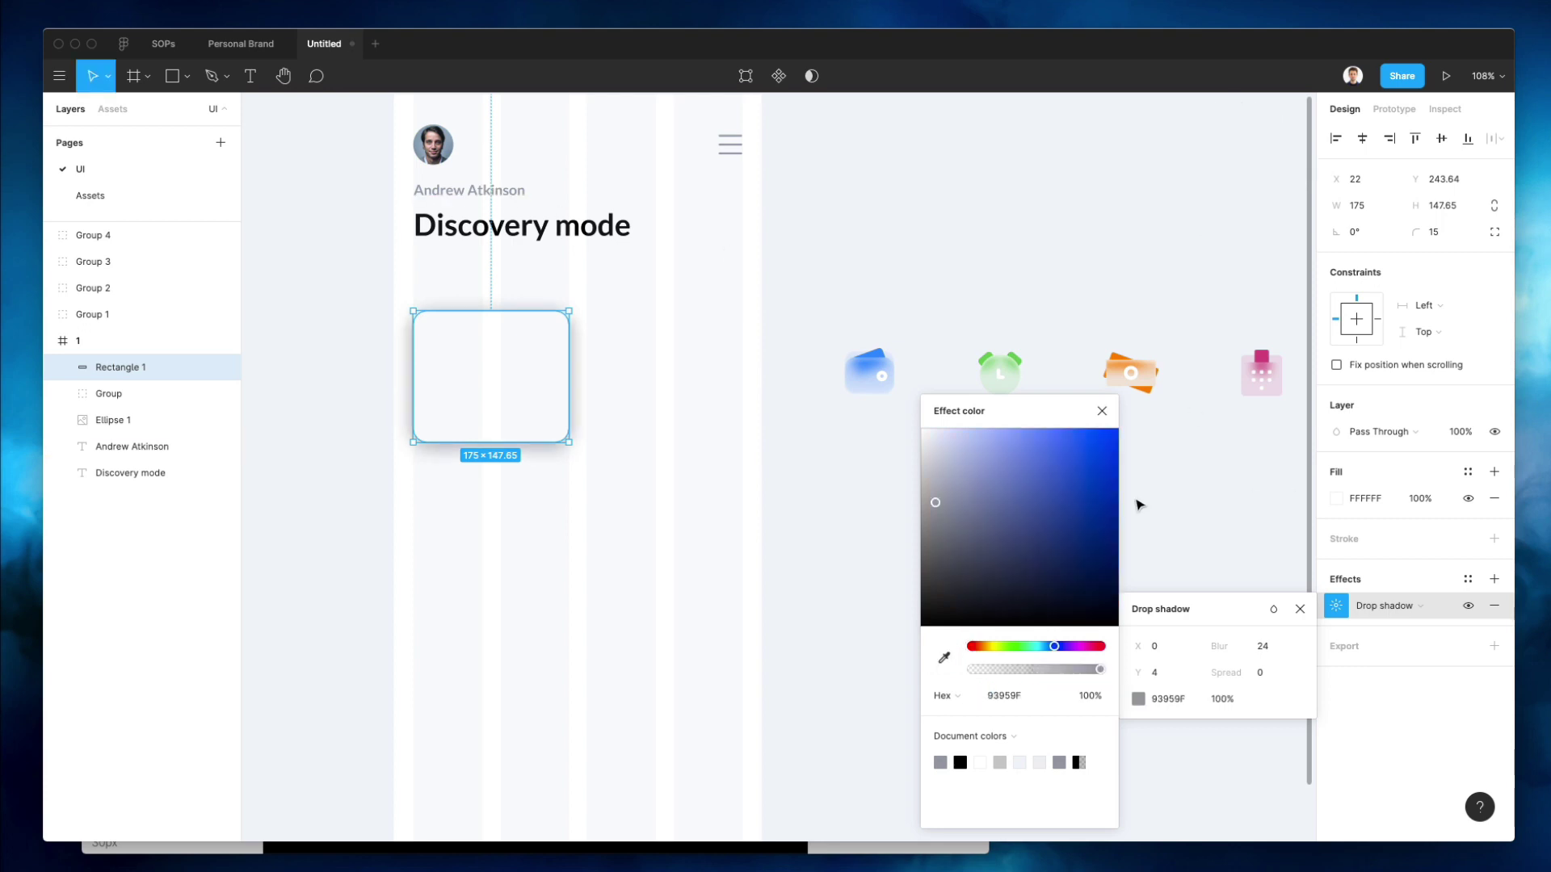
drag(944, 471, 933, 446)
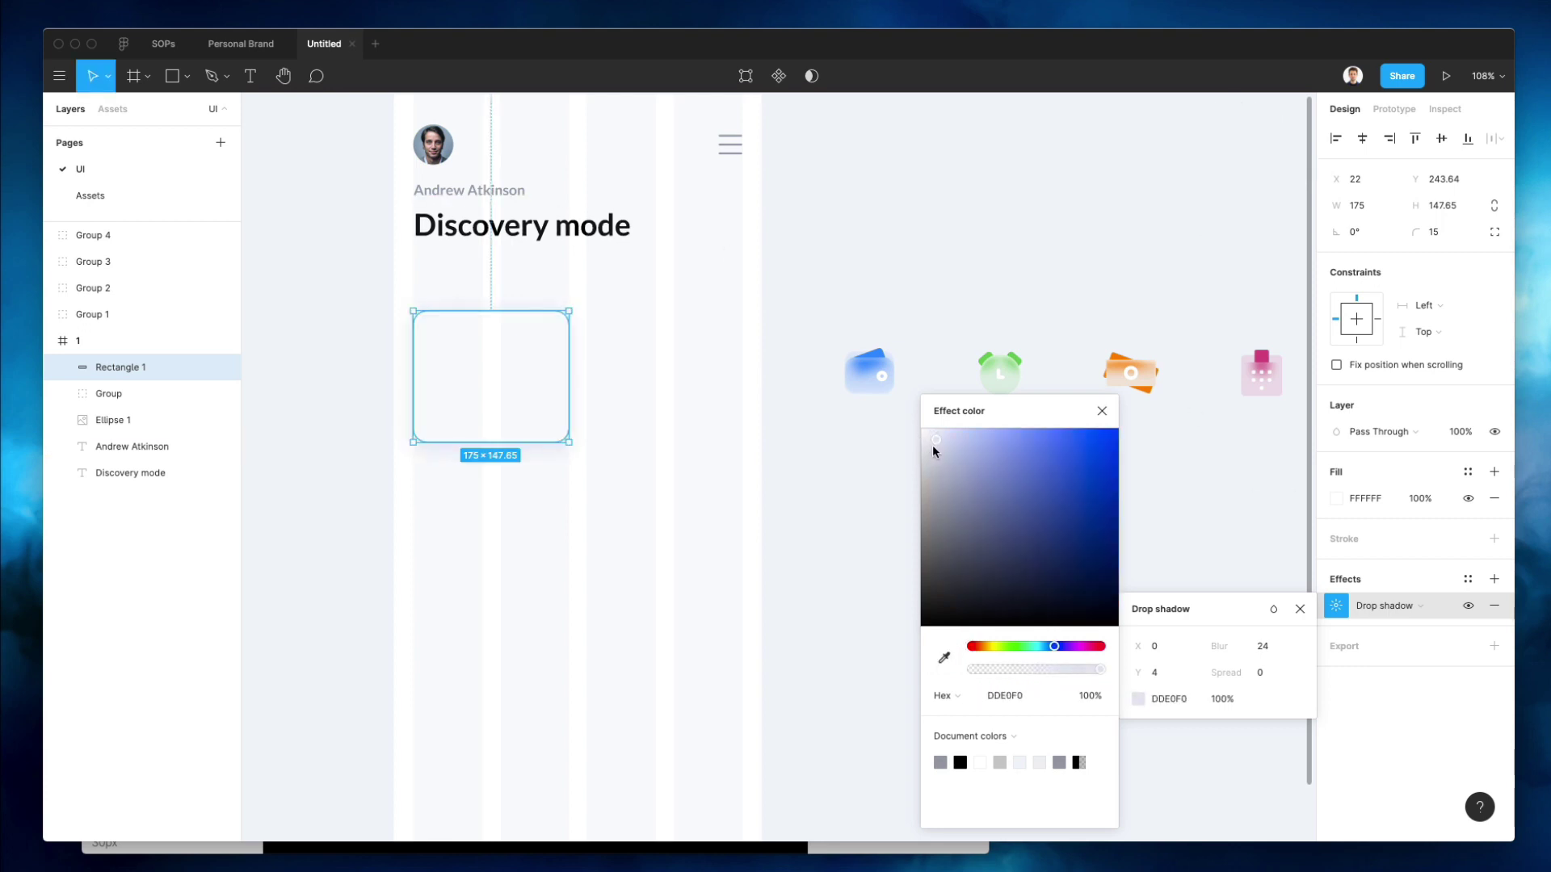
click(701, 422)
drag(869, 370, 496, 369)
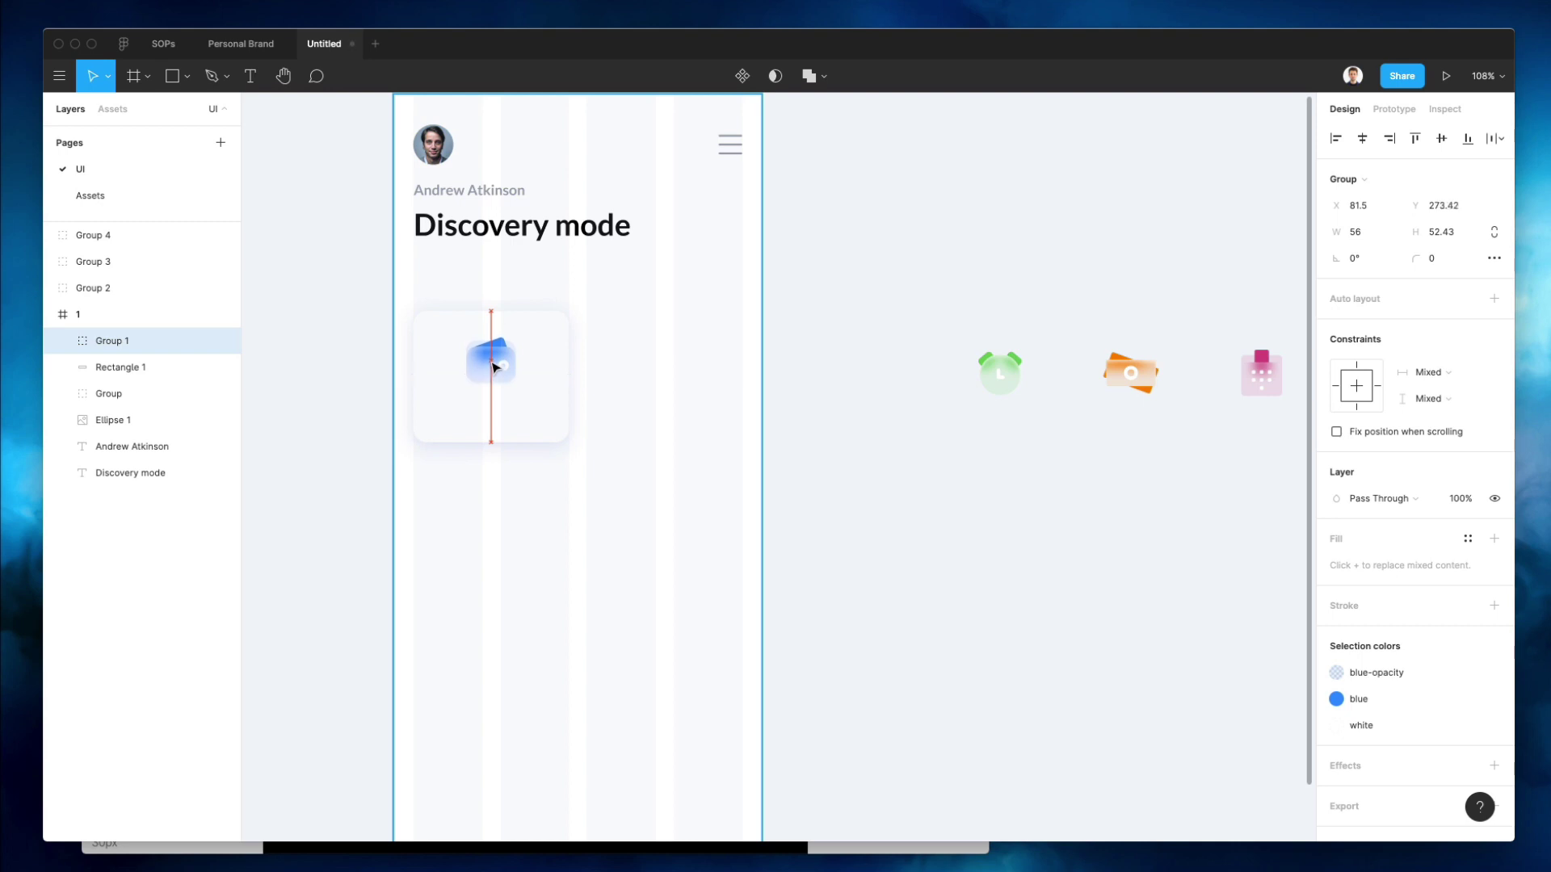
- Stretch the card slightly taller, to 161.57
click(509, 412)
drag(510, 442, 510, 454)
click(594, 304)
- Duplicate the profile name text onto the card and retype it as 'Finance'
drag(465, 194, 499, 426)
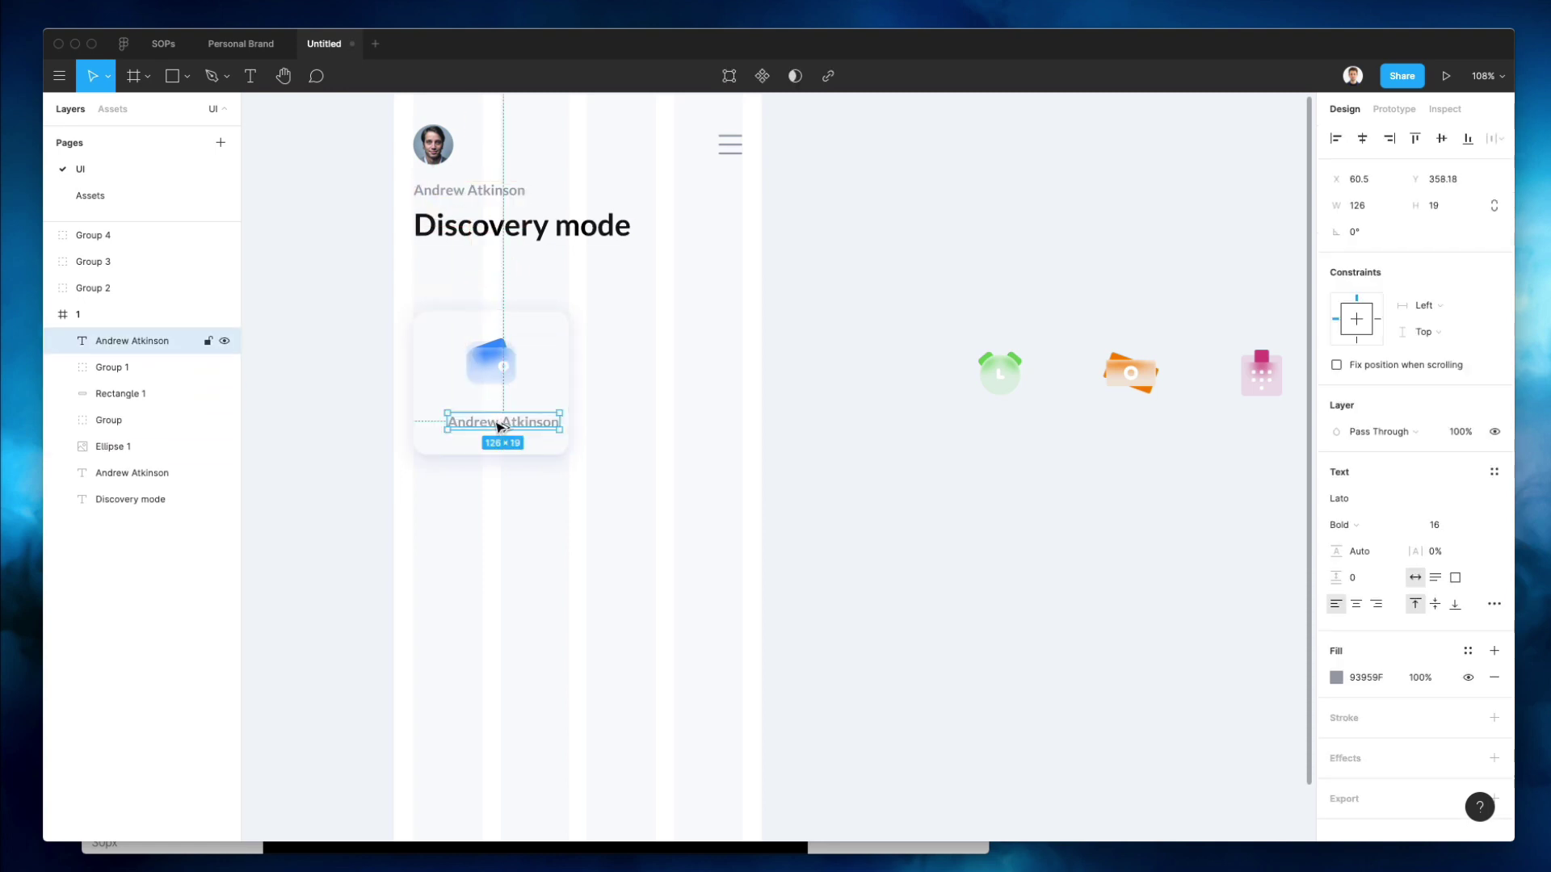
double_click(498, 421)
text(Finac)
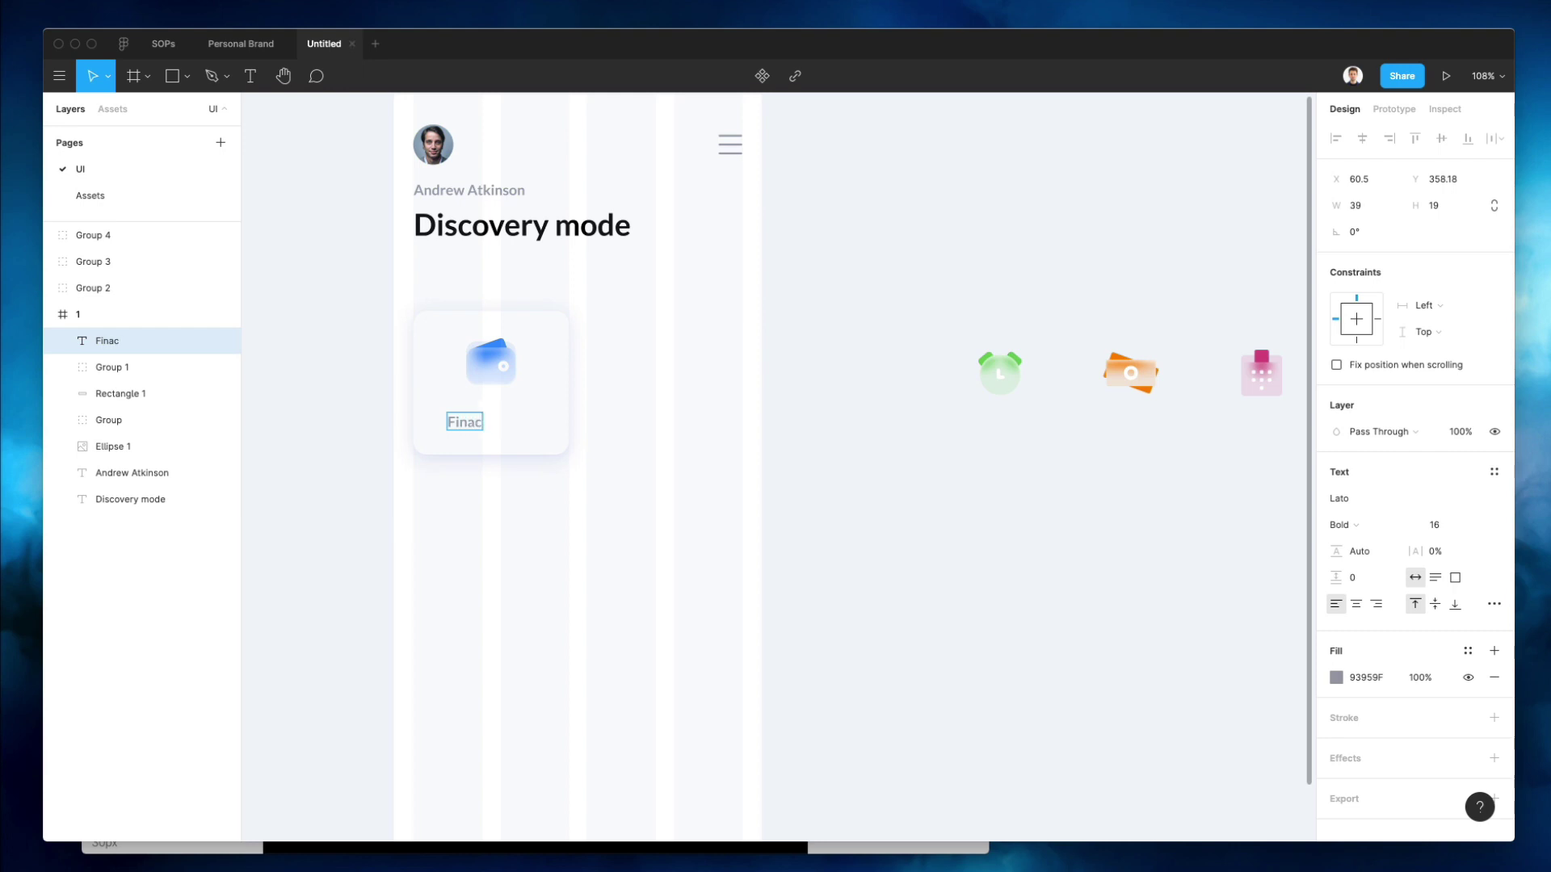
key(BackSpace)
text(nces)
- Centre the Finance label horizontally within the card
shift+click(537, 405)
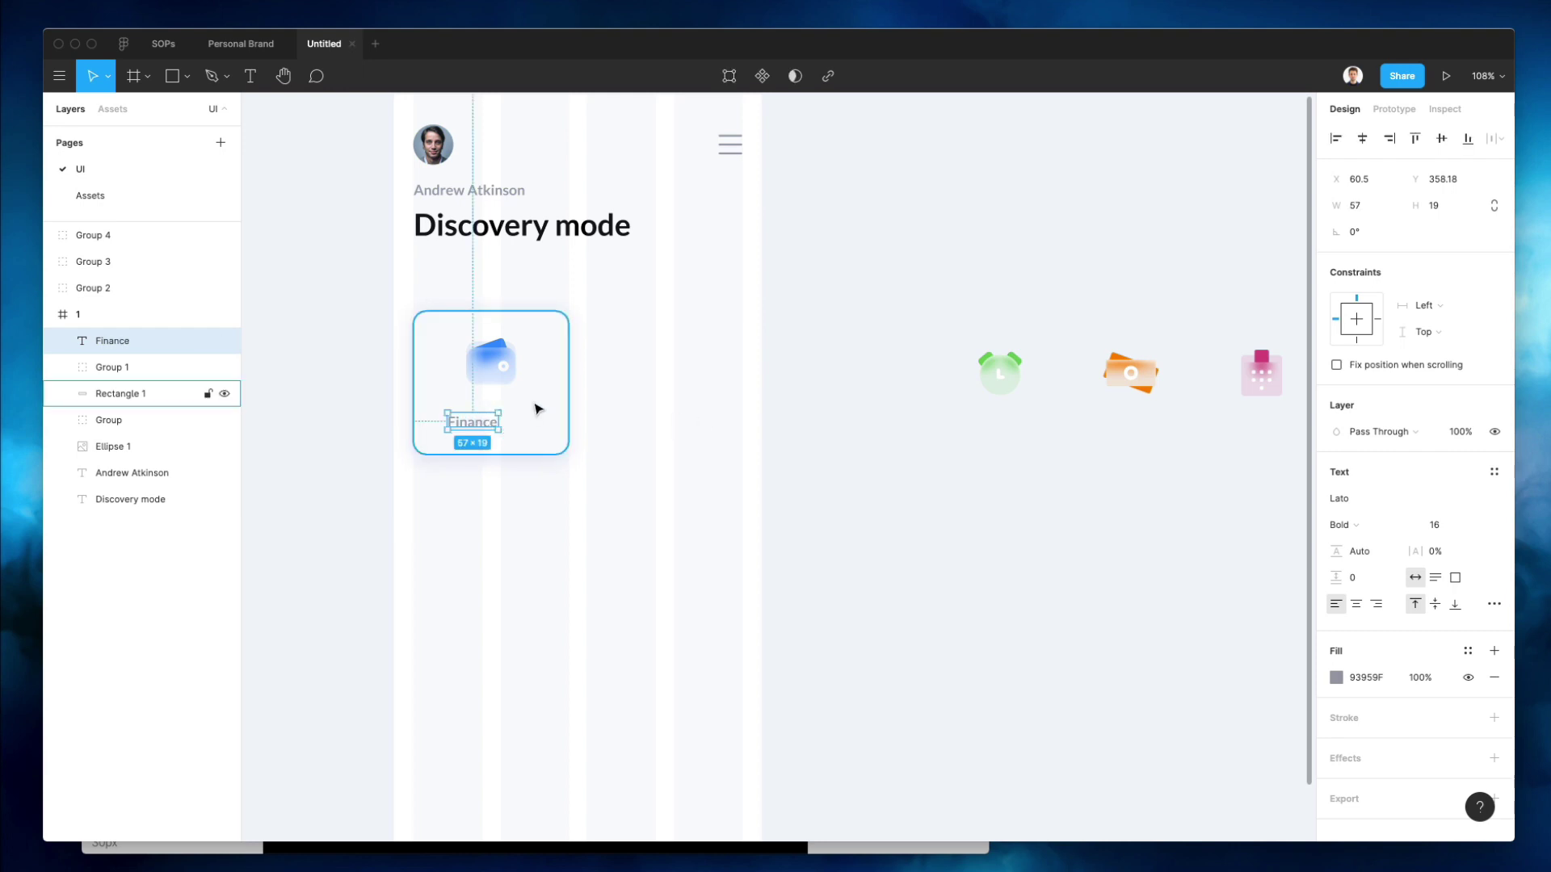
click(1362, 138)
click(700, 477)
- Colour the label black, matching the Discovery mode heading, and nudge it up under the icon
click(481, 424)
key(i)
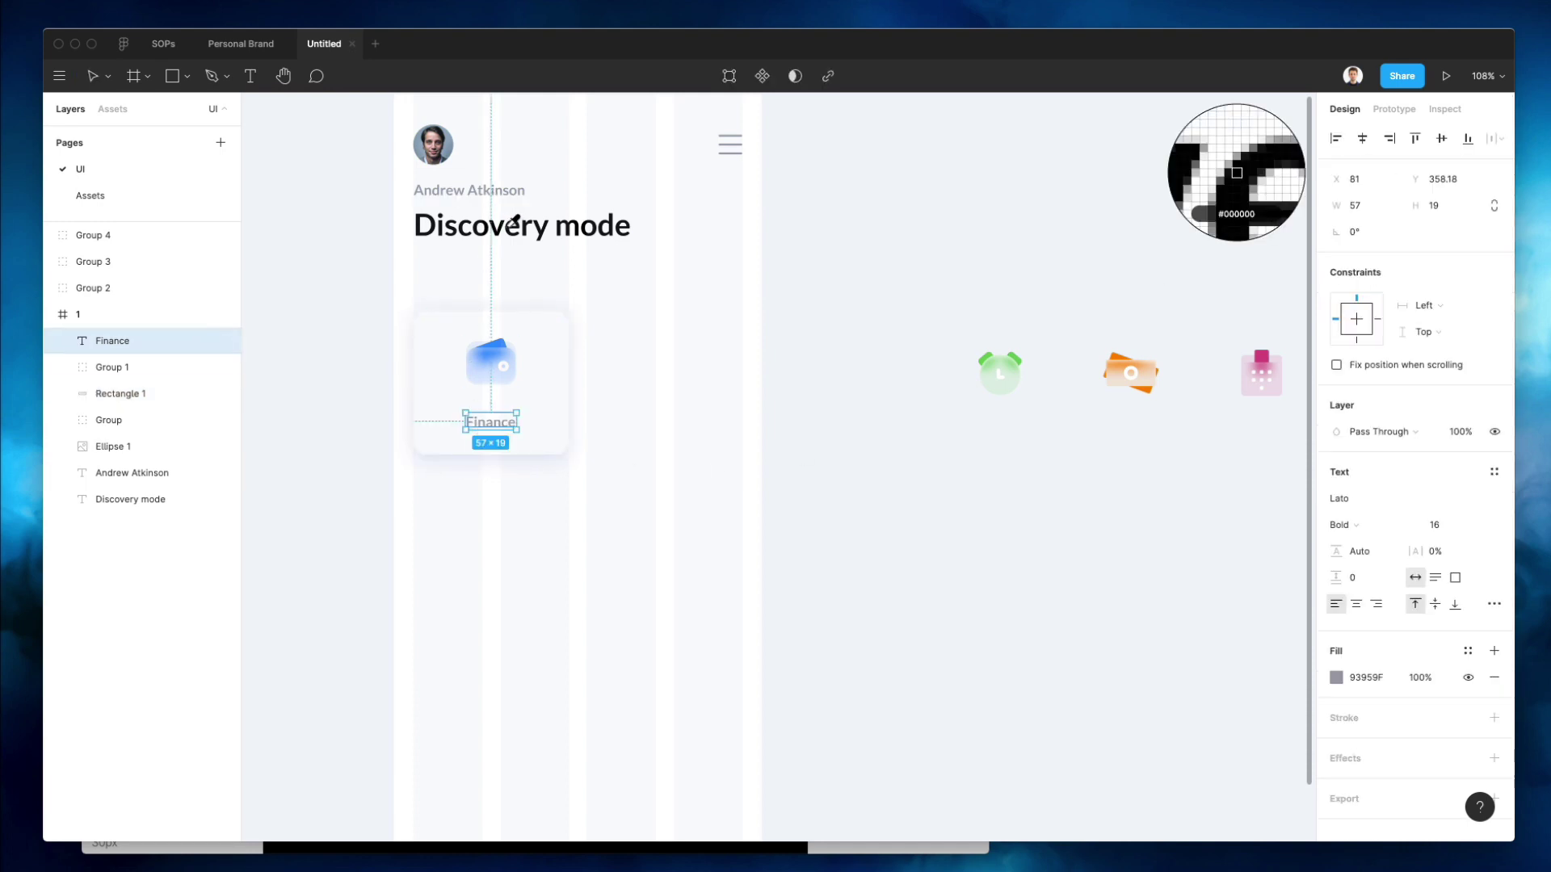
click(509, 223)
key(Escape)
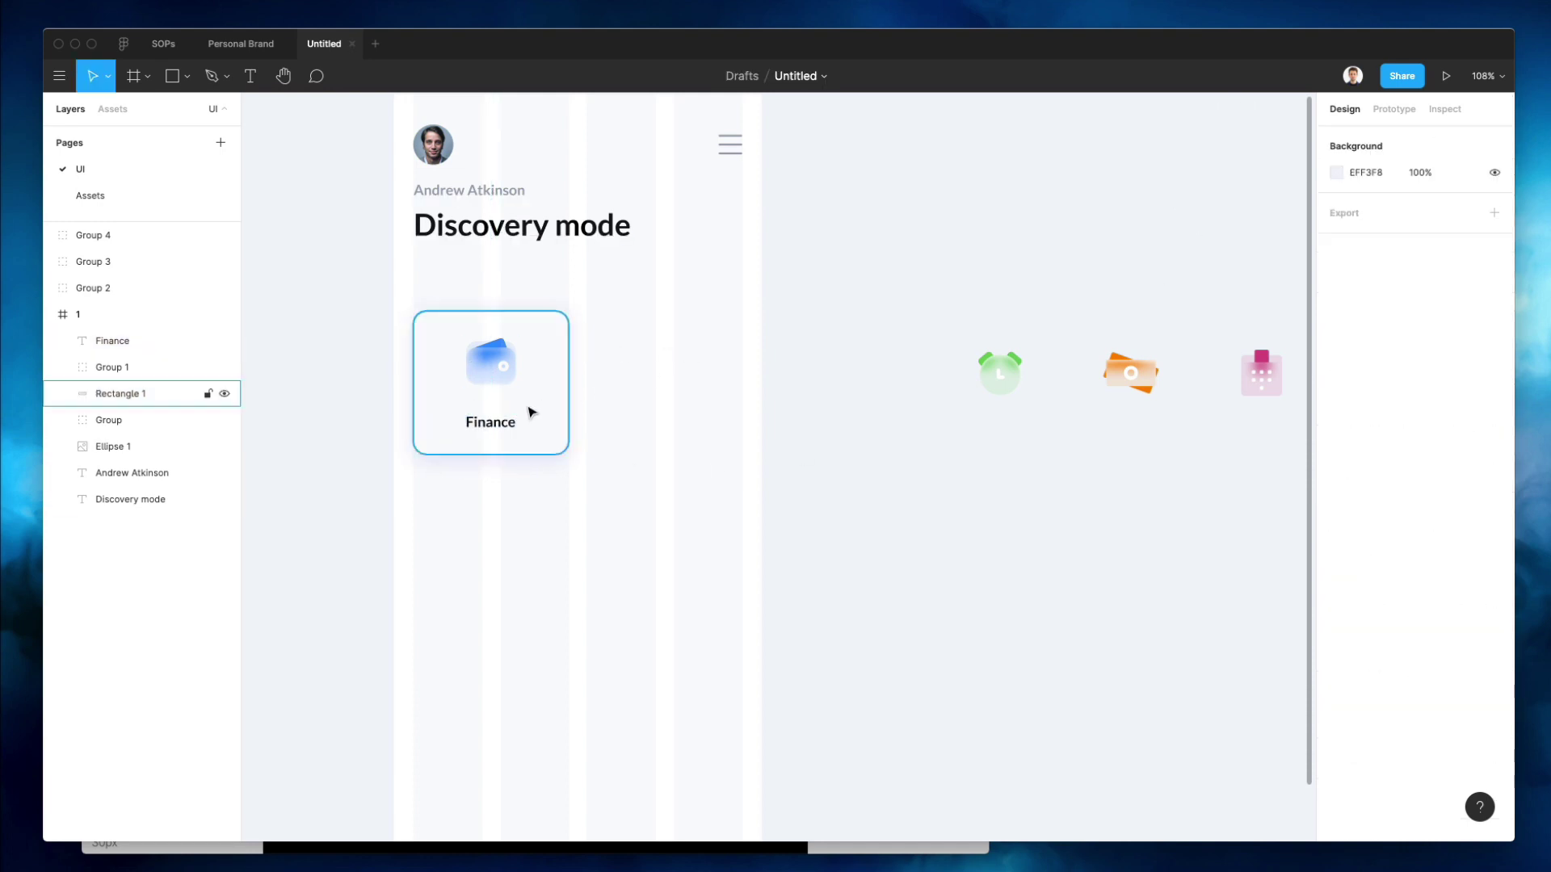
click(494, 424)
drag(494, 424, 494, 418)
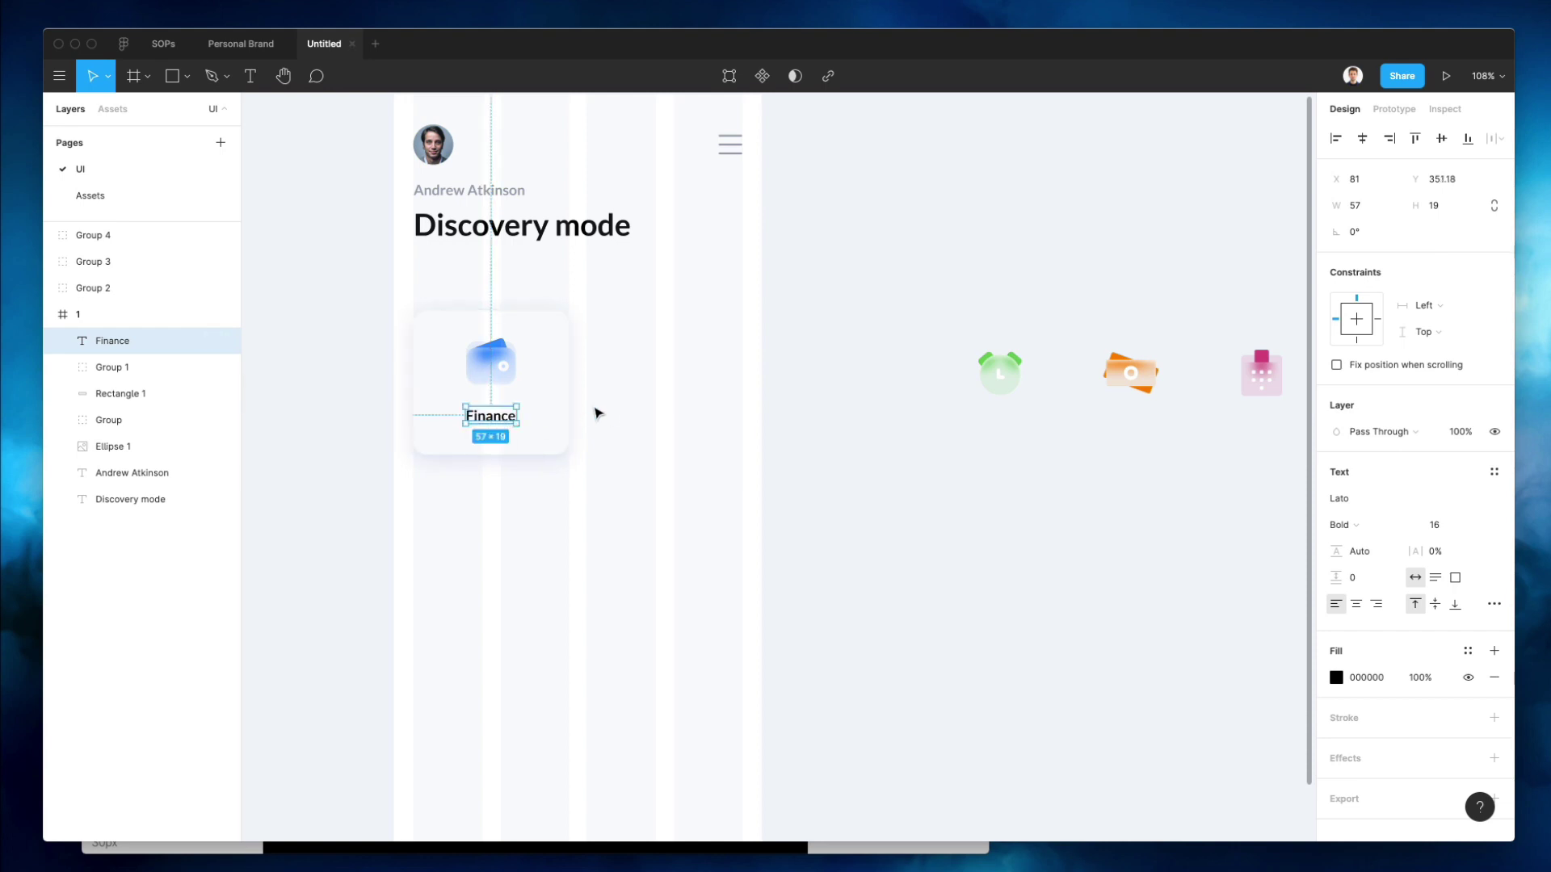
click(606, 415)
click(509, 444)
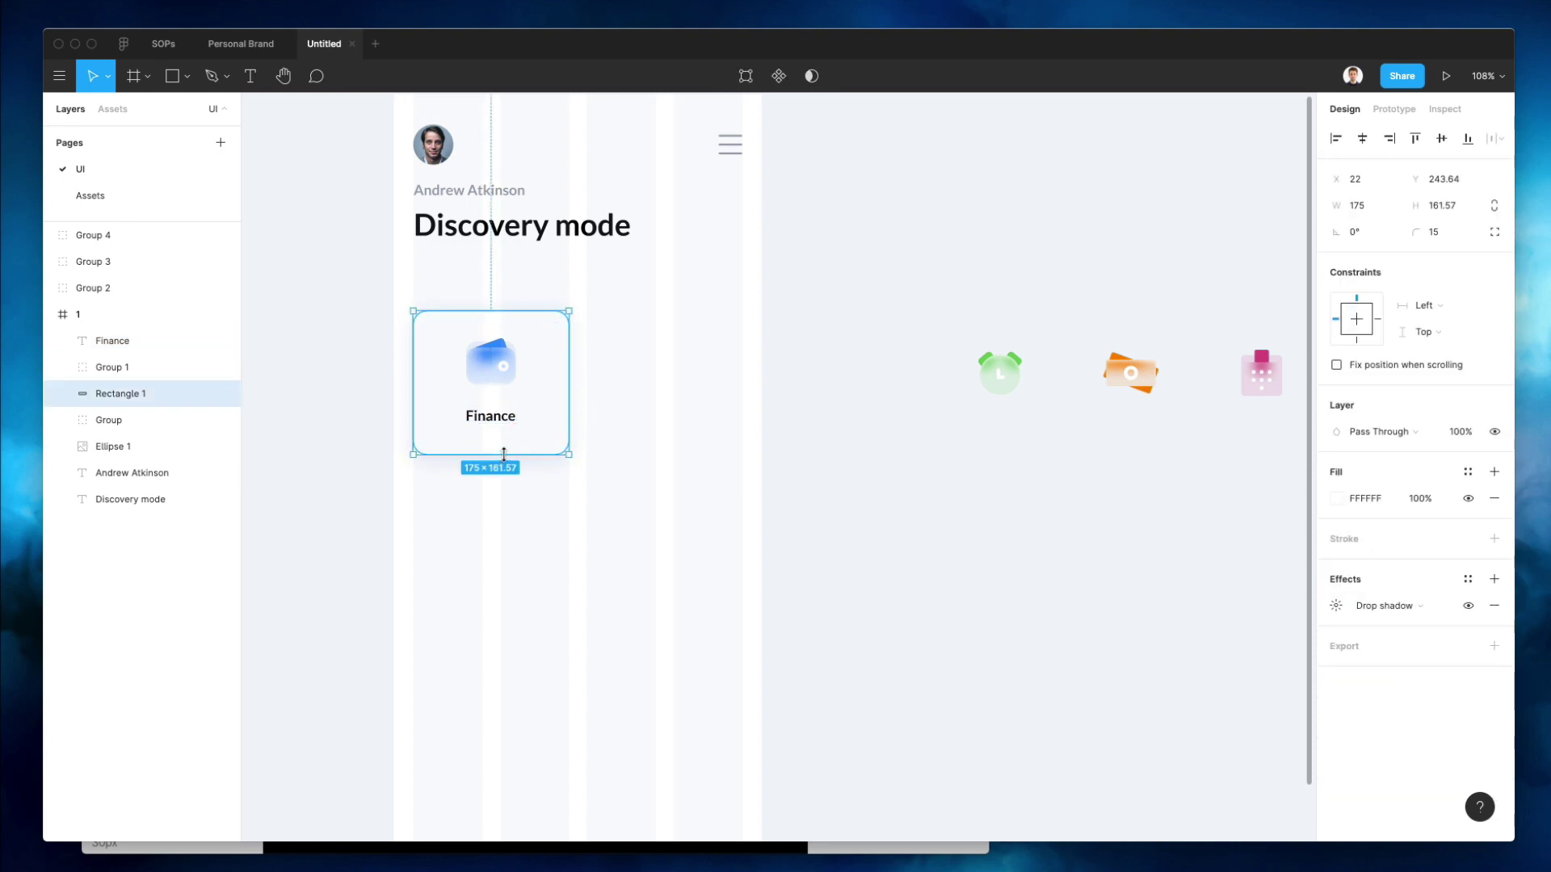
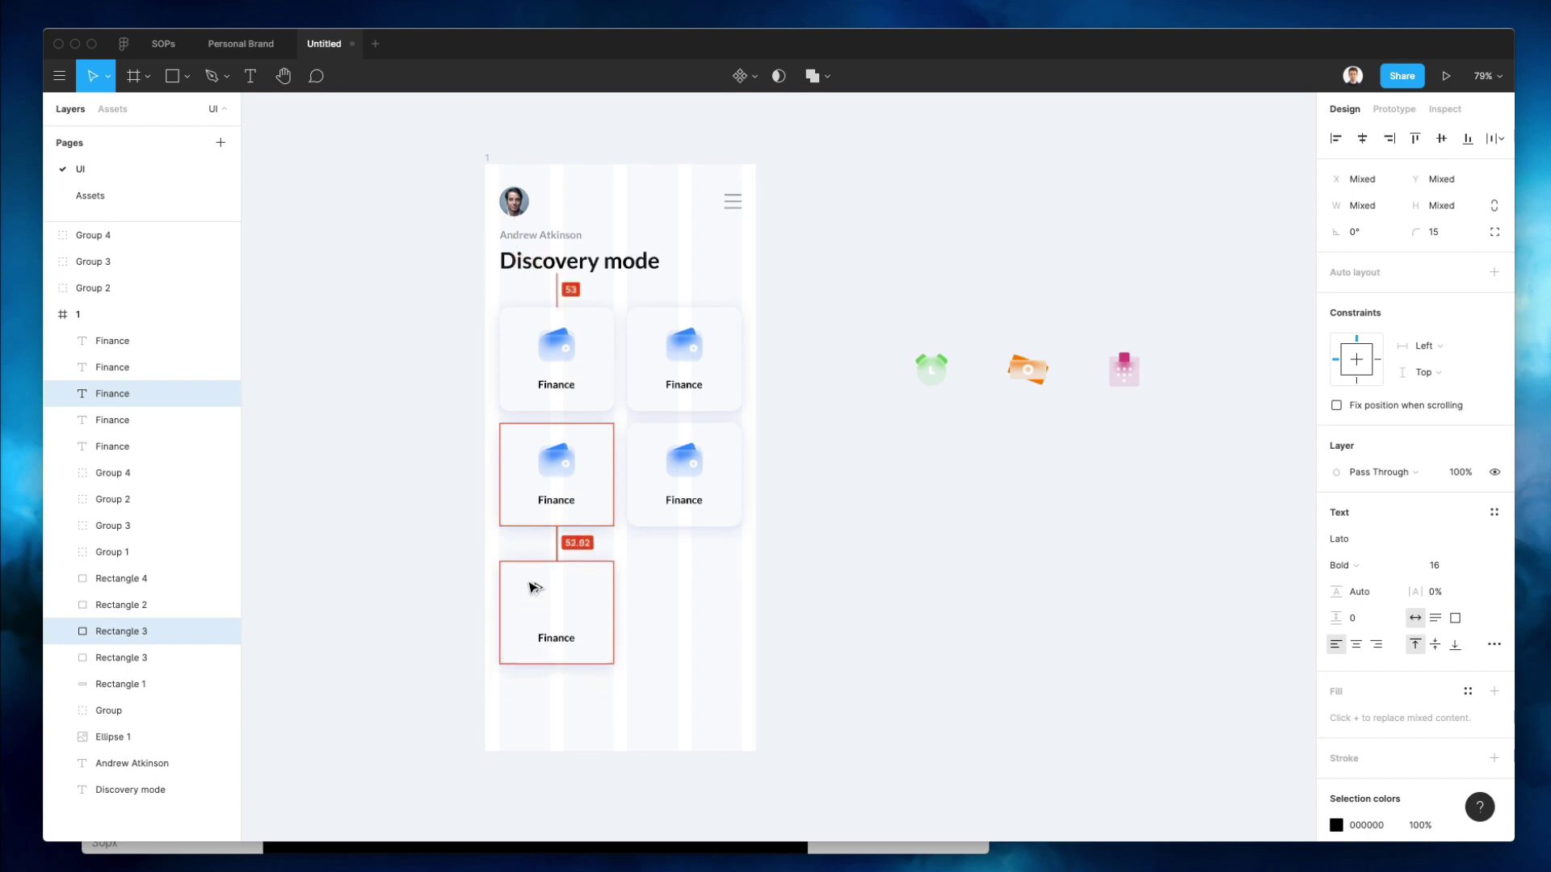
- On the Assets page, select the Facebook icon and zoom in on the four Alexander Shatov icons
key(Escape)
scroll(554, 620, up, 3)
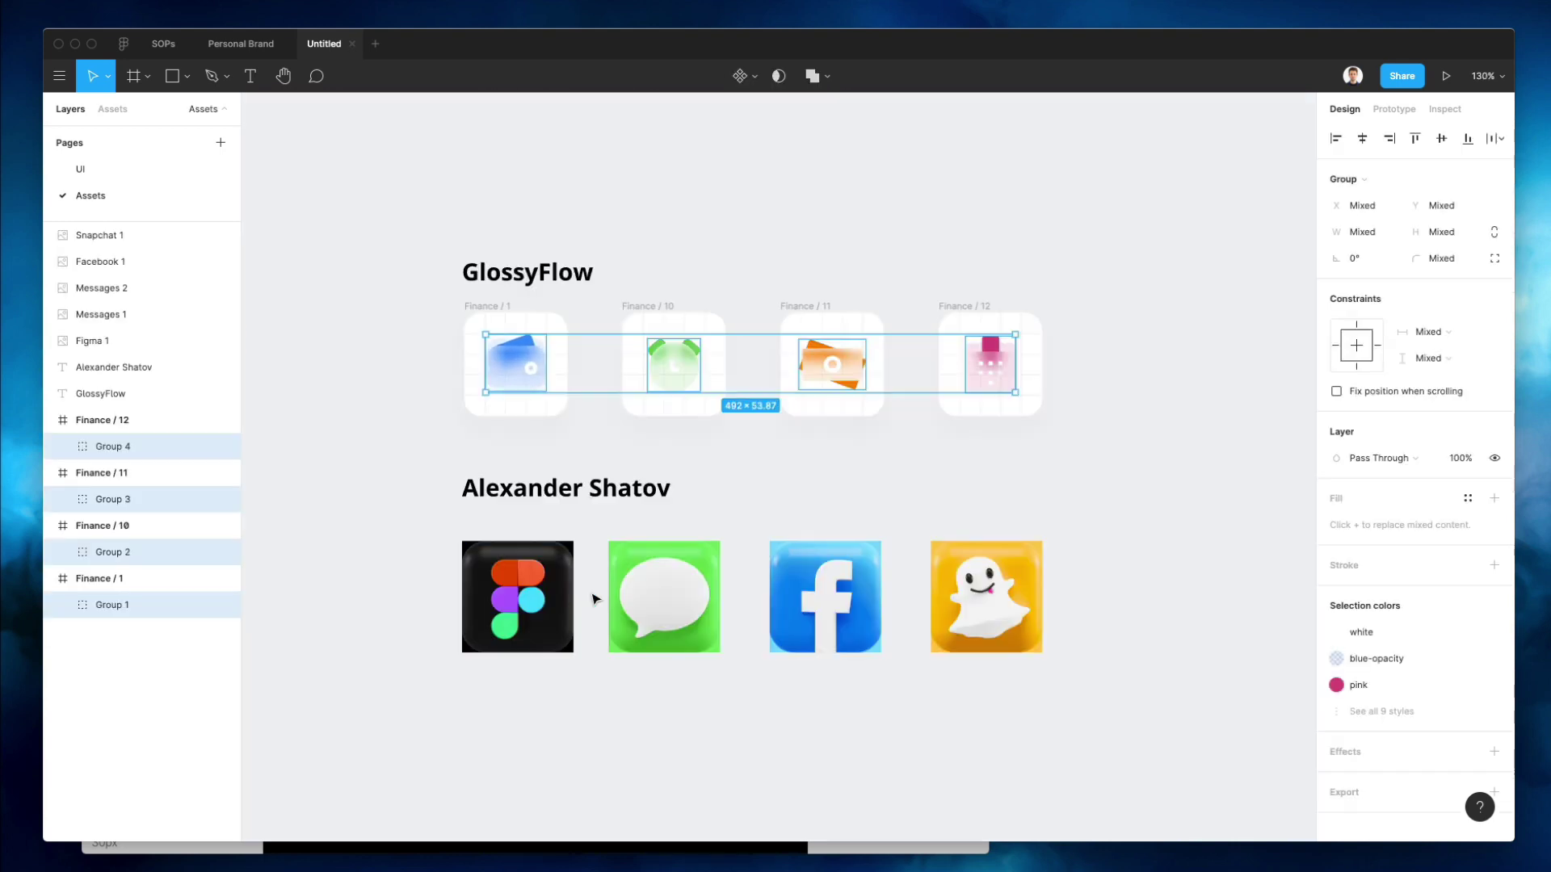
click(818, 586)
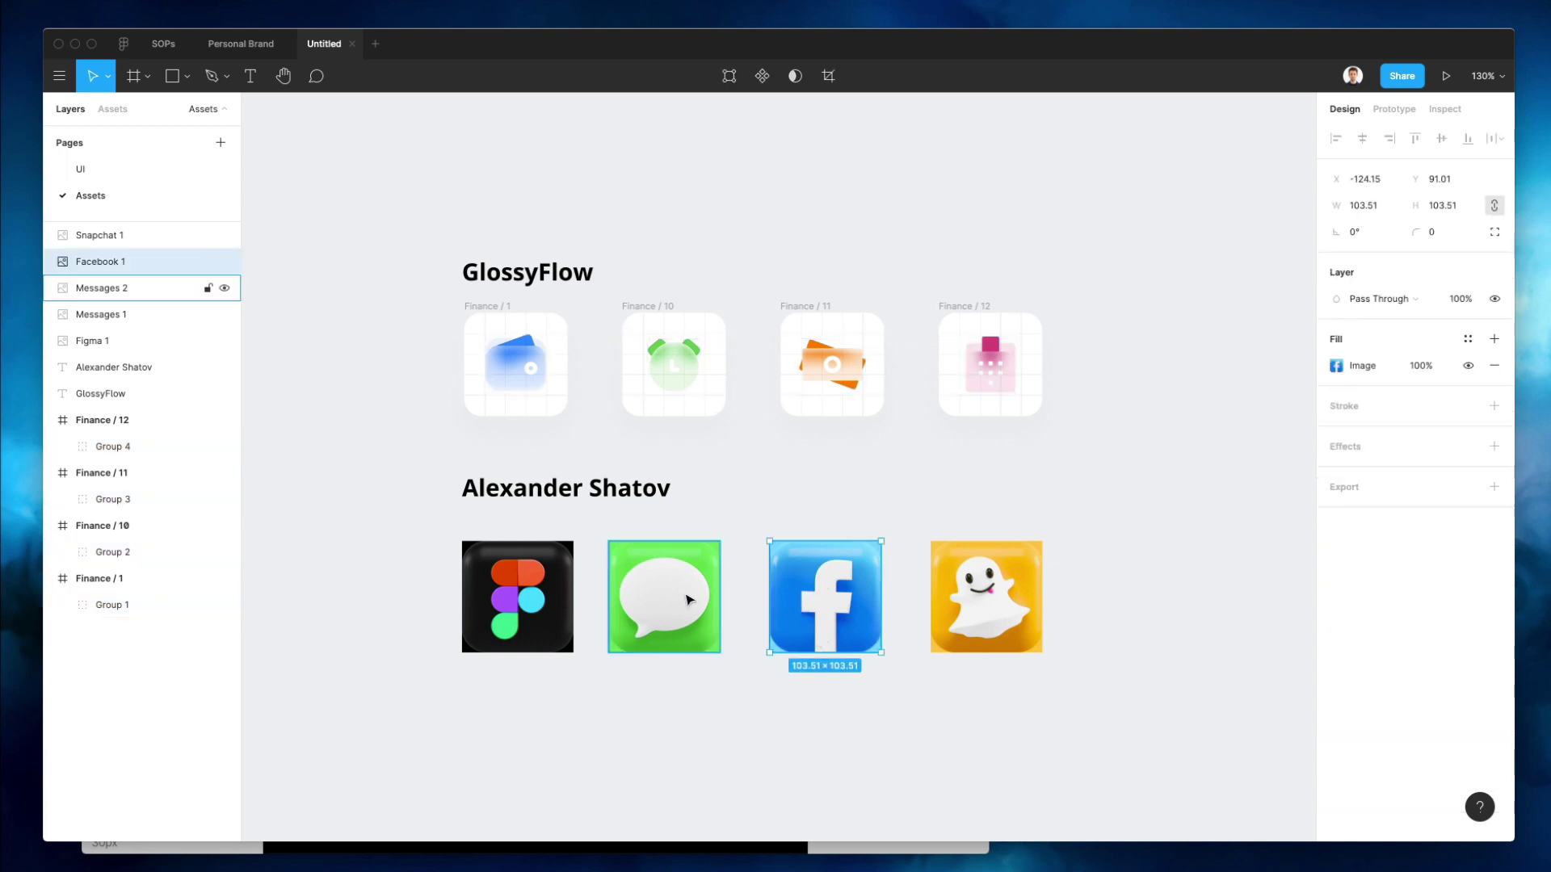
scroll(687, 599, up, 5)
scroll(671, 517, down, 2)
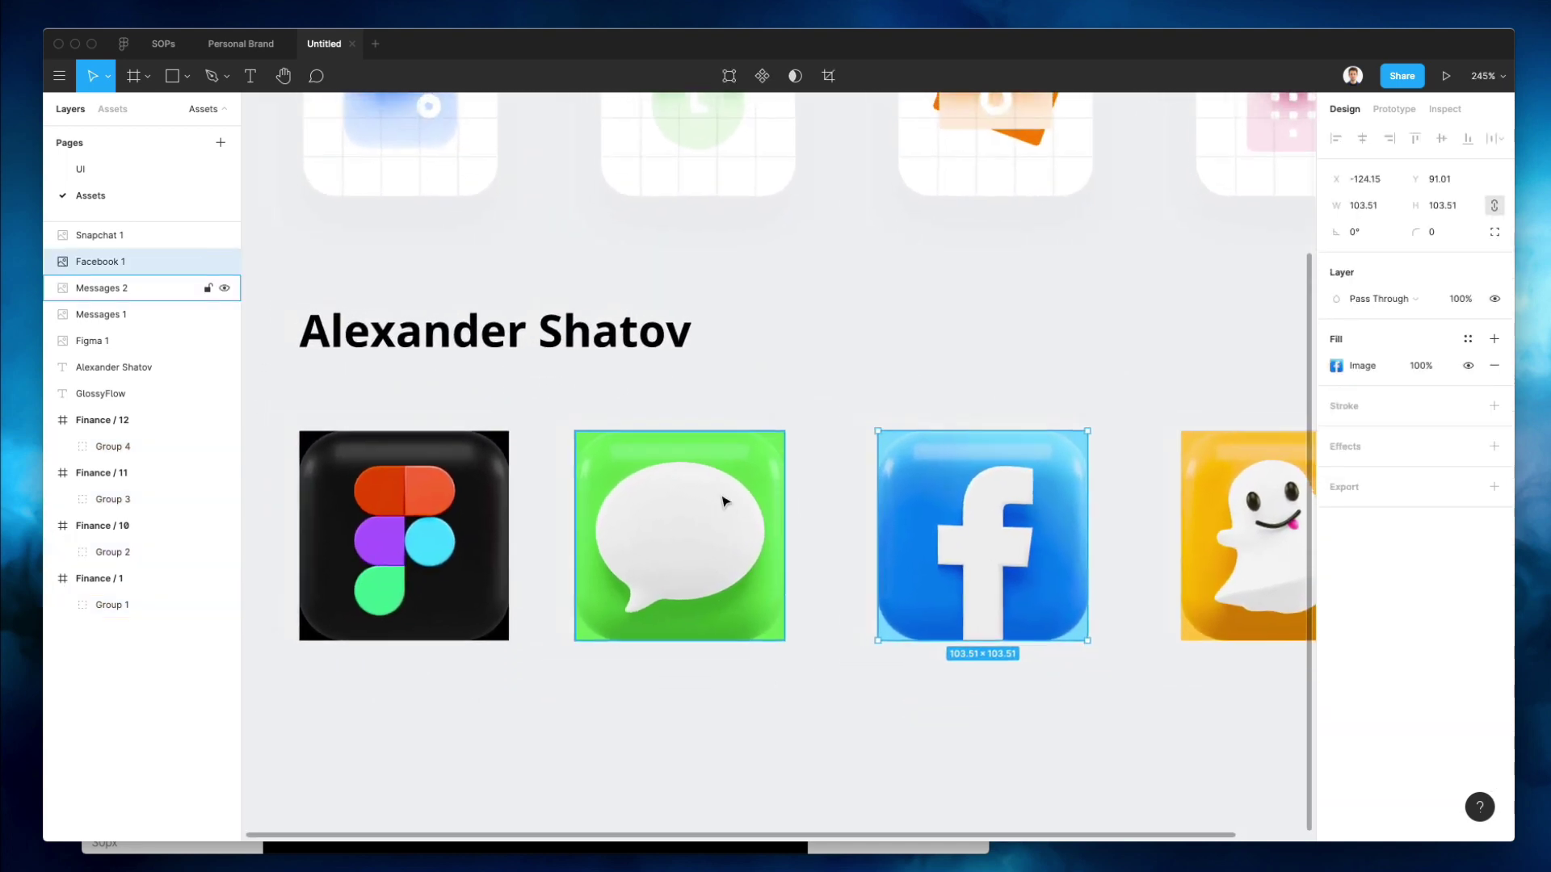
scroll(793, 439, up, 5)
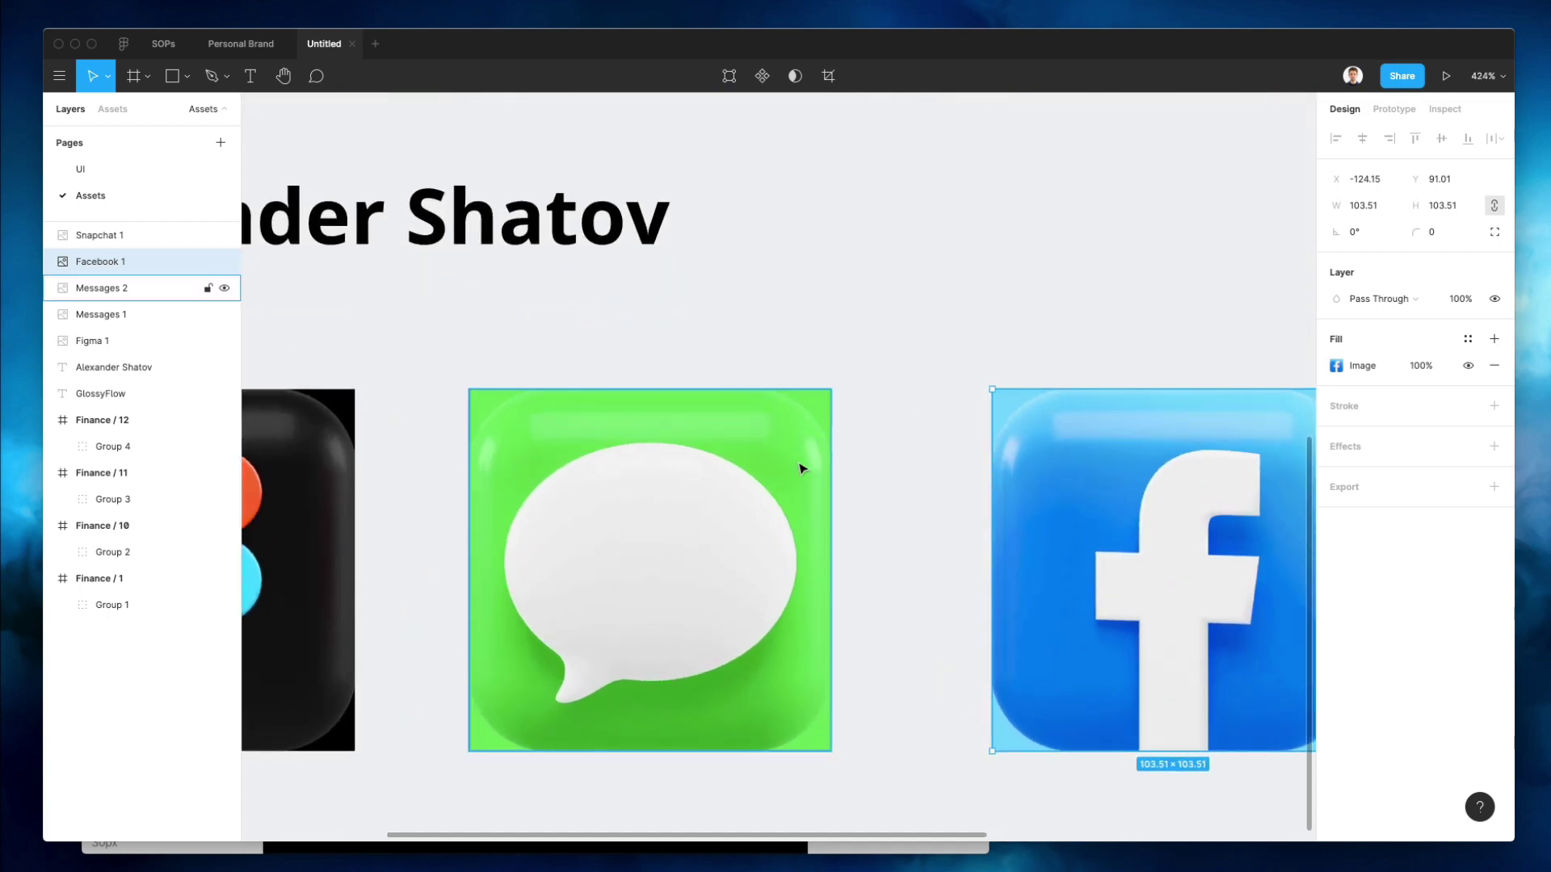
scroll(803, 462, down, 3)
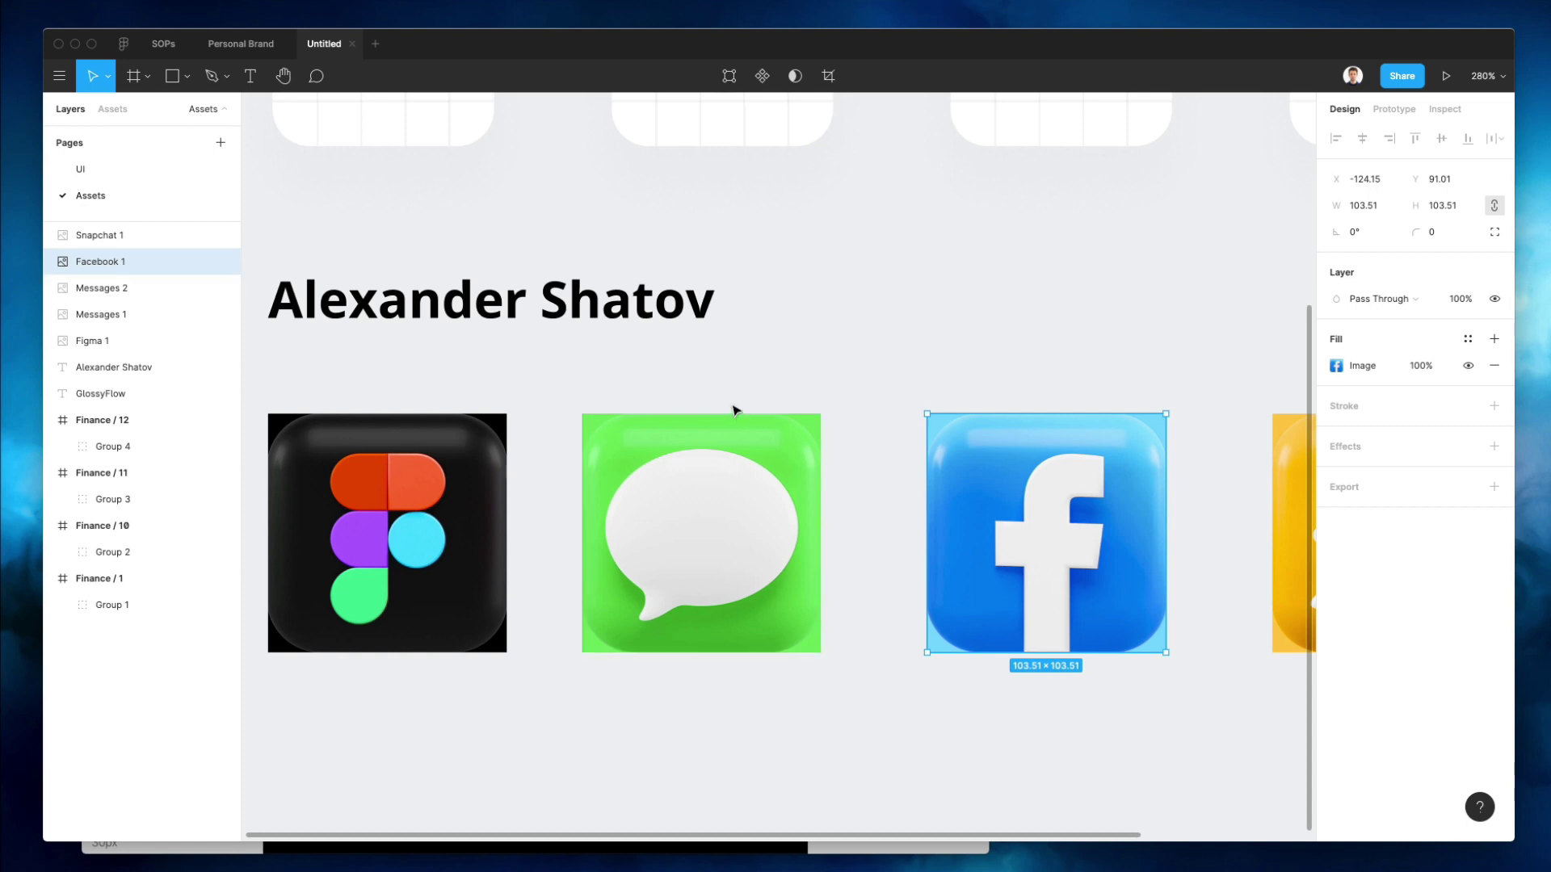
- Draw a square over the Figma icon with 50% opacity and a corner radius of 22
key(r)
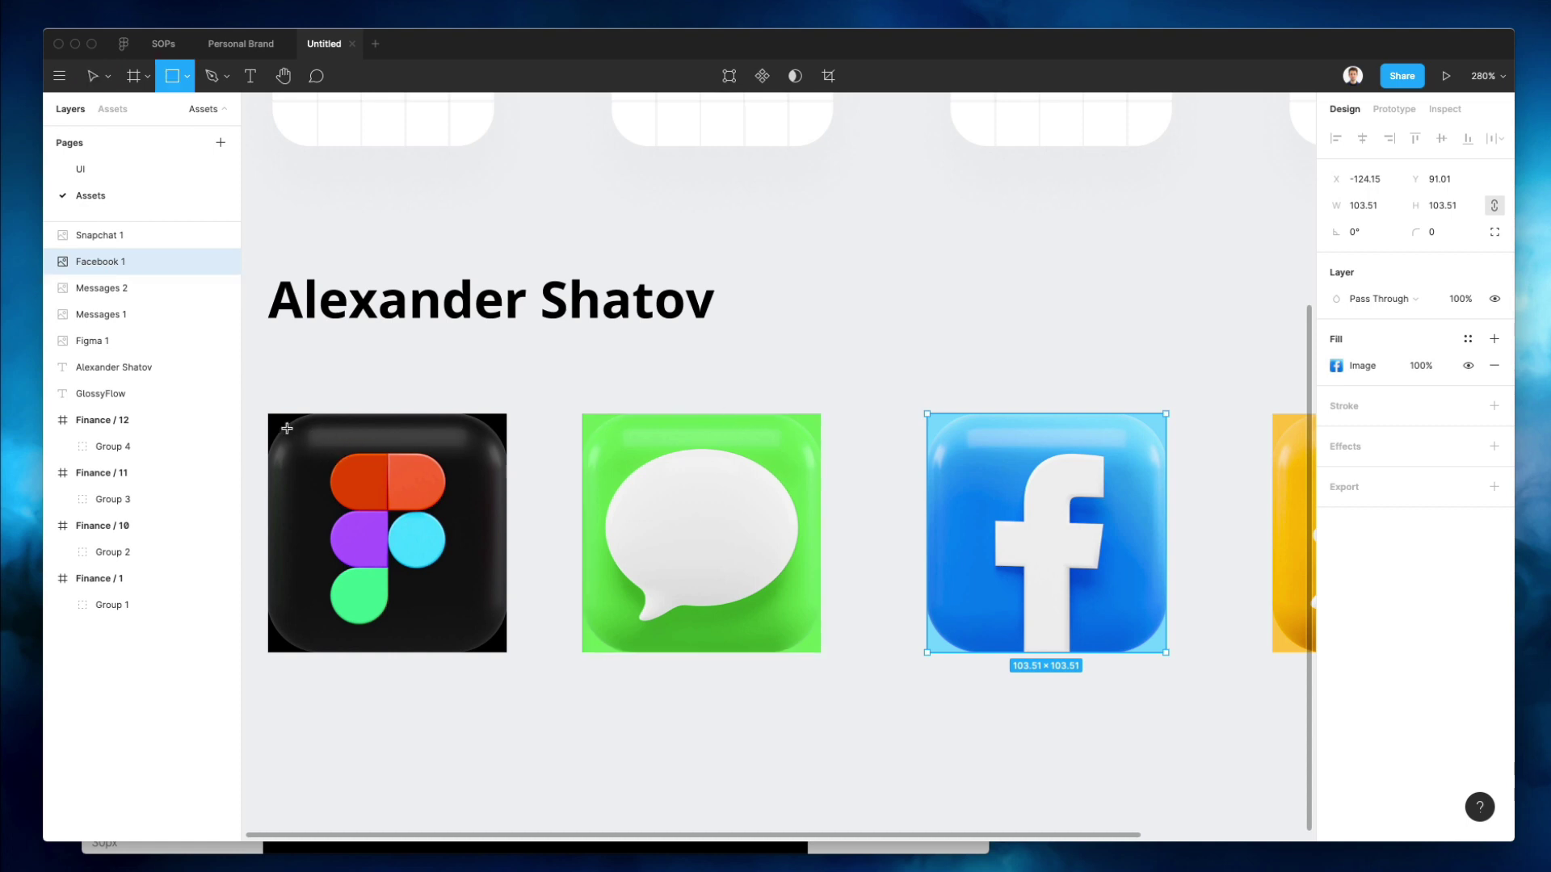
drag(268, 415, 507, 647)
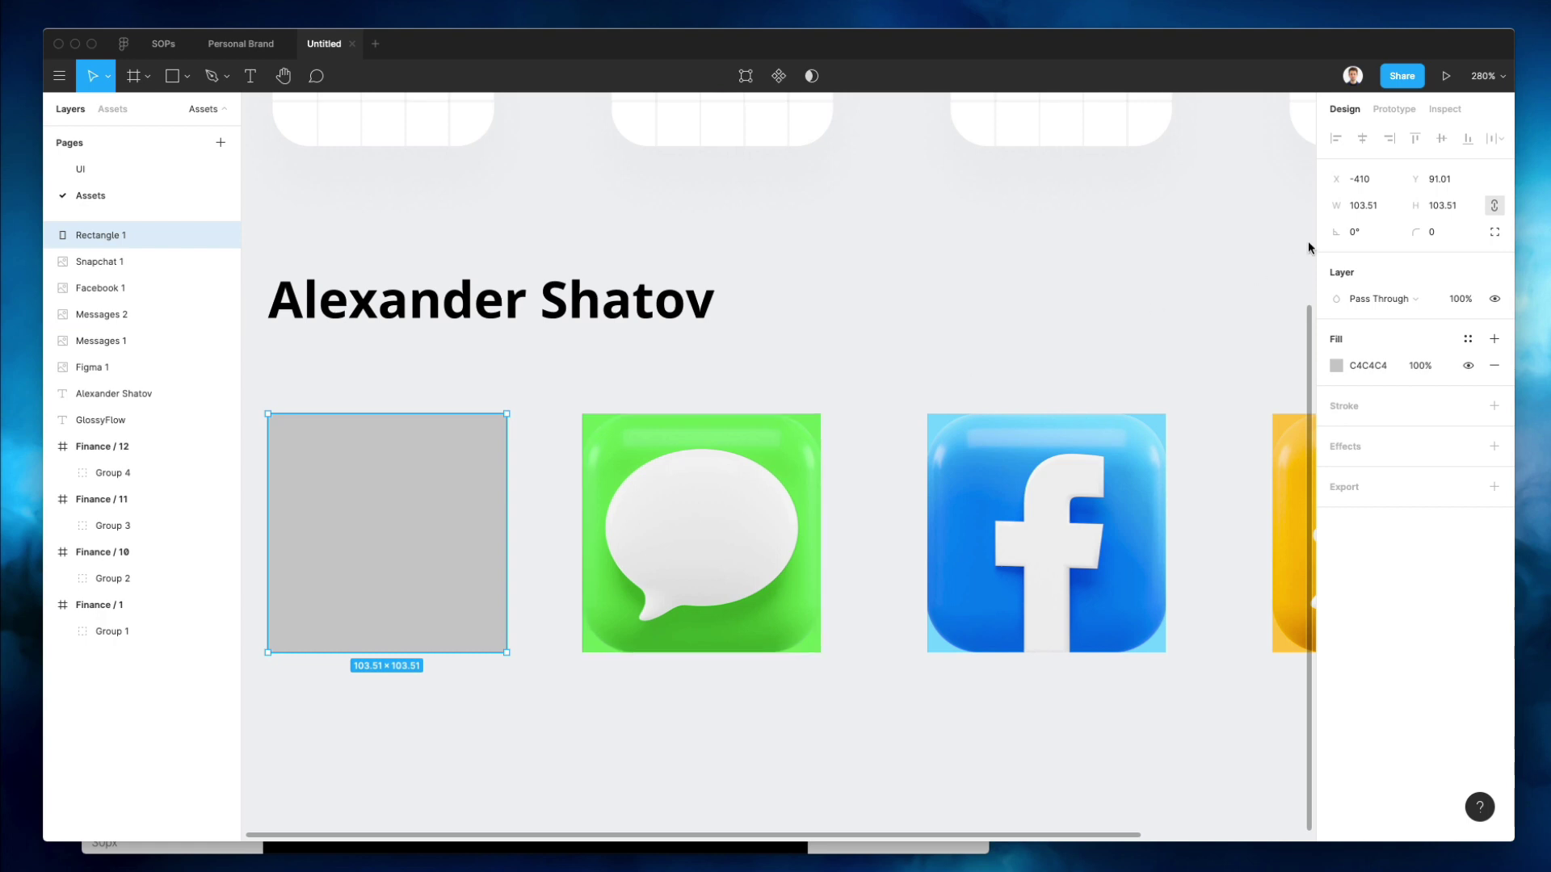
key(5)
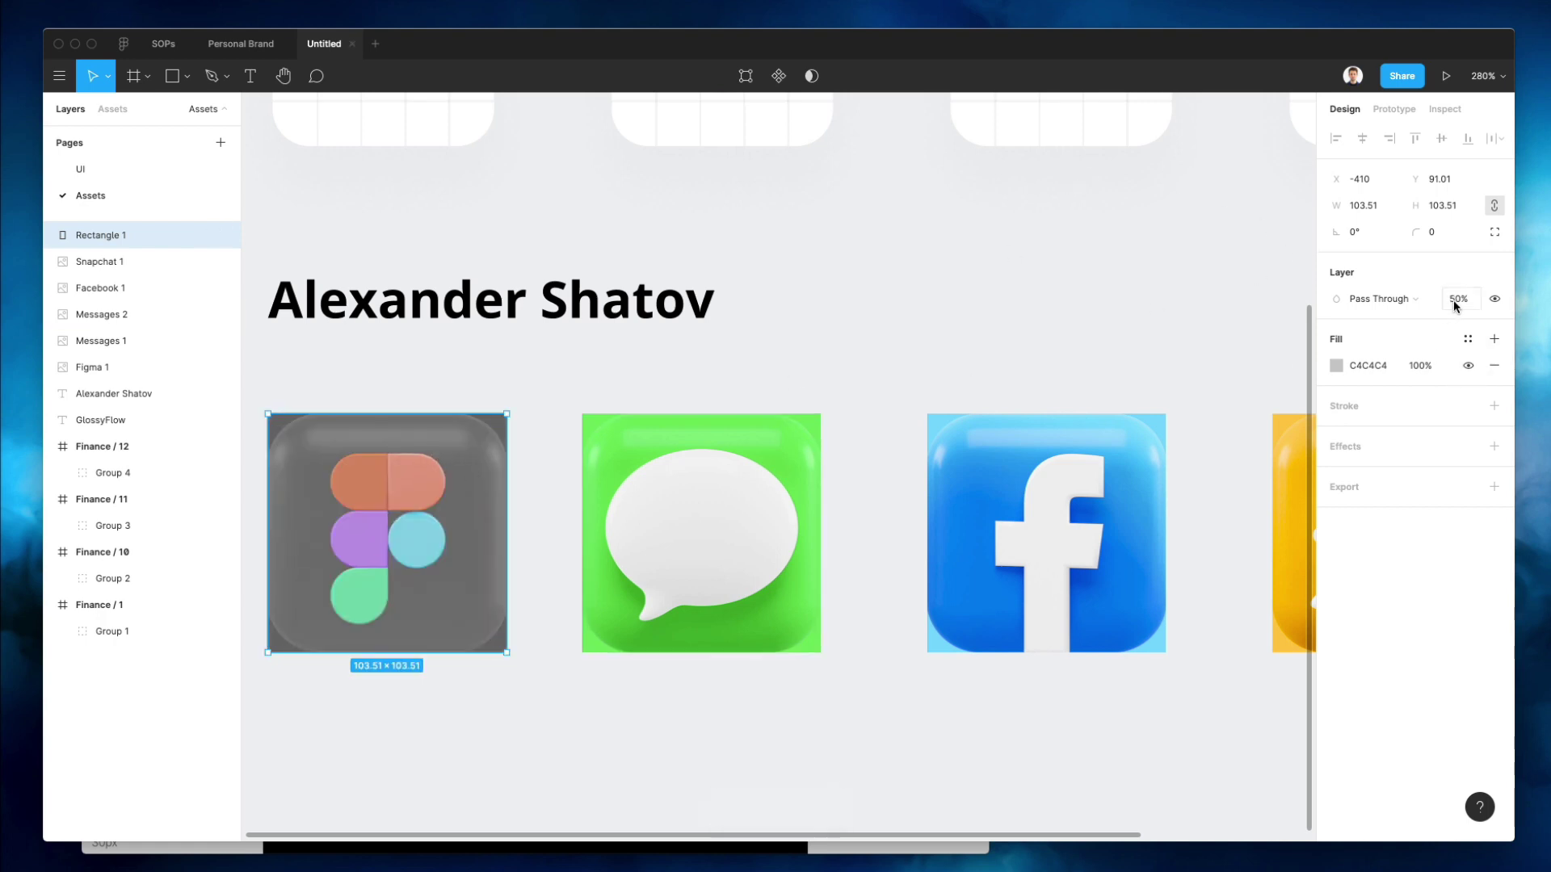
drag(1412, 240, 301, 221)
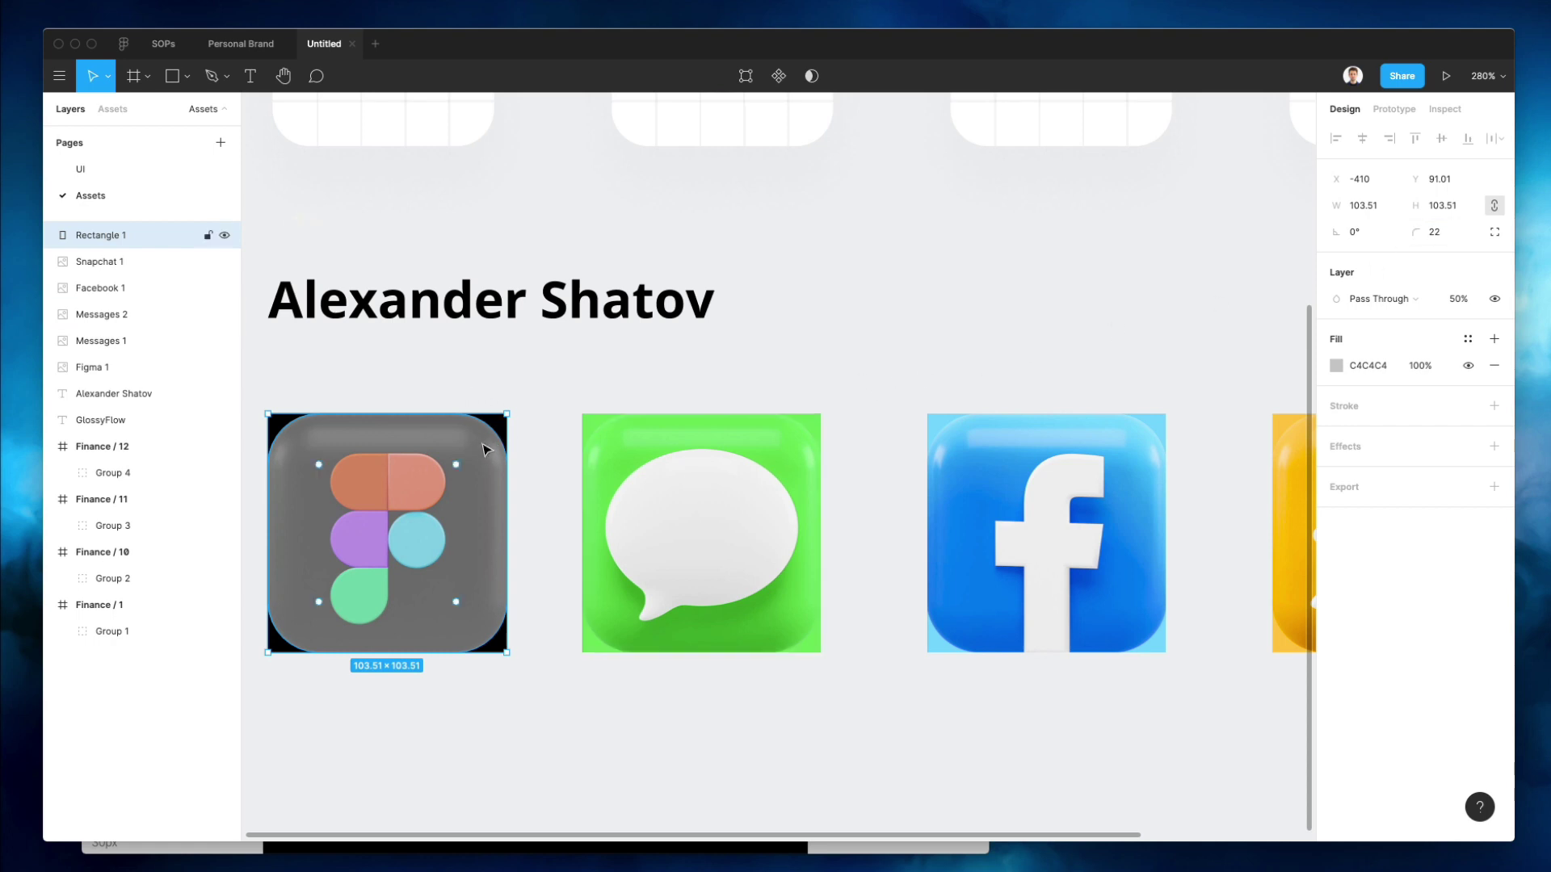
- Duplicate the rounded square onto the Messages, Facebook and Snapchat icons
alt+drag(370, 430, 737, 505)
key(super+d)
key(super+d)
scroll(694, 502, right, 3)
drag(964, 477, 1028, 477)
scroll(1027, 477, down, 2)
scroll(1027, 471, down, 2)
key(Escape)
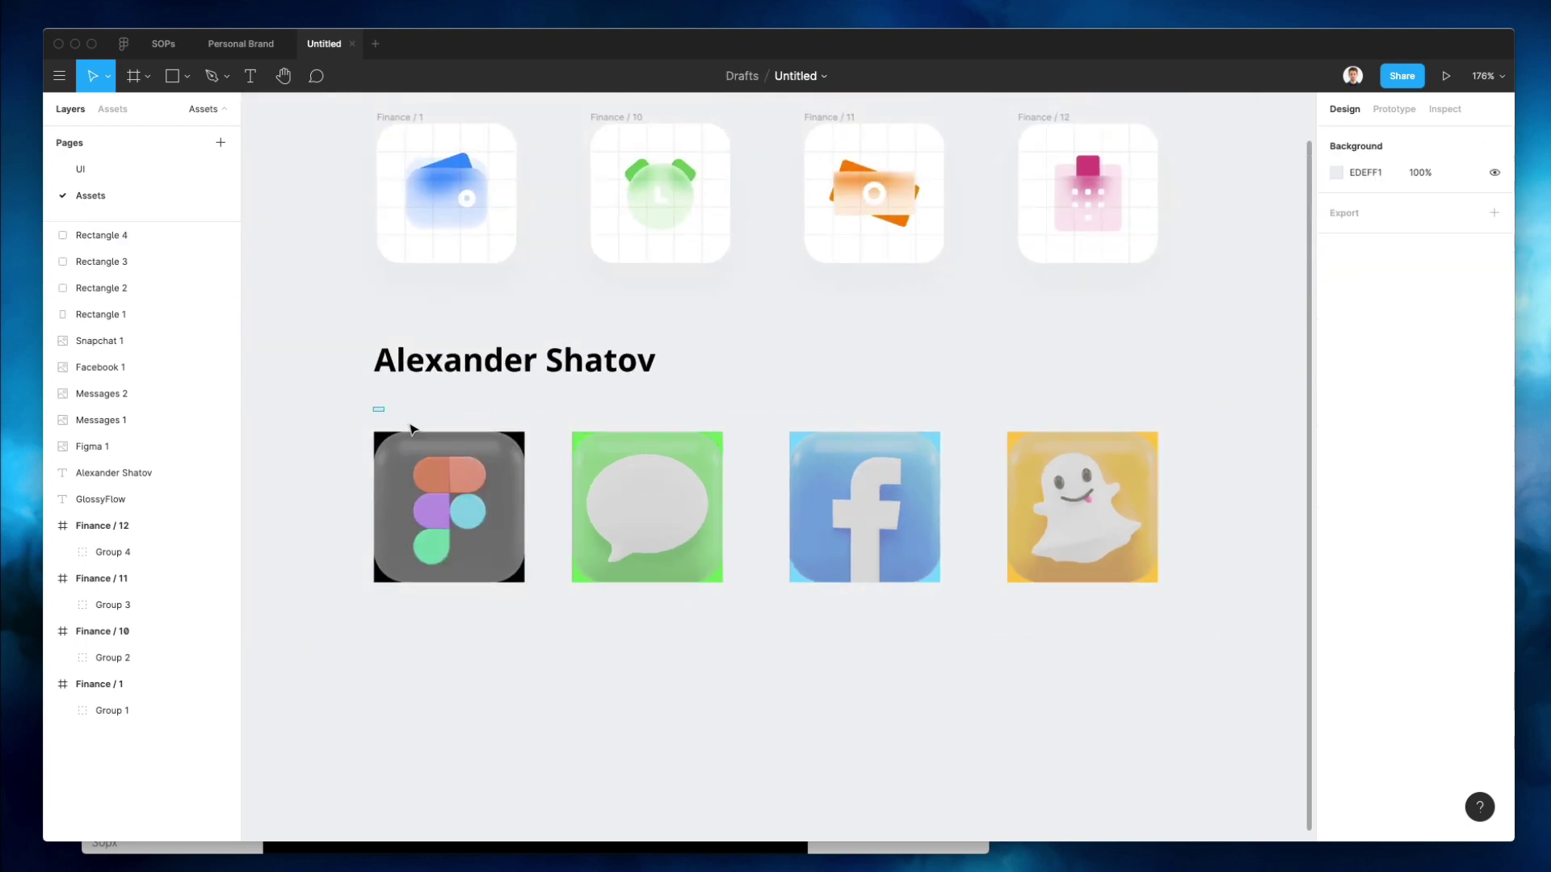
- Bring the Figma, Messages, Facebook and Snapchat icons above their grey squares
click(380, 440)
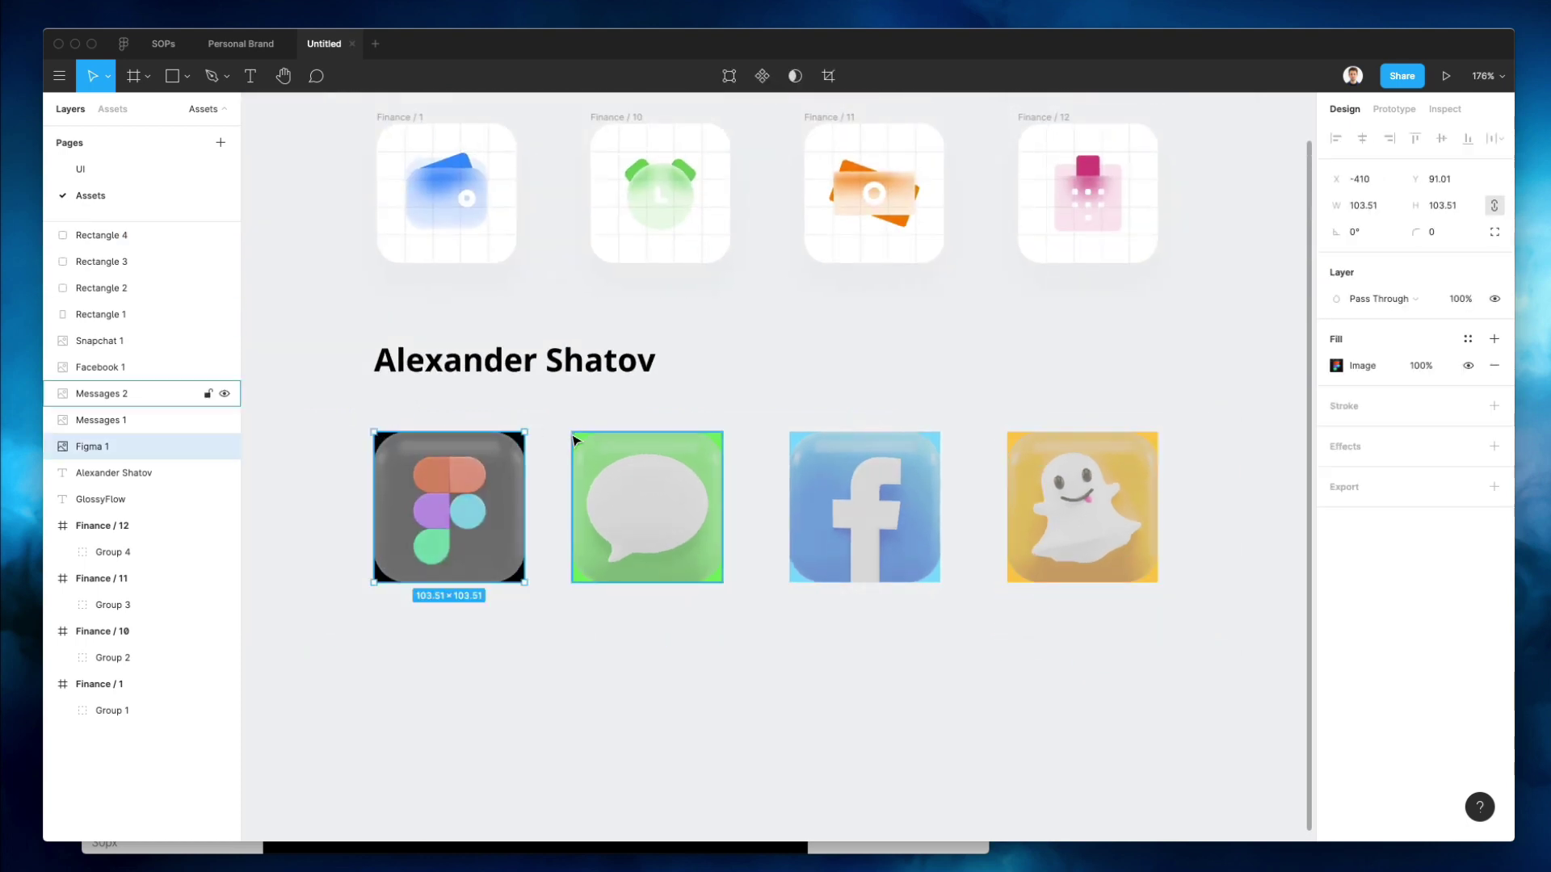
shift+click(573, 443)
shift+click(797, 443)
shift+click(1020, 442)
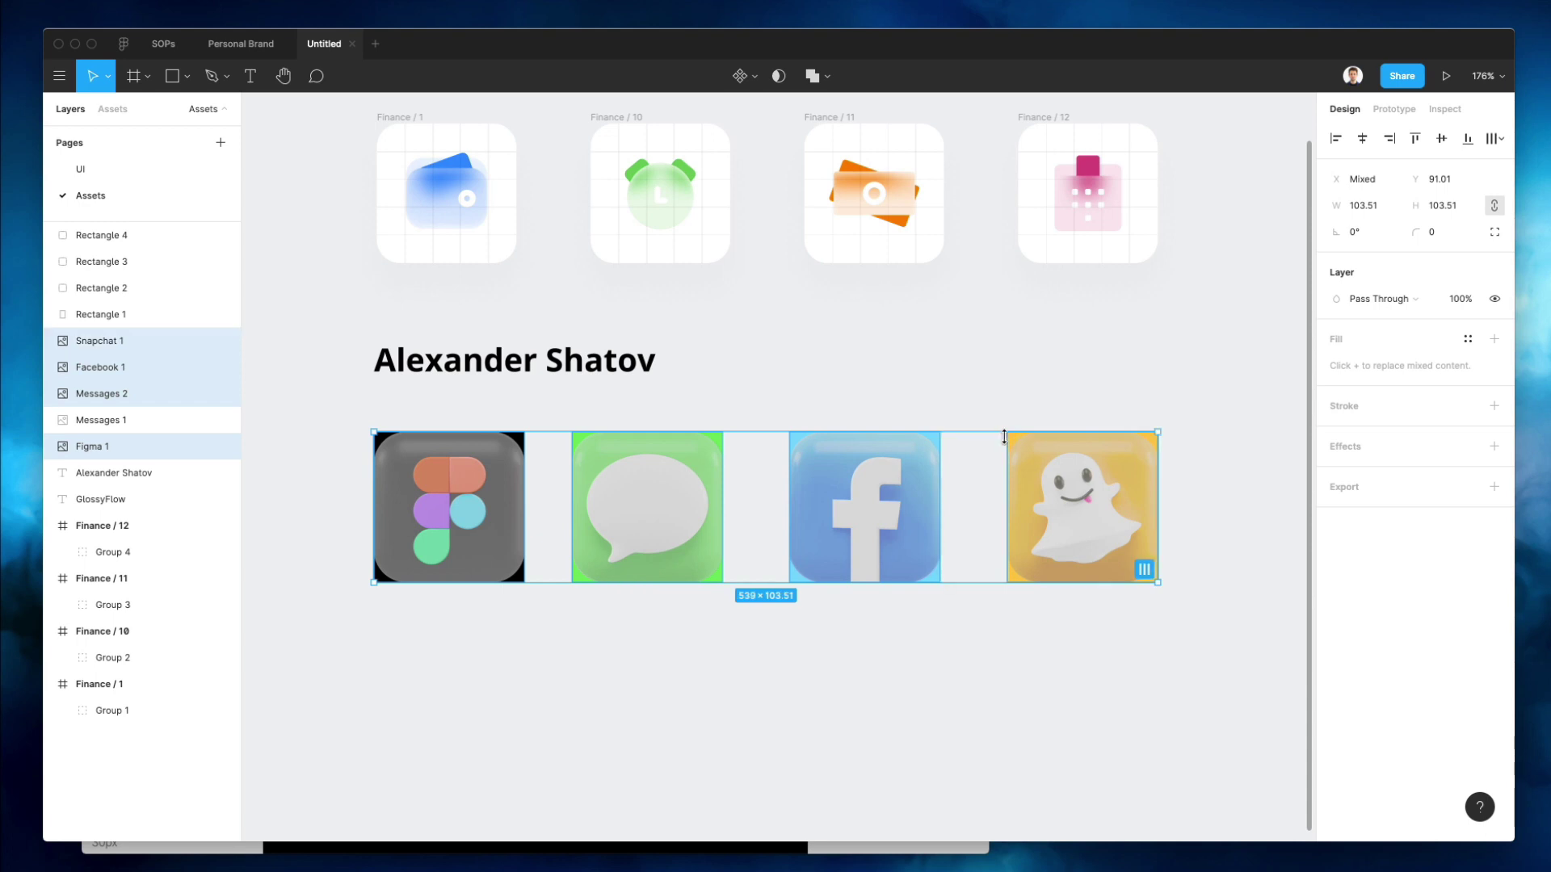
key(bracketright)
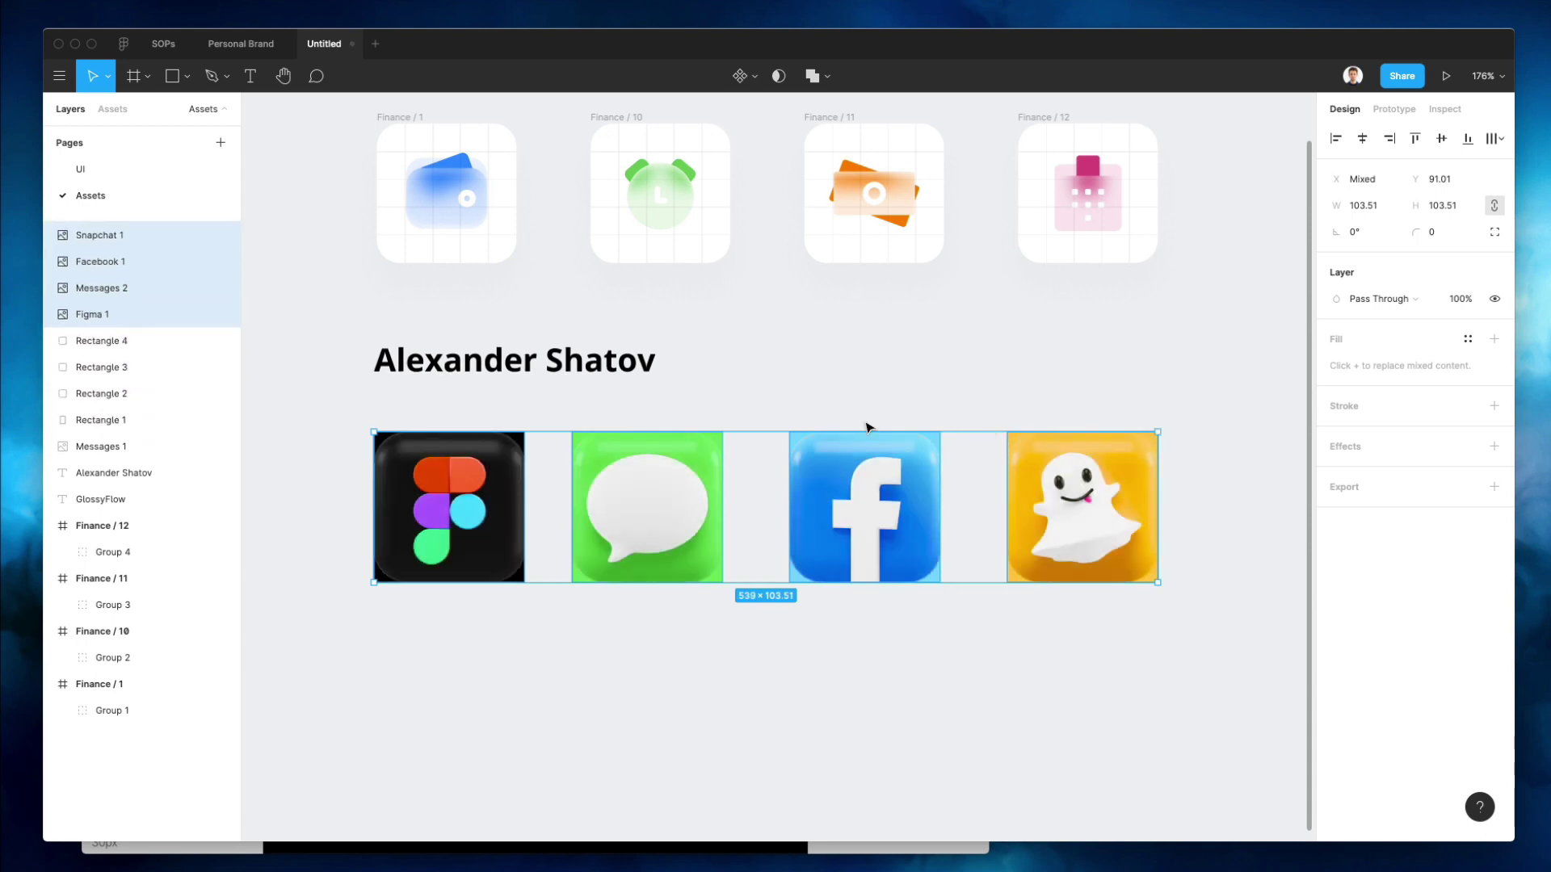
- Mask the Figma icon with its rounded square
click(853, 452)
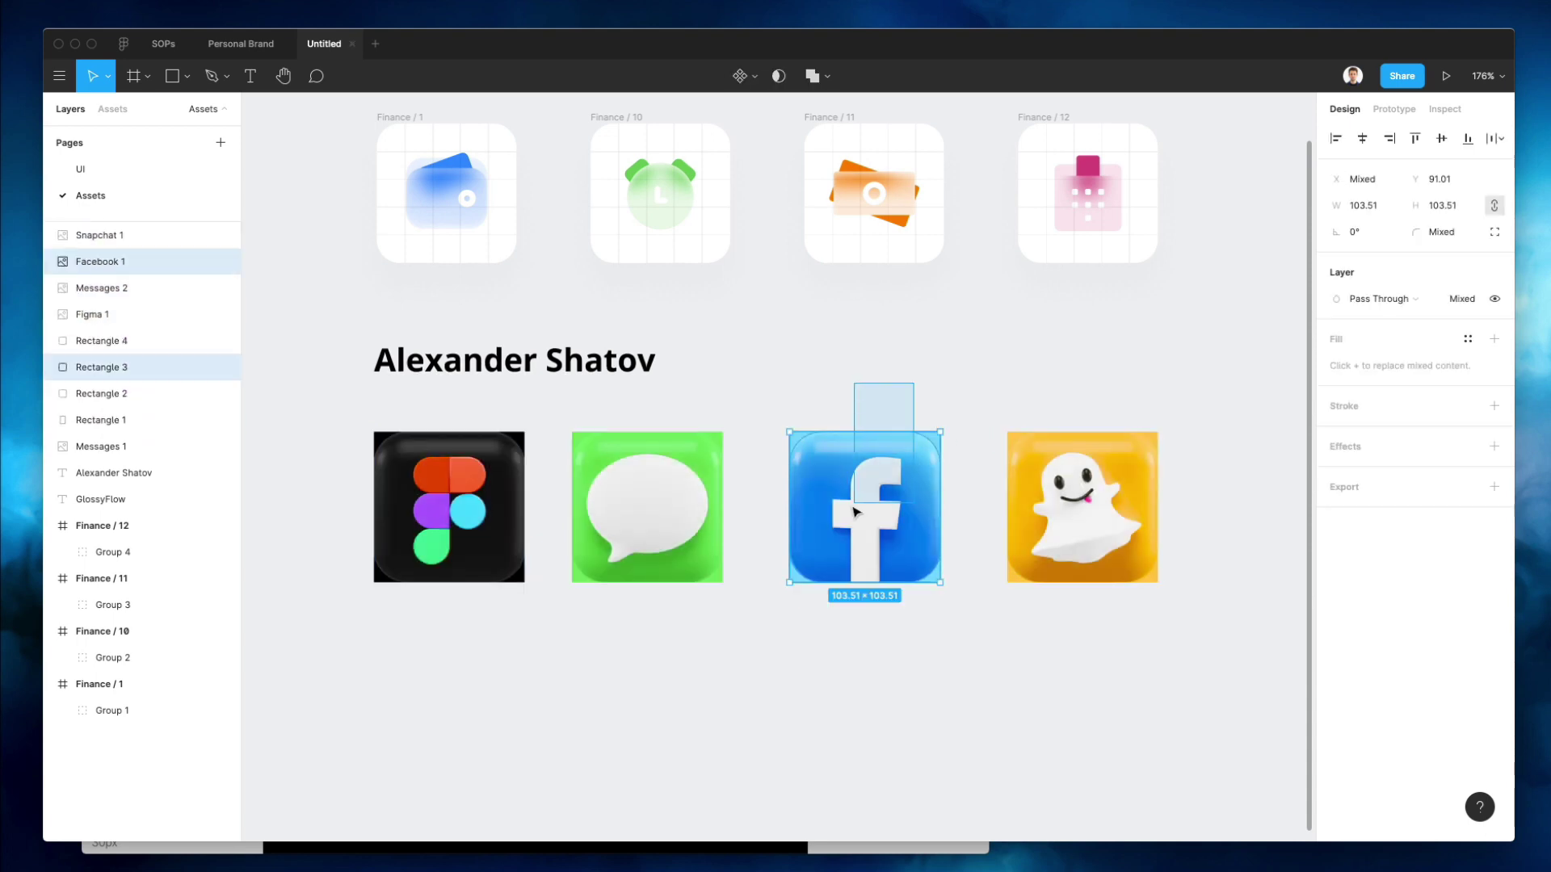
click(379, 442)
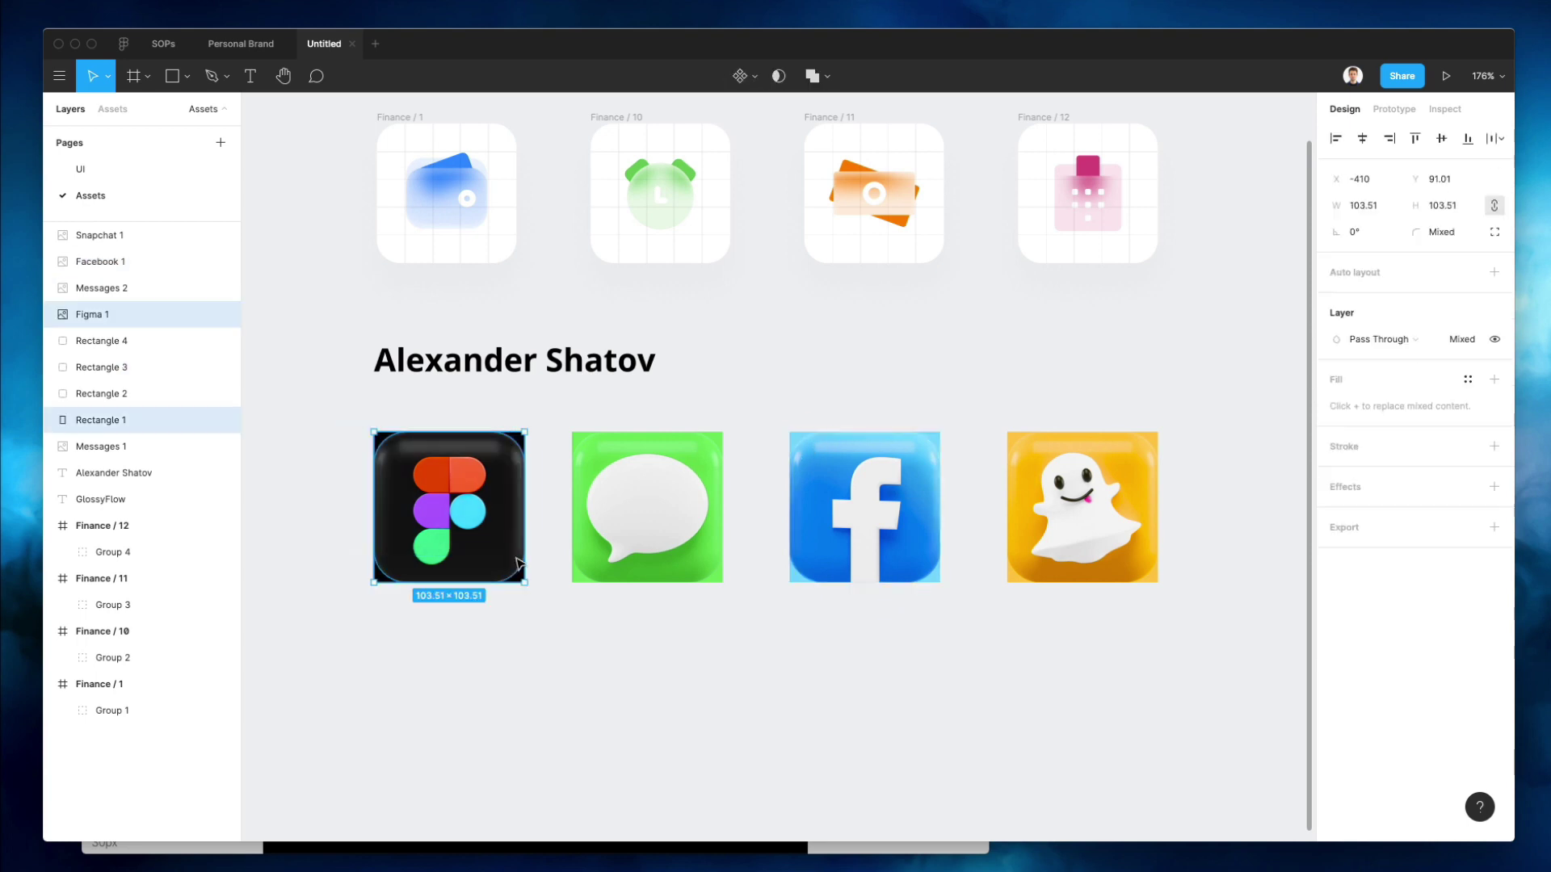
click(779, 83)
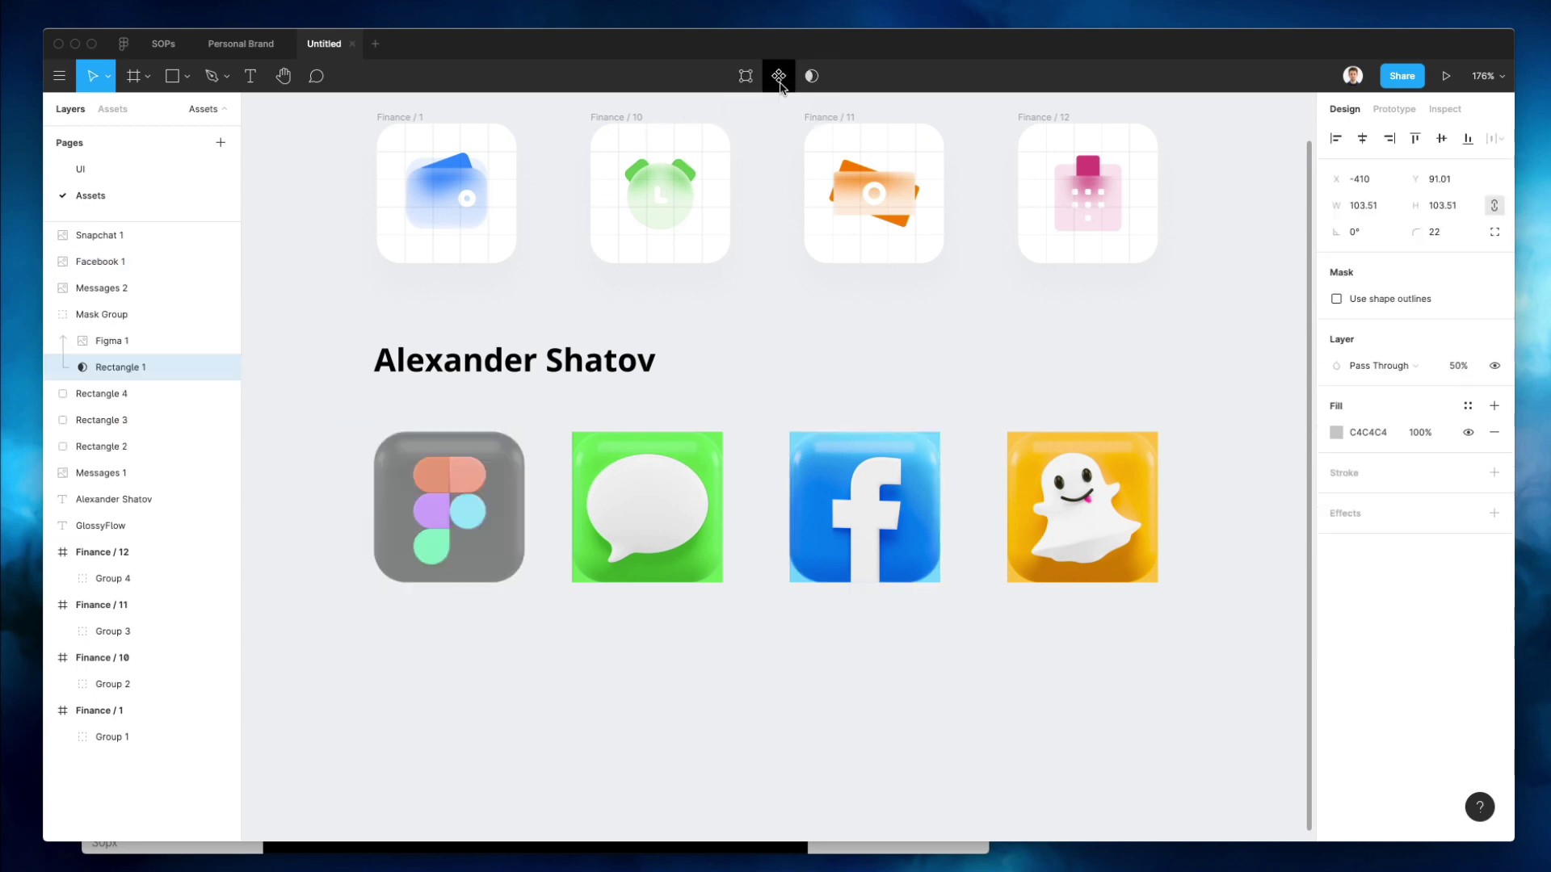
key(ctrl+z)
click(780, 79)
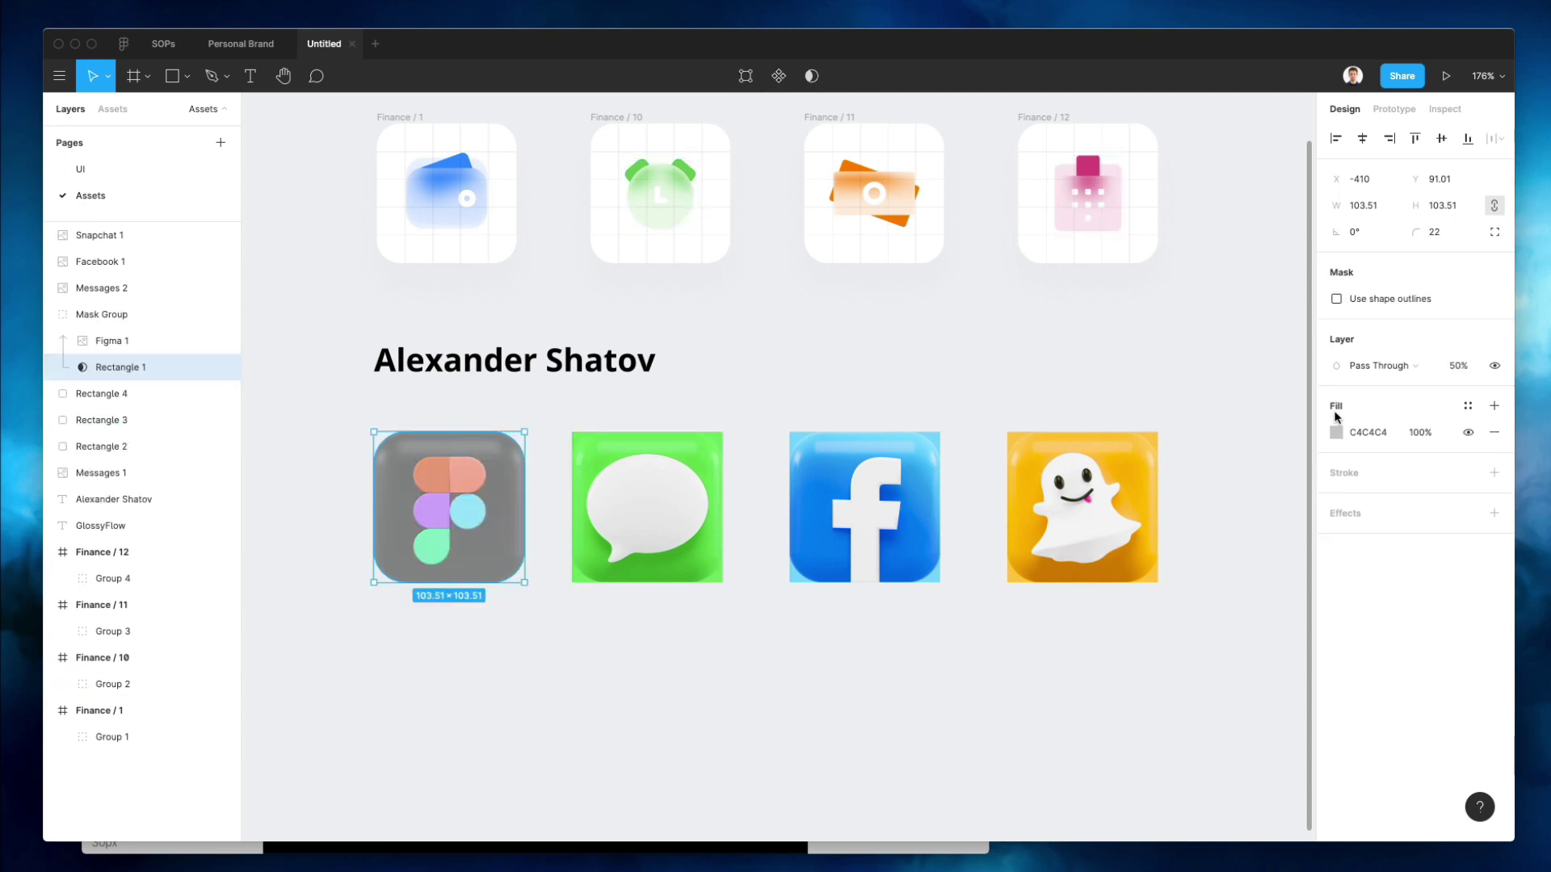
- Mask the Messages icon with its rounded square and inspect the resulting group
drag(582, 408, 706, 404)
click(776, 80)
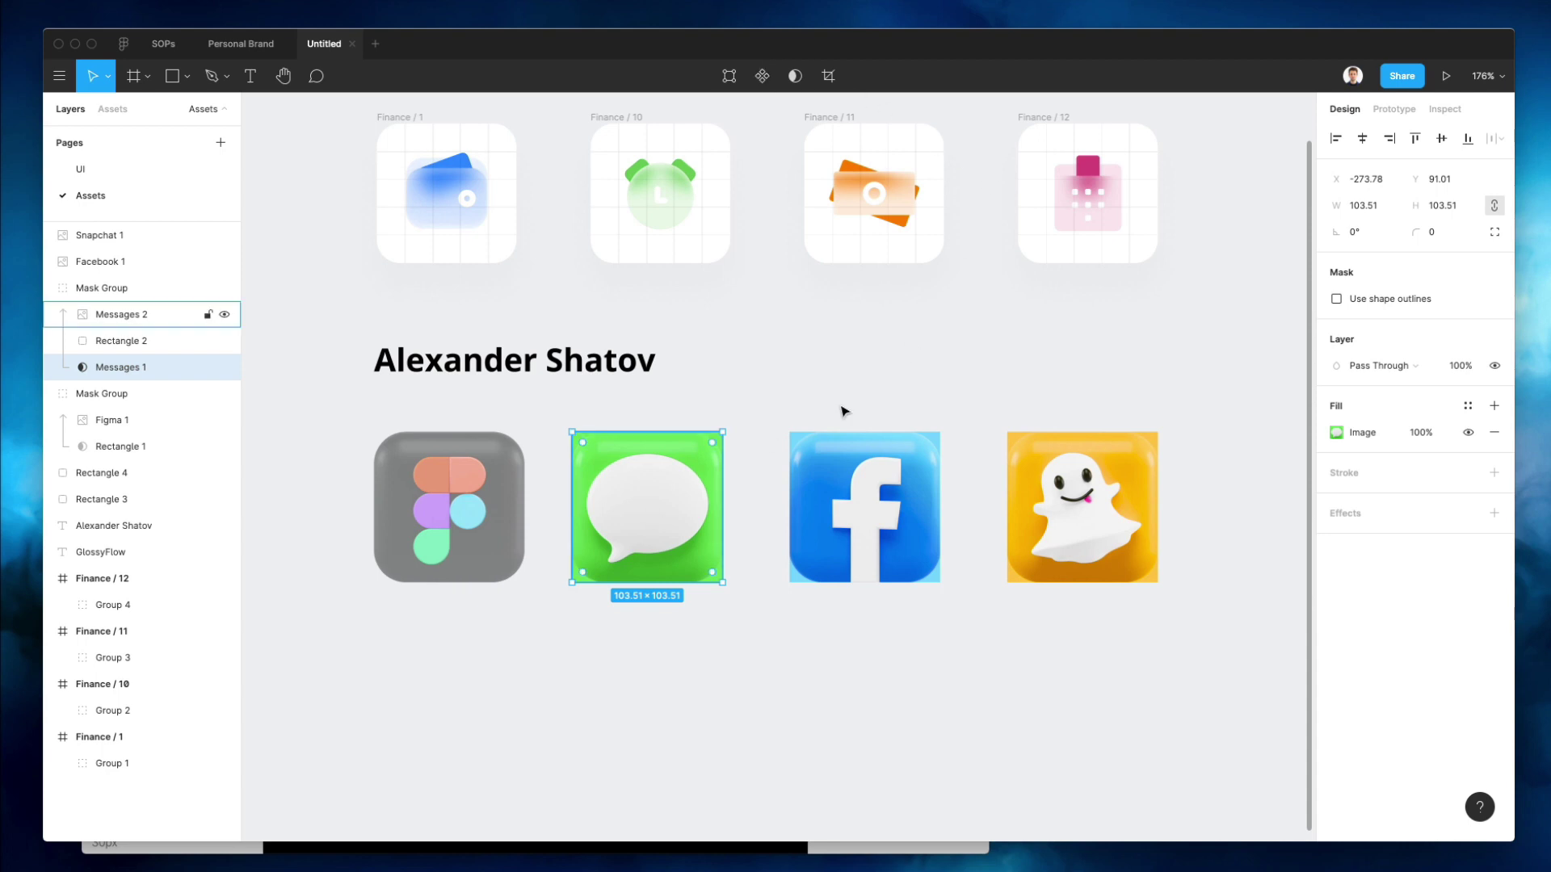
drag(814, 398, 929, 469)
click(571, 405)
click(677, 509)
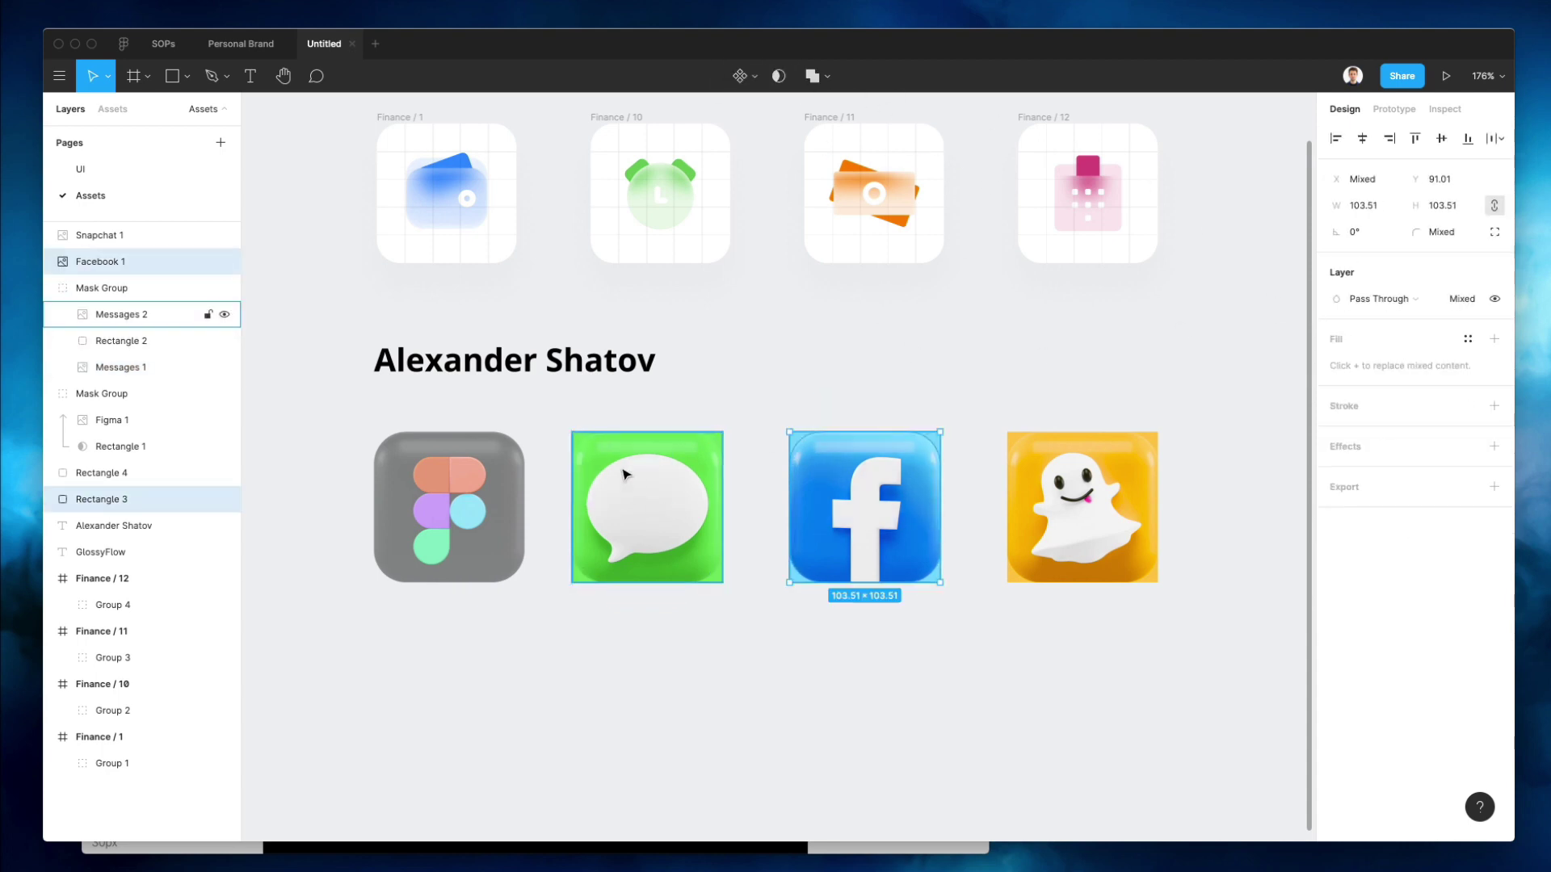
click(737, 426)
click(653, 477)
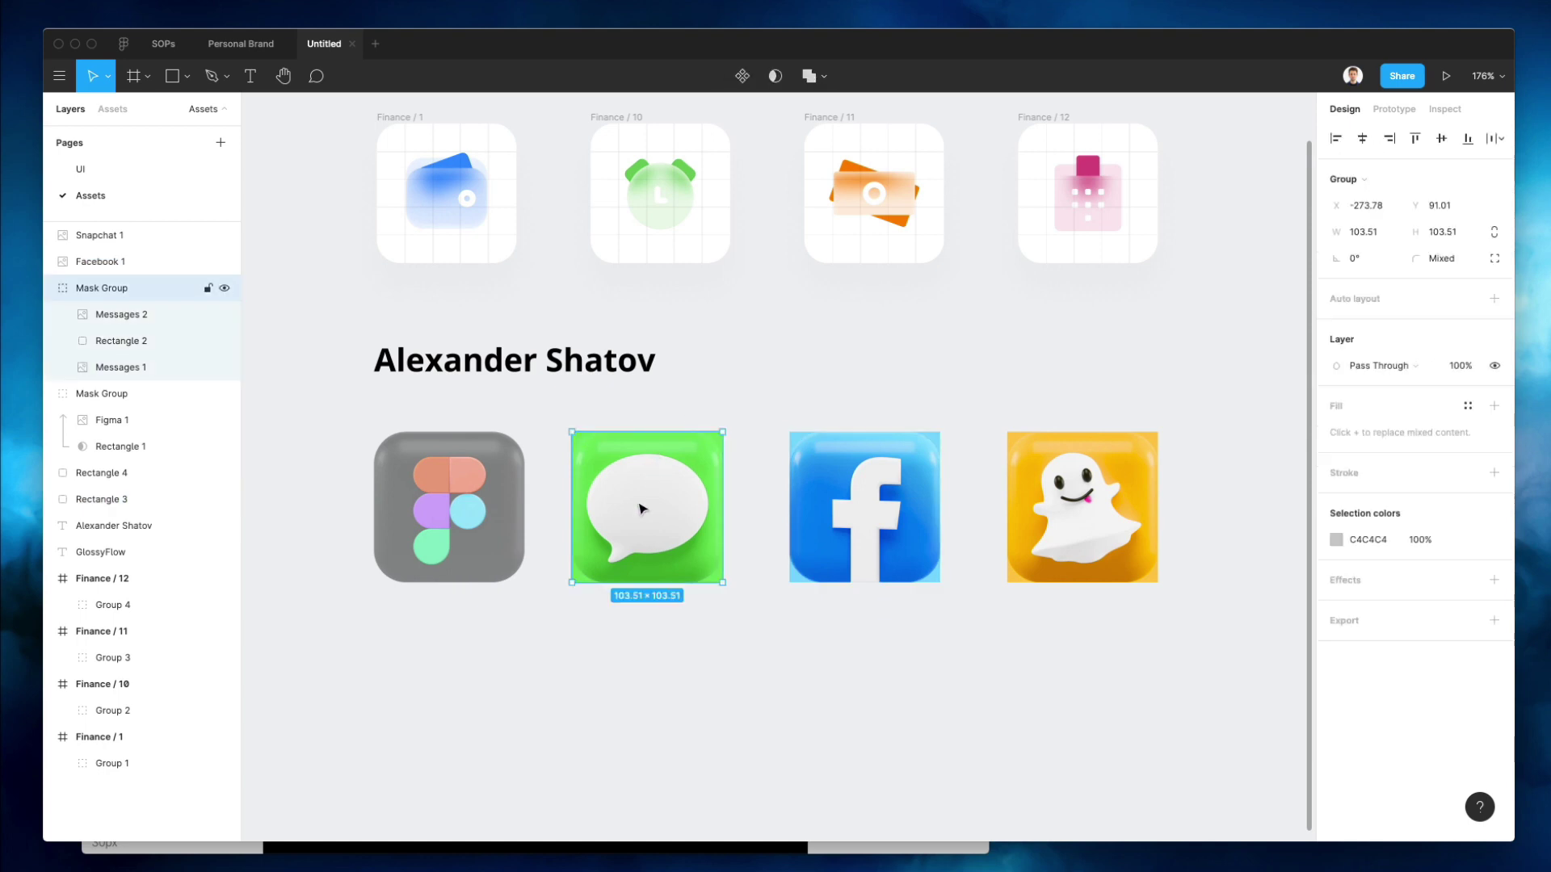
key(Escape)
- Ungroup the Messages mask and re-mask the Messages 2 image with Rectangle 2
double_click(610, 502)
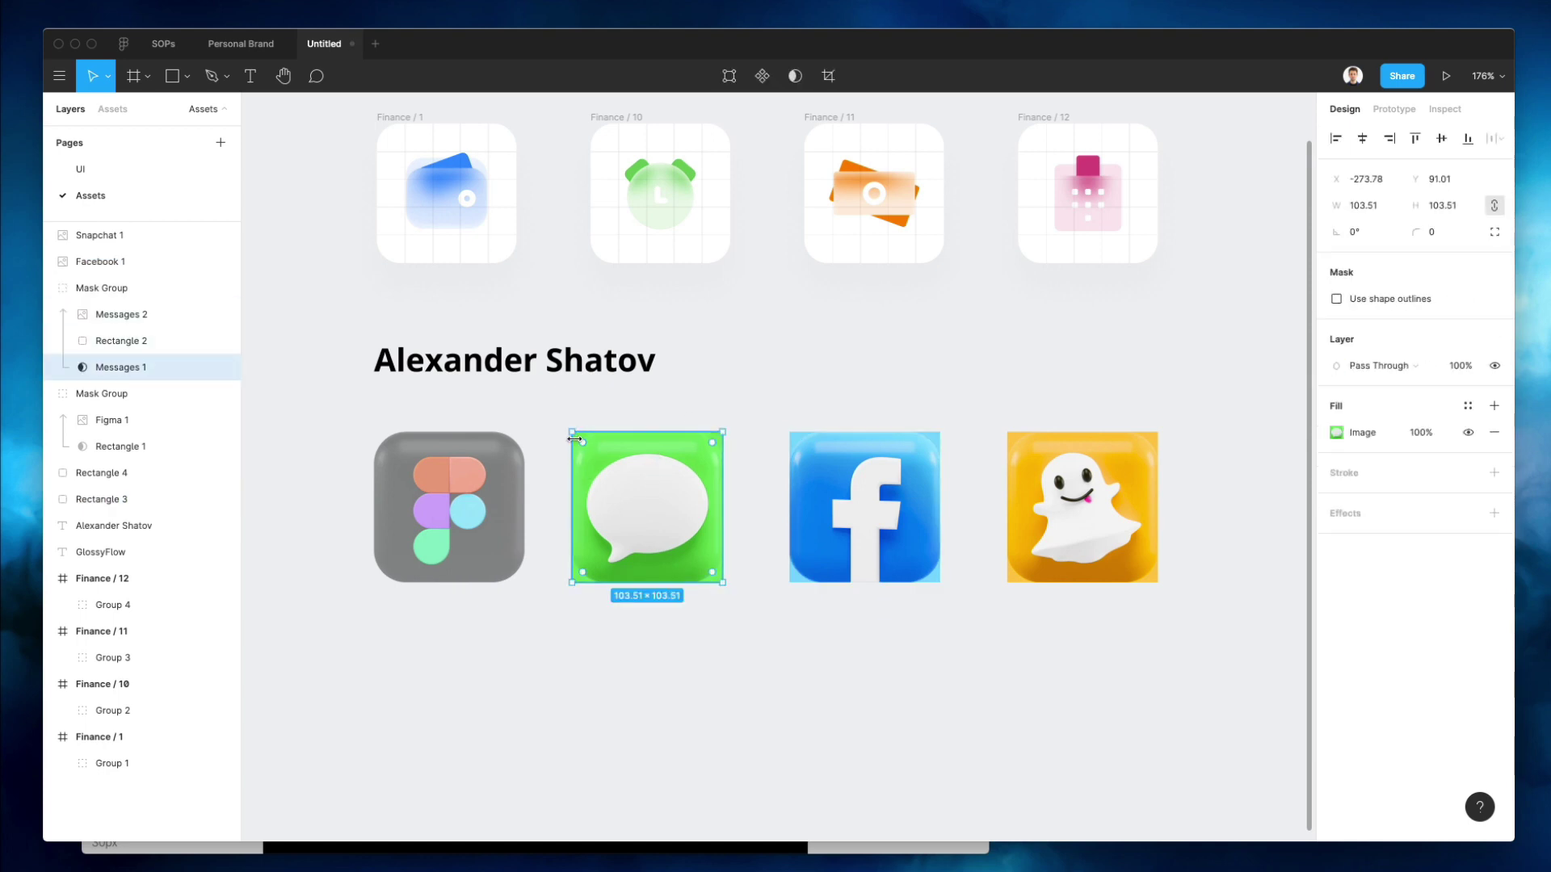
key(super+shift+g)
drag(719, 411, 644, 519)
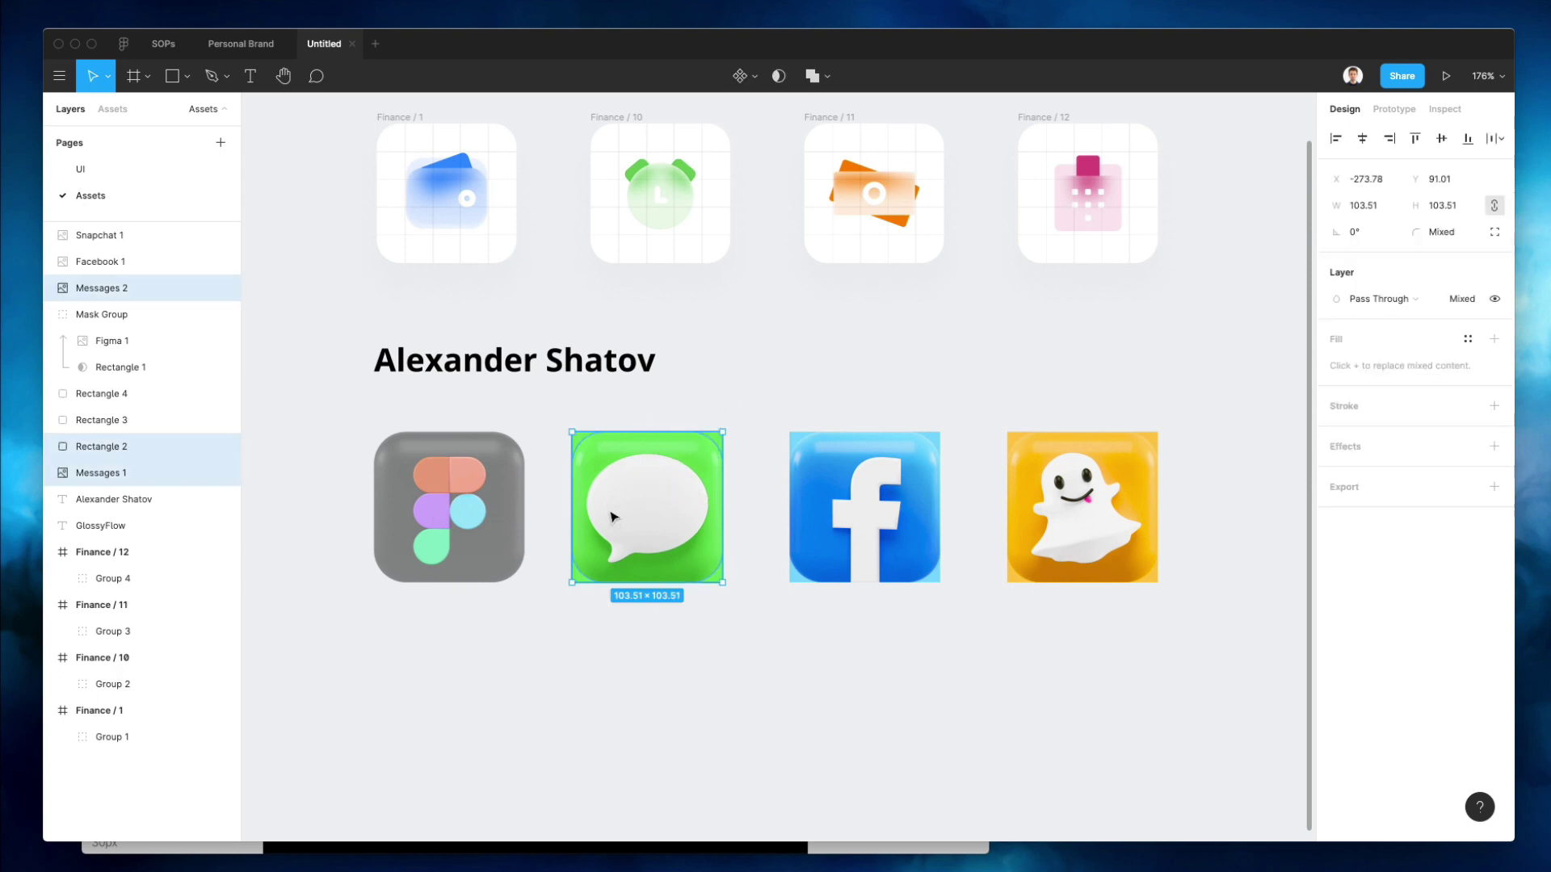
key(Escape)
click(612, 517)
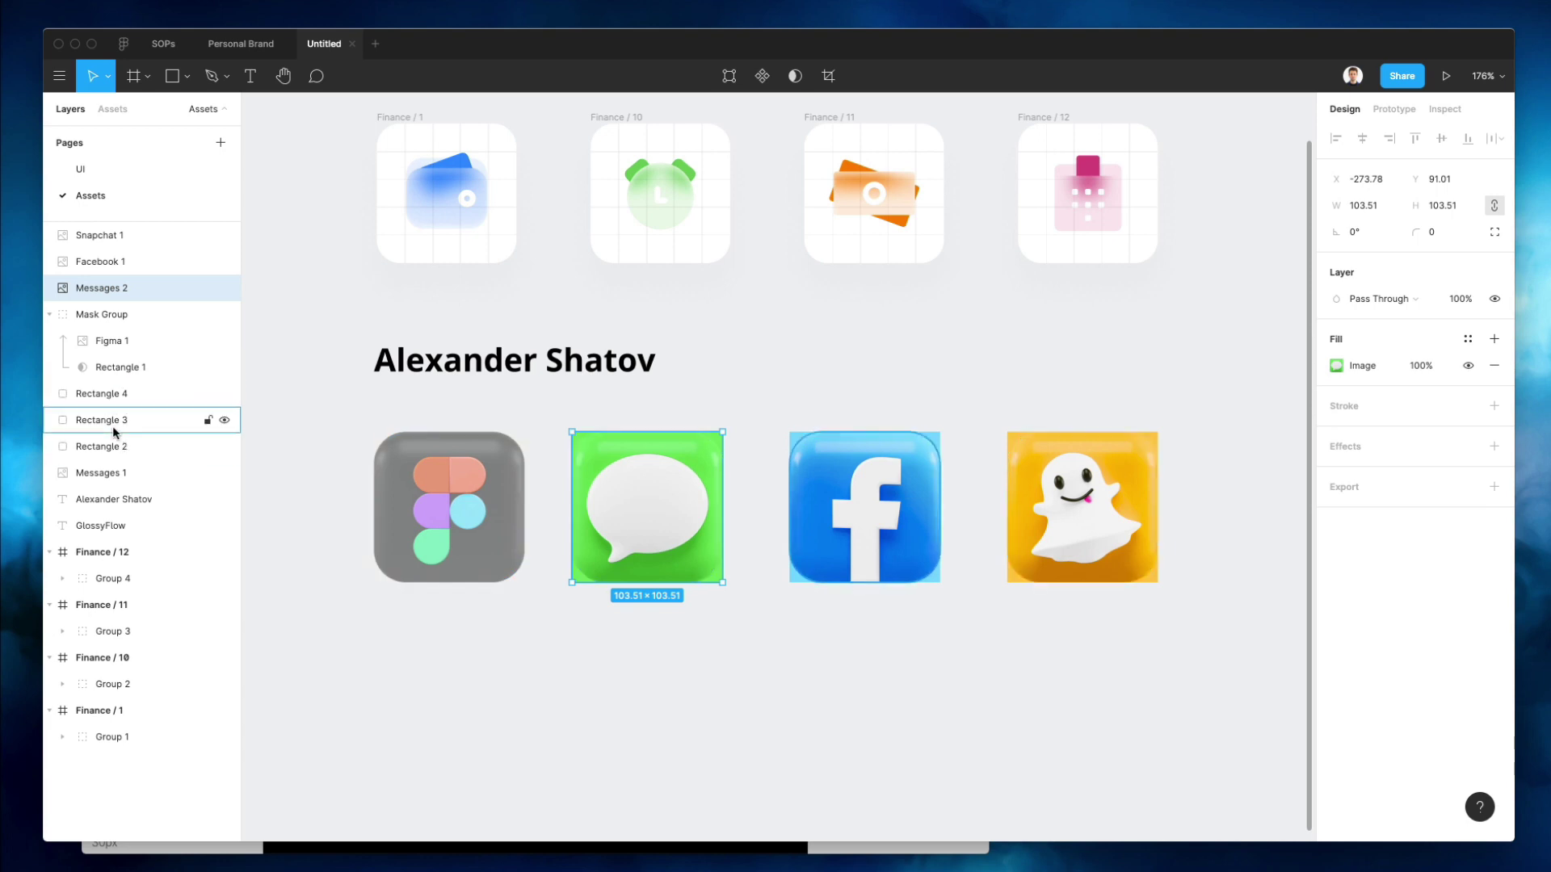
shift+click(115, 455)
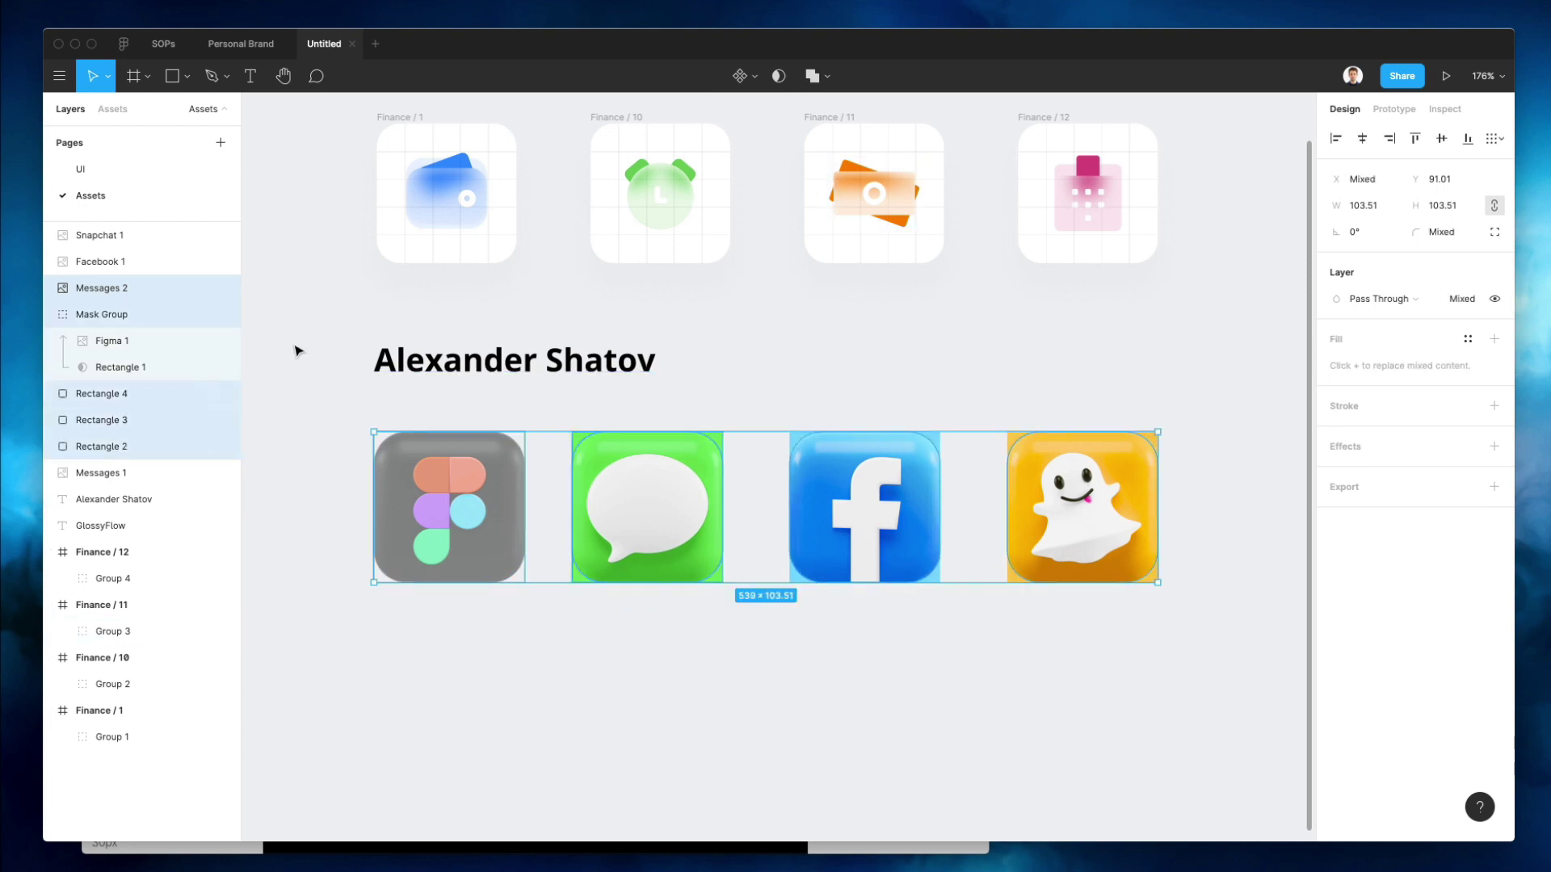
click(295, 346)
click(103, 296)
shift+click(120, 455)
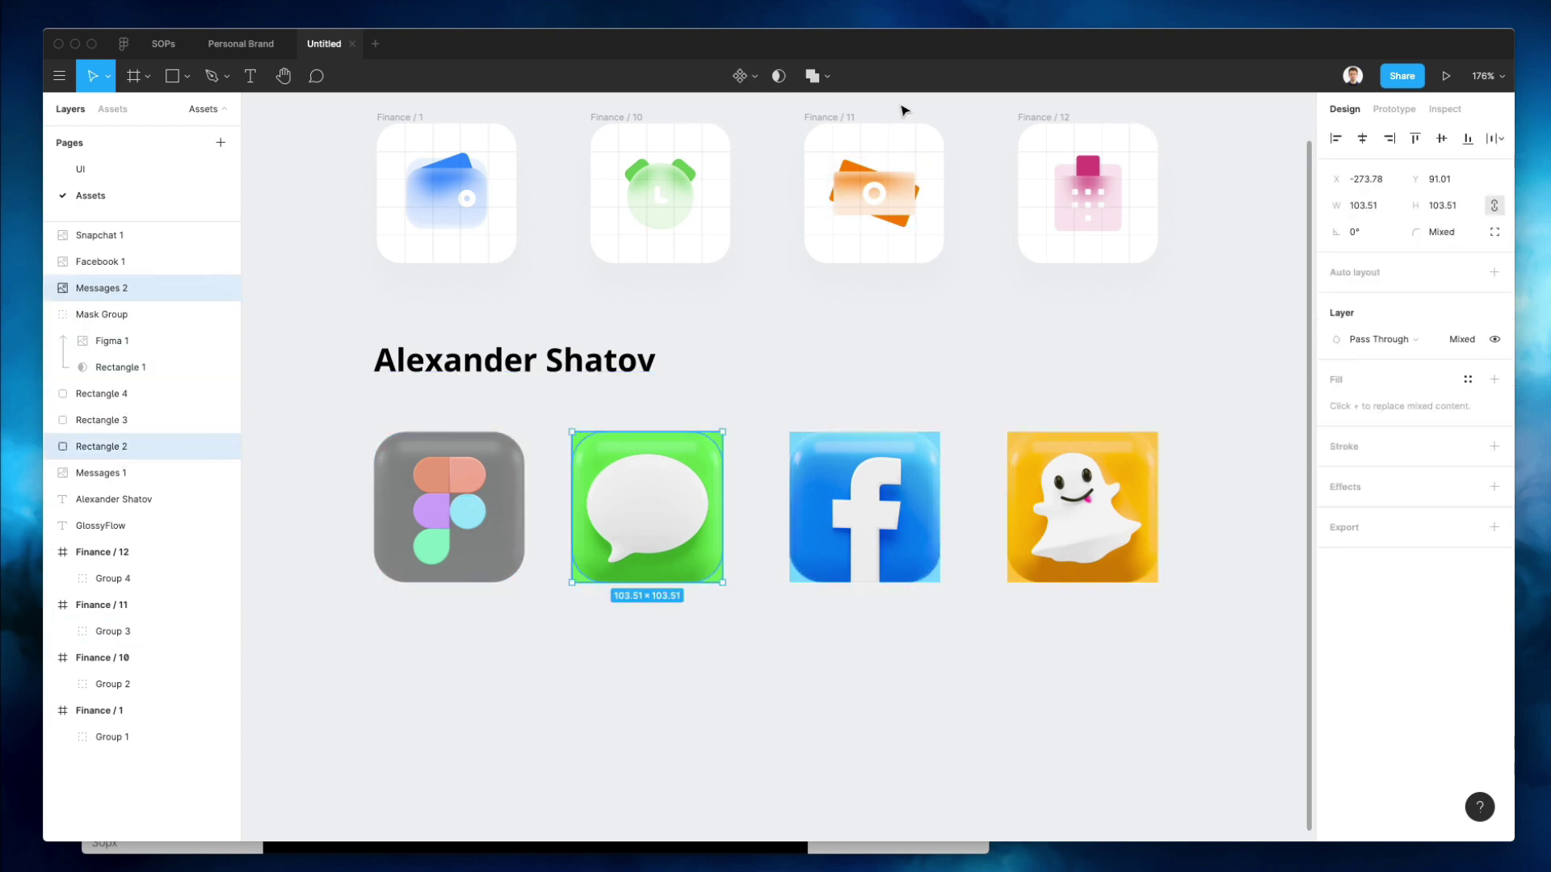
click(779, 76)
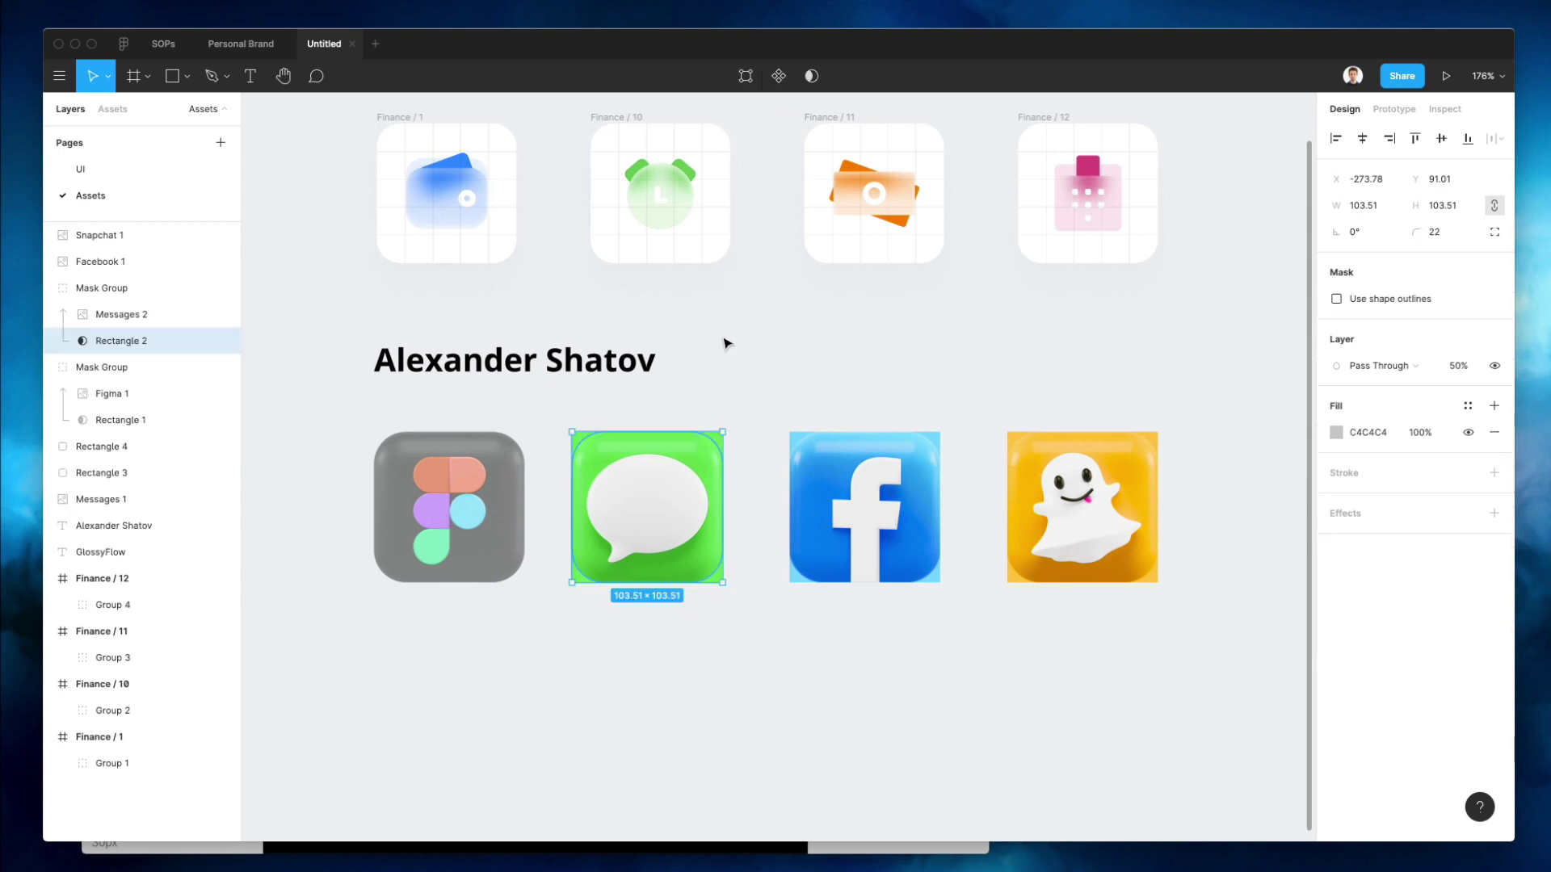
click(766, 432)
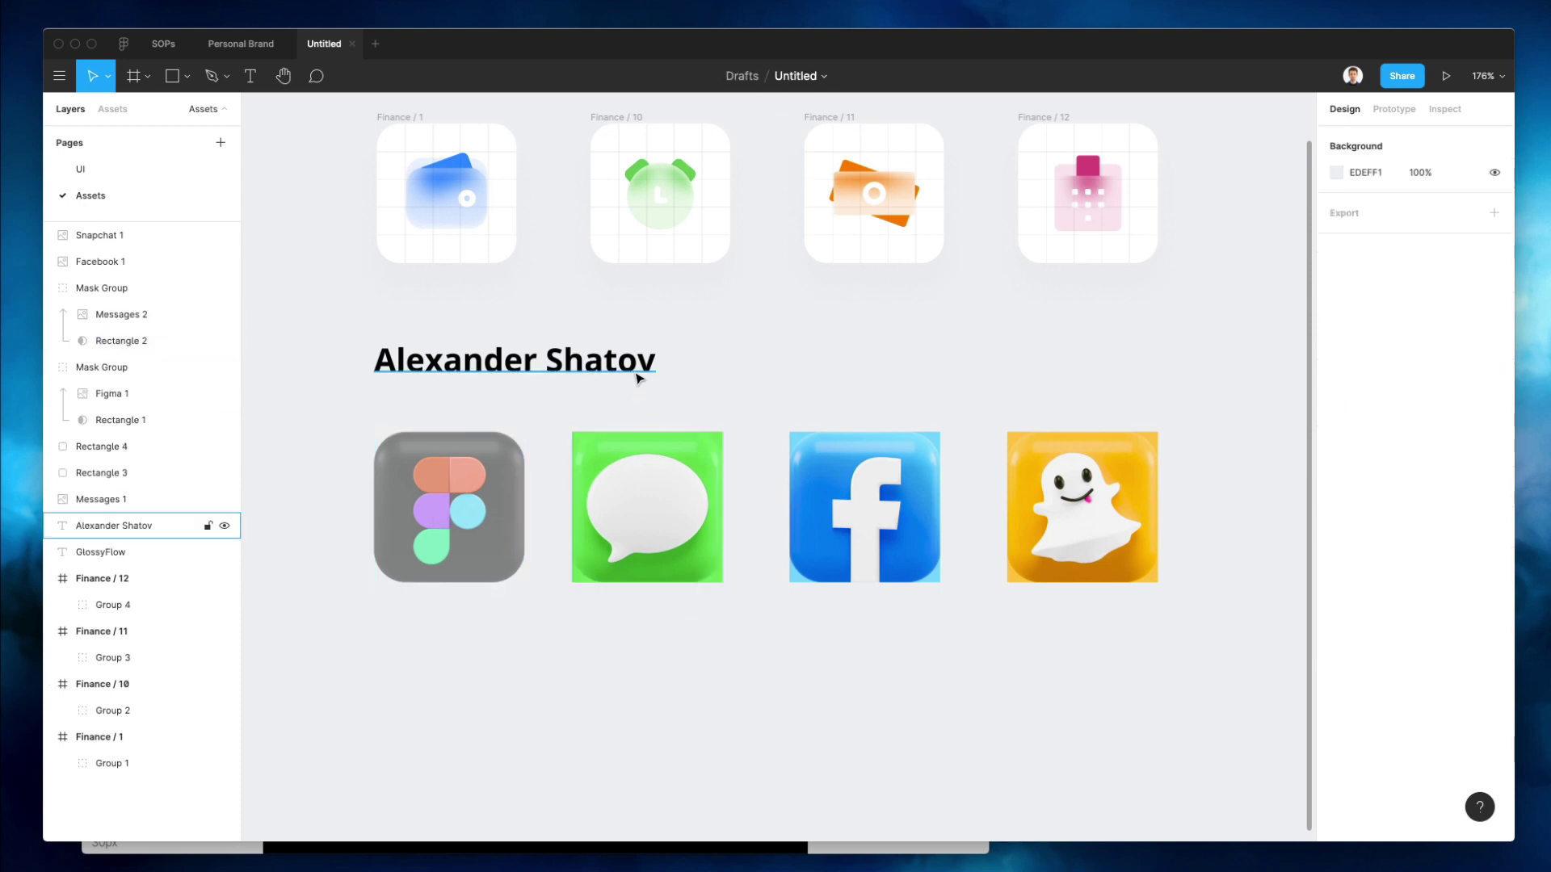
- Set the Messages mask rectangle's layer opacity to 70%
scroll(606, 433, down, 2)
scroll(602, 444, up, 10)
click(578, 522)
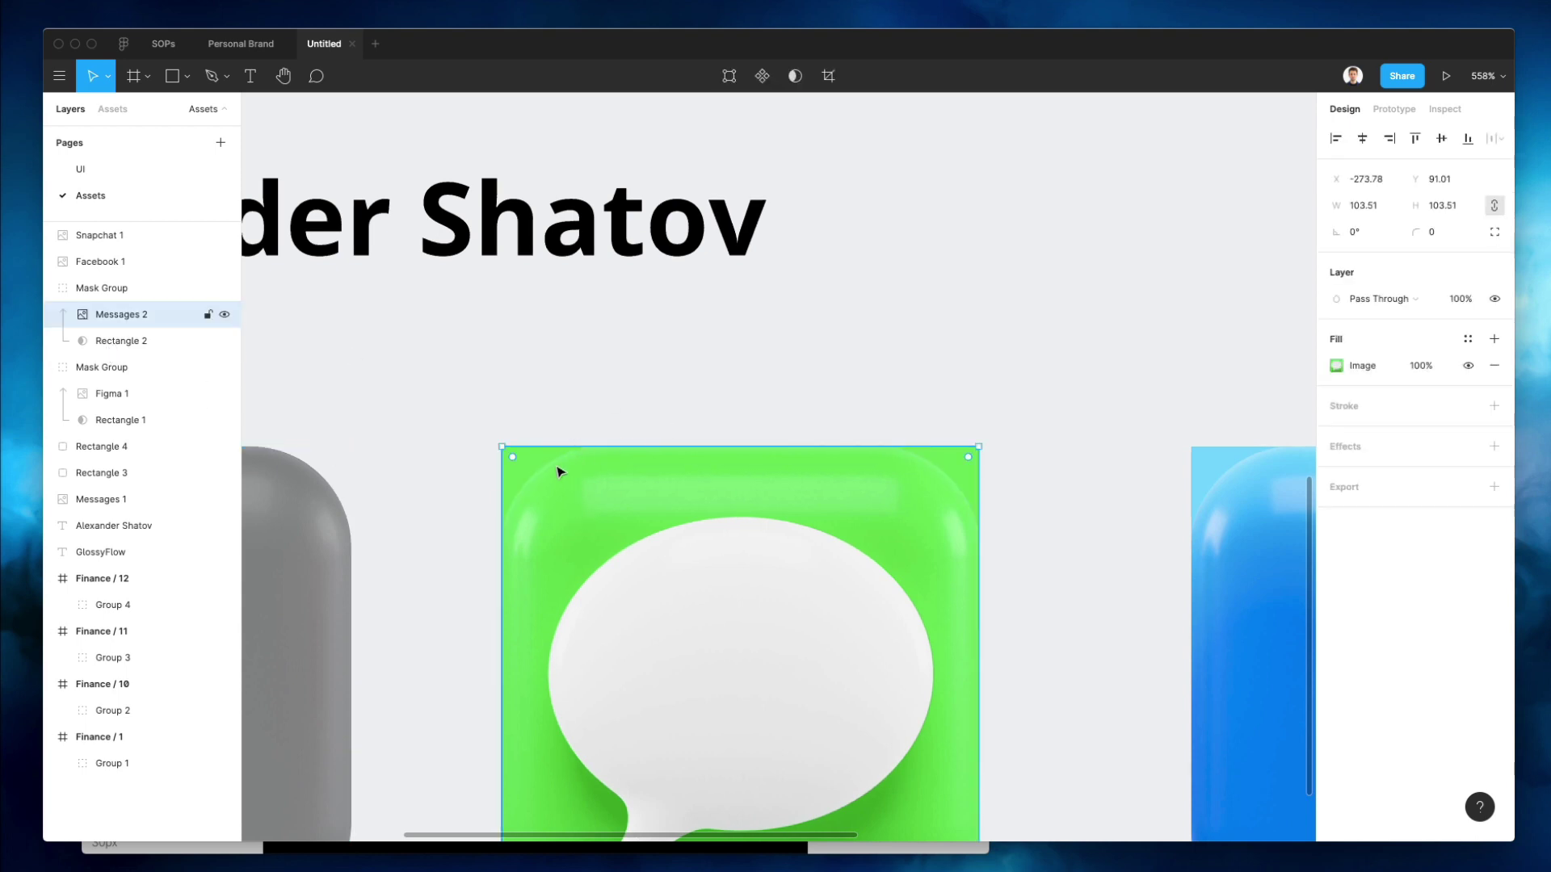
scroll(557, 471, up, 1)
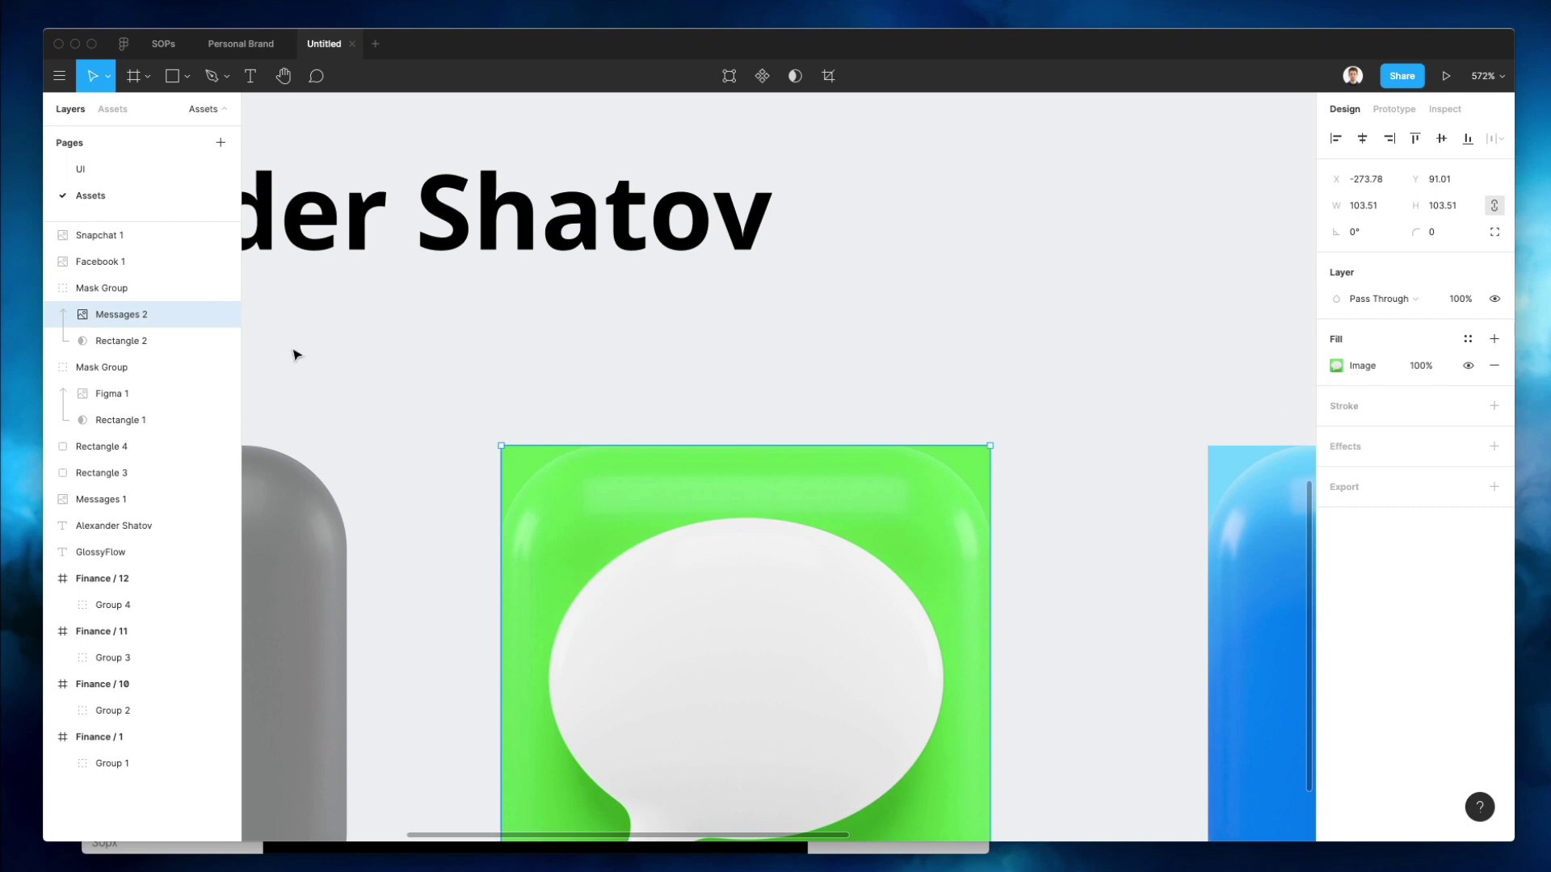
click(138, 342)
click(1458, 366)
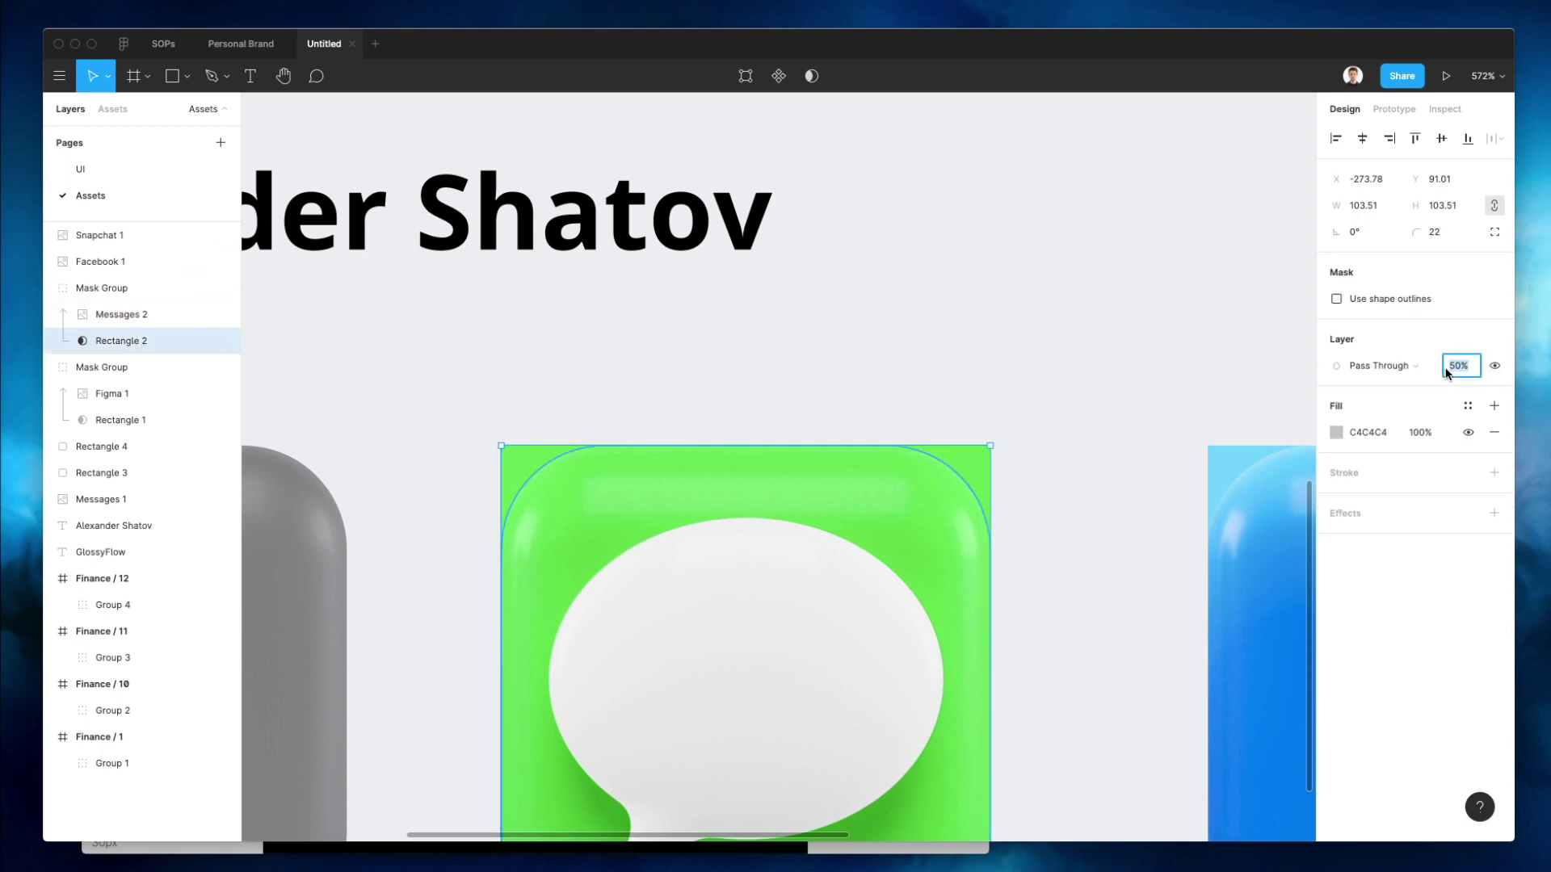
text(70)
key(Return)
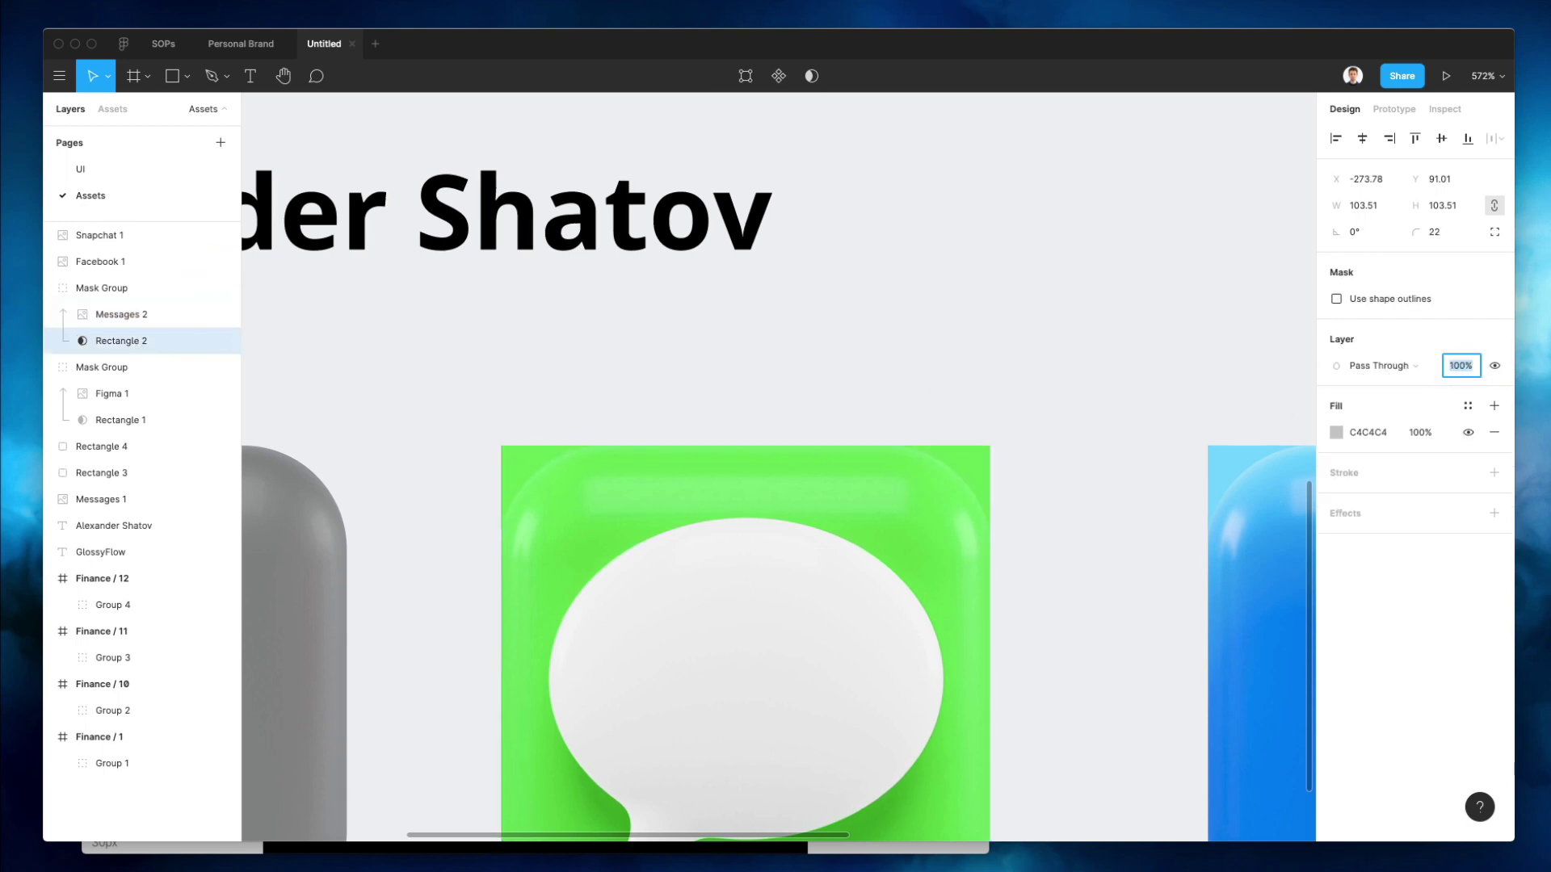
- Move Rectangle 2 above Messages 2, mask it, then ungroup the Messages mask again
mouse_move(146, 337)
mouse_down()
mouse_move(133, 307)
mouse_move(126, 317)
mouse_up()
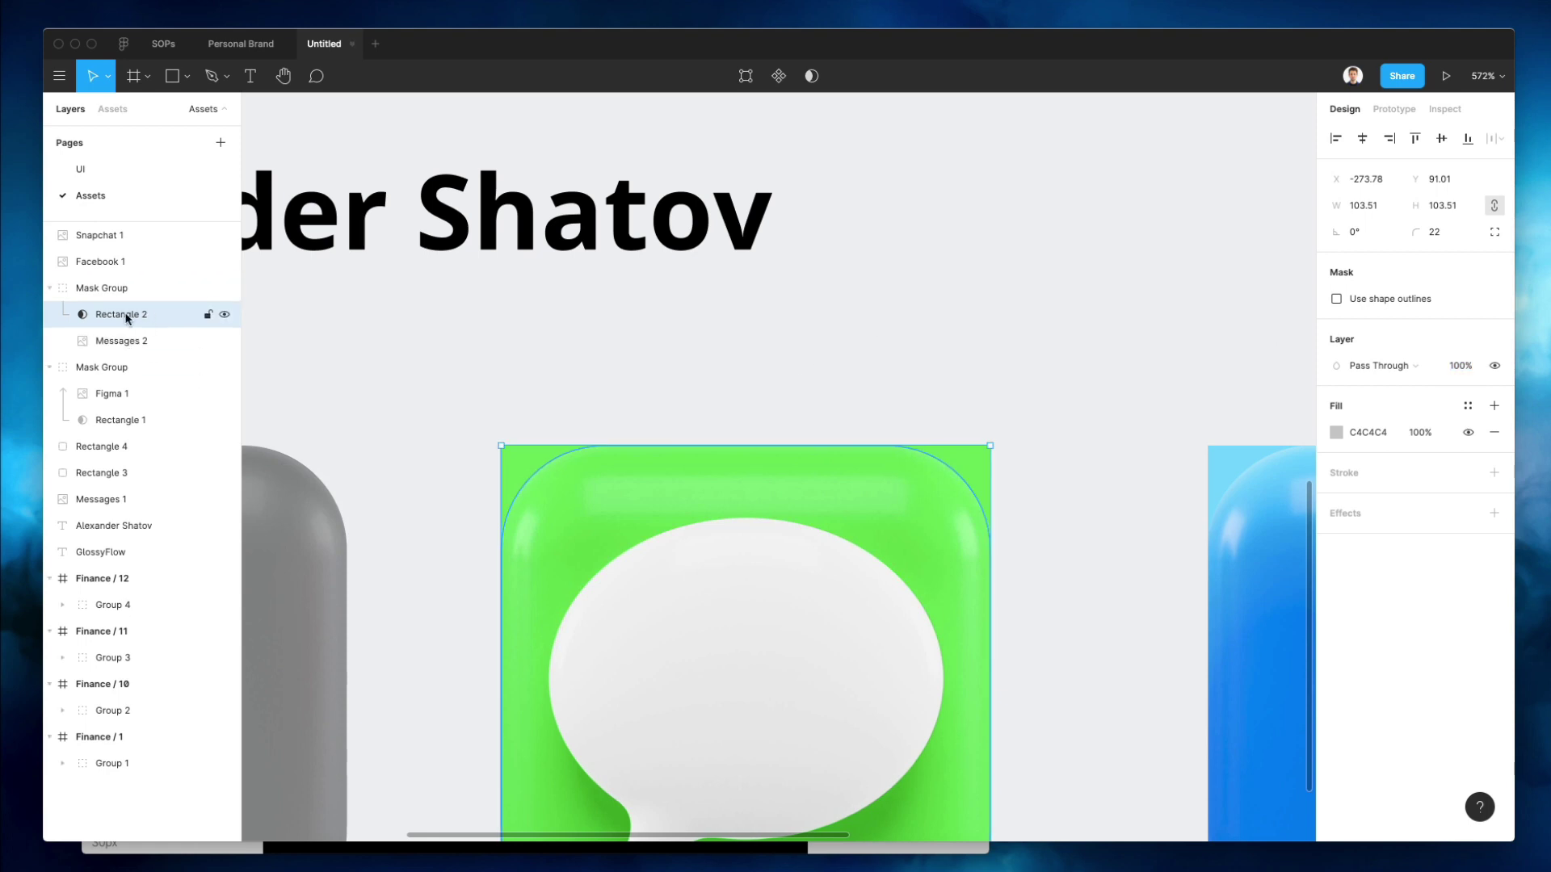
key(shift+Return)
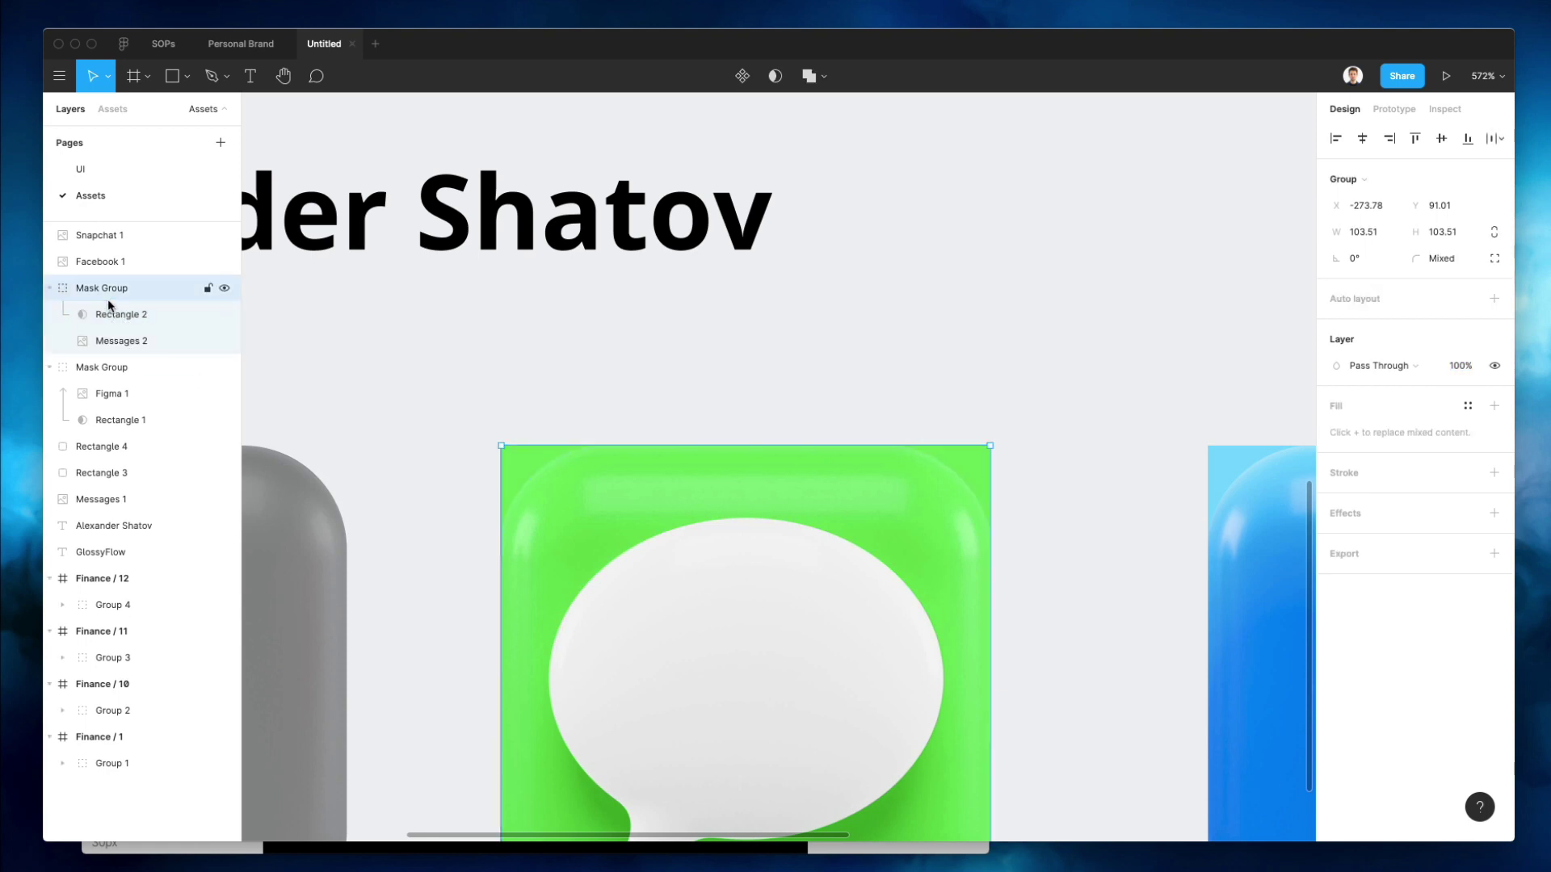
key(super+shift+g)
key(super+alt+m)
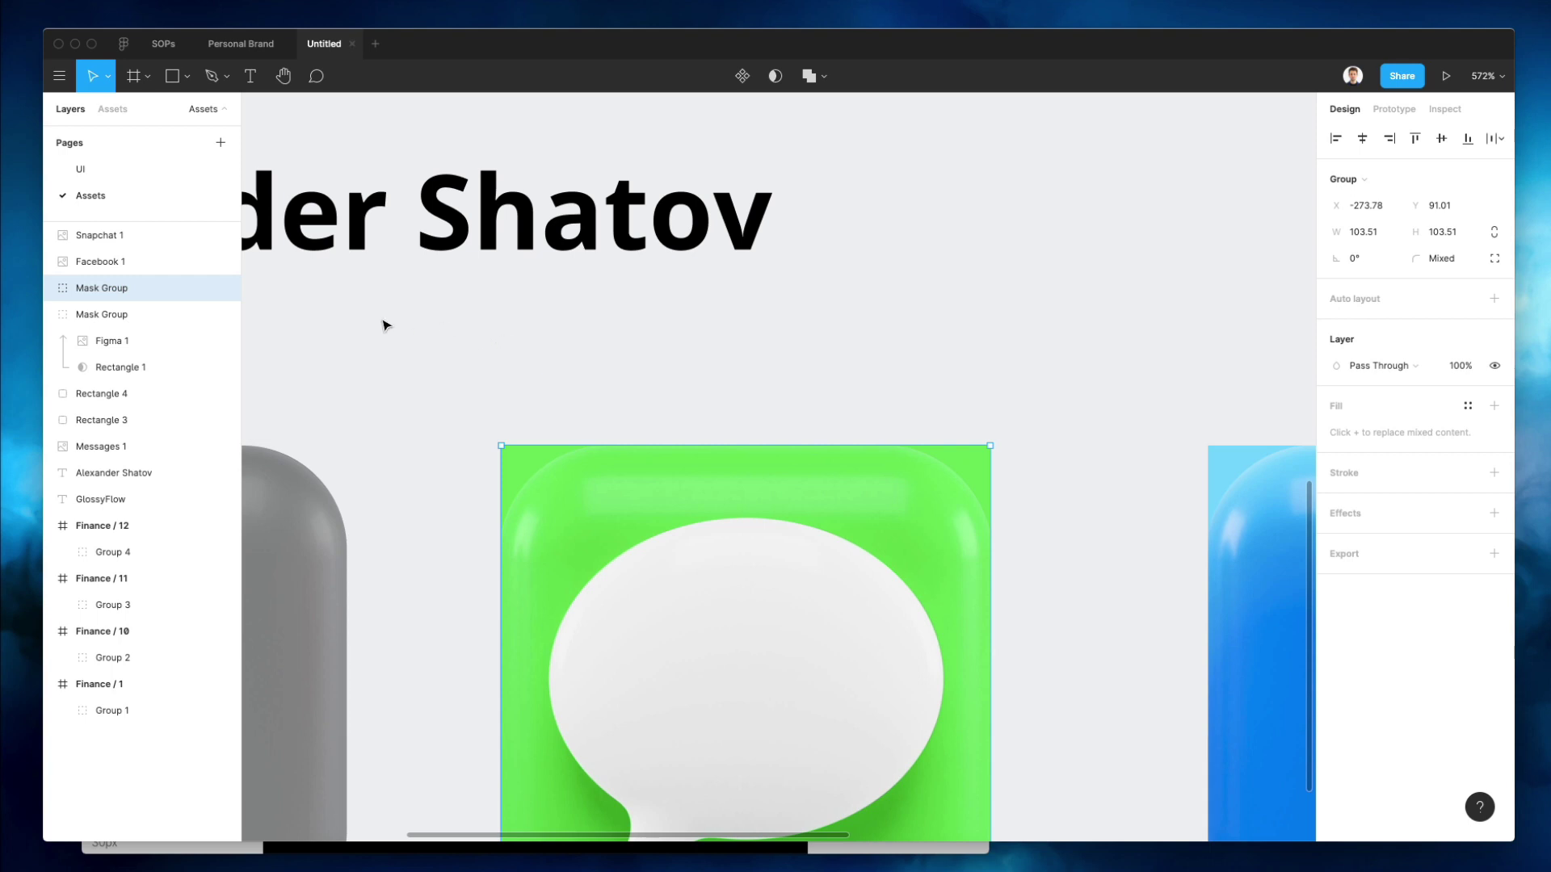
scroll(386, 324, down, 5)
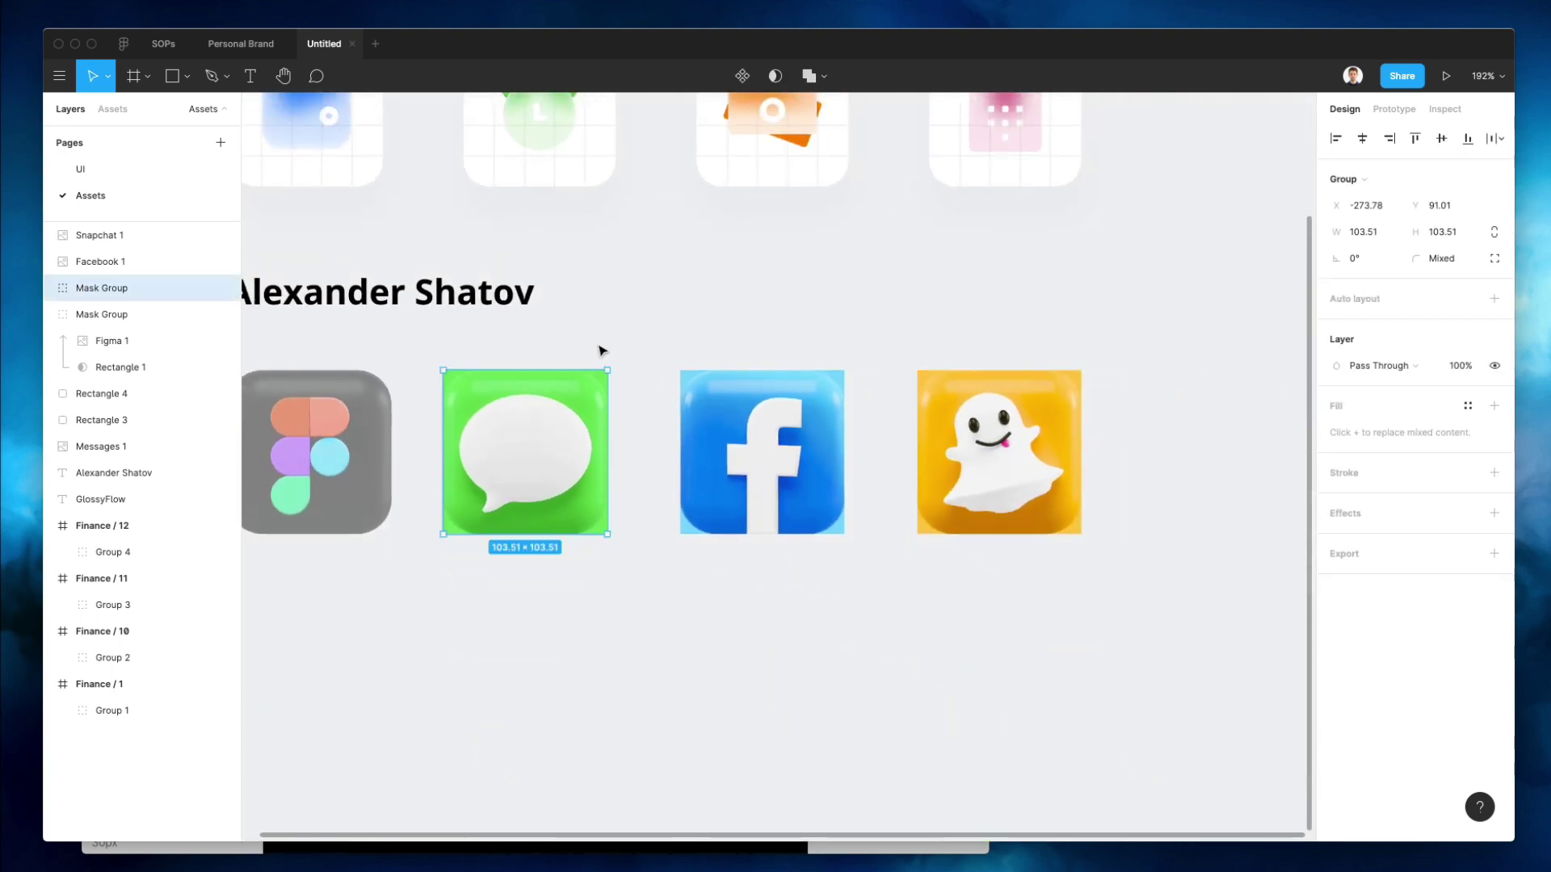
key(Return)
key(Tab)
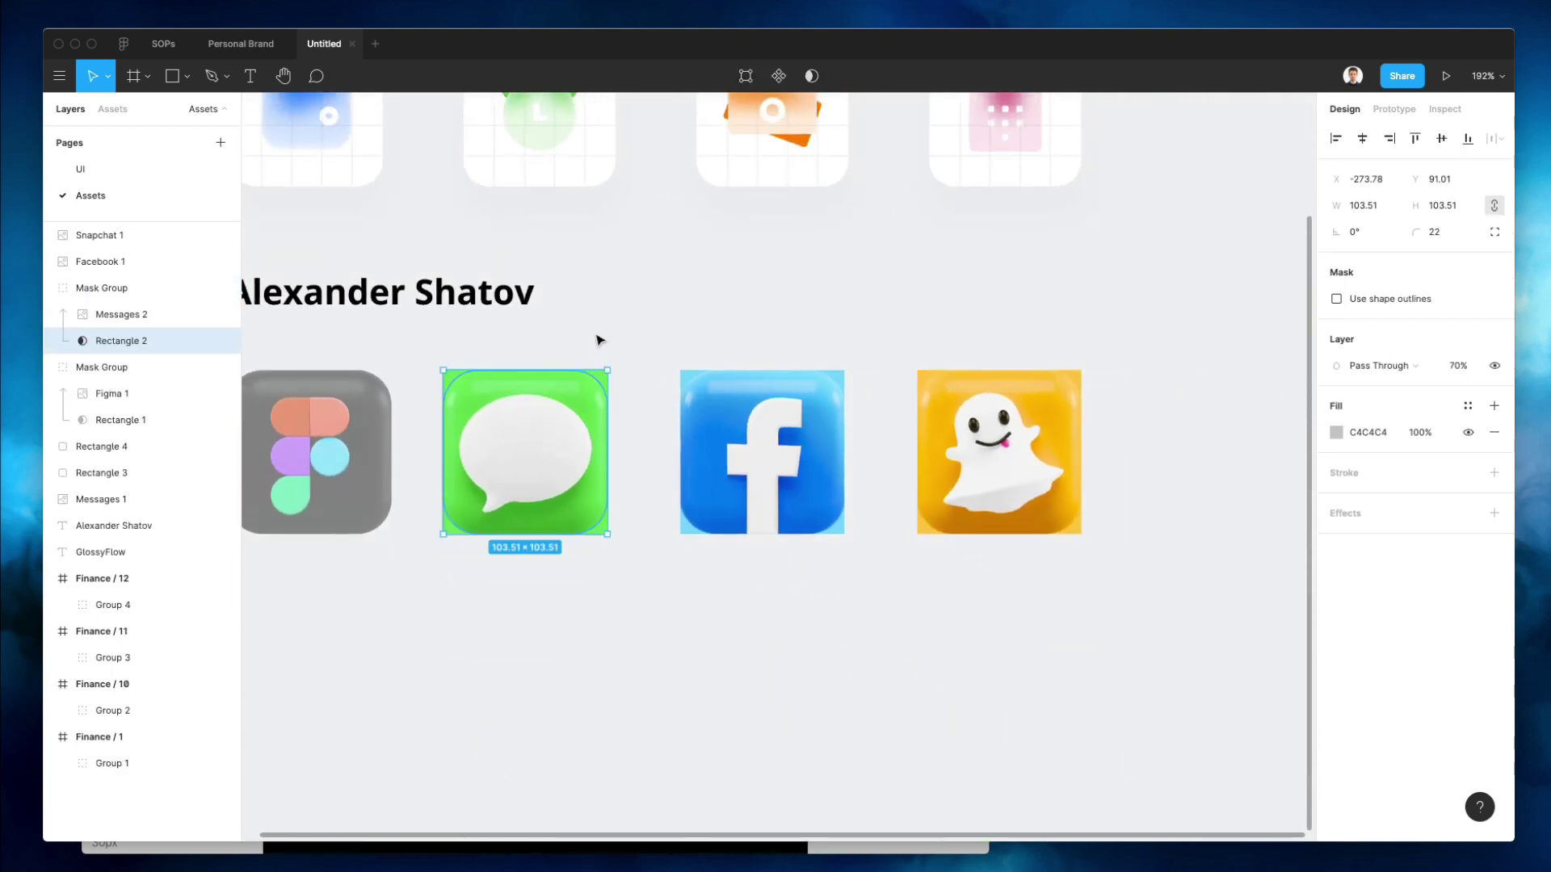
key(shift+Tab)
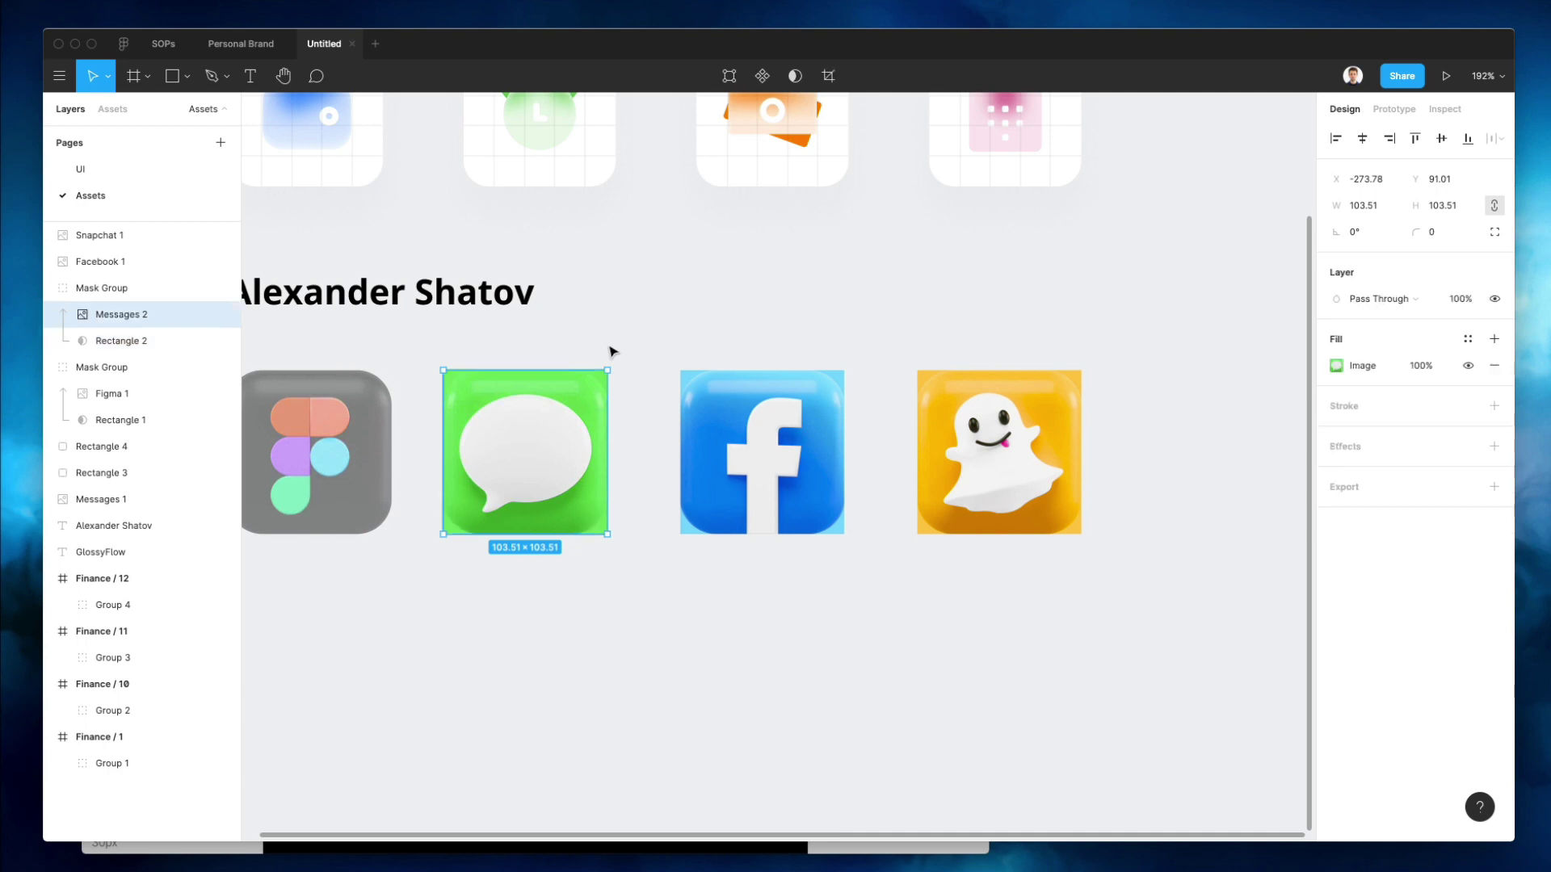
key(shift+super+g)
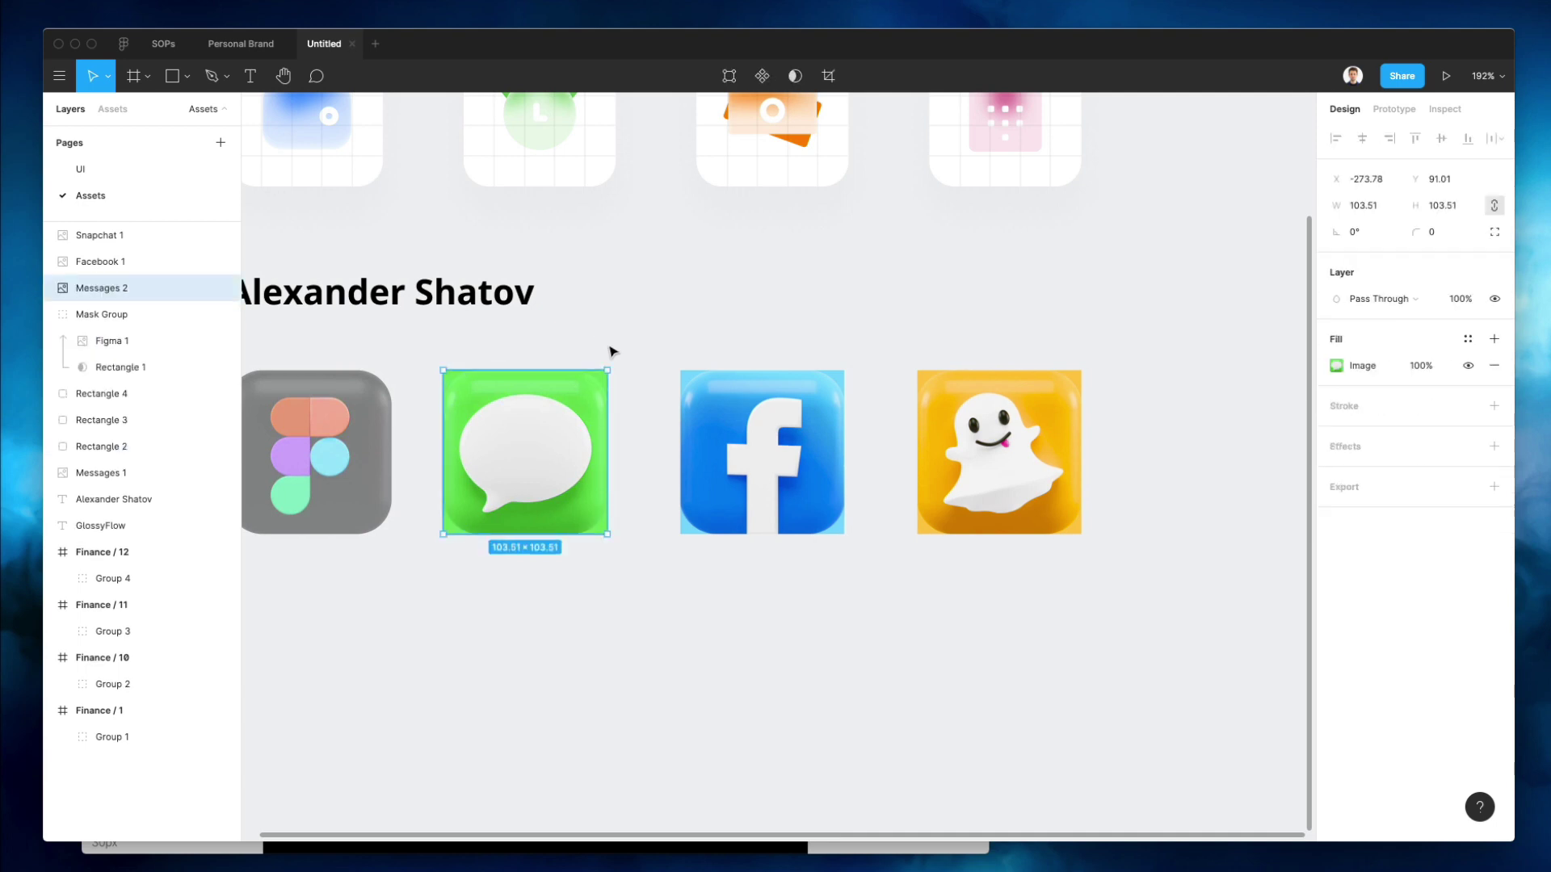
- Undo back and re-mask the Figma icon with its rounded rectangle
key(super+z)
key(super+z)
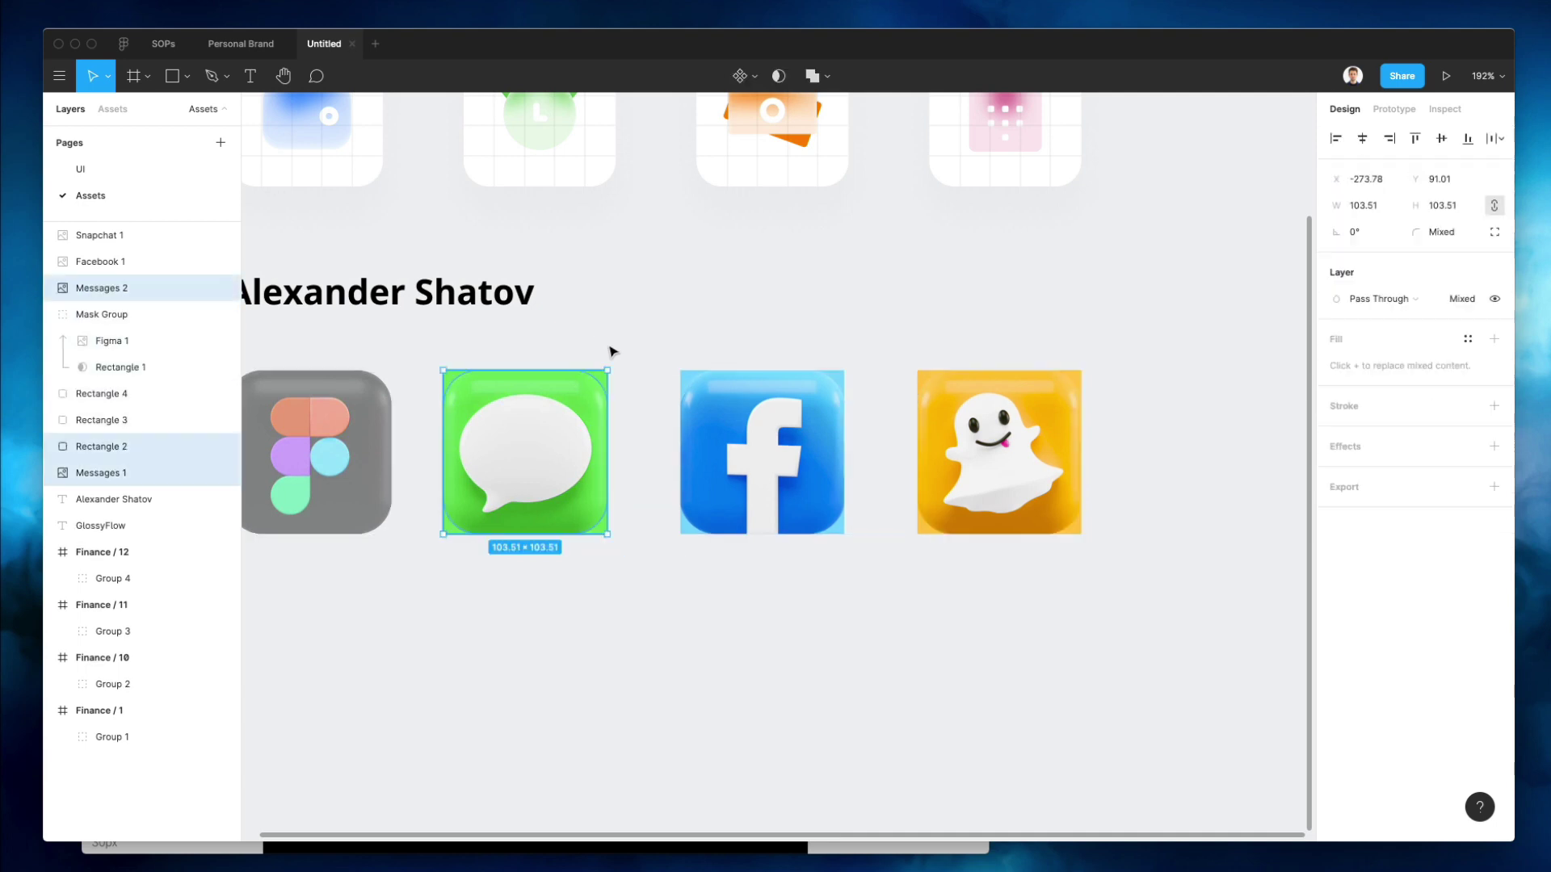
key(super+z)
key(super+z)
key(super+z)
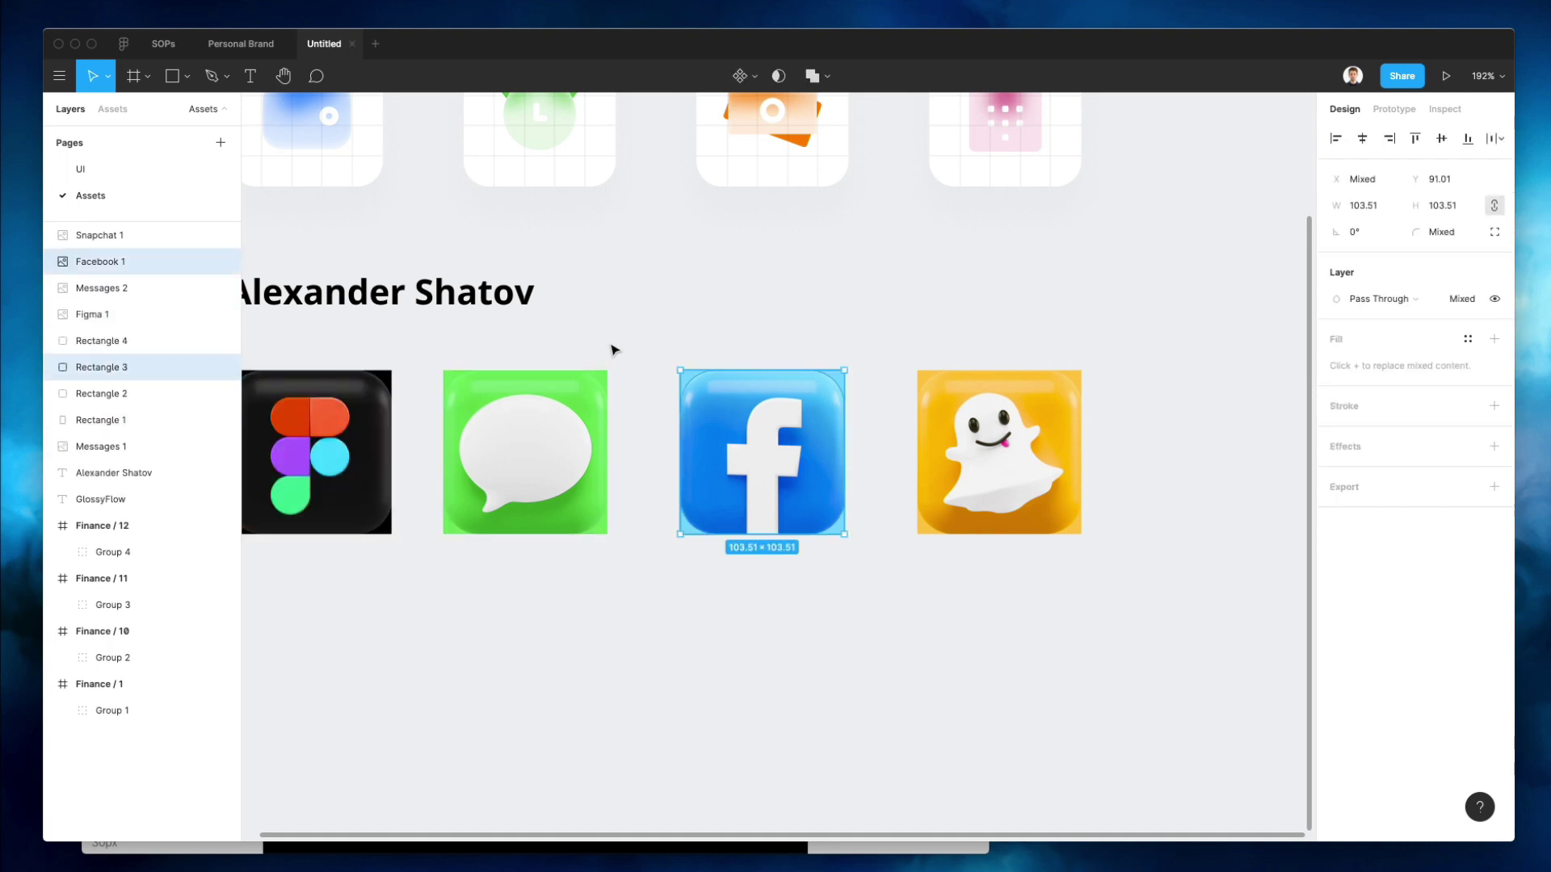
key(super+z)
key(super+z)
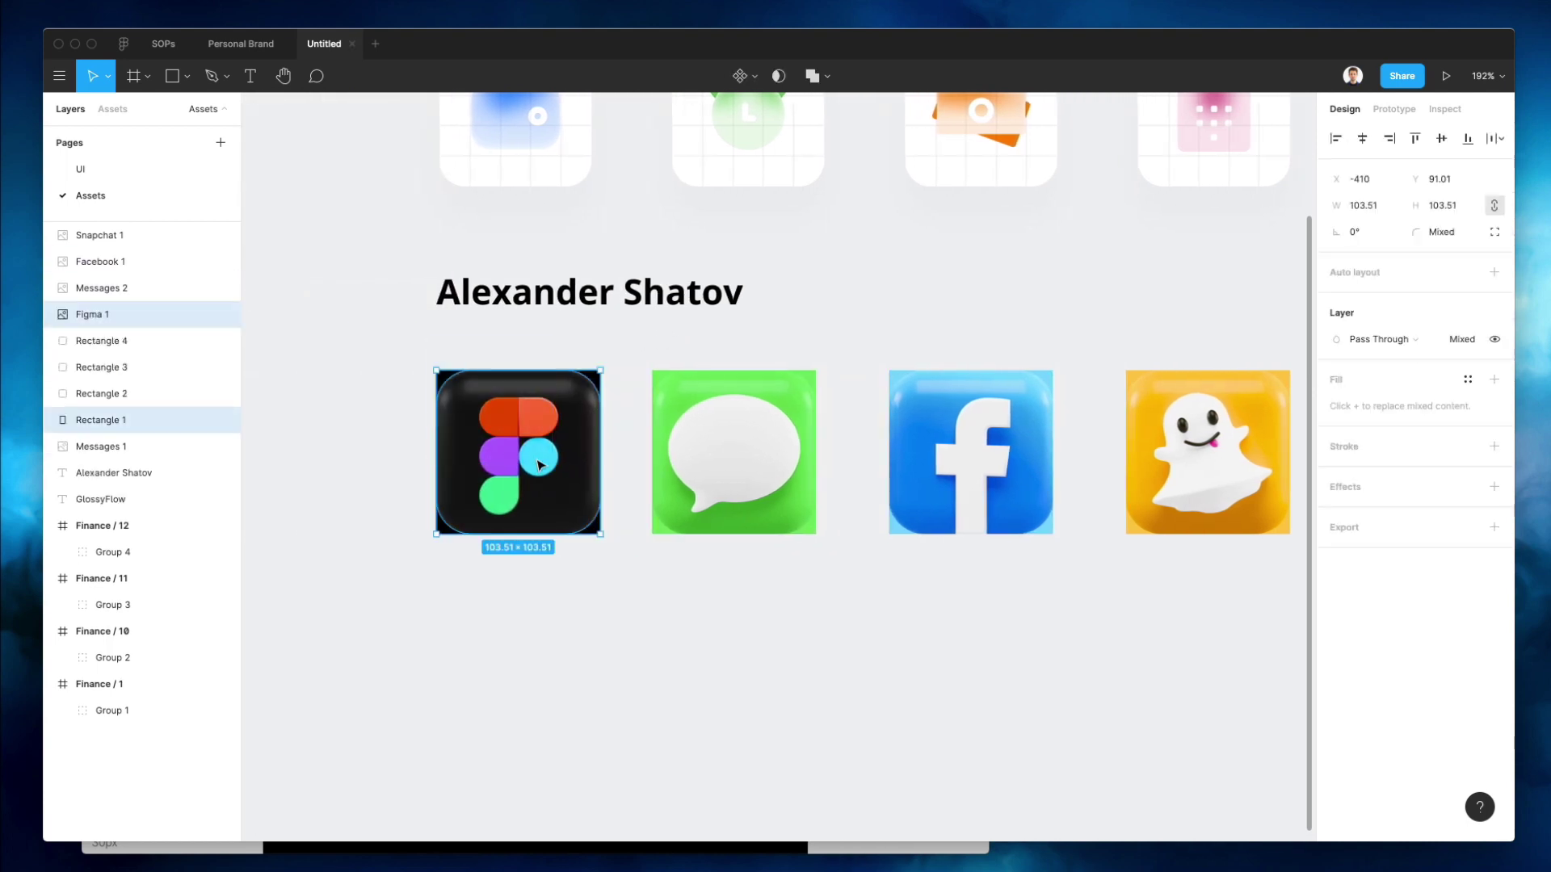
click(779, 76)
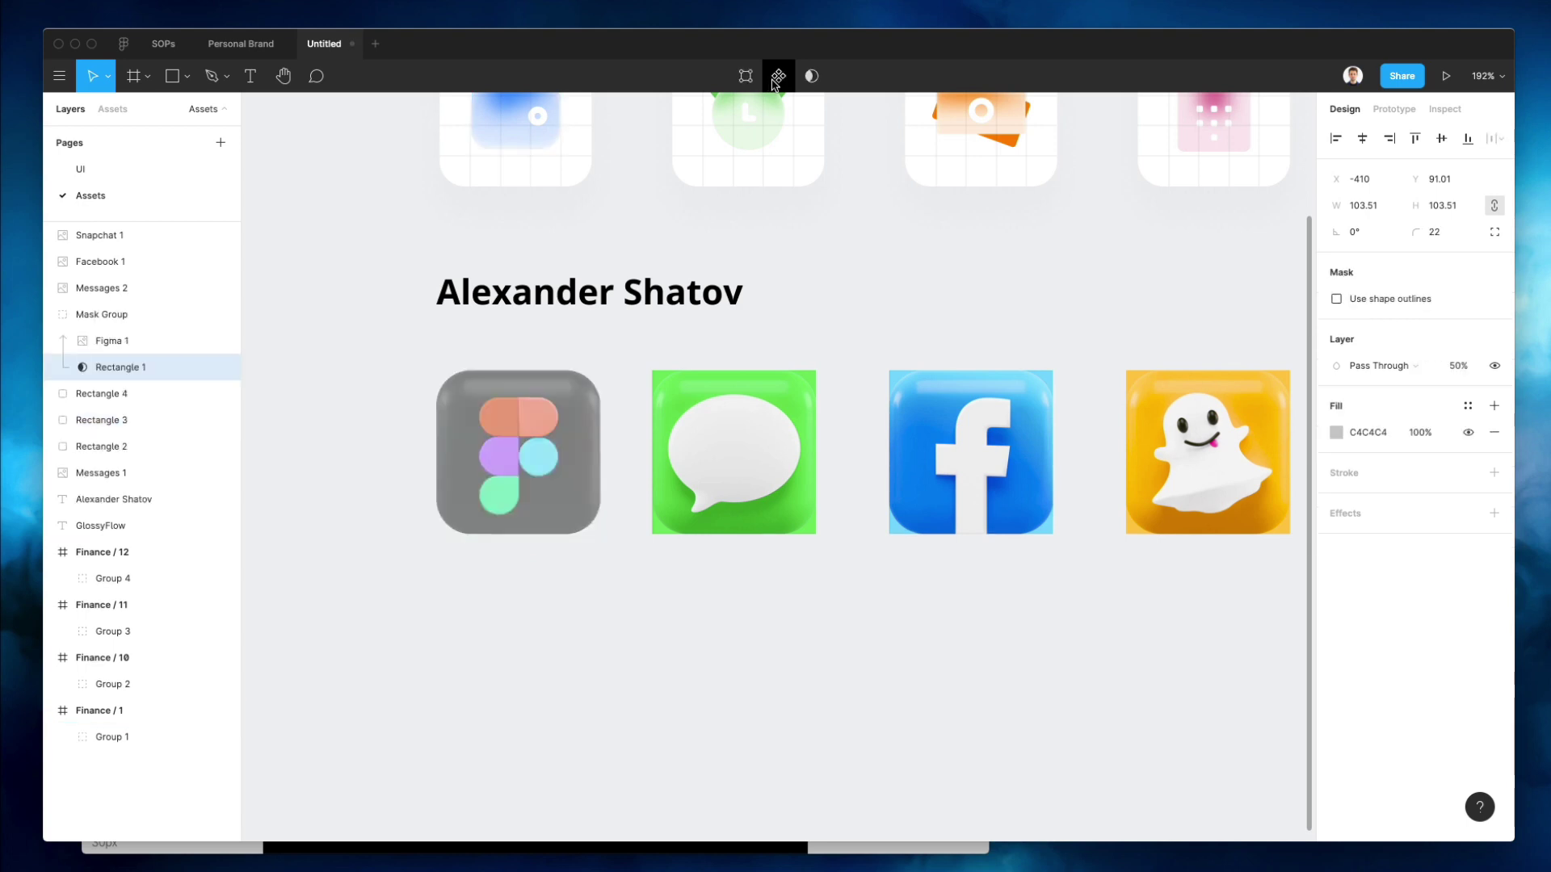
- Delete the duplicate Messages 1 layer and mask the Messages icon with its rectangle
drag(632, 373, 759, 491)
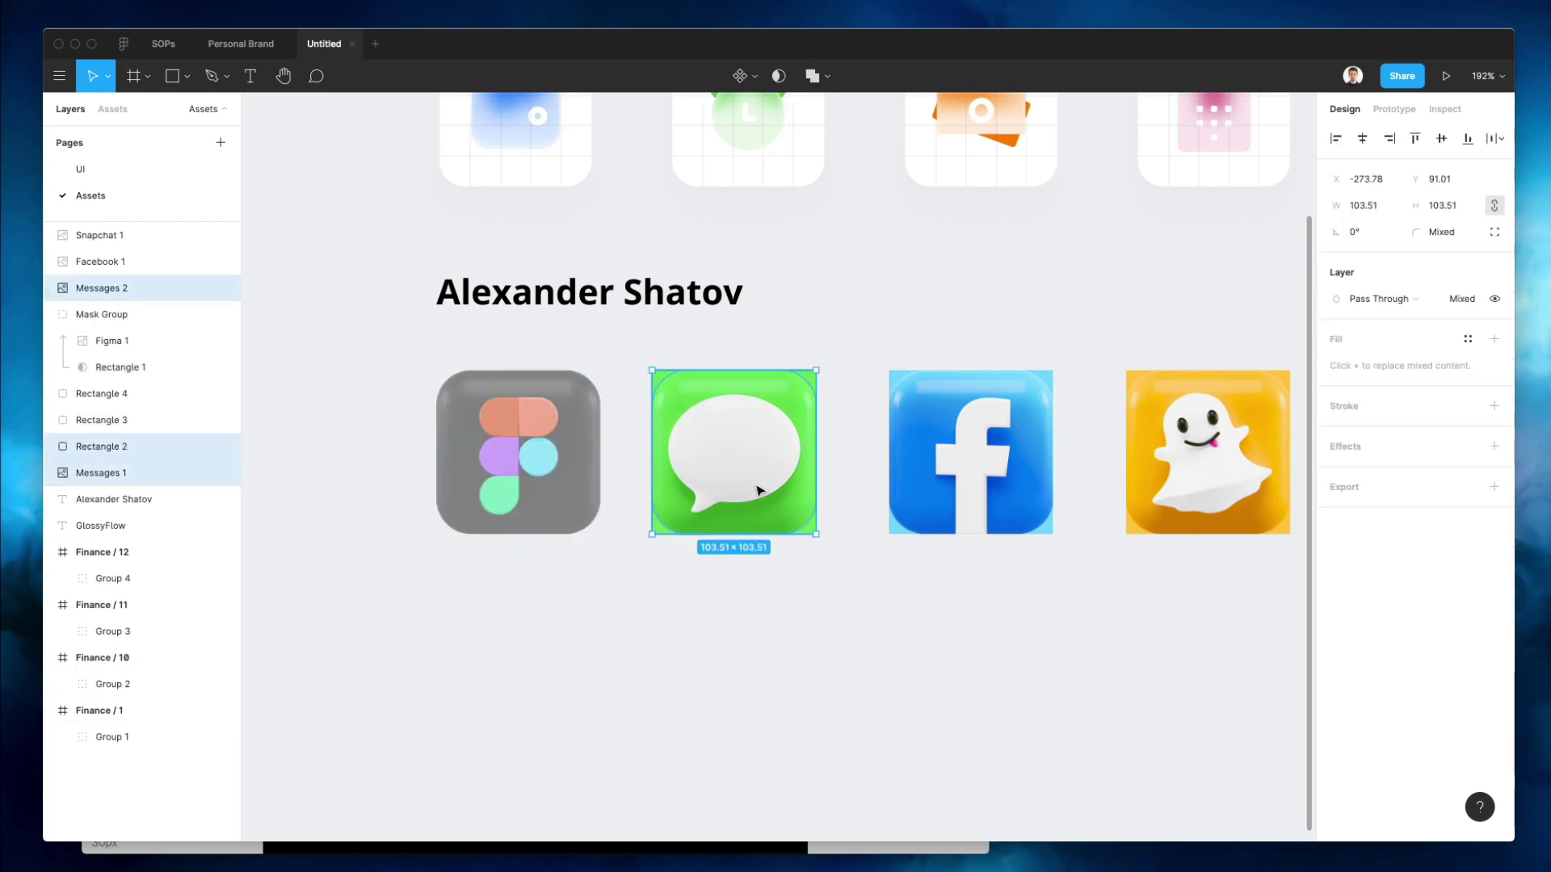
click(137, 477)
key(Delete)
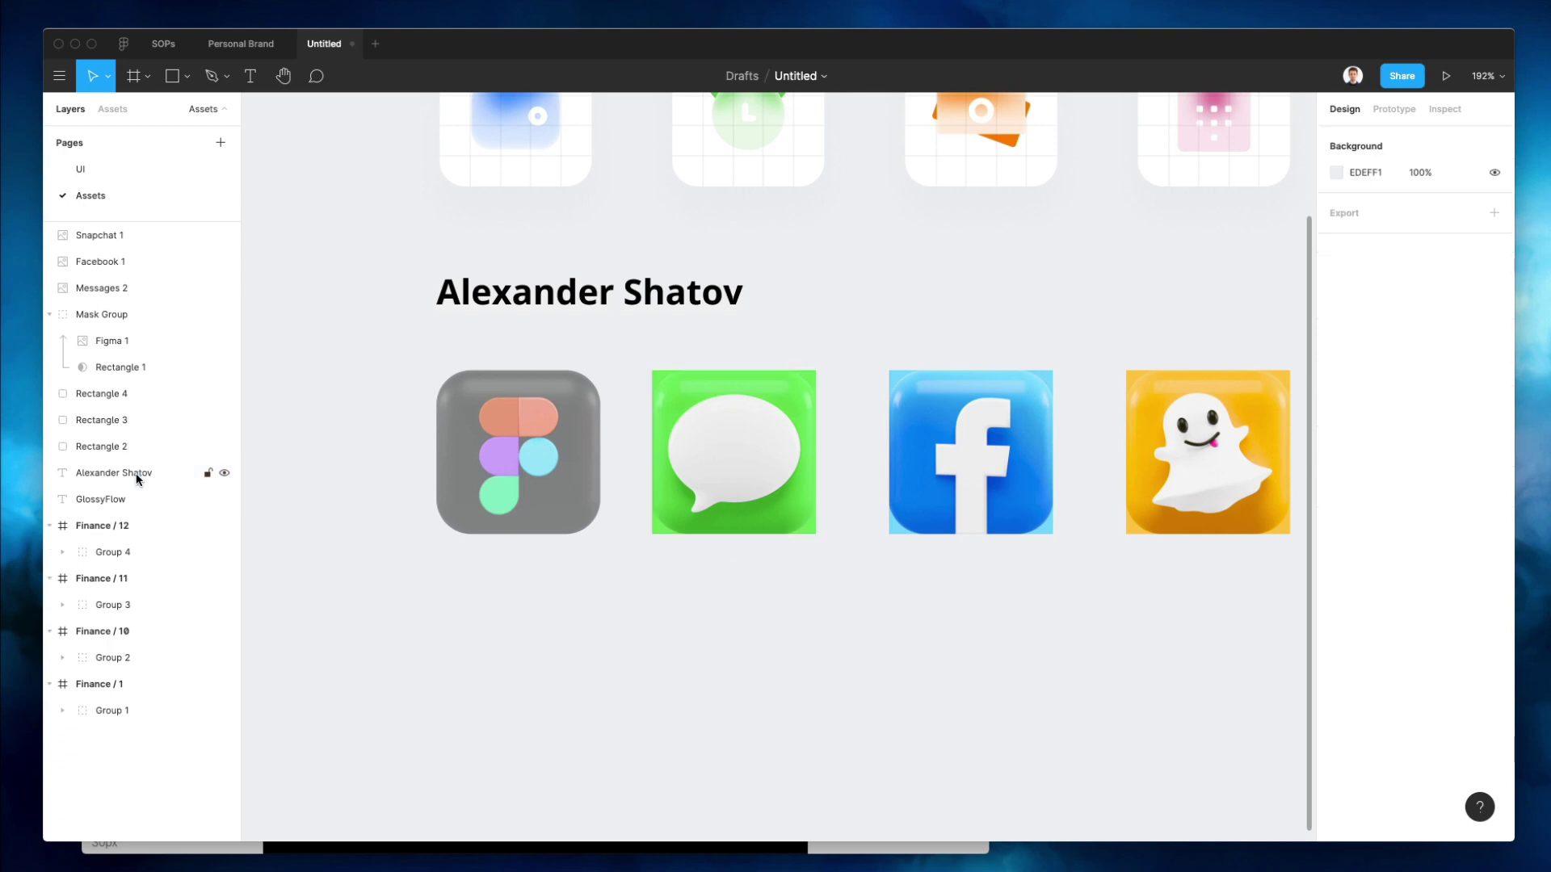
drag(692, 353, 731, 396)
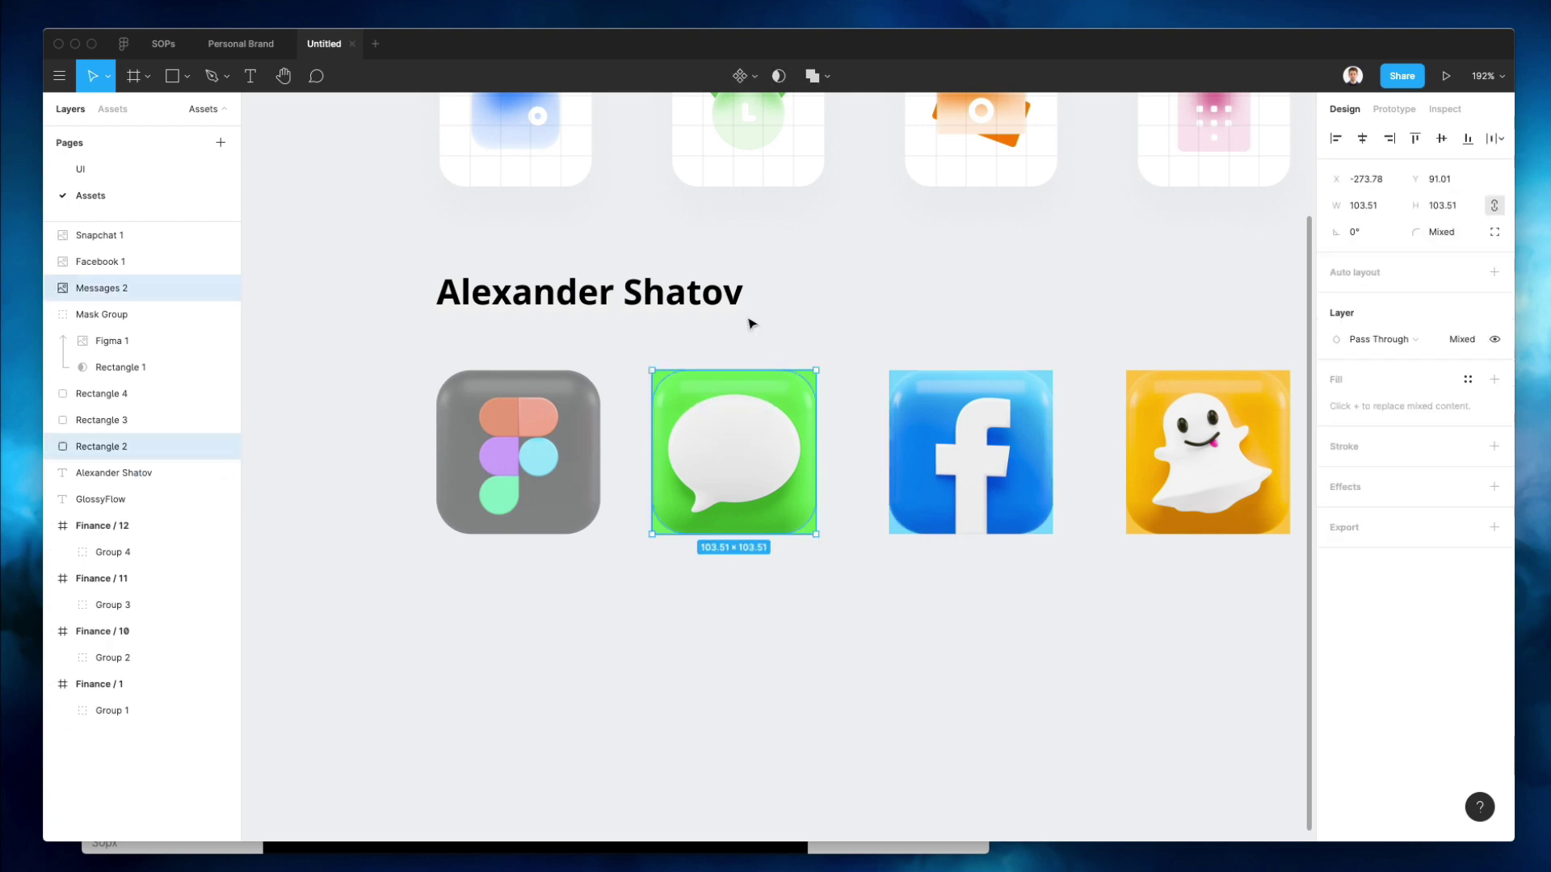
click(779, 77)
click(832, 335)
- Mask the Facebook and Snapchat icons with their rounded rectangles
scroll(828, 356, right, 3)
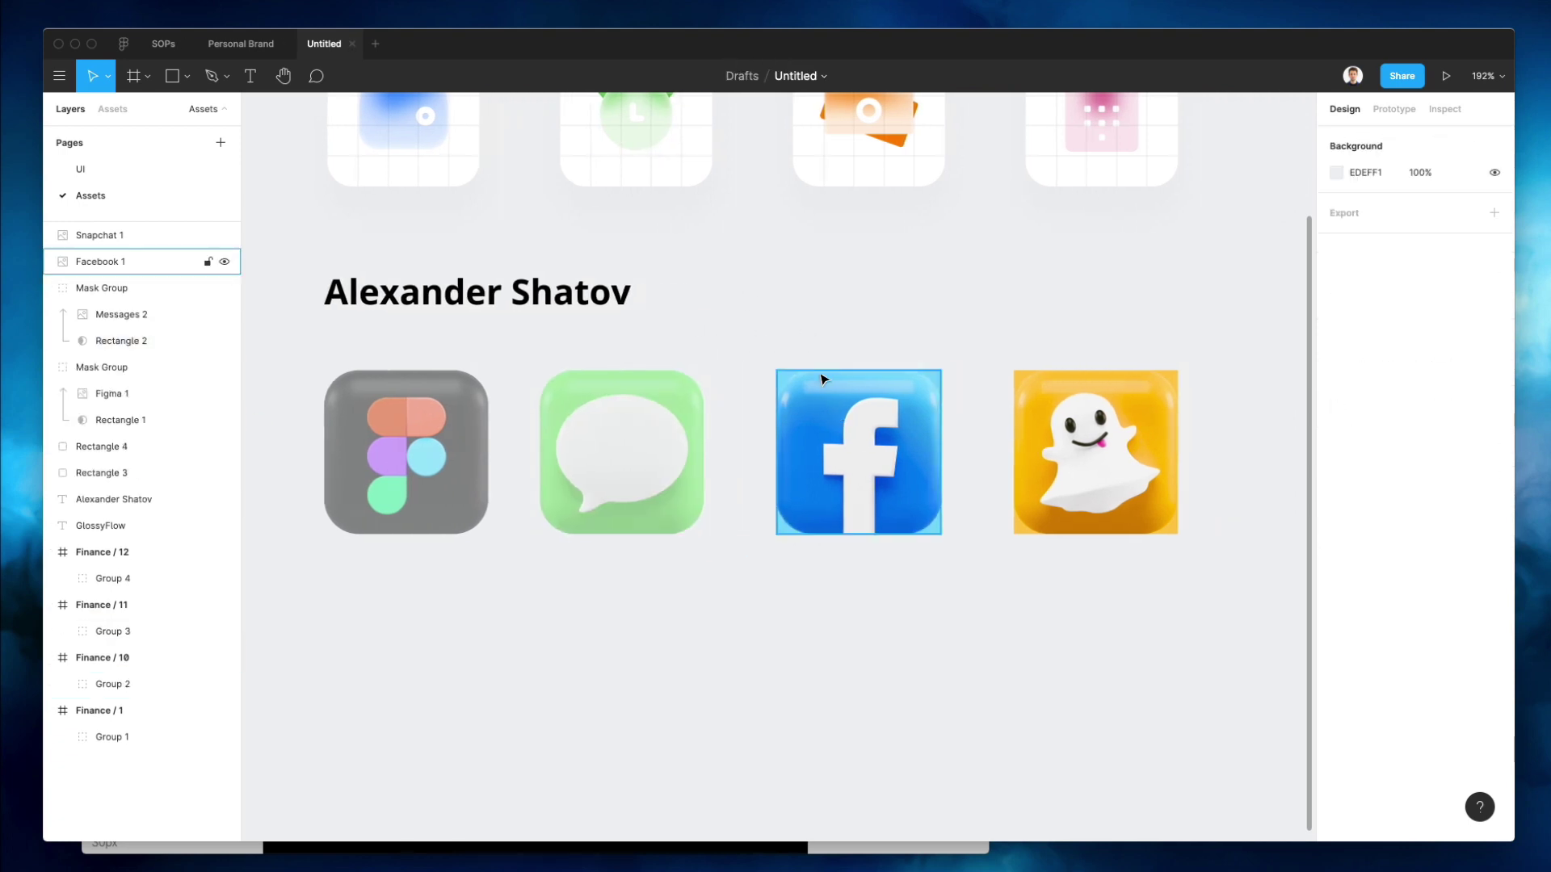
drag(804, 315, 887, 468)
click(775, 76)
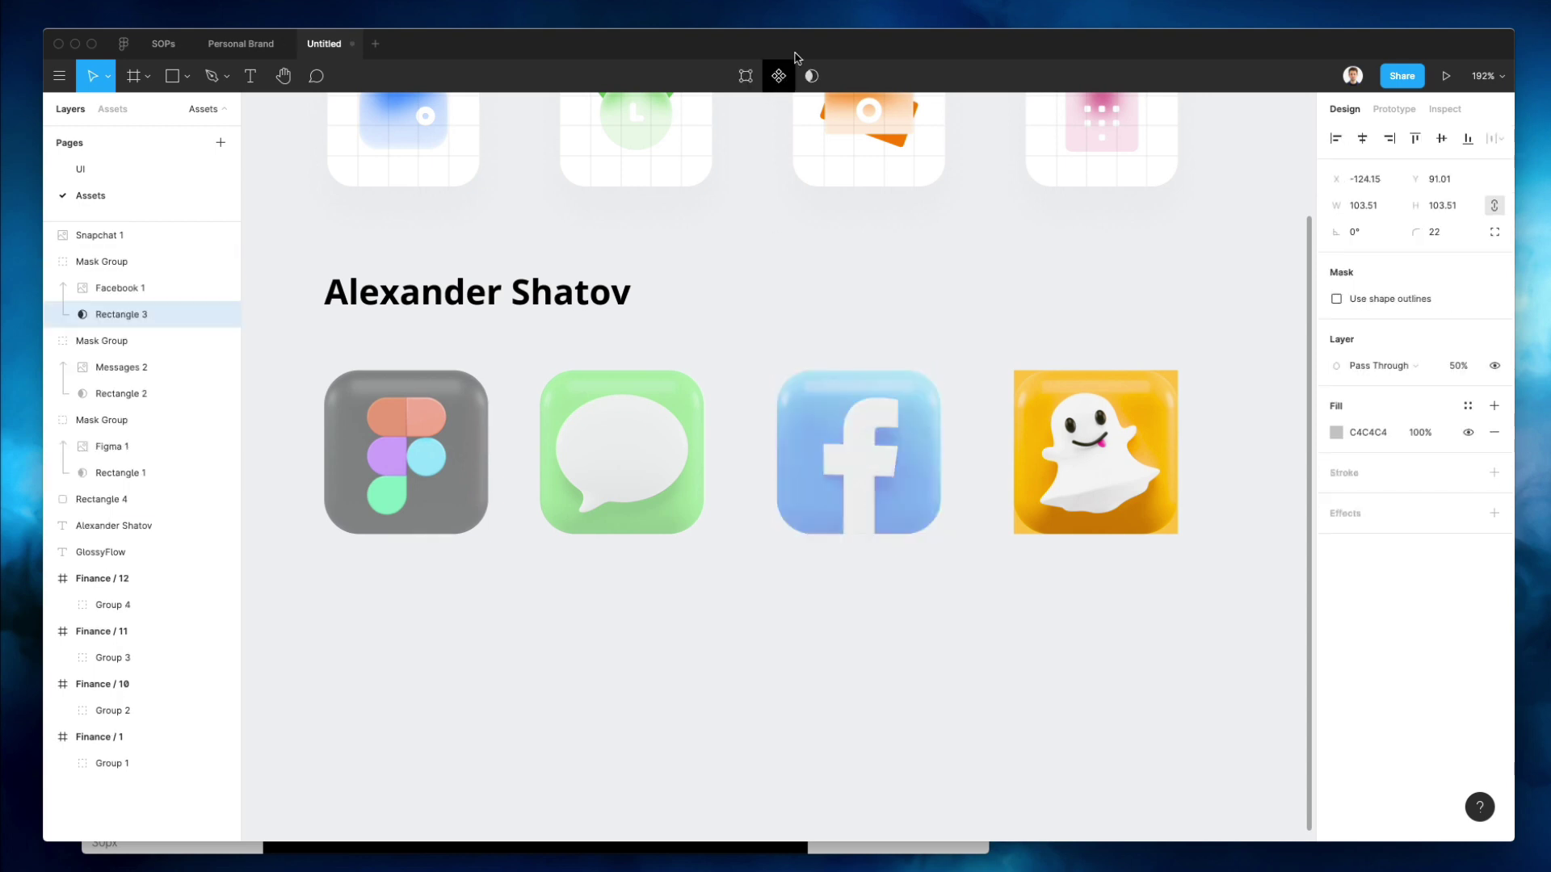
drag(1010, 336, 1139, 517)
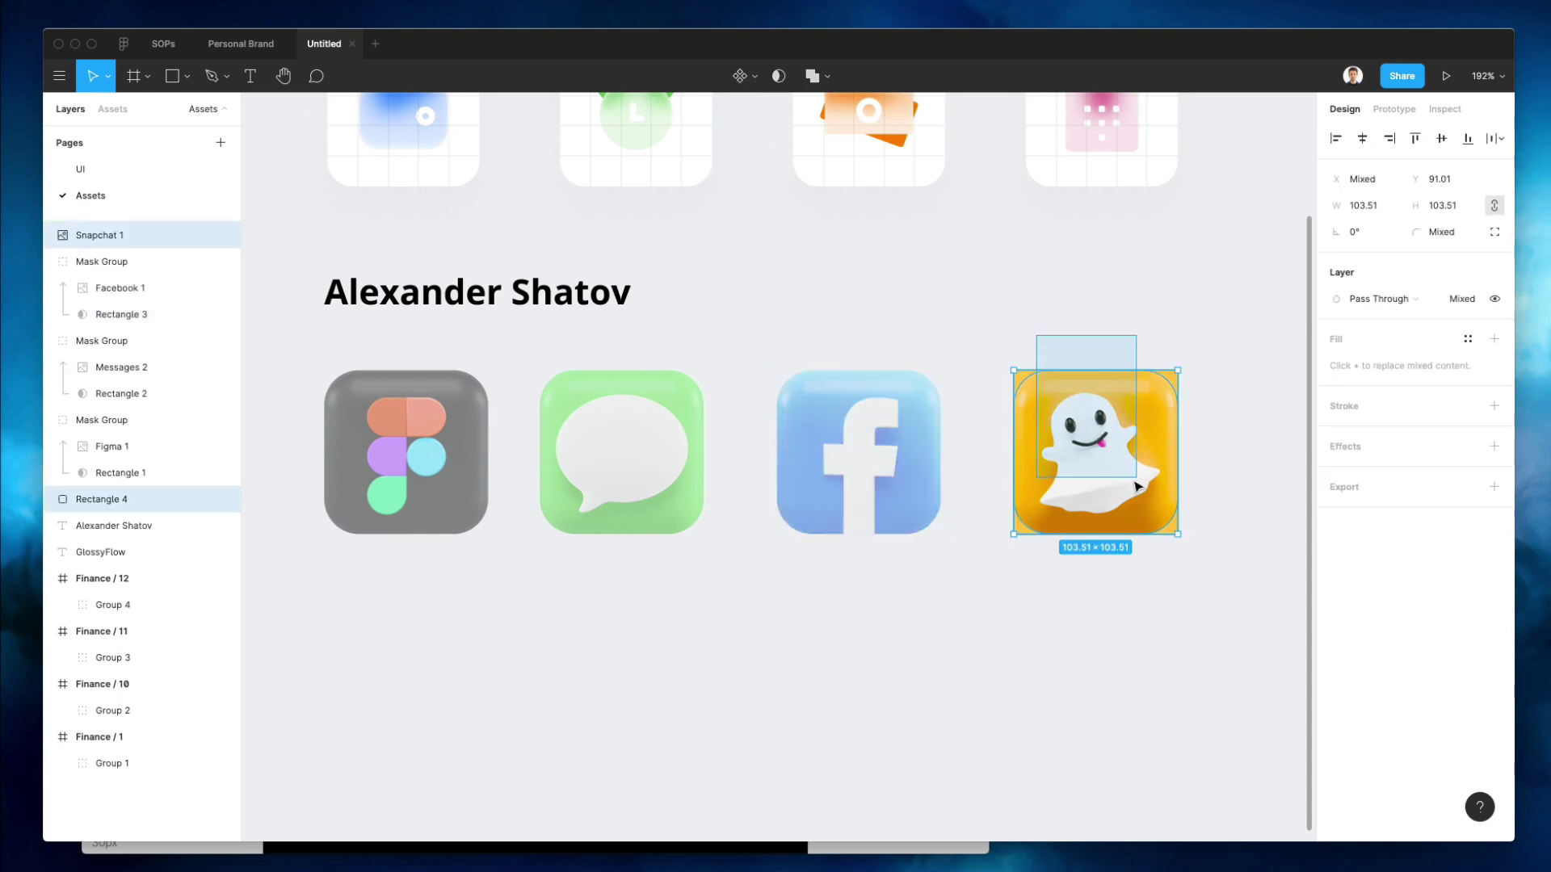
click(775, 75)
click(1195, 367)
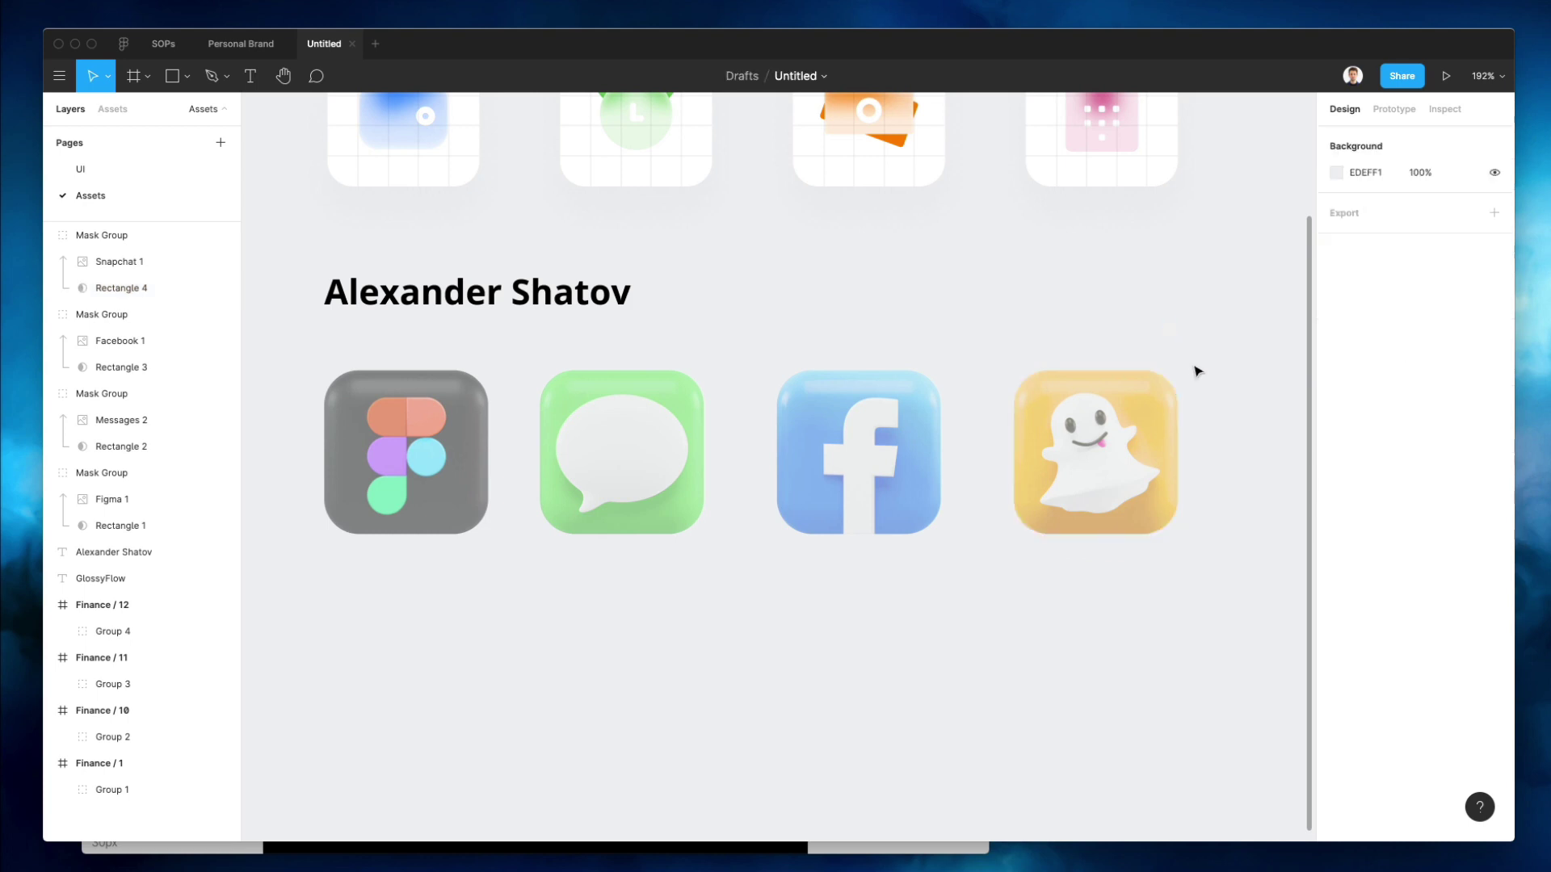
- Set Rectangles 1–4 to 100% opacity, then select the four masked icons and go to the UI page
drag(1210, 390, 396, 536)
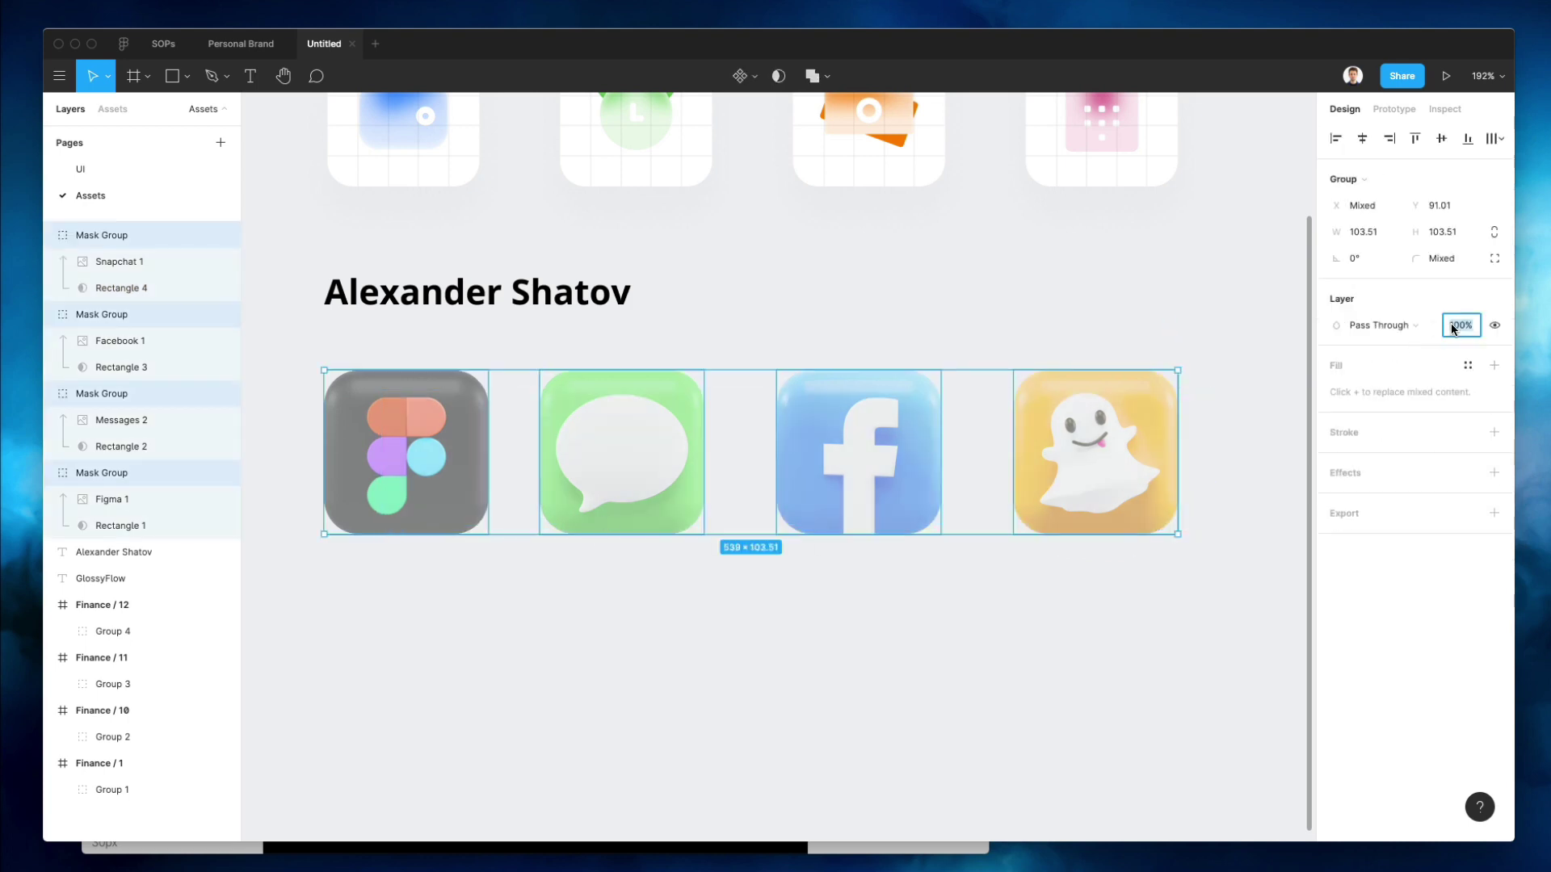
double_click(1163, 383)
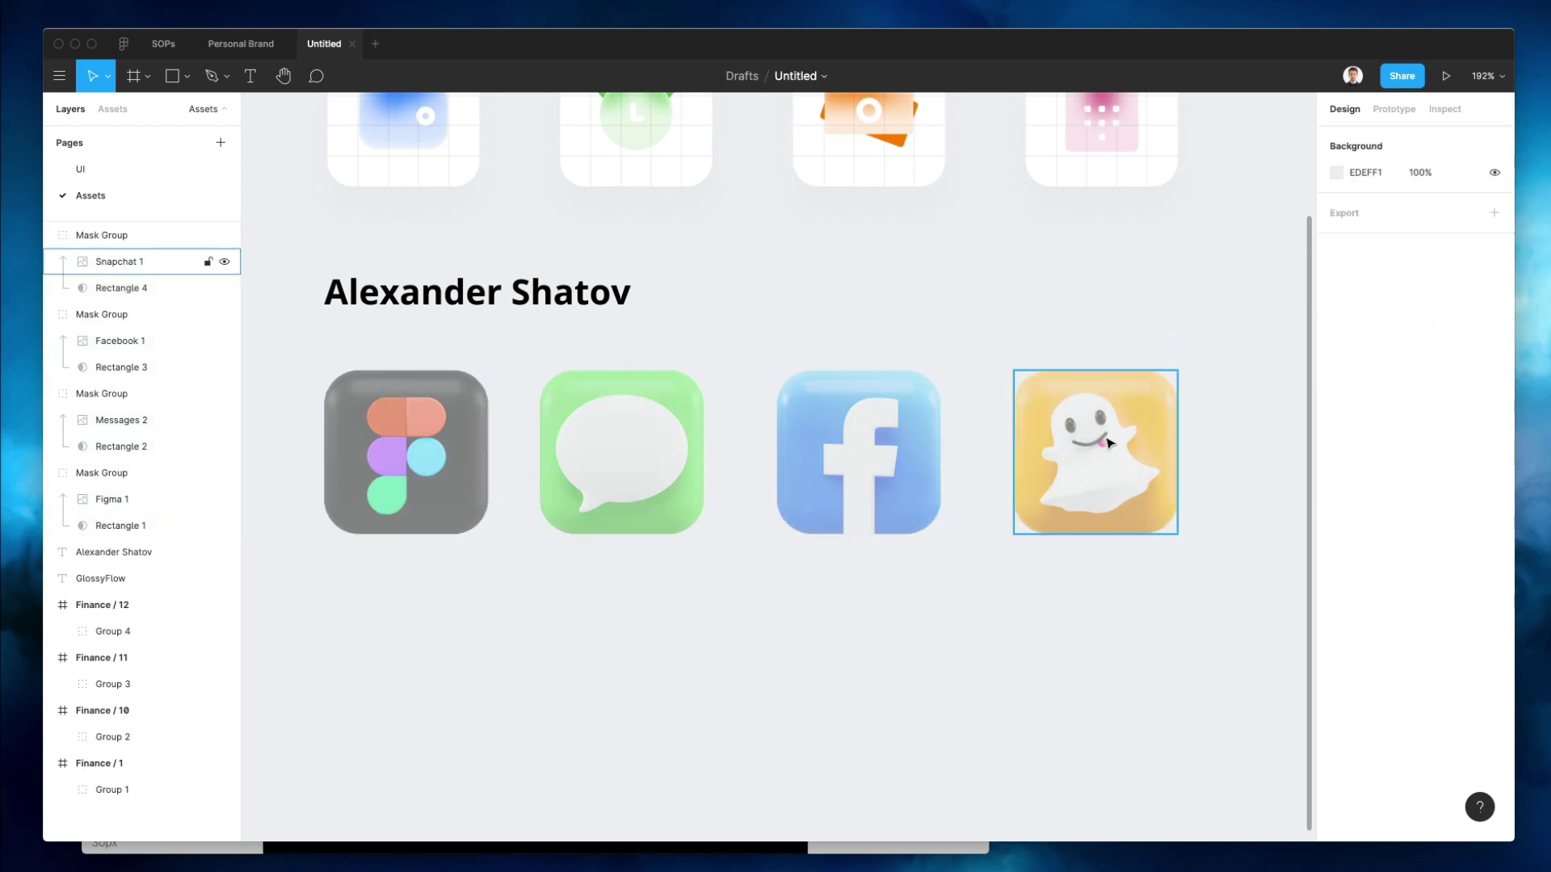
click(124, 291)
shift+click(130, 367)
shift+click(143, 447)
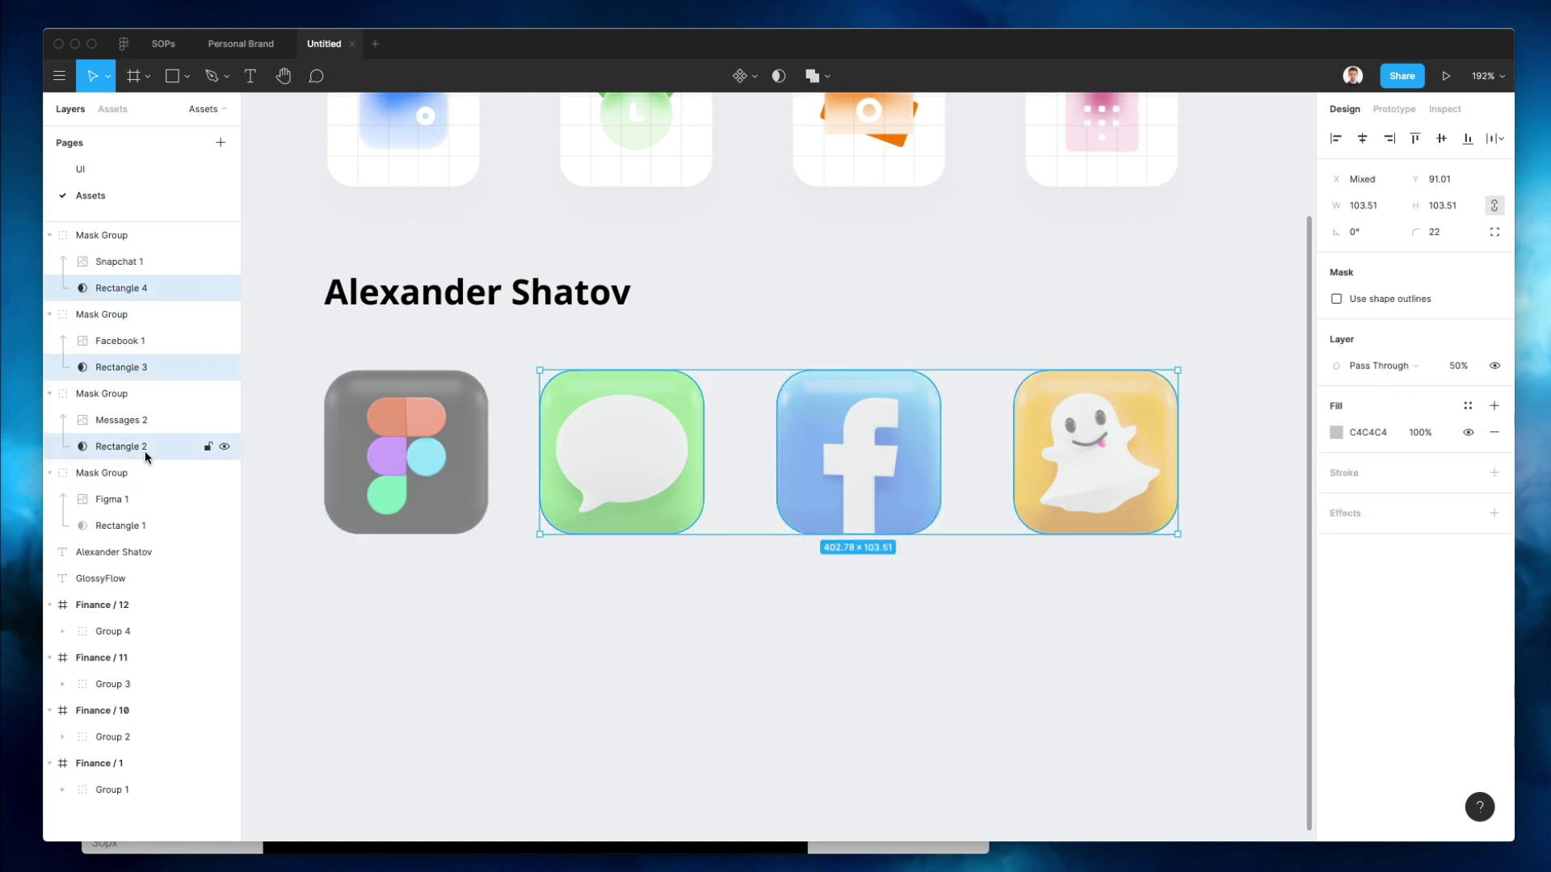
shift+click(146, 526)
key(shift+Up)
key(shift+Up)
key(shift+Up)
key(shift+Up)
key(shift+Up)
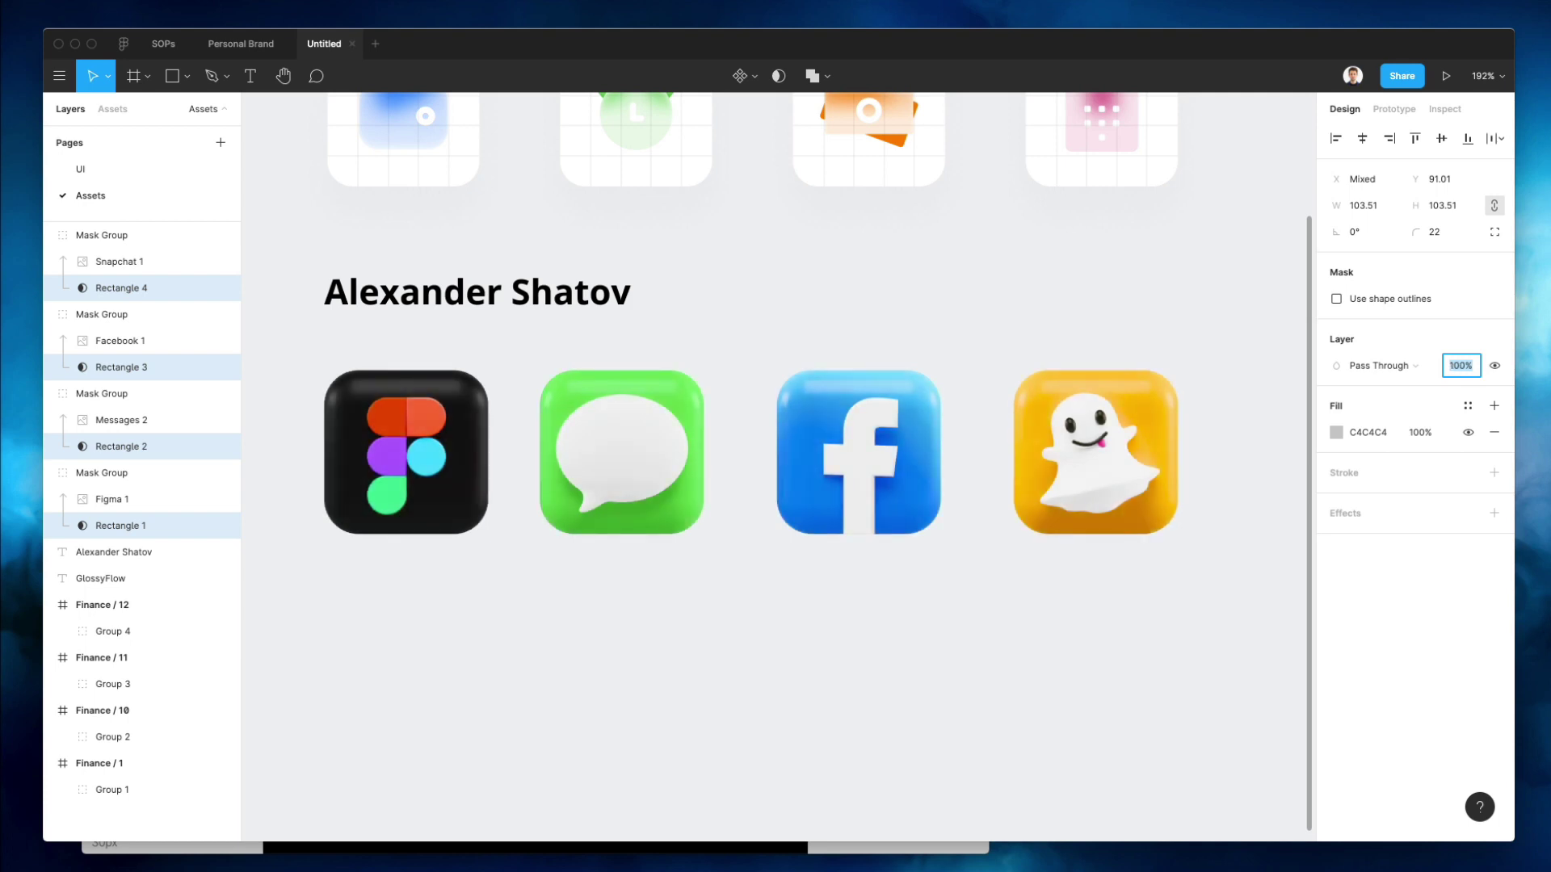
click(391, 571)
drag(337, 571, 1115, 323)
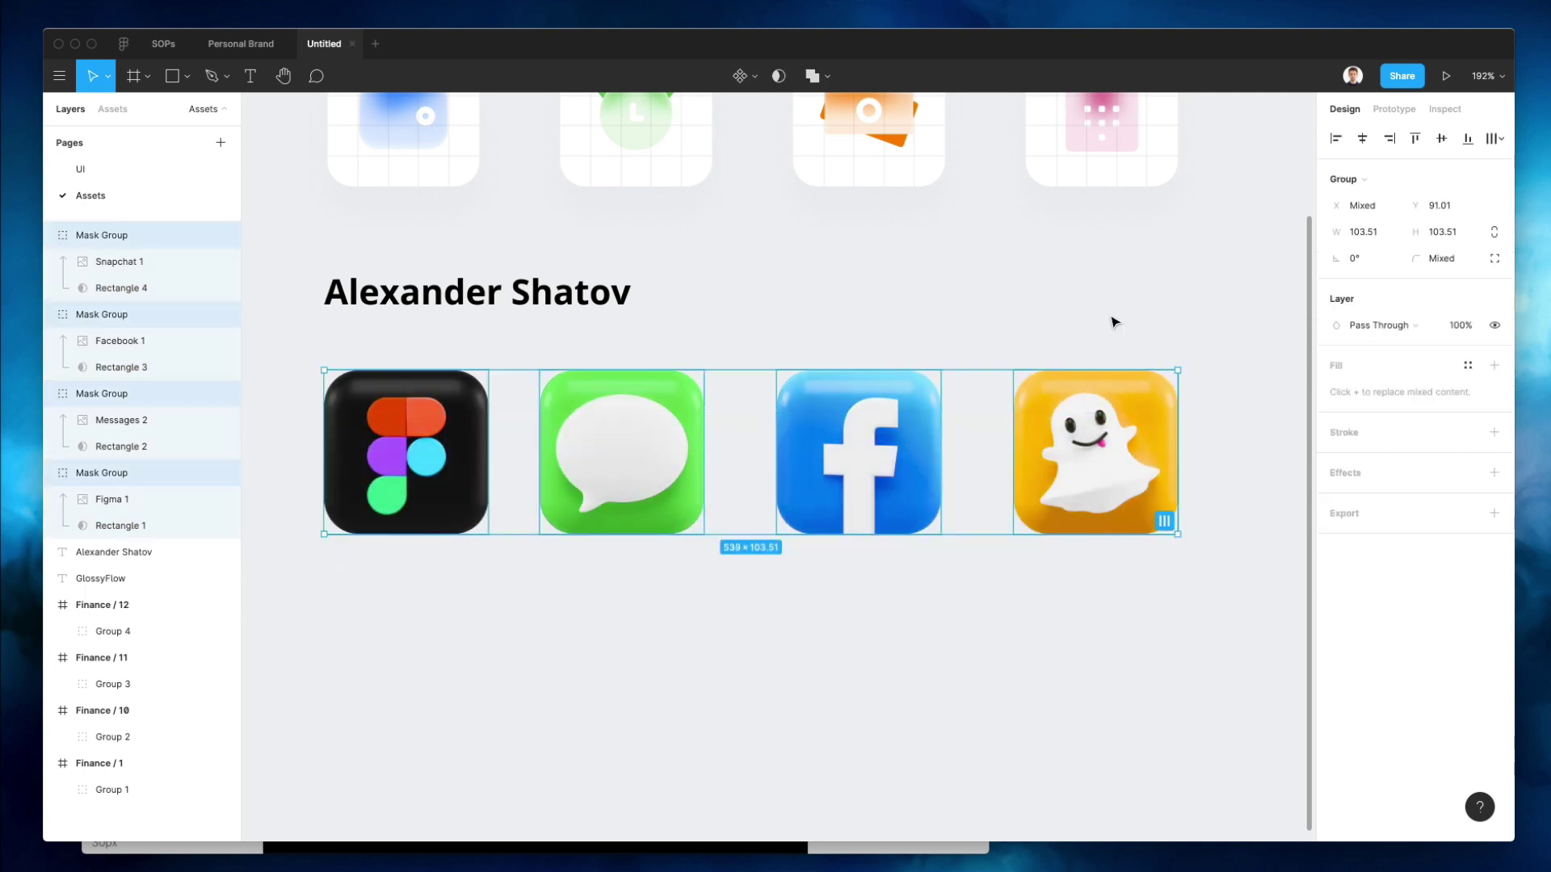
key(Page_Up)
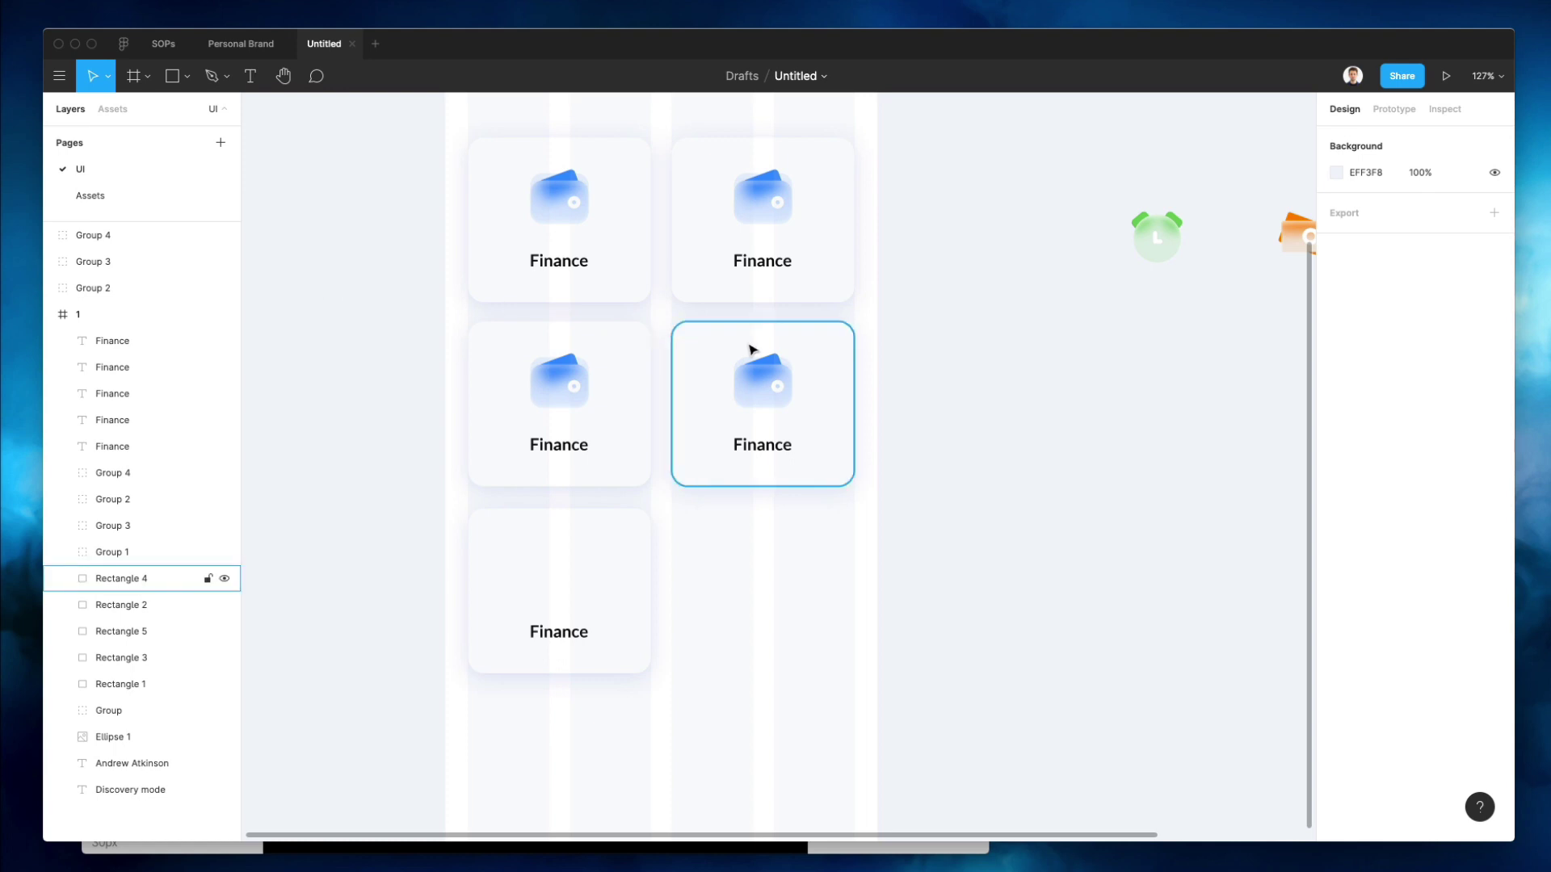
- Paste the four masked icons and scale the row down into the third Finance card
scroll(751, 349, down, 3)
scroll(715, 477, up, 2)
key(super+v)
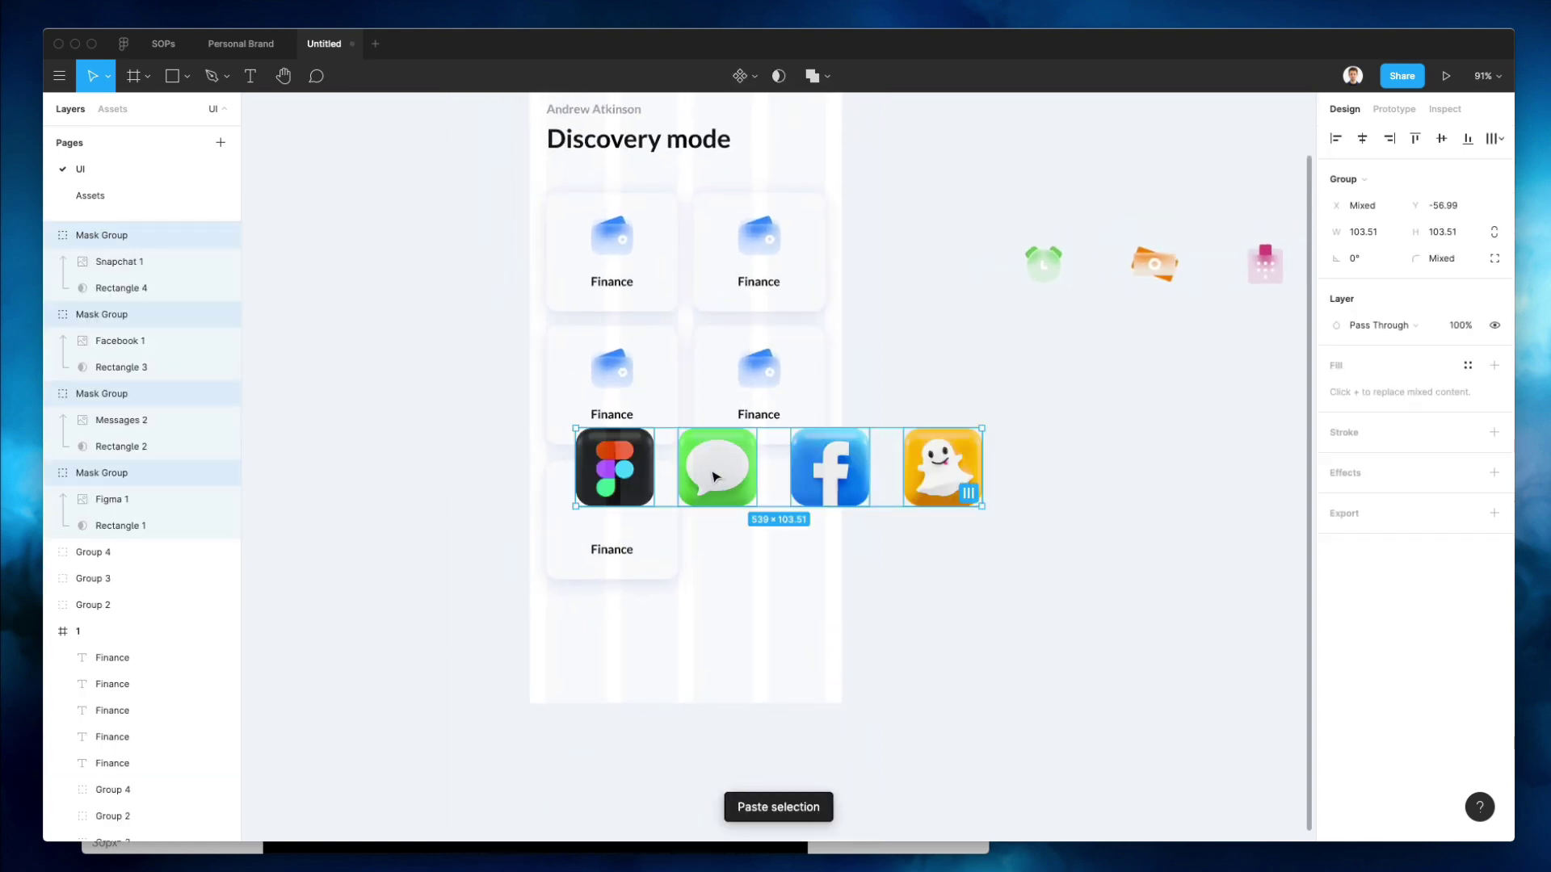
drag(714, 477, 1022, 491)
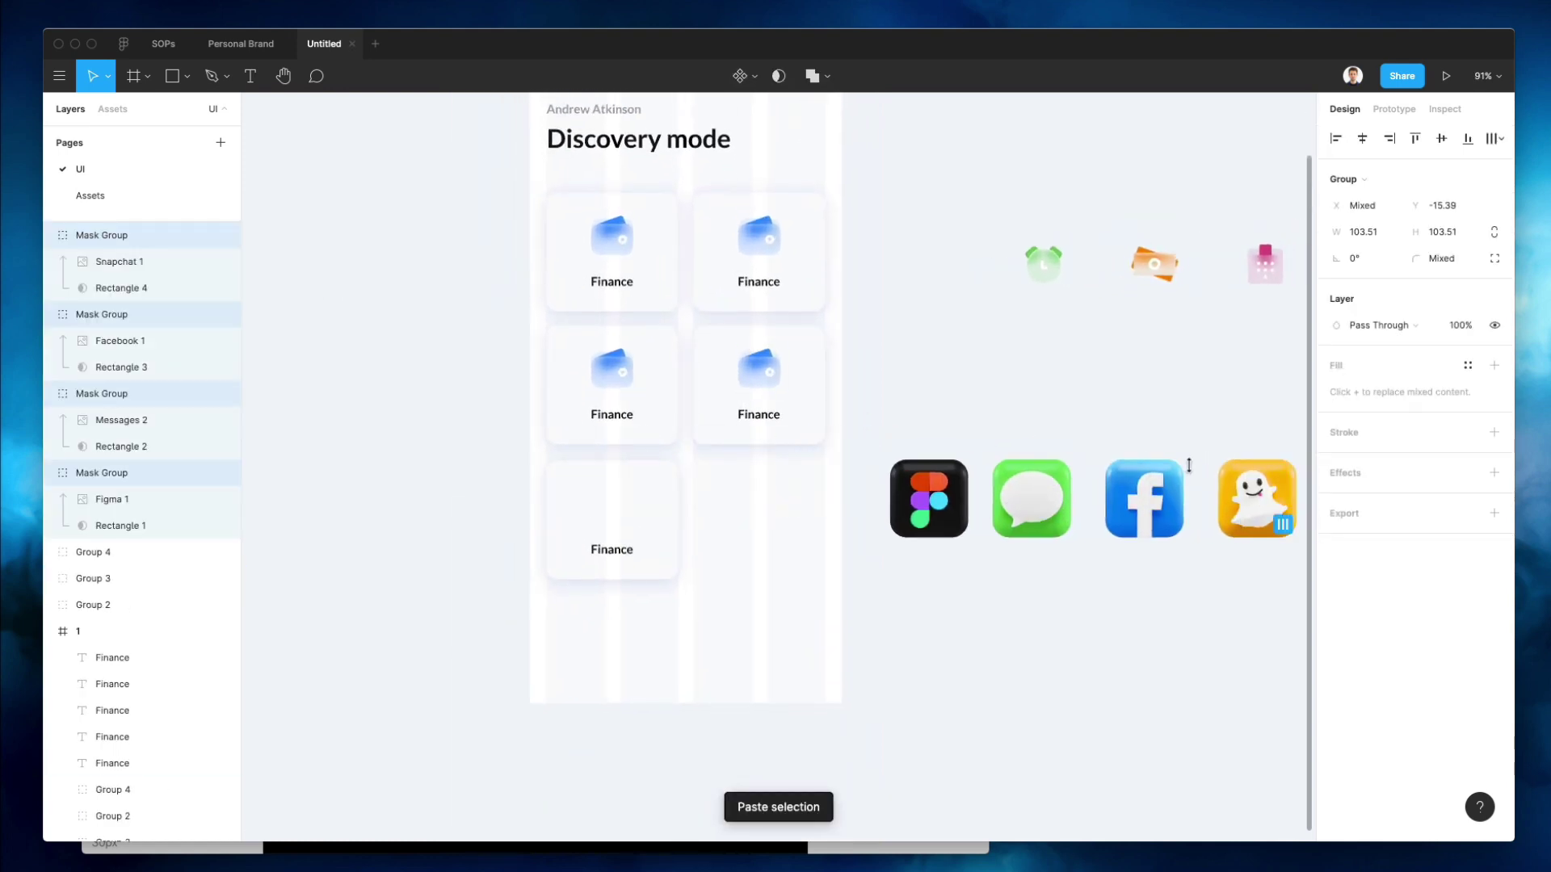
scroll(1189, 468, right, 3)
drag(1184, 461, 1013, 494)
drag(921, 517, 657, 504)
click(924, 482)
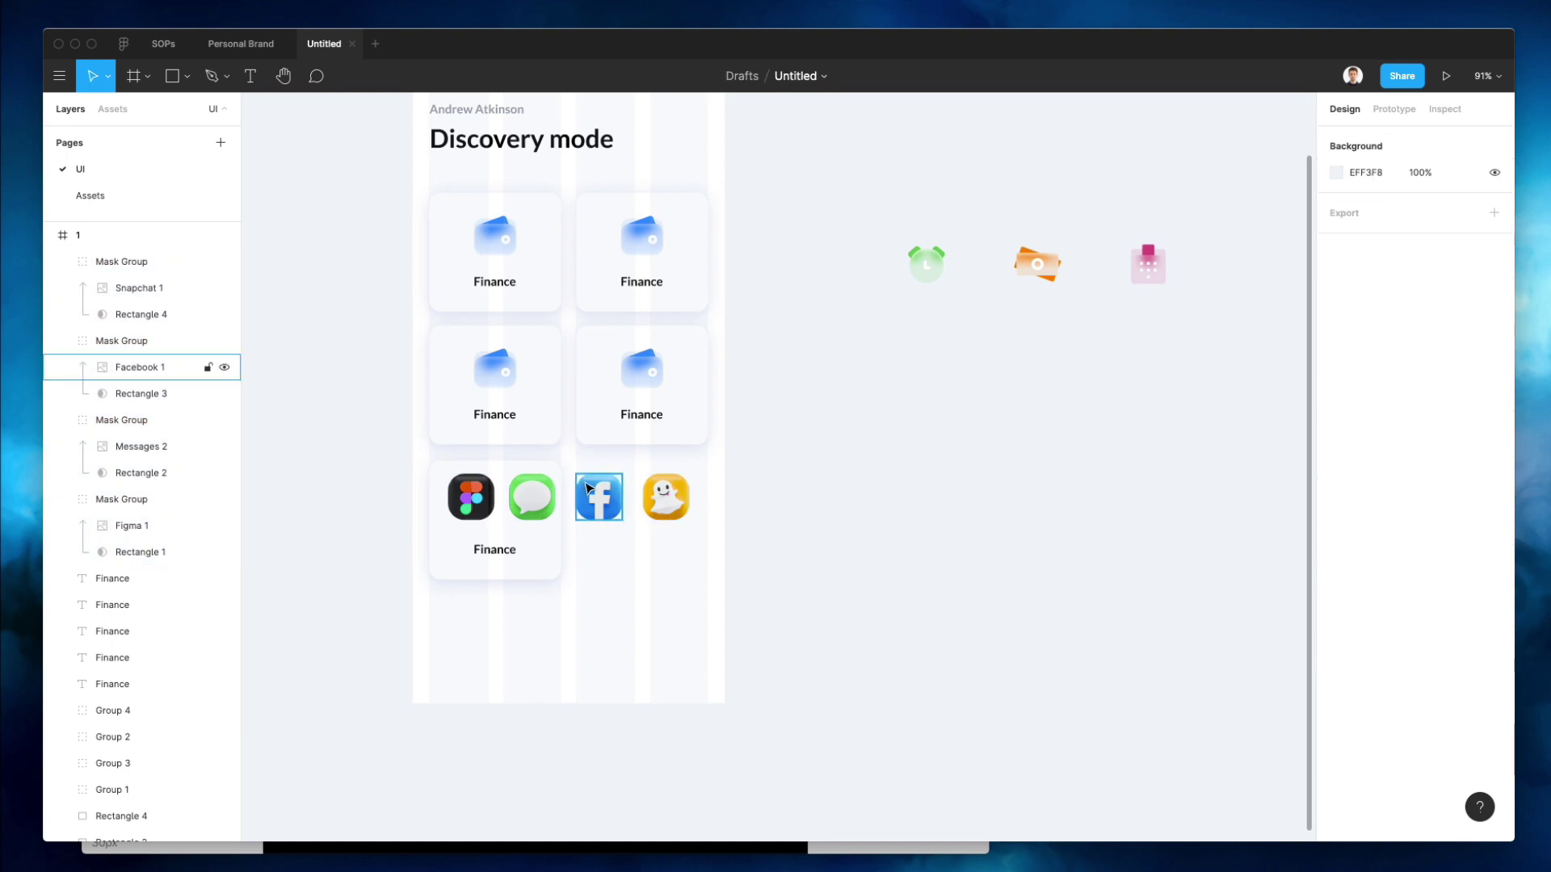
- Move the green alarm icon onto the top-right Finance card
scroll(588, 489, up, 3)
scroll(588, 489, down, 3)
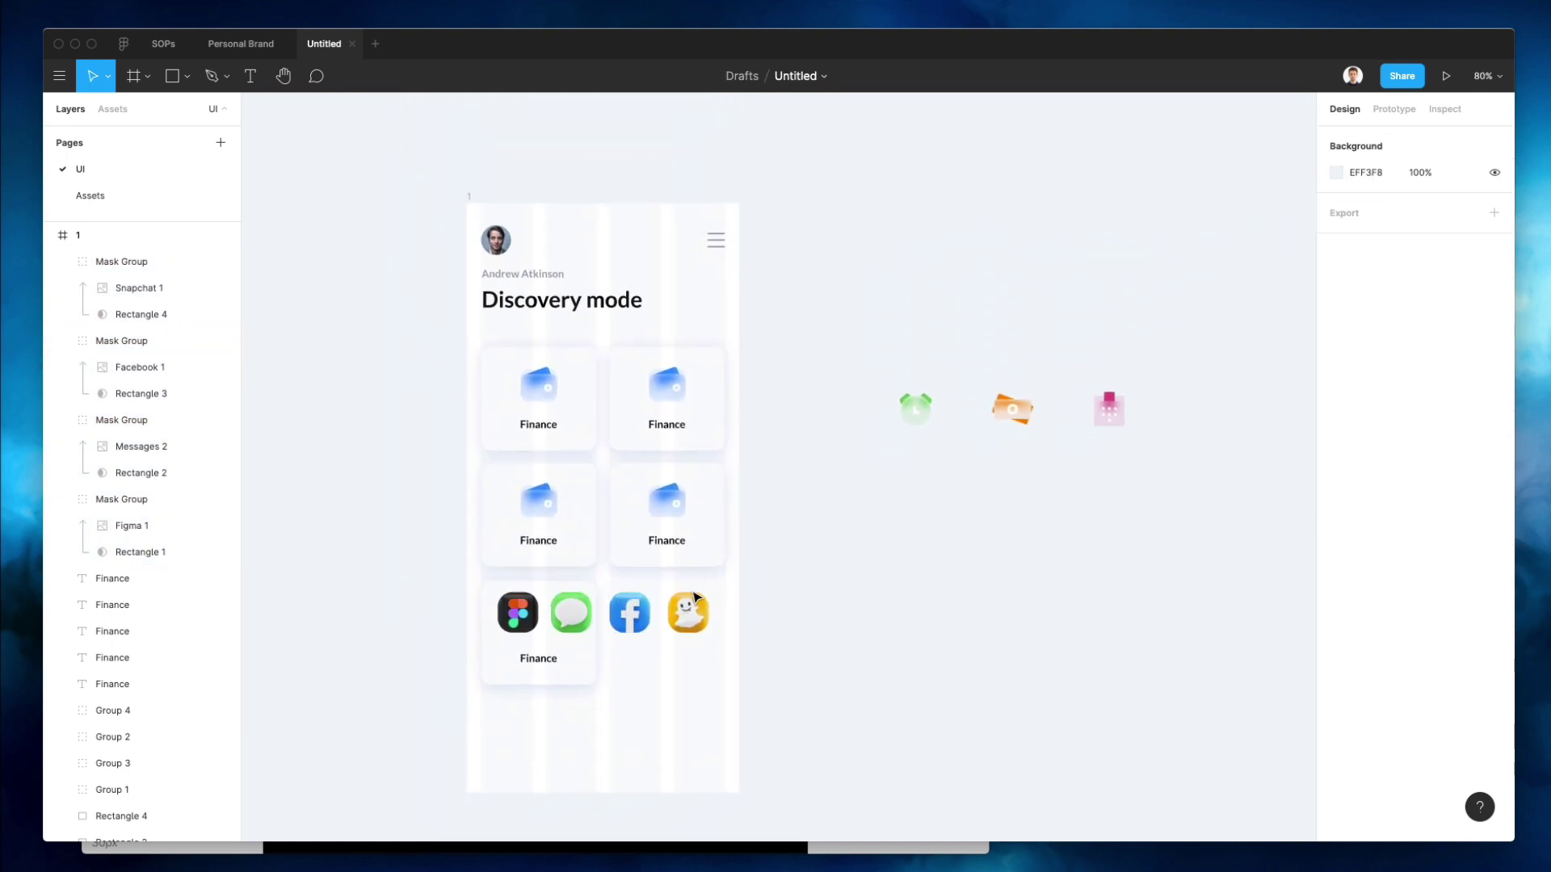
scroll(439, 479, down, 2)
scroll(438, 479, up, 3)
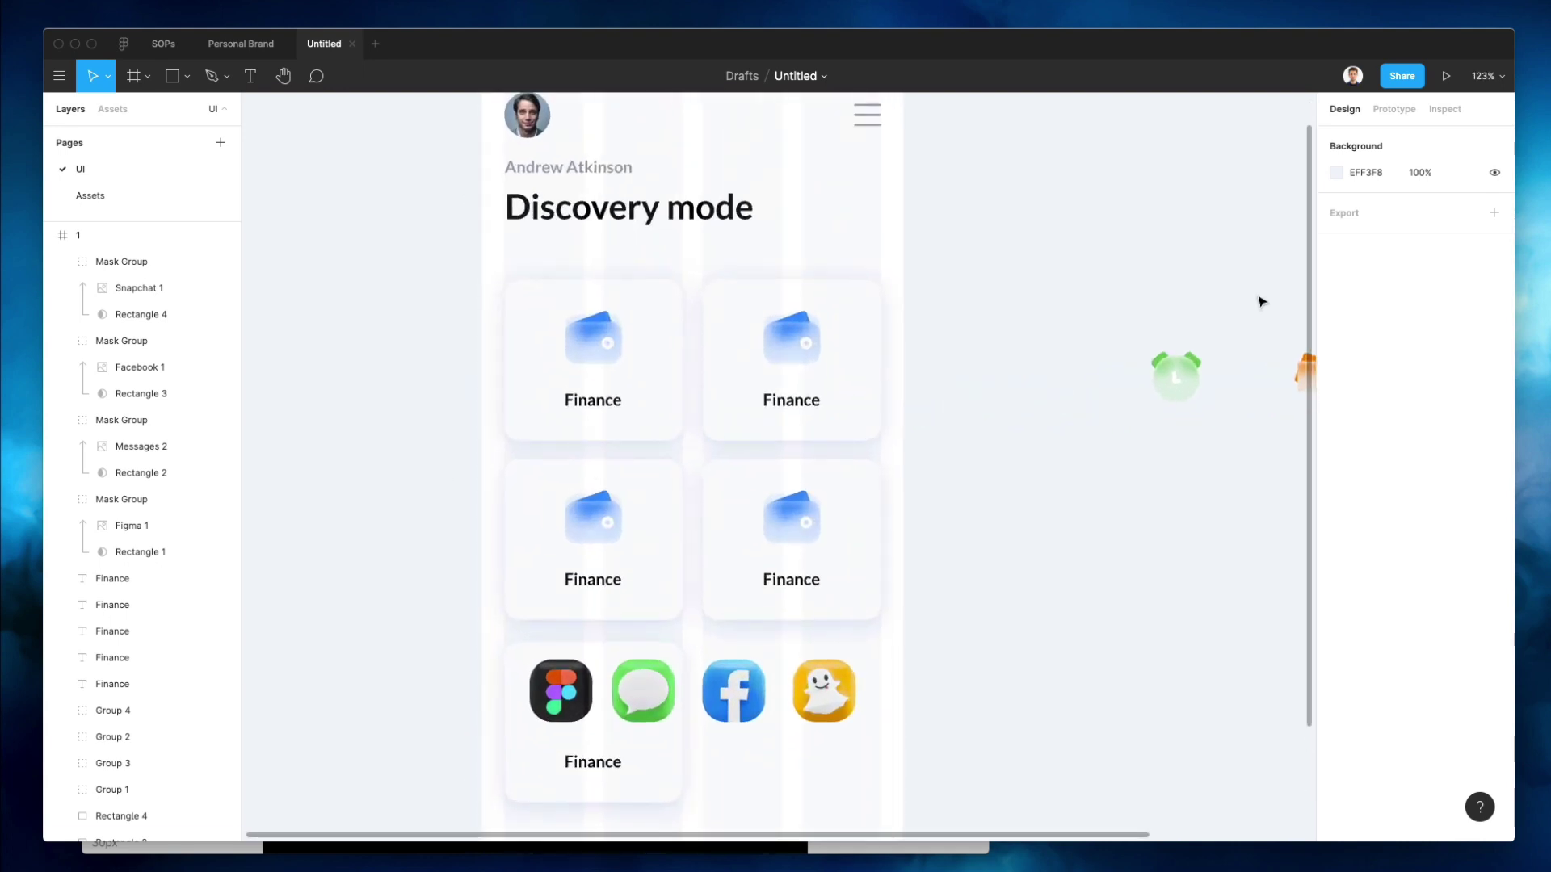
scroll(1260, 302, right, 3)
drag(1007, 374, 590, 316)
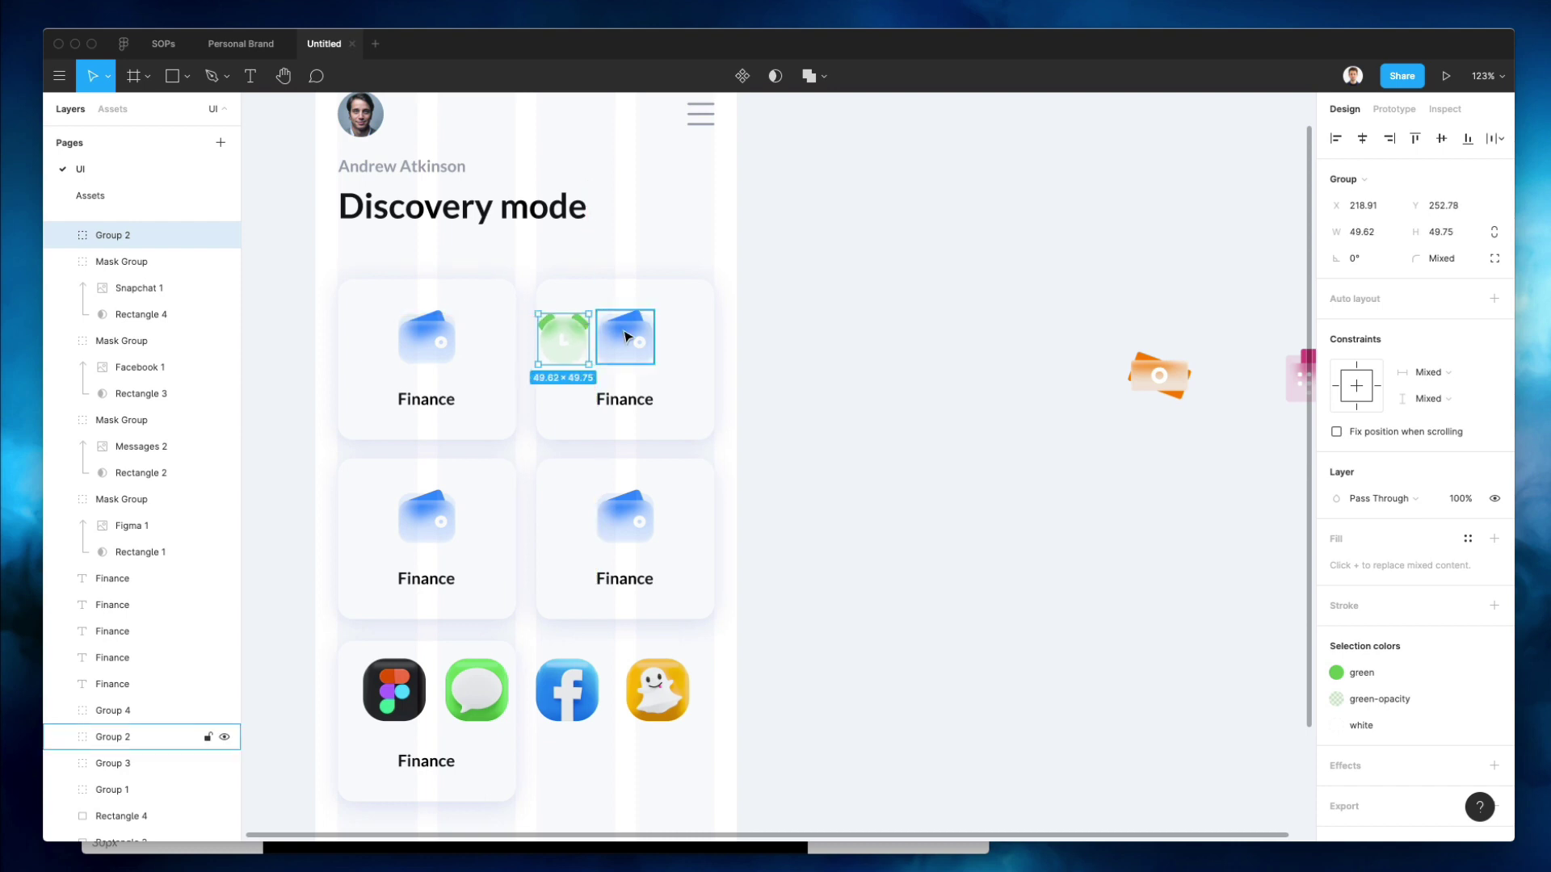
- Remove the wallet icon from the top-right Finance card
click(643, 333)
key(Return)
key(Escape)
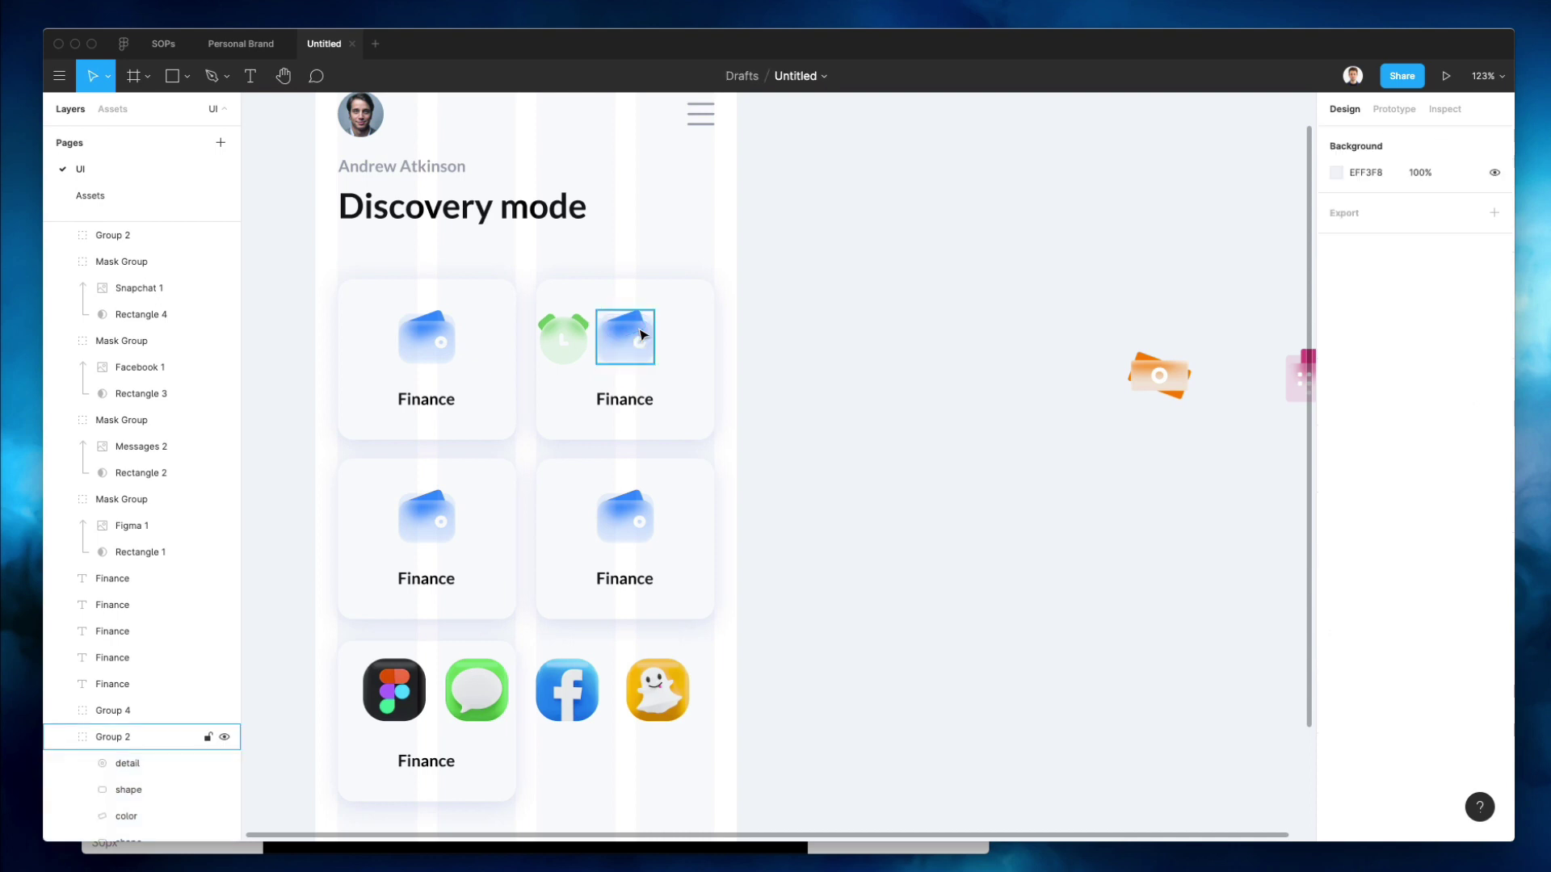
click(642, 333)
key(Escape)
- Widen the green alarm icon to 51.37 and centre it above the card's label
click(577, 331)
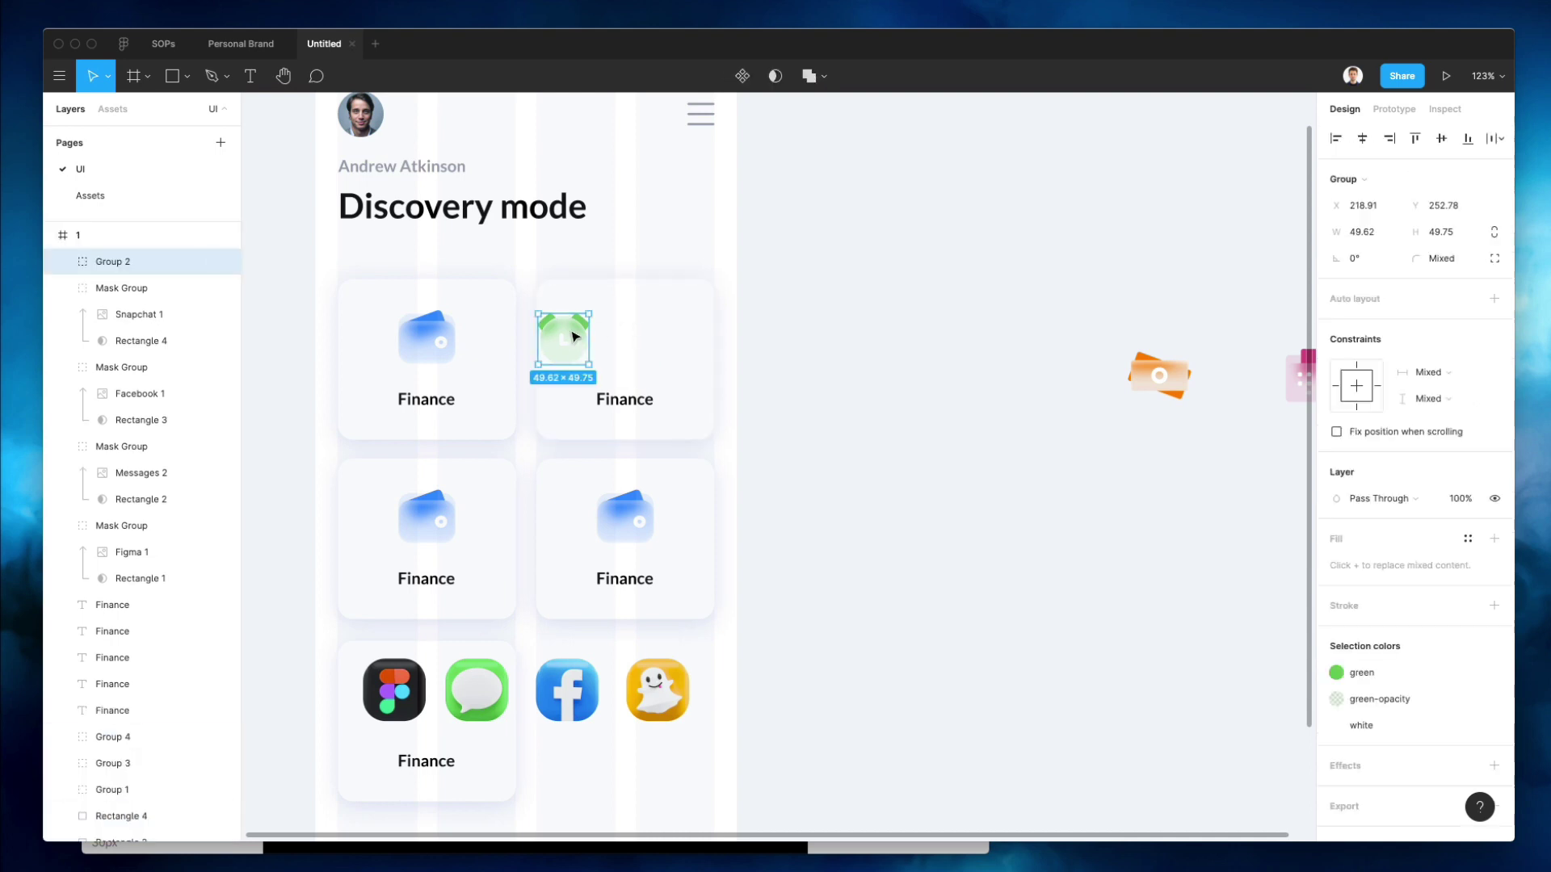
scroll(577, 326, up, 5)
scroll(579, 333, up, 3)
drag(631, 349, 684, 368)
scroll(636, 353, down, 3)
scroll(636, 353, down, 5)
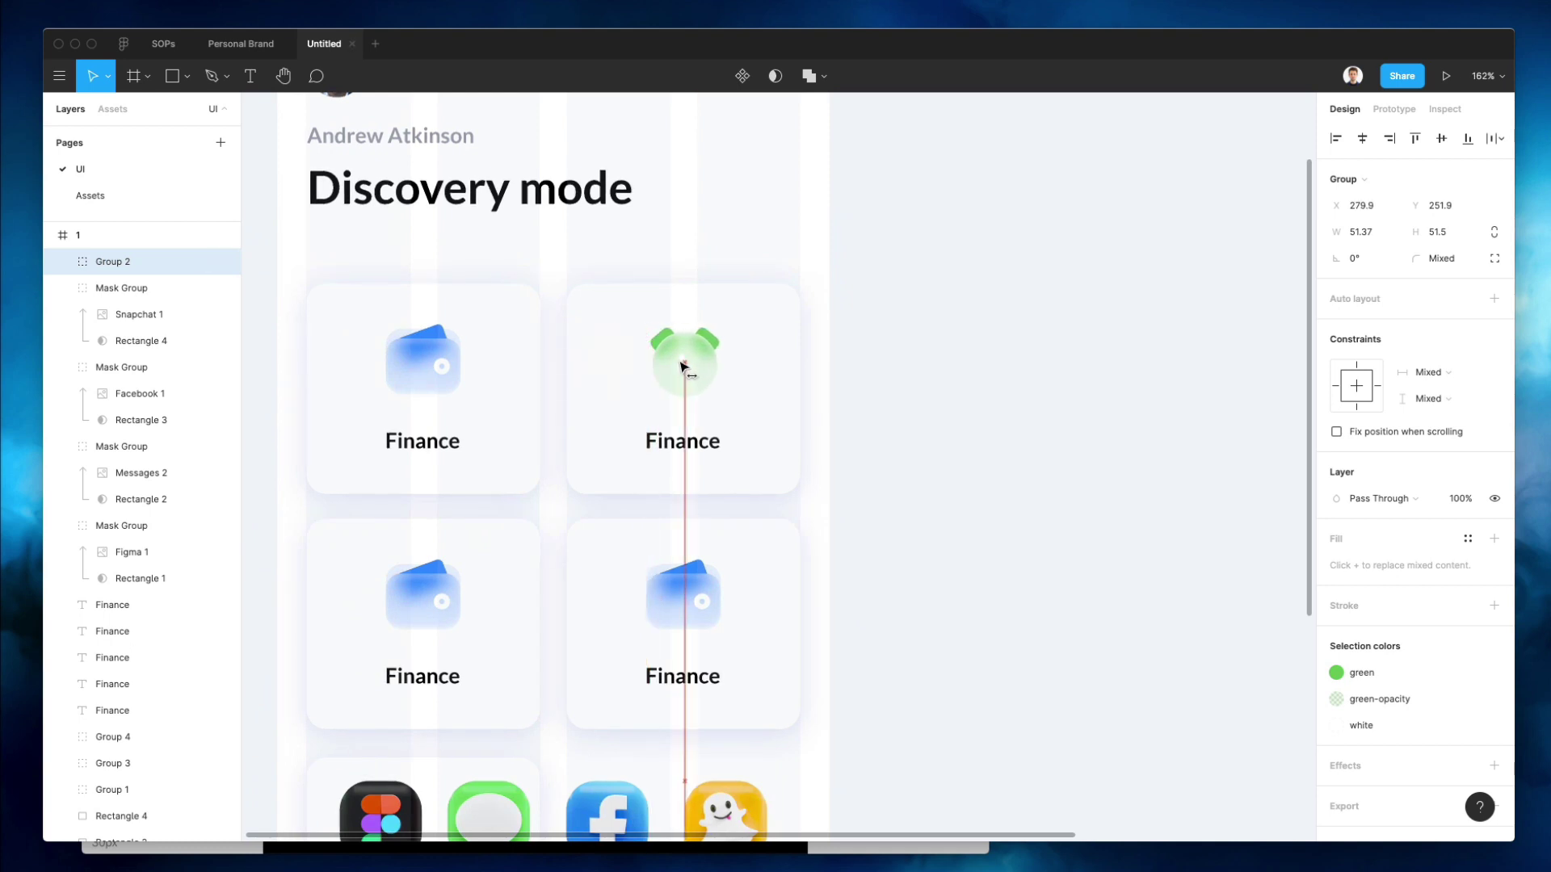
drag(683, 368, 682, 368)
scroll(681, 368, down, 5)
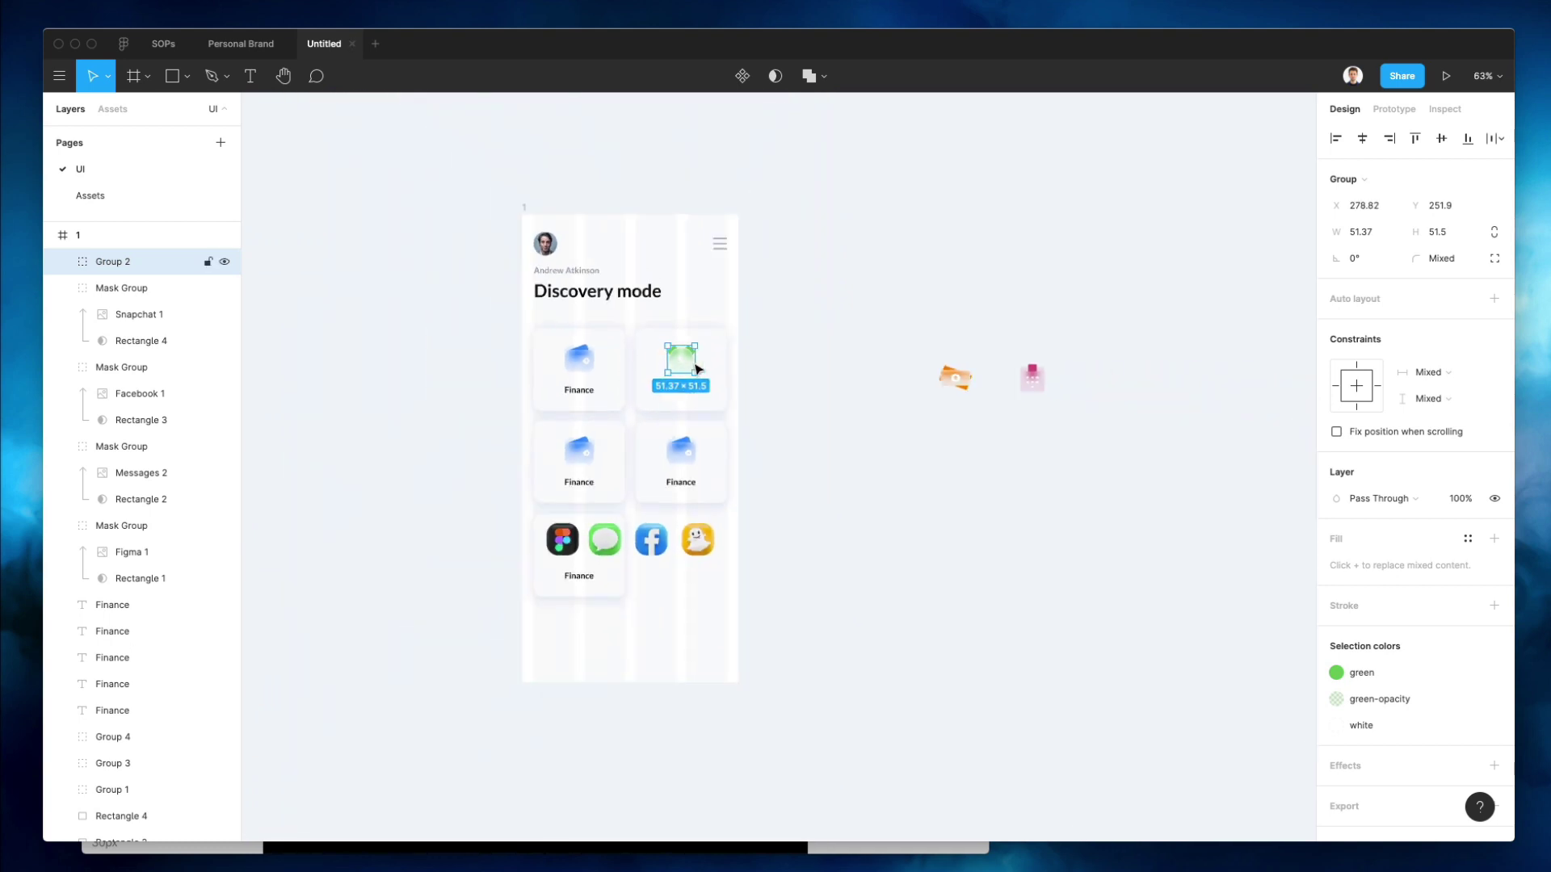
scroll(900, 433, up, 5)
- Place the orange card icon on the lower-left card, replacing its wallet icon
drag(1001, 340, 312, 444)
scroll(307, 444, up, 5)
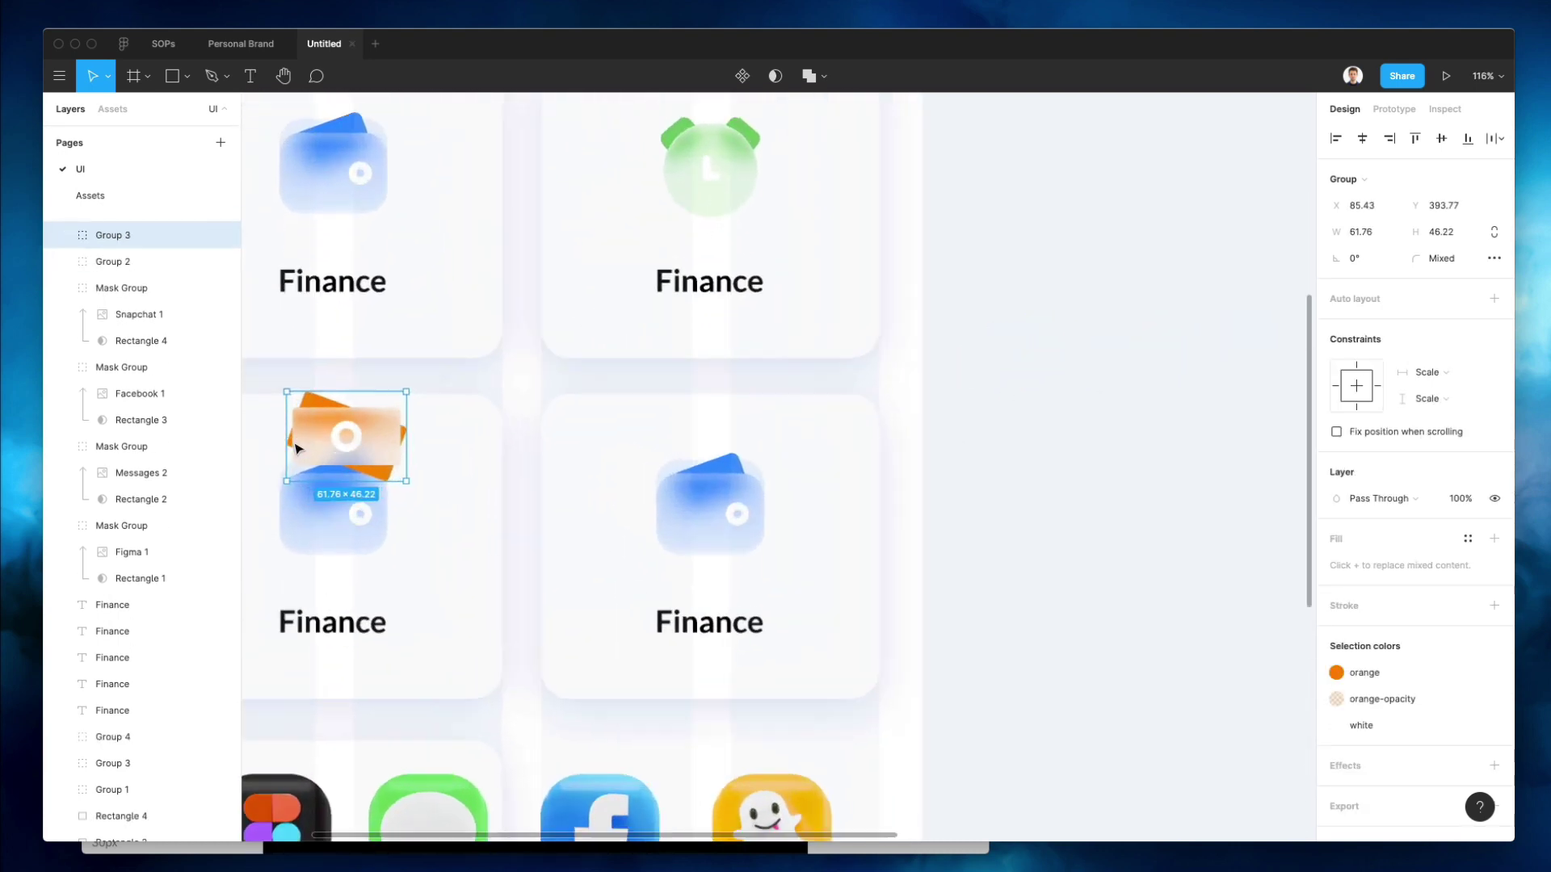
scroll(296, 449, up, 5)
drag(515, 445, 490, 511)
click(488, 539)
key(Delete)
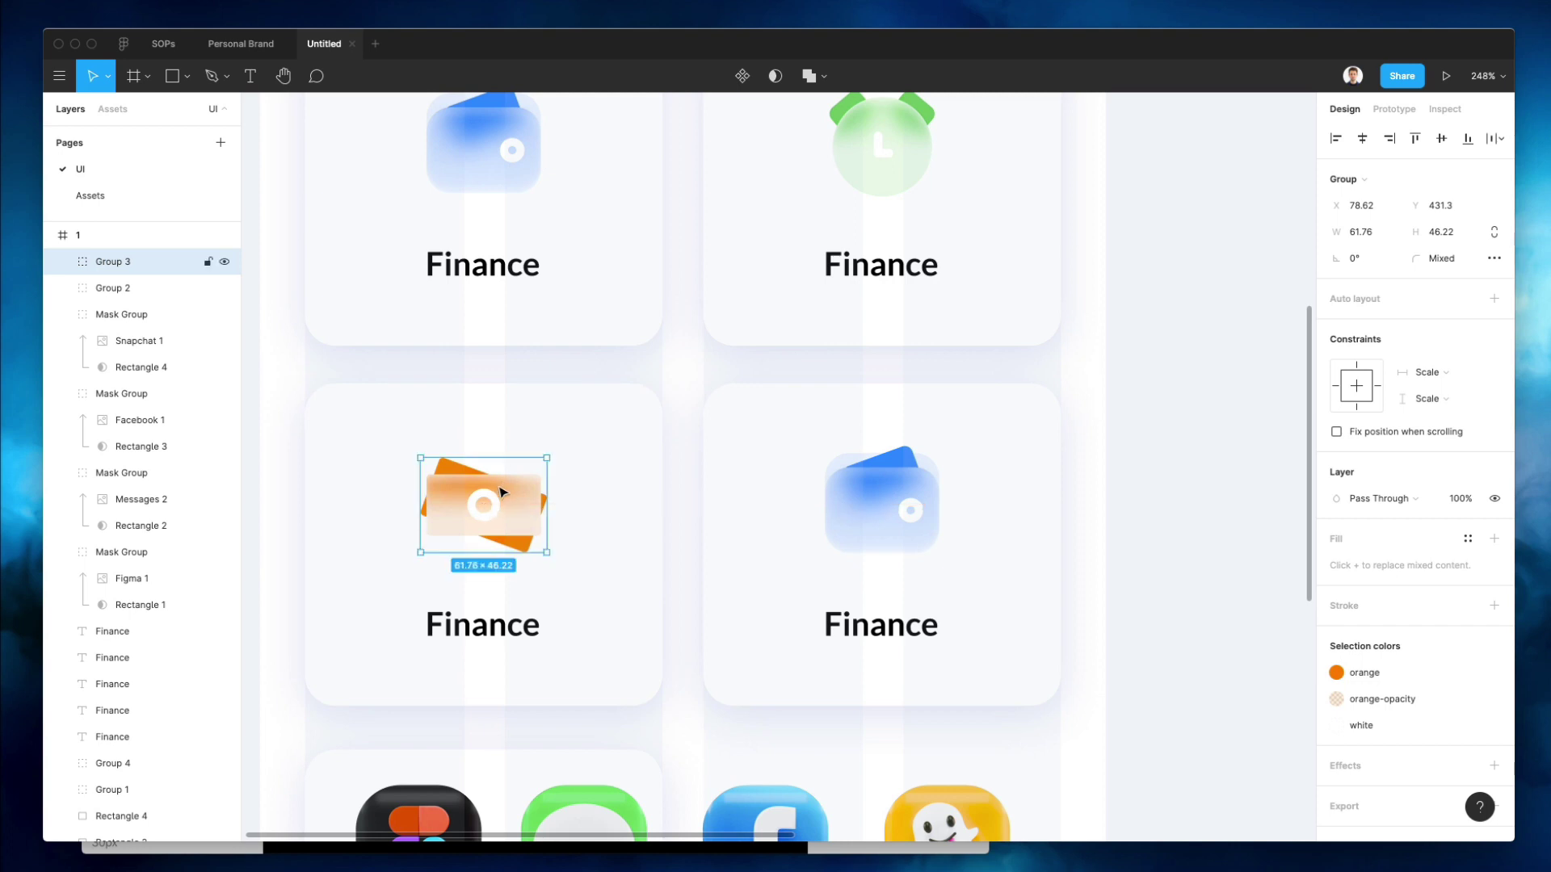
- Bring the pink calendar icon onto the fourth card, enlarged slightly, in the wallet's spot
scroll(1056, 561, down, 5)
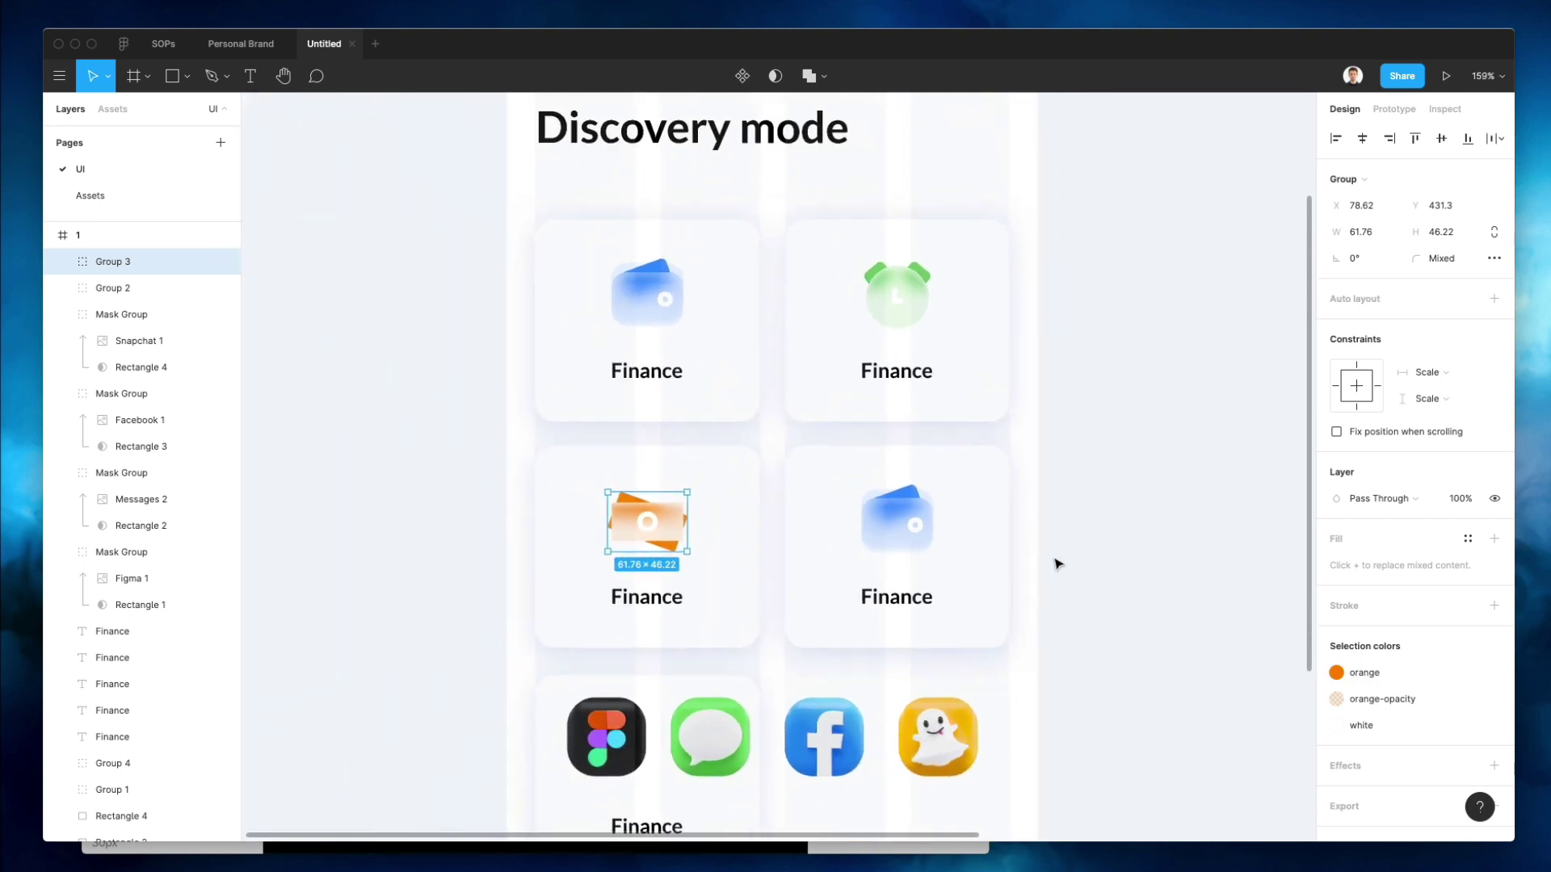
scroll(1058, 563, right, 3)
drag(1236, 346, 417, 506)
scroll(387, 524, up, 5)
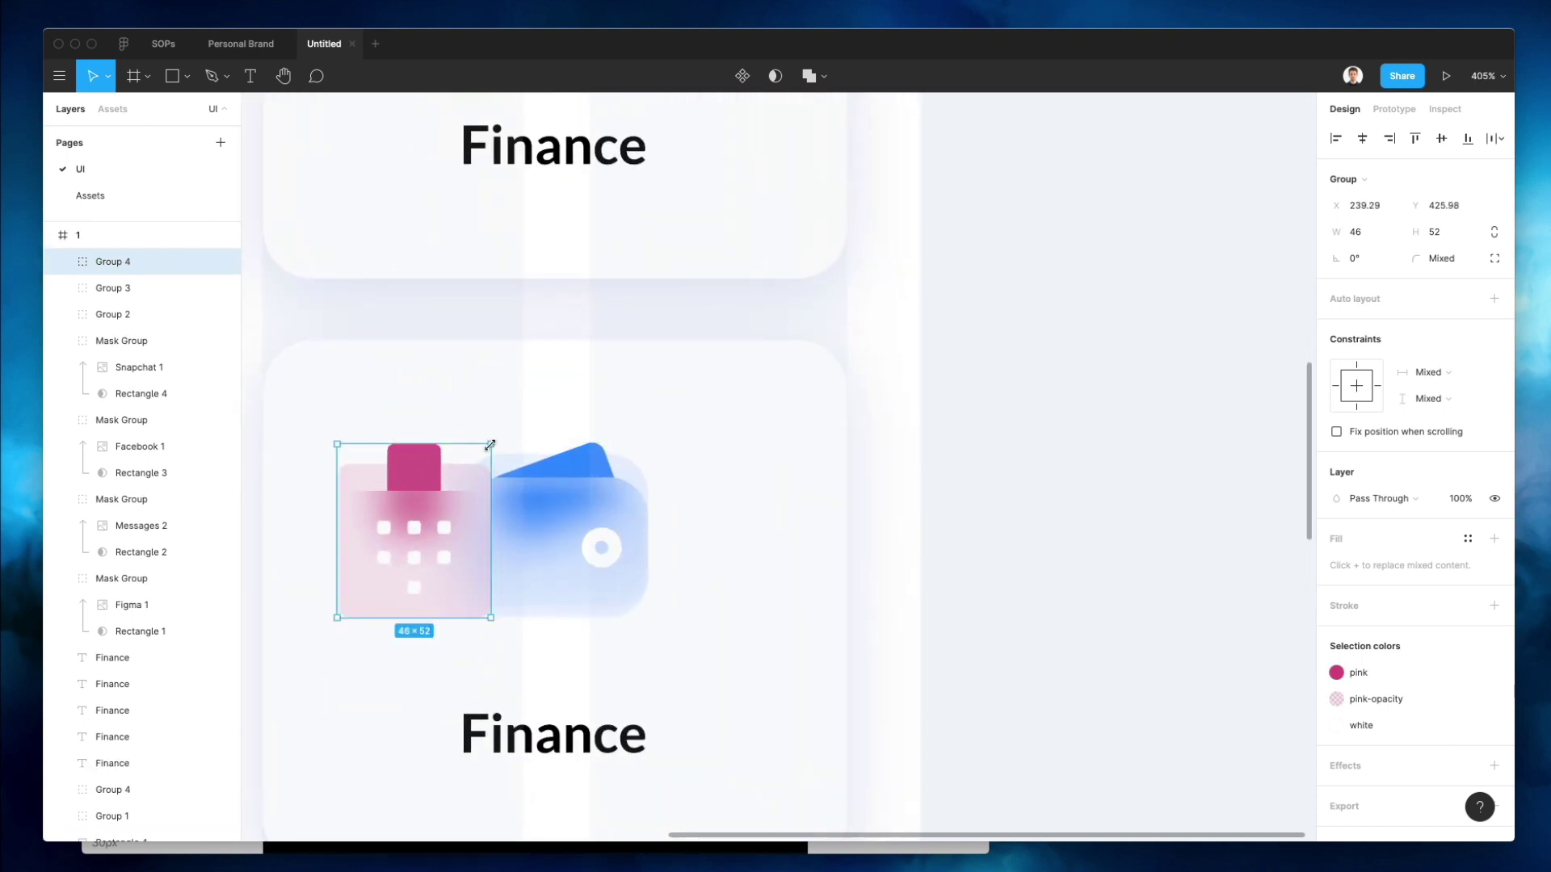
drag(488, 443, 492, 444)
drag(442, 512, 580, 511)
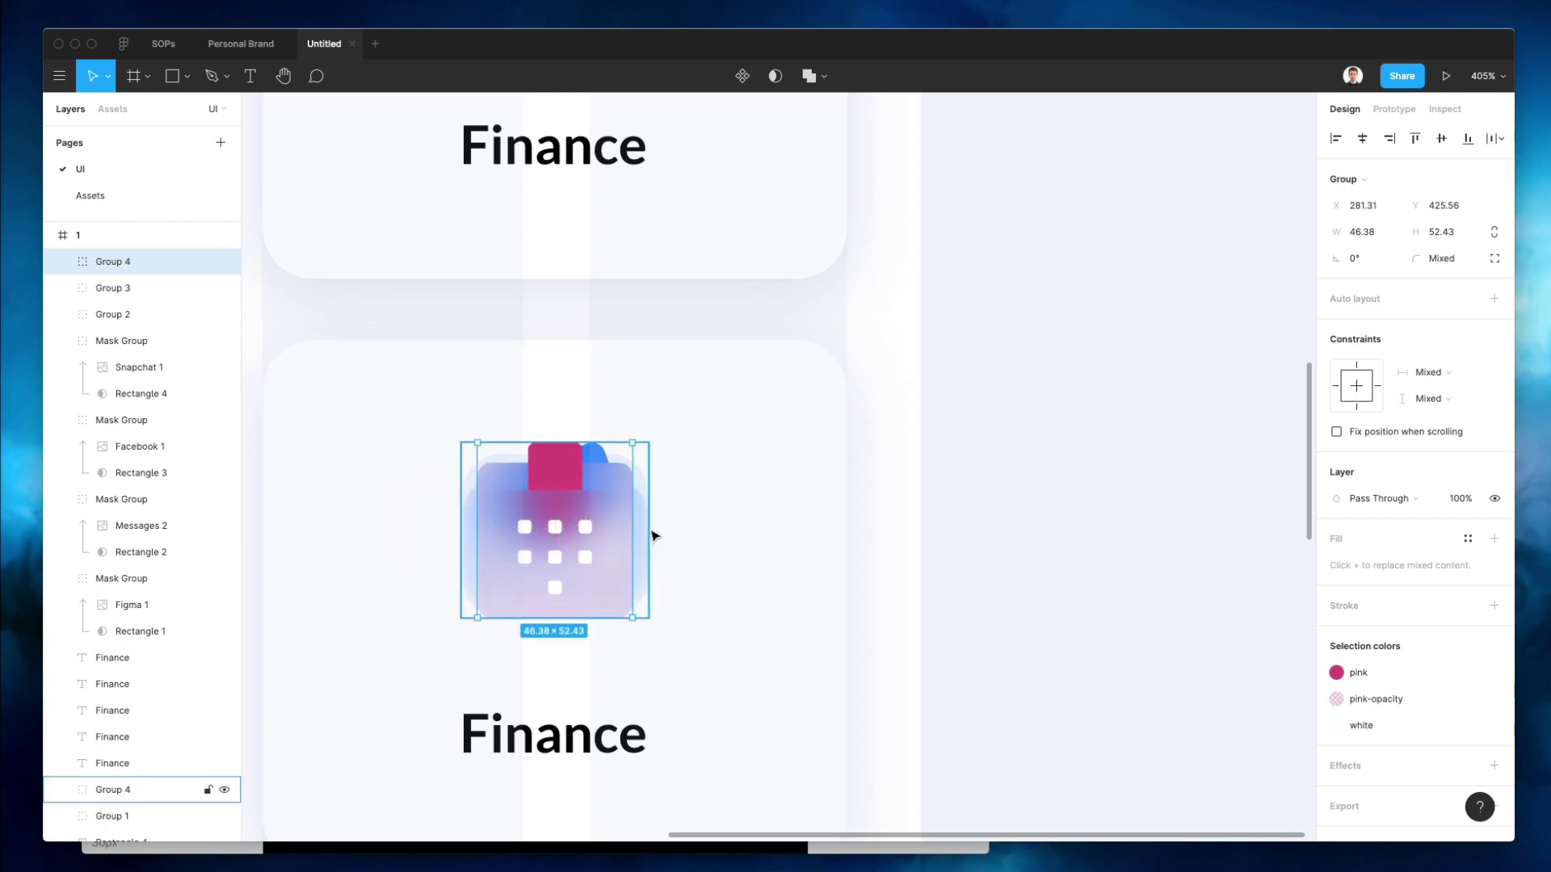
click(655, 536)
scroll(655, 535, down, 6)
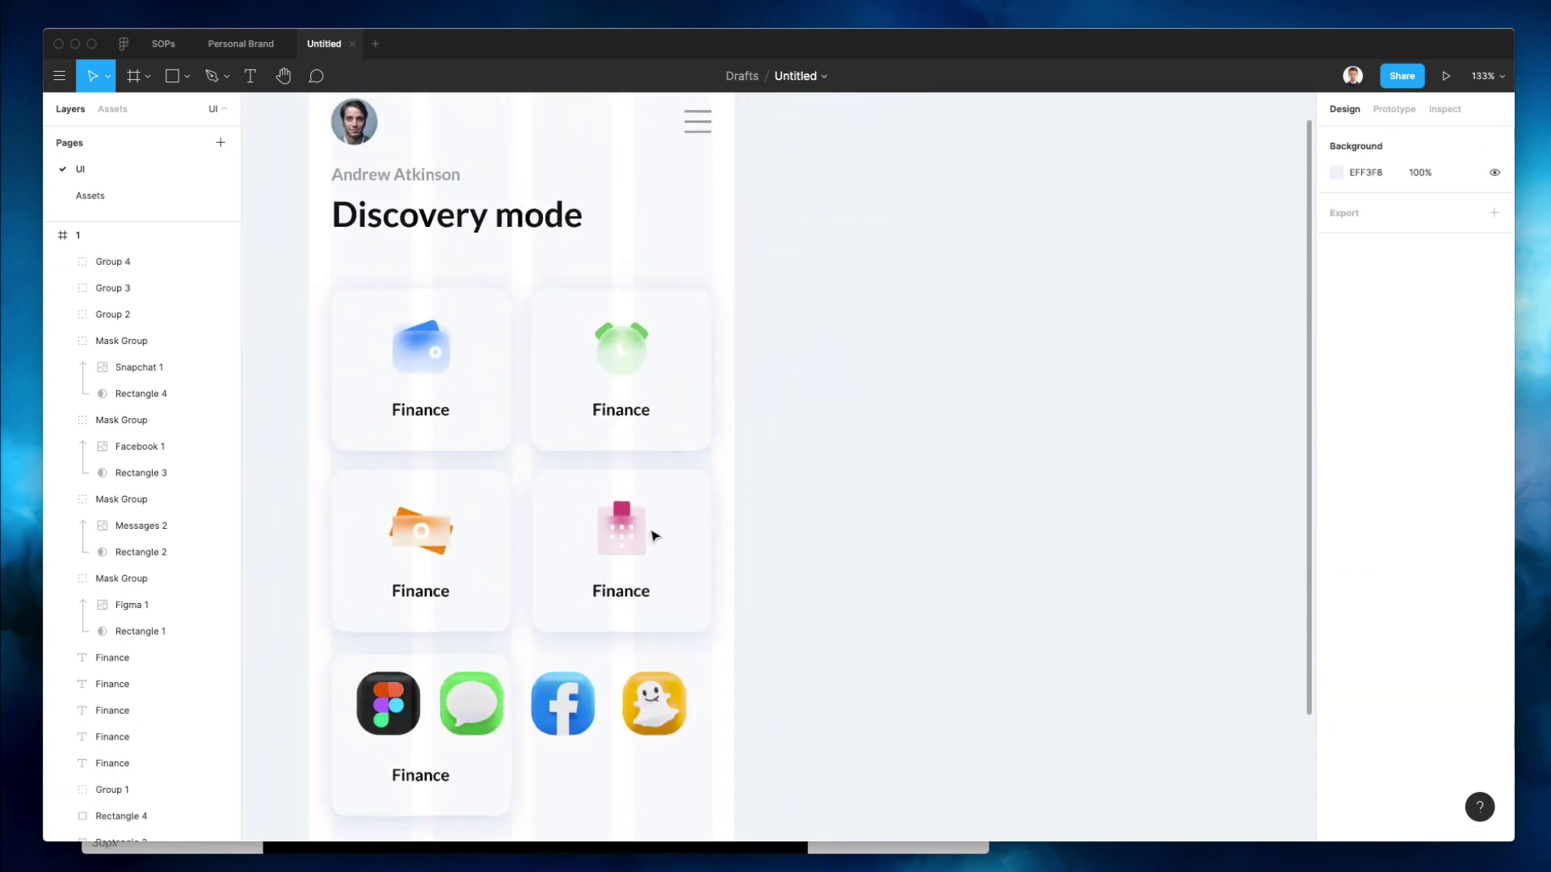
scroll(655, 536, down, 4)
- Check the size and position of the top-right and top-left category cards
scroll(601, 450, down, 3)
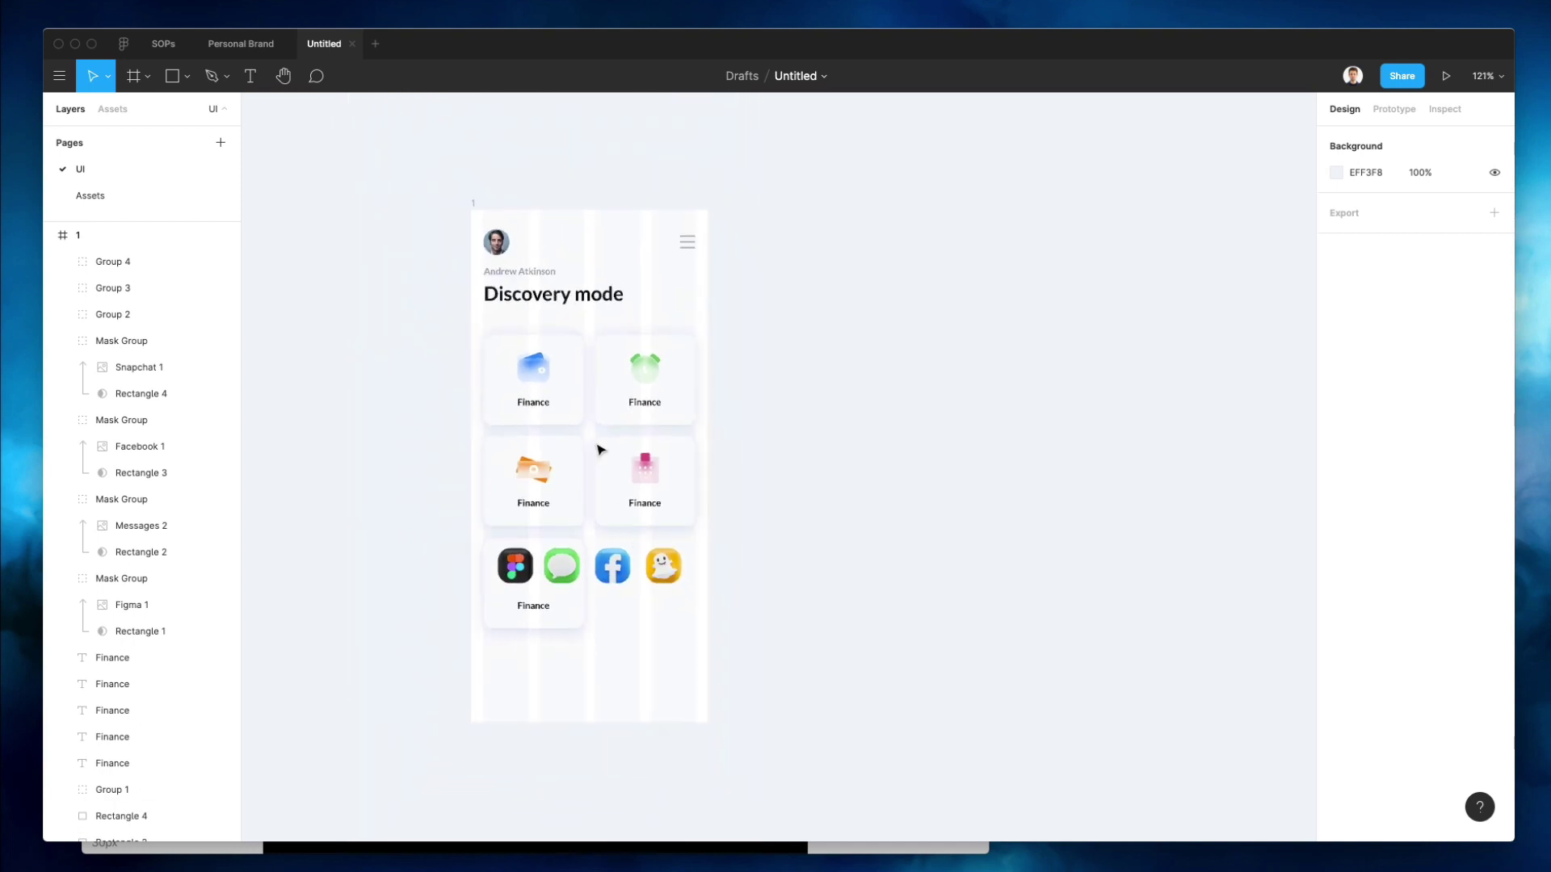
scroll(594, 345, up, 5)
click(670, 361)
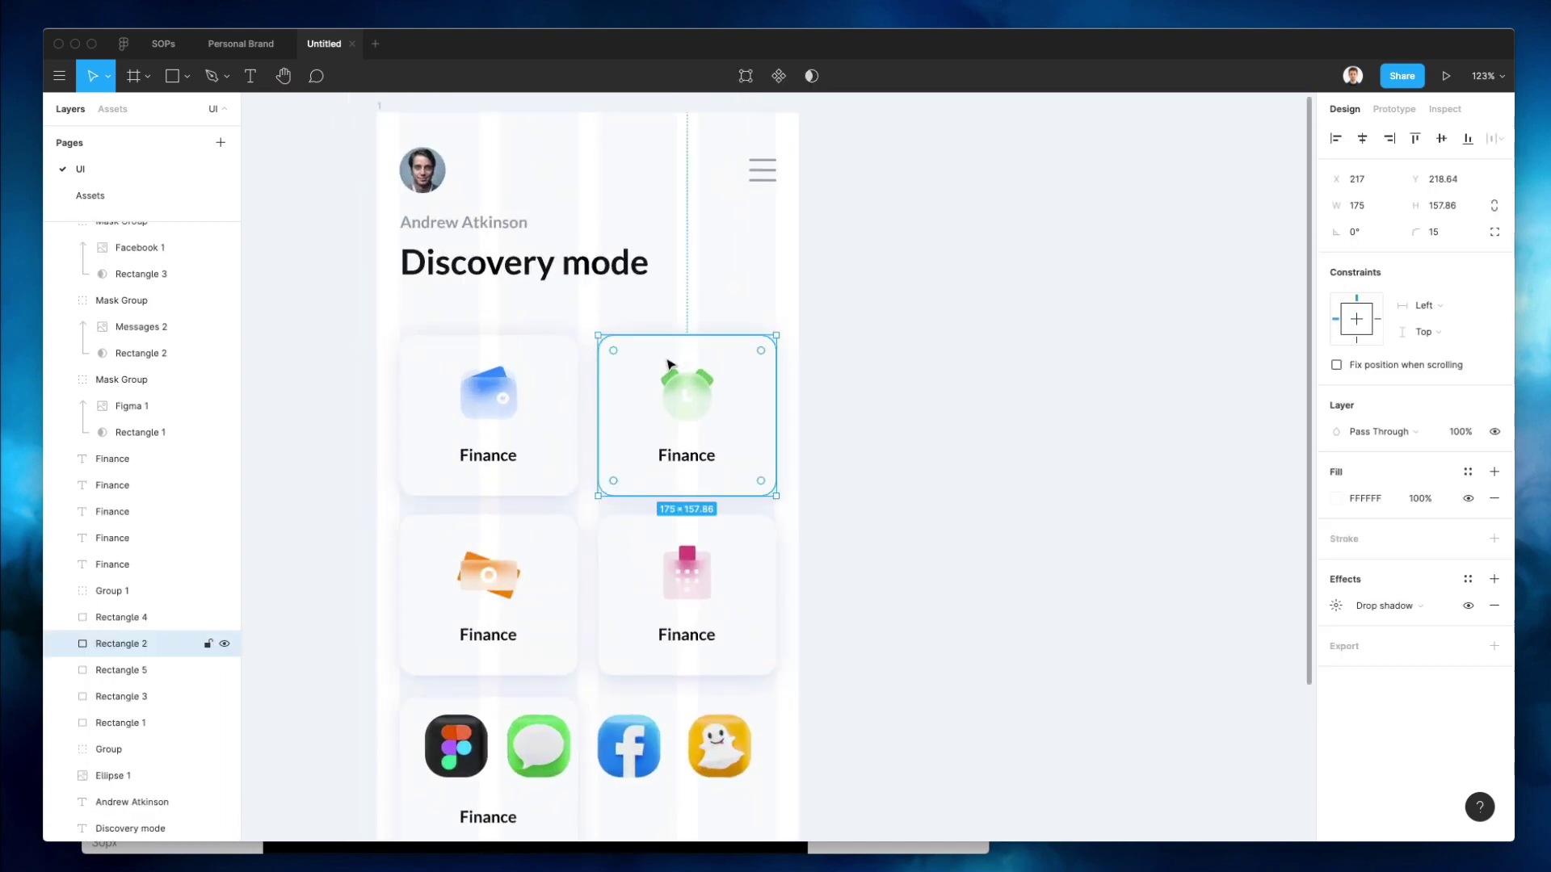
click(541, 361)
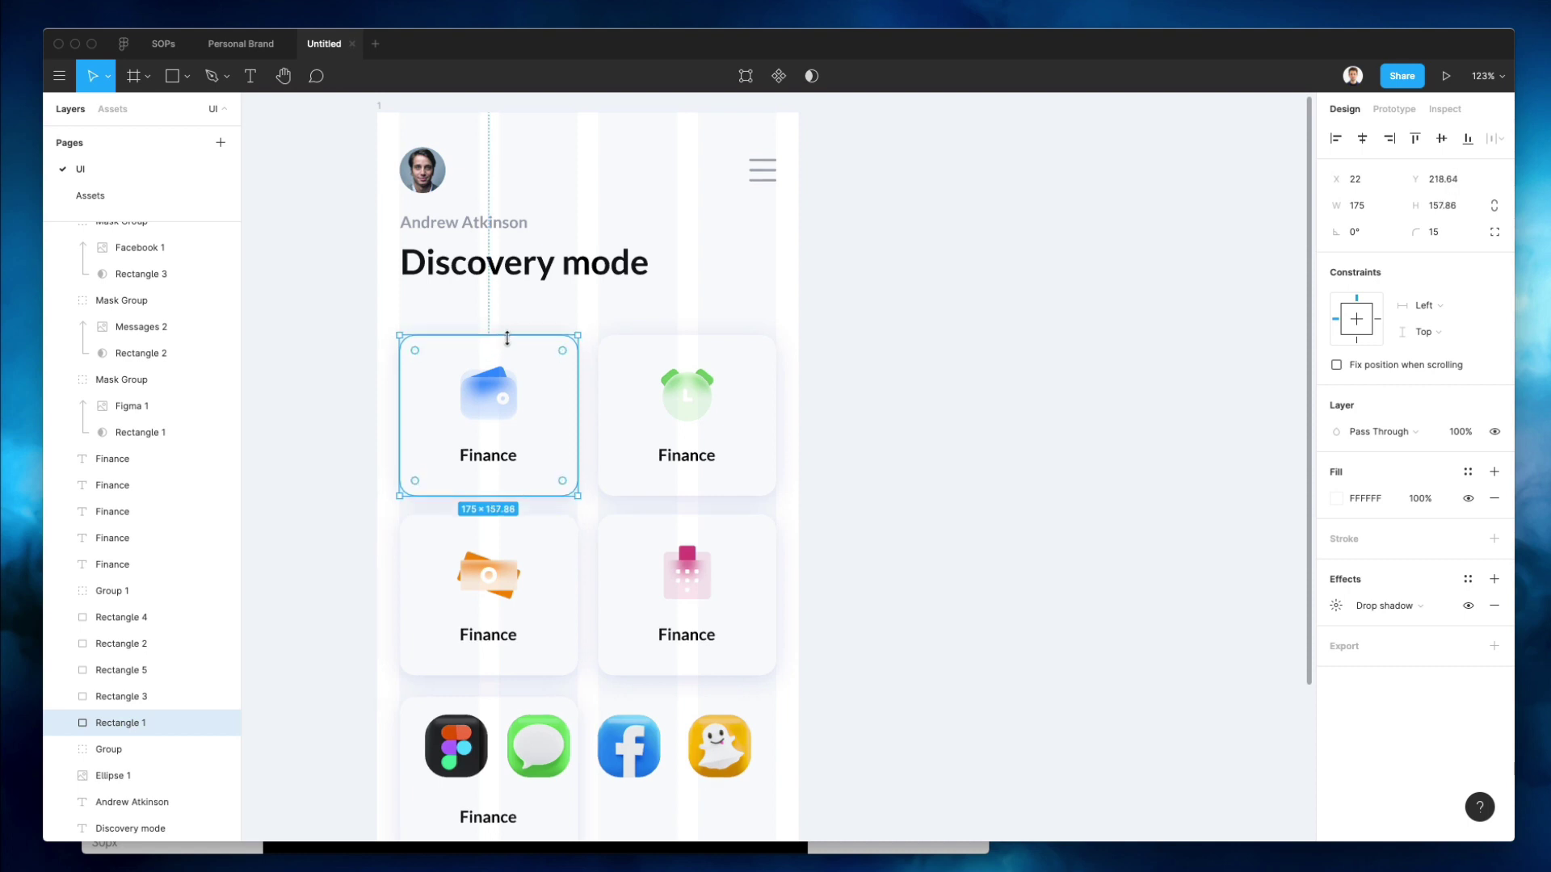
click(556, 323)
- Move the Messages, Facebook and Snapchat icons beside the frame and delete the bottom card's background
scroll(557, 322, down, 3)
scroll(558, 336, down, 5)
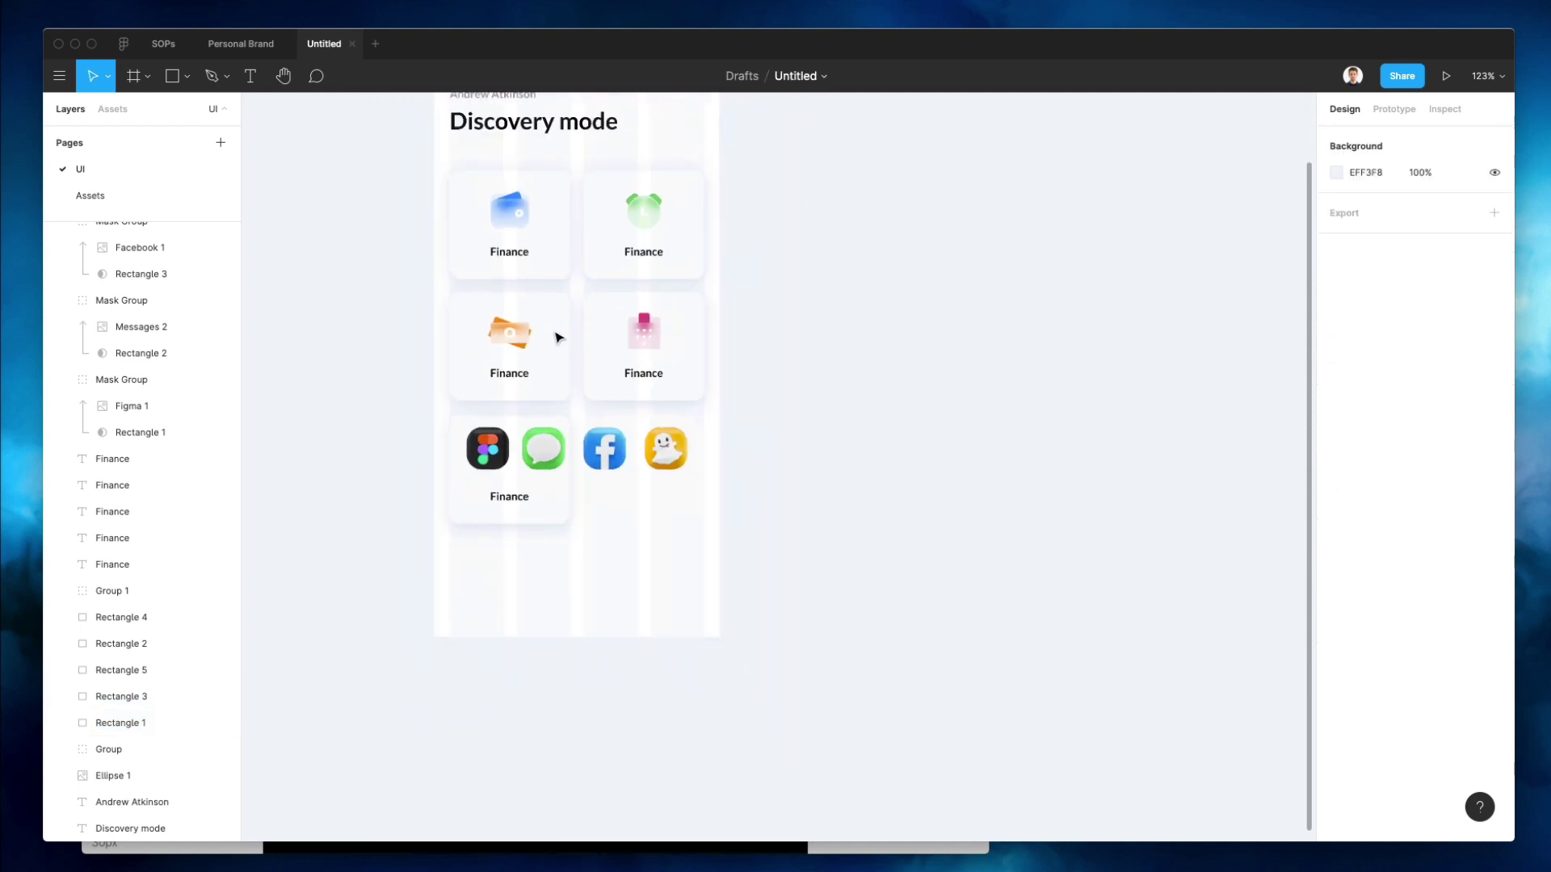
scroll(519, 488, up, 5)
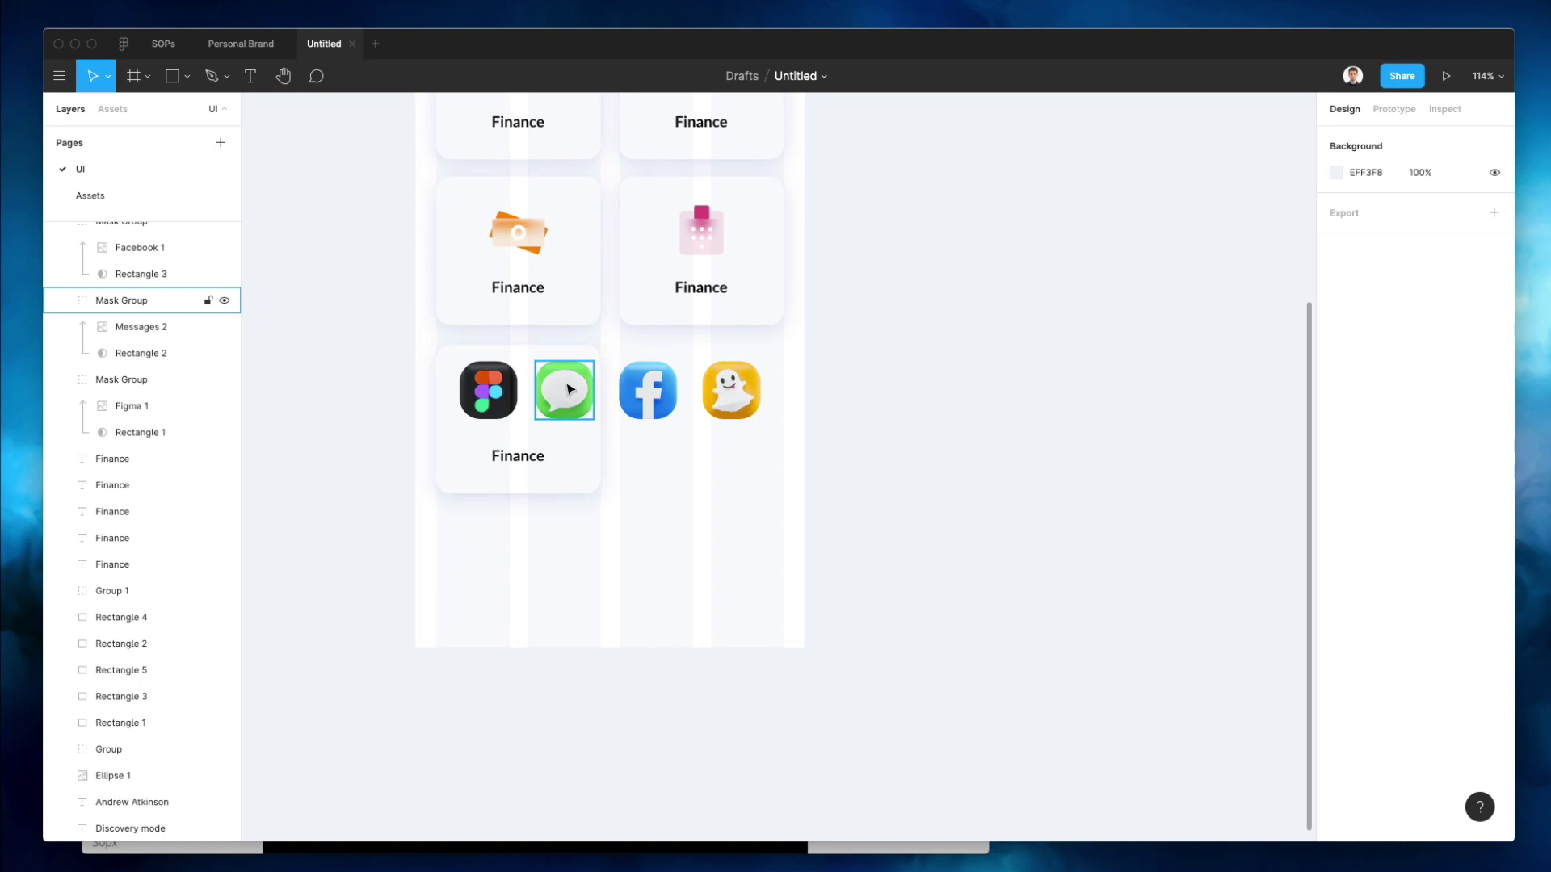
click(570, 390)
shift+click(648, 390)
shift+click(729, 393)
drag(730, 393, 1176, 418)
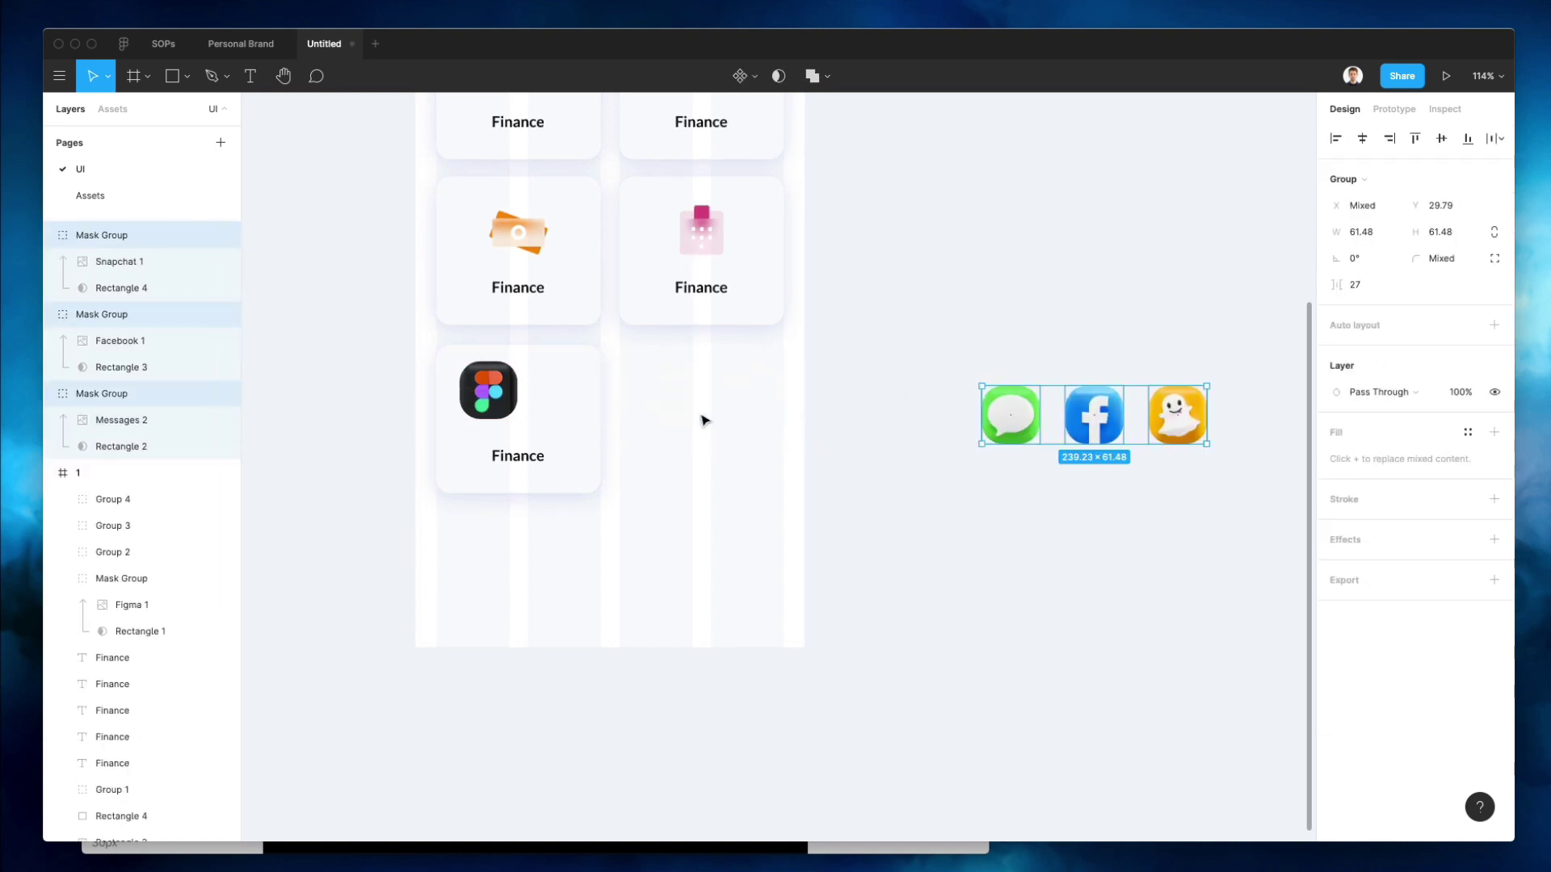
click(582, 476)
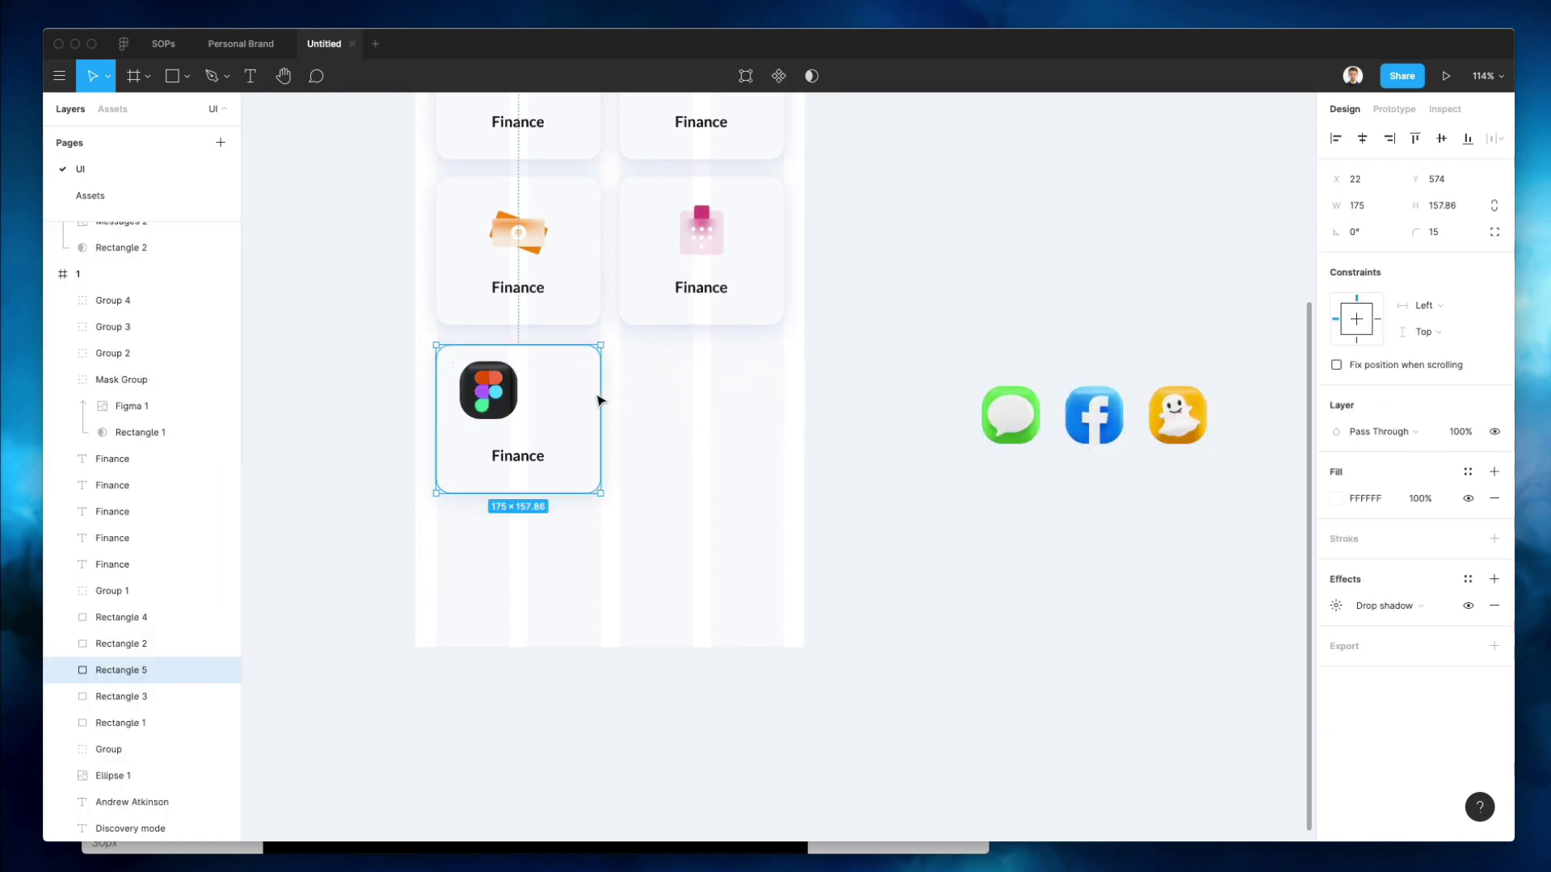
key(Delete)
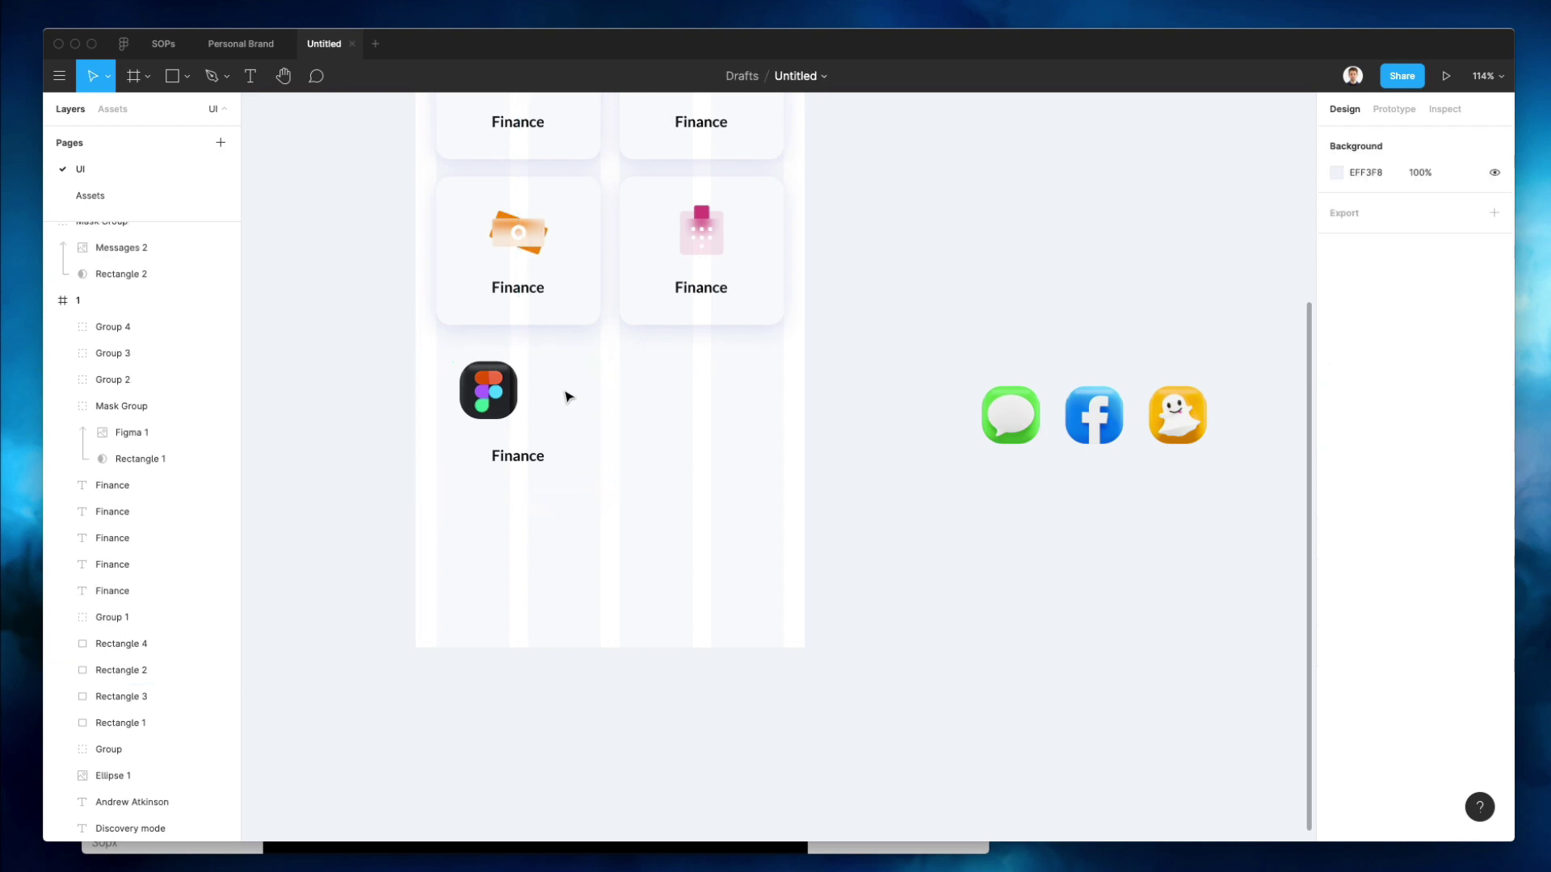
- Draw a horizontal divider across the frame and shrink the Figma icon to about 57 px
key(l)
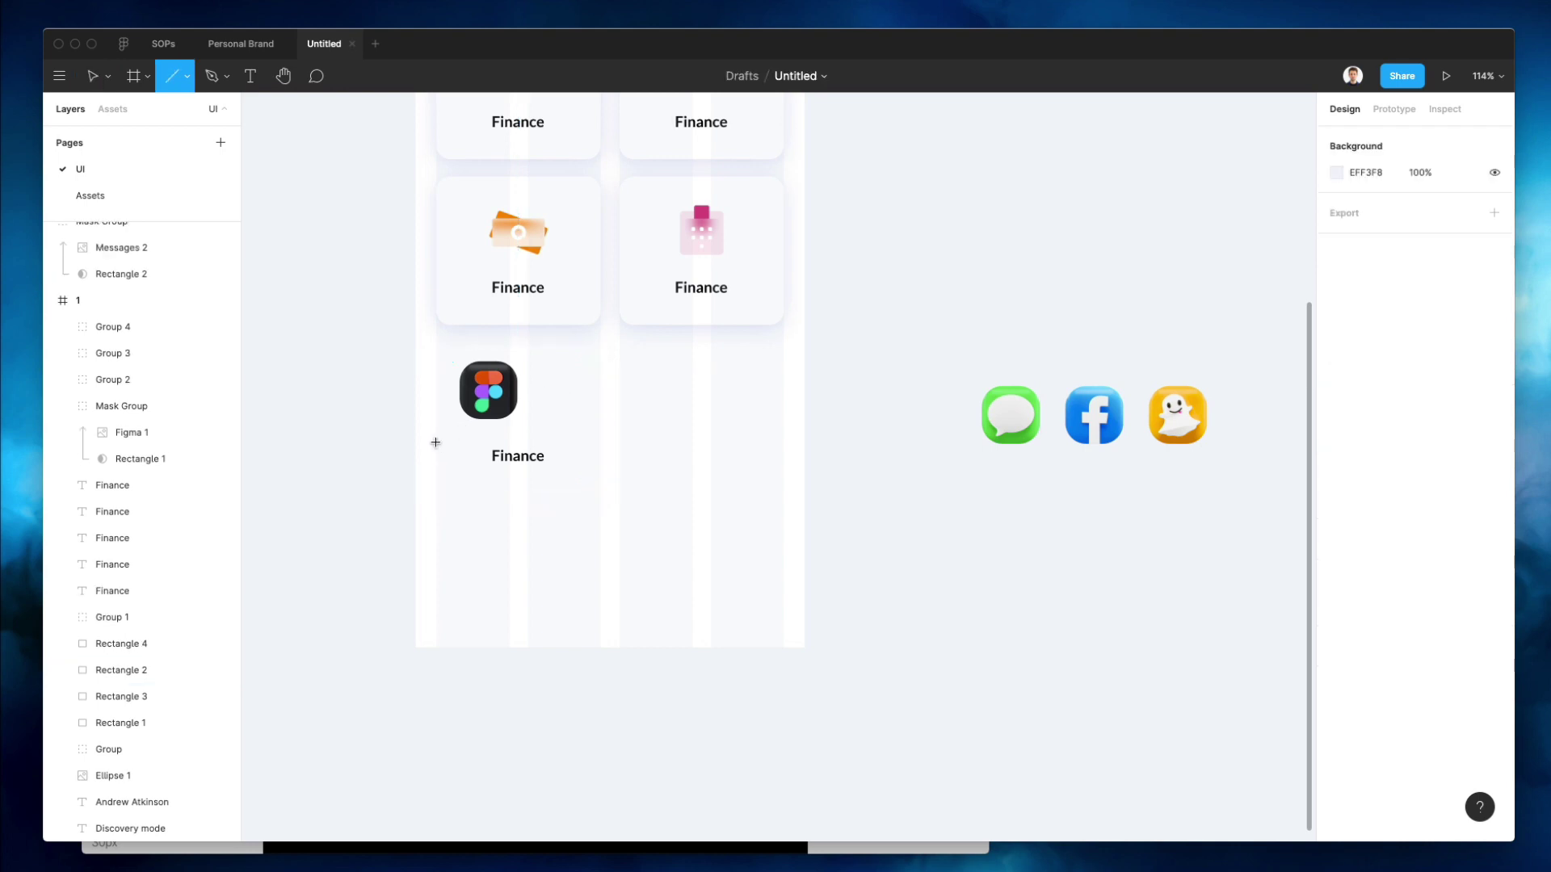
drag(435, 443, 784, 443)
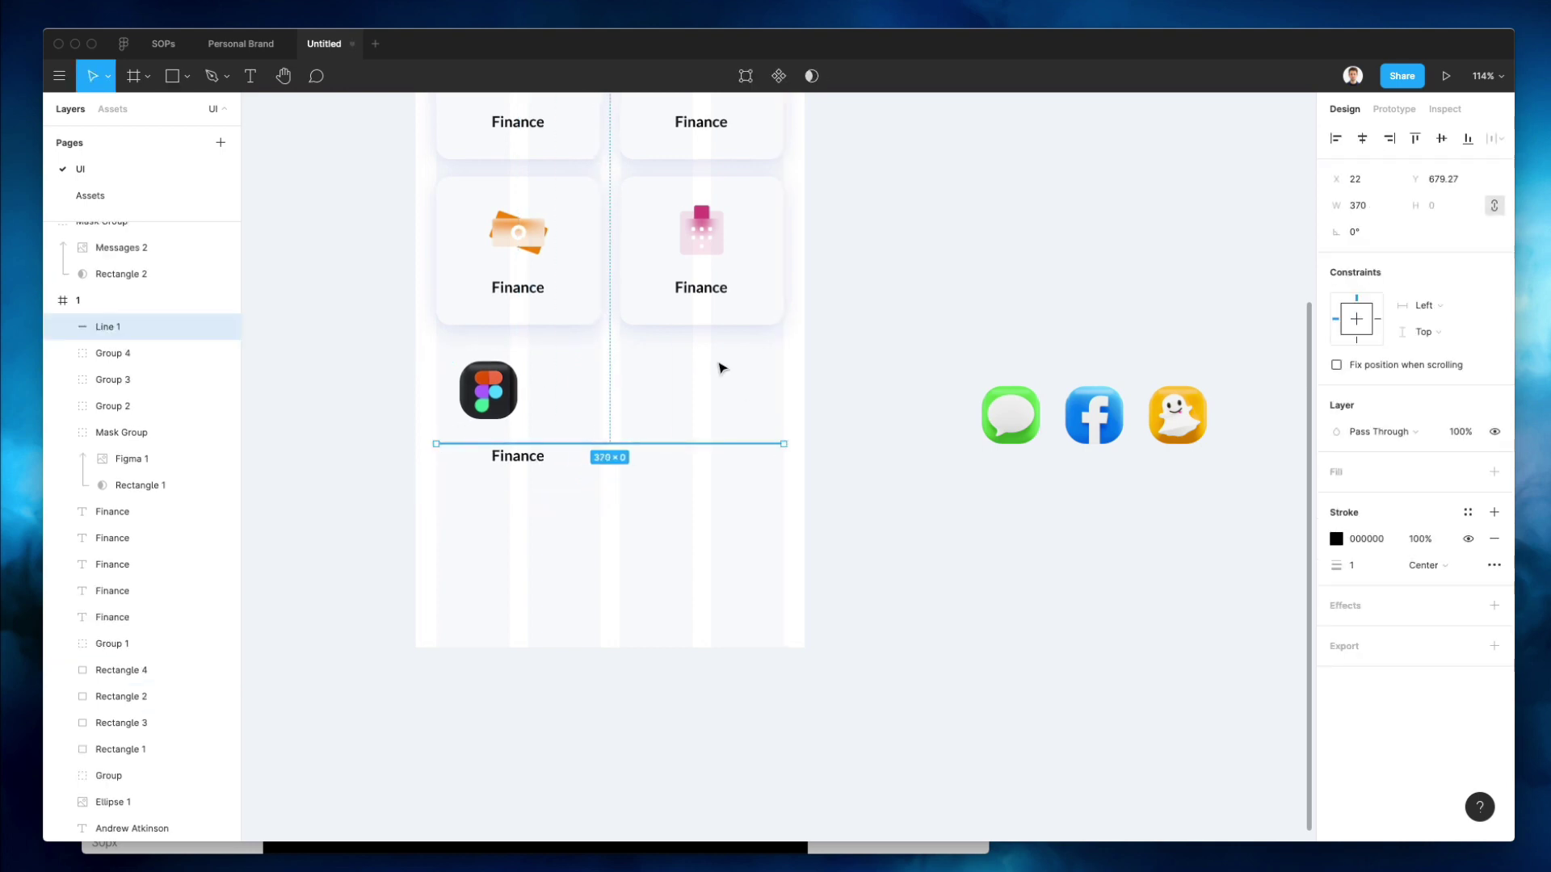
click(502, 368)
drag(517, 362, 483, 396)
- Move the Finance label beside the Figma icon, retype it as Figma, and tuck it closer
drag(532, 459, 565, 403)
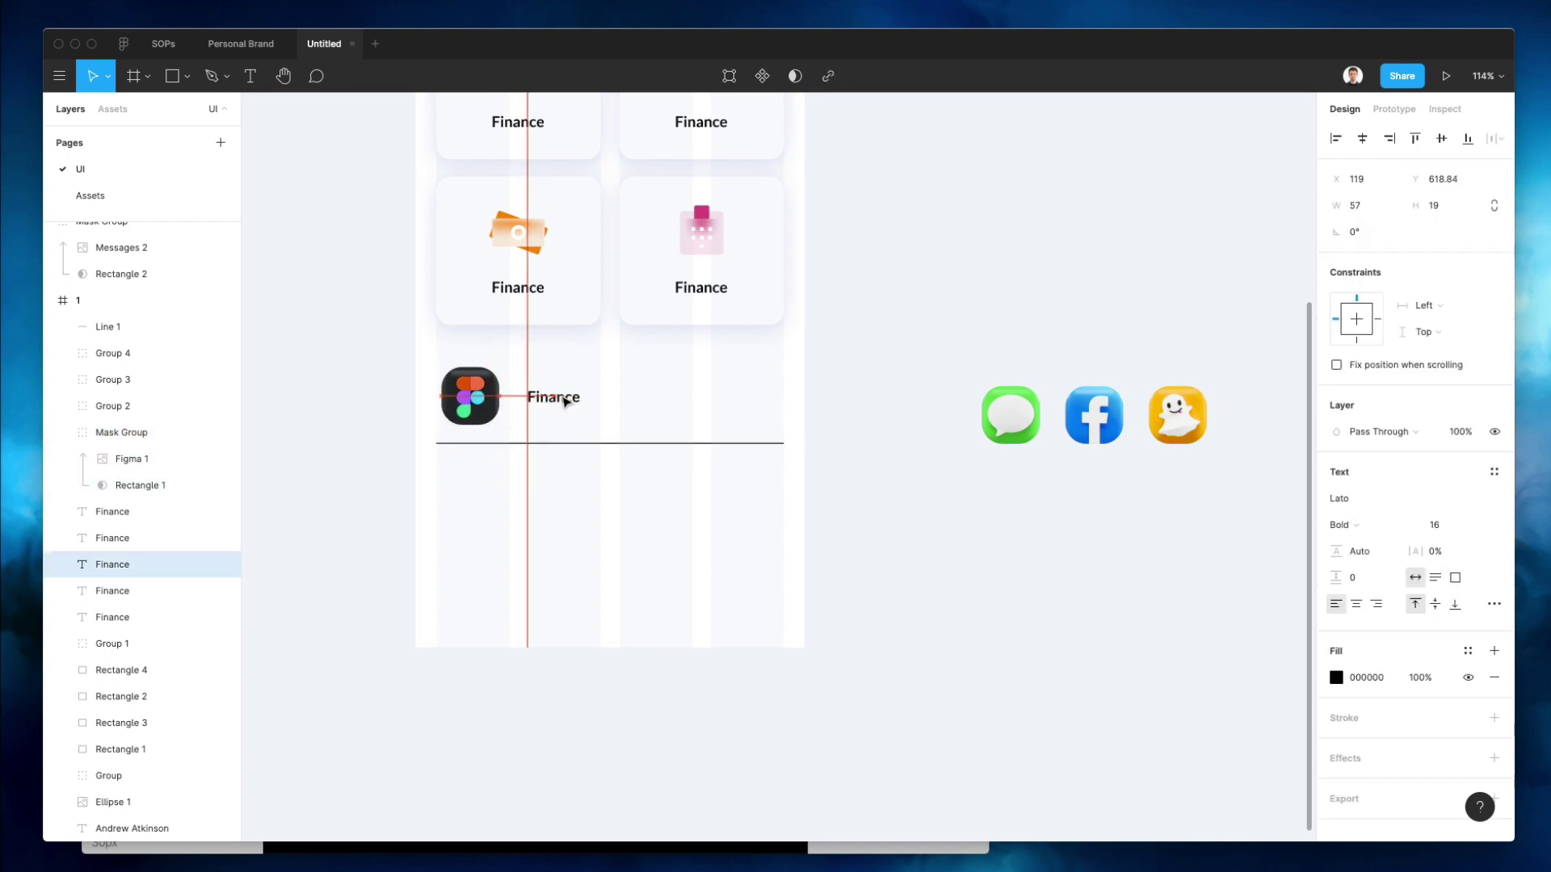
double_click(557, 397)
text(Figma)
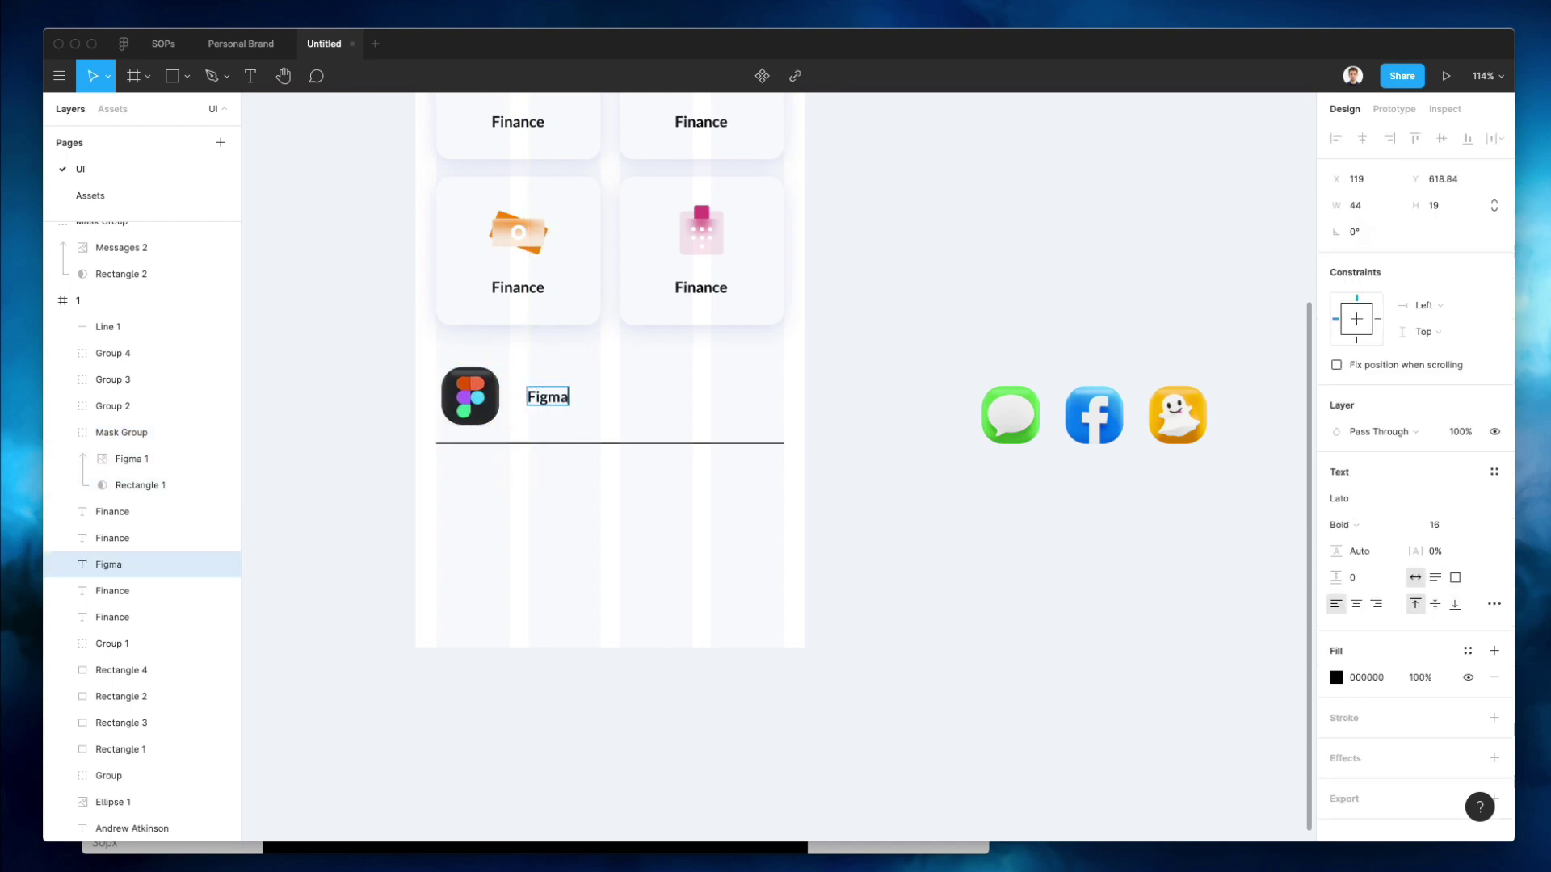
key(Escape)
click(470, 396)
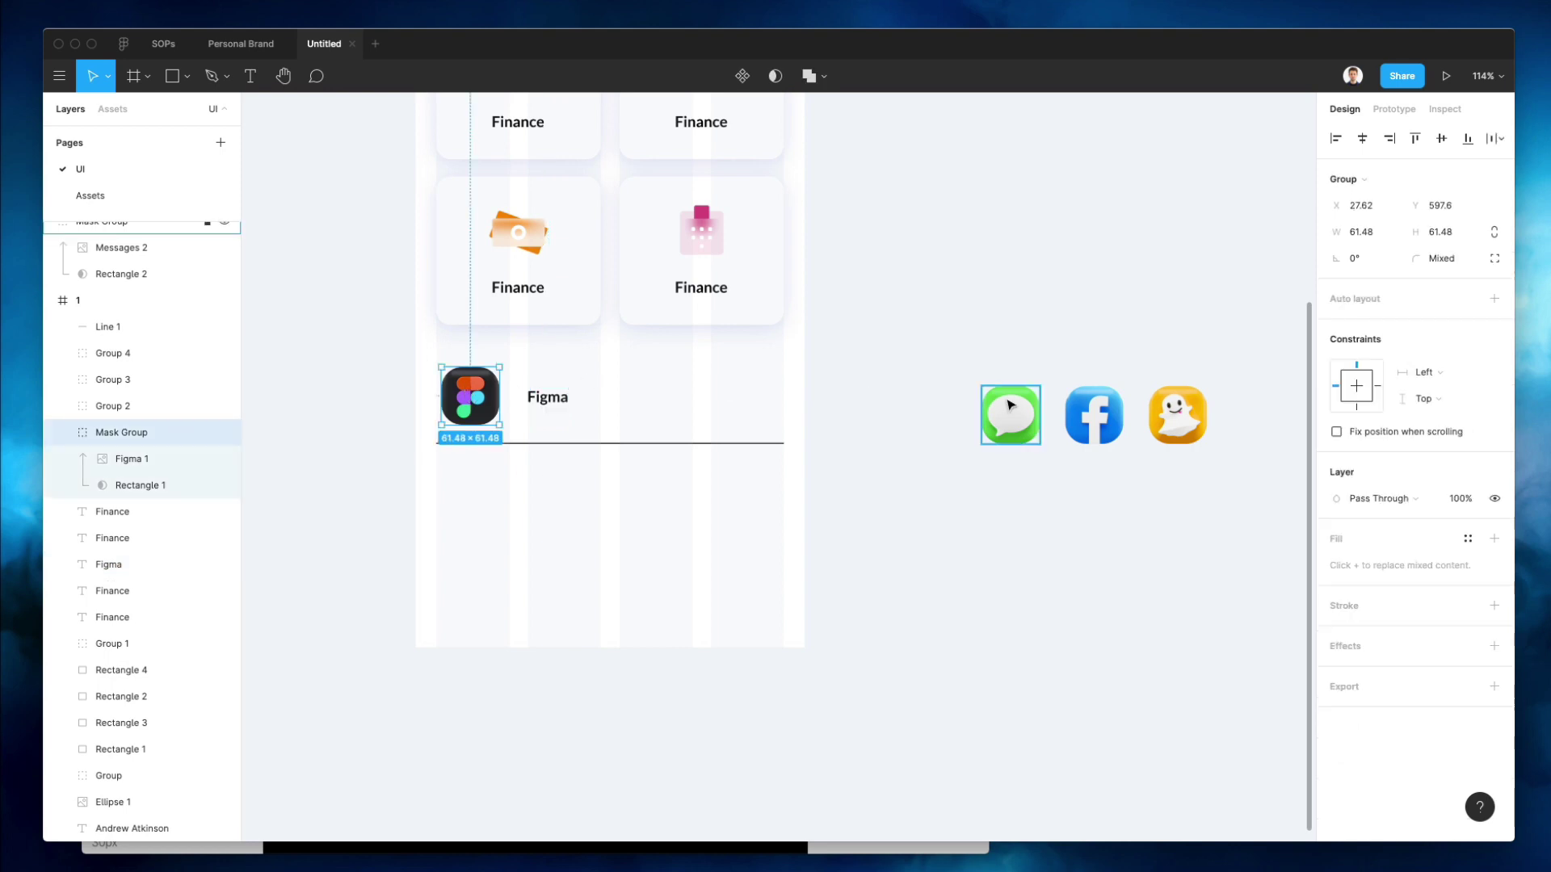
drag(976, 356, 1059, 403)
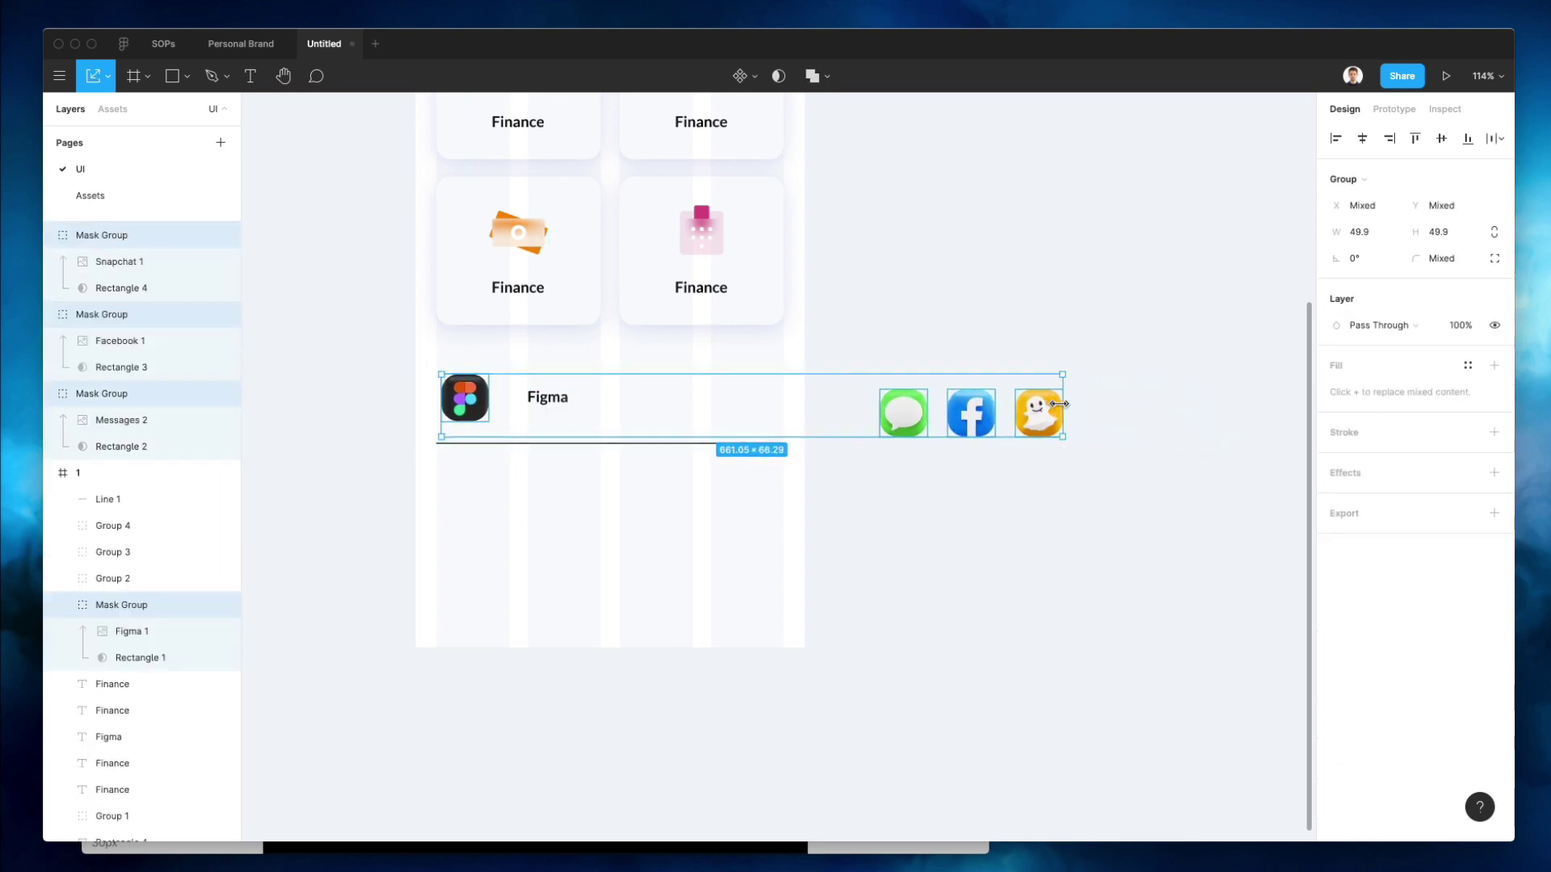
click(1071, 327)
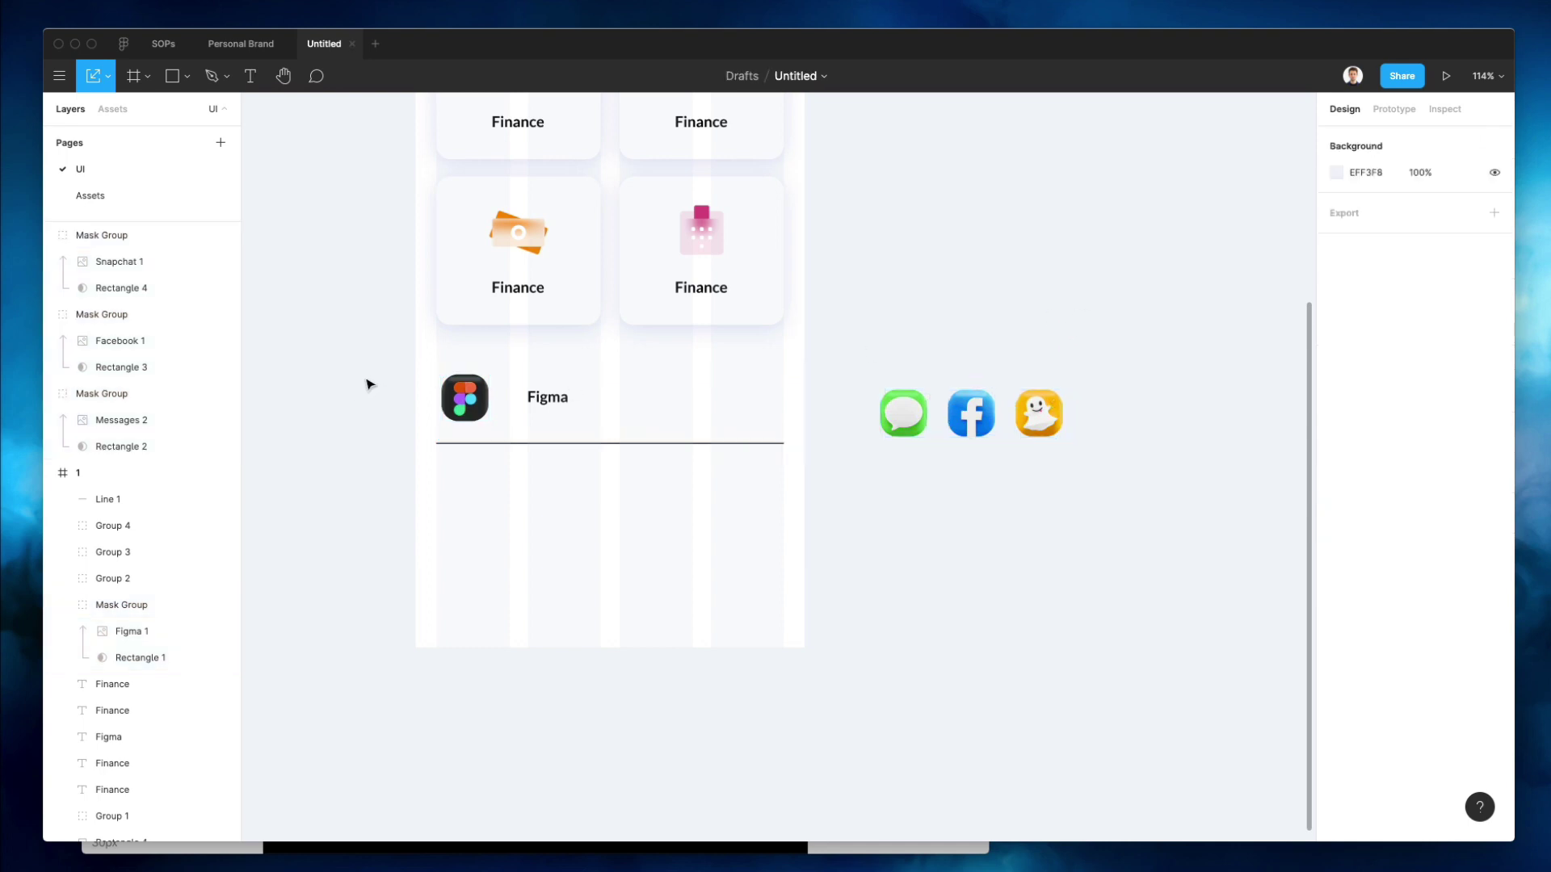
drag(553, 401, 534, 400)
click(521, 369)
- Recolour the divider with the pale card colour EBEDF6 sampled from the canvas
click(538, 445)
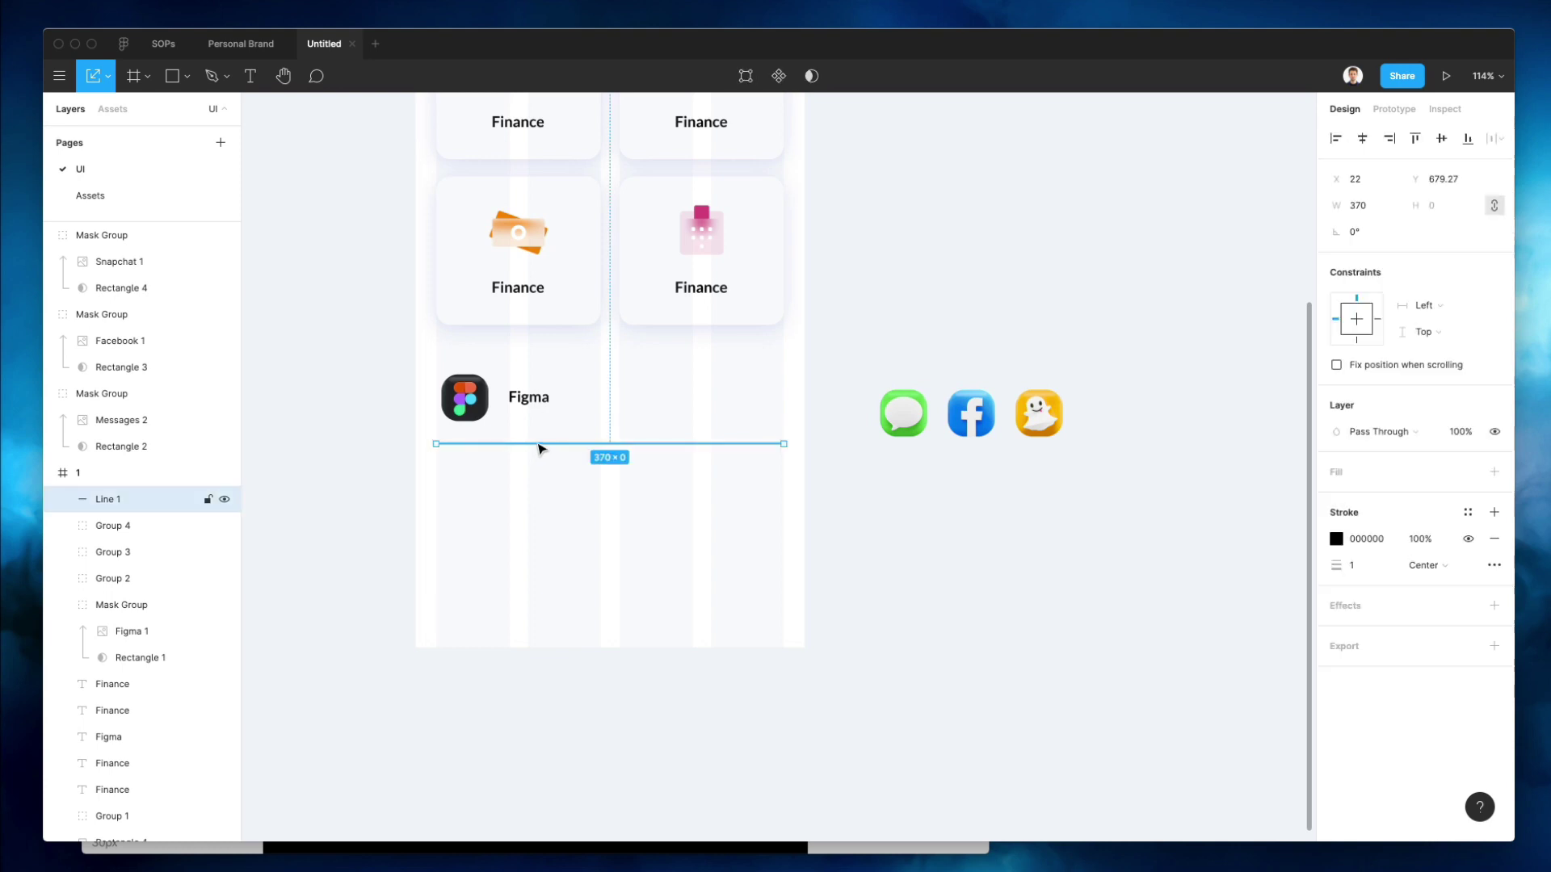
scroll(539, 446, up, 5)
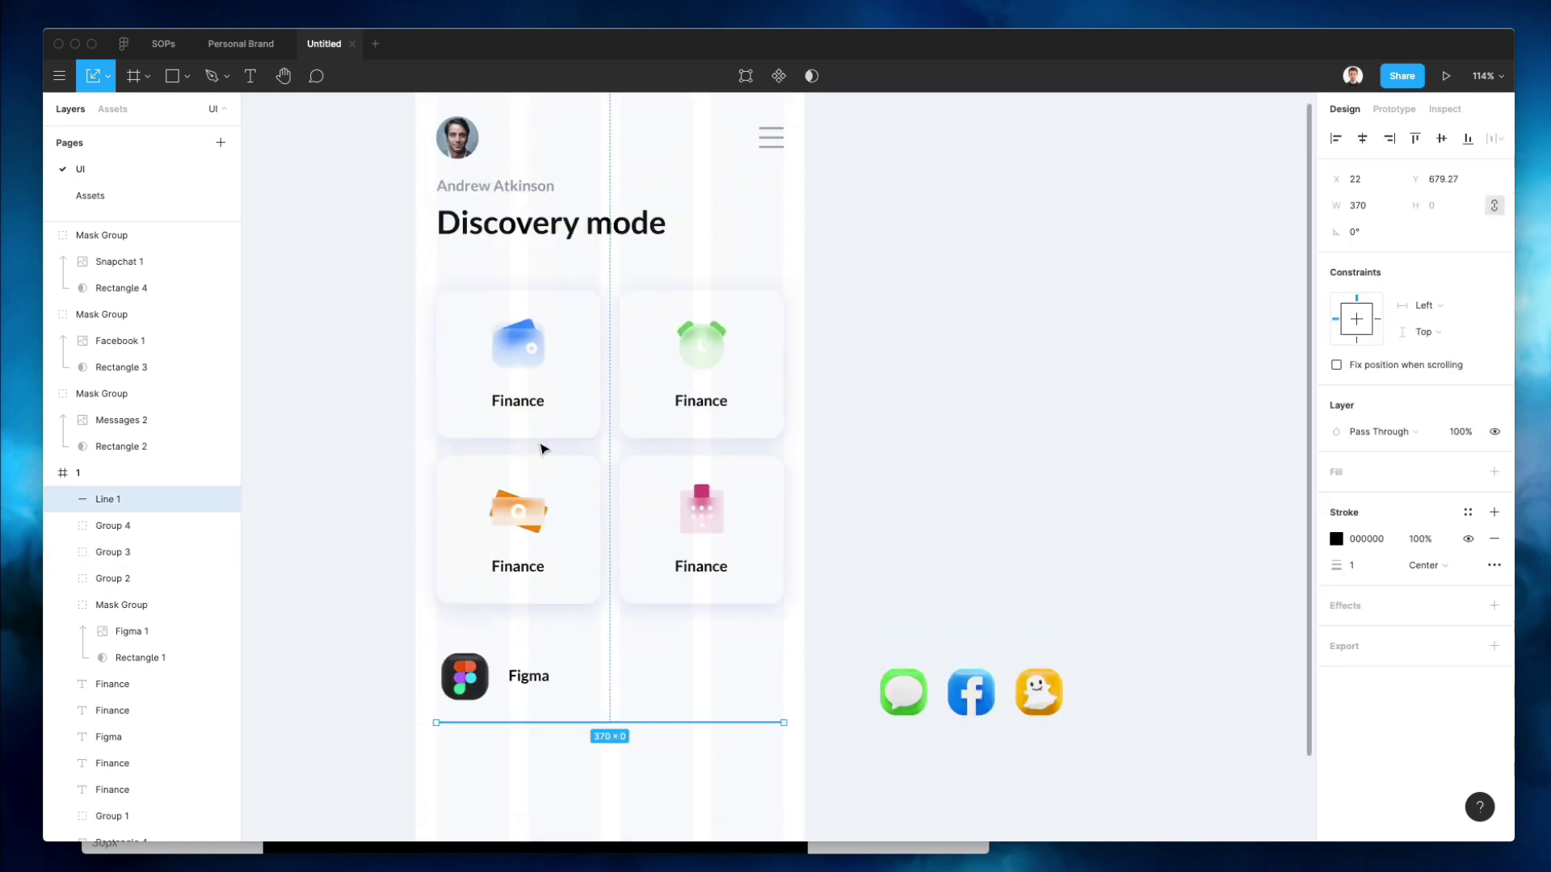
key(i)
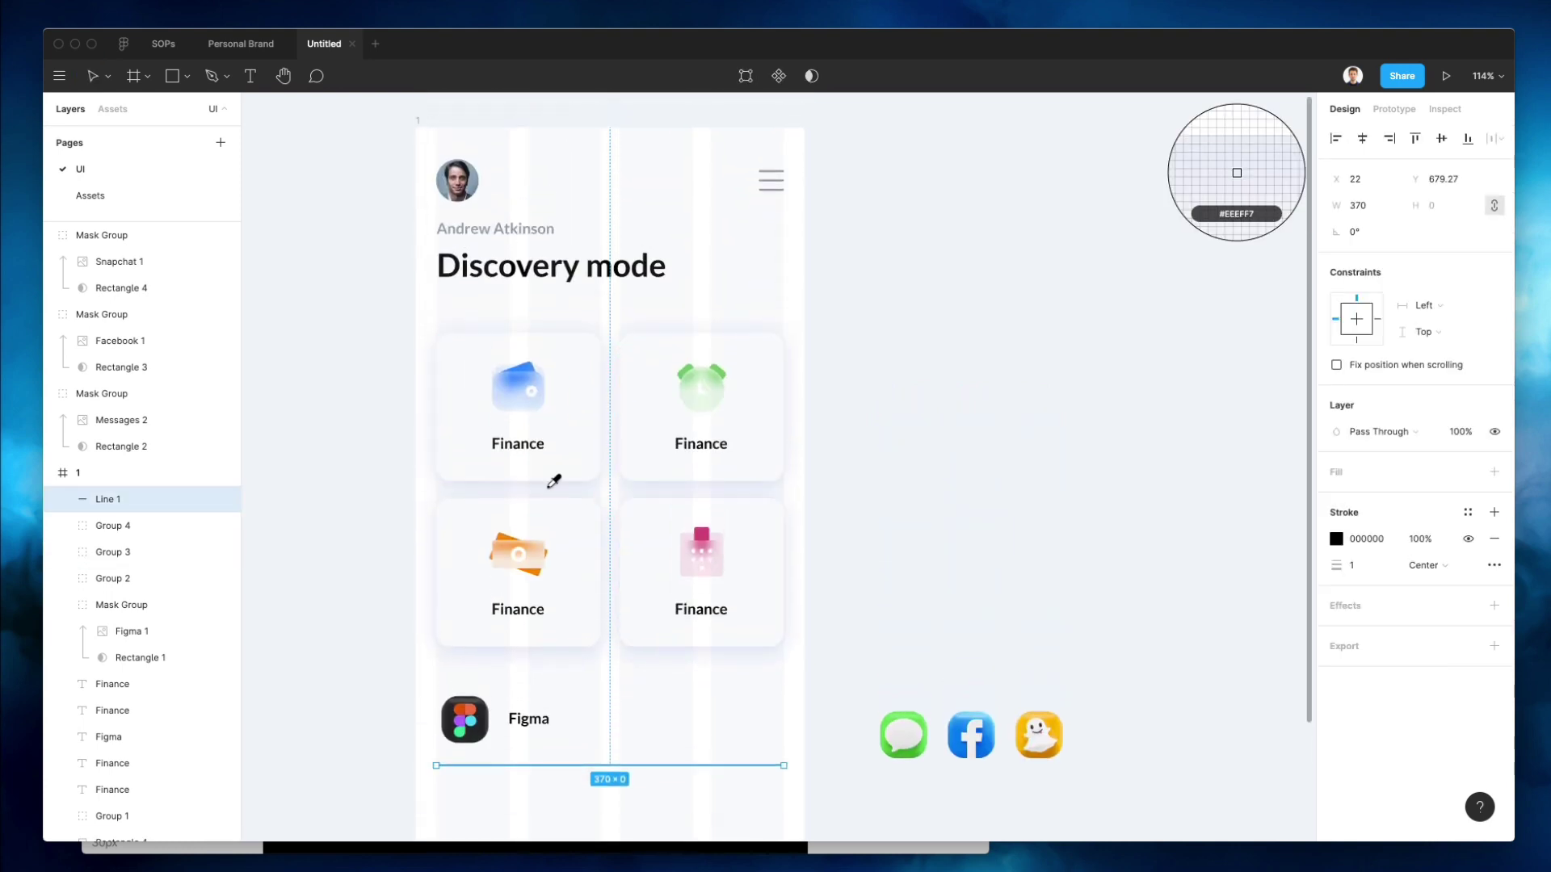
click(548, 487)
scroll(627, 488, down, 5)
click(627, 490)
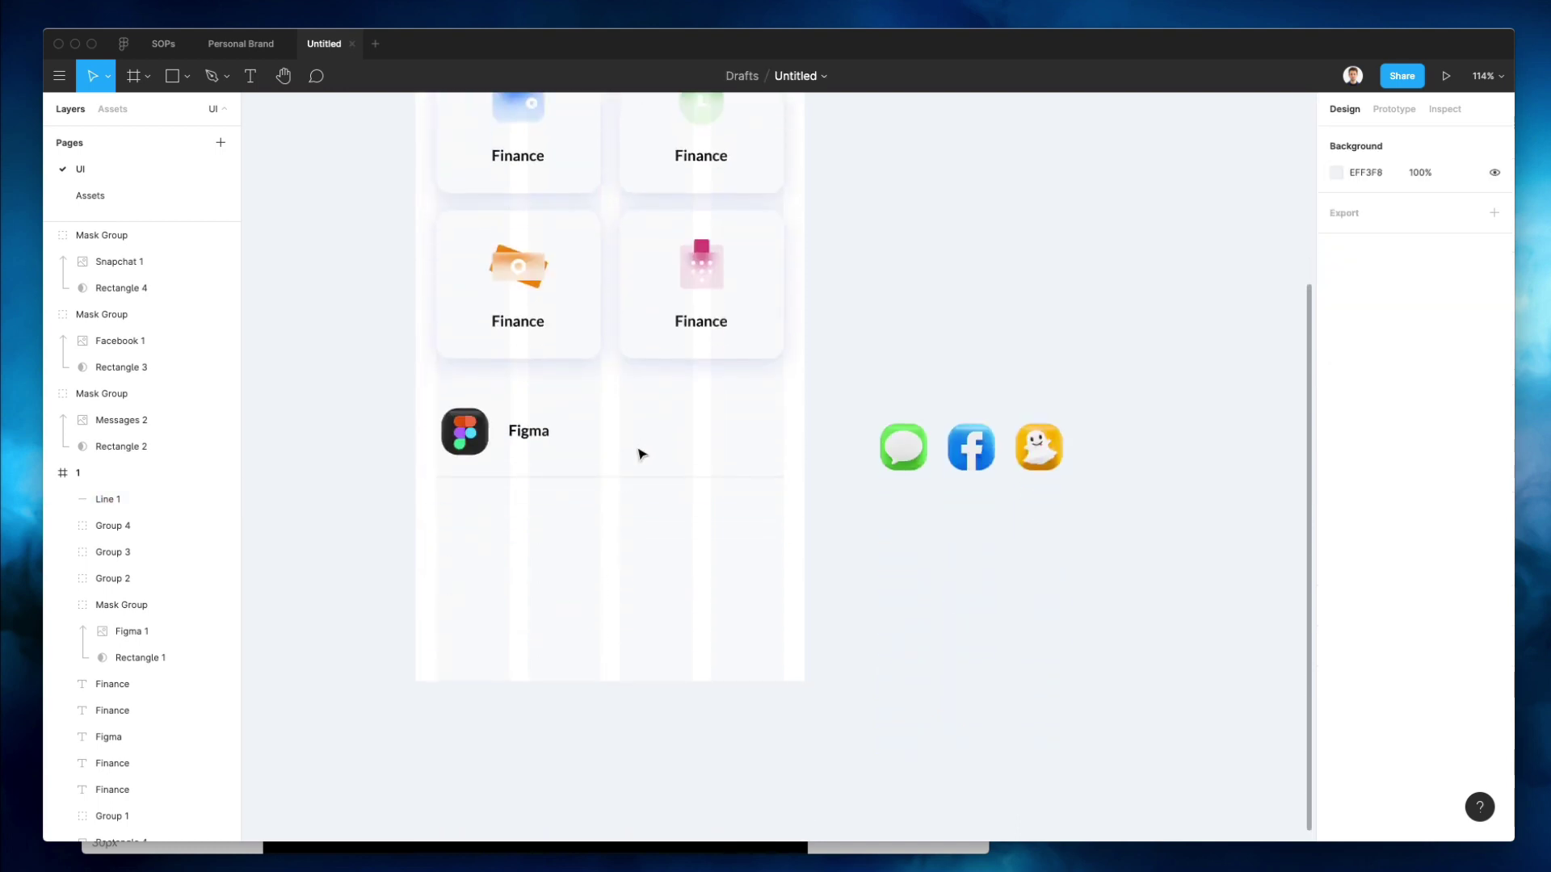
- Nudge the divider up 2 px and select the Figma row together with it
click(611, 478)
drag(610, 484, 612, 482)
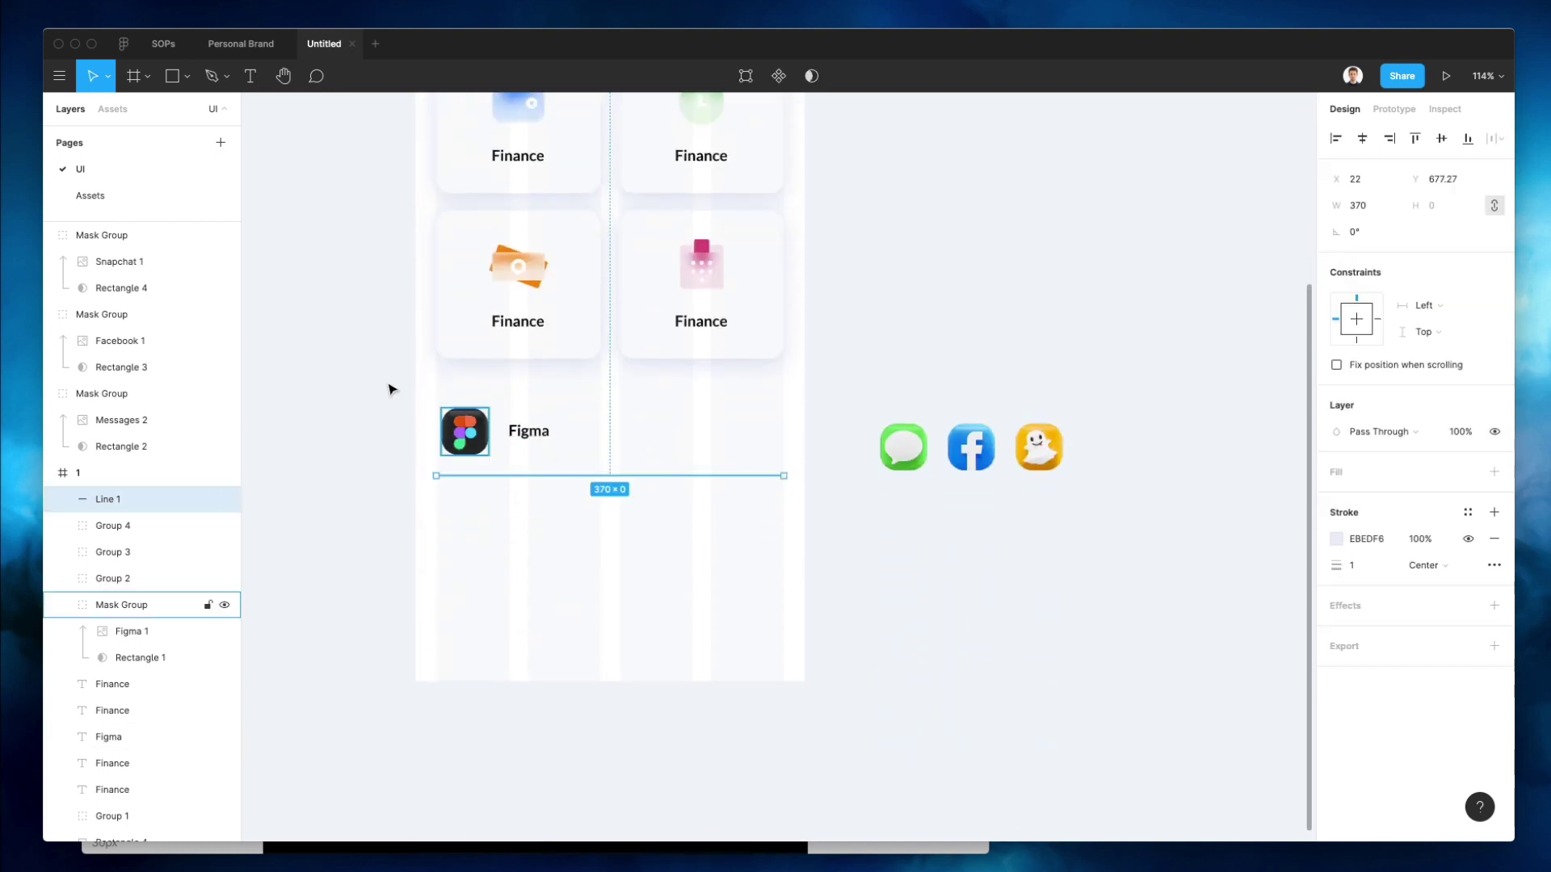
drag(400, 404, 775, 482)
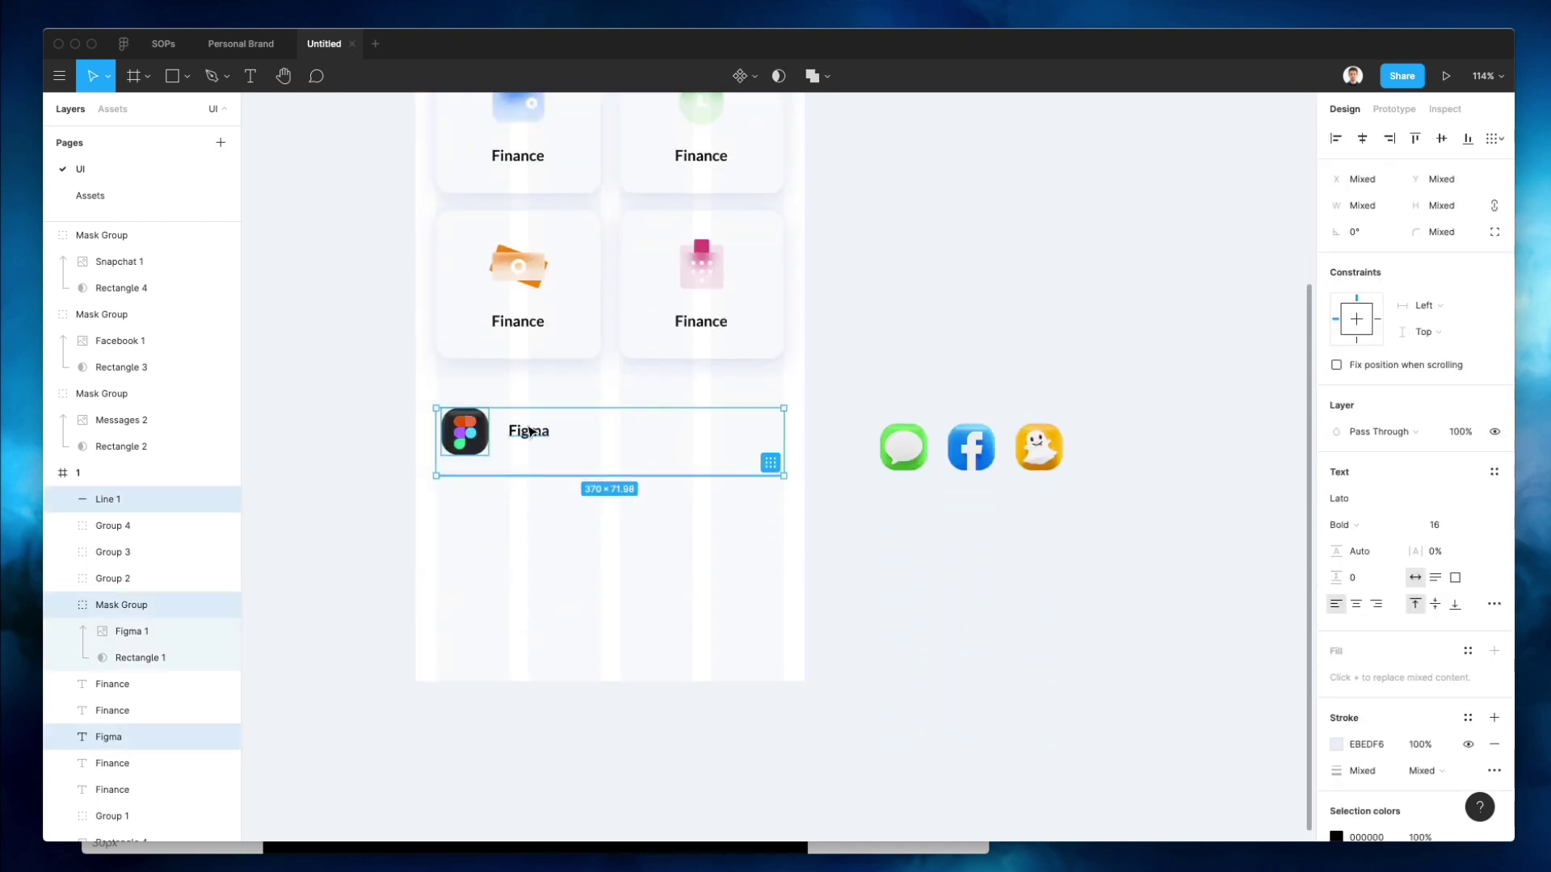
- Move the Figma row down about 45 px and copy the Discovery mode heading above it
drag(534, 444, 541, 481)
click(554, 408)
scroll(554, 408, up, 4)
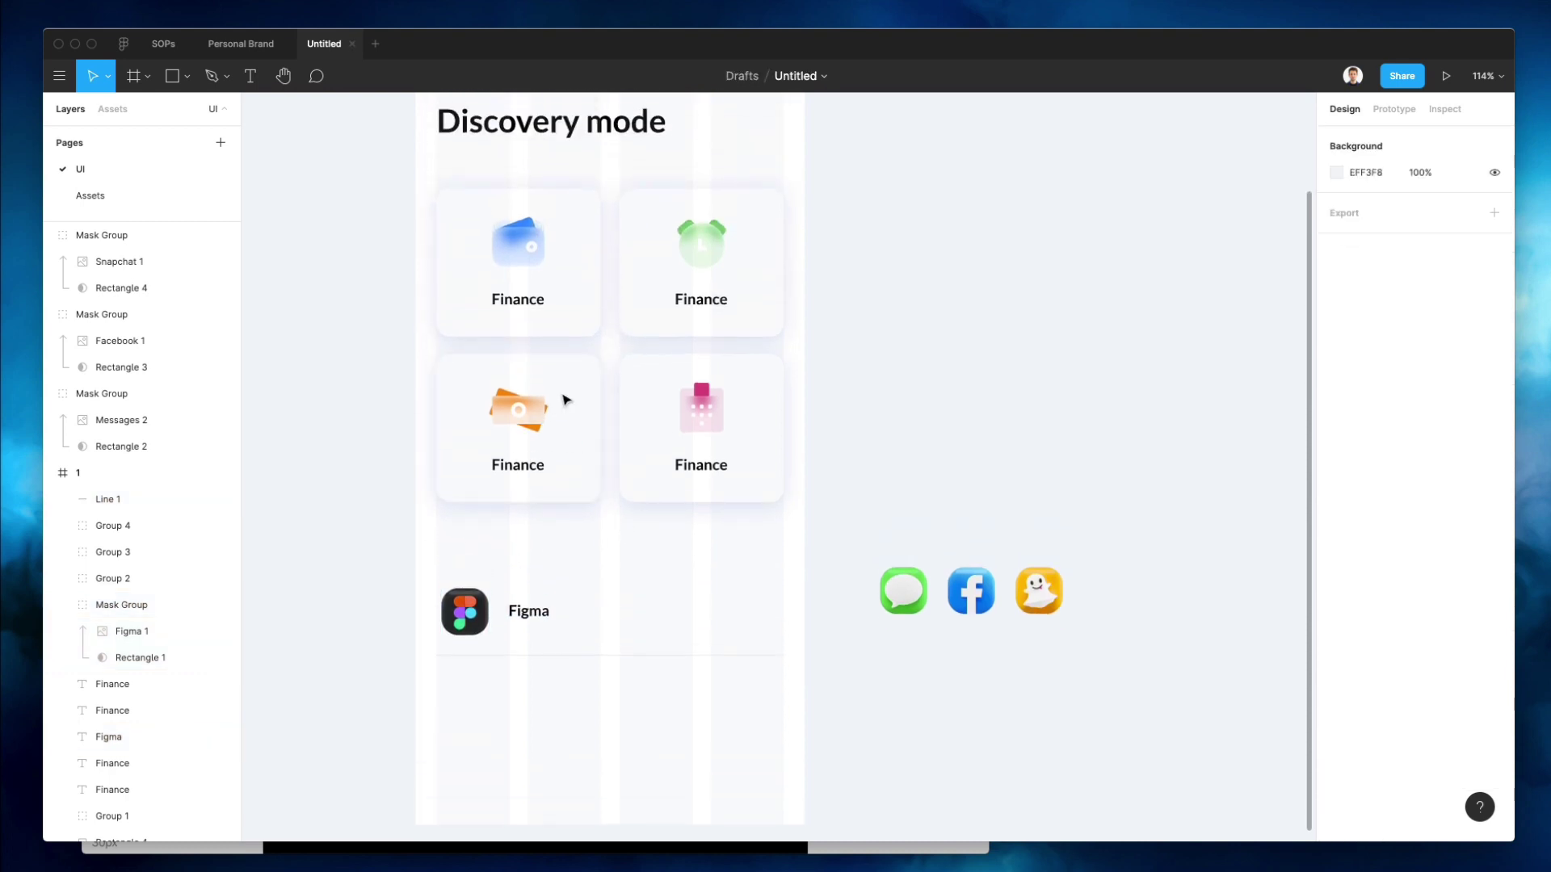
click(515, 137)
drag(517, 146, 539, 570)
- Set the copied heading to 22 pt and retype it as 'Top Downloads'
click(1435, 525)
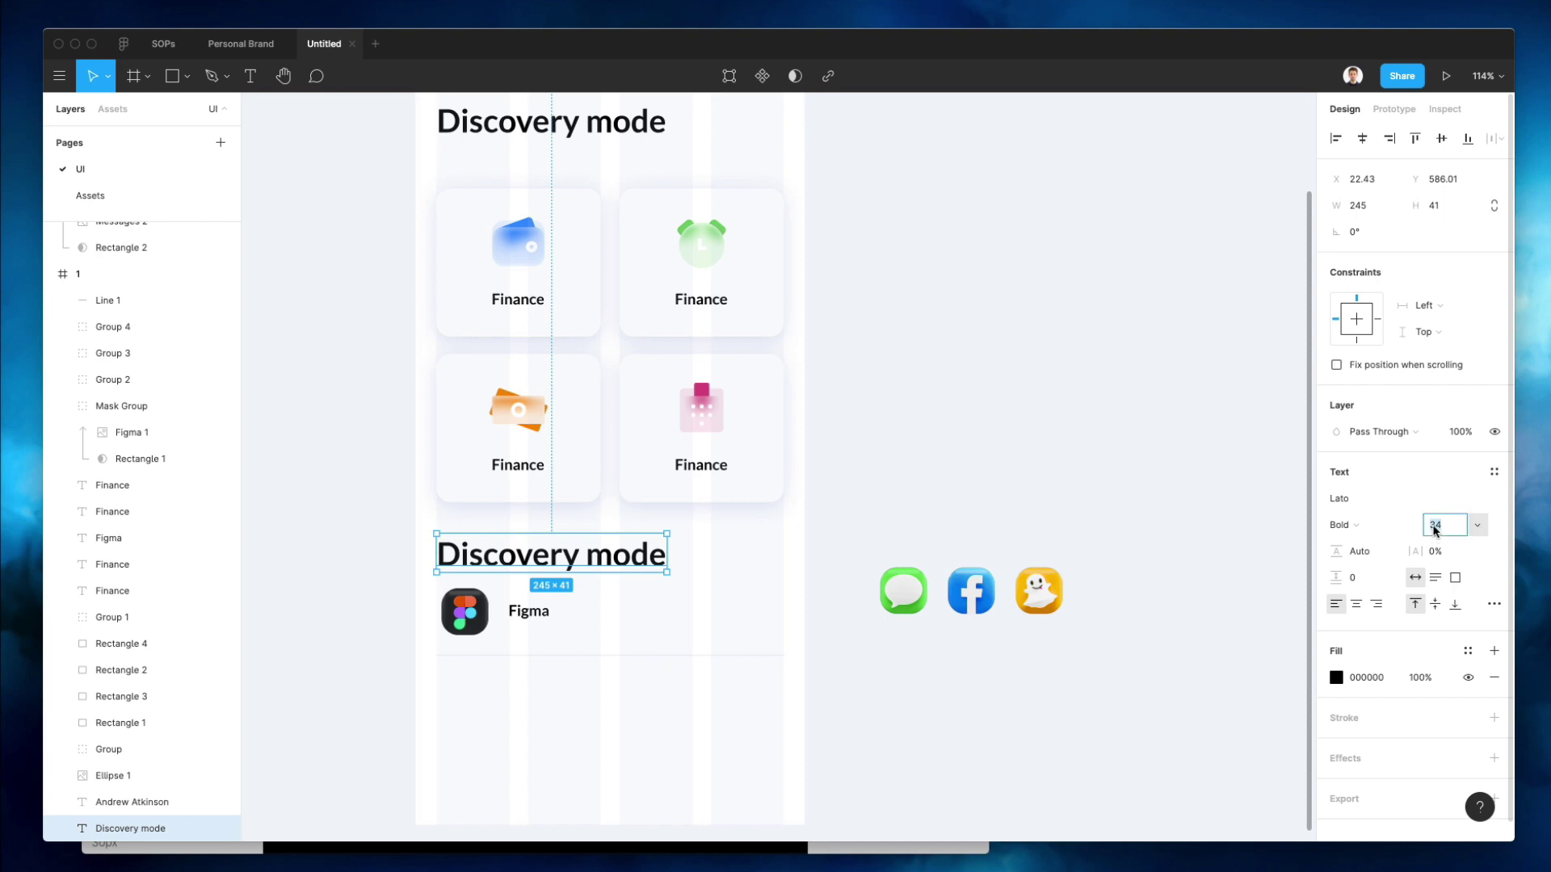
text(24)
key(Return)
key(Down)
key(Down)
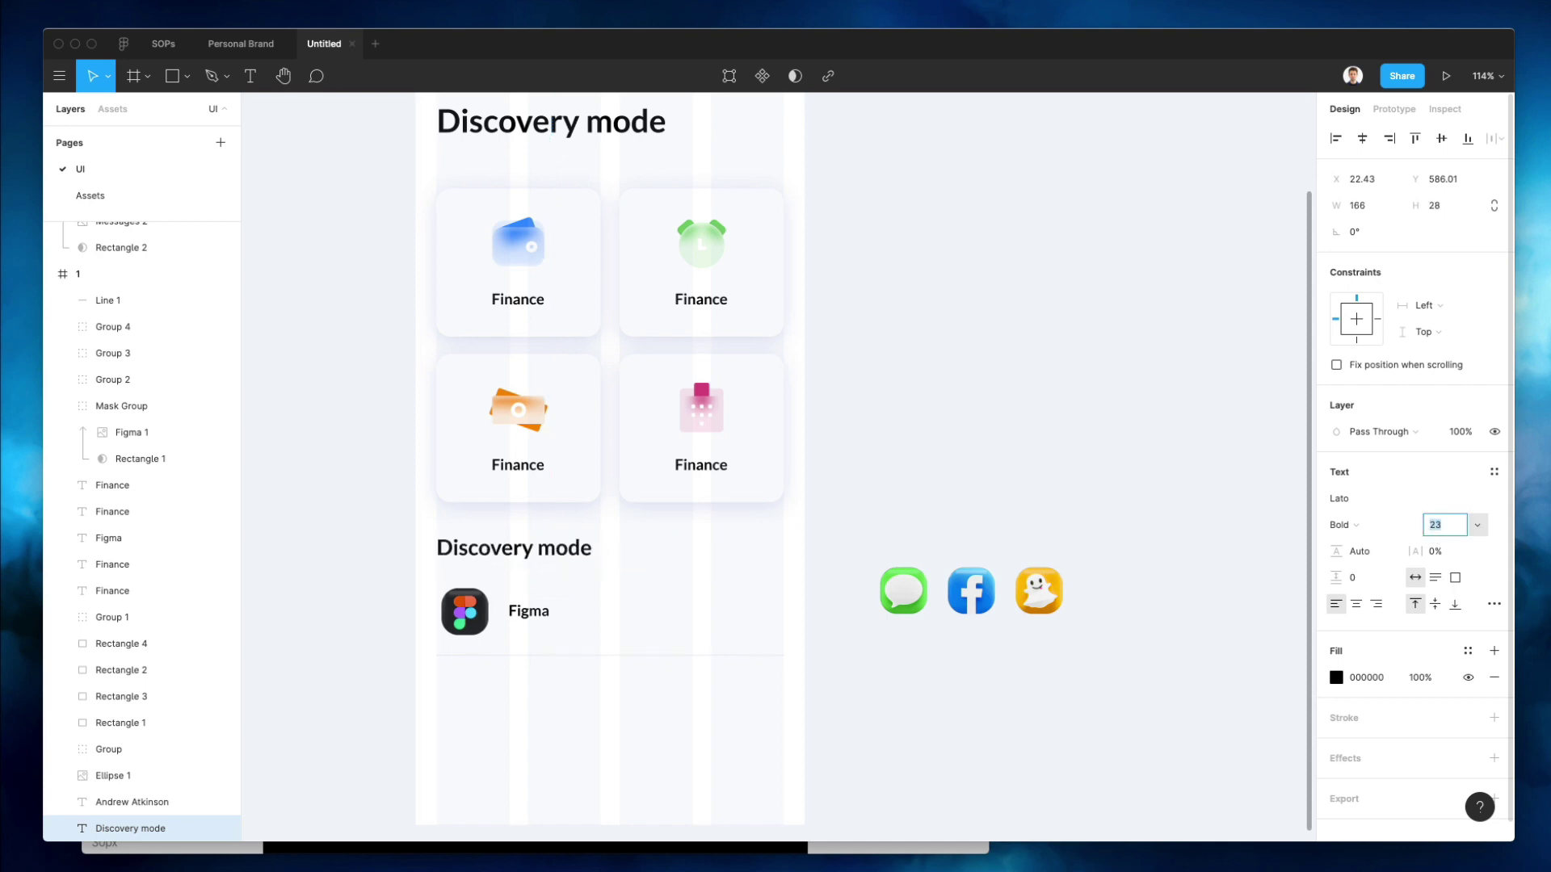
double_click(493, 541)
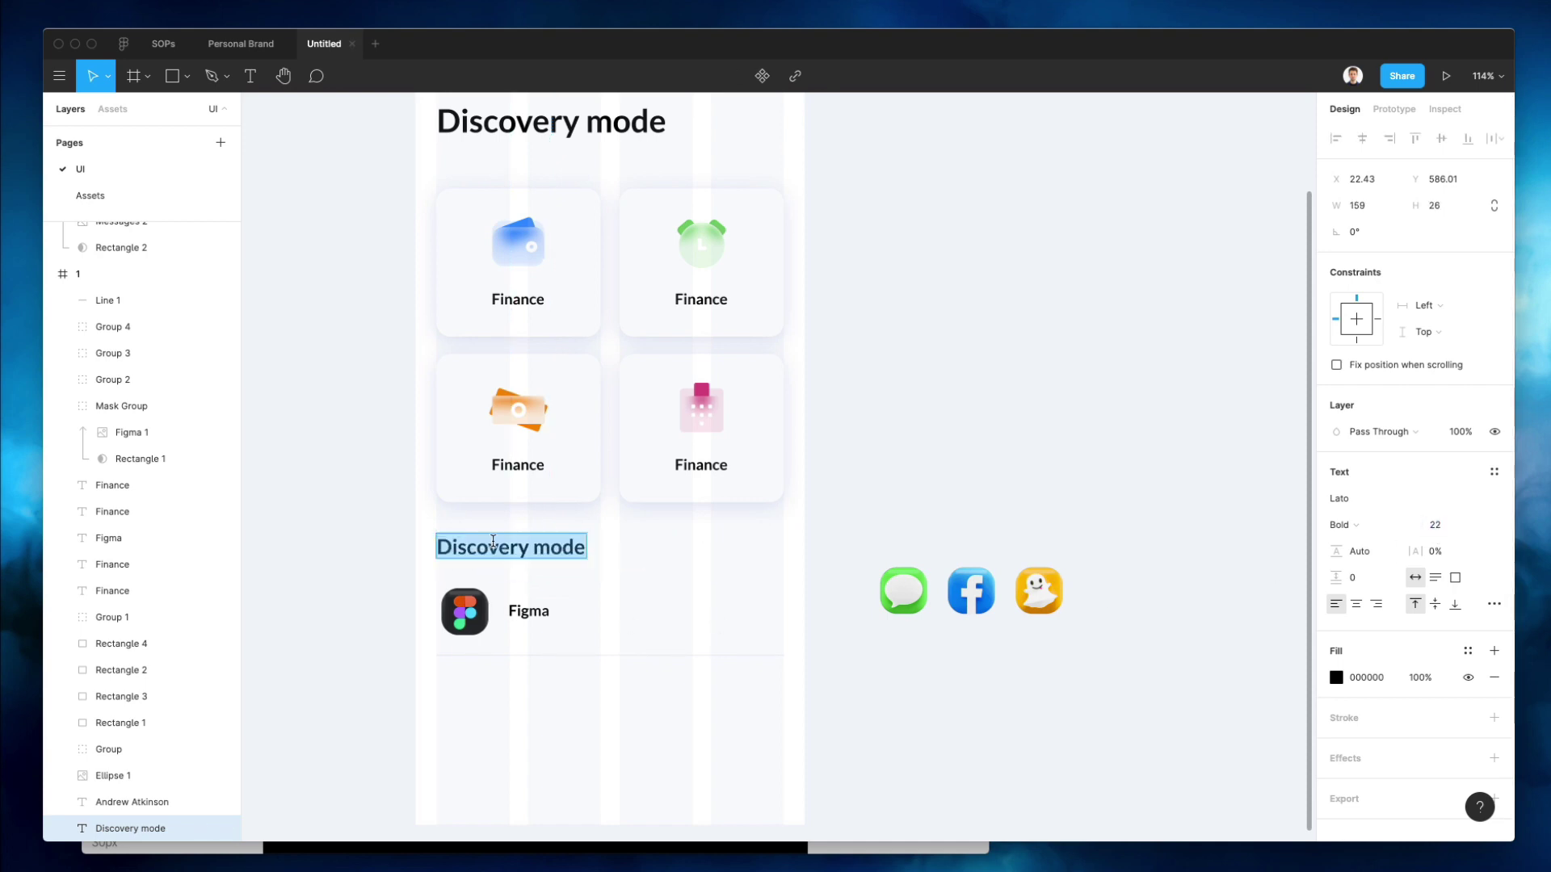
text(Top Downloads)
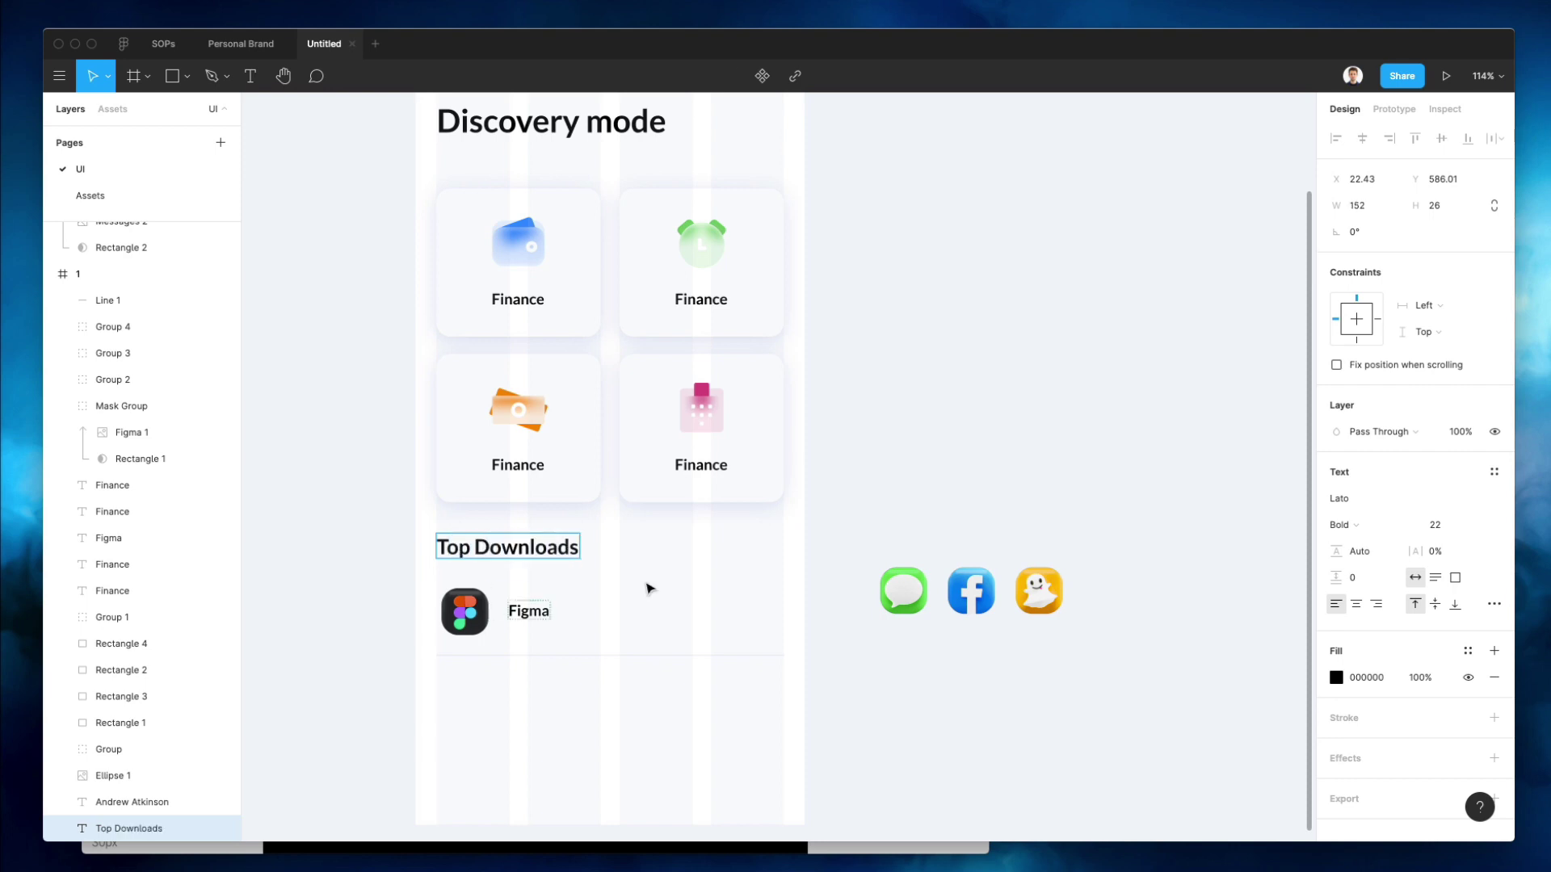
click(650, 588)
- Nudge the Figma row up about 11 px and raise the Top Downloads heading slightly
scroll(648, 585, down, 2)
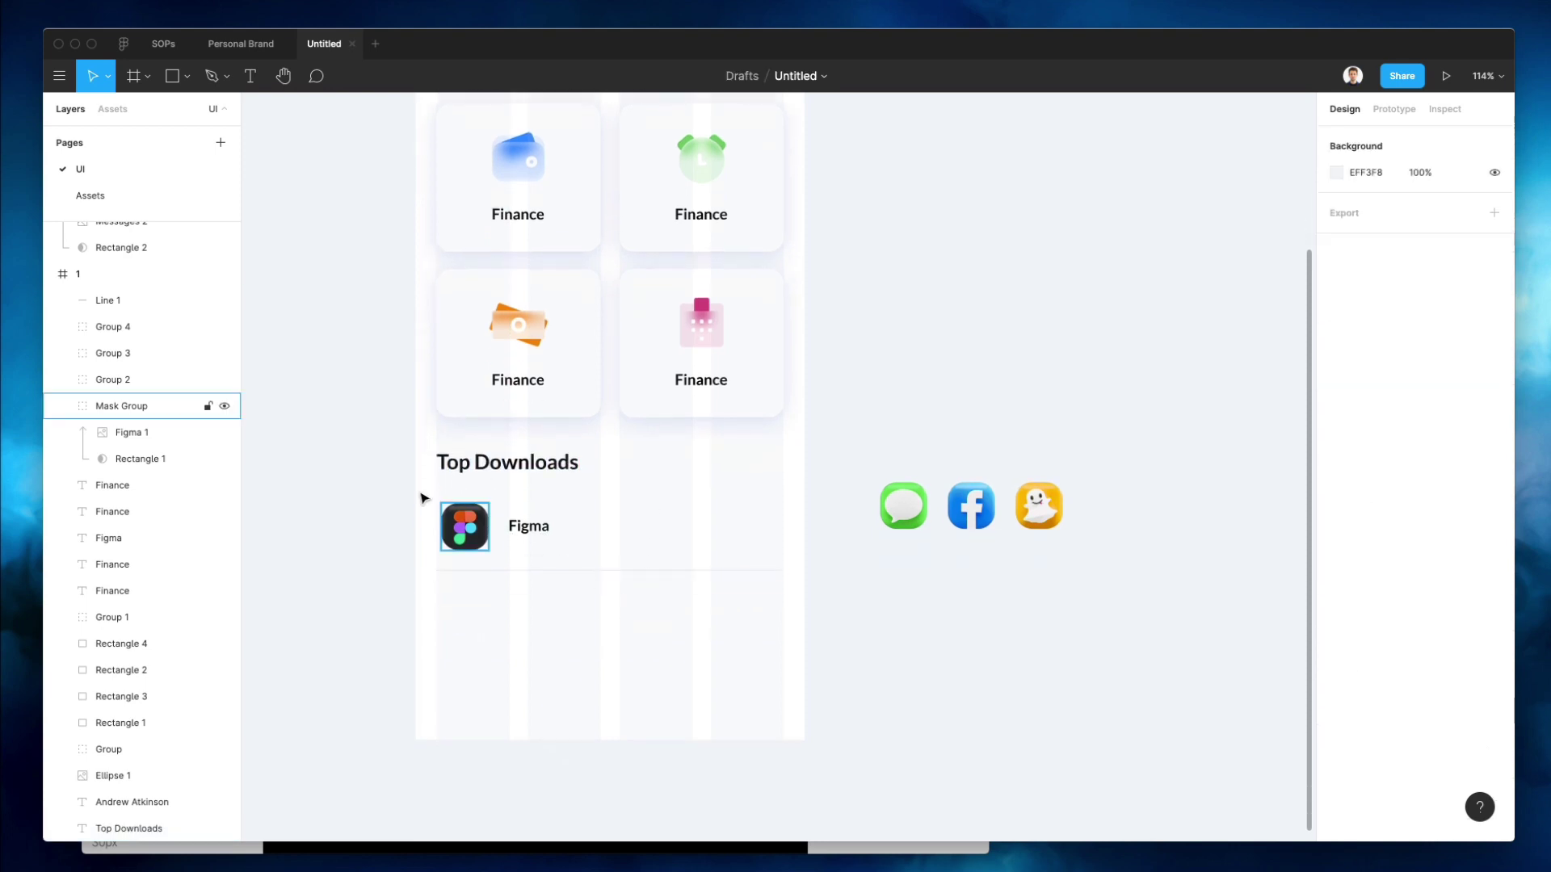
drag(402, 488, 604, 592)
key(shift+Up)
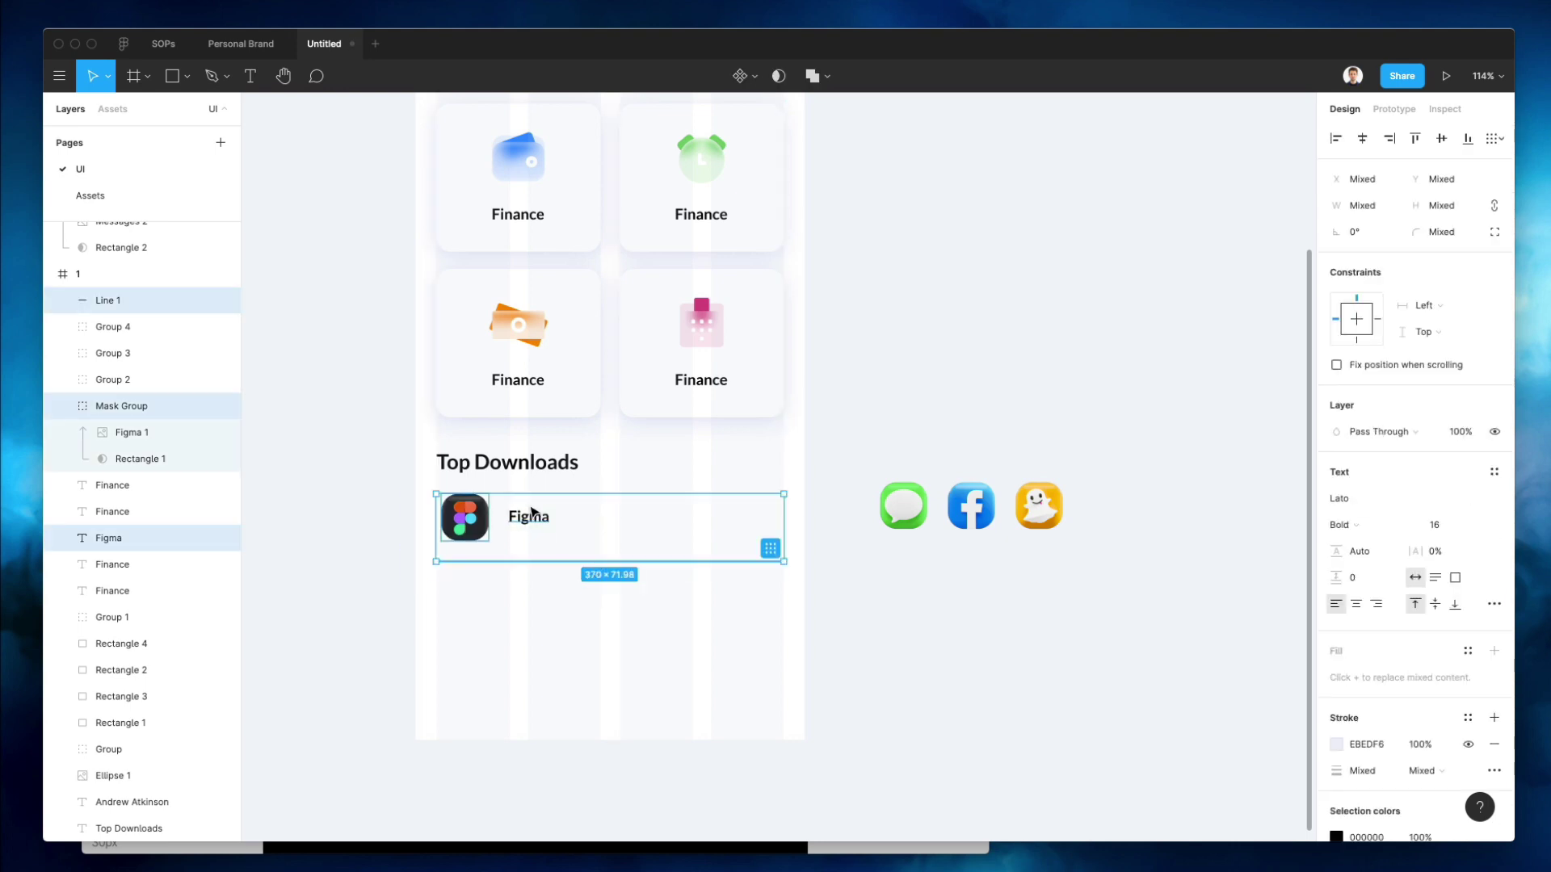
click(529, 483)
drag(524, 477, 523, 475)
click(629, 539)
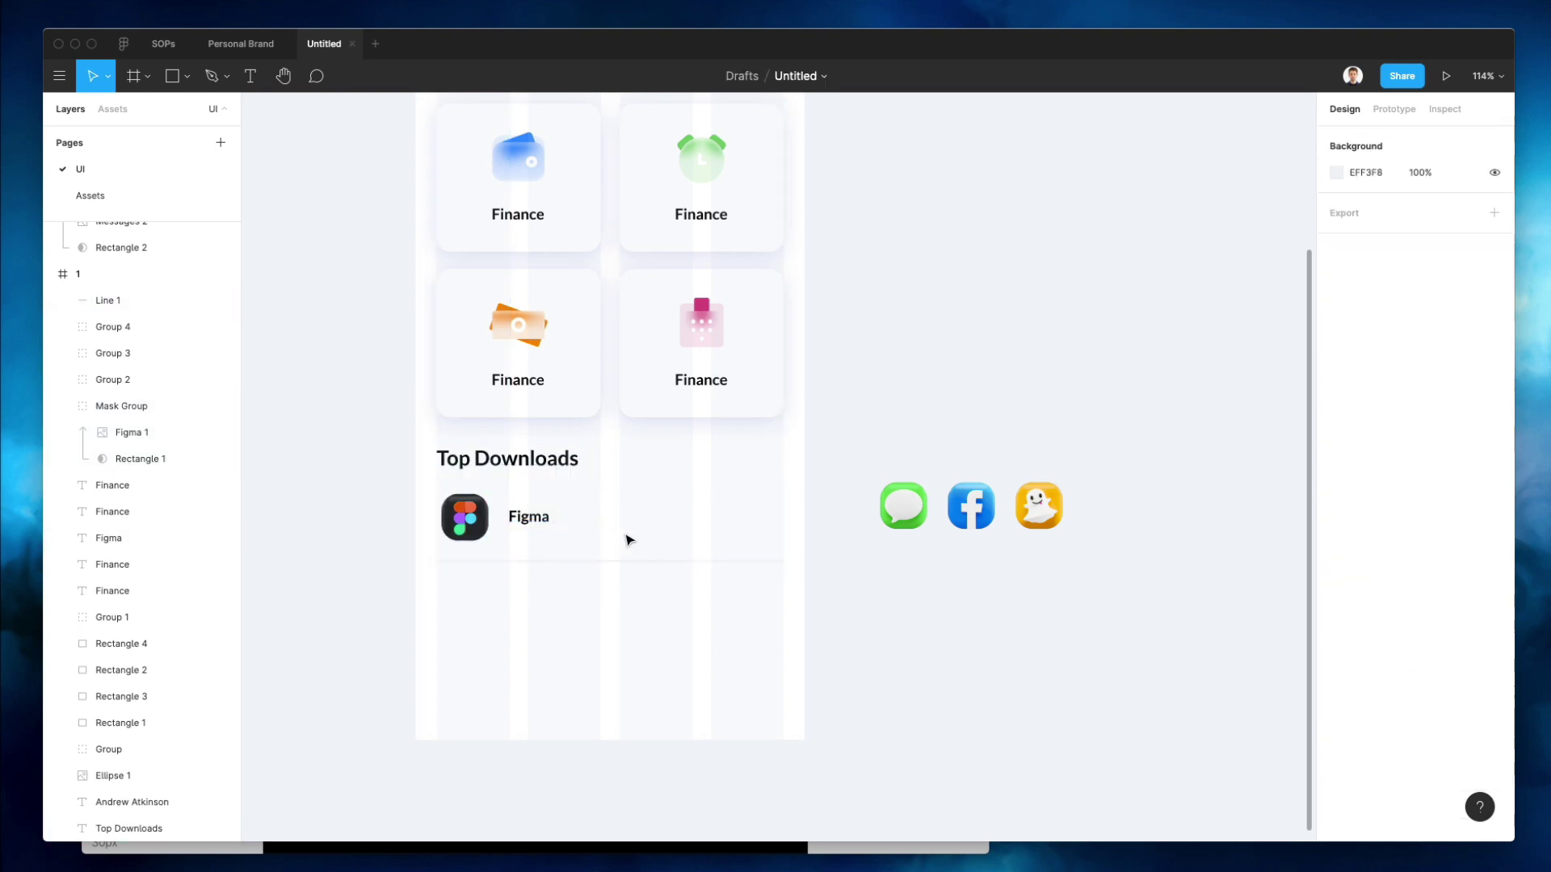
- Duplicate the Figma row with its divider twice to form three stacked rows
click(436, 561)
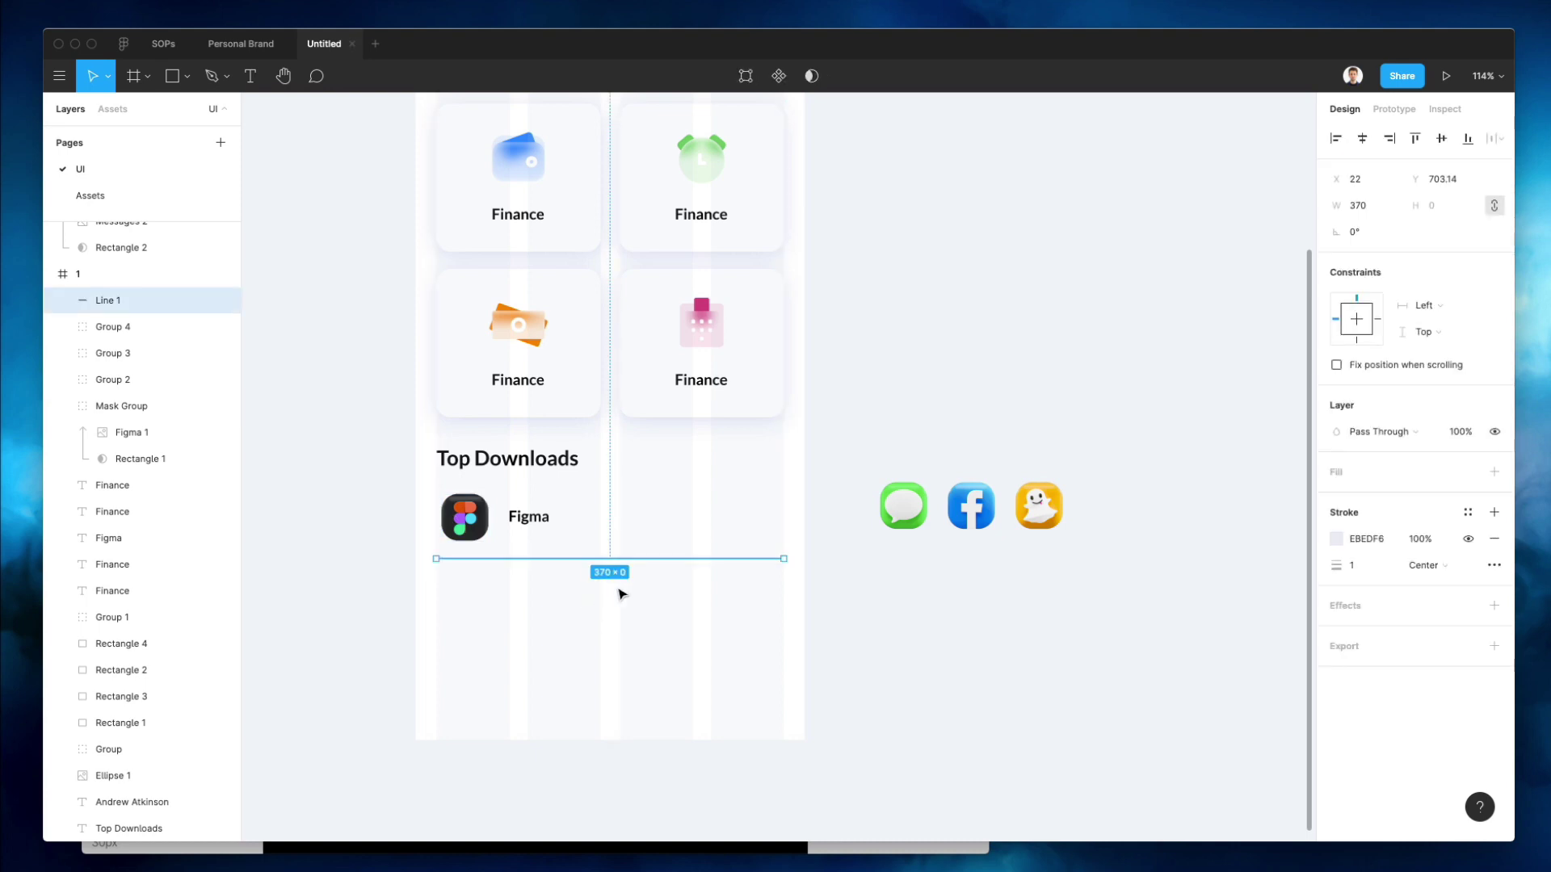
click(623, 592)
drag(418, 493, 566, 579)
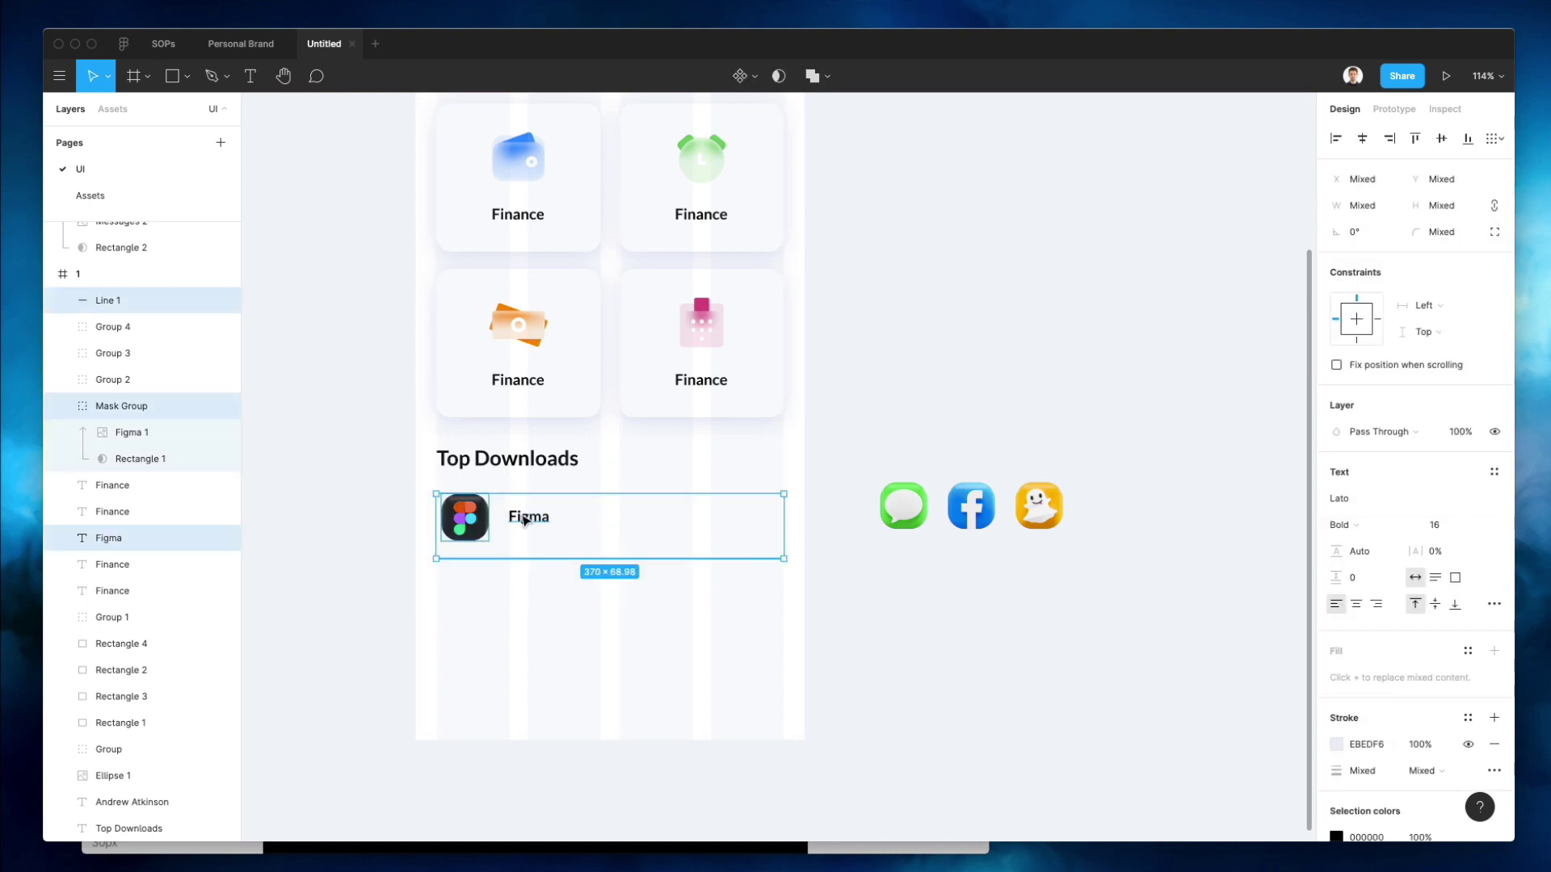
drag(524, 521, 525, 605)
key(super+d)
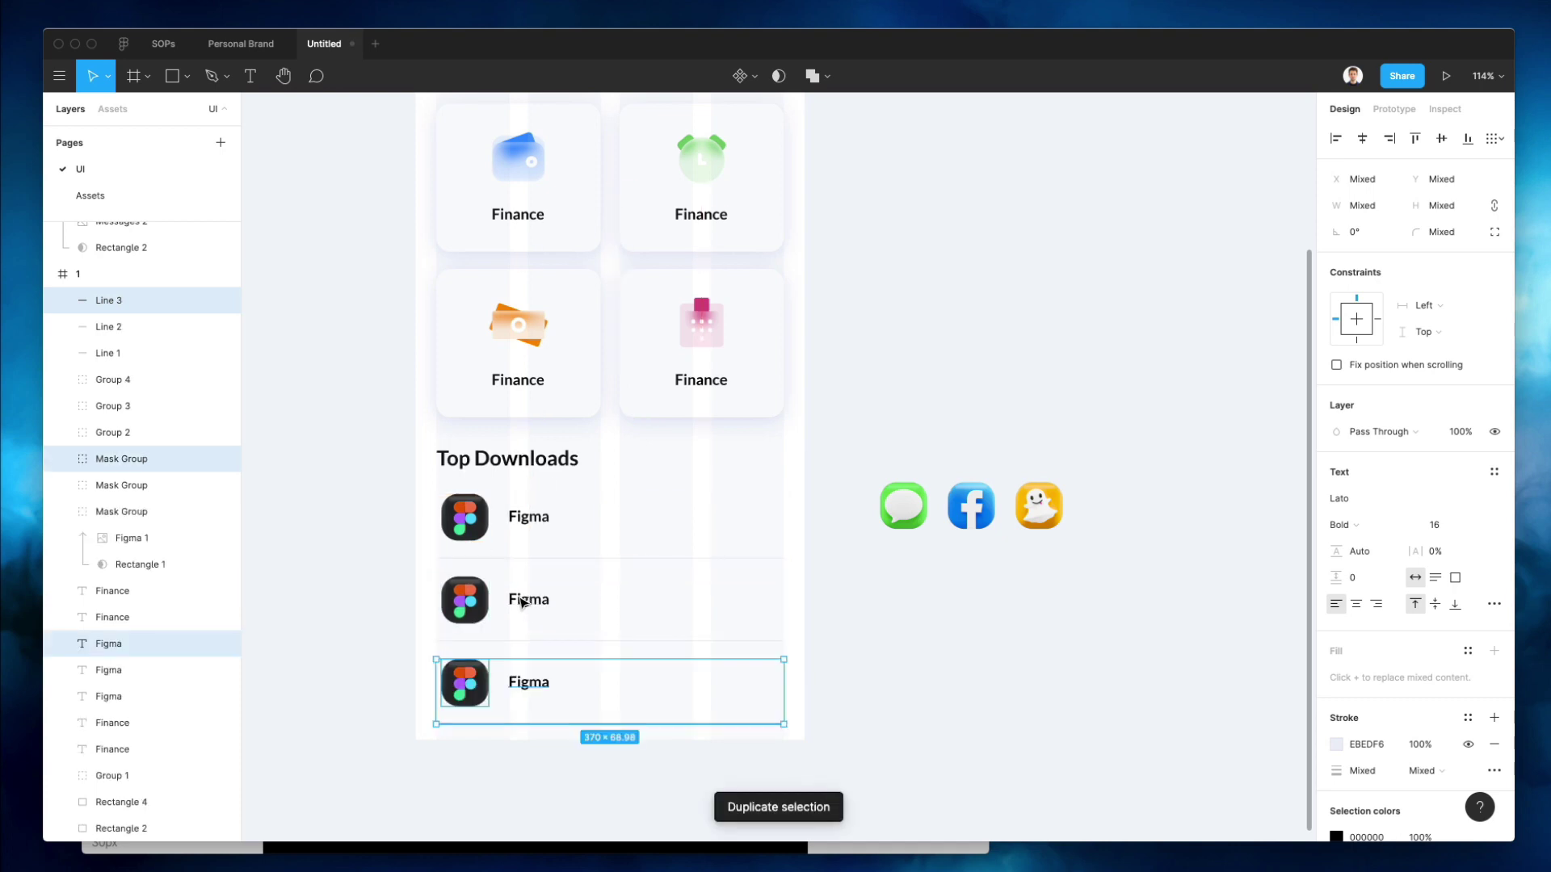
click(923, 661)
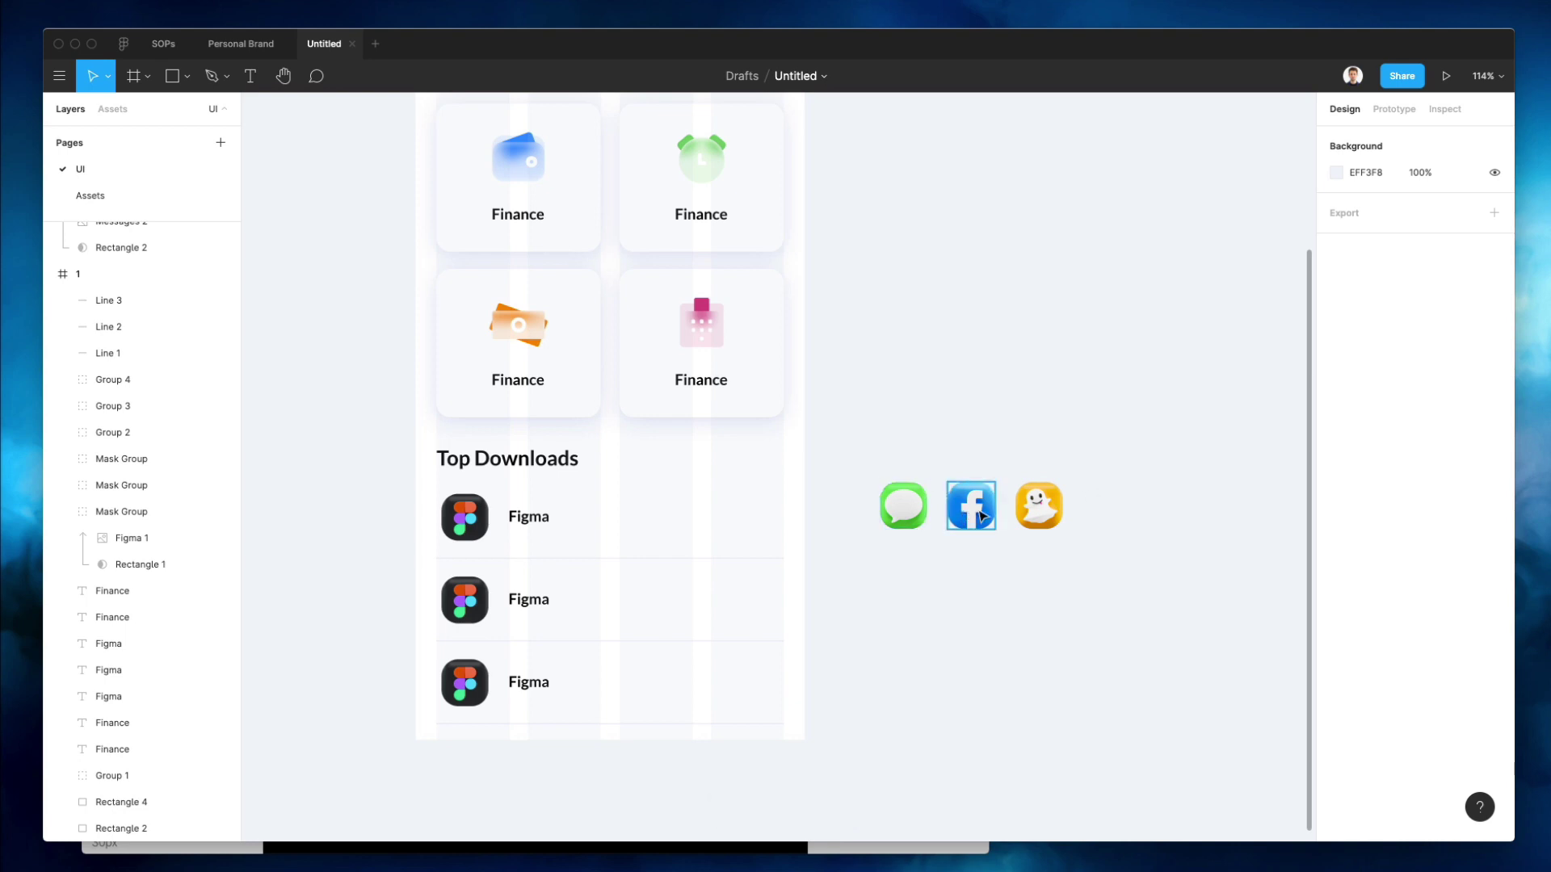
- Replace the second row's Figma icon with the Facebook icon
drag(981, 517, 471, 596)
click(452, 599)
click(498, 592)
click(475, 587)
key(Delete)
drag(1047, 501, 911, 548)
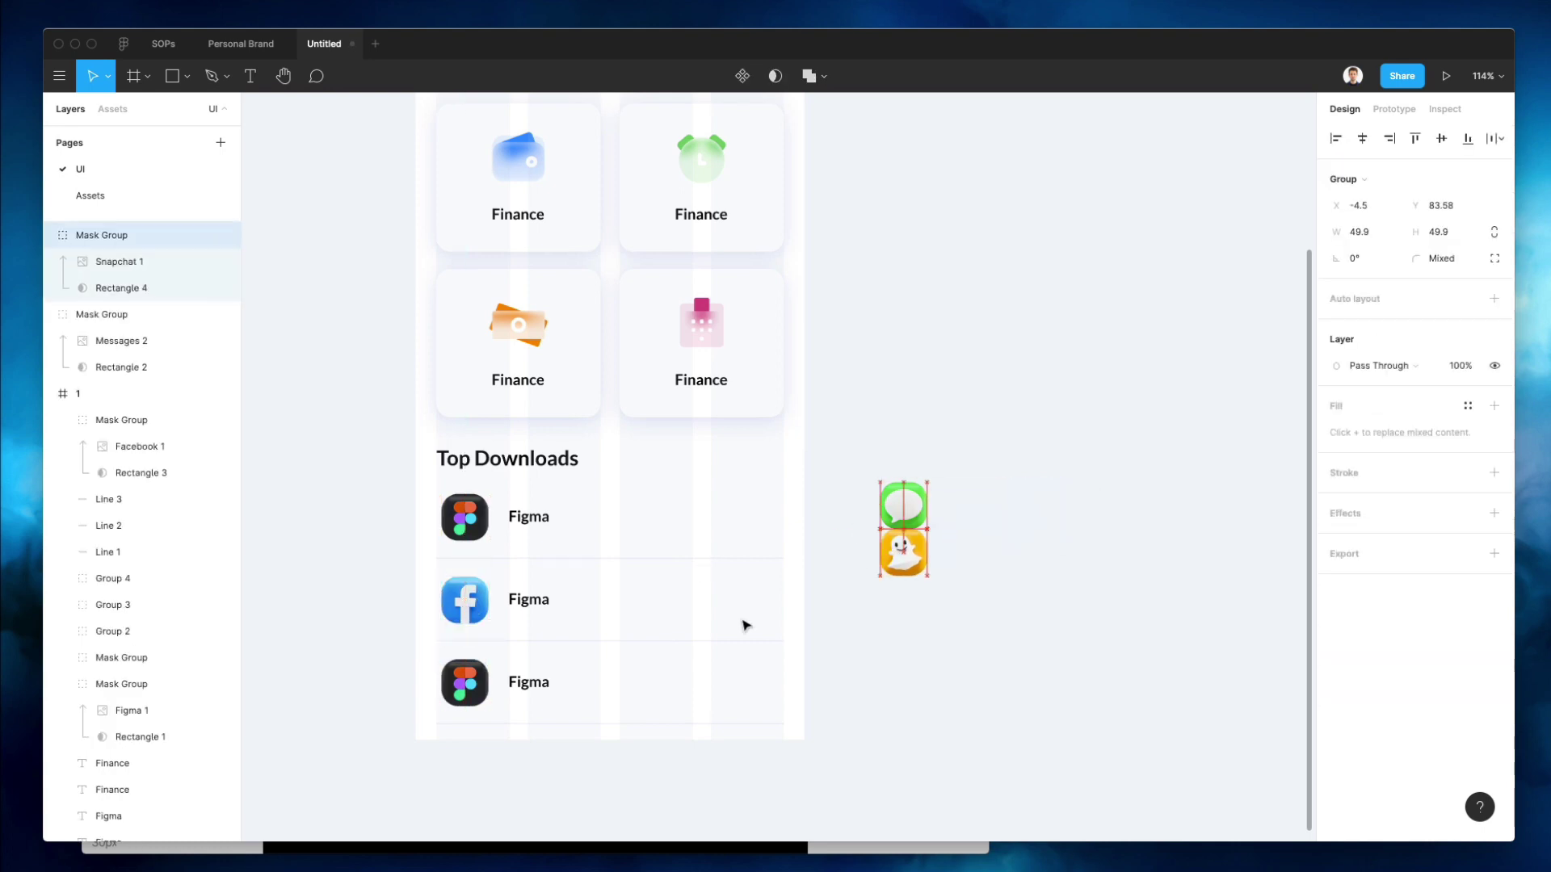
- Place the Snapchat icon in row three and relabel the rows 'Snapchat' and 'Facebook'
drag(745, 626, 467, 685)
click(471, 664)
click(520, 682)
double_click(525, 682)
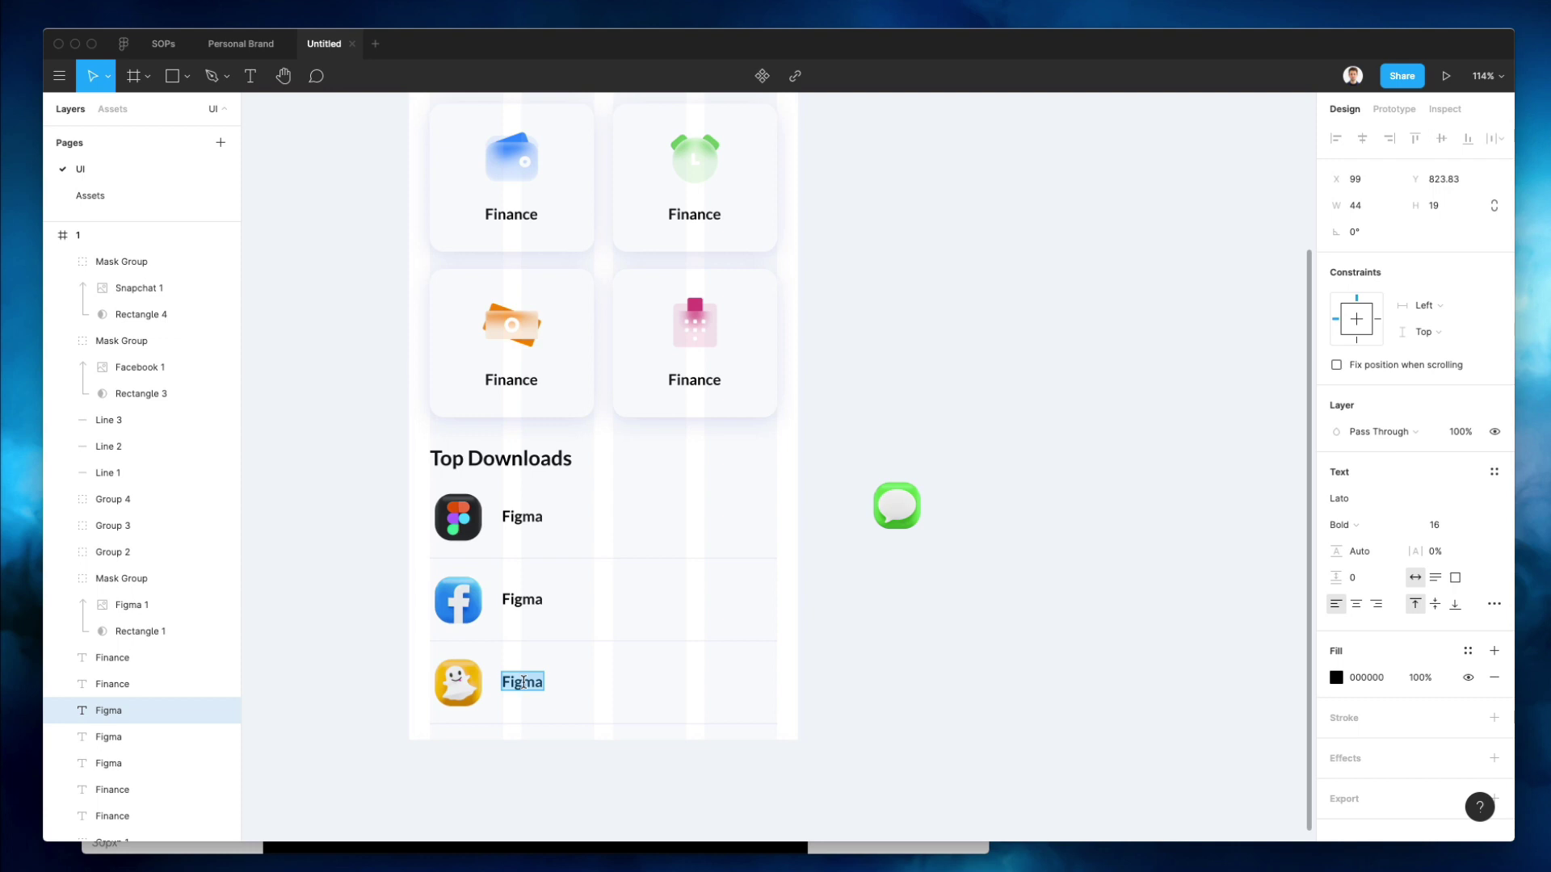
text(Snapchat)
double_click(517, 599)
text(D)
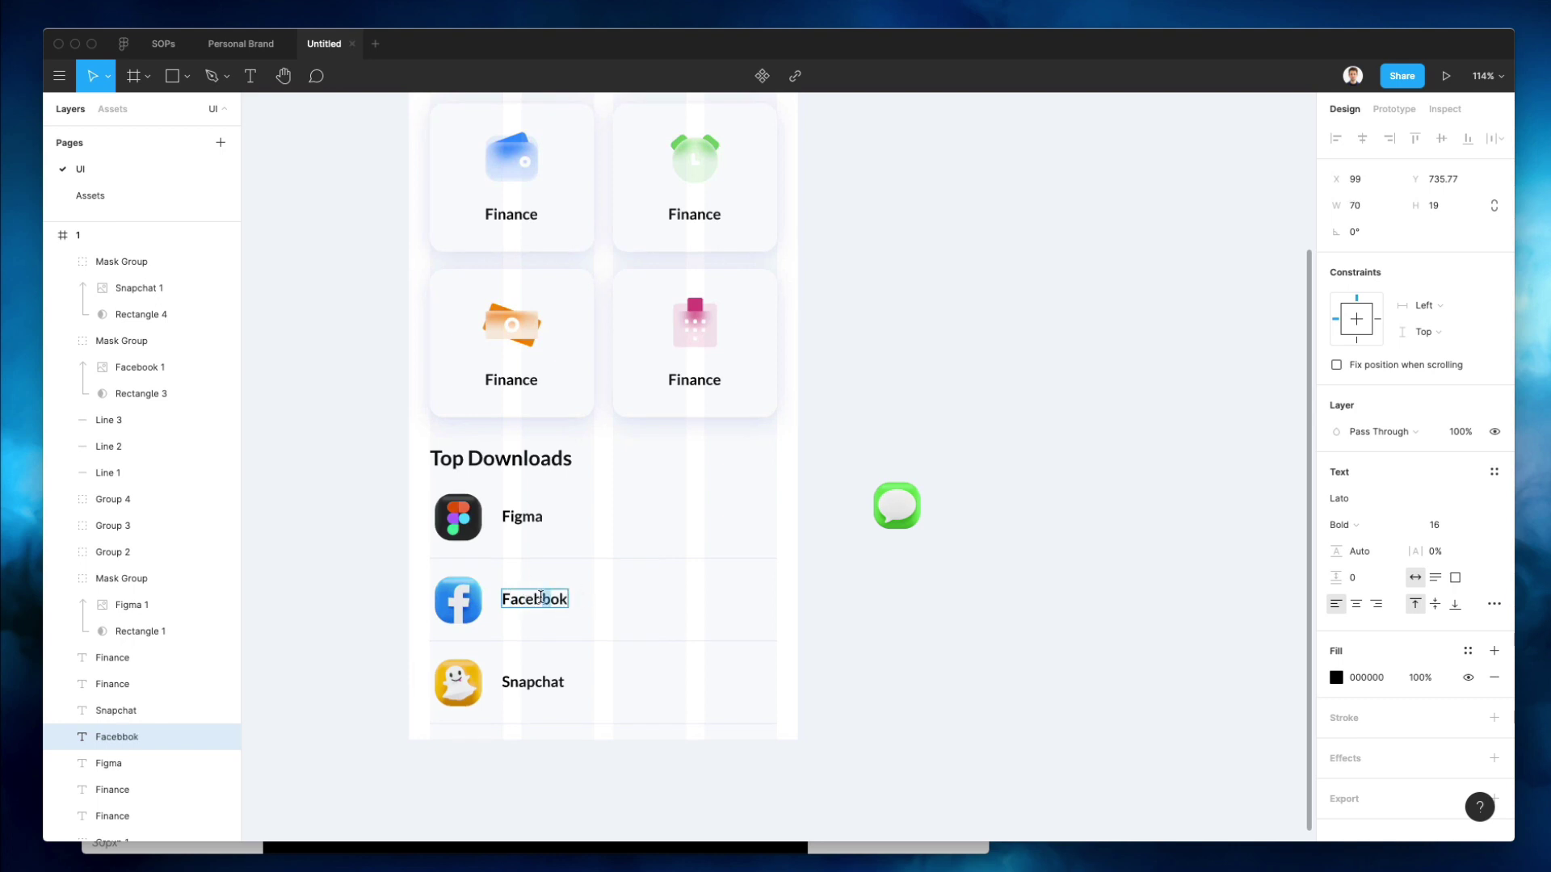
key(Escape)
- Zoom and scroll around the canvas to inspect the three-row Top Downloads list
scroll(664, 597, down, 3)
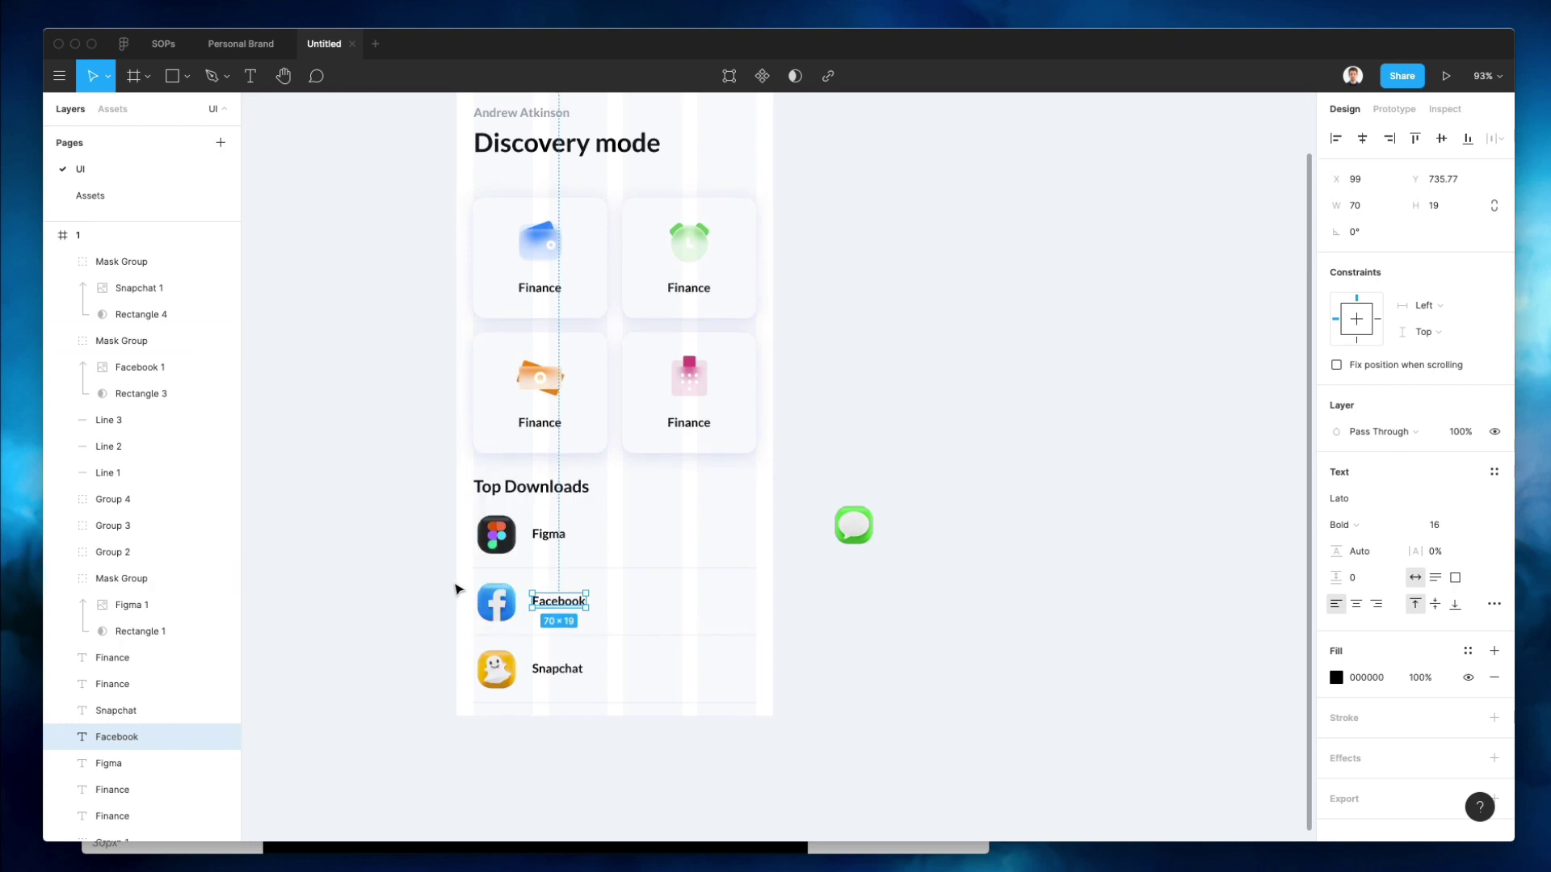
click(450, 558)
scroll(444, 532, up, 2)
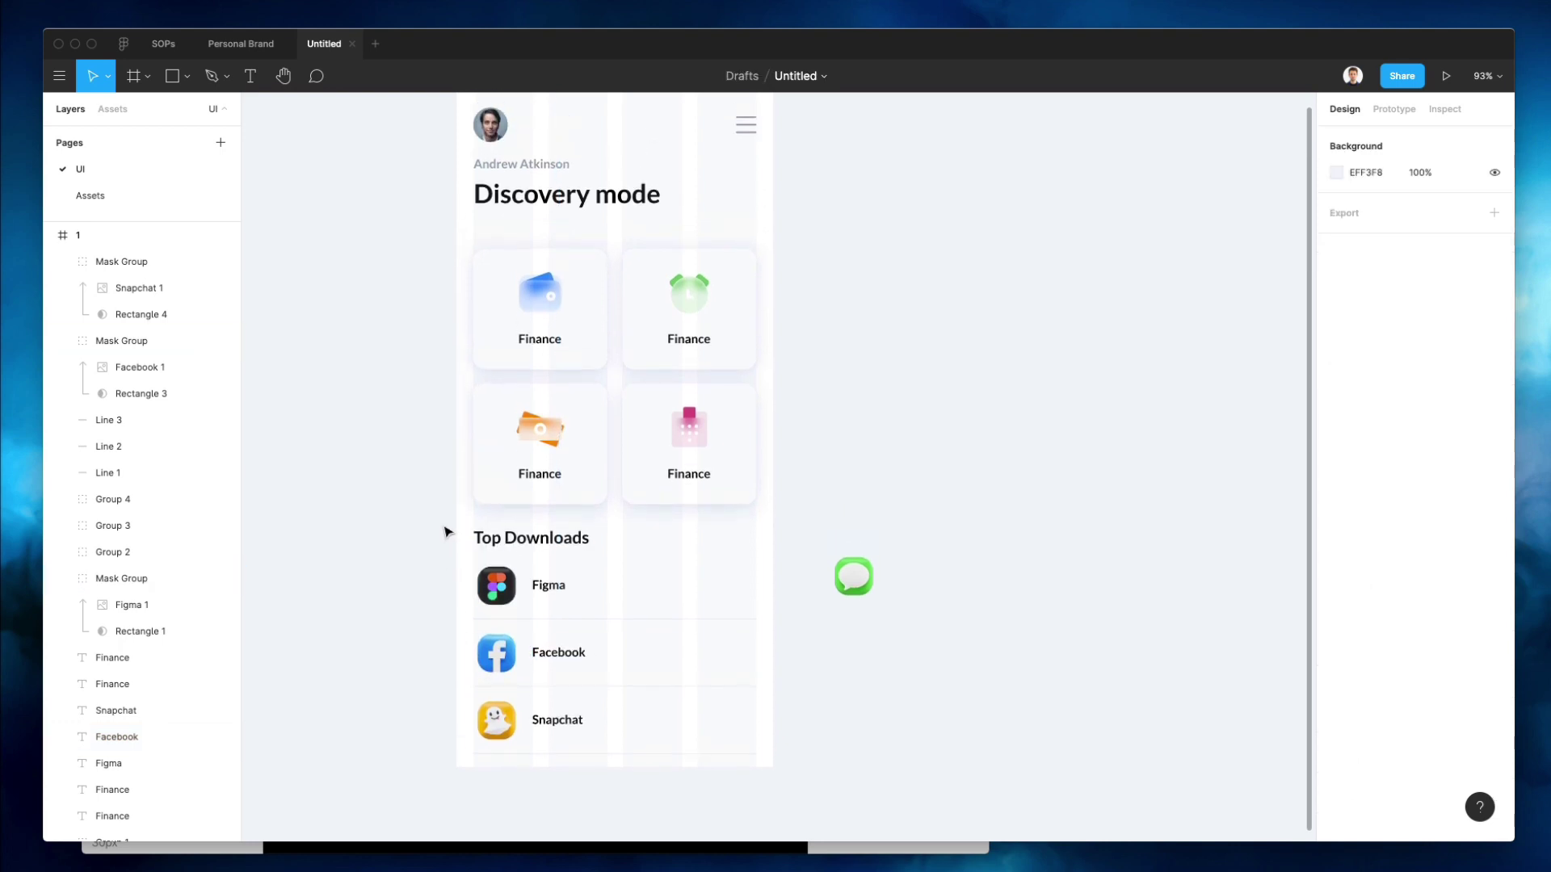
scroll(586, 612, up, 1)
scroll(586, 612, up, 2)
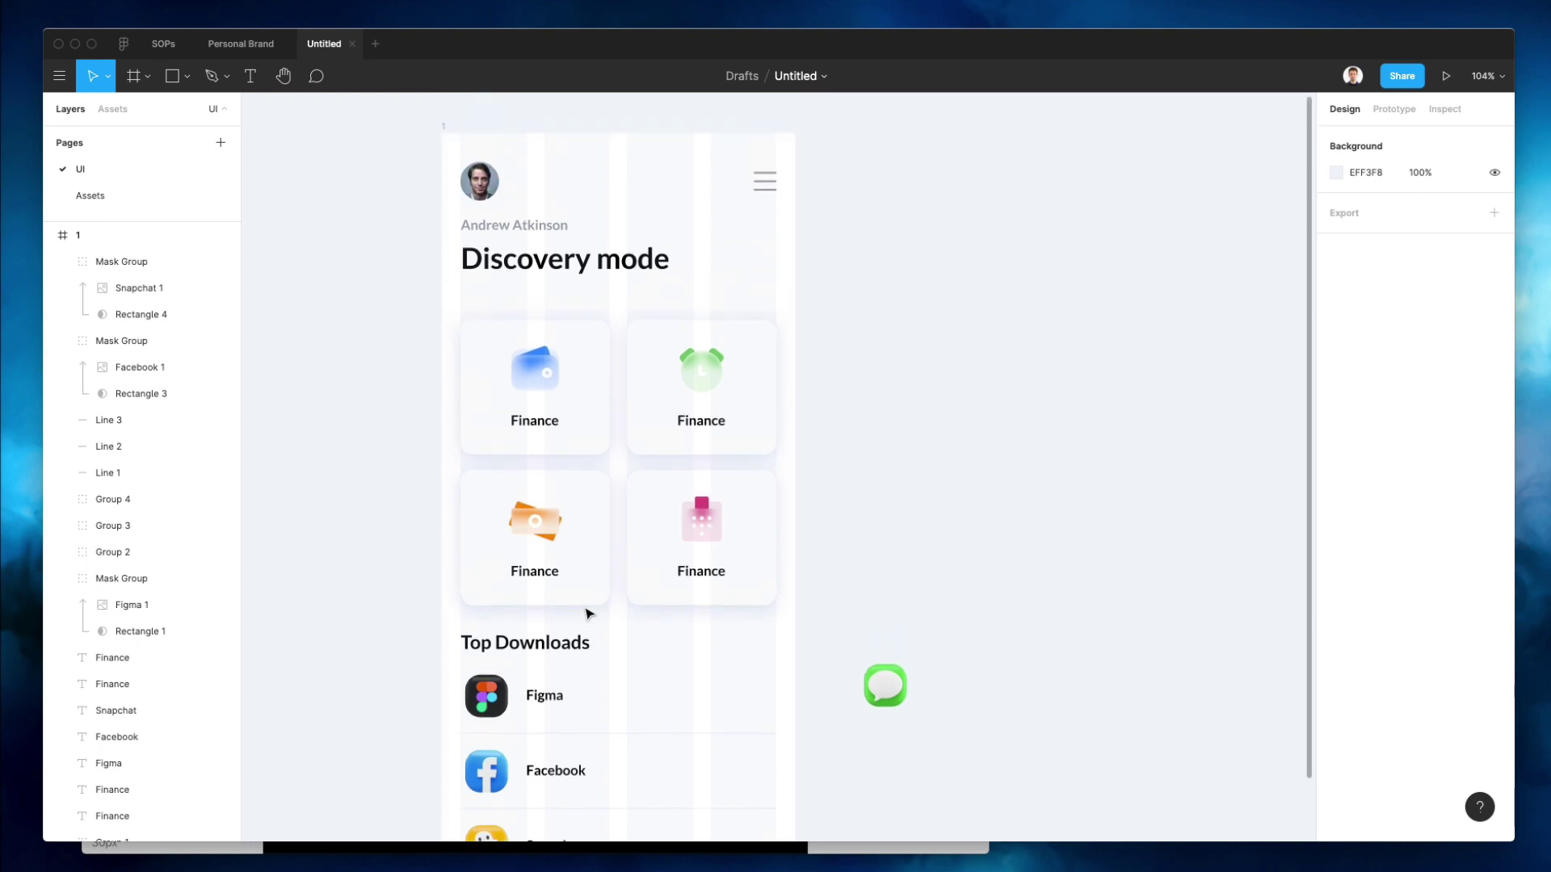
scroll(585, 613, down, 1)
scroll(587, 613, down, 3)
scroll(603, 544, down, 2)
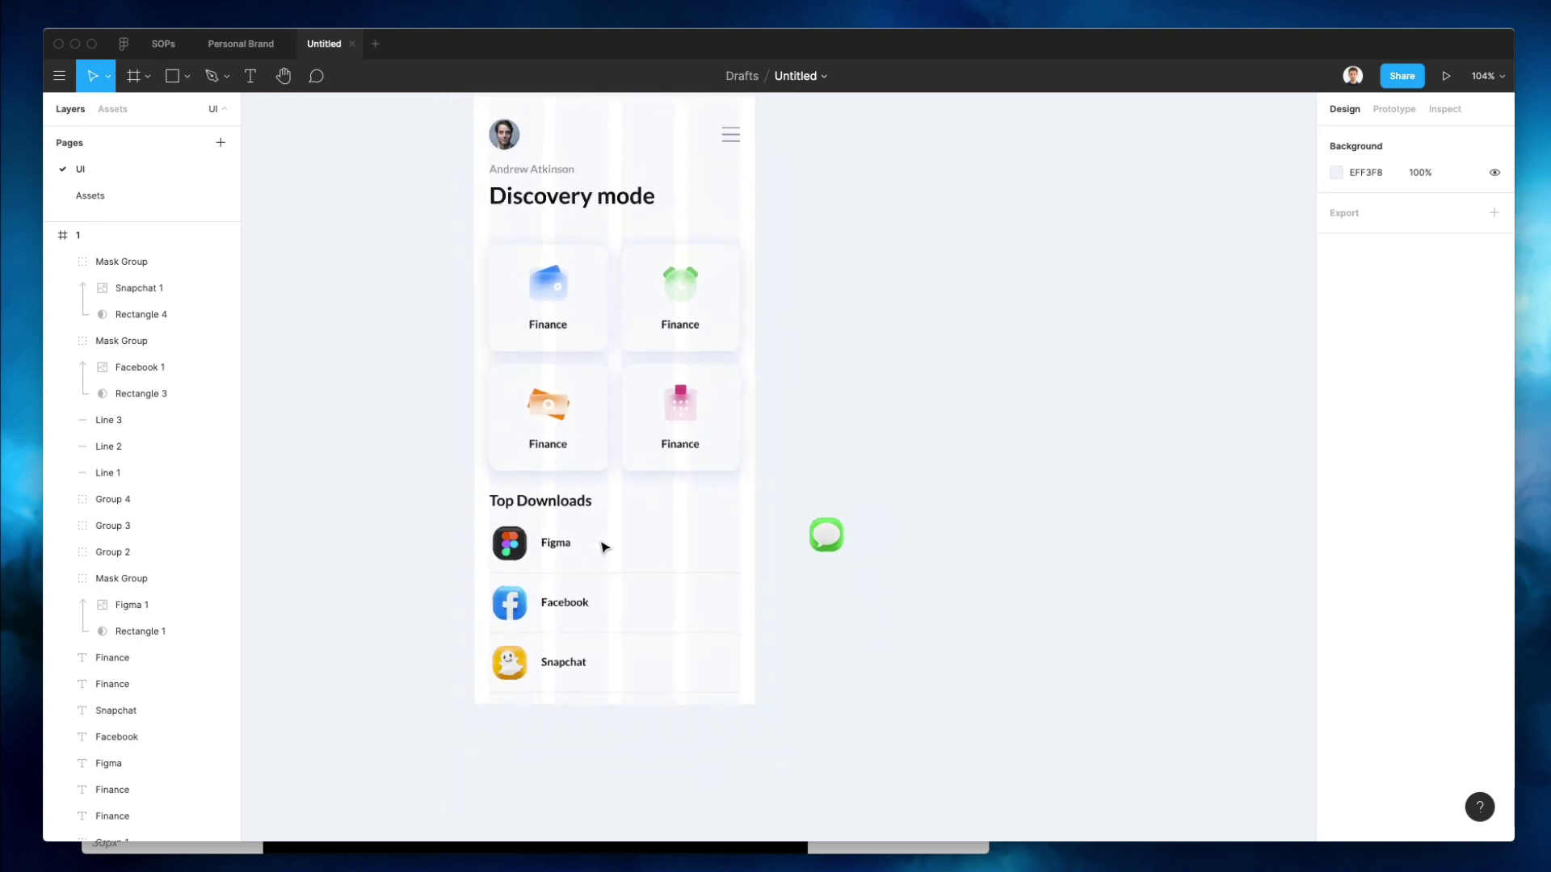
- Bring the Nucleo icon library to the front and search for 'down'
scroll(604, 545, up, 3)
scroll(606, 542, up, 3)
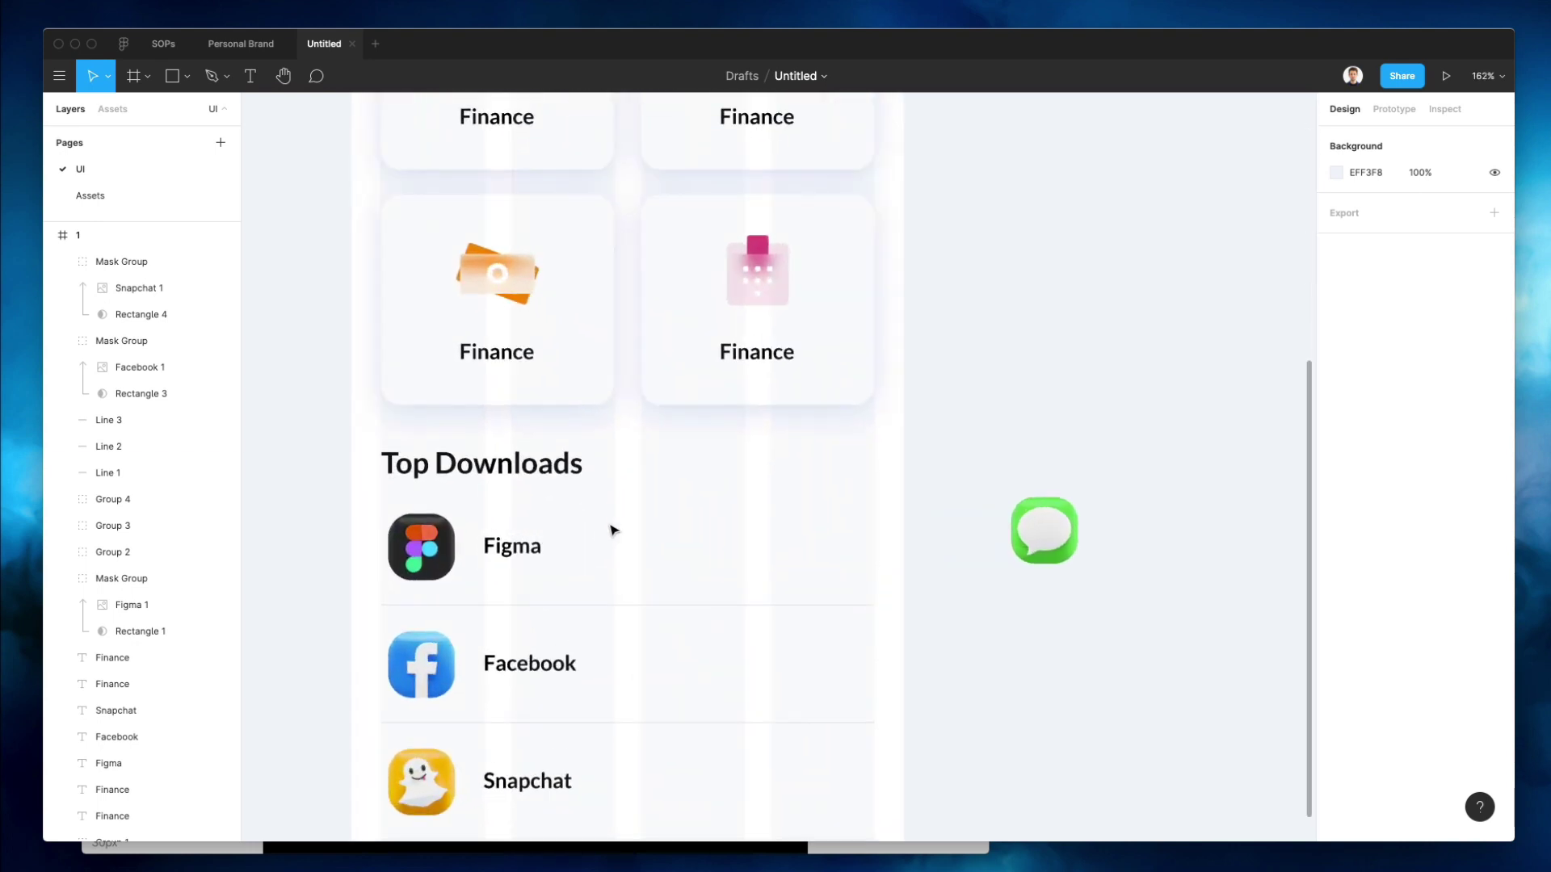
click(443, 848)
text(download)
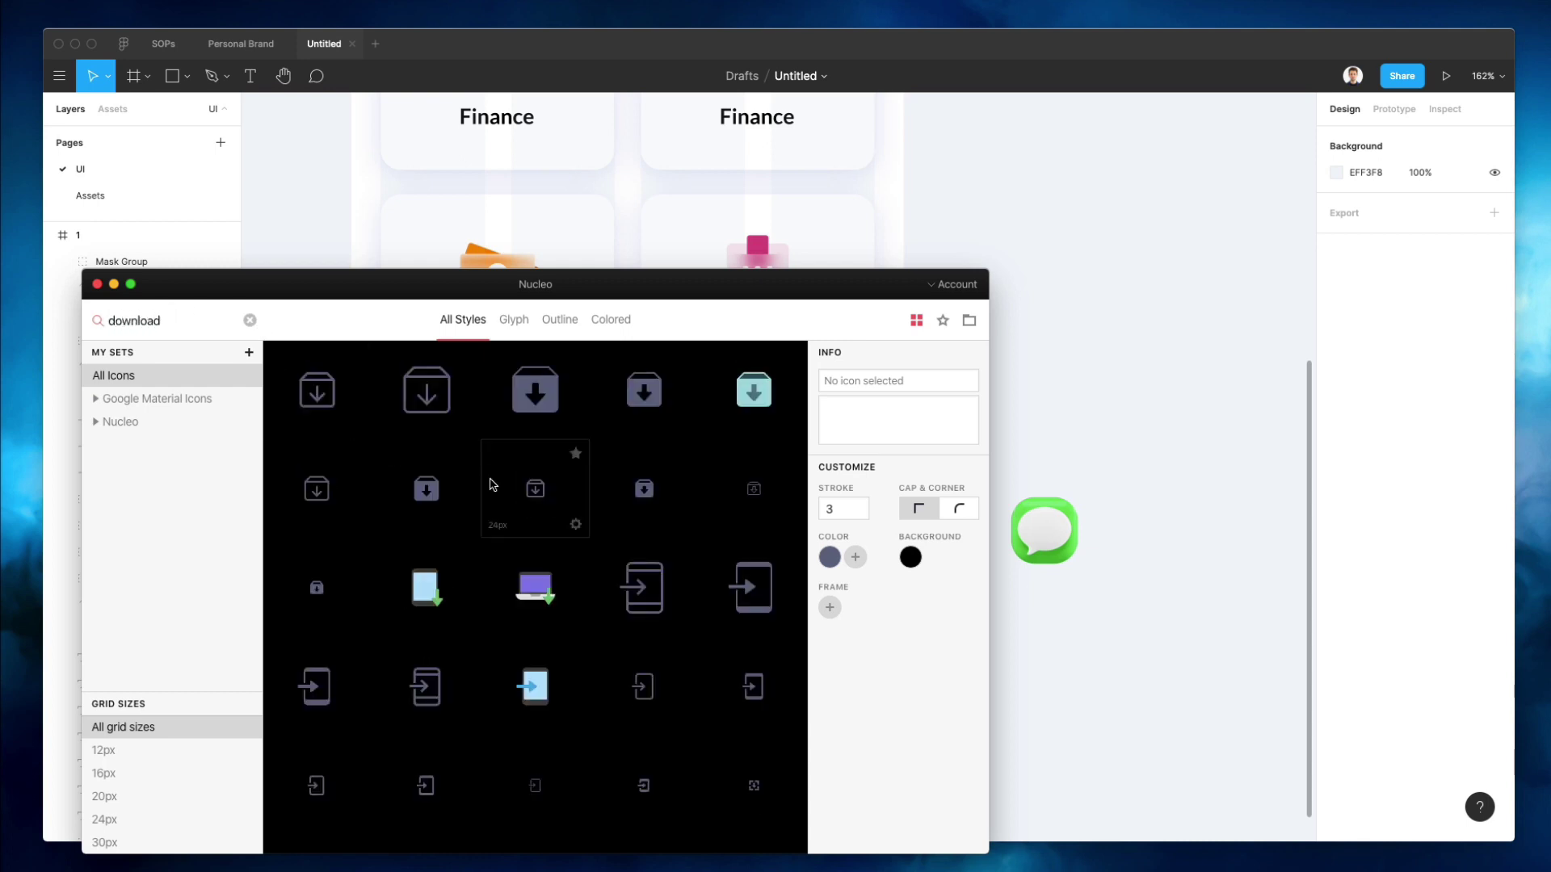
- Drop a Nucleo download icon beside the first row's Figma label and scale it to 21.31 × 21.31
scroll(490, 485, down, 2)
scroll(490, 485, down, 7)
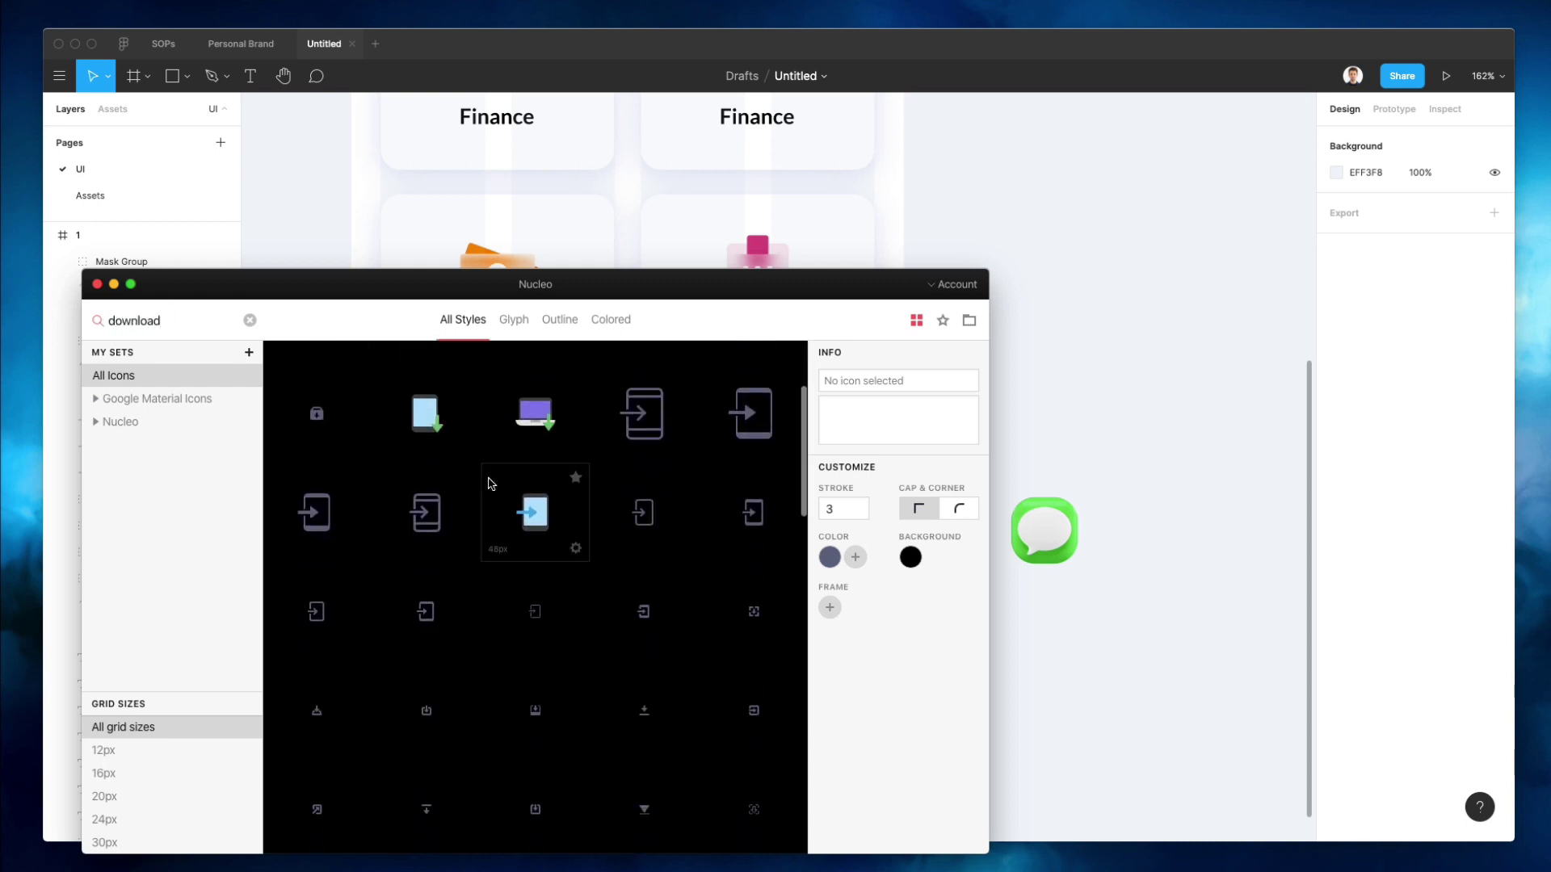
drag(642, 579, 573, 553)
key(k)
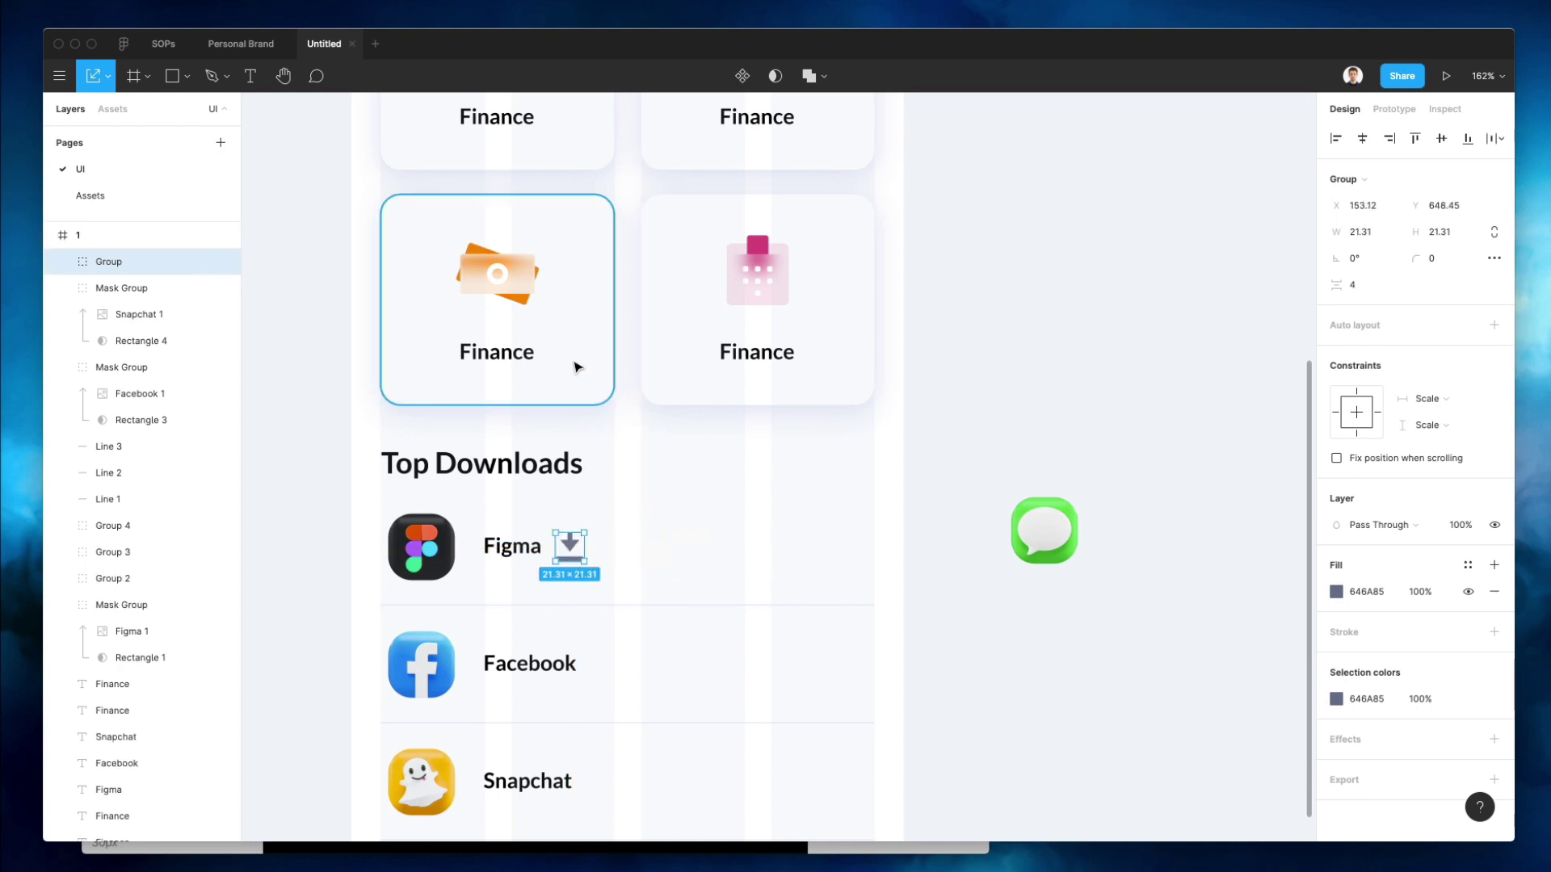
- Copy the card background down as a 40 × 40 button box with corners rounded to 13
click(589, 381)
drag(589, 381, 610, 563)
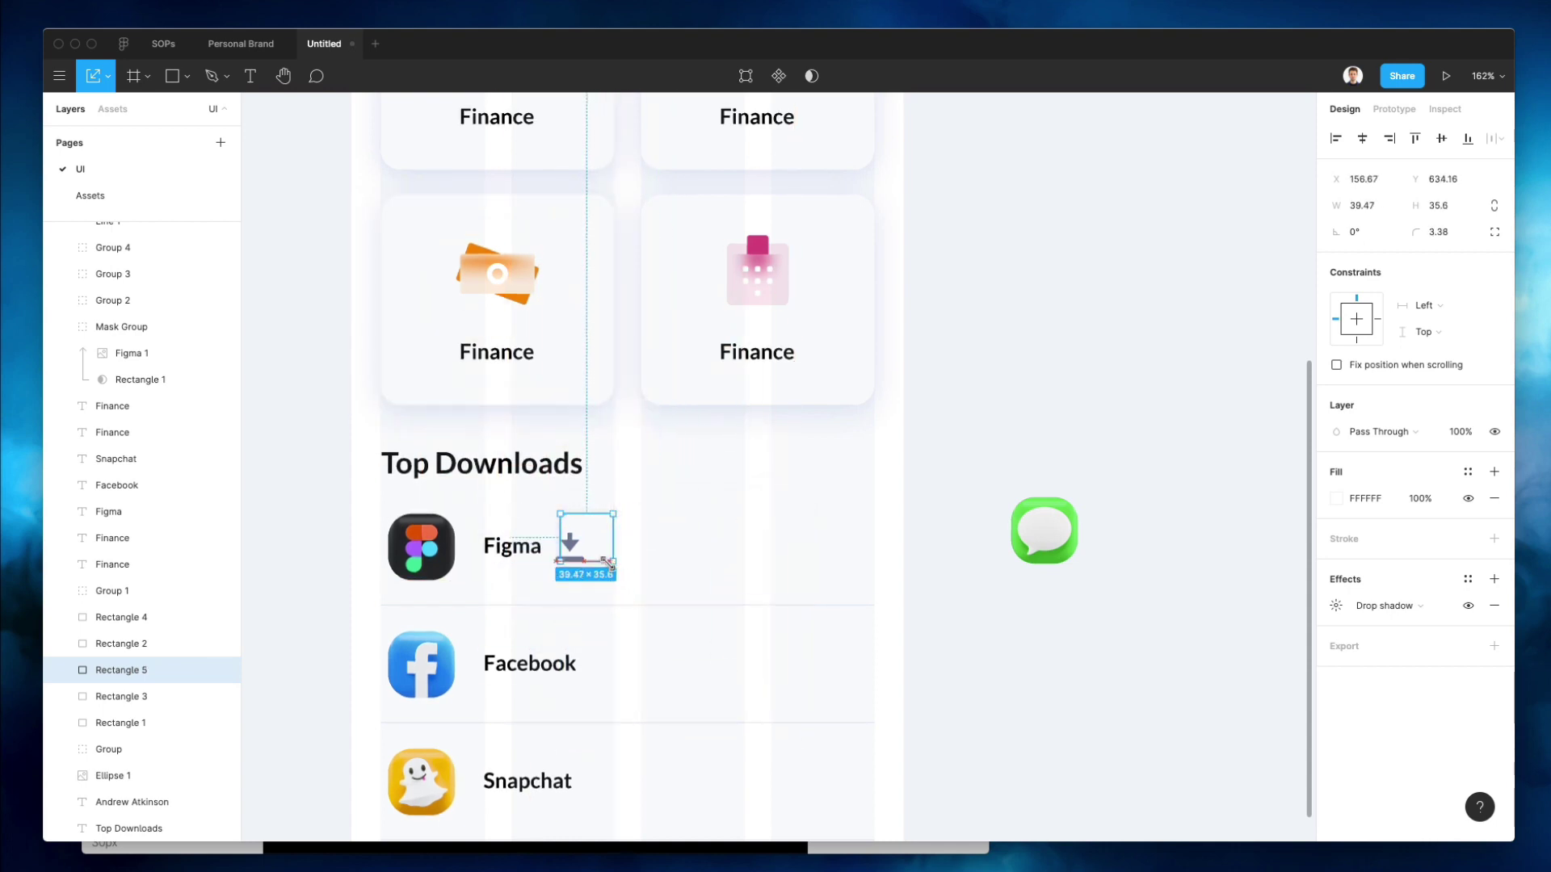
click(1363, 208)
text(40)
key(Tab)
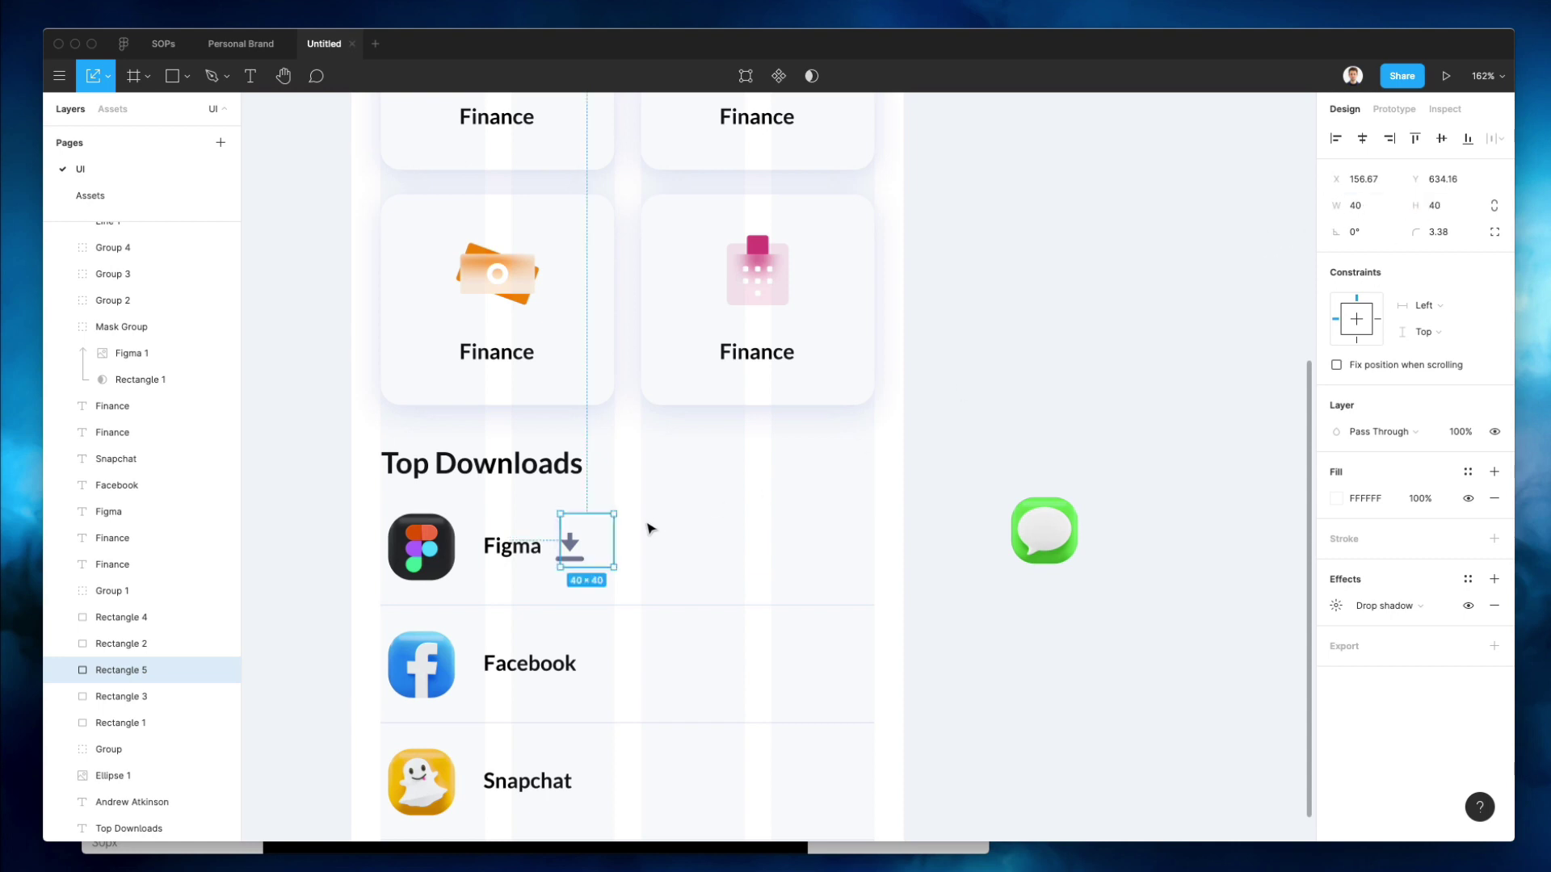
drag(1415, 233, 1456, 233)
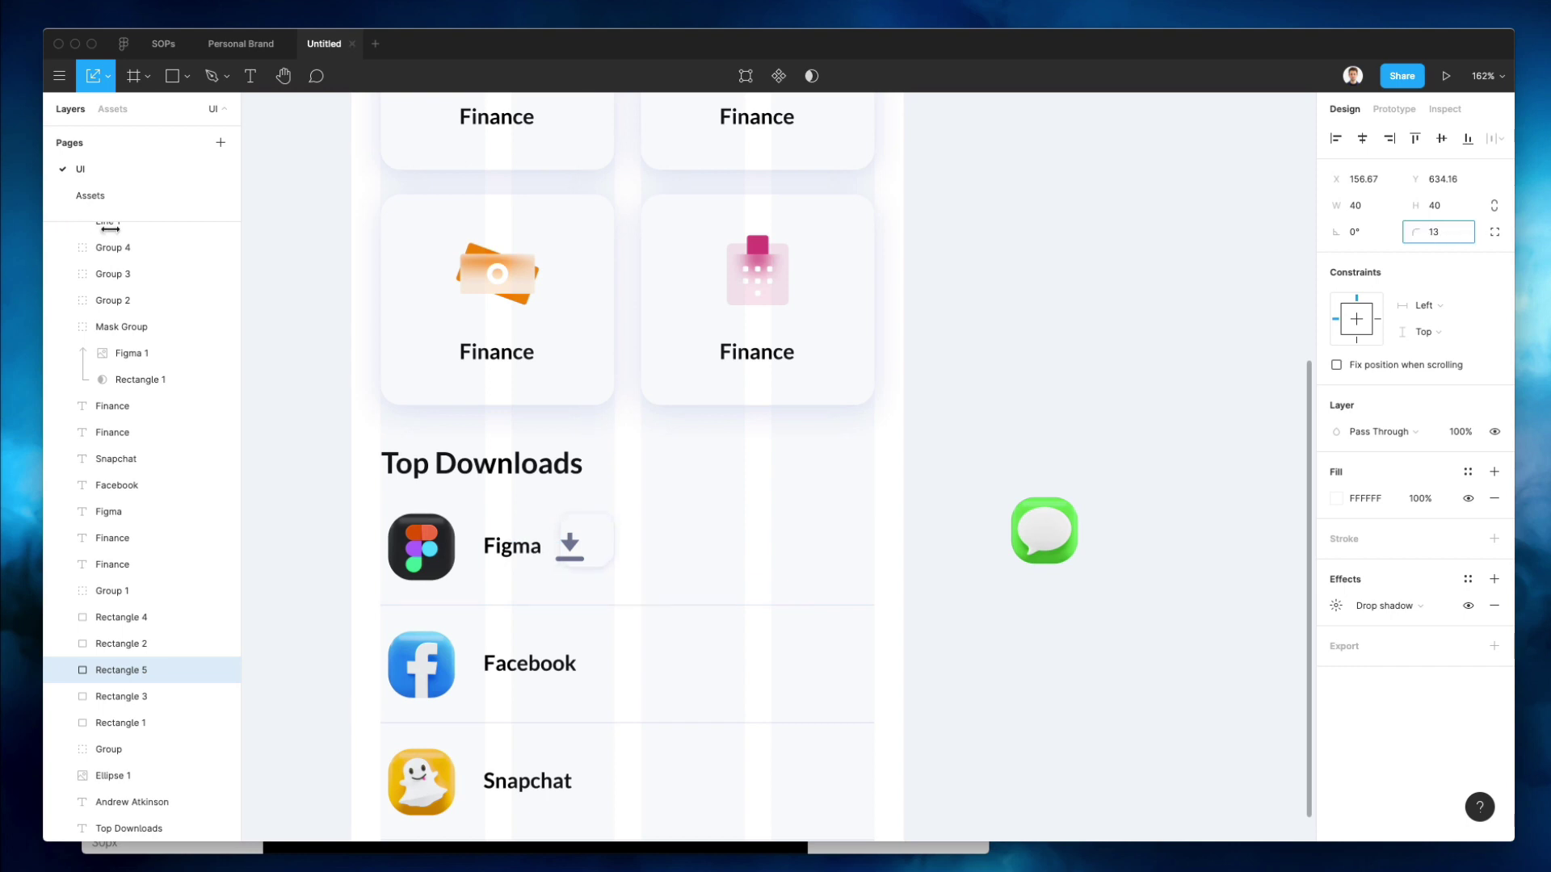
- Colour the download arrow with the wallet icon's blue
click(720, 515)
click(587, 540)
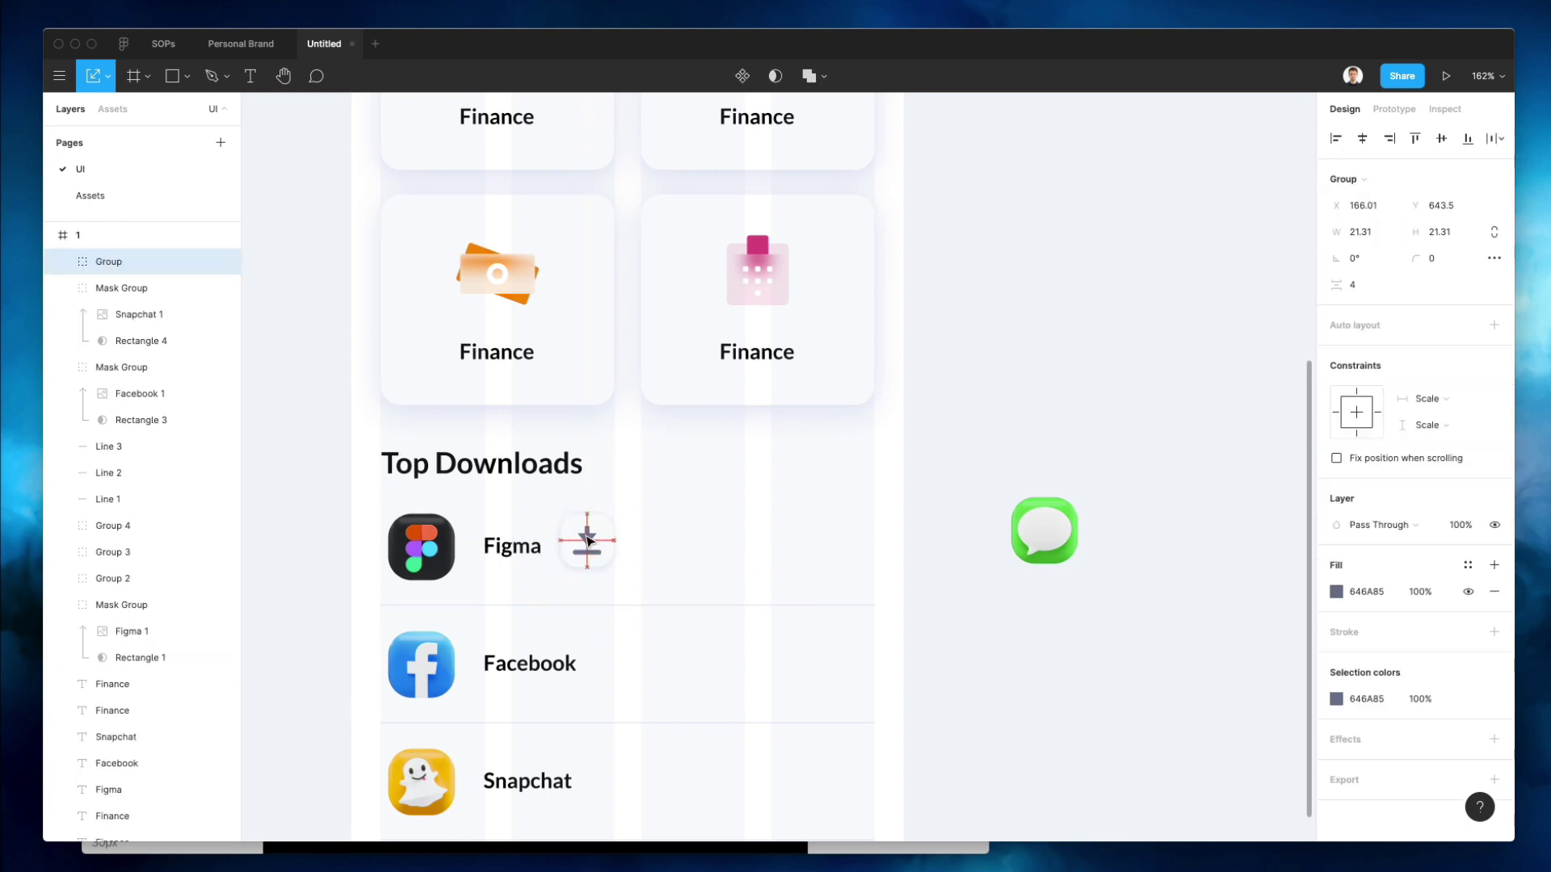
scroll(622, 472, up, 5)
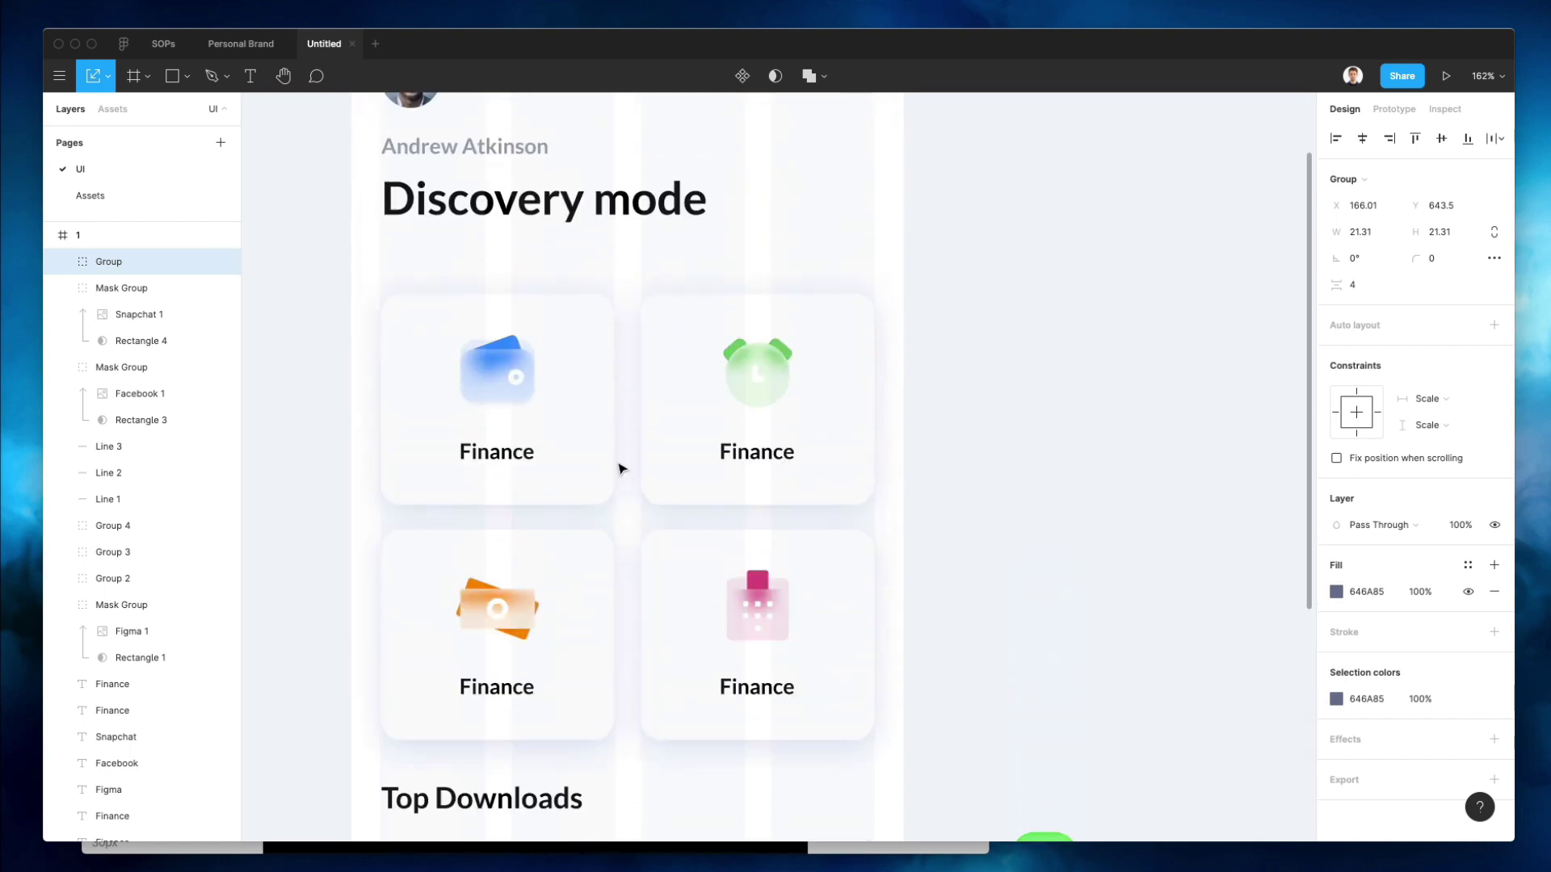
key(i)
click(509, 356)
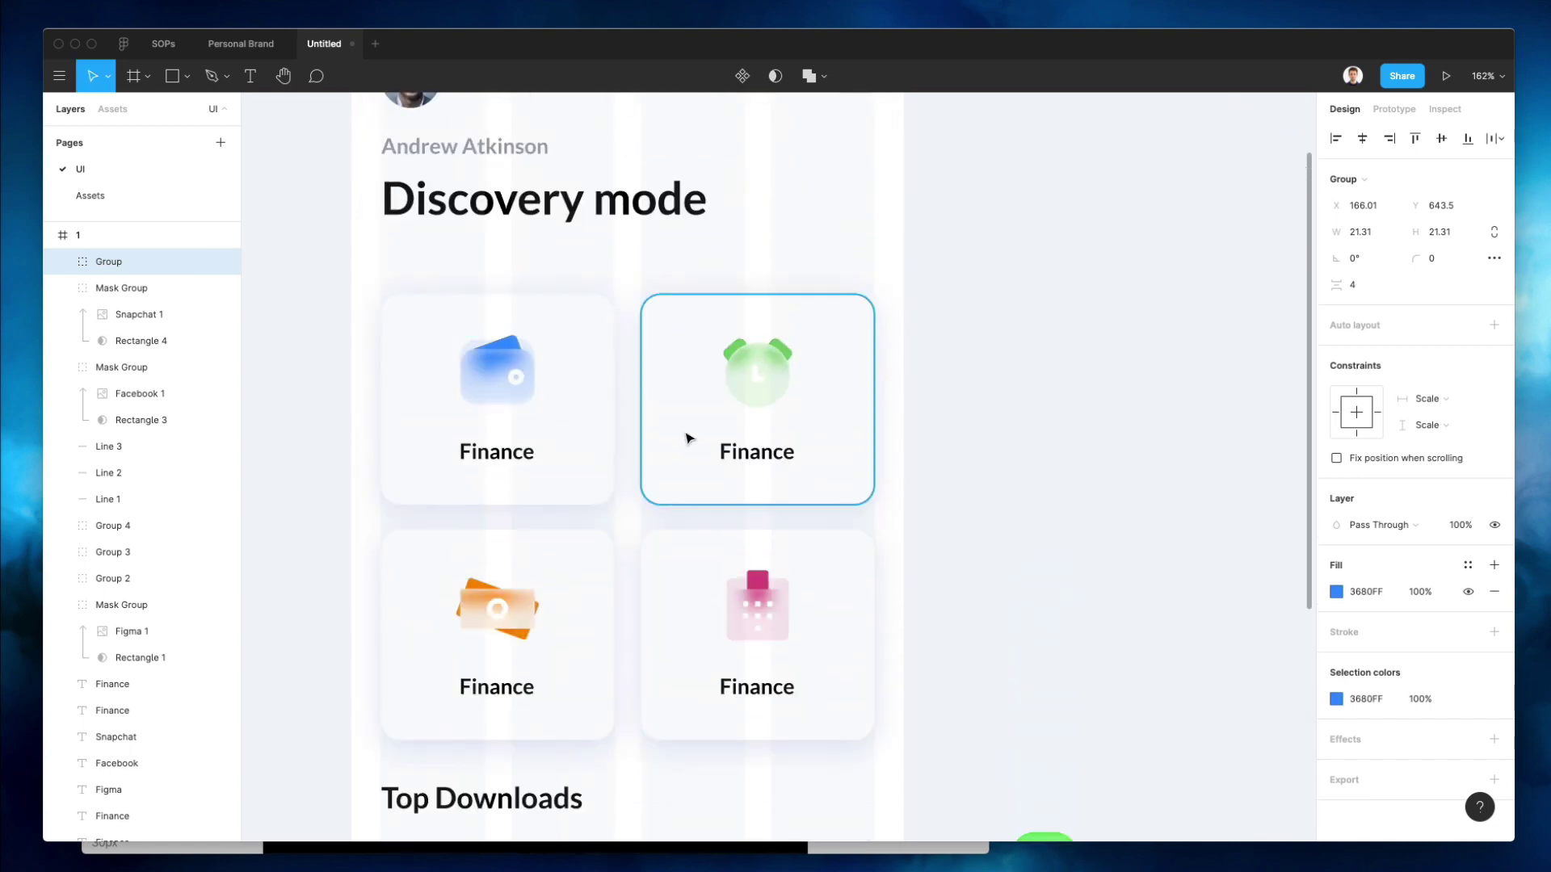
scroll(686, 436, down, 6)
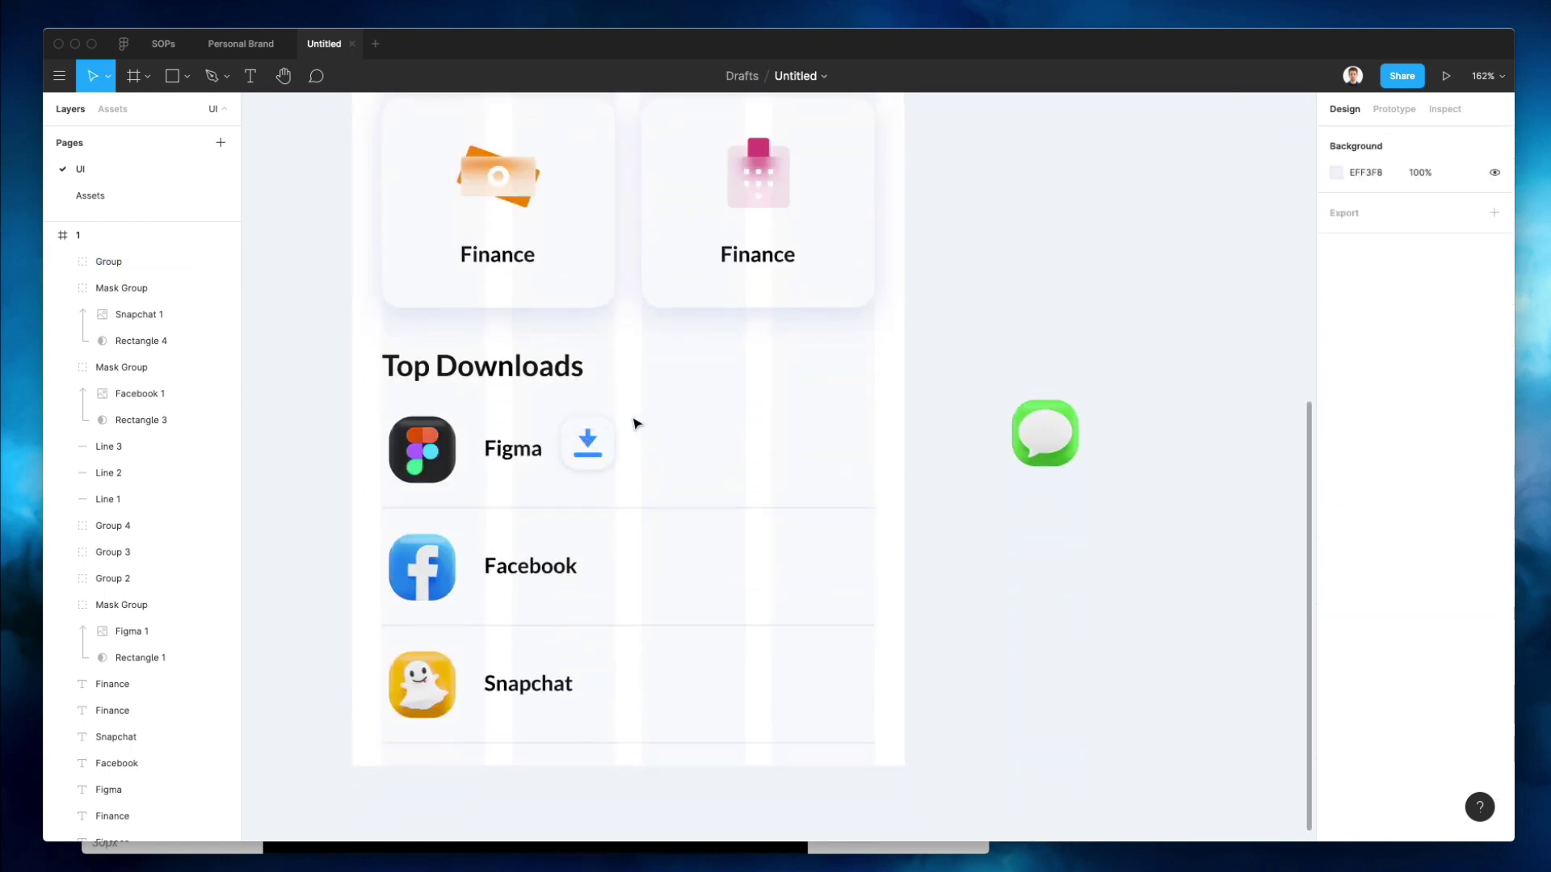
- Move the download button to the Figma row's right end and group it with its arrow
shift+click(599, 434)
drag(599, 434, 845, 458)
key(super+g)
- Duplicate the download button onto the Facebook and Snapchat rows
drag(849, 453, 859, 570)
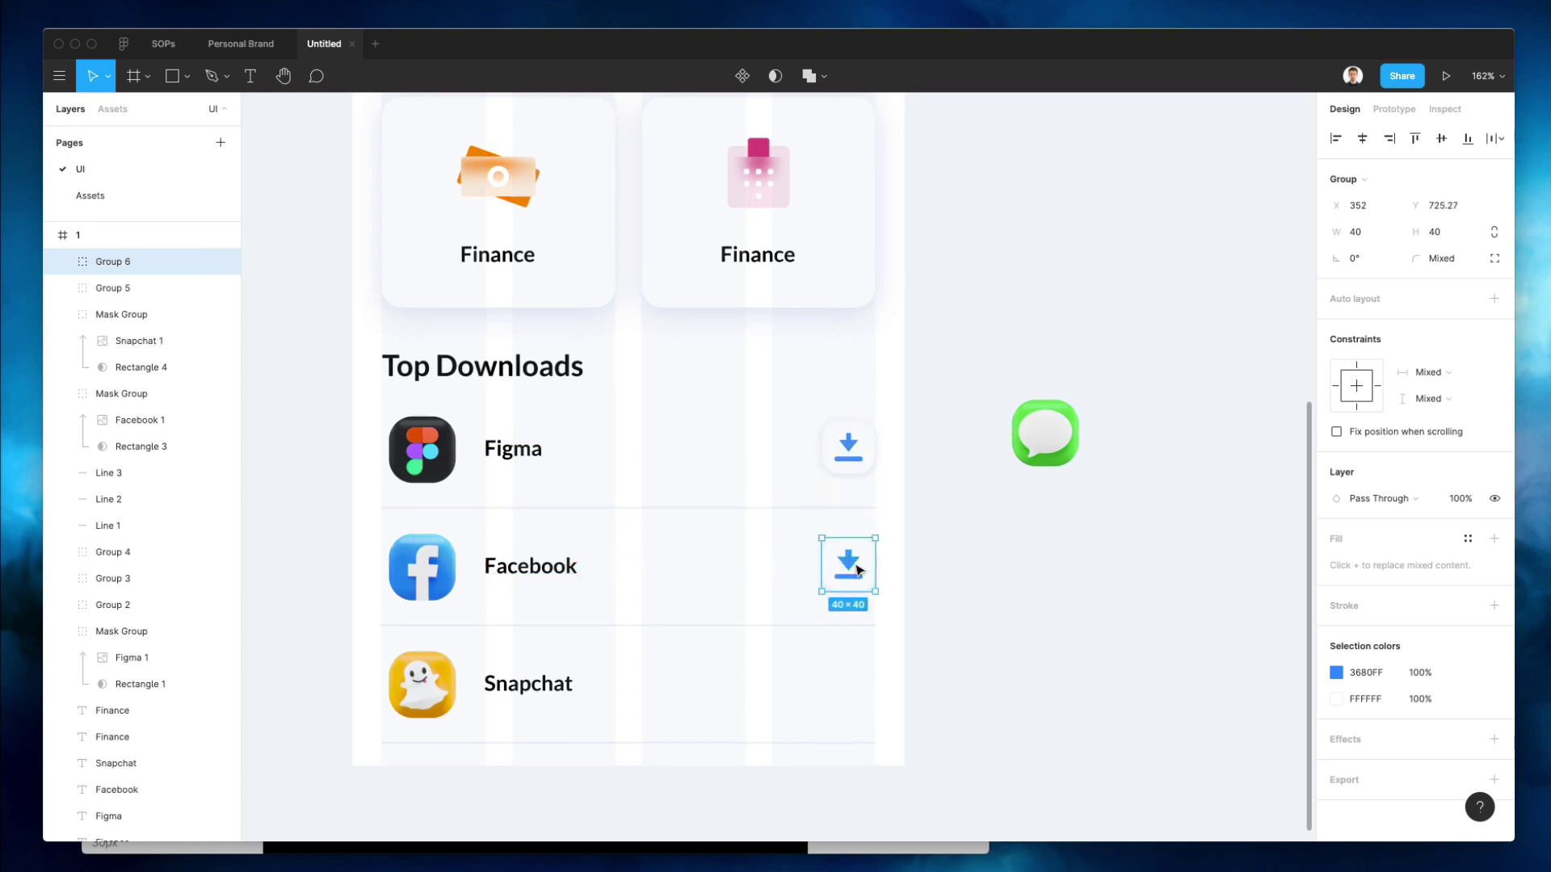
key(super+d)
click(1006, 566)
scroll(1000, 569, down, 5)
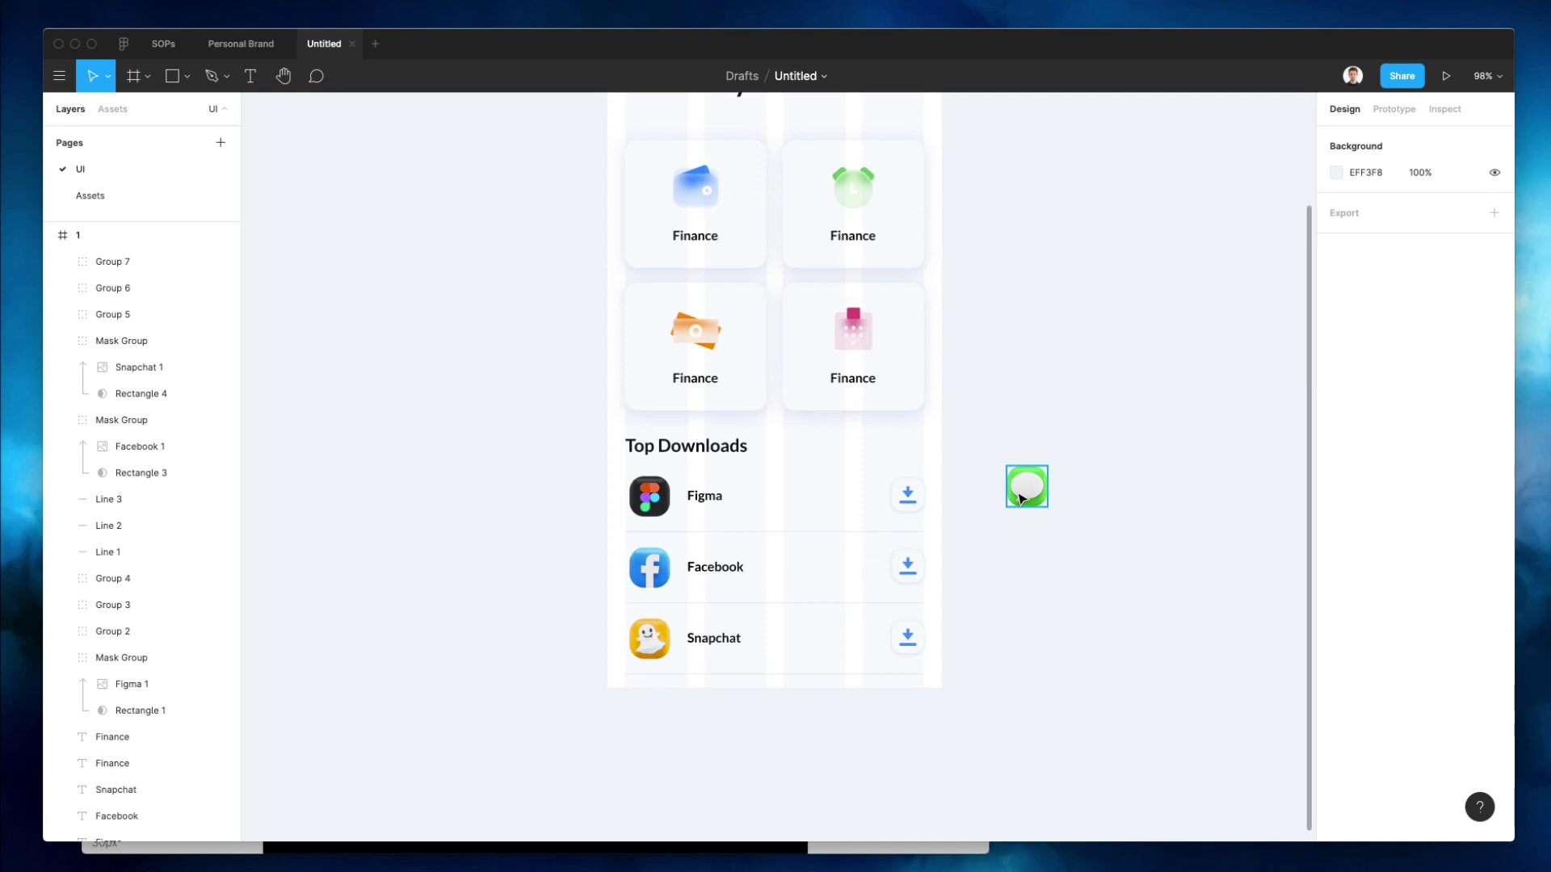
scroll(1020, 499, up, 3)
scroll(993, 598, right, 2)
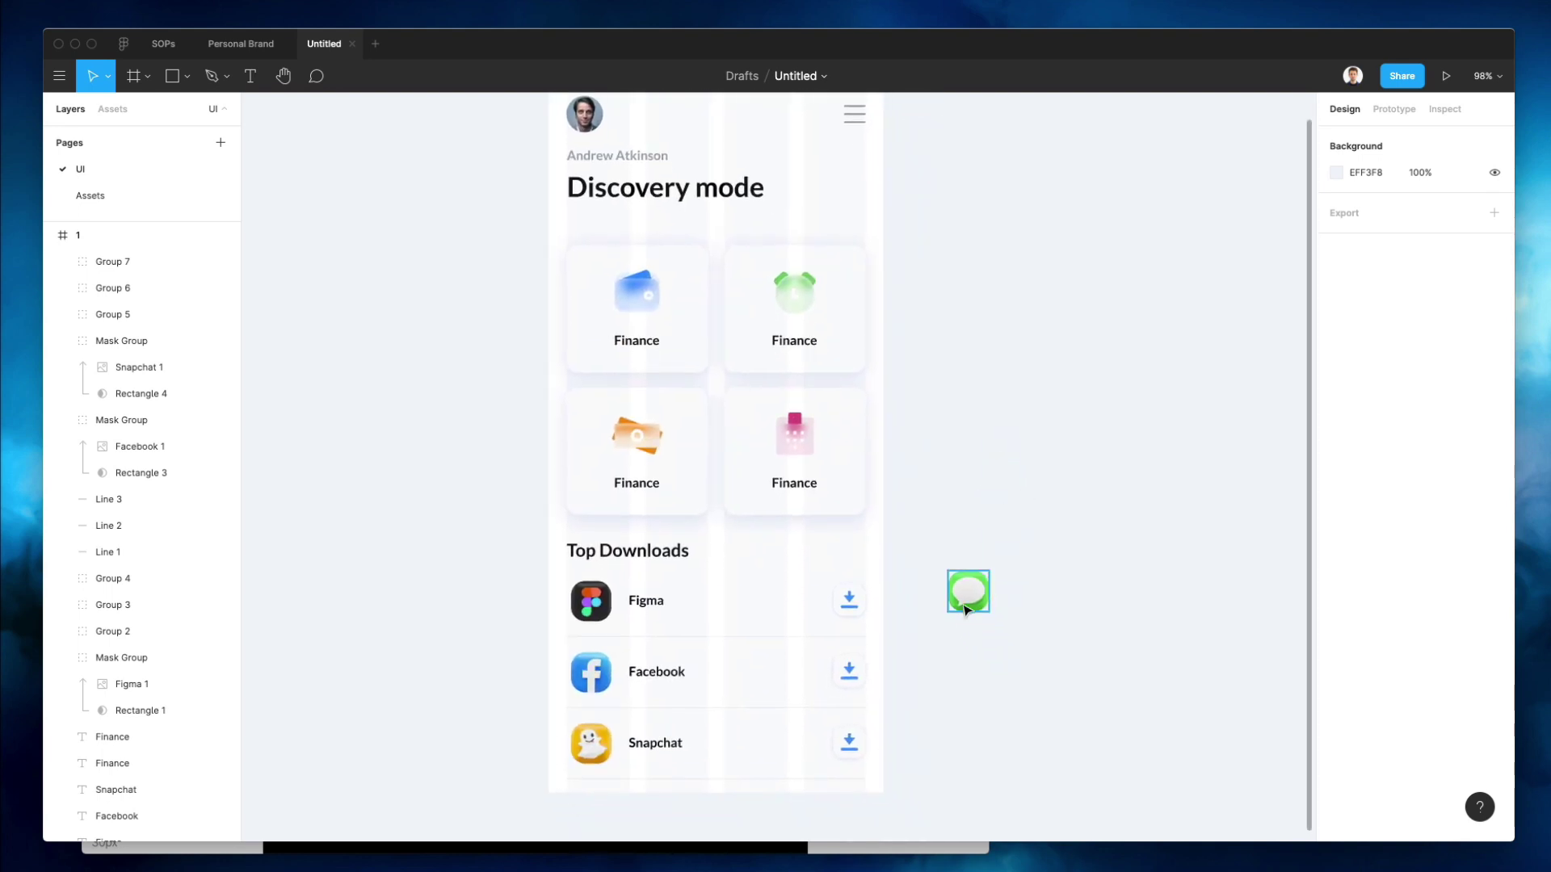
- Place the green Messages icon over the first row's Figma icon
drag(968, 604, 593, 615)
scroll(703, 592, down, 2)
scroll(703, 592, down, 3)
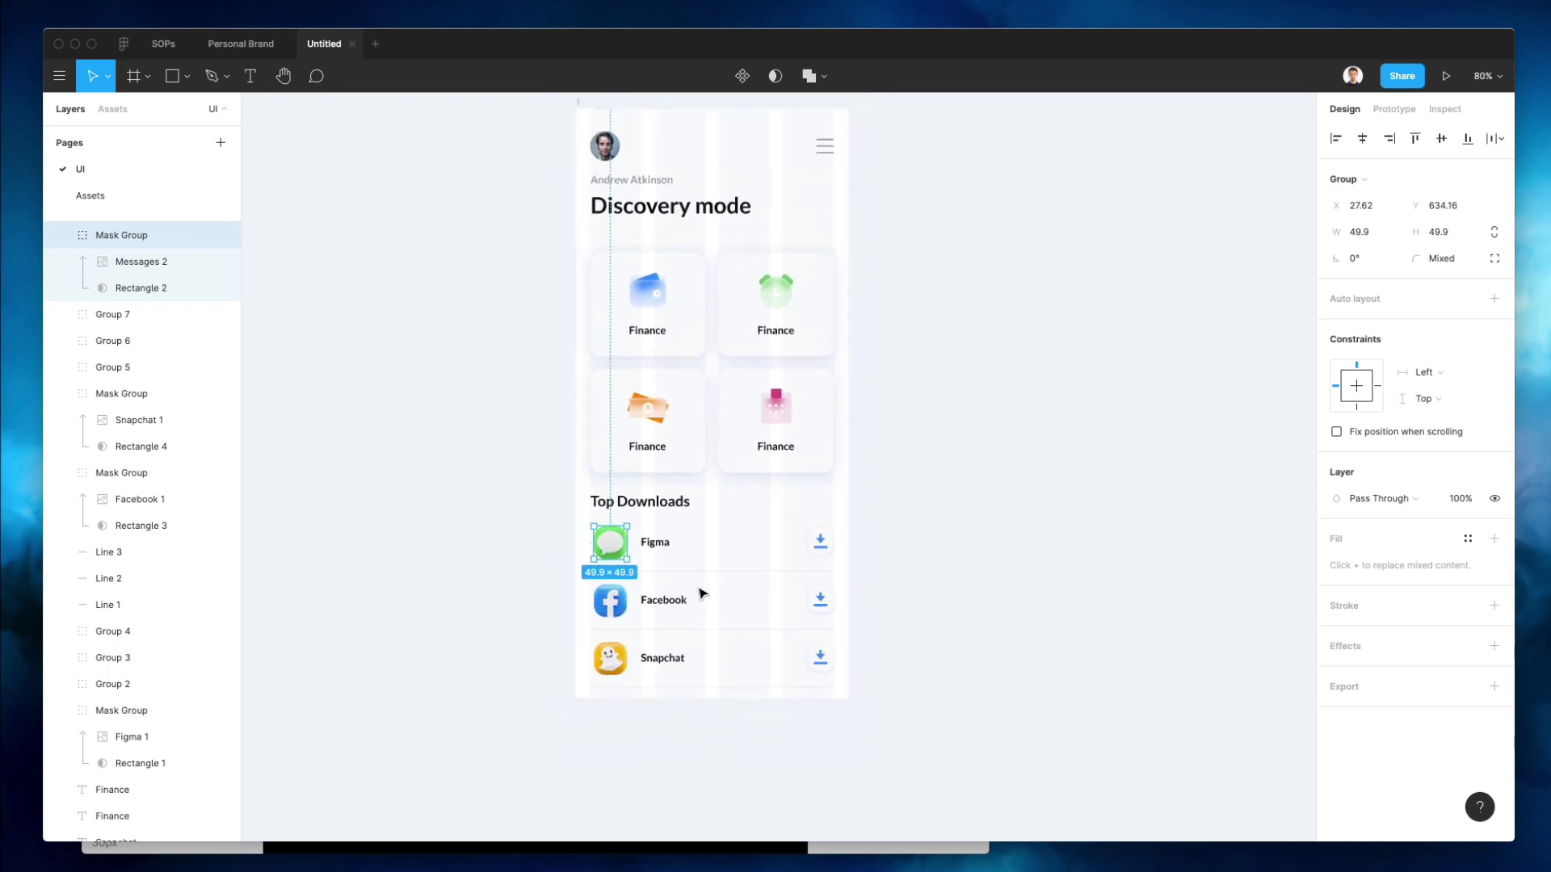
scroll(701, 590, down, 2)
scroll(700, 589, up, 3)
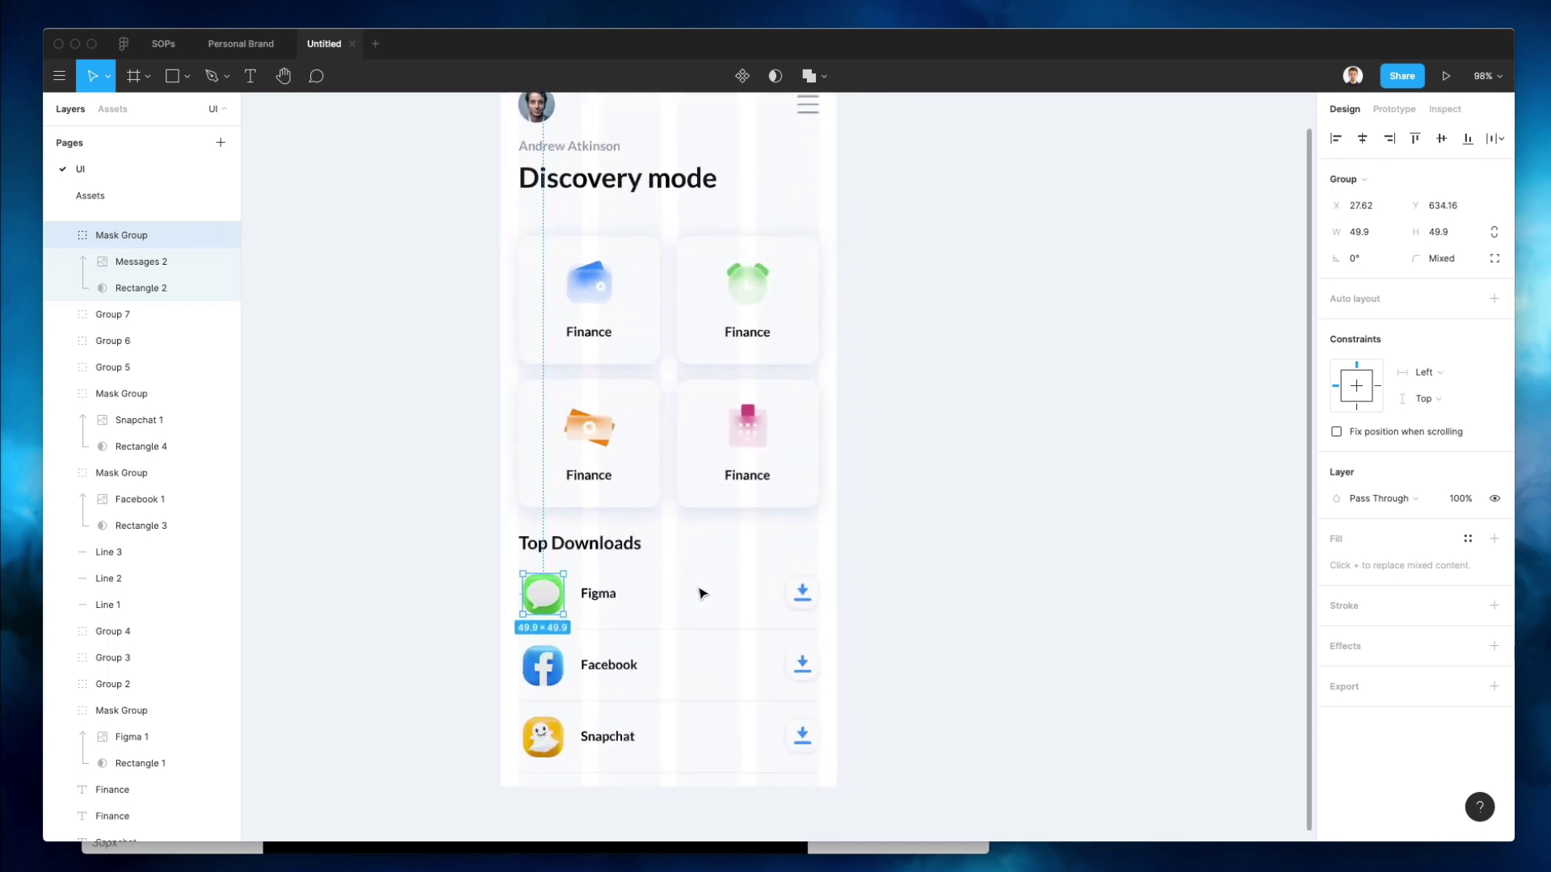
click(953, 530)
scroll(953, 529, up, 1)
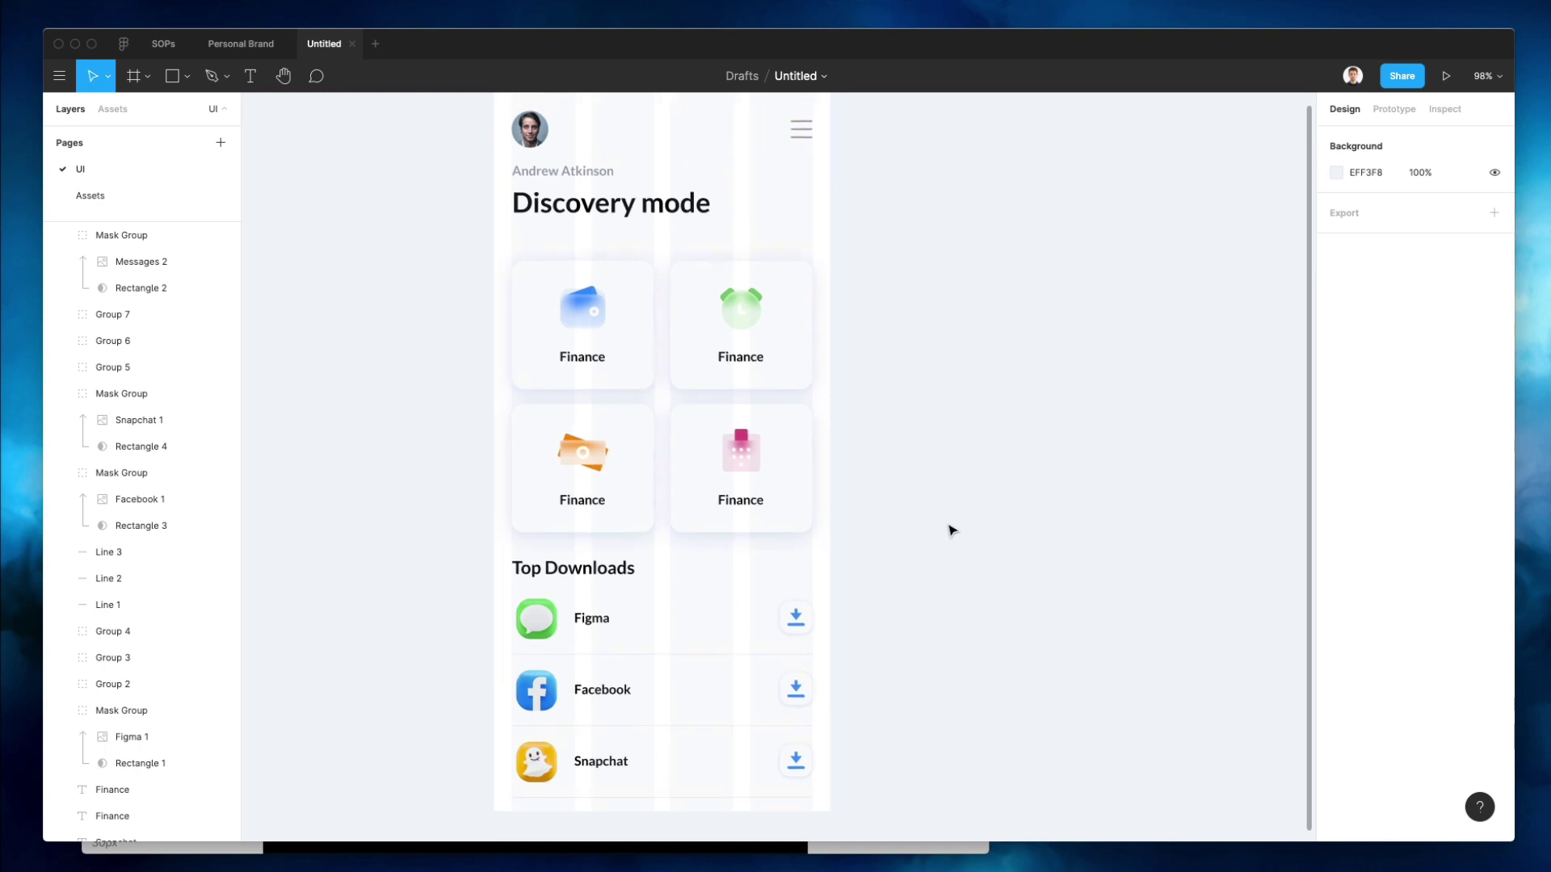
key(ctrl+z)
key(ctrl+z)
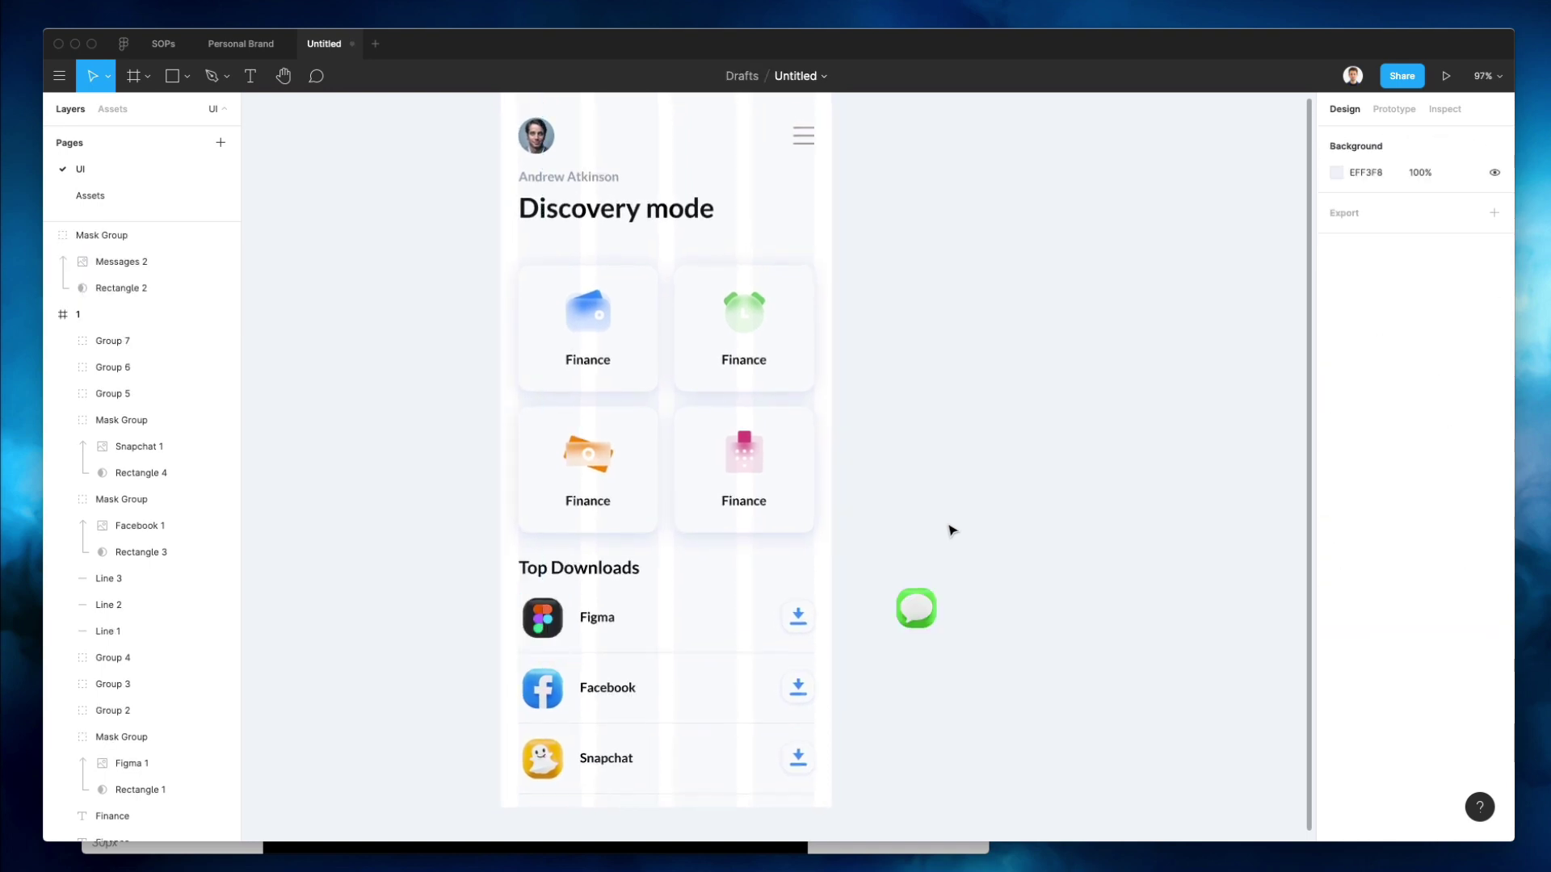
scroll(953, 529, down, 1)
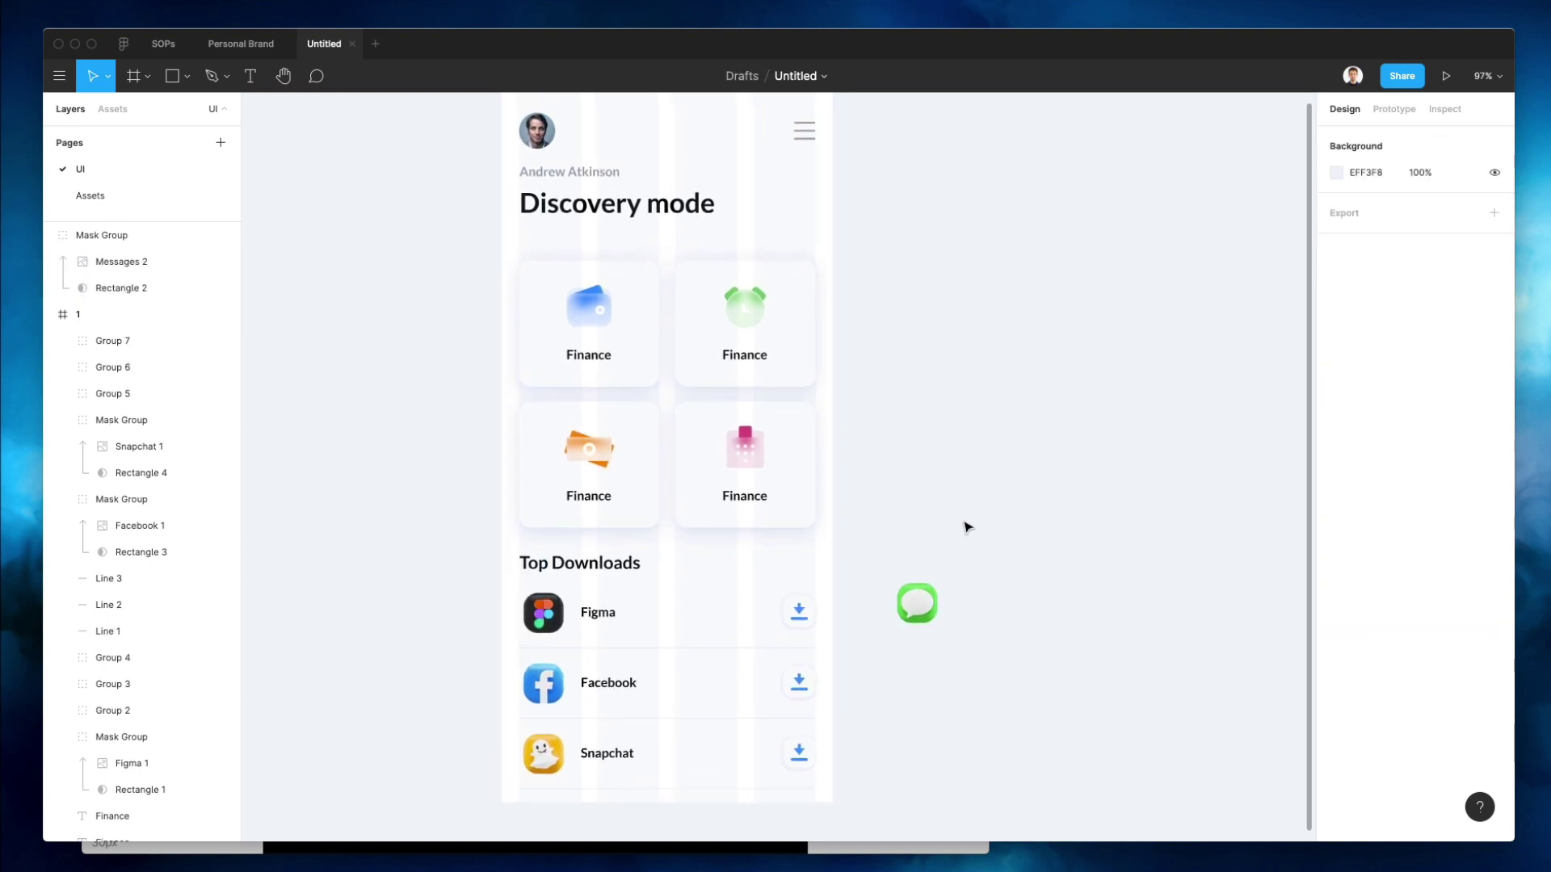
key(ctrl+shift+z)
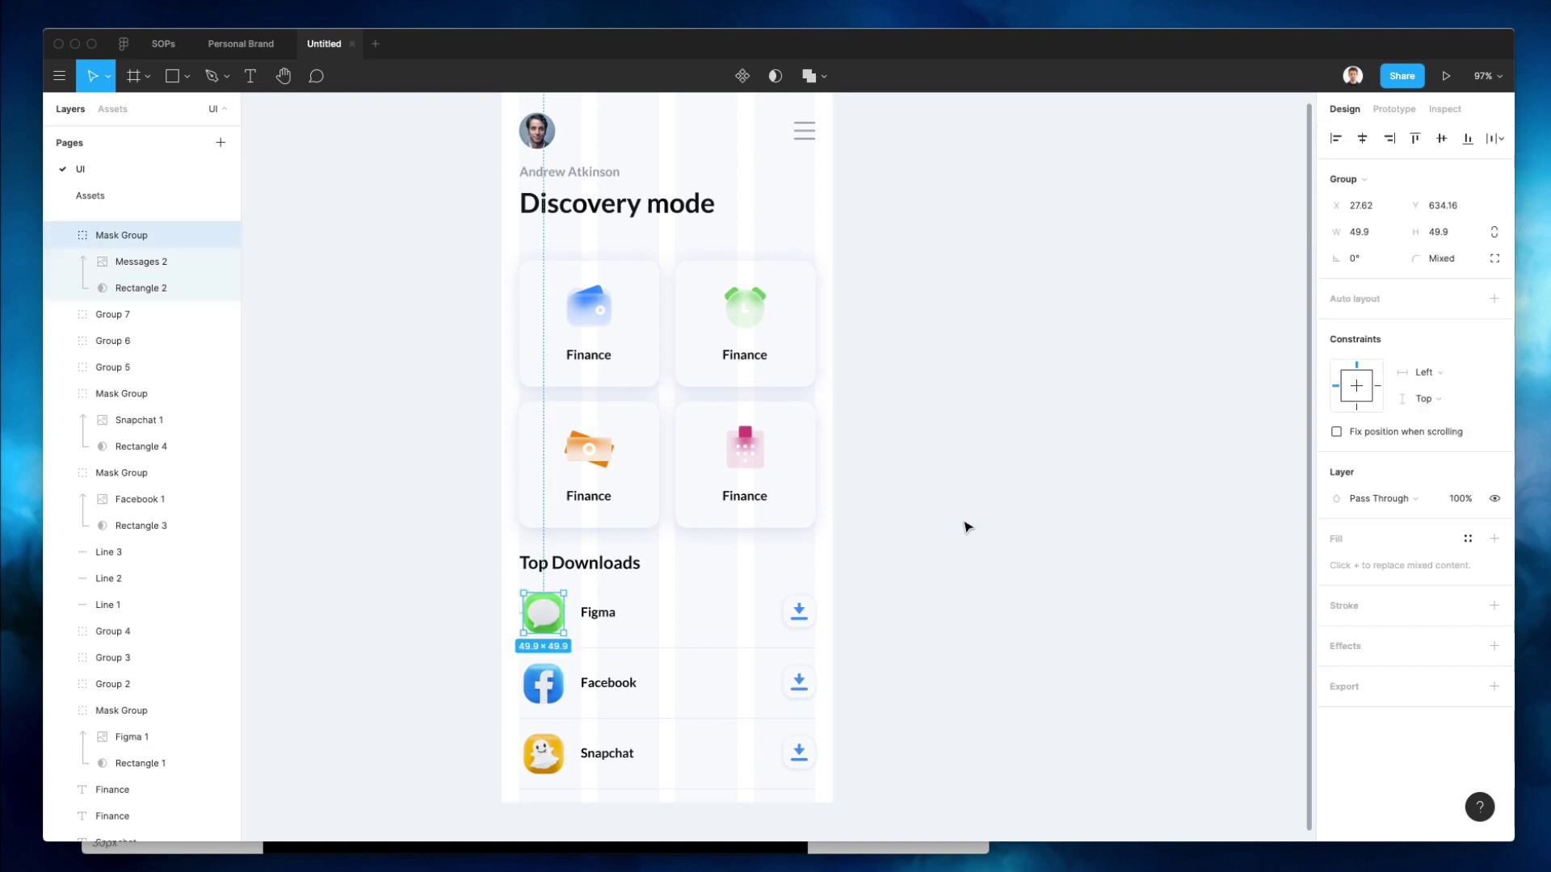
key(ctrl+z)
key(ctrl+shift+z)
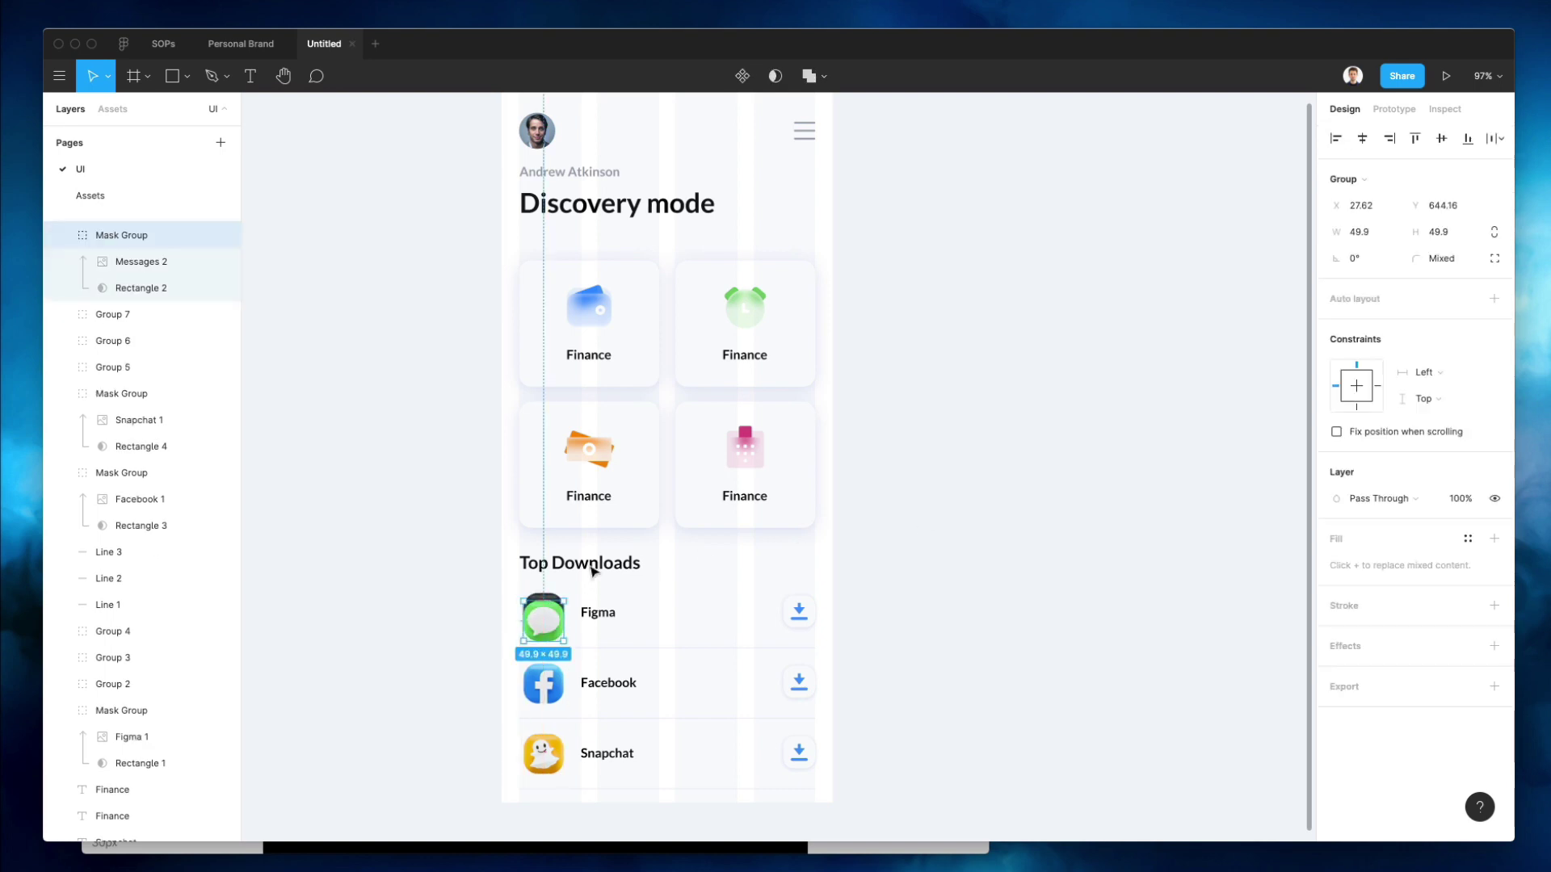
- Delete the old Figma icon, align the Messages icon, and relabel the row 'Messeger'
click(542, 592)
key(Delete)
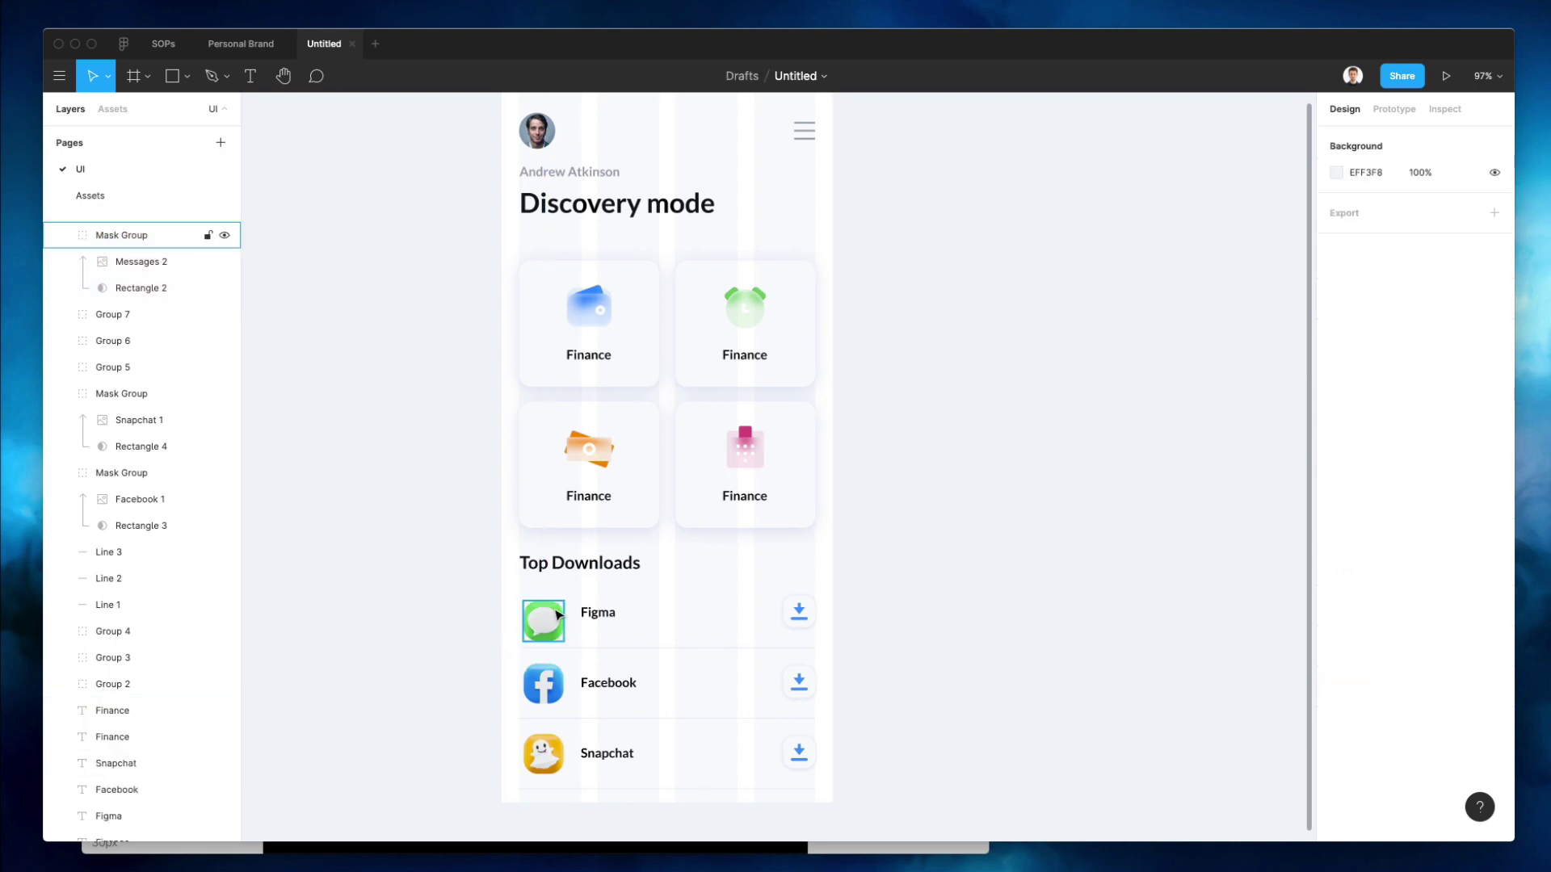
click(550, 604)
drag(549, 604, 556, 616)
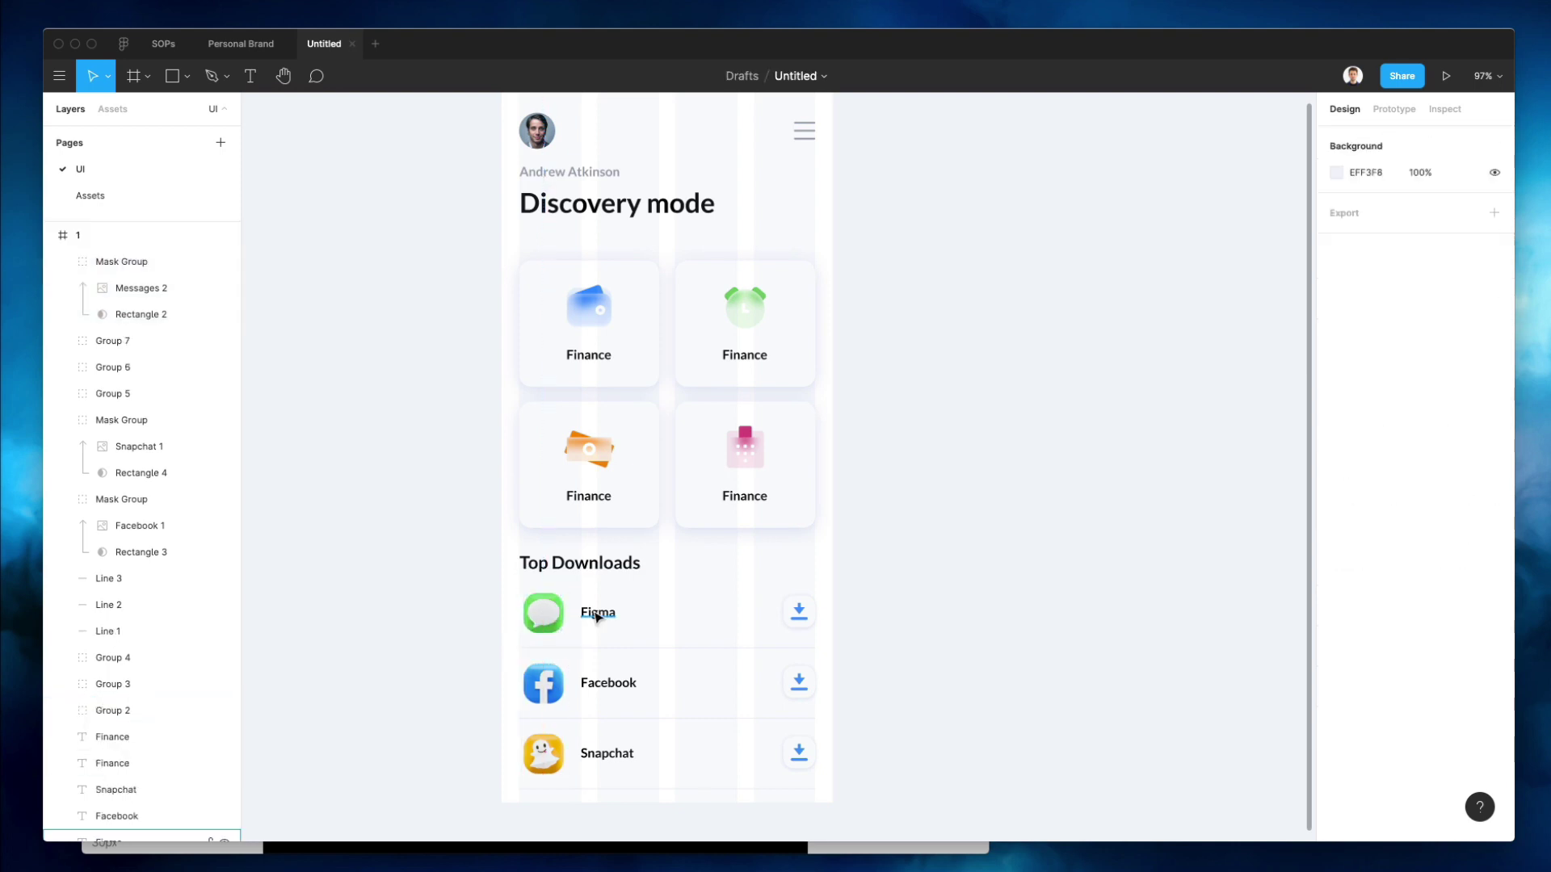
double_click(594, 611)
text(Me)
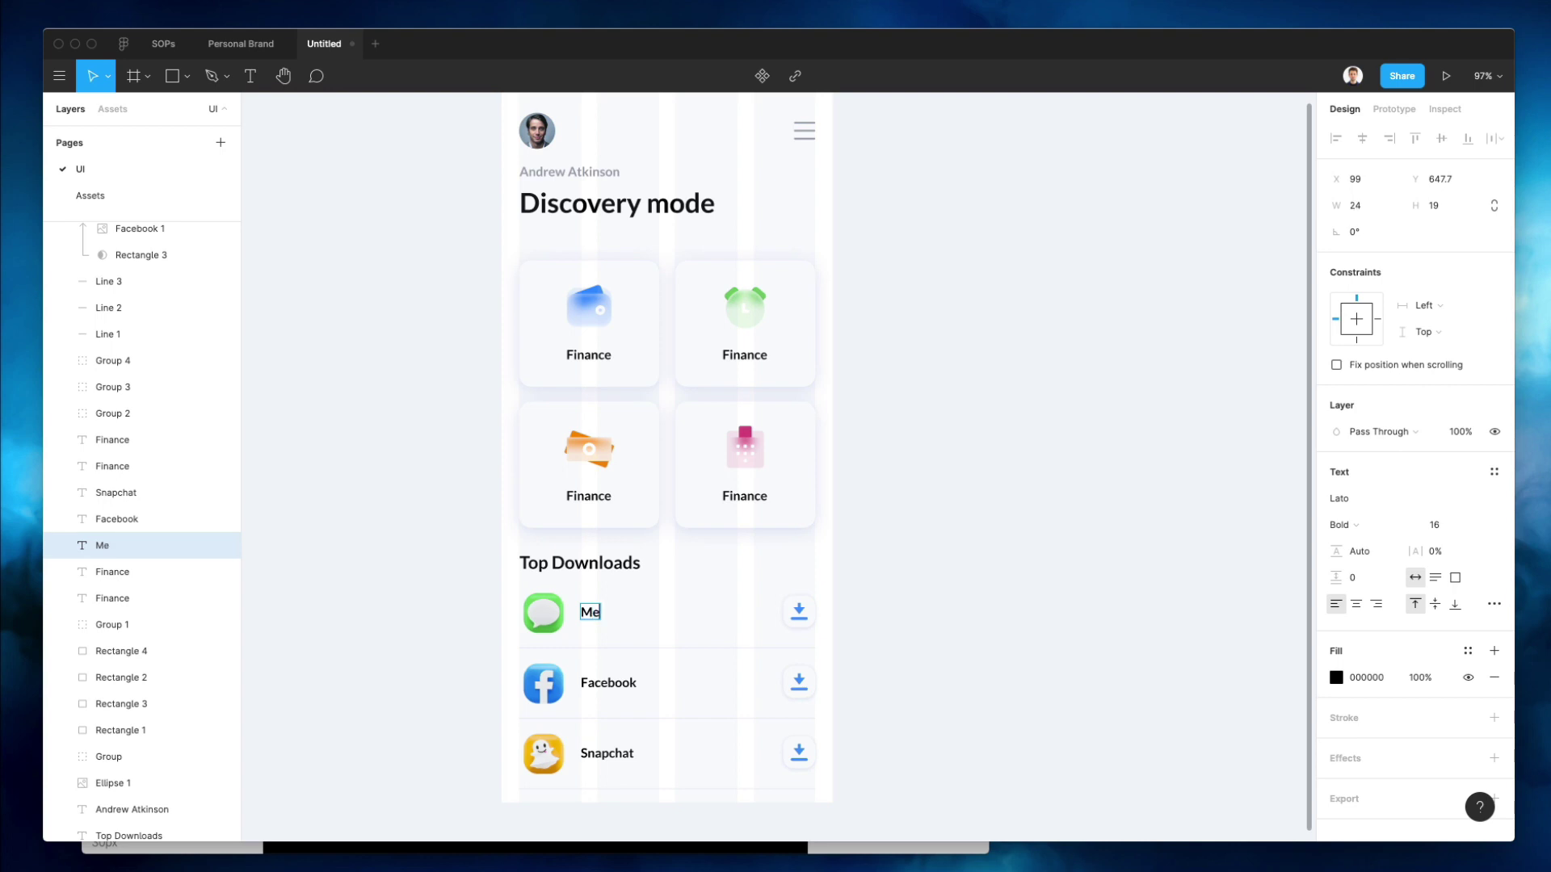
text(sseger)
key(Escape)
key(Escape)
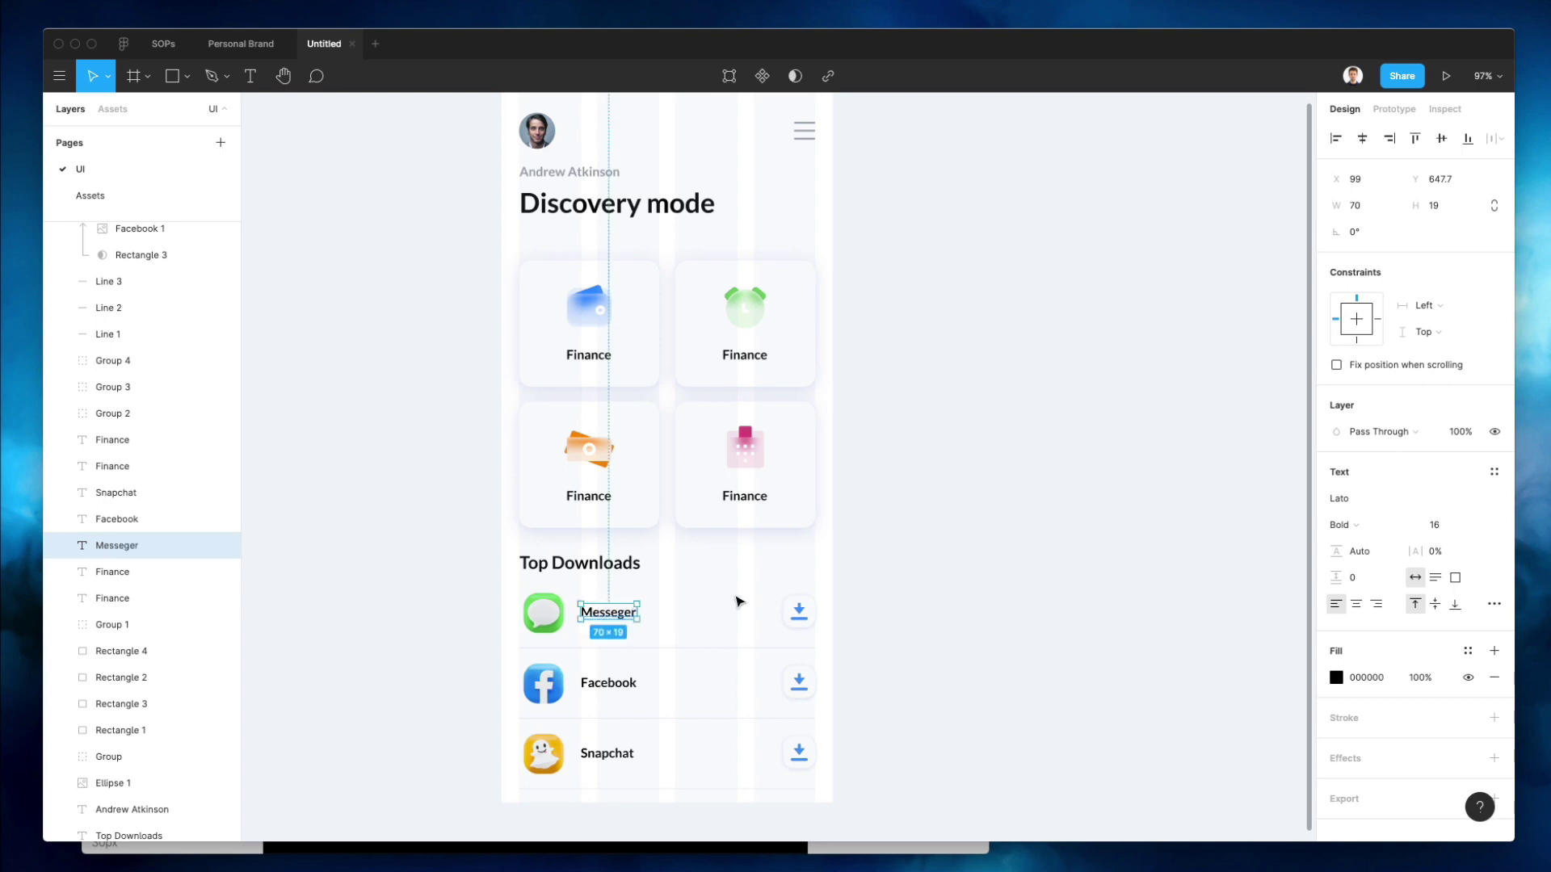
- Start editing the bottom-left card's Finance label
scroll(703, 596, up, 3)
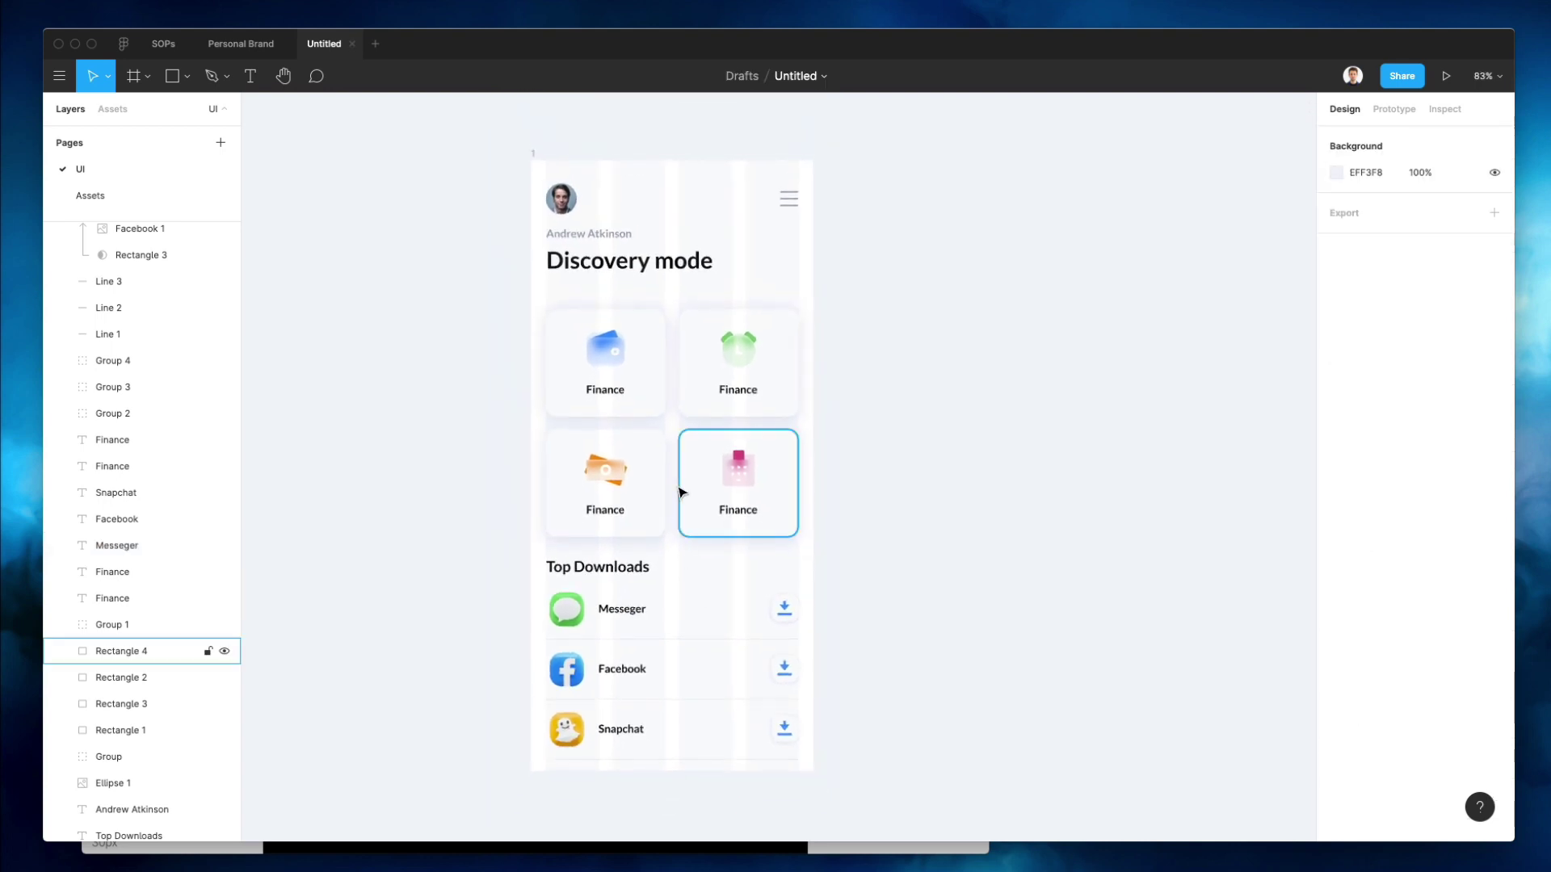
click(601, 511)
double_click(591, 512)
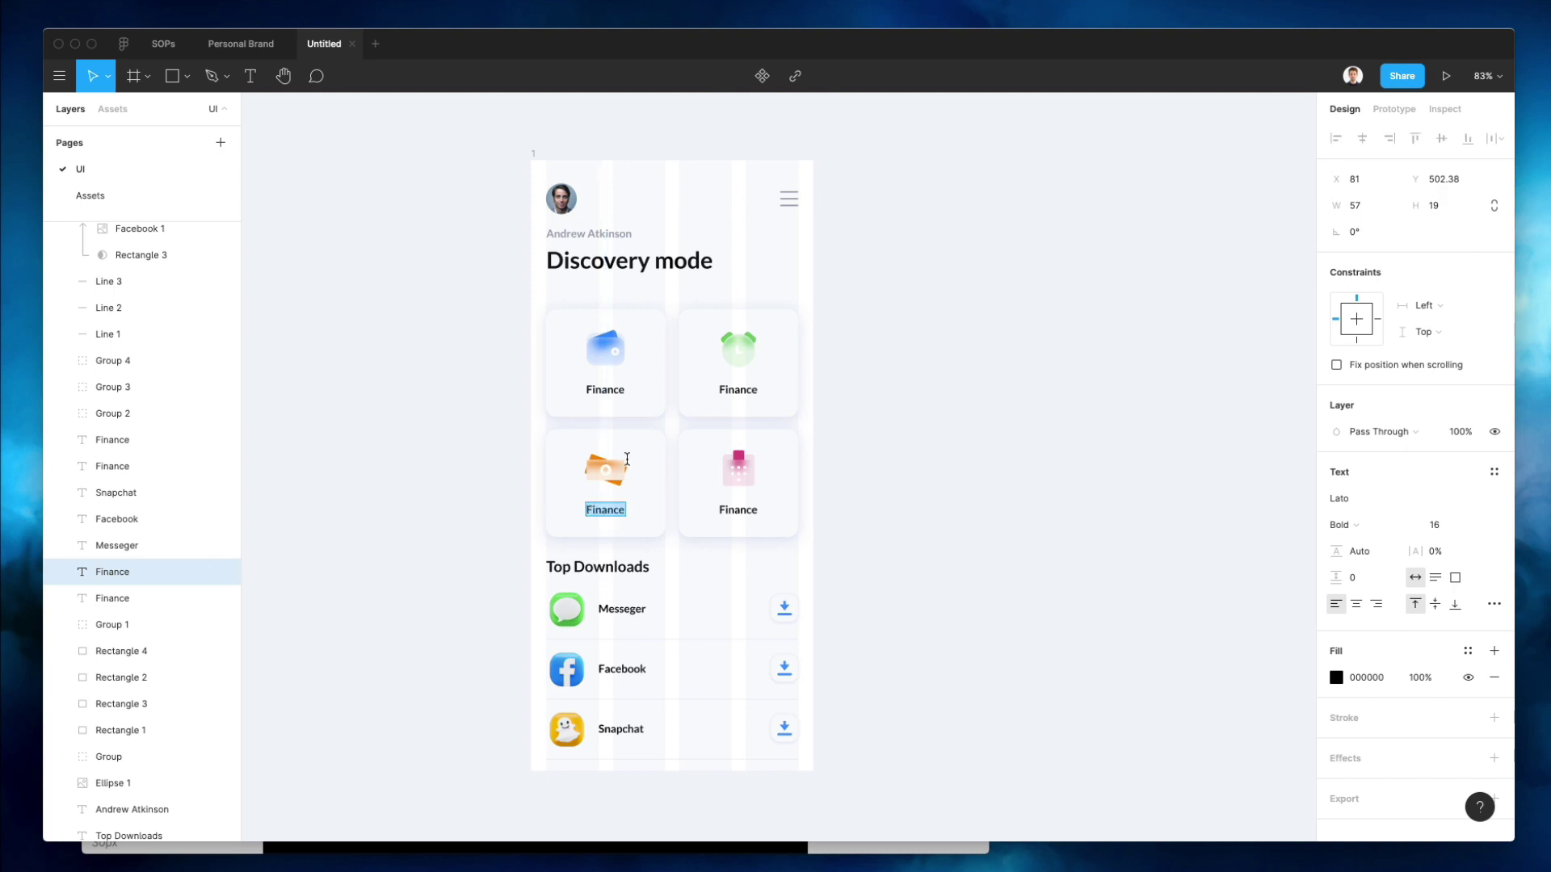
- Relabel the top-right card's Finance text to 'Calendar' and centre it in its card
double_click(738, 391)
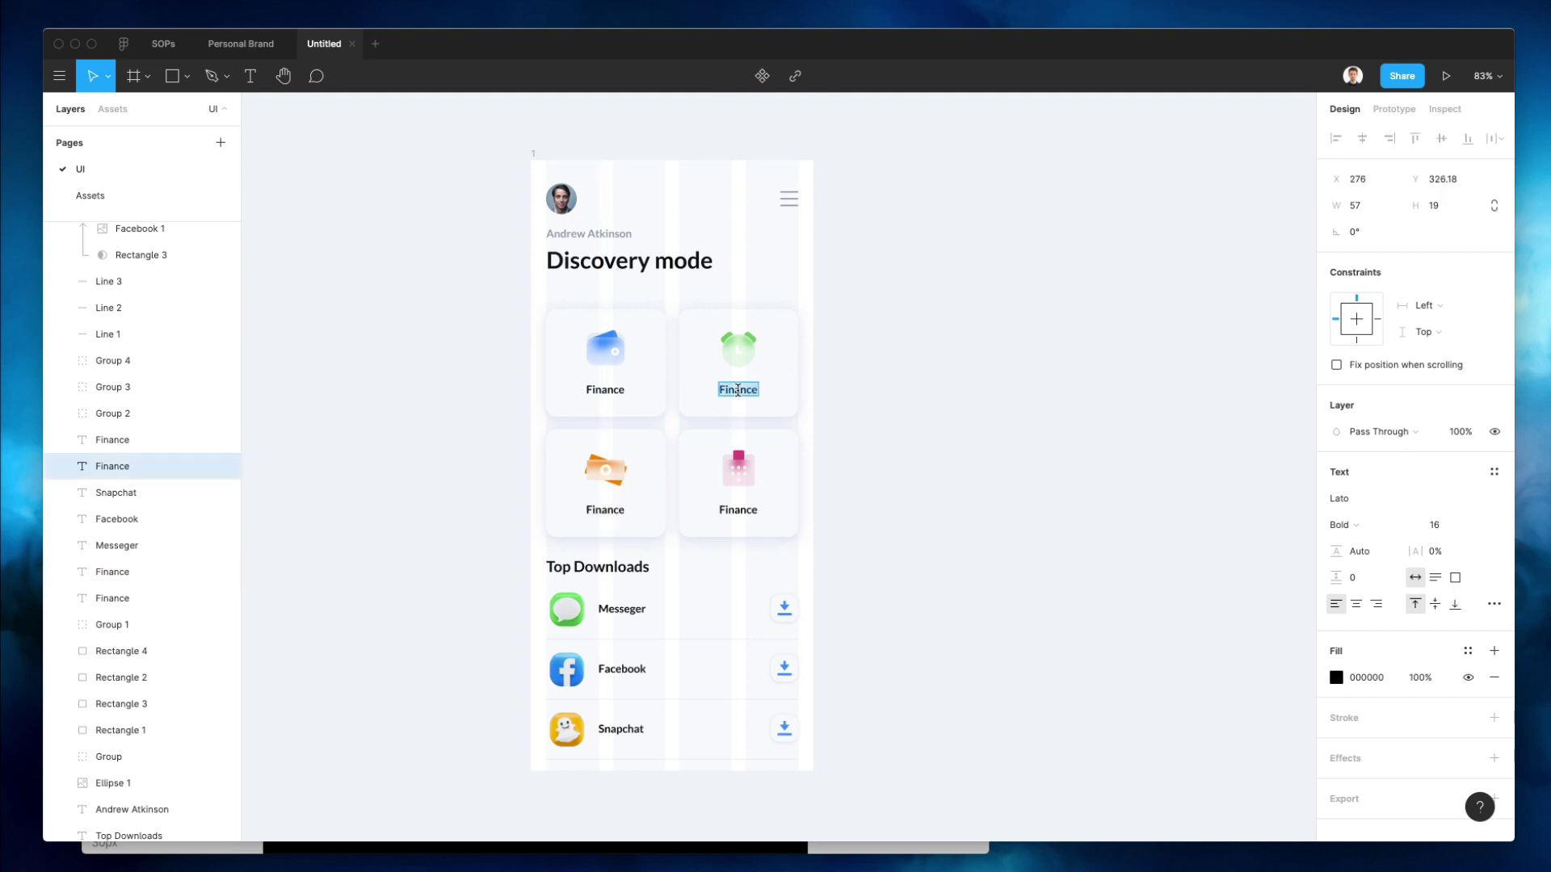
text(Calendar)
key(Escape)
drag(744, 395, 745, 399)
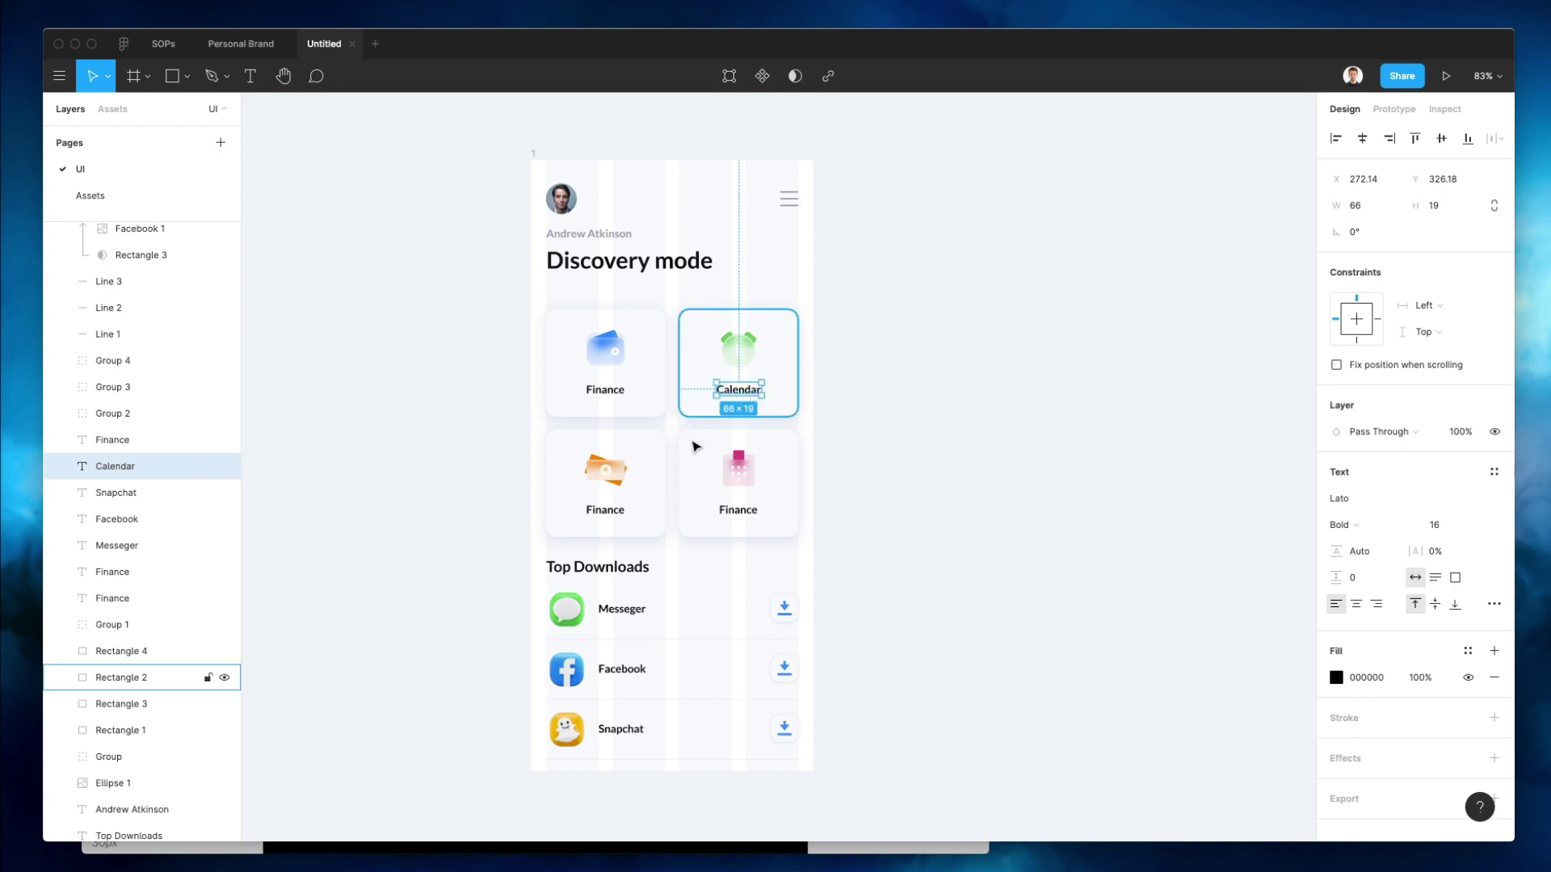
- Centre-align the bottom-left card's label and retype it as 'Bank Transfers'
double_click(597, 511)
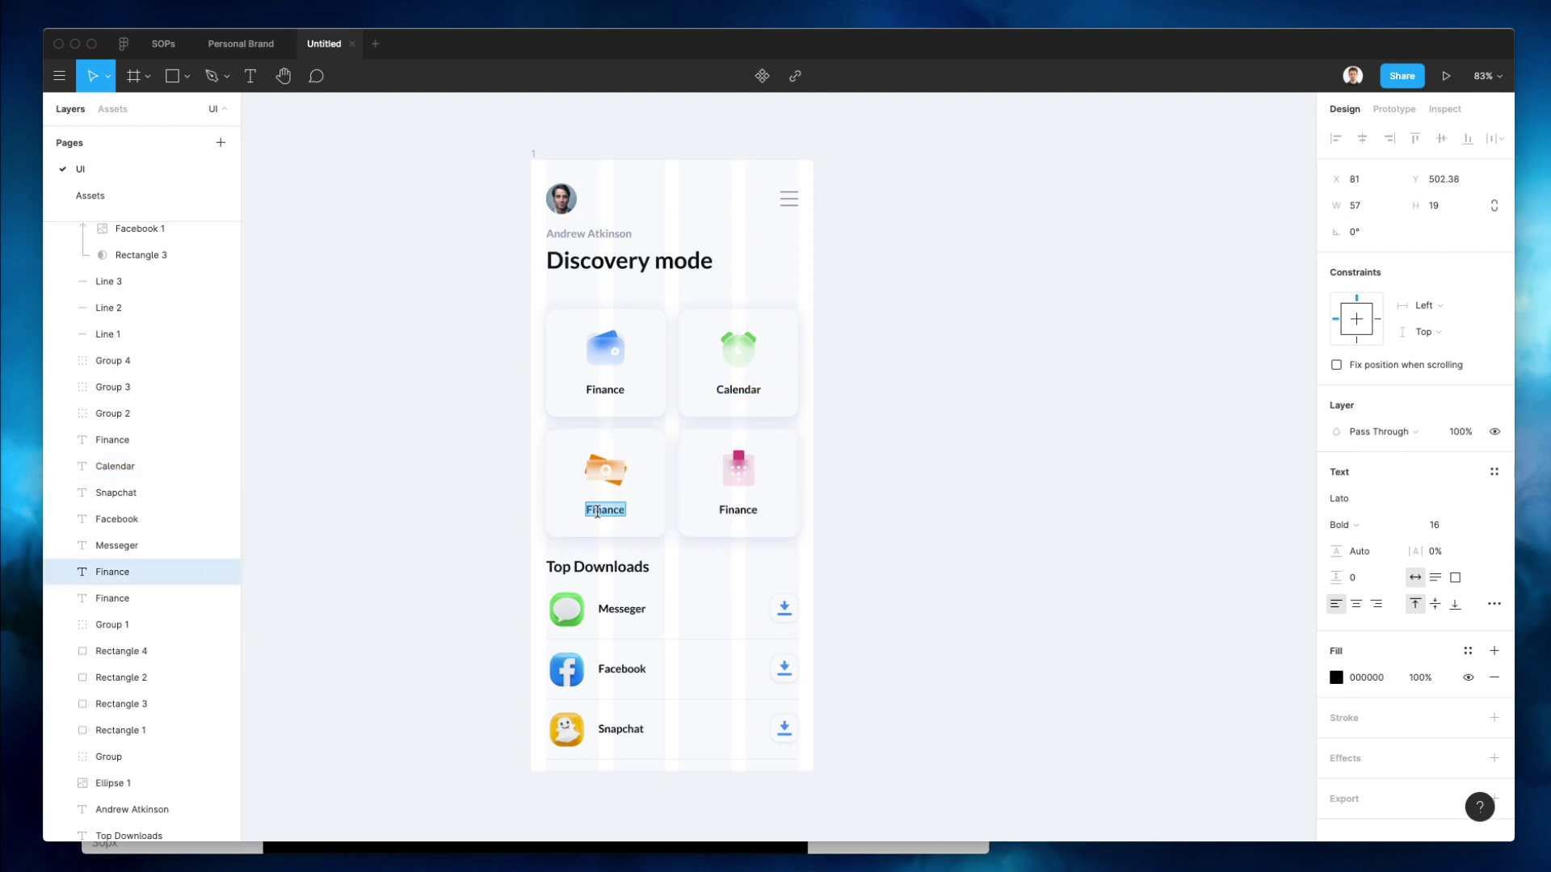
click(1356, 603)
key(Escape)
double_click(606, 512)
text(Bank Tr)
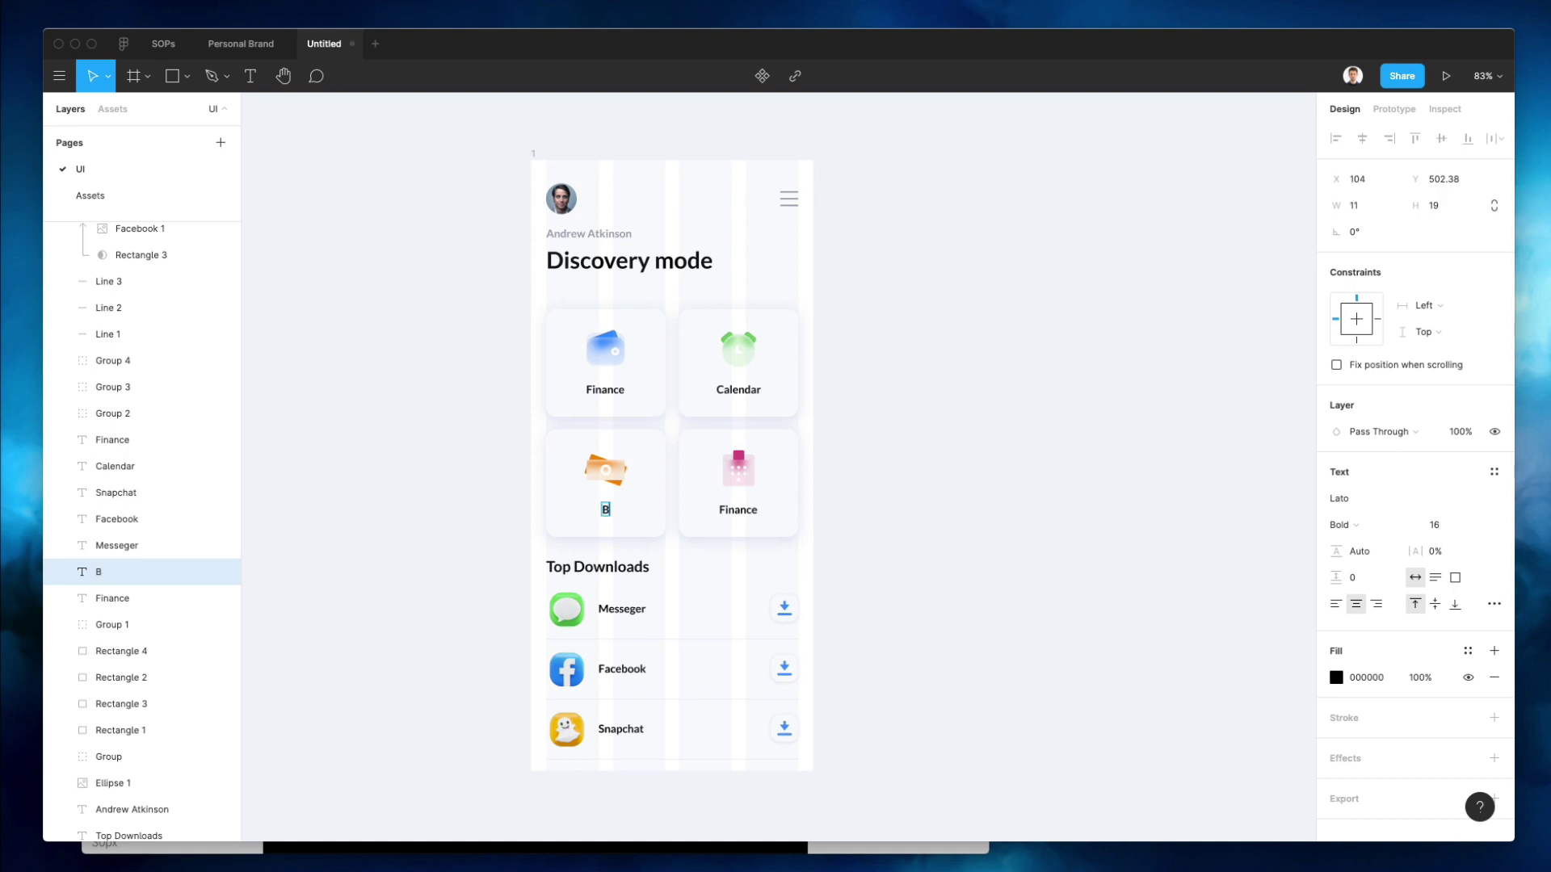
text(ansfers)
- Relabel the bottom-right card 'Shopping Cart' and centre it under its pink icon
click(738, 510)
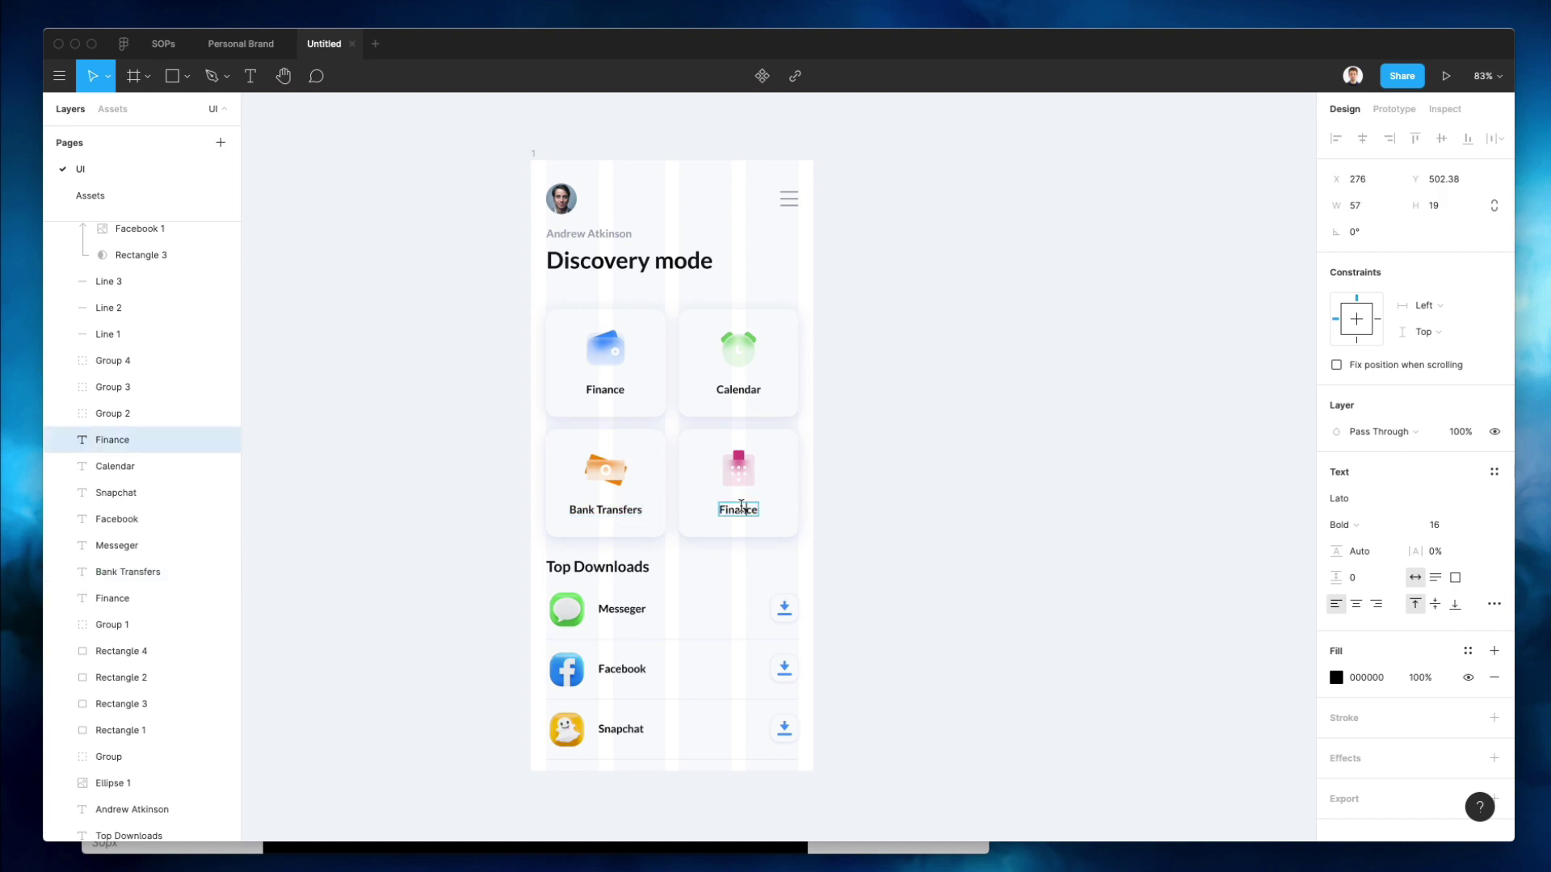
double_click(737, 509)
text(Shopping Cart)
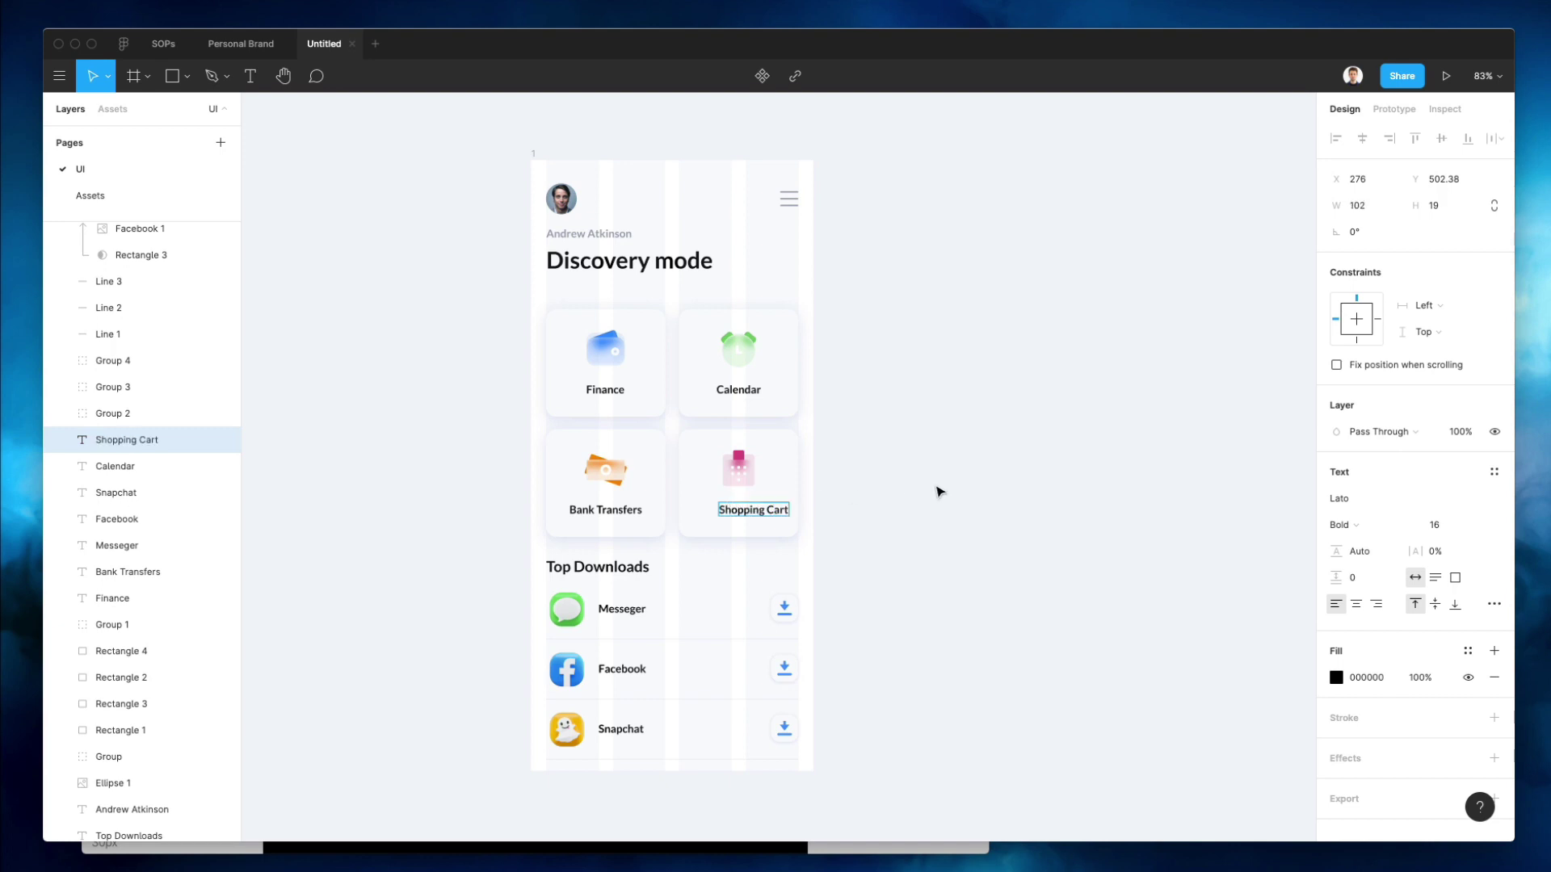
key(Escape)
drag(770, 510, 756, 517)
click(852, 485)
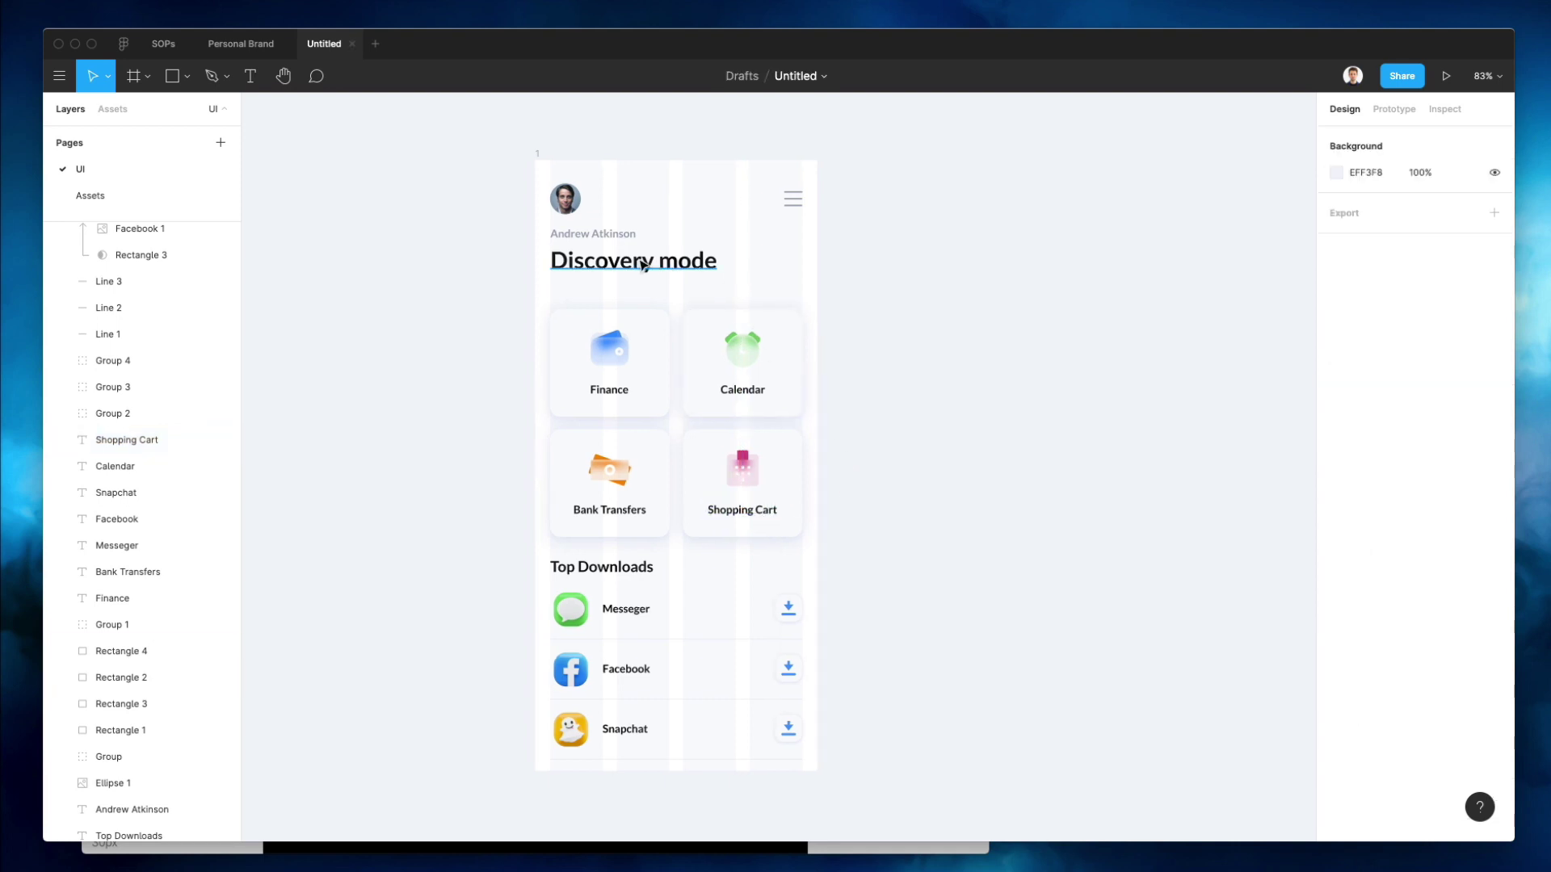
- Nudge the name and Discovery mode heading slightly downward
drag(507, 228, 597, 271)
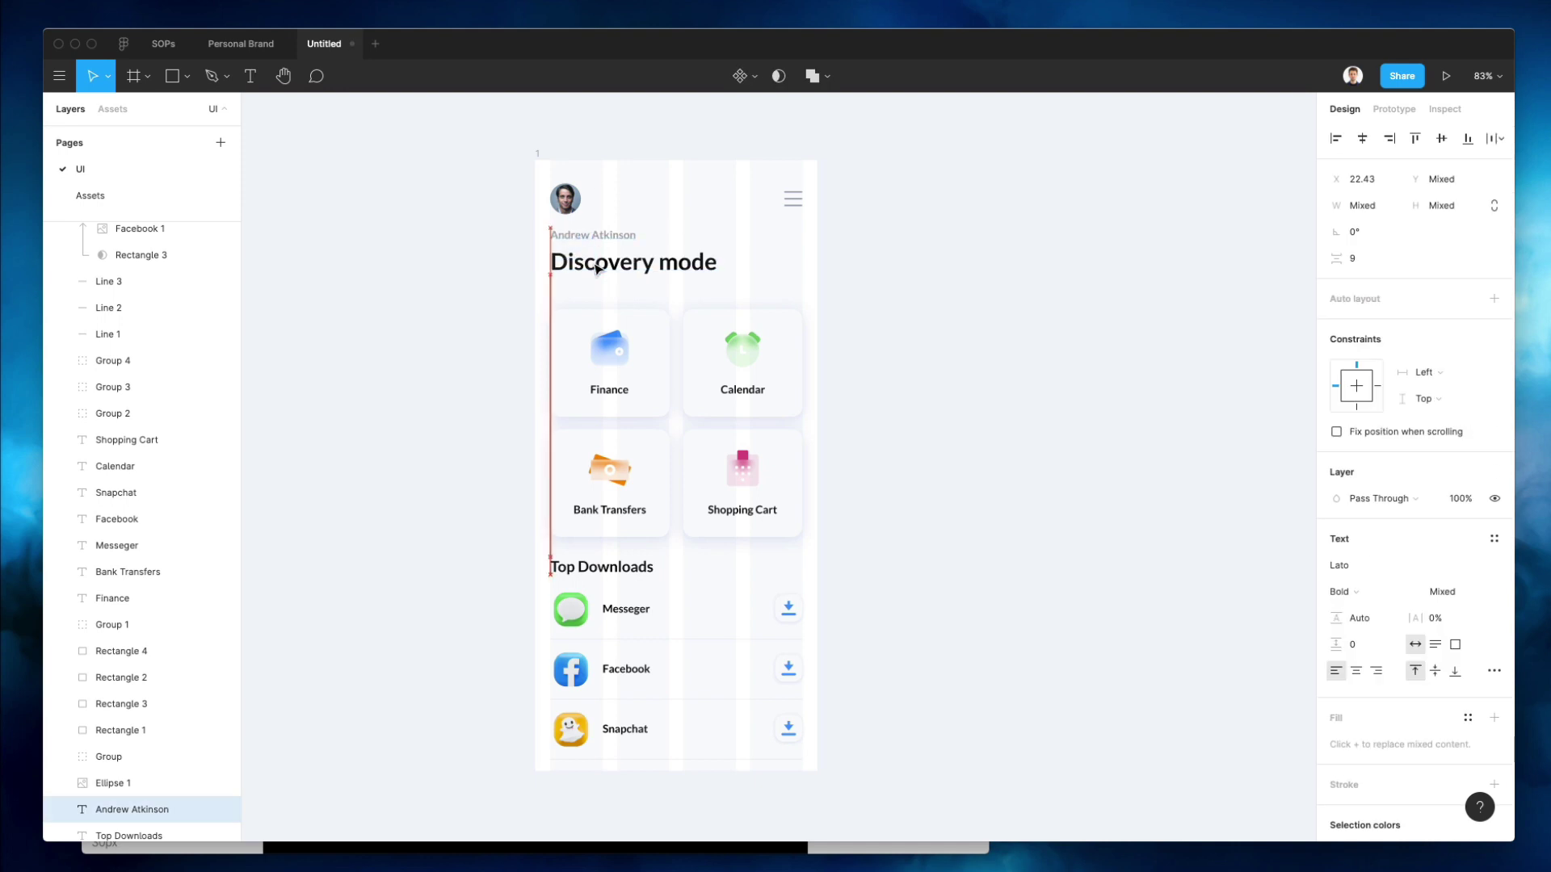
click(748, 249)
click(688, 259)
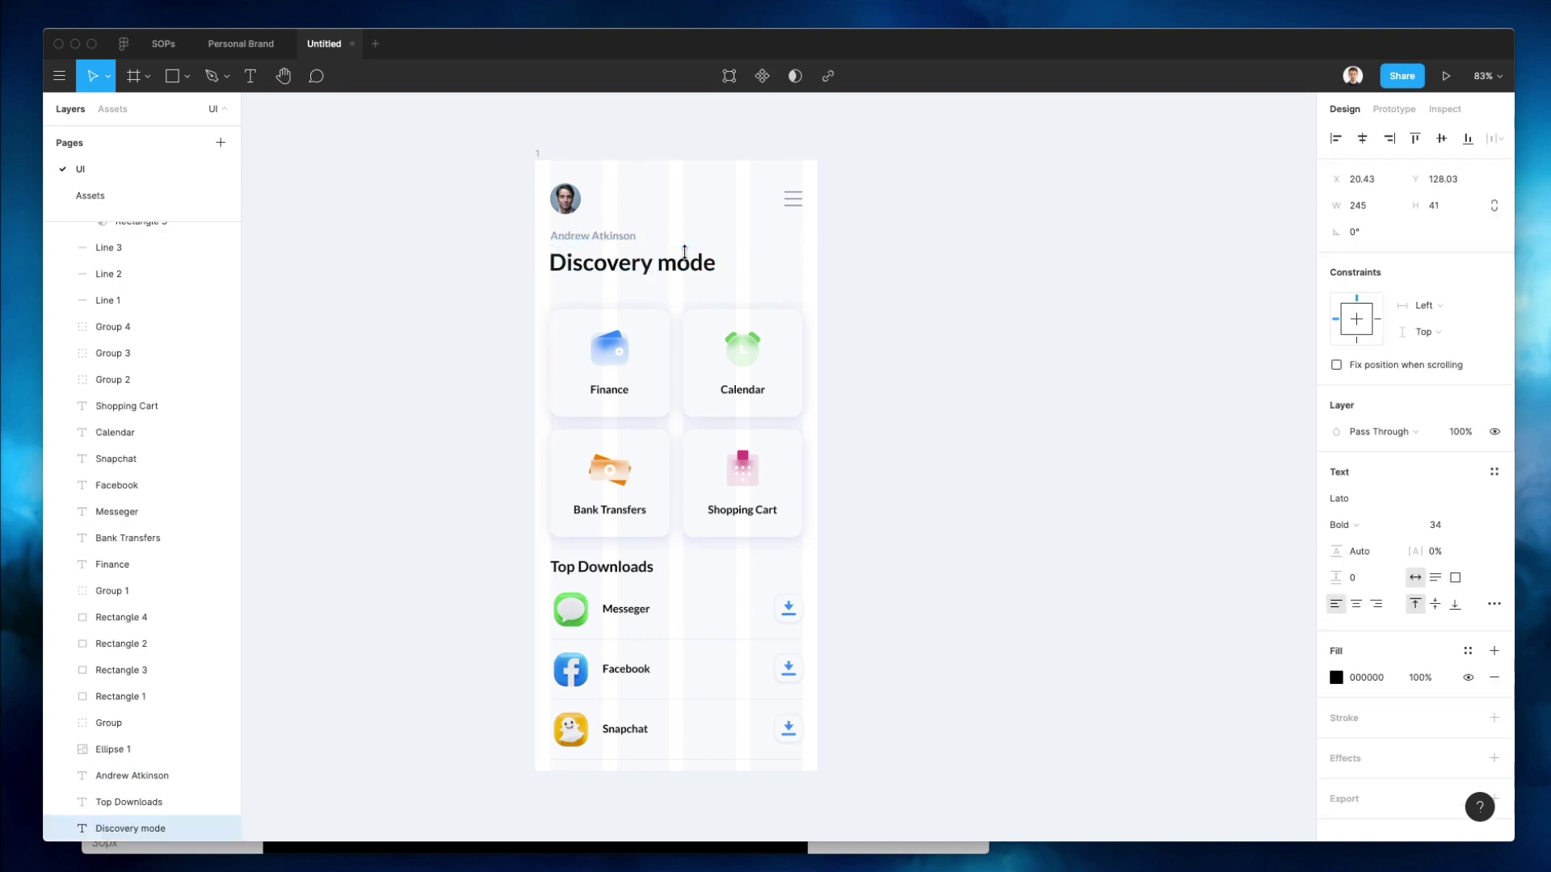
click(890, 258)
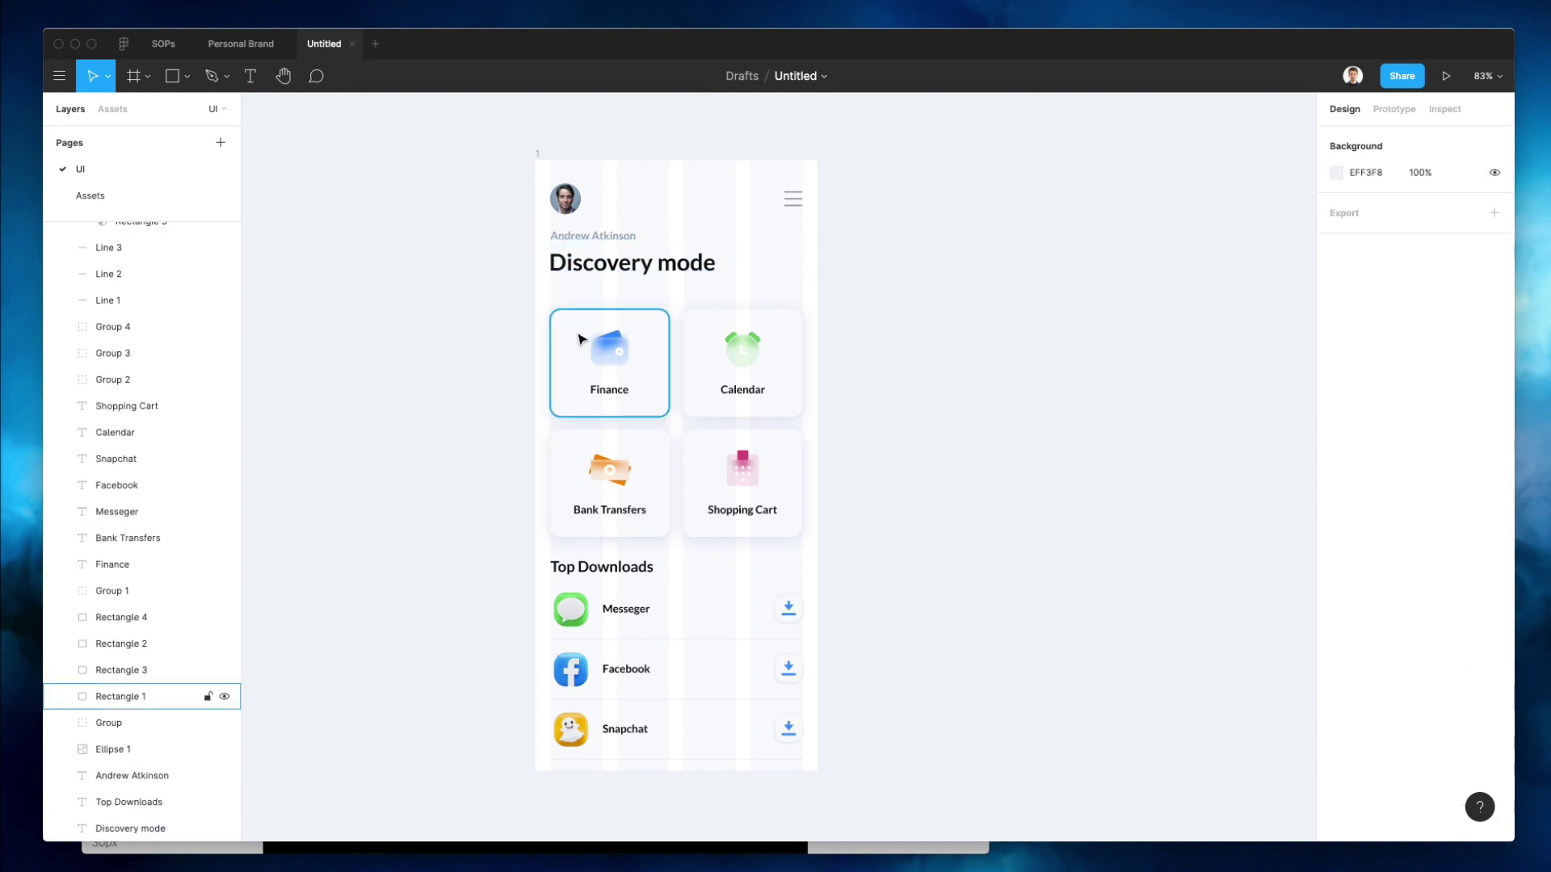
- Move the four category cards up a few pixels
drag(500, 302, 958, 544)
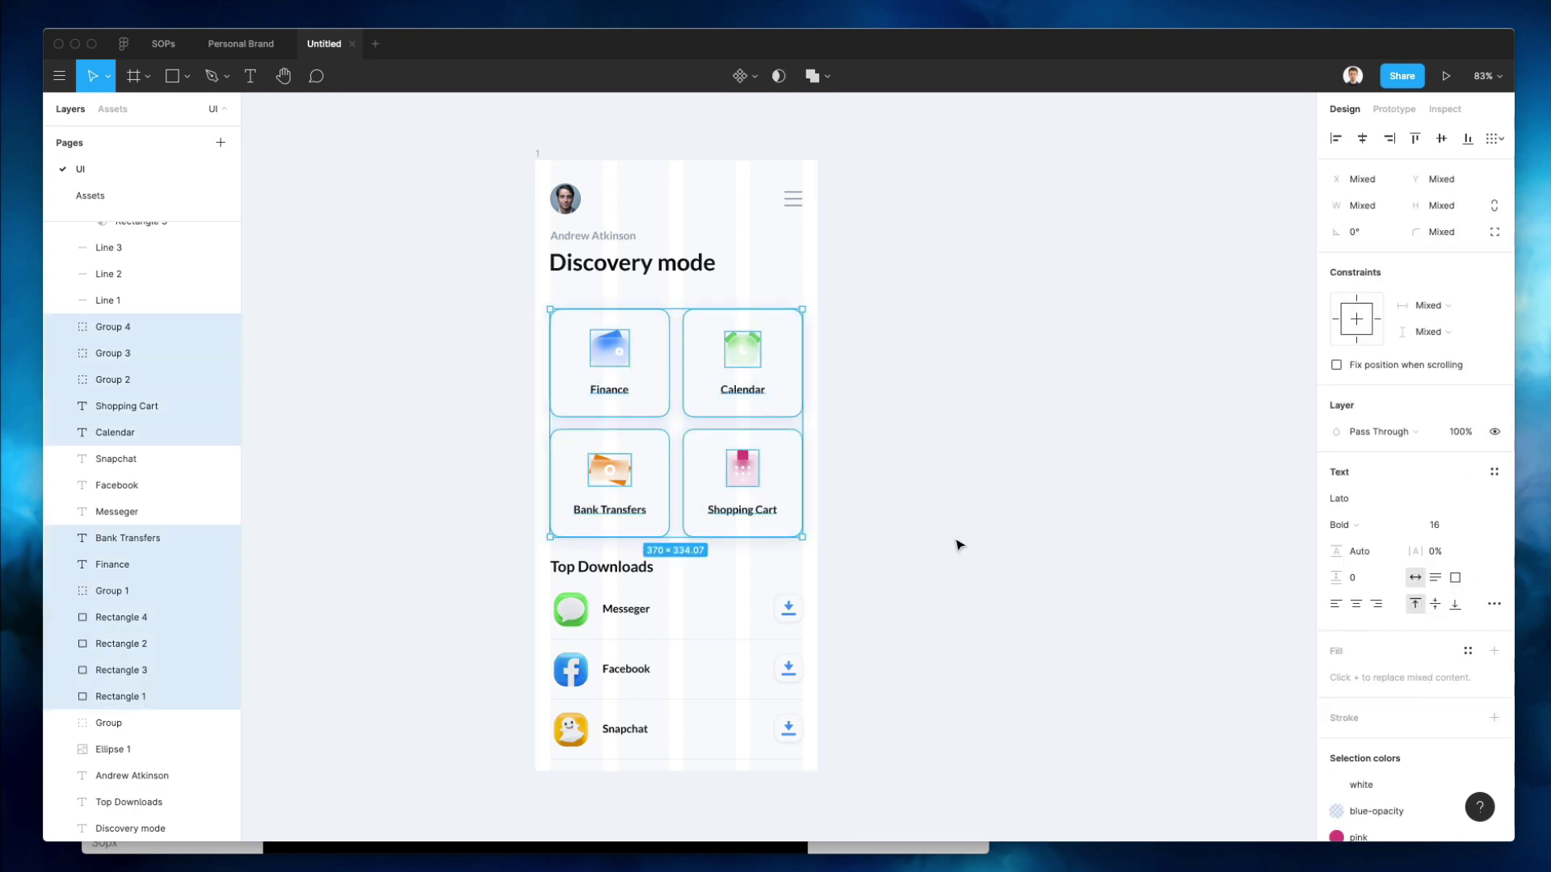
key(Up)
key(Up)
key(Up)
key(Up)
key(Up)
key(Up)
key(Up)
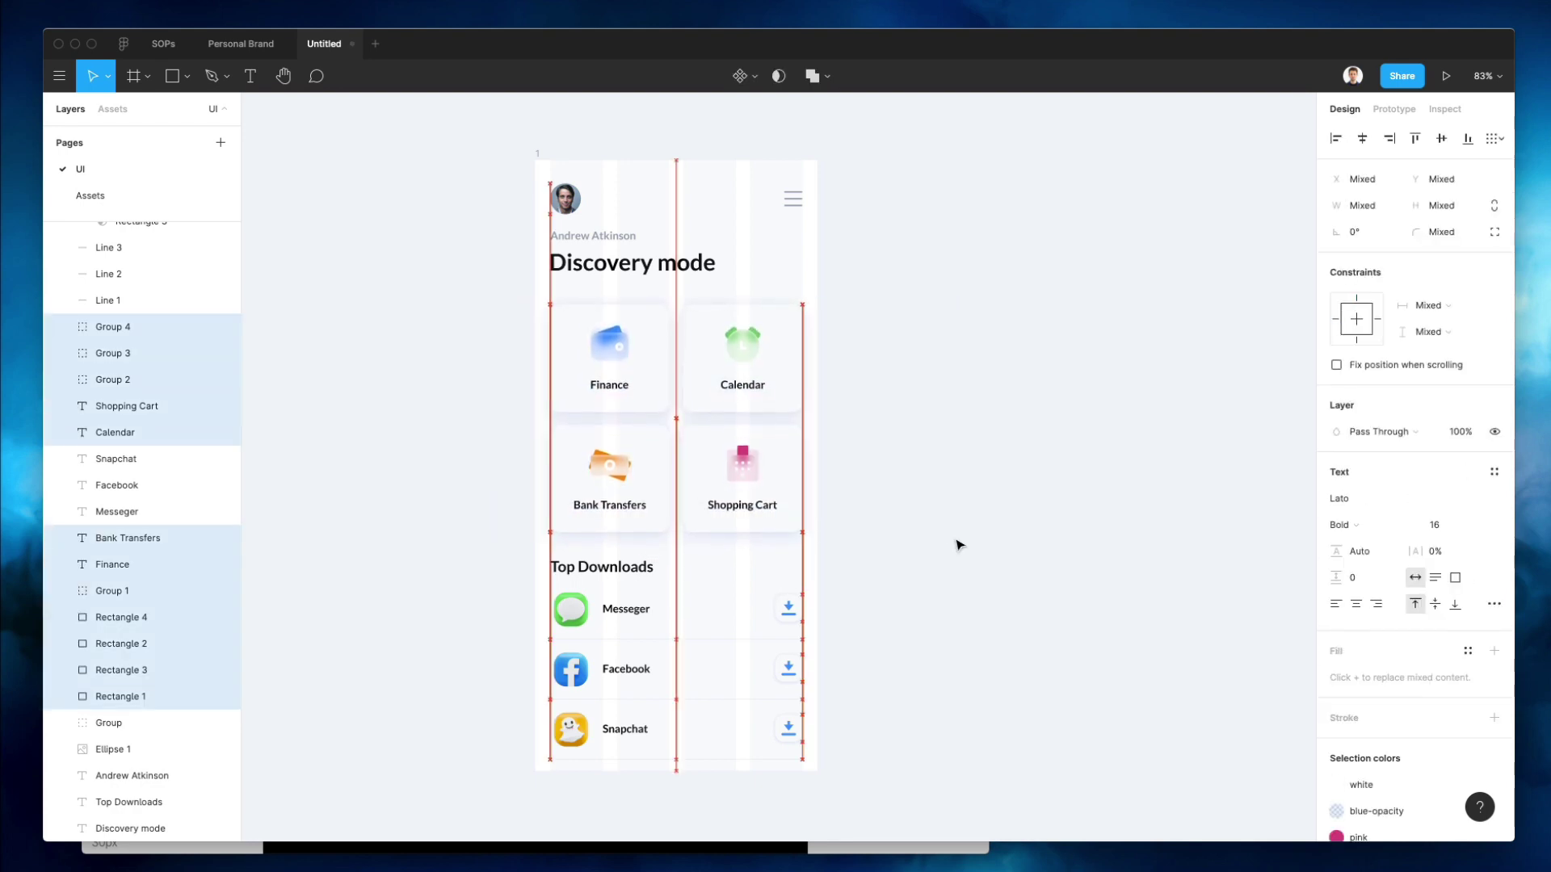
click(964, 481)
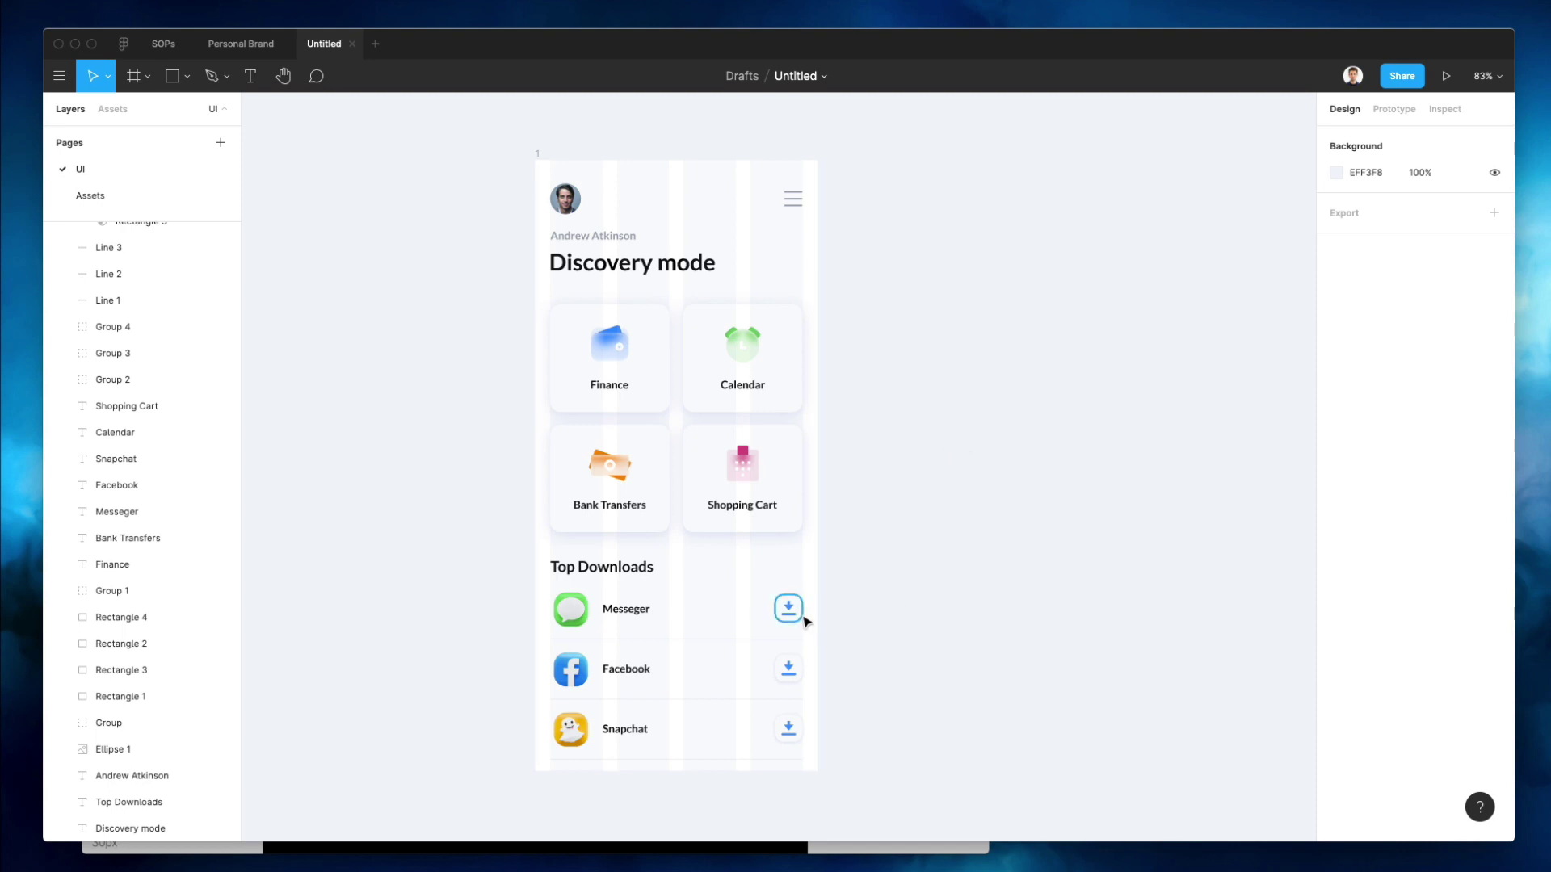
- Turn the arrow in the Facebook row's blue download button white with the eyedropper
scroll(804, 629, up, 5)
scroll(804, 630, down, 5)
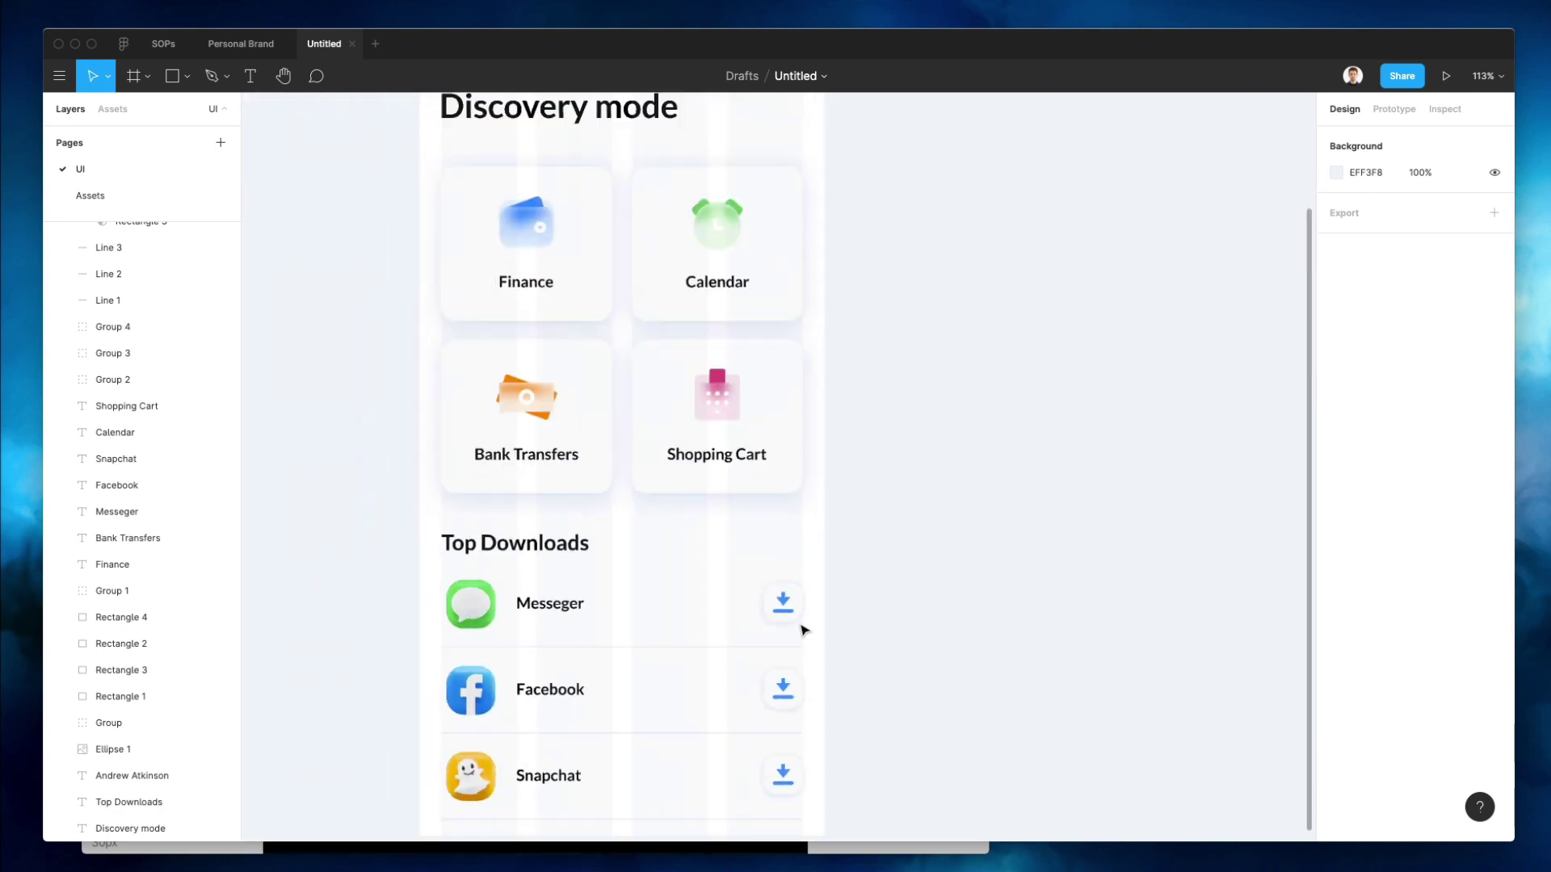
scroll(804, 629, up, 8)
scroll(803, 629, down, 1)
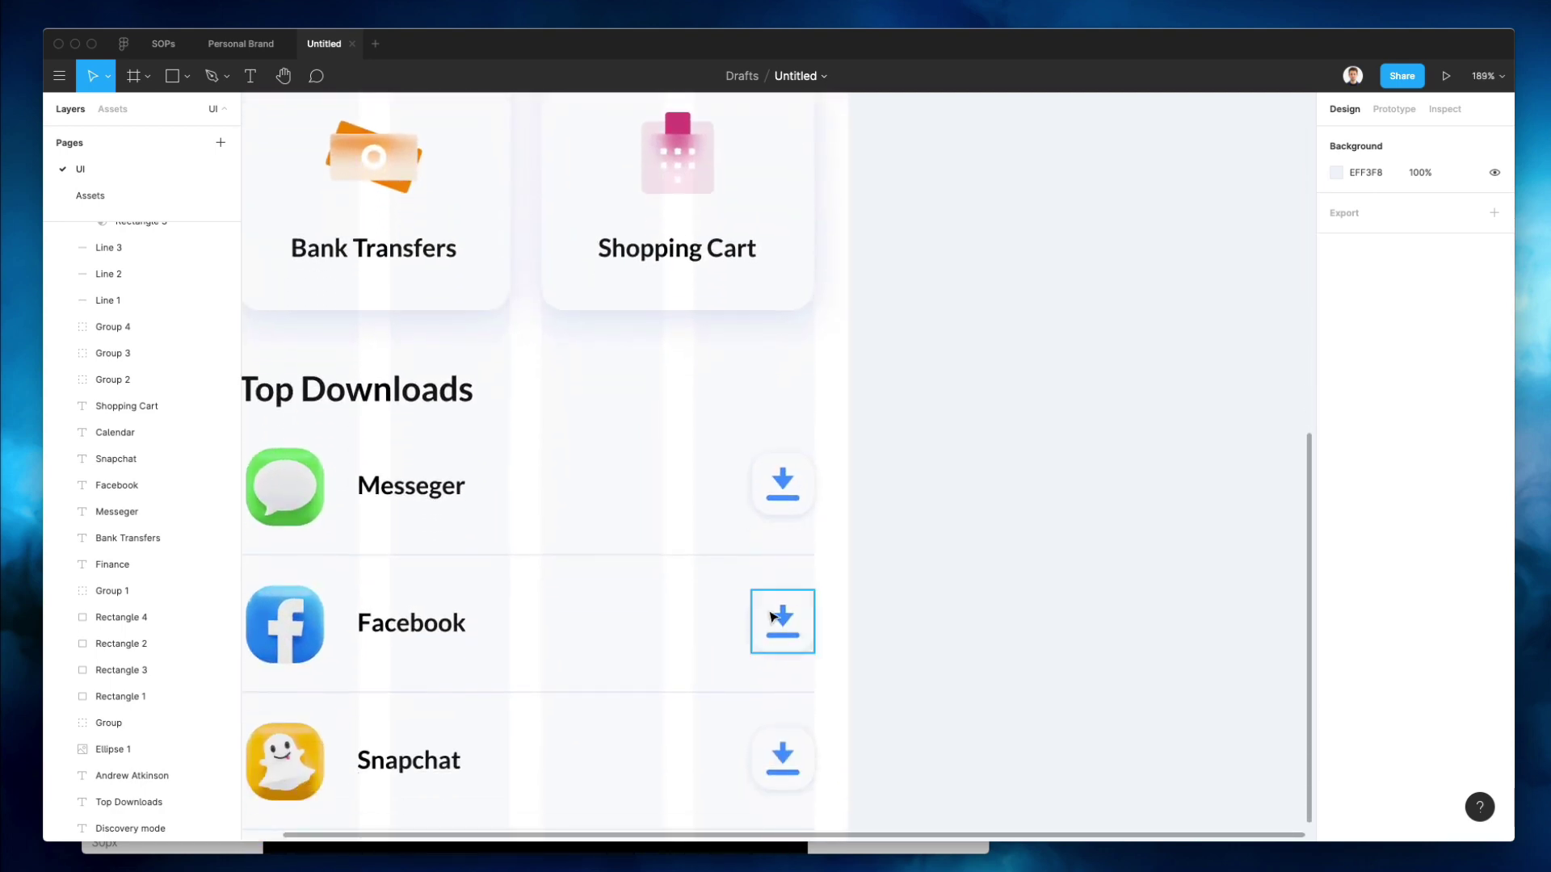
click(802, 615)
double_click(802, 616)
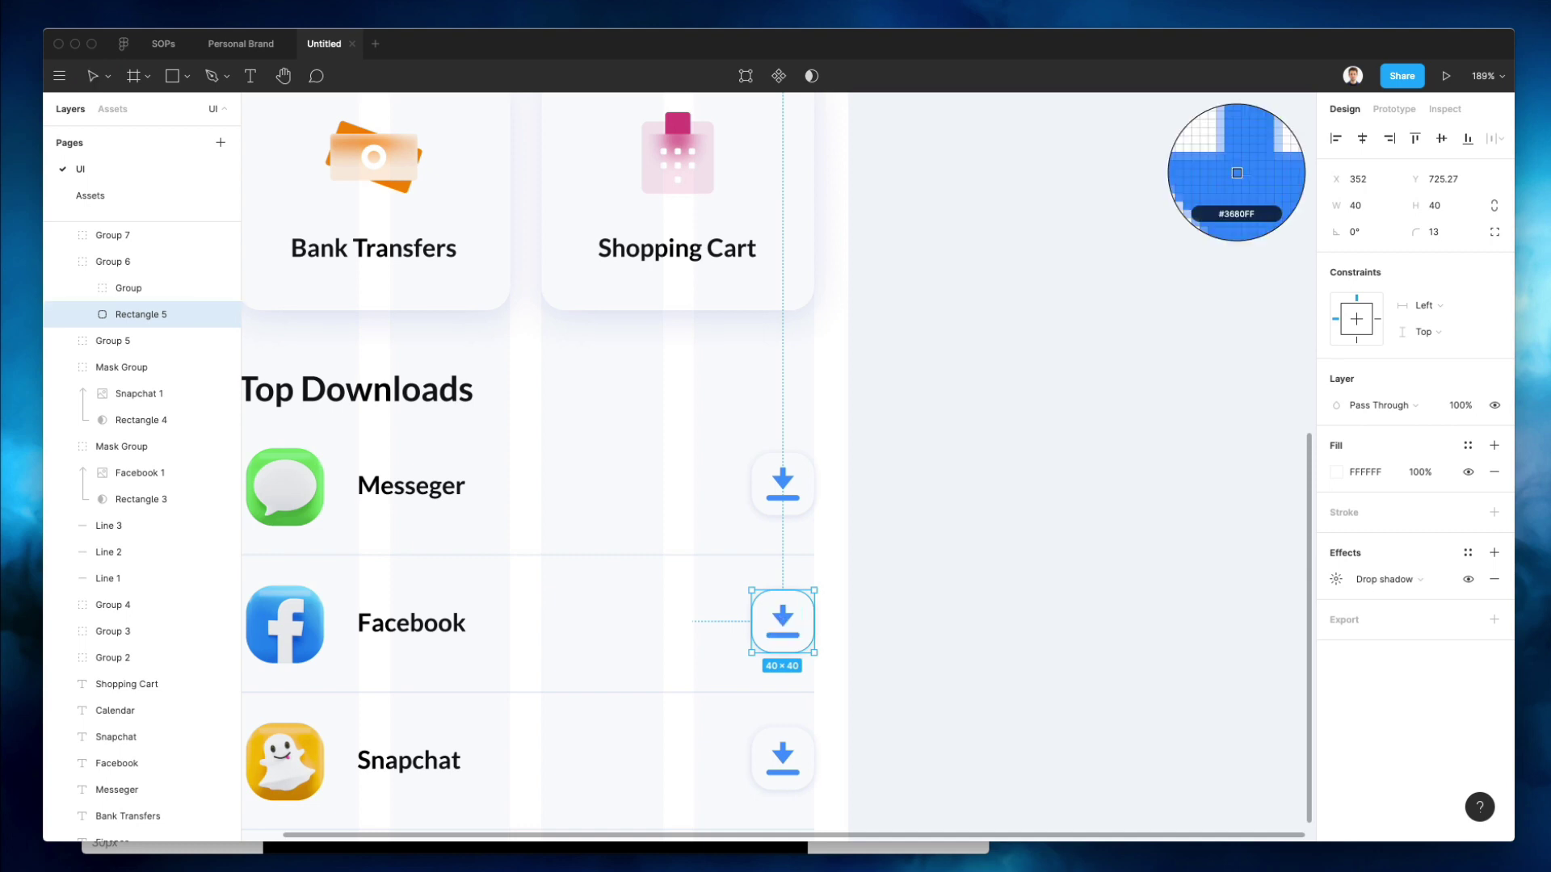
click(783, 622)
key(i)
click(676, 589)
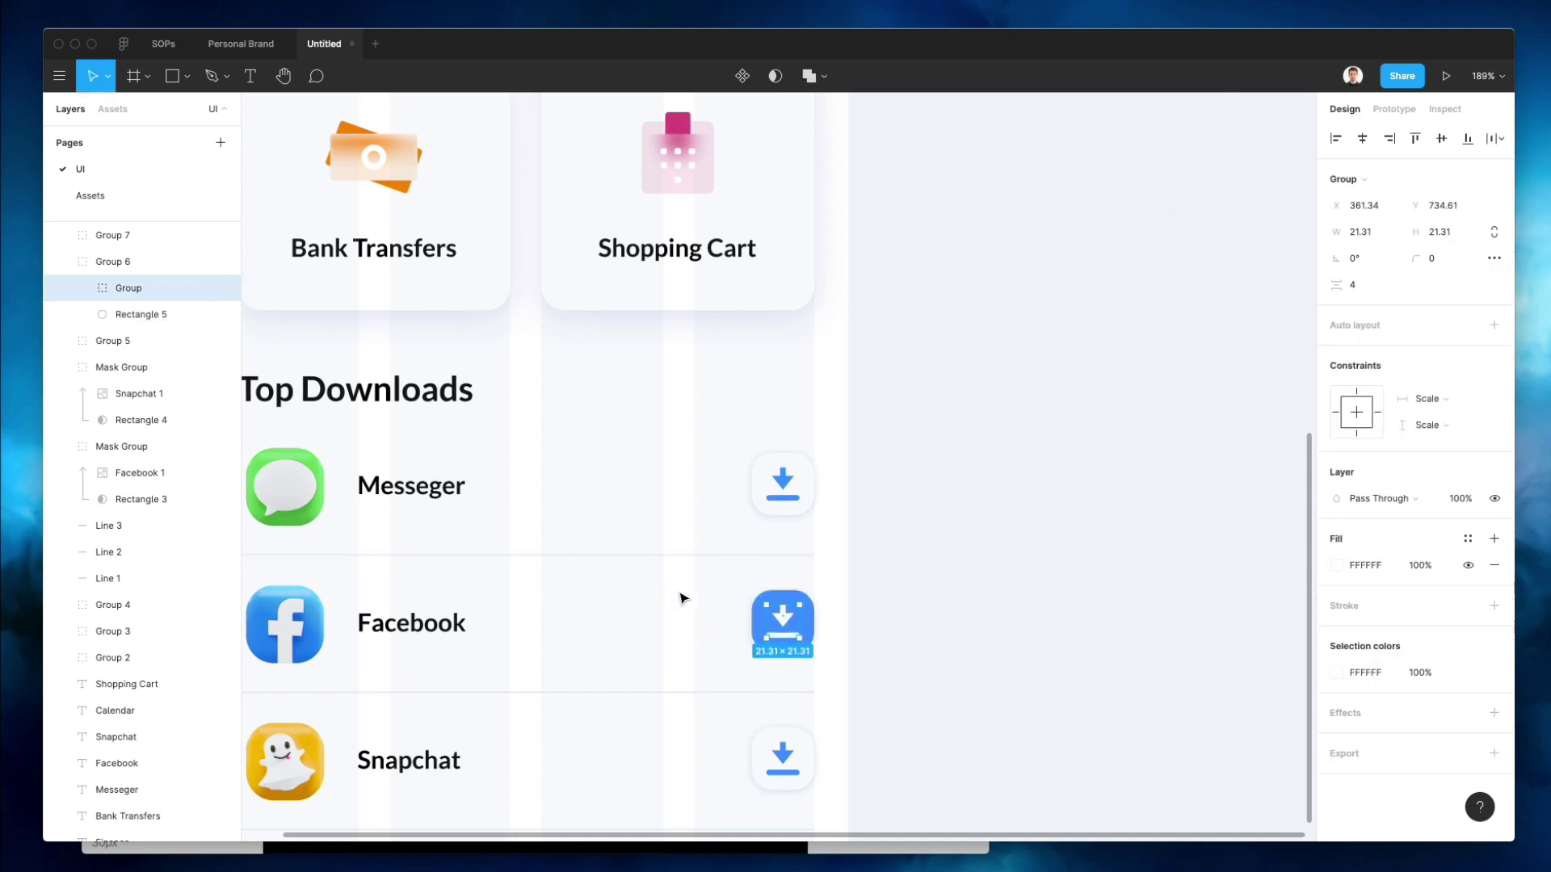
click(900, 582)
- Delete the divider line below the Snapchat row
scroll(902, 587, down, 1)
scroll(903, 587, down, 3)
scroll(900, 585, down, 5)
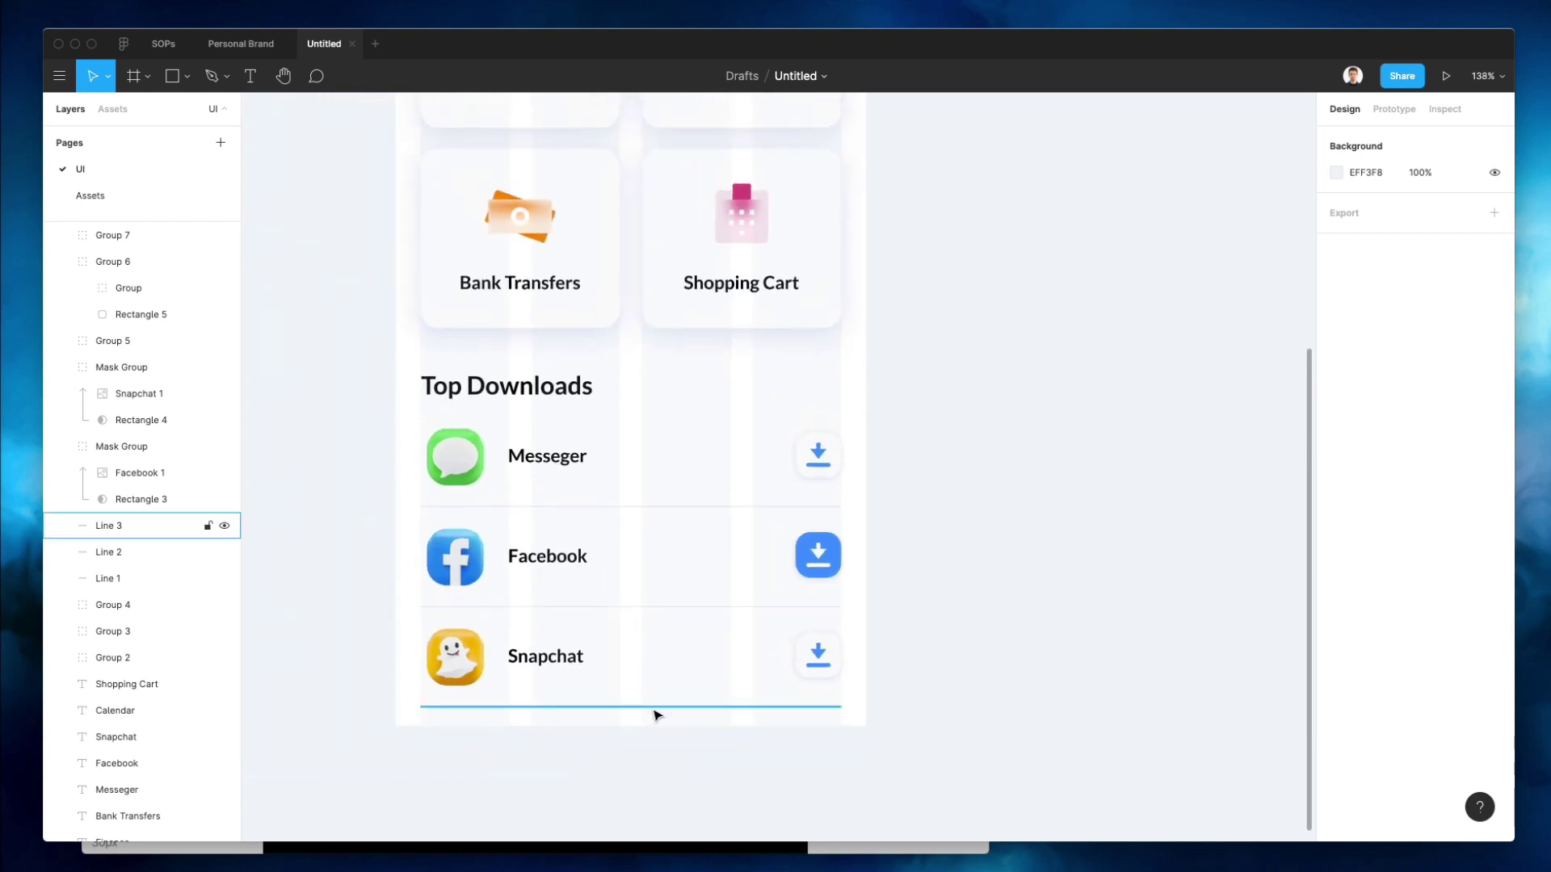
click(656, 710)
key(Delete)
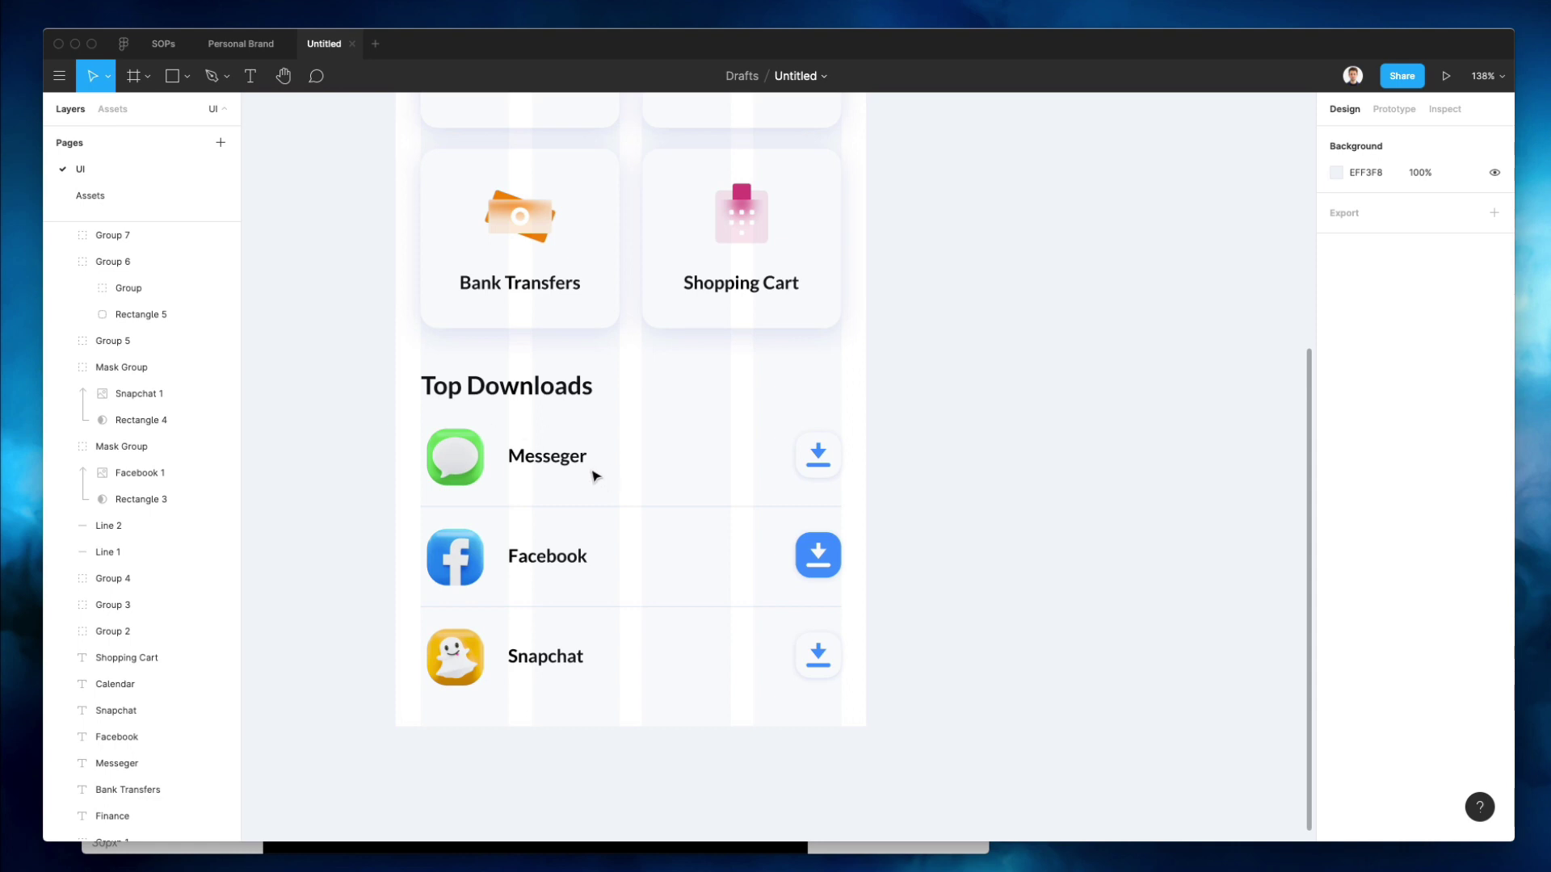
- Duplicate the Messeger label to its right as placeholder badge text
scroll(595, 477, up, 2)
drag(552, 461, 686, 461)
scroll(623, 377, up, 3)
key(Return)
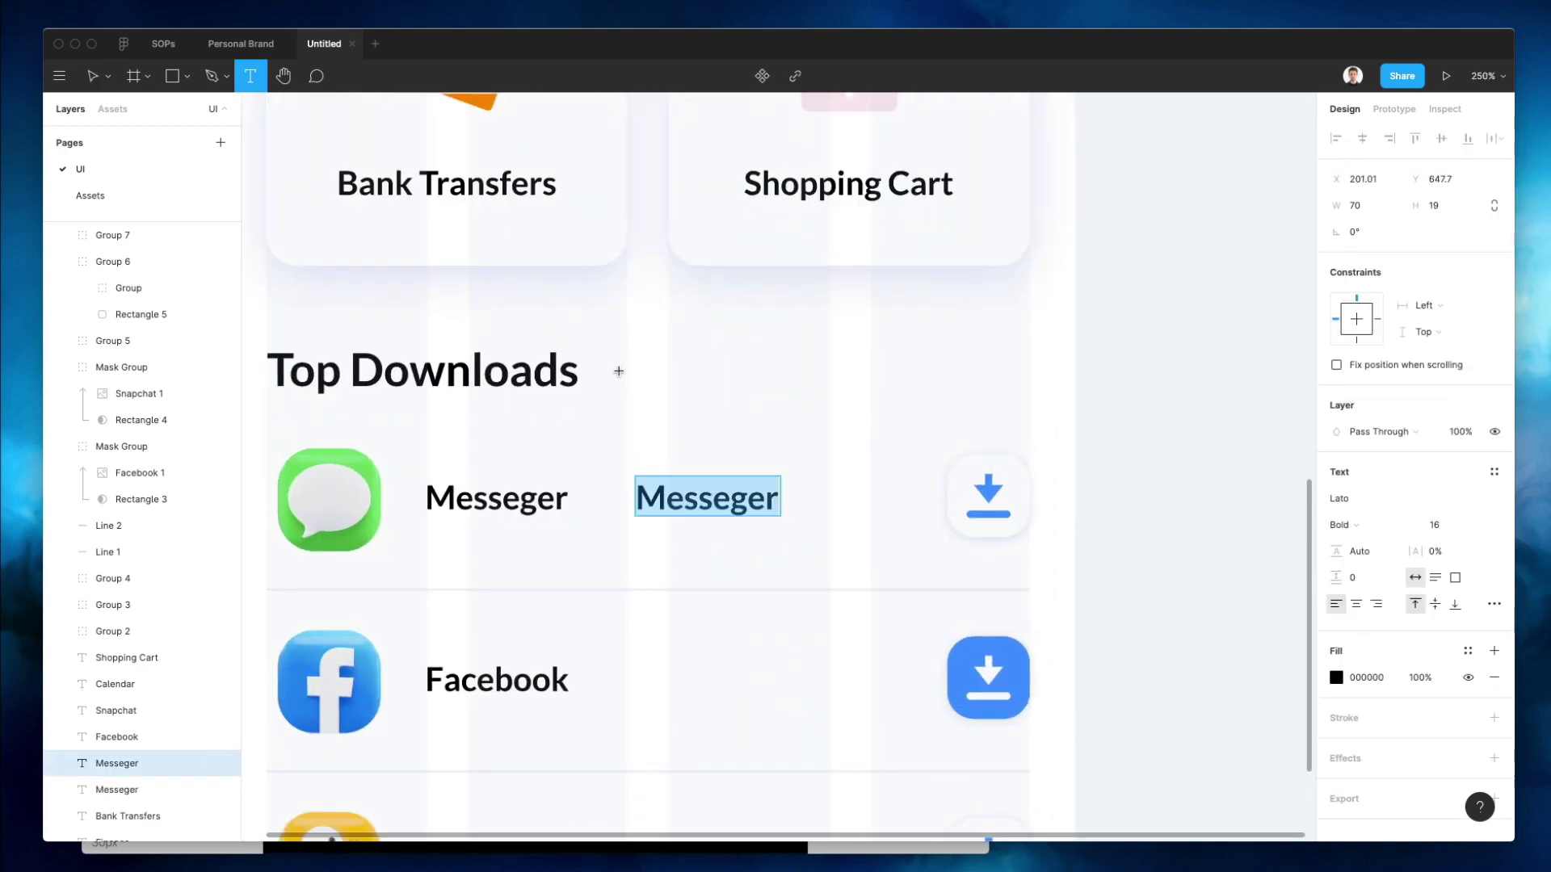
text(r)
scroll(634, 363, right, 1)
scroll(634, 364, down, 1)
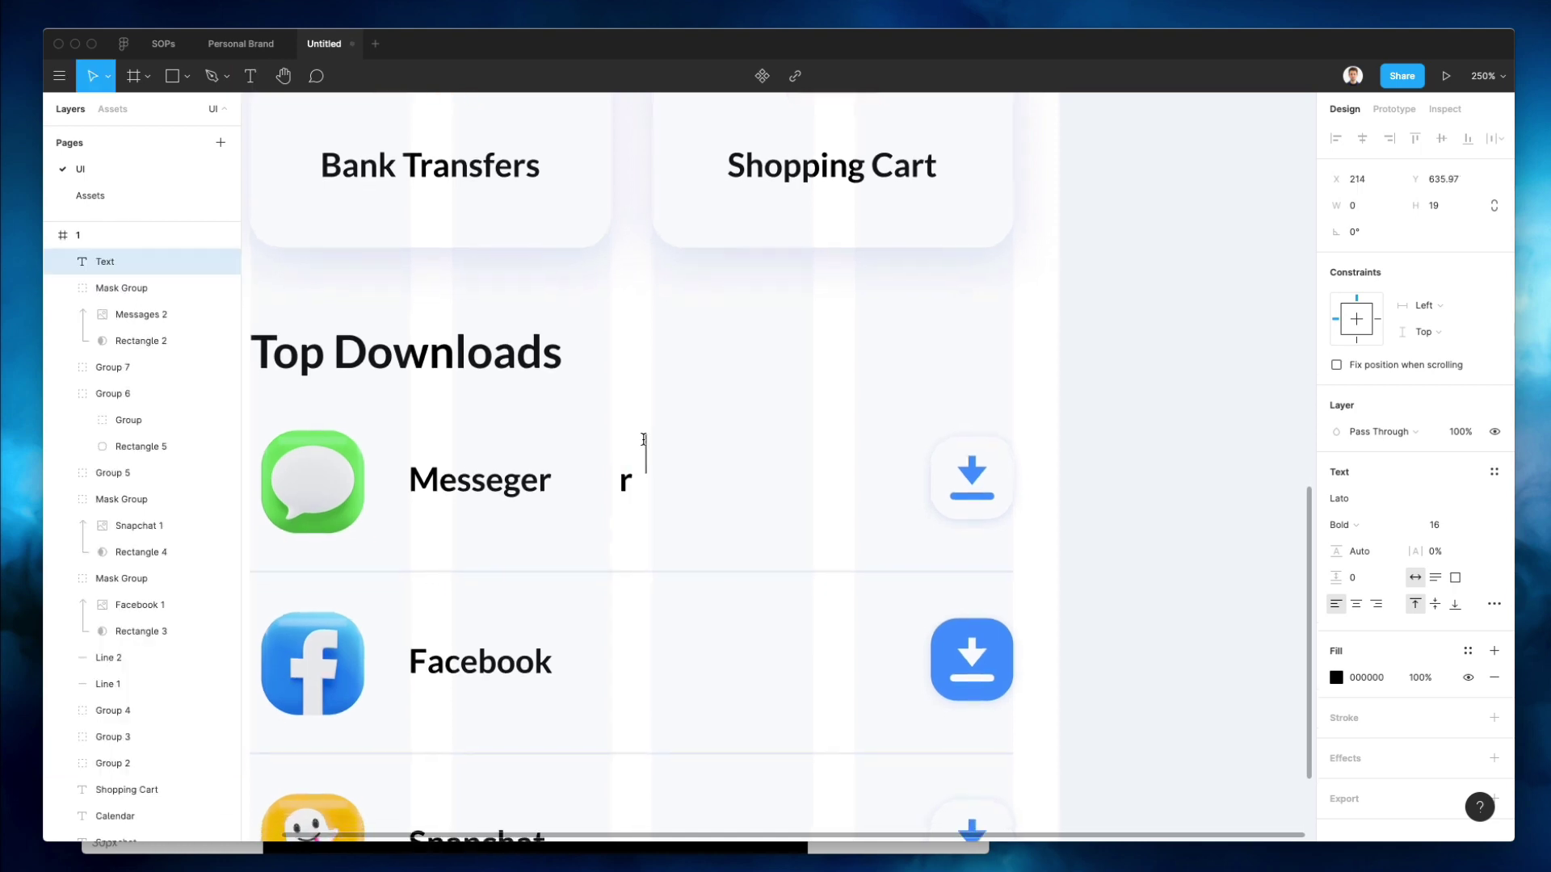
key(Escape)
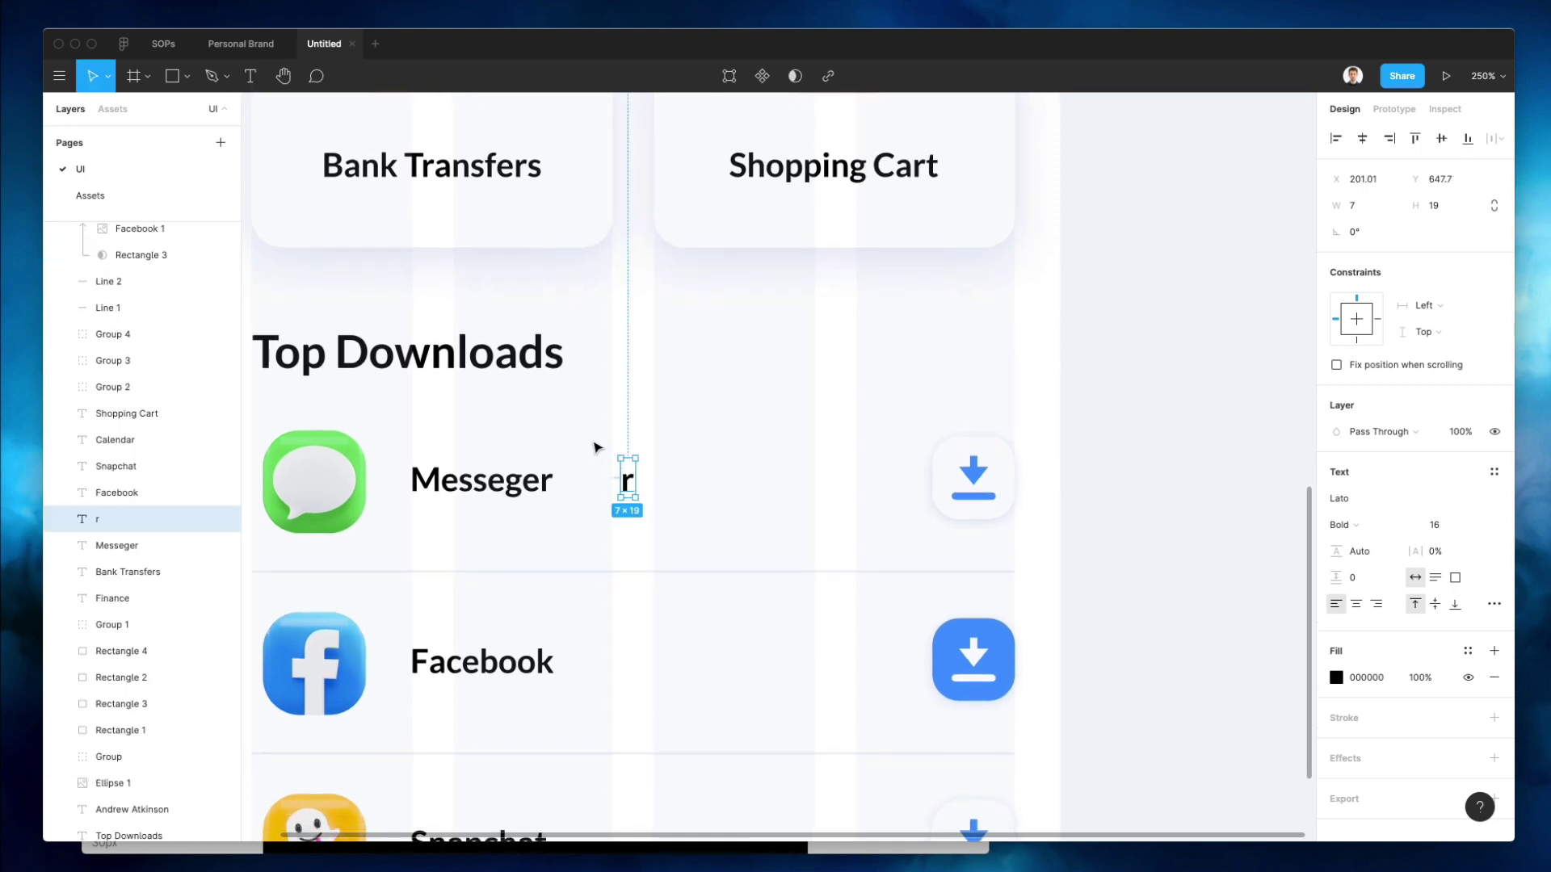
click(647, 468)
click(646, 468)
click(686, 419)
- Draw a grey rectangle behind the copy, retype it 'Popular' and position it inside
key(r)
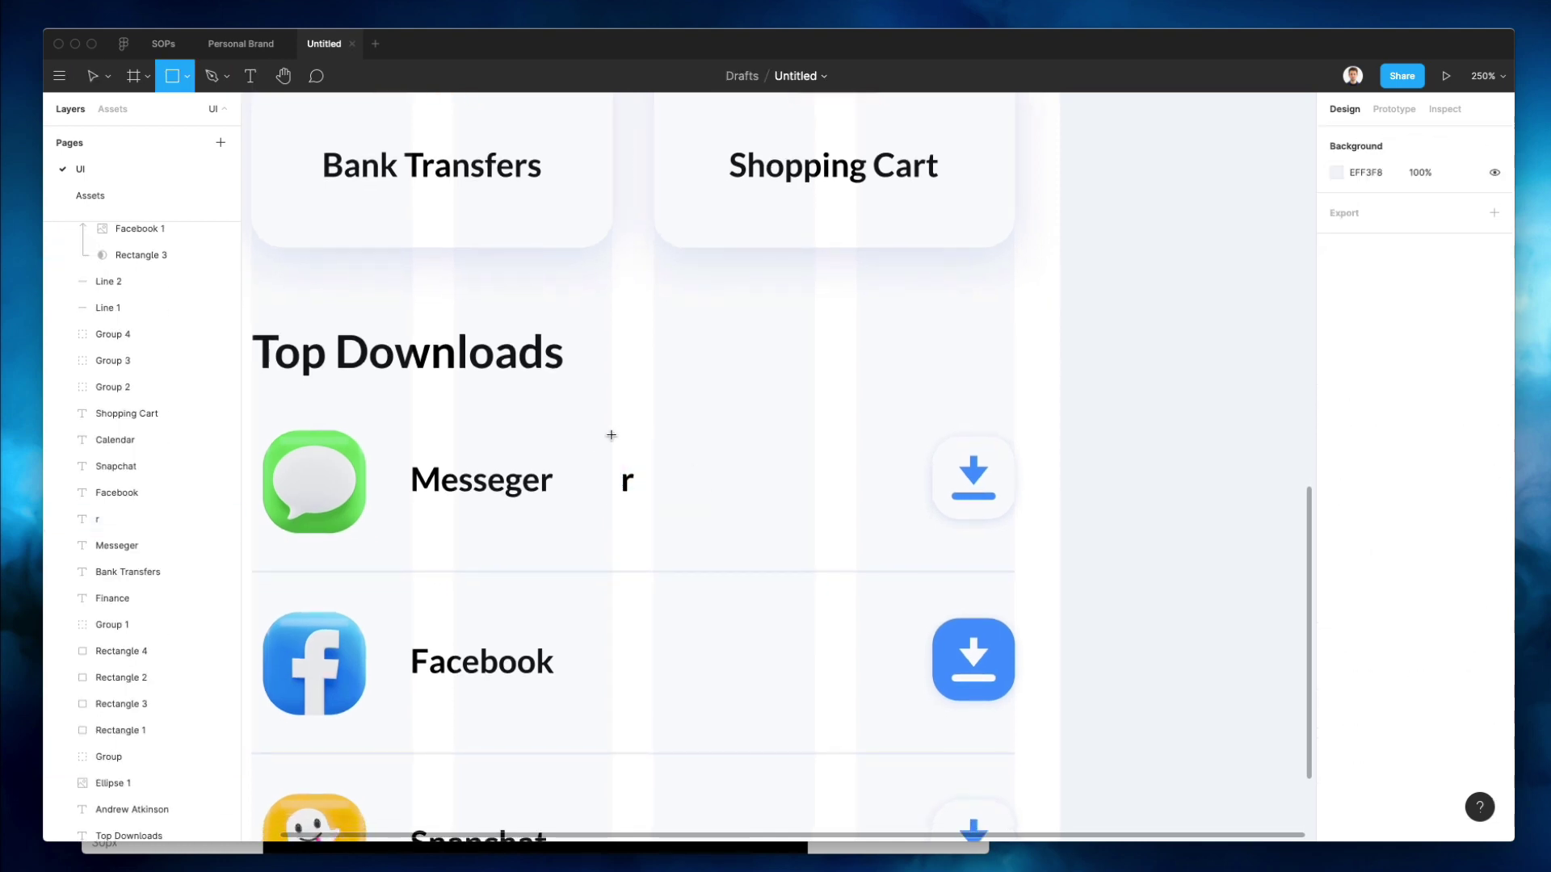
drag(598, 456, 747, 509)
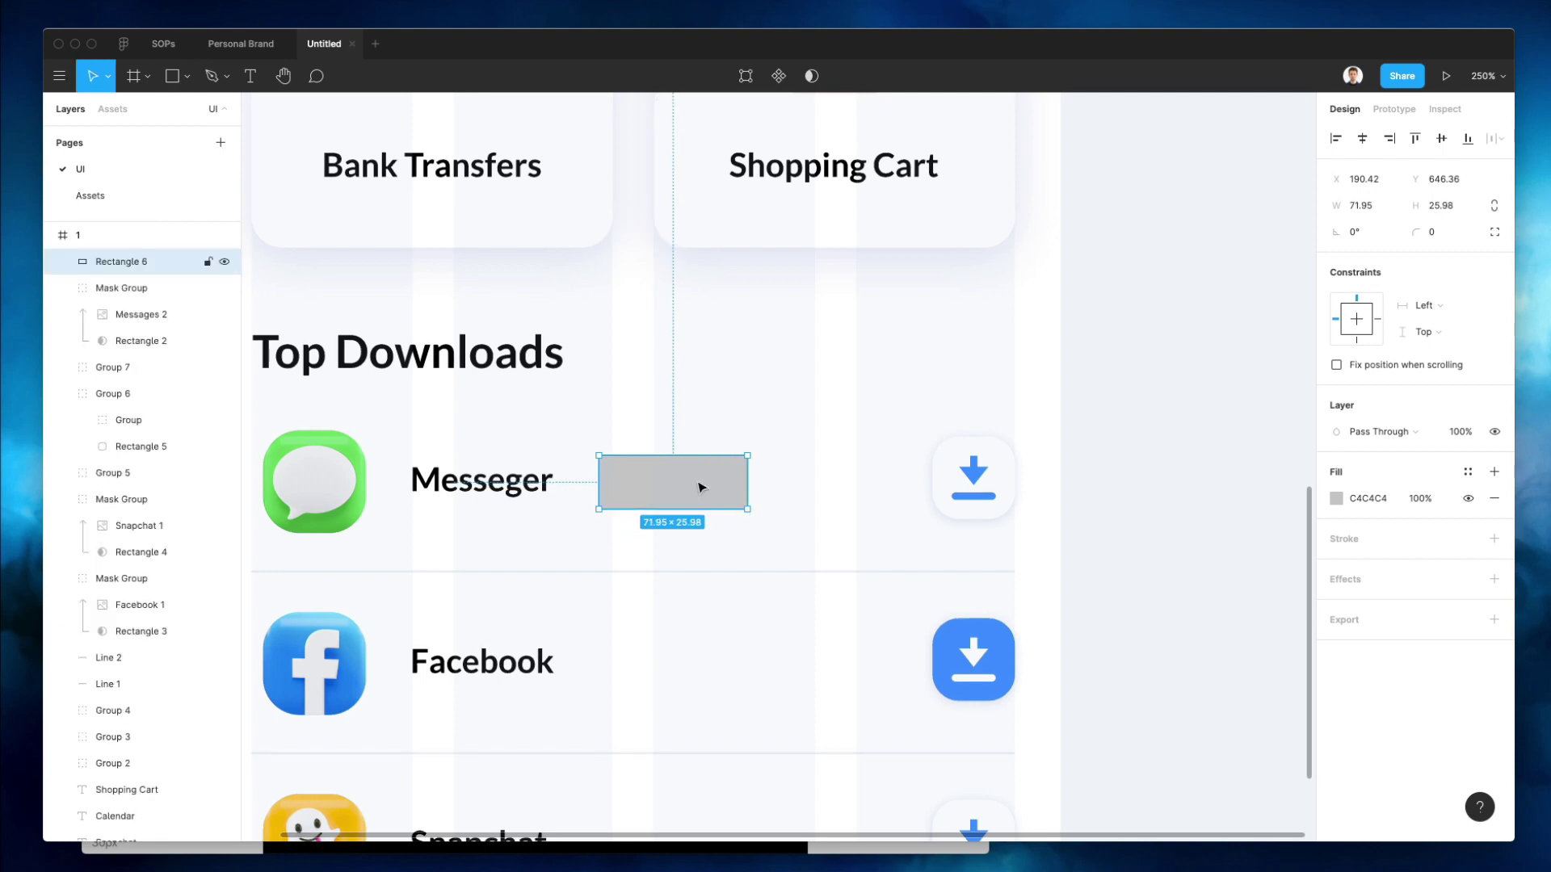
key(super+bracketleft)
key(super+bracketleft)
key(super+bracketleft)
key(super+bracketleft)
key(super+bracketleft)
key(super+bracketleft)
key(super+bracketleft)
key(super+bracketleft)
key(super+bracketleft)
key(super+bracketleft)
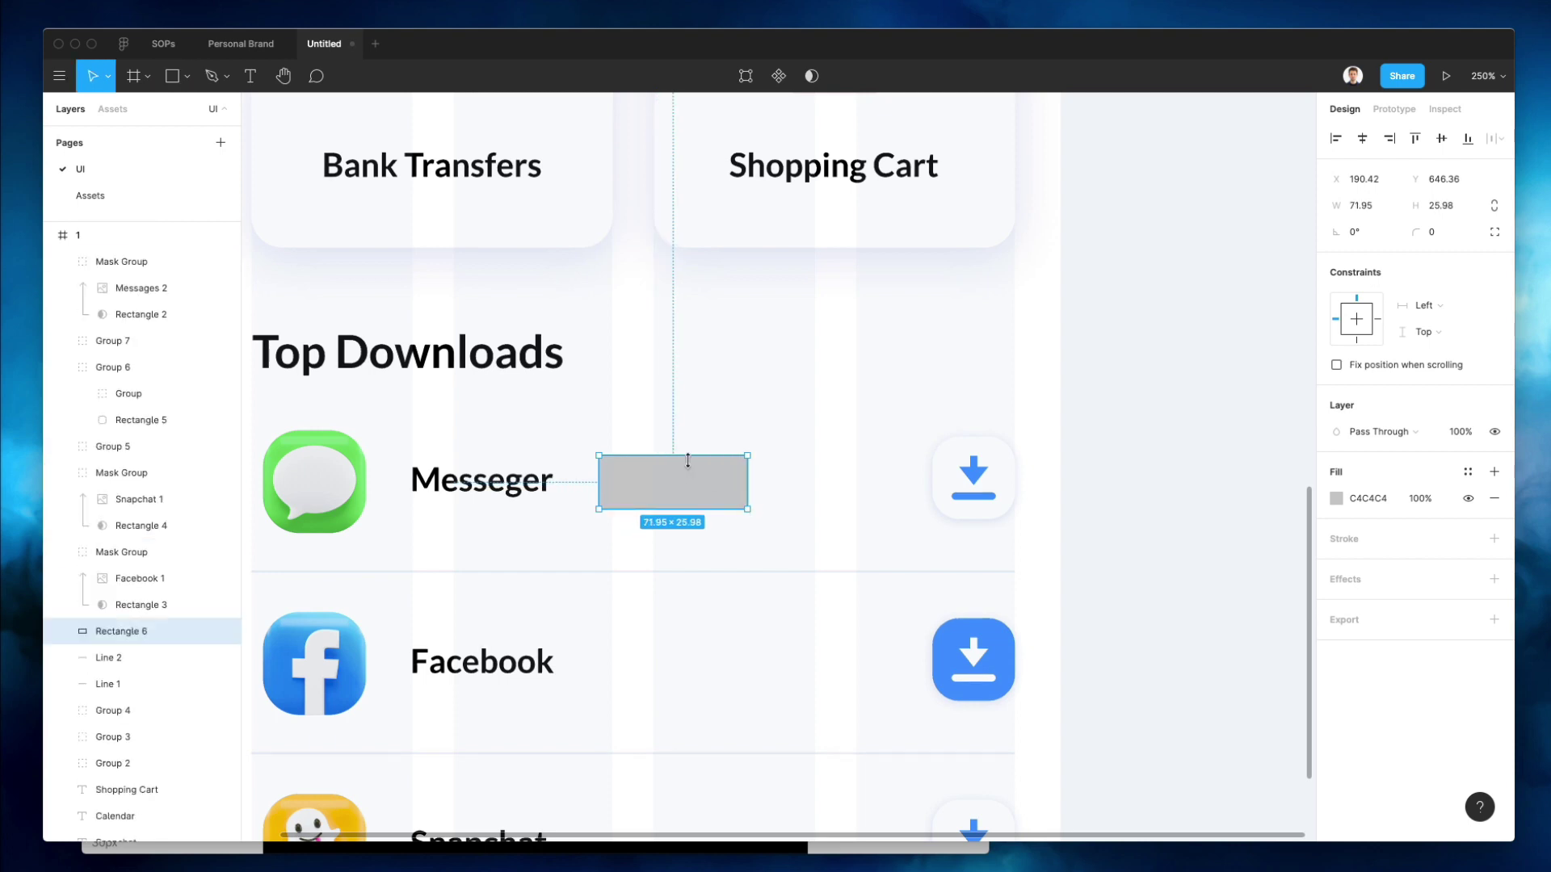
key(super+bracketleft)
key(super+bracketleft)
key(super+bracketleft)
key(super+bracketleft)
key(super+bracketleft)
key(super+bracketleft)
key(super+bracketleft)
key(super+bracketleft)
key(super+bracketleft)
key(super+bracketleft)
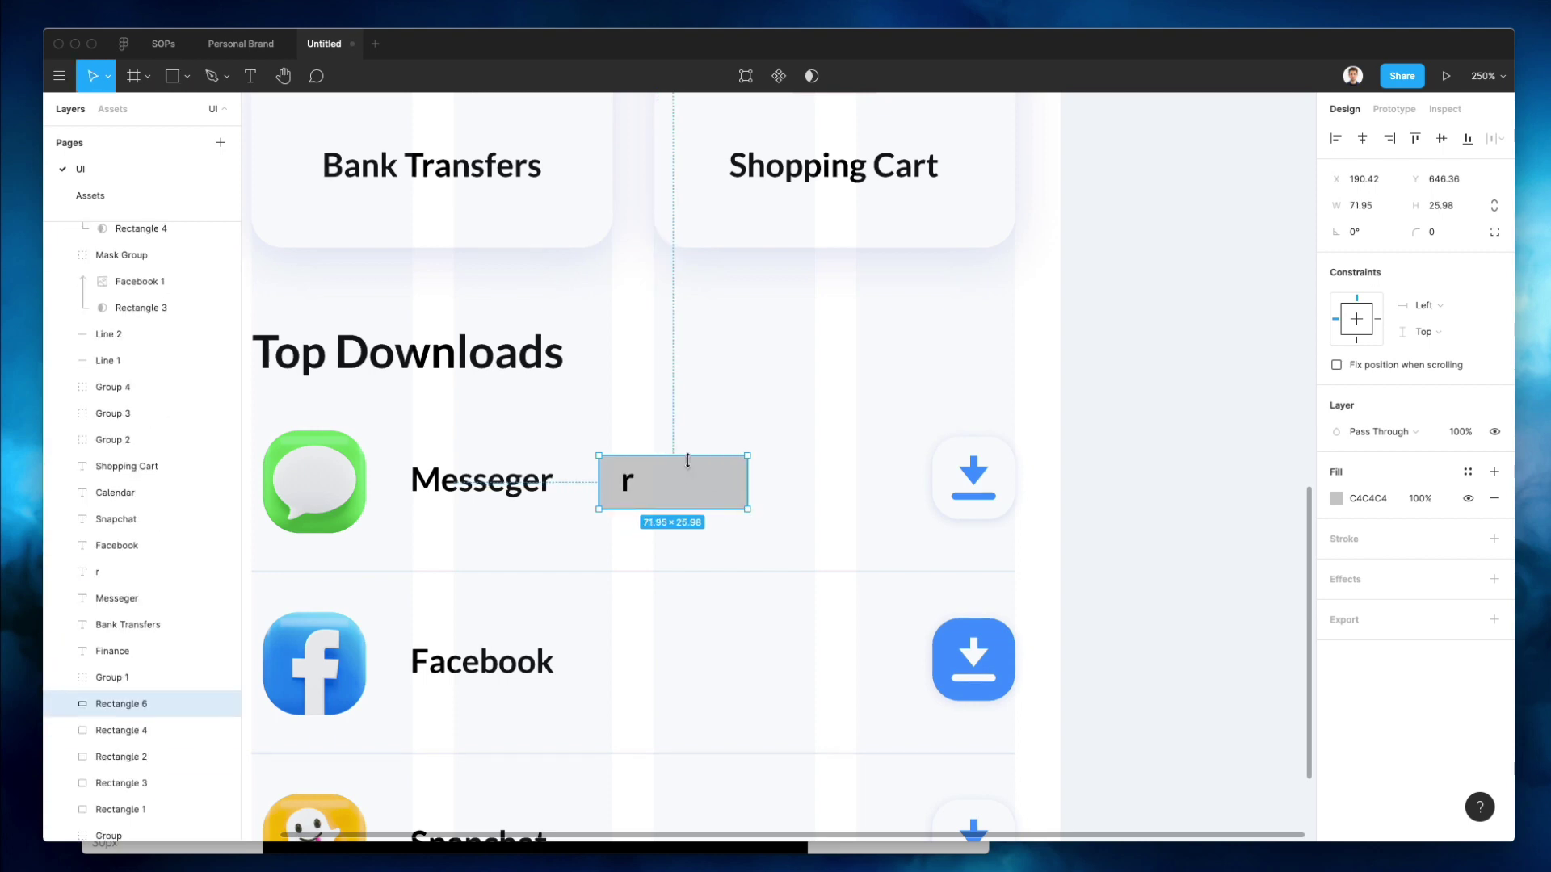
double_click(628, 482)
text(P)
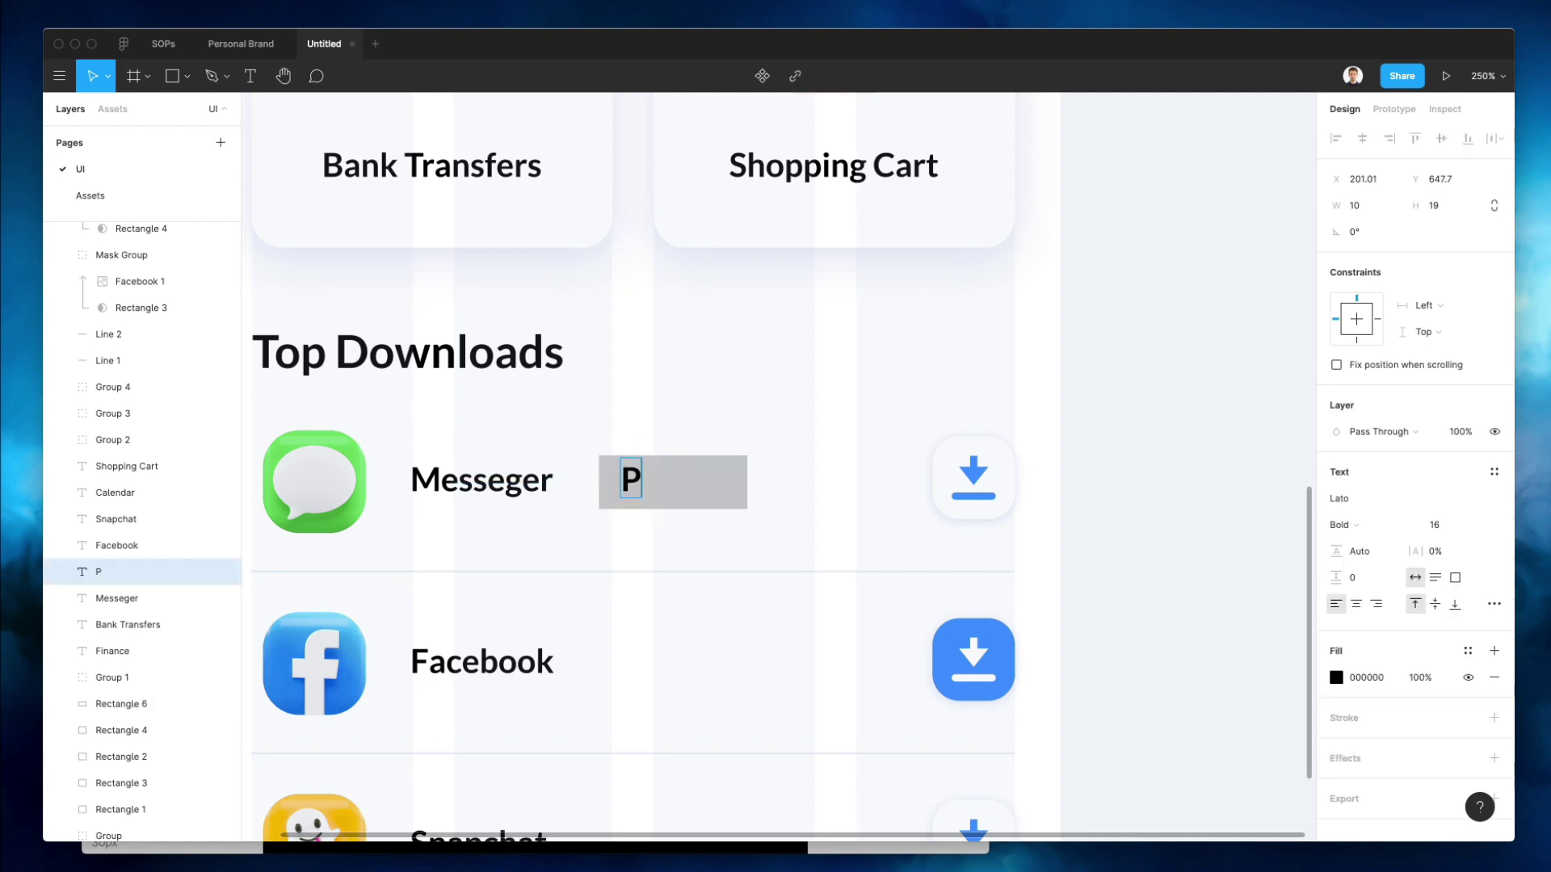
text(opular)
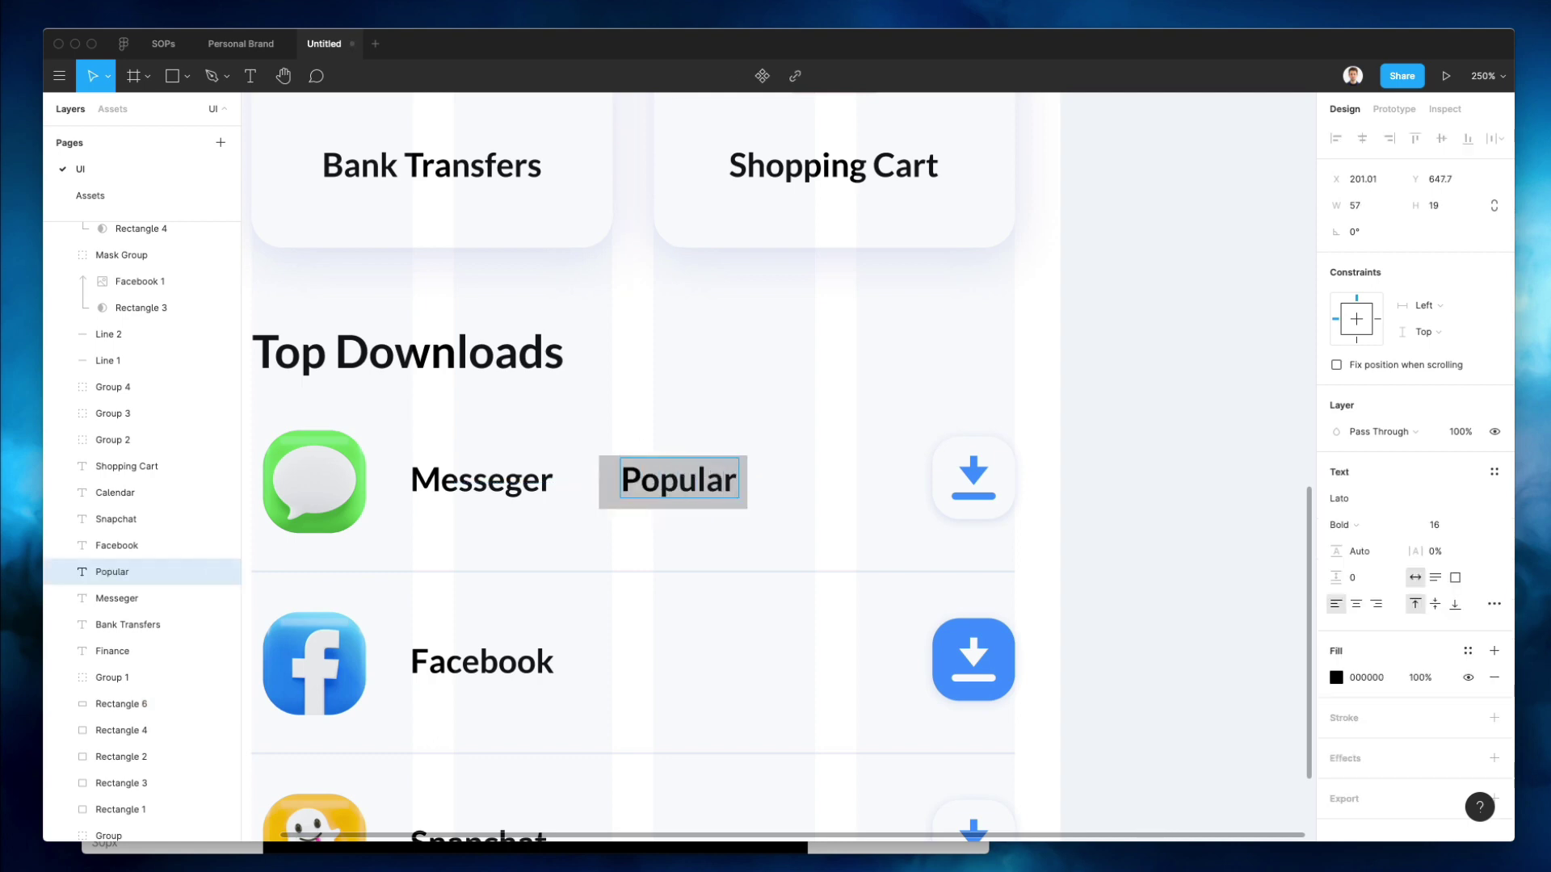
key(Escape)
drag(658, 482, 650, 487)
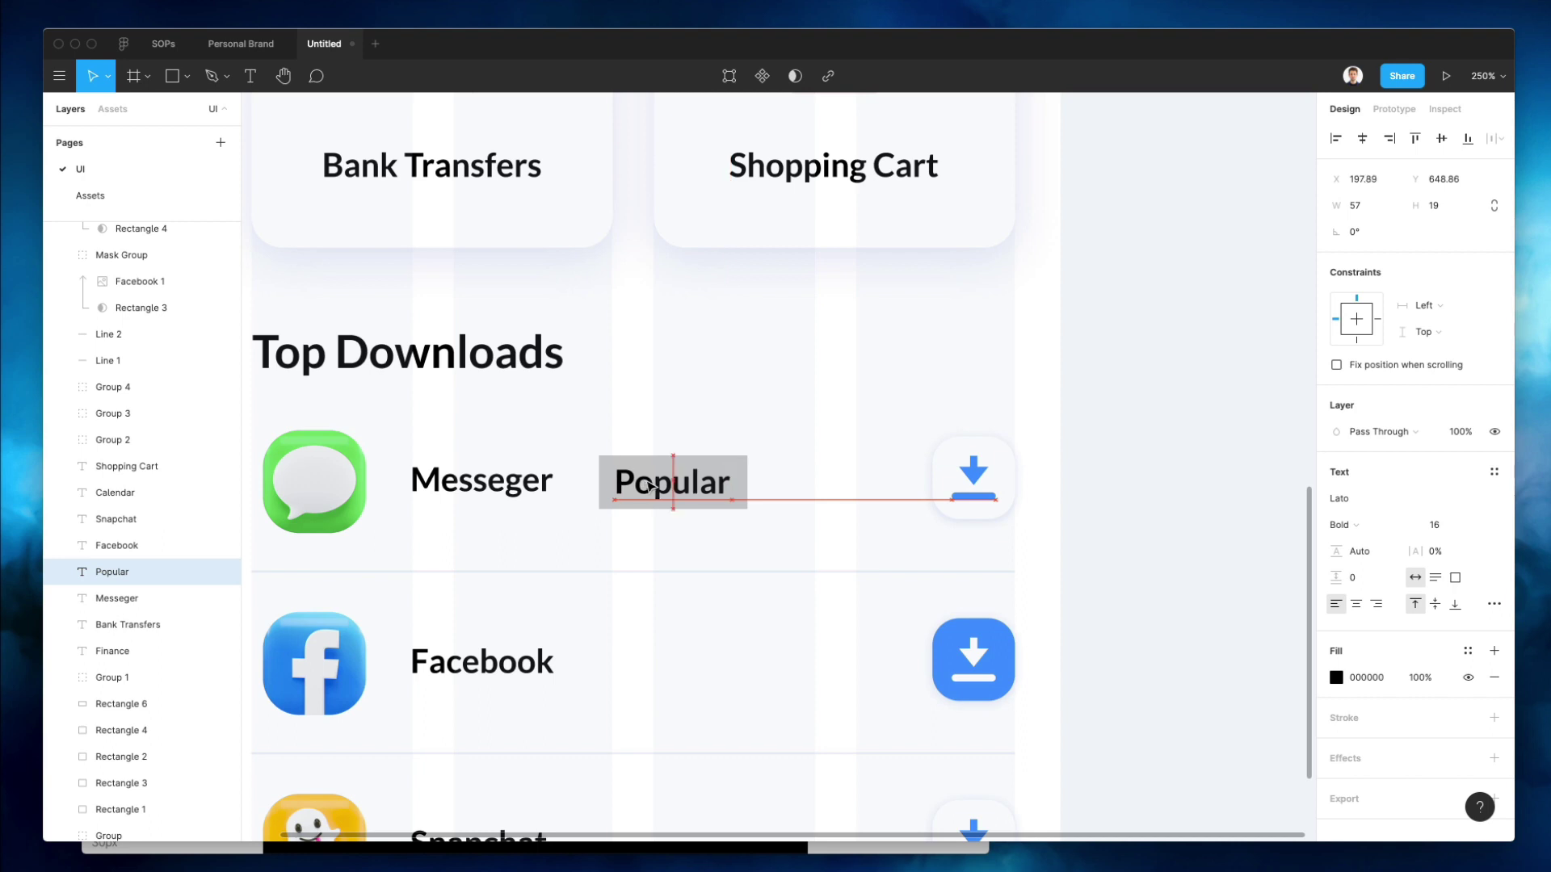
- Set the Popular text to 12-point and select it together with the grey pill
click(599, 459)
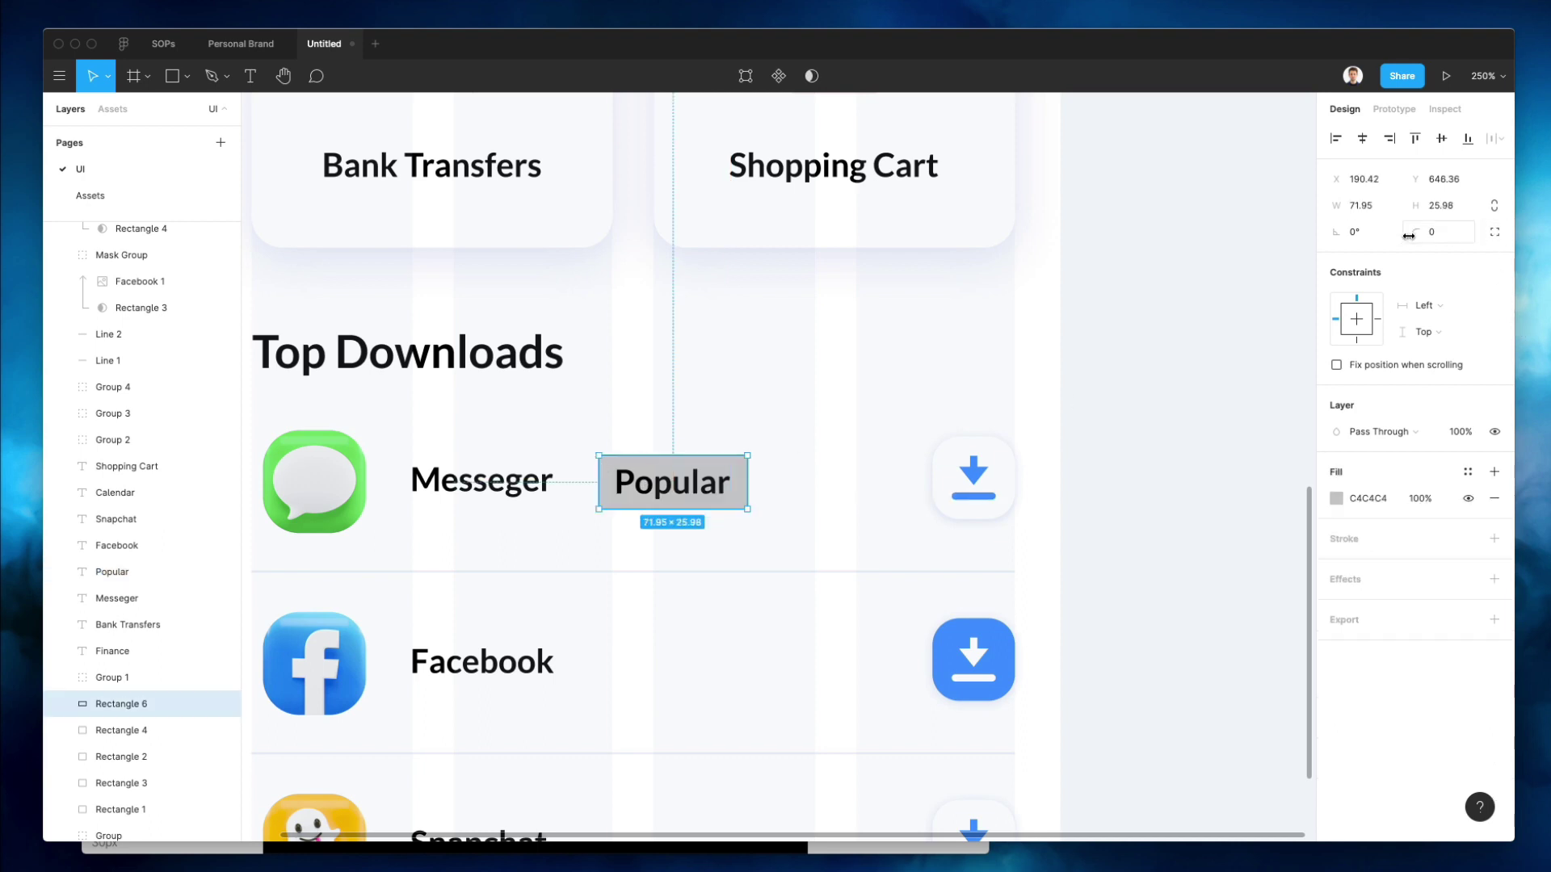
click(630, 468)
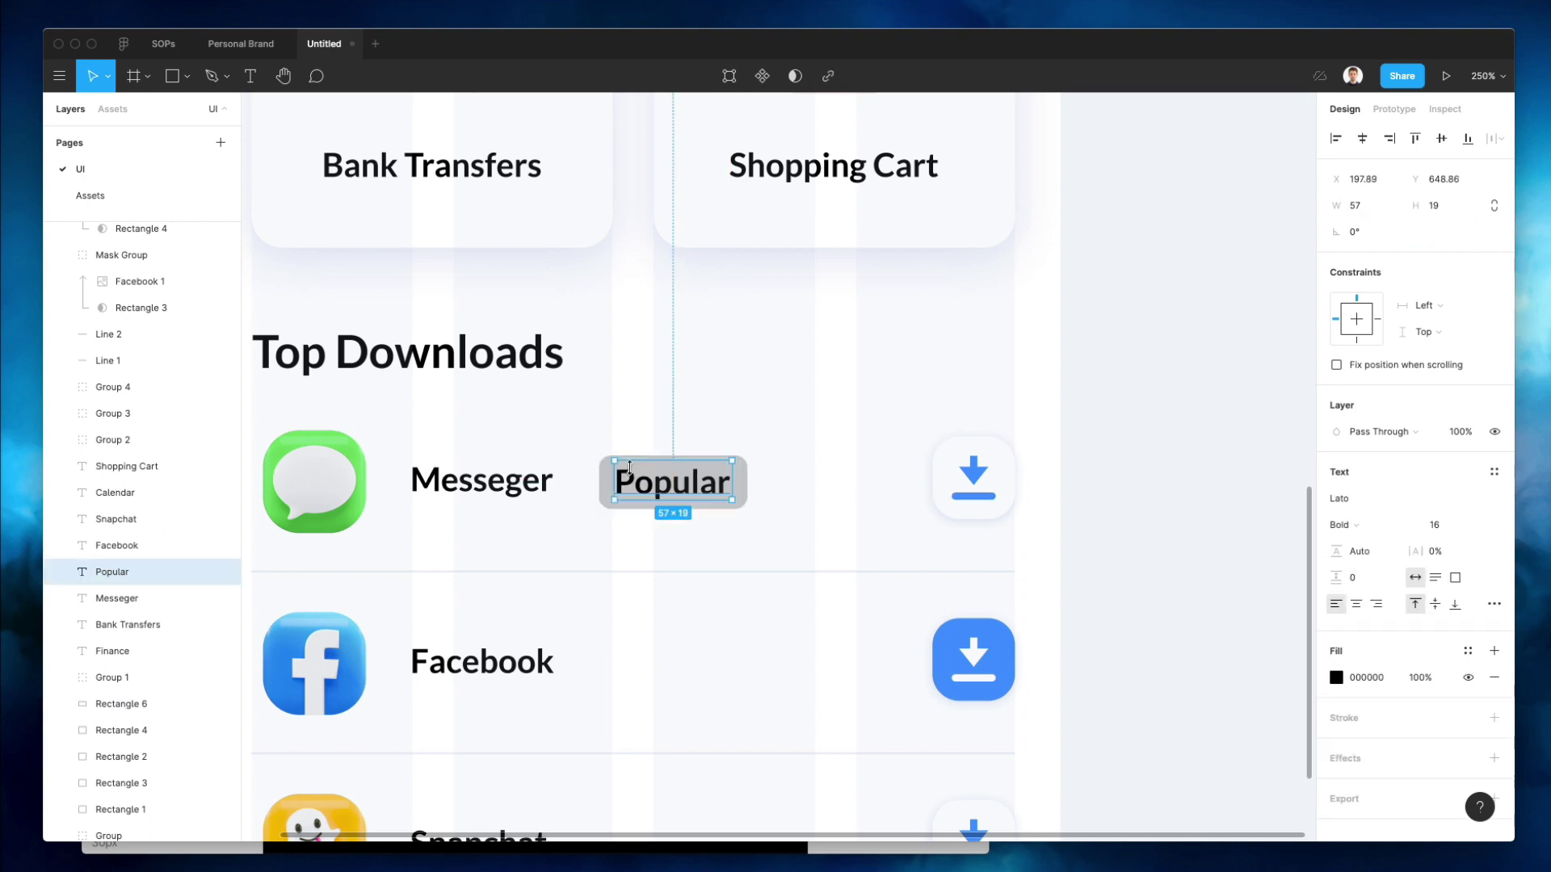
click(1434, 525)
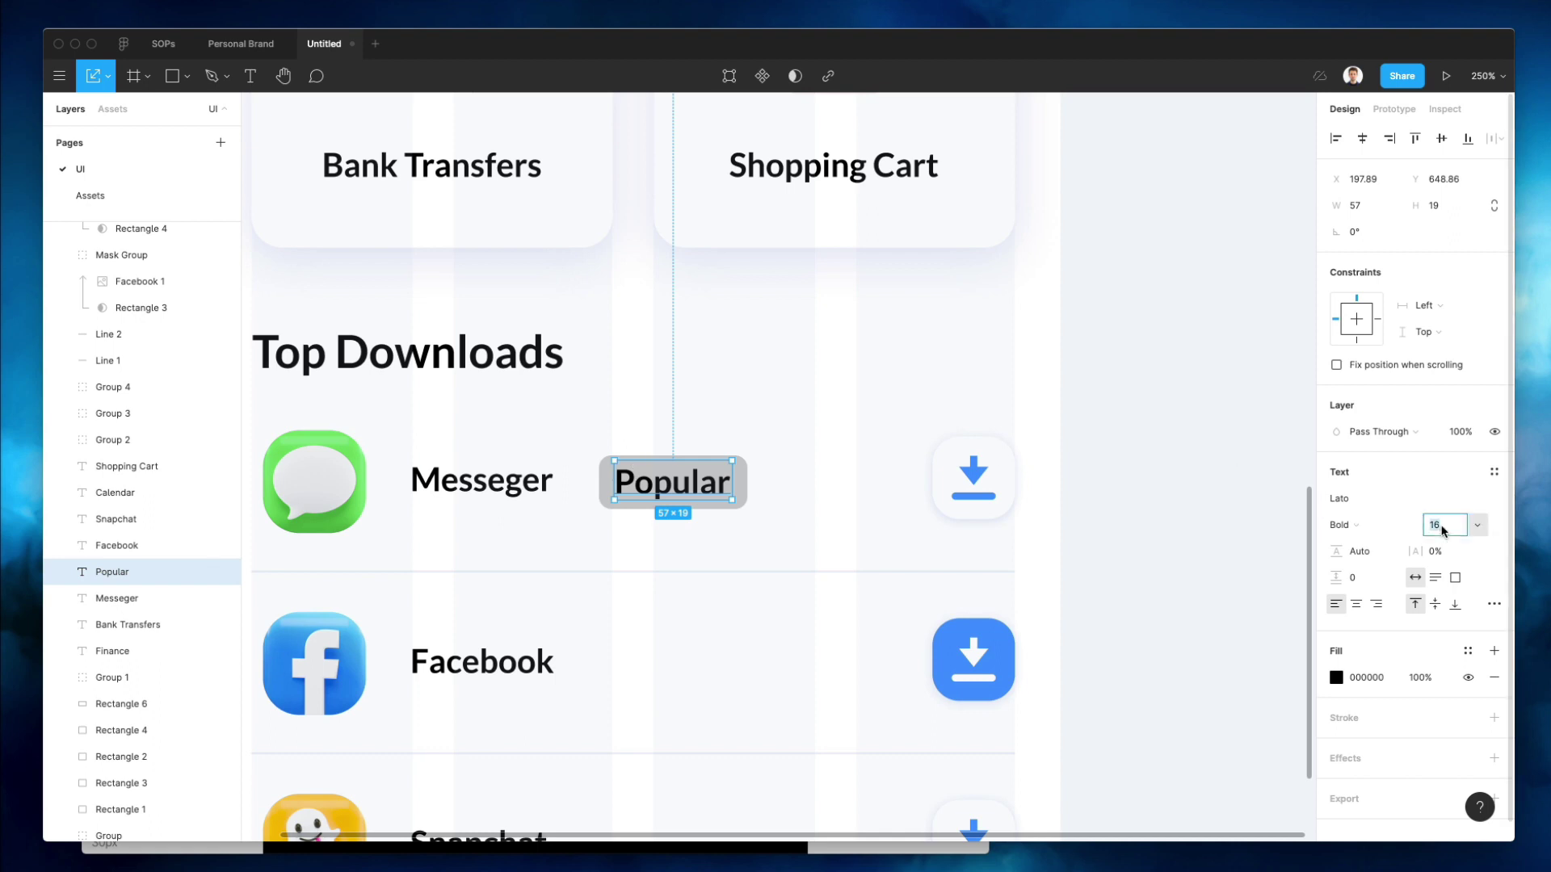
text(13)
key(Return)
text(12)
key(Return)
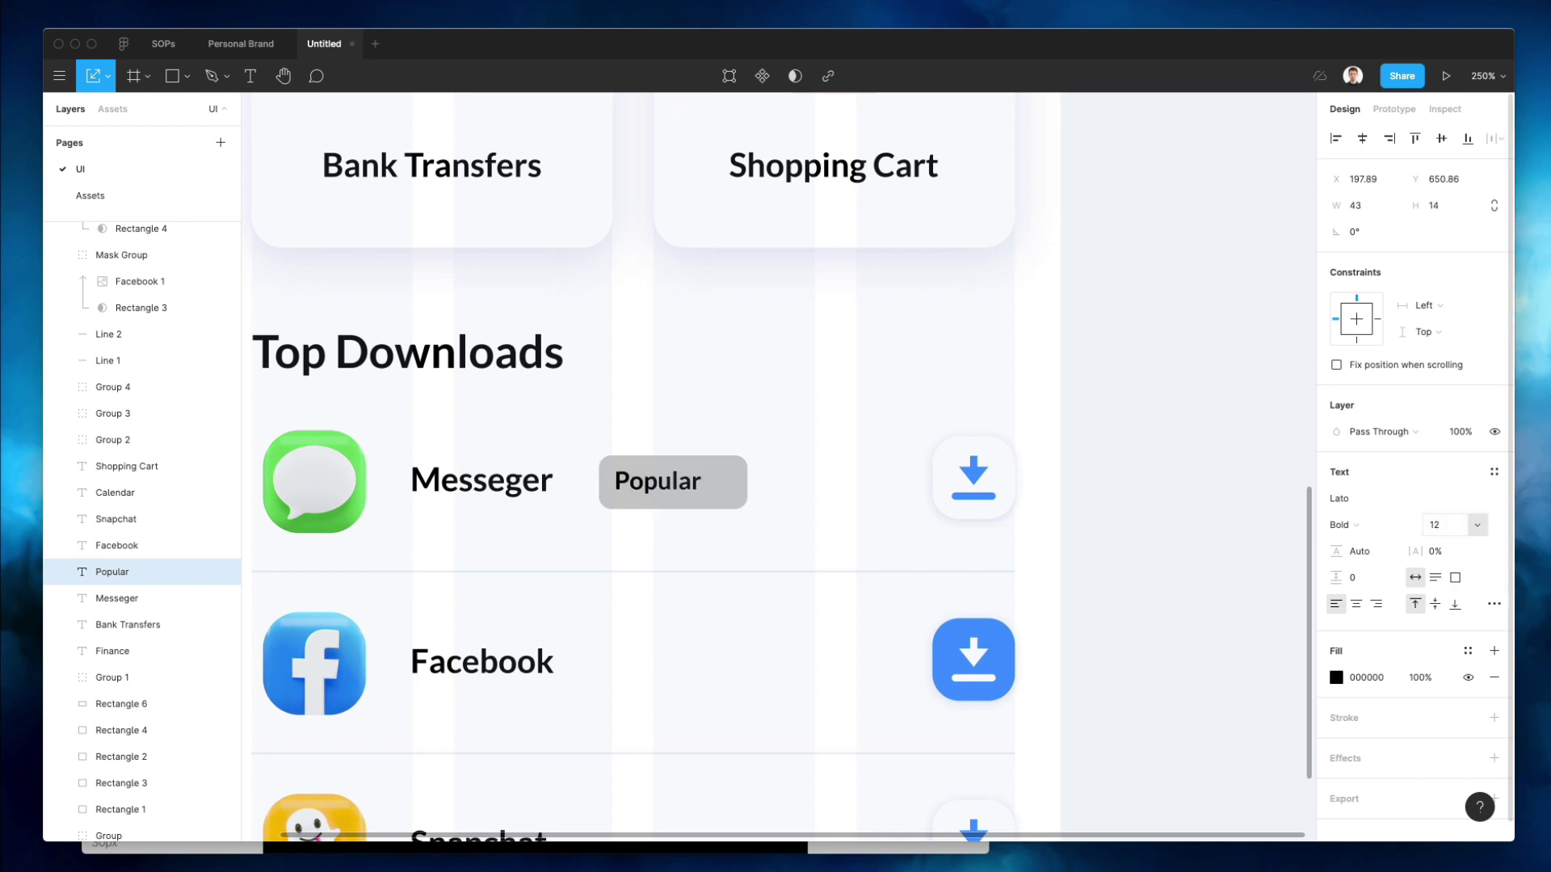
click(734, 481)
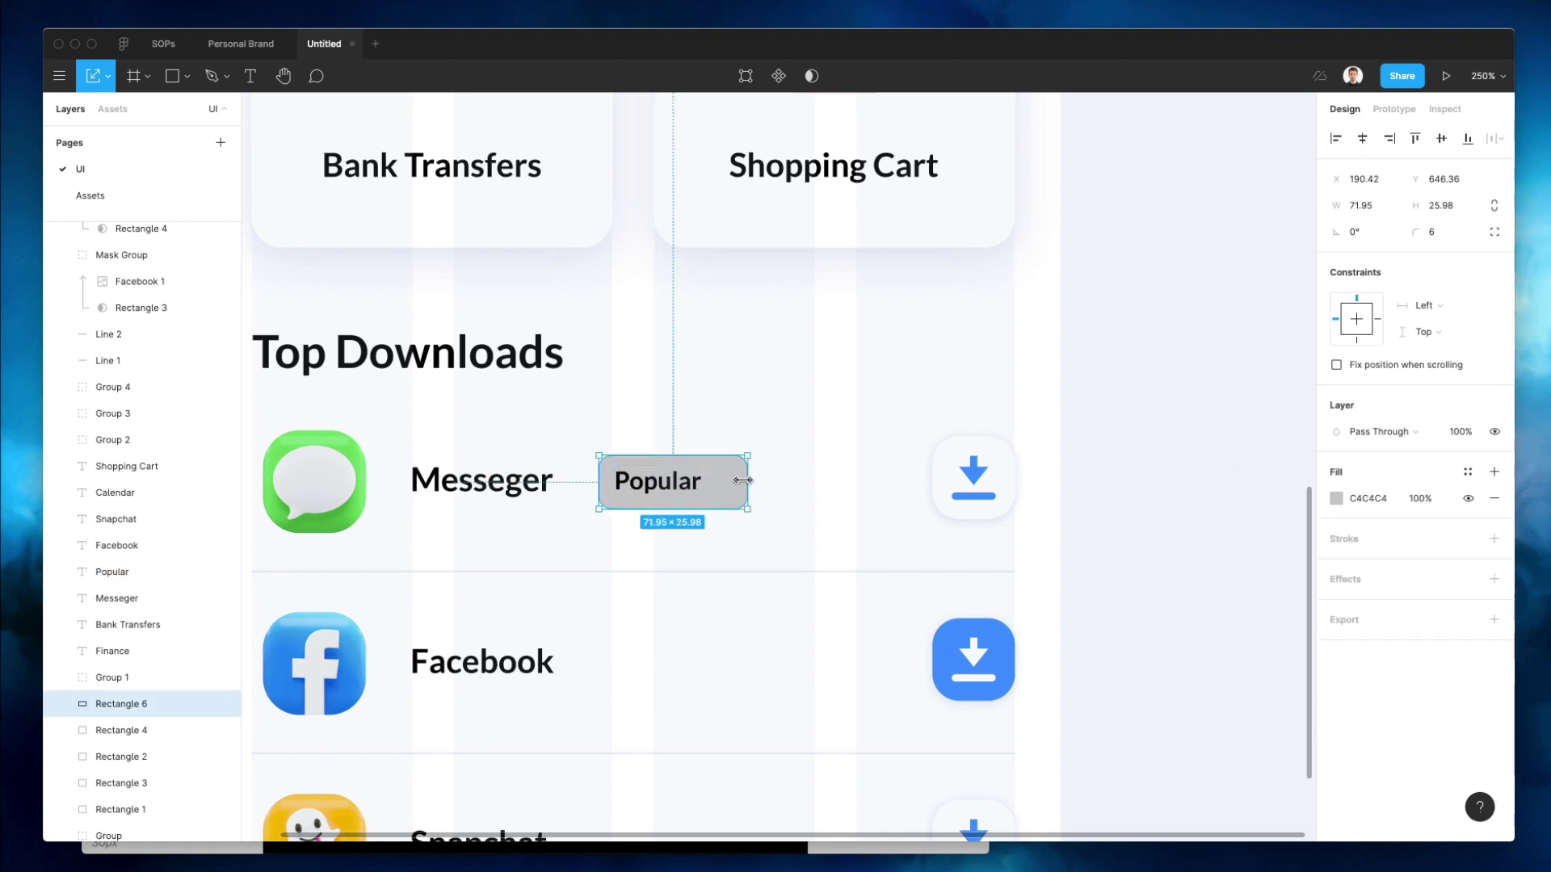
drag(783, 442, 616, 526)
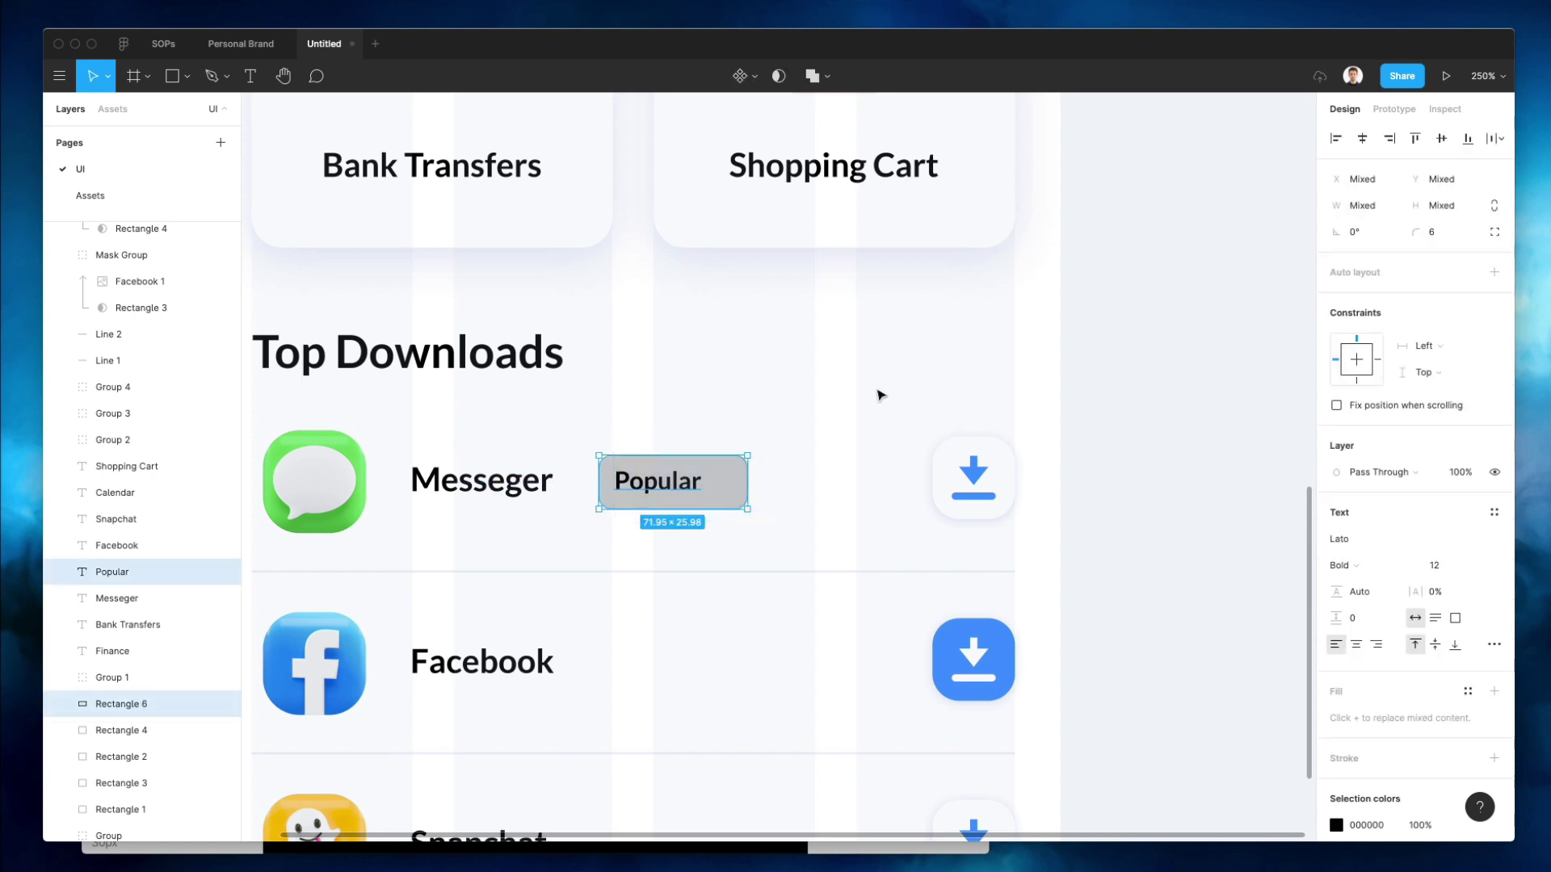
- Wrap the Popular text and pill in an auto-layout frame with padding 10
click(1494, 272)
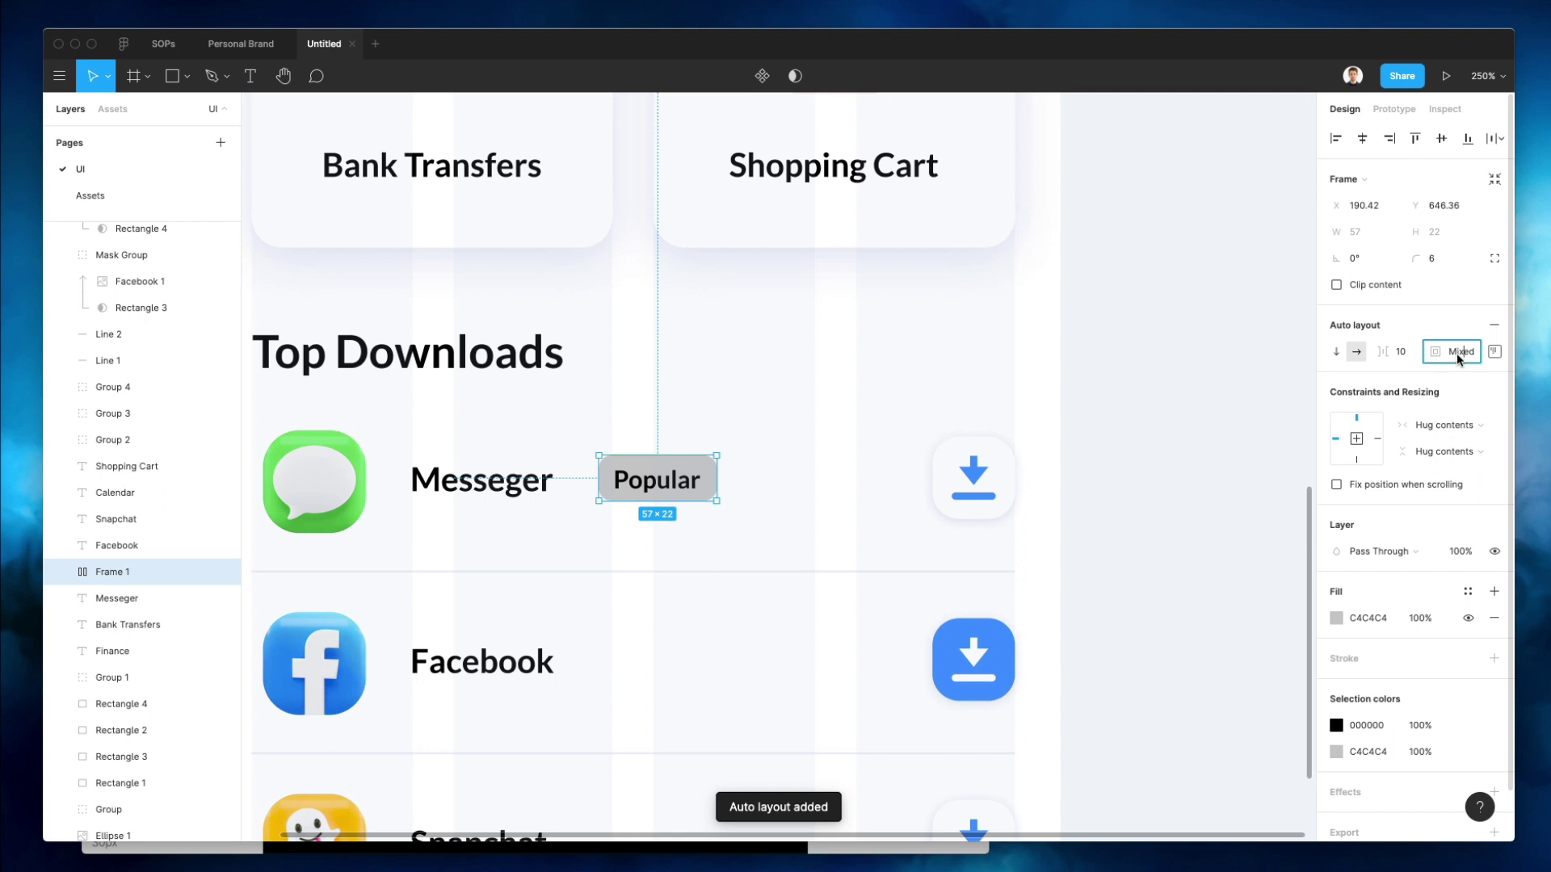
text(5)
key(Return)
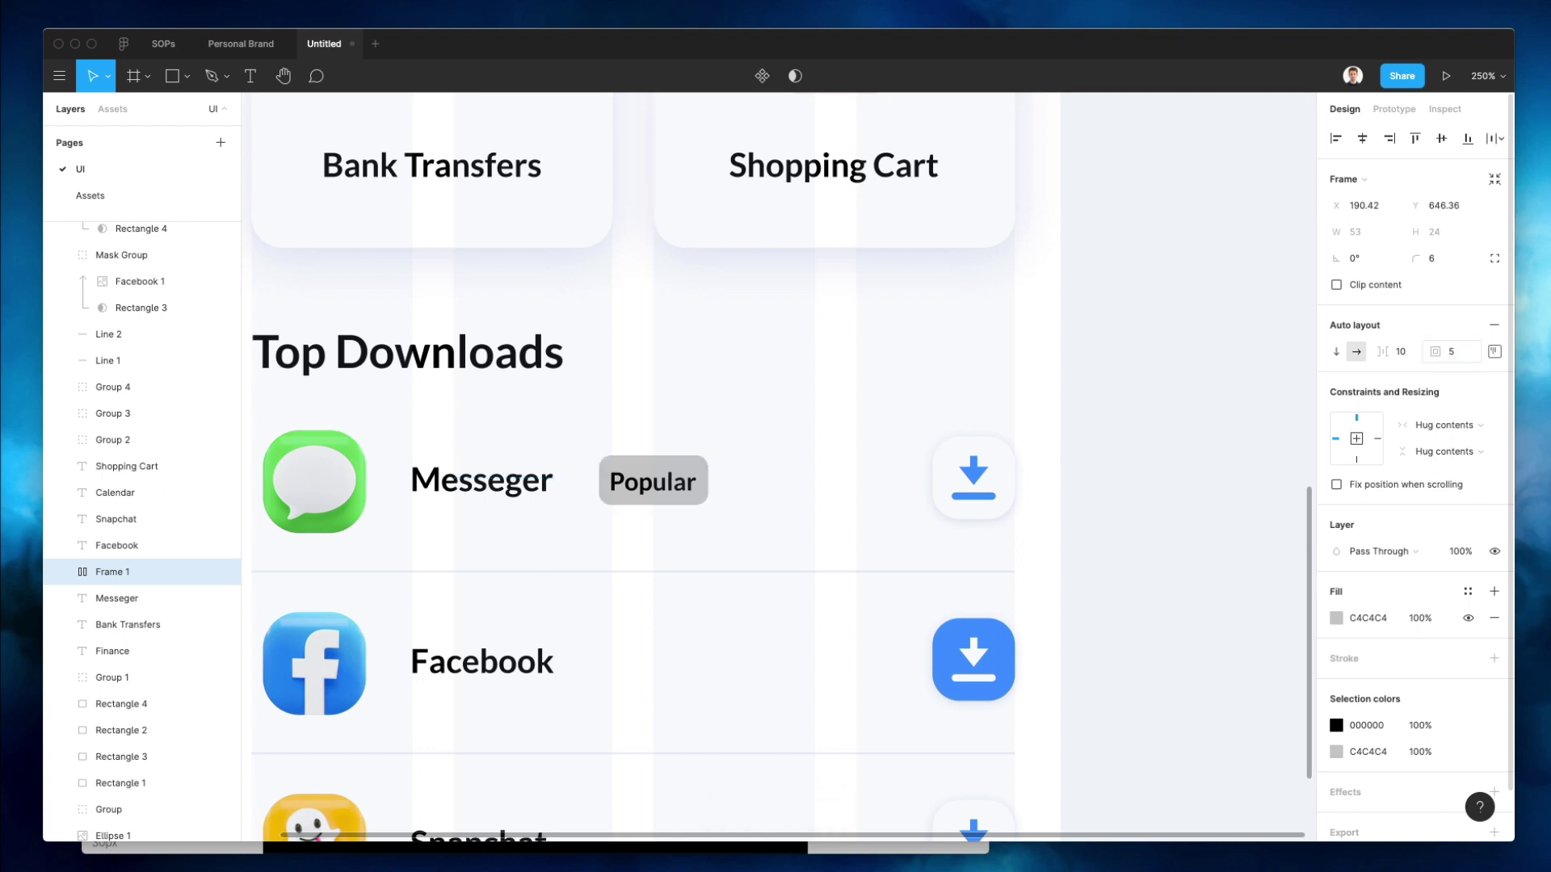
click(1433, 353)
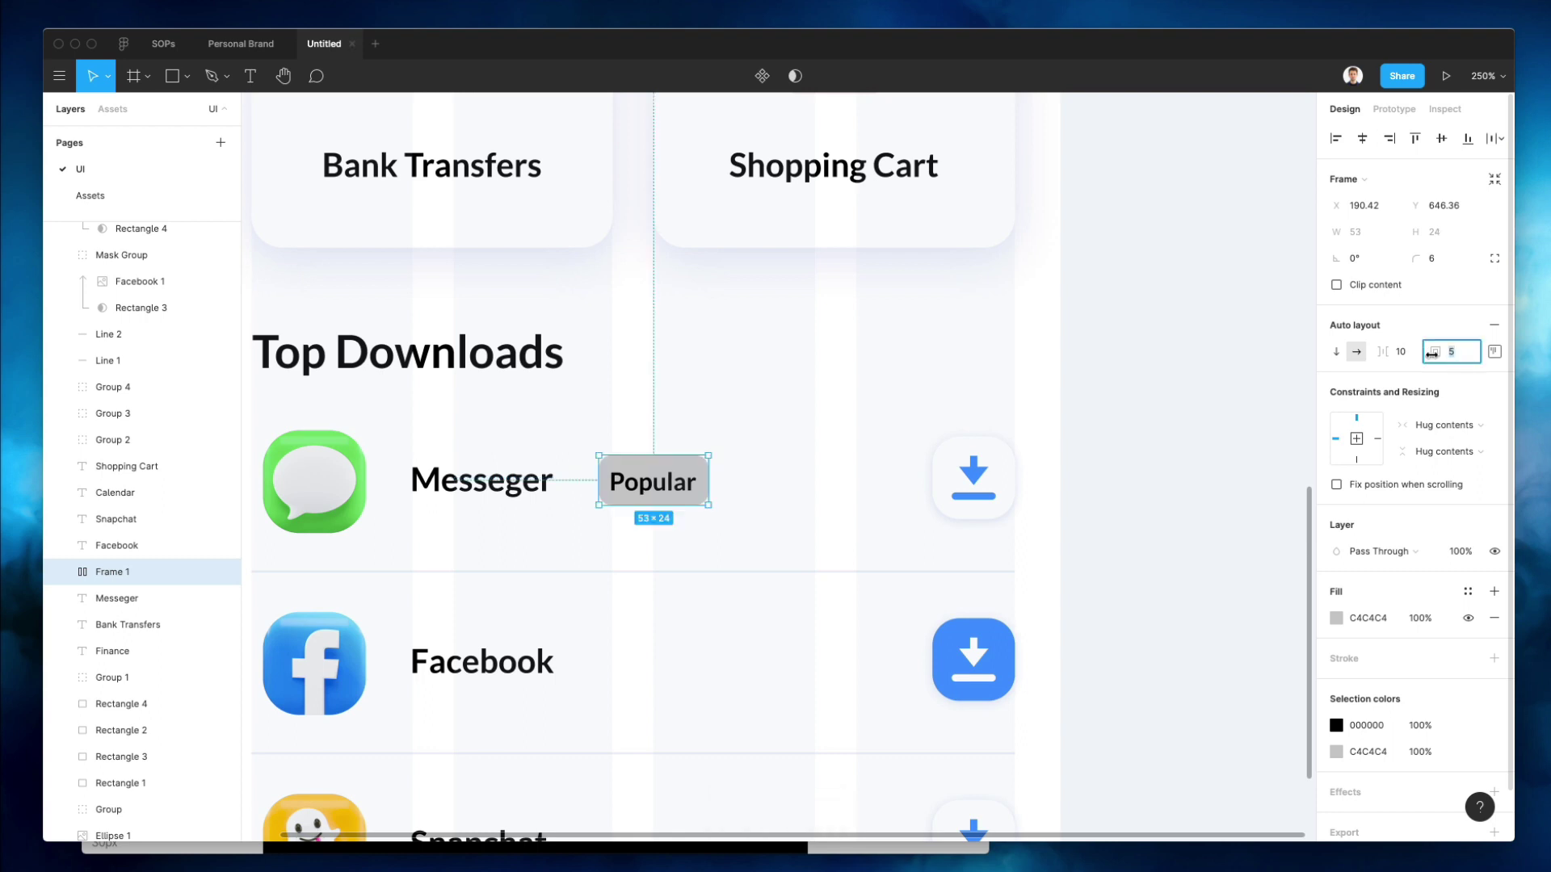
text(10)
key(Return)
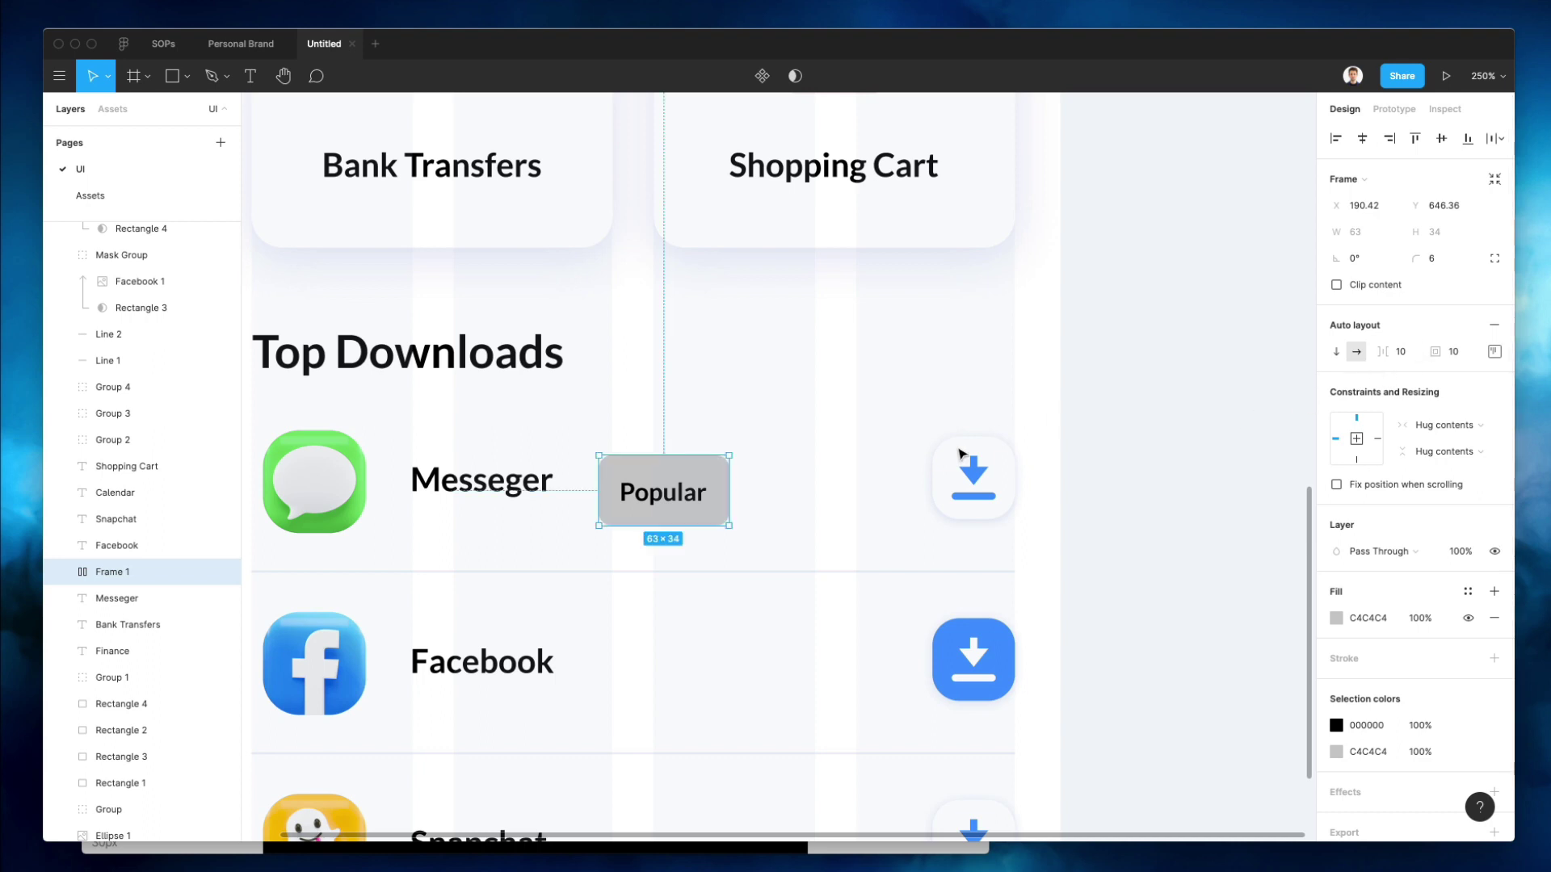
- Raise the Popular text box height to 16
double_click(661, 503)
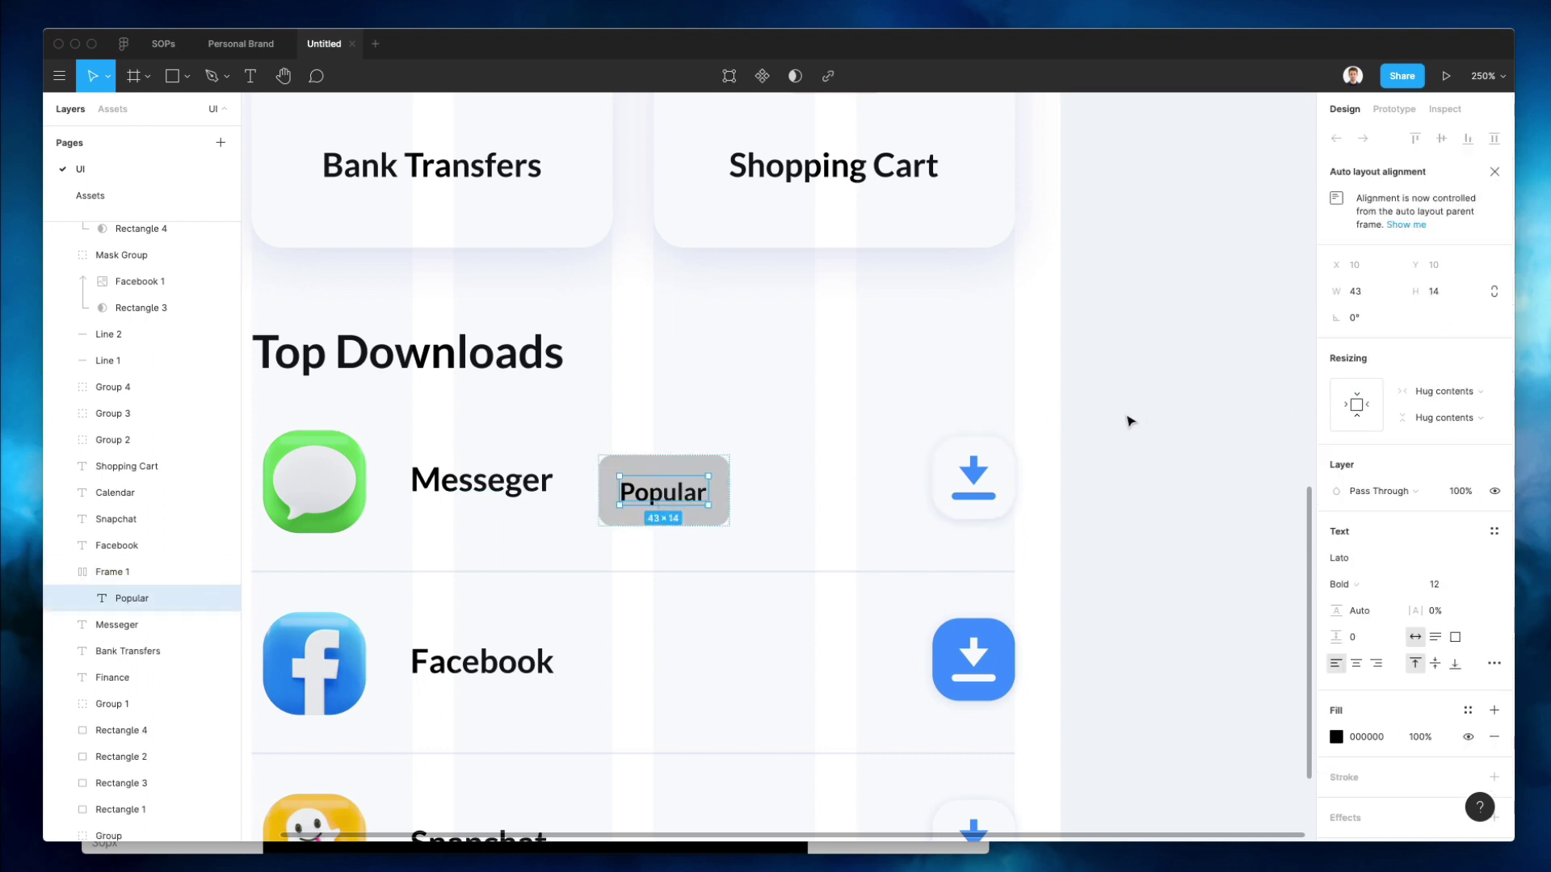
click(1438, 292)
key(Up)
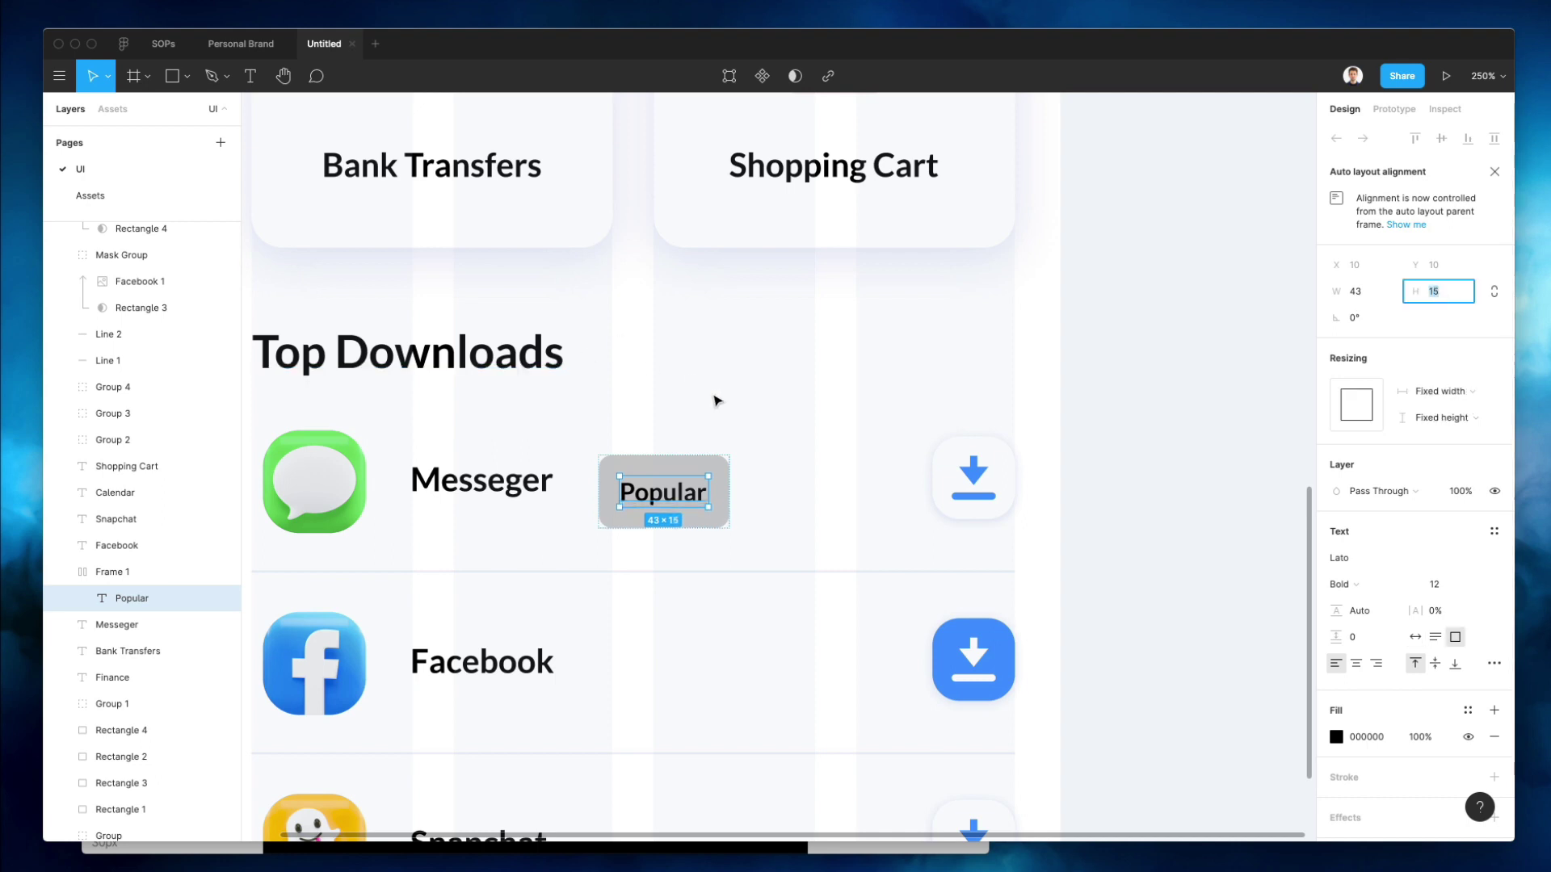
key(Up)
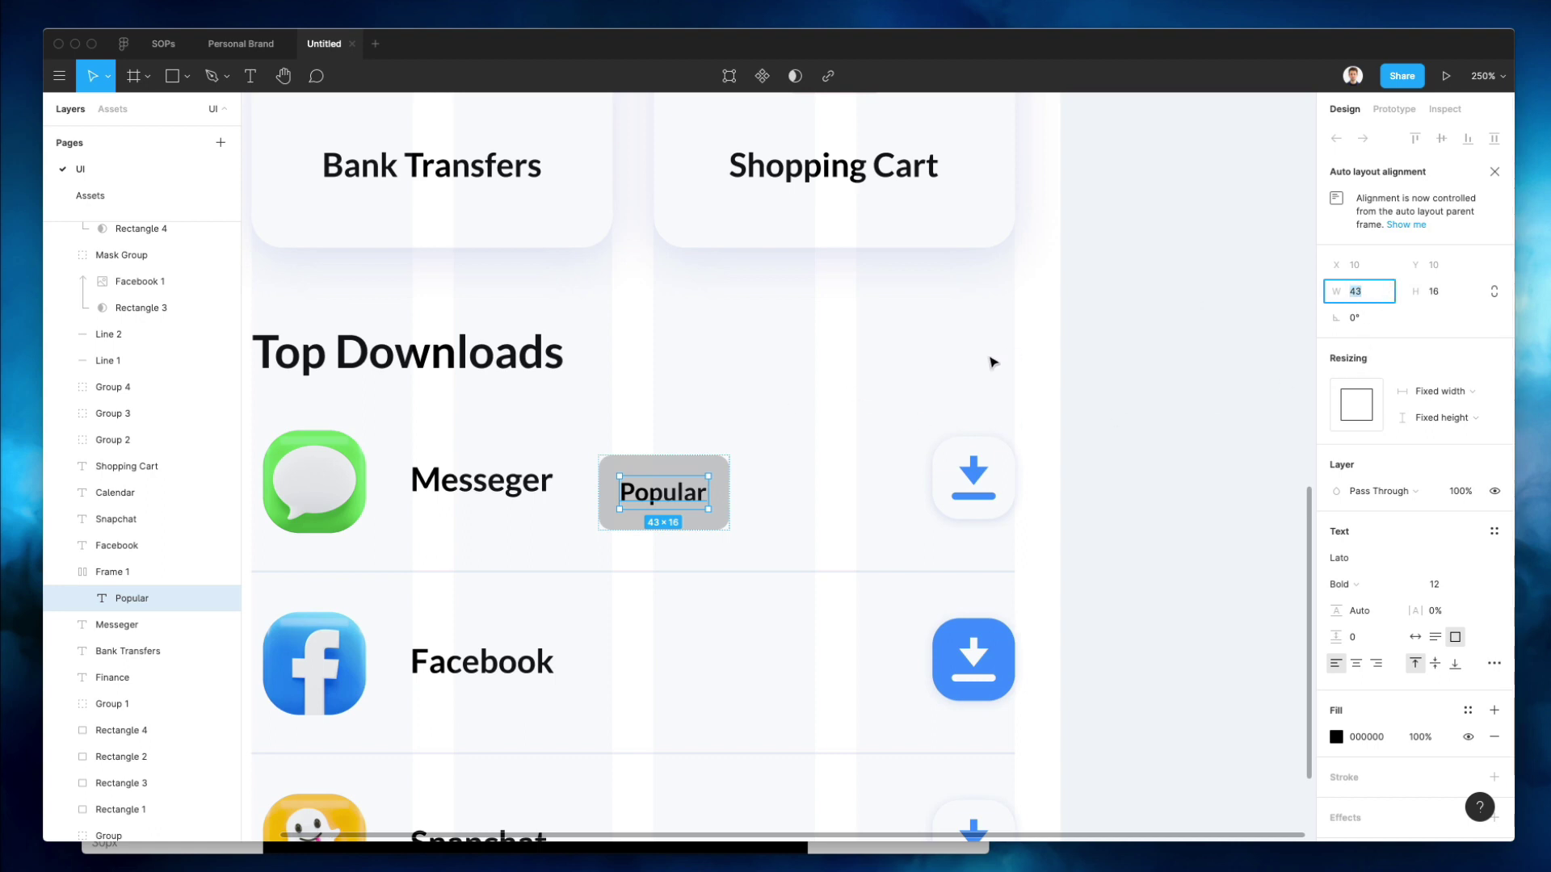
click(696, 450)
- Reduce the badge's auto-layout padding to 4 so it measures 51×24
click(693, 461)
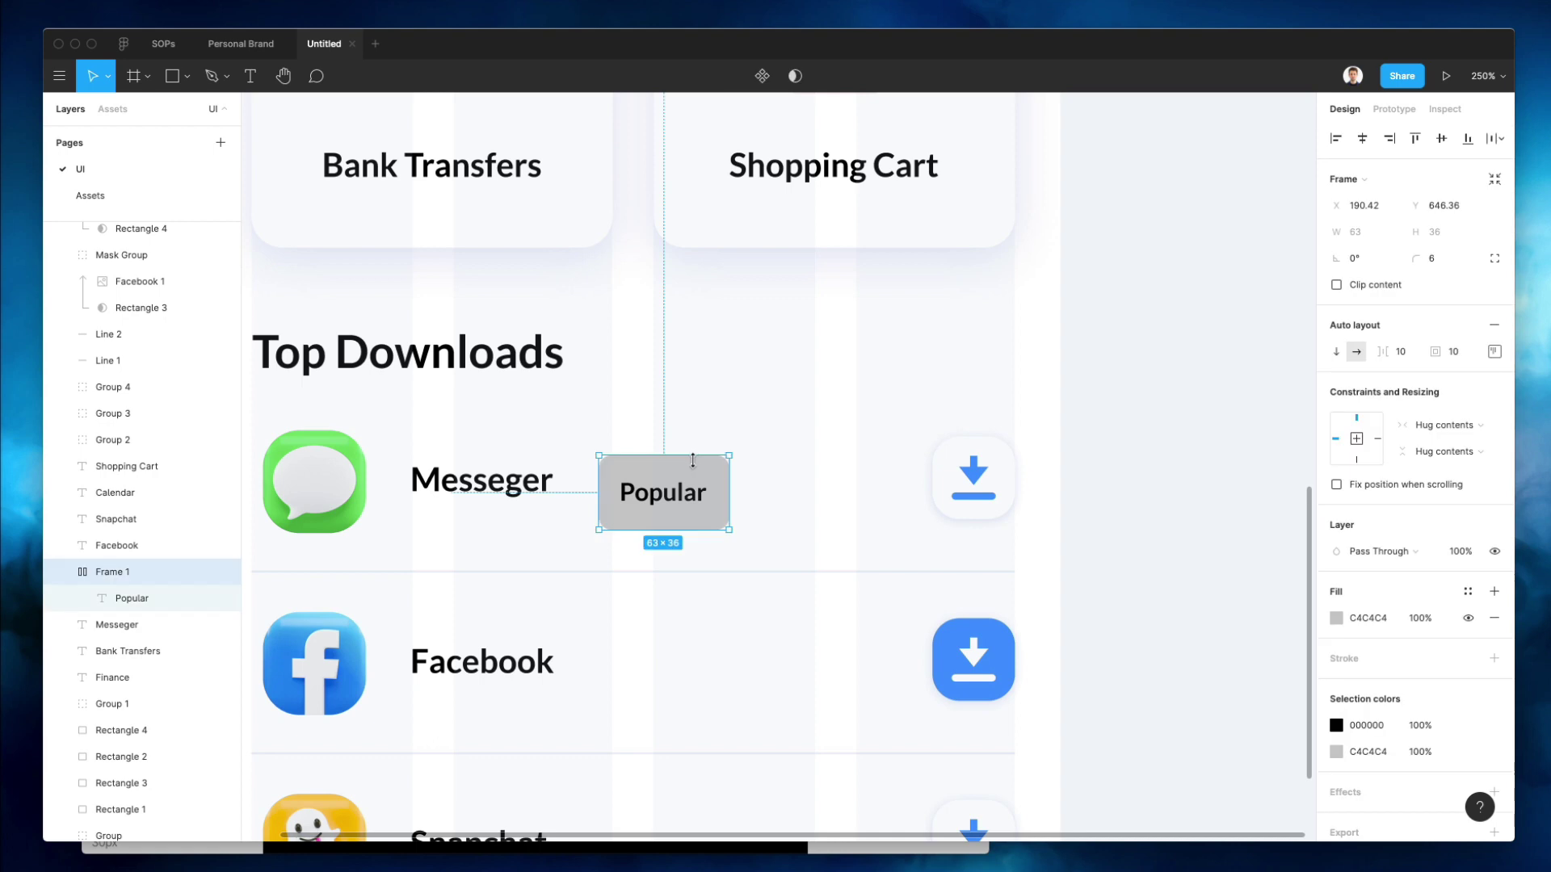
click(1451, 352)
text(8)
key(Return)
key(Down)
key(Down)
key(Down)
key(Down)
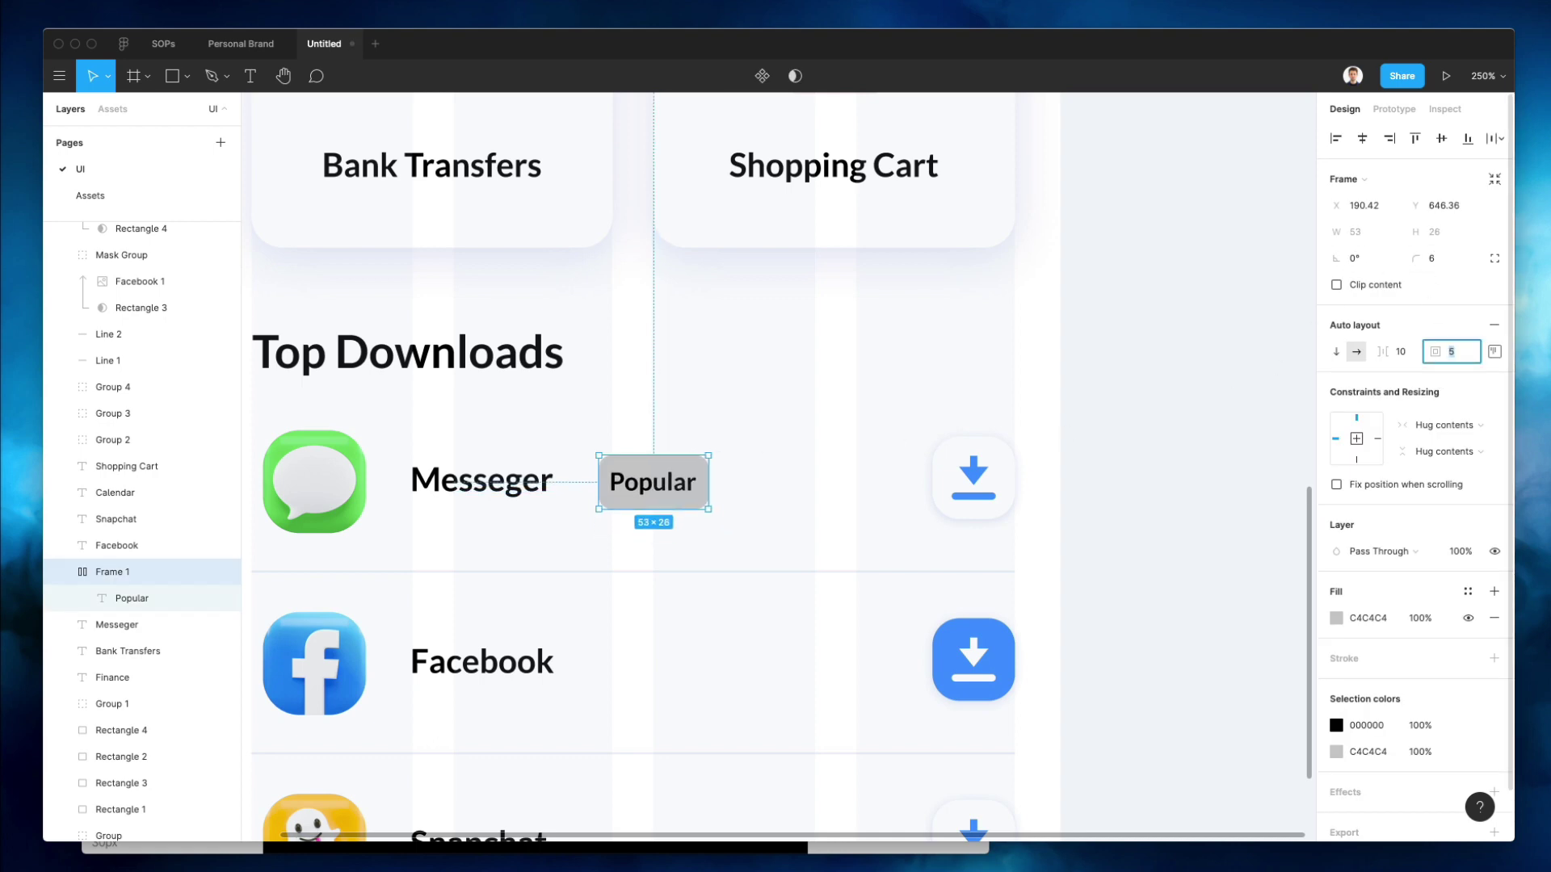
click(706, 477)
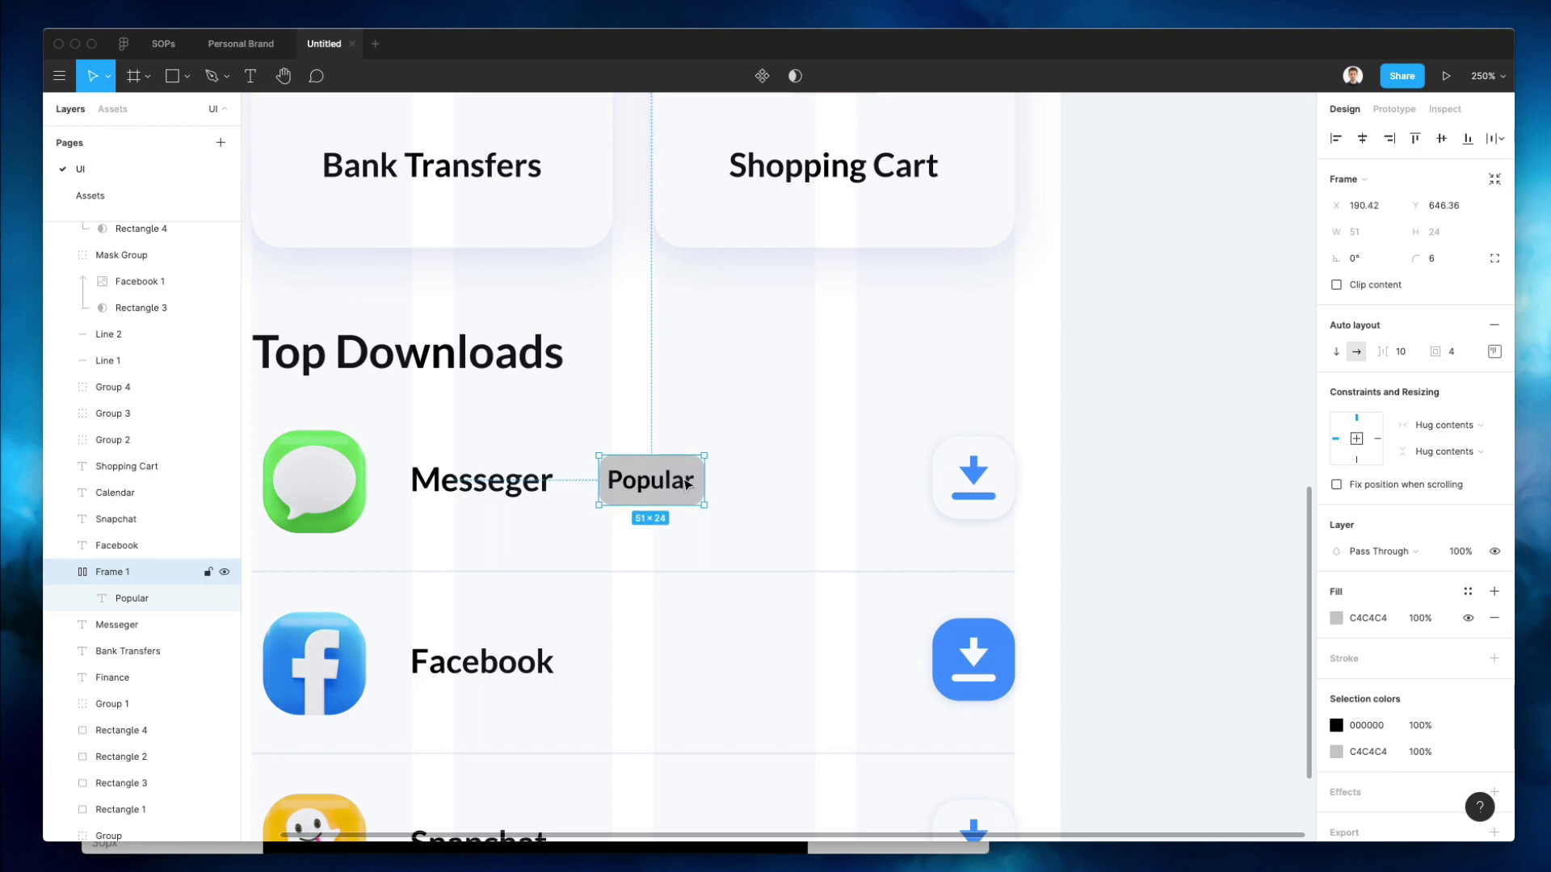
double_click(682, 479)
double_click(683, 479)
key(Right)
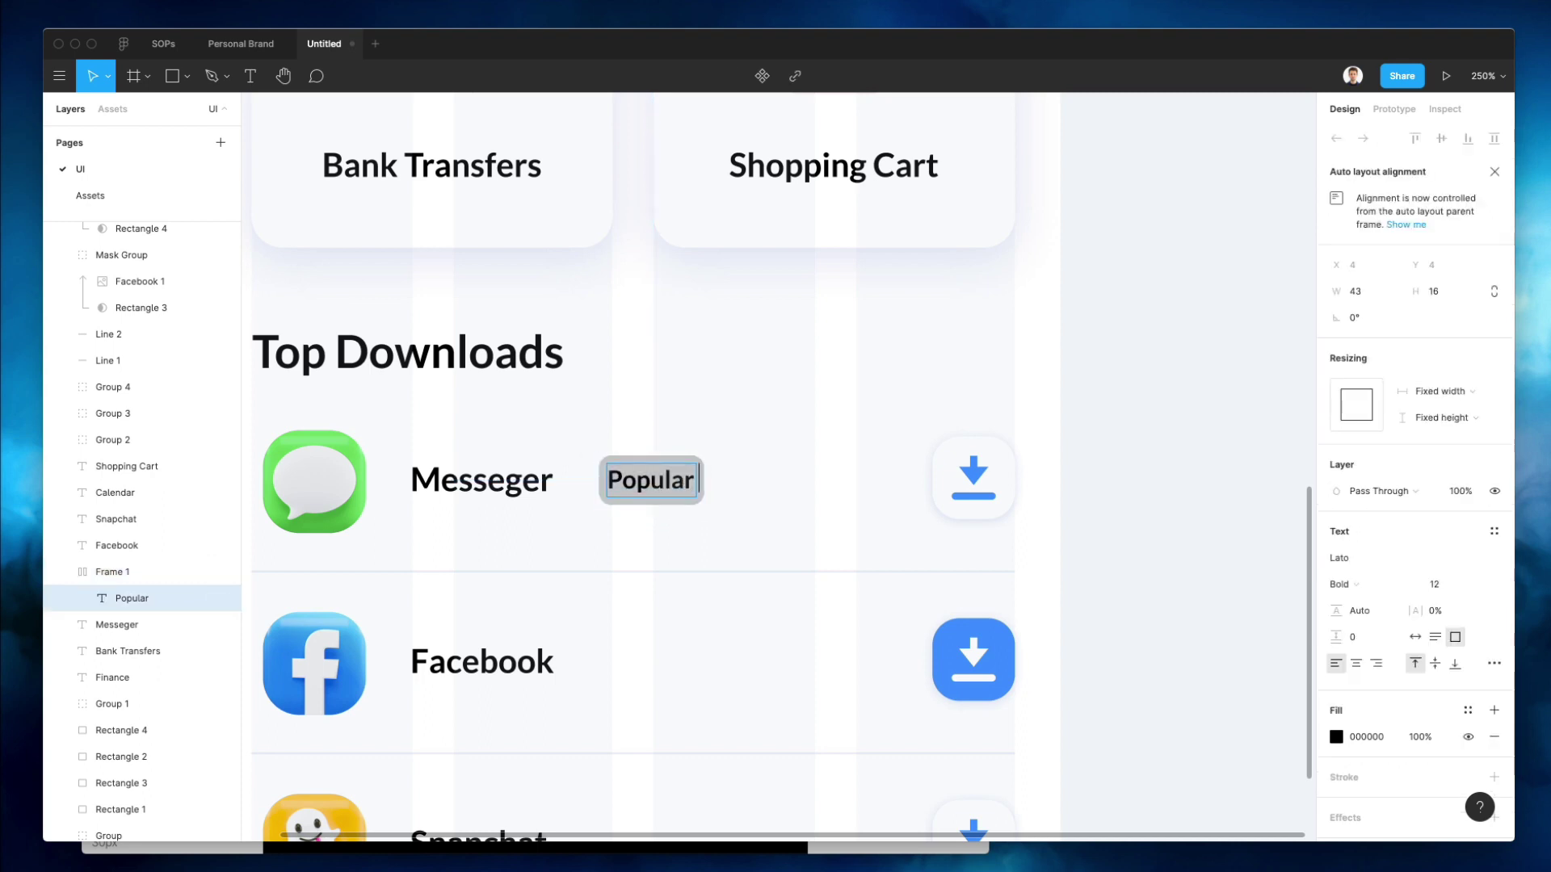
key(Escape)
key(Escape)
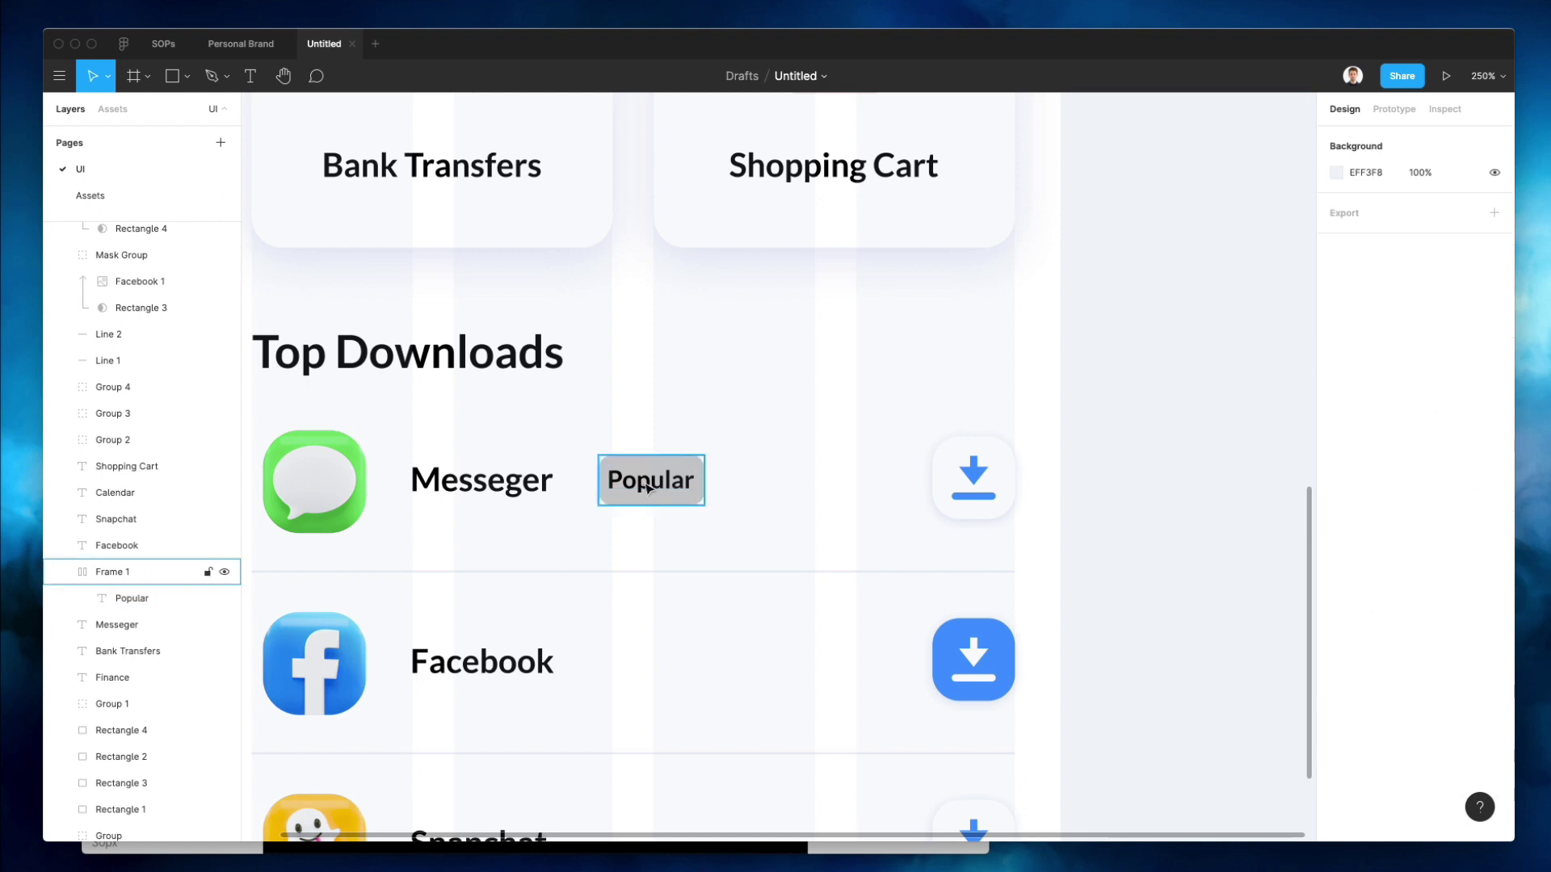
- Sample the download button's blue onto the badge, undoing trial text colour and opacity changes
double_click(643, 483)
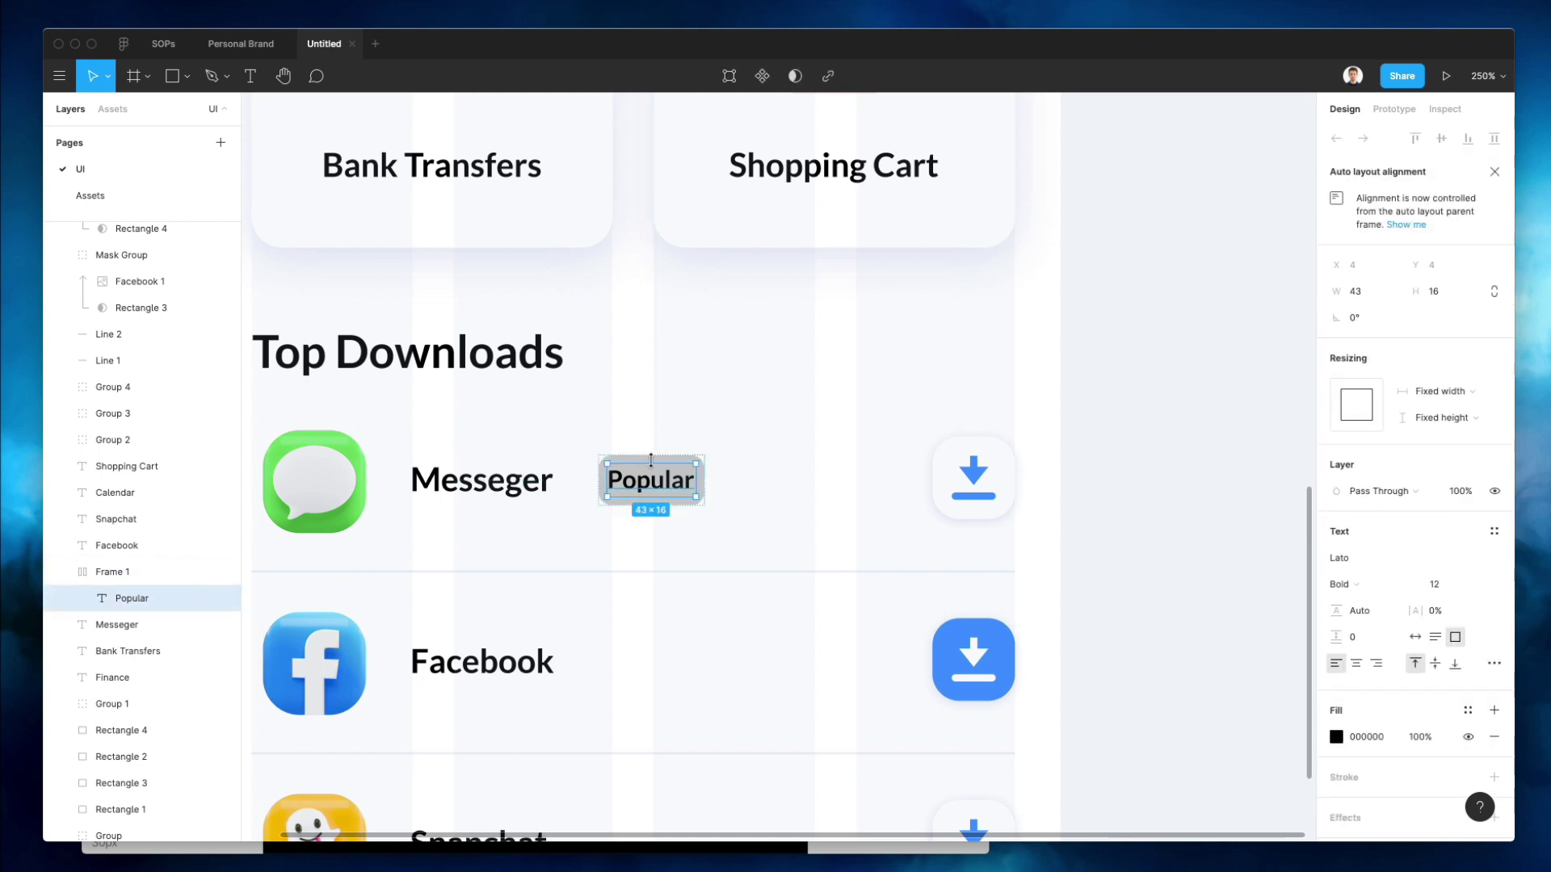
click(651, 459)
key(i)
click(951, 633)
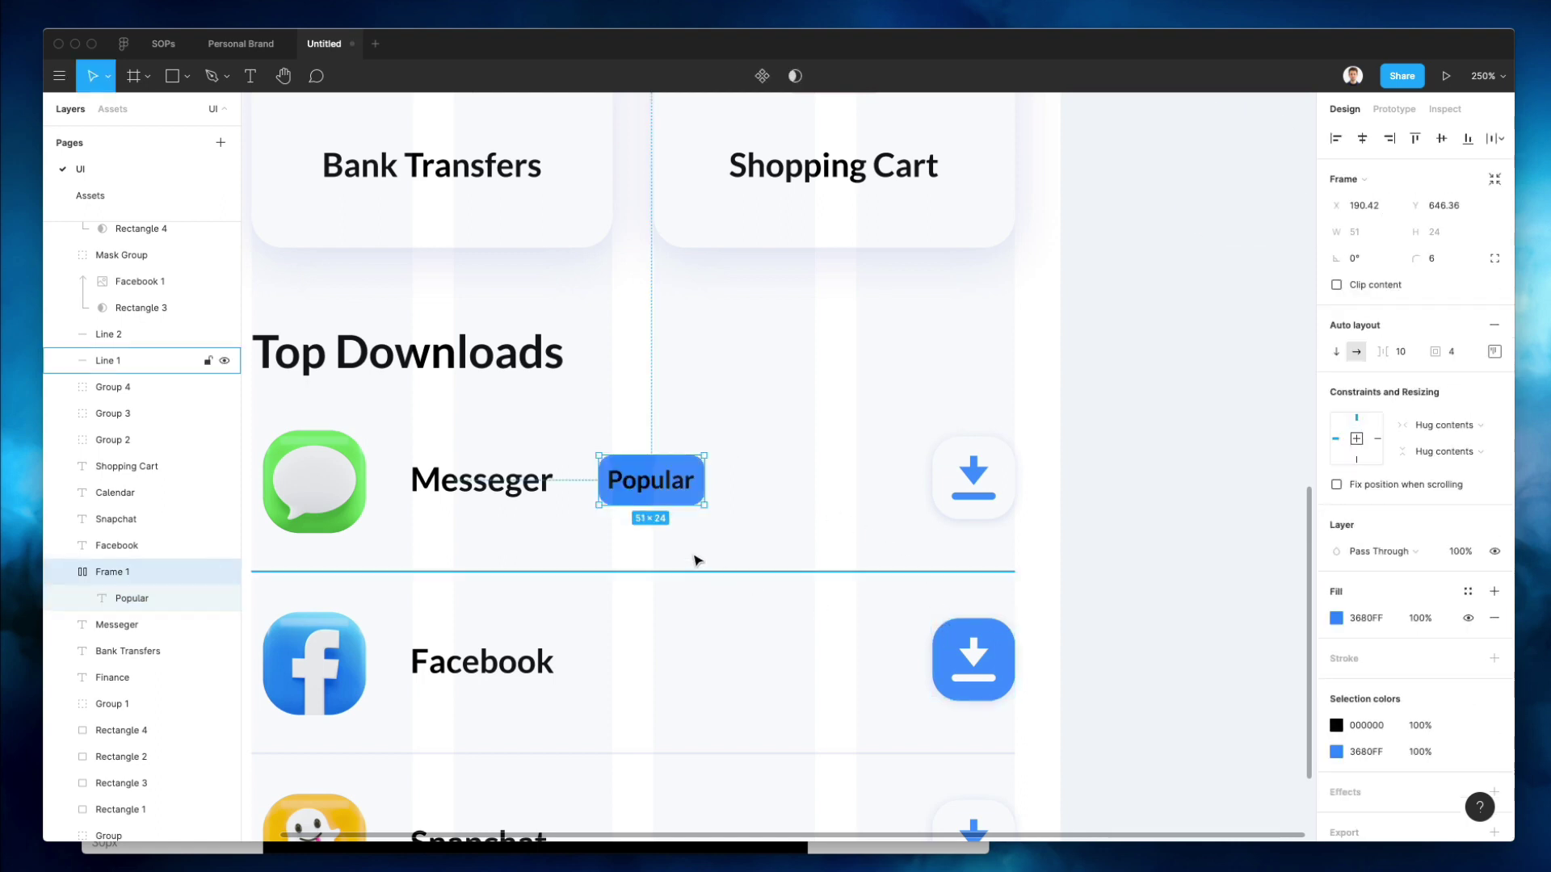
click(647, 484)
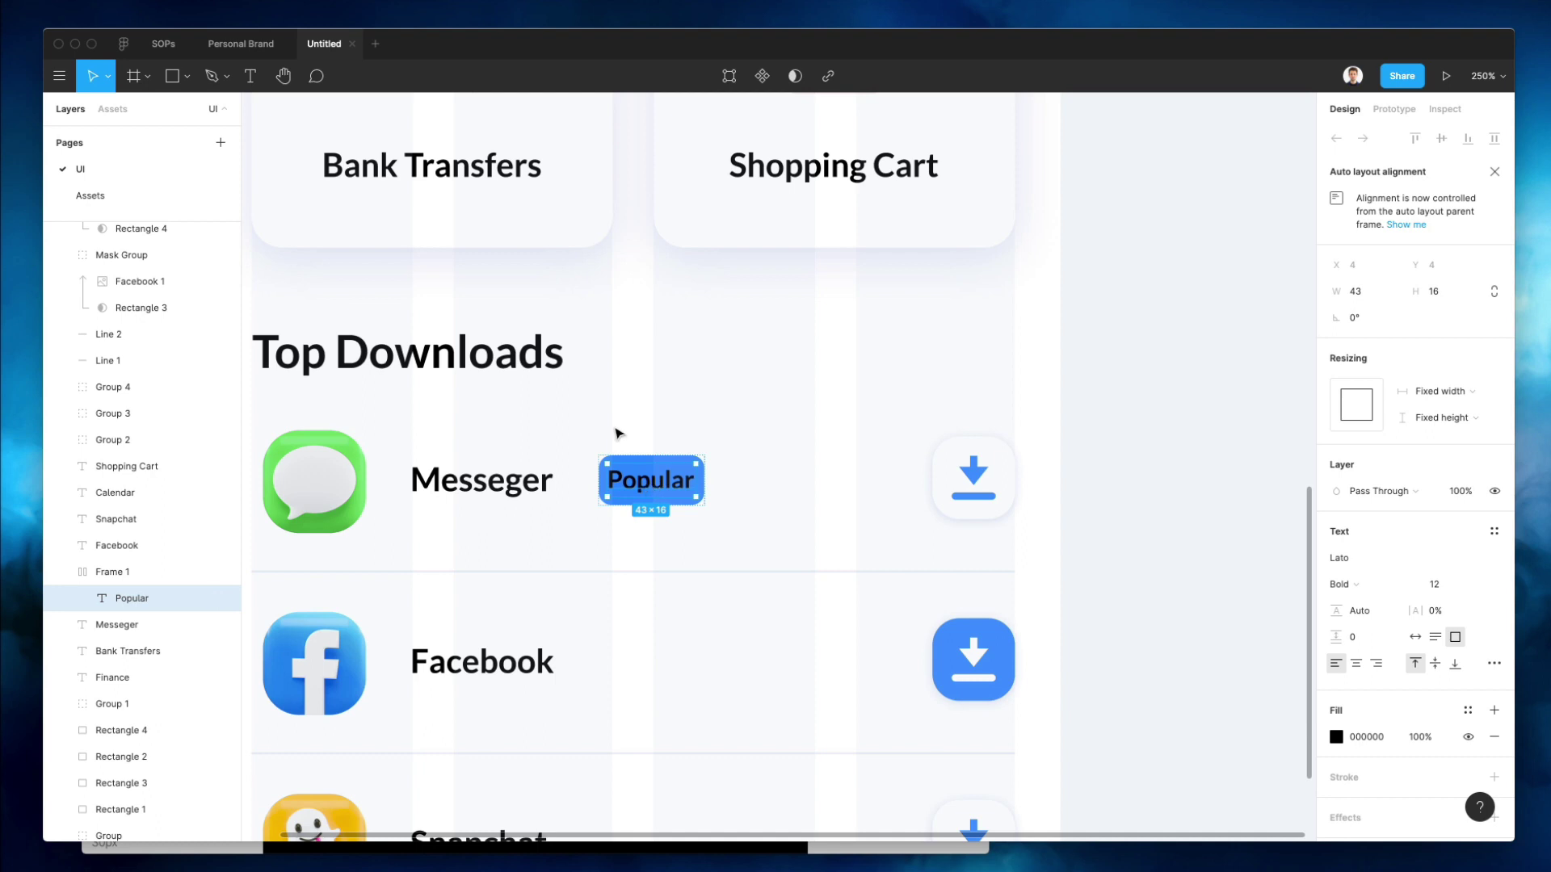
key(i)
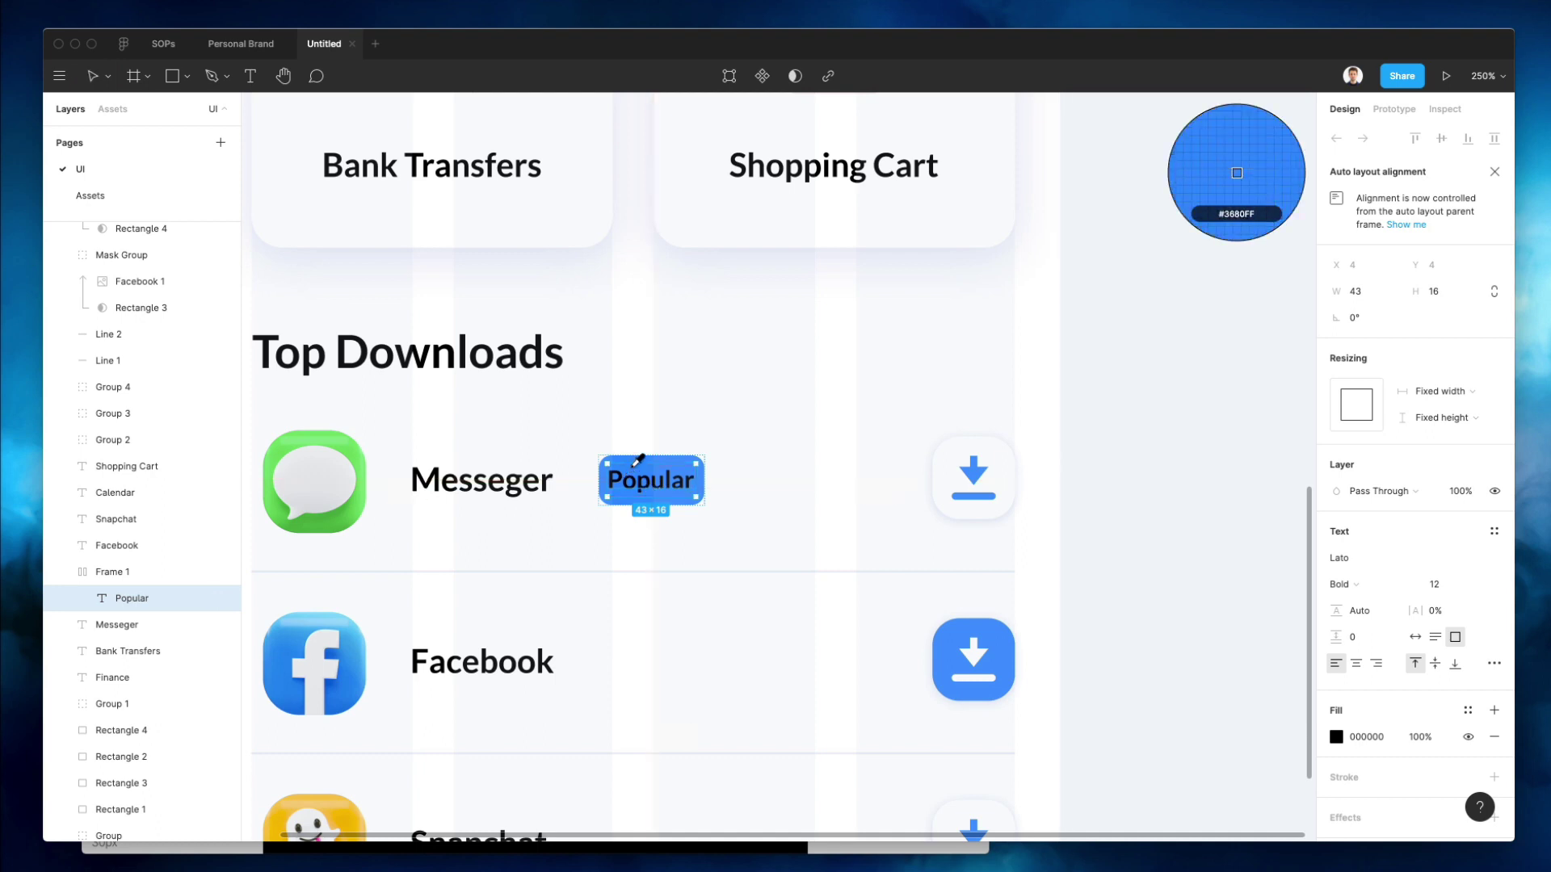
click(634, 466)
key(Escape)
click(633, 458)
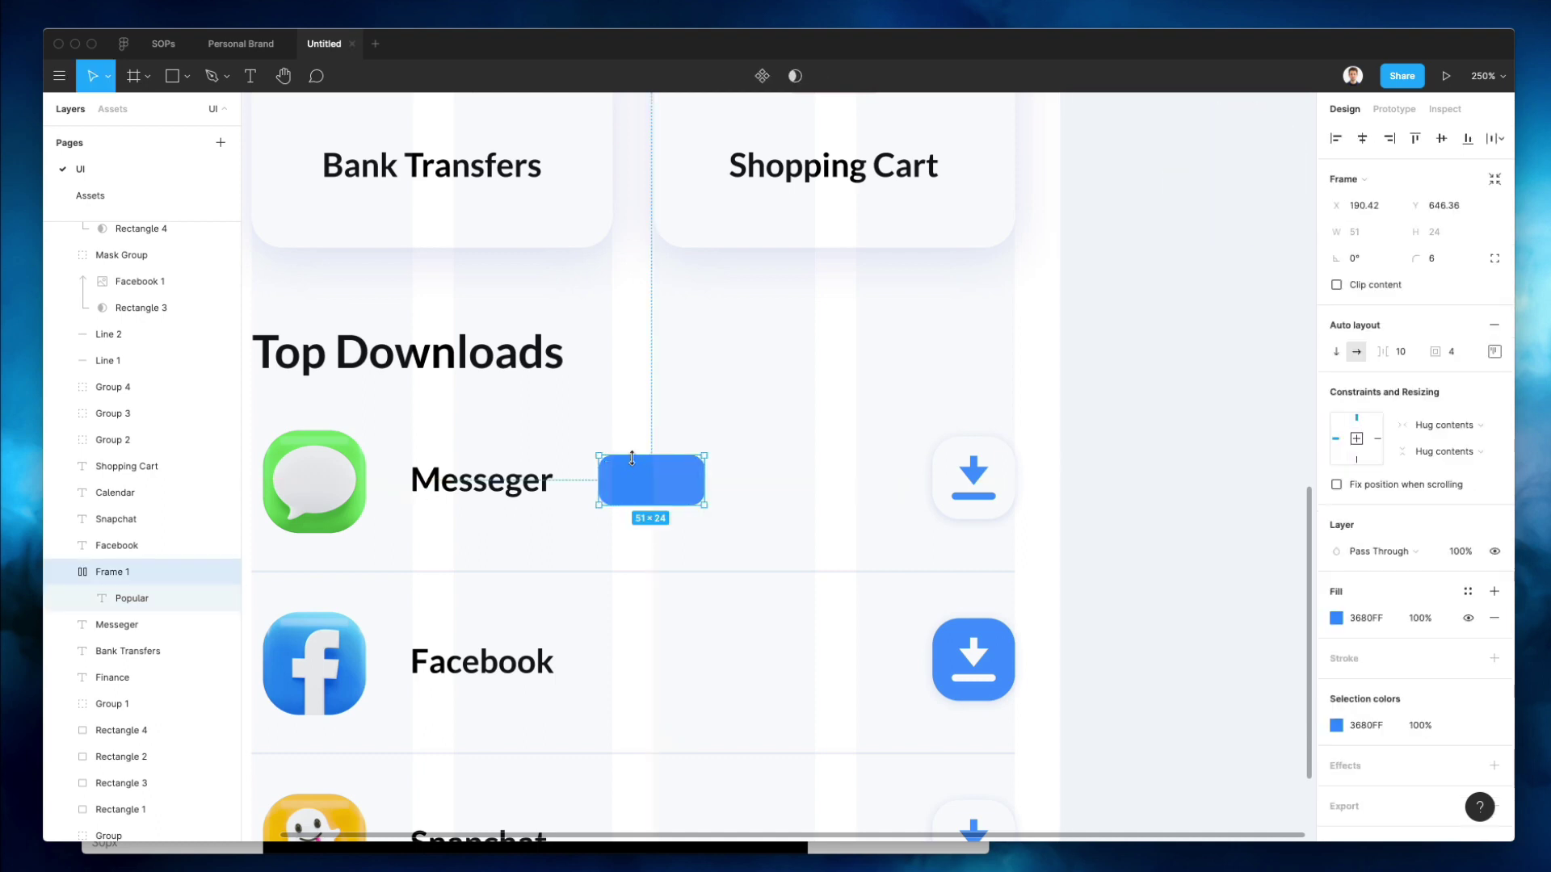
key(1)
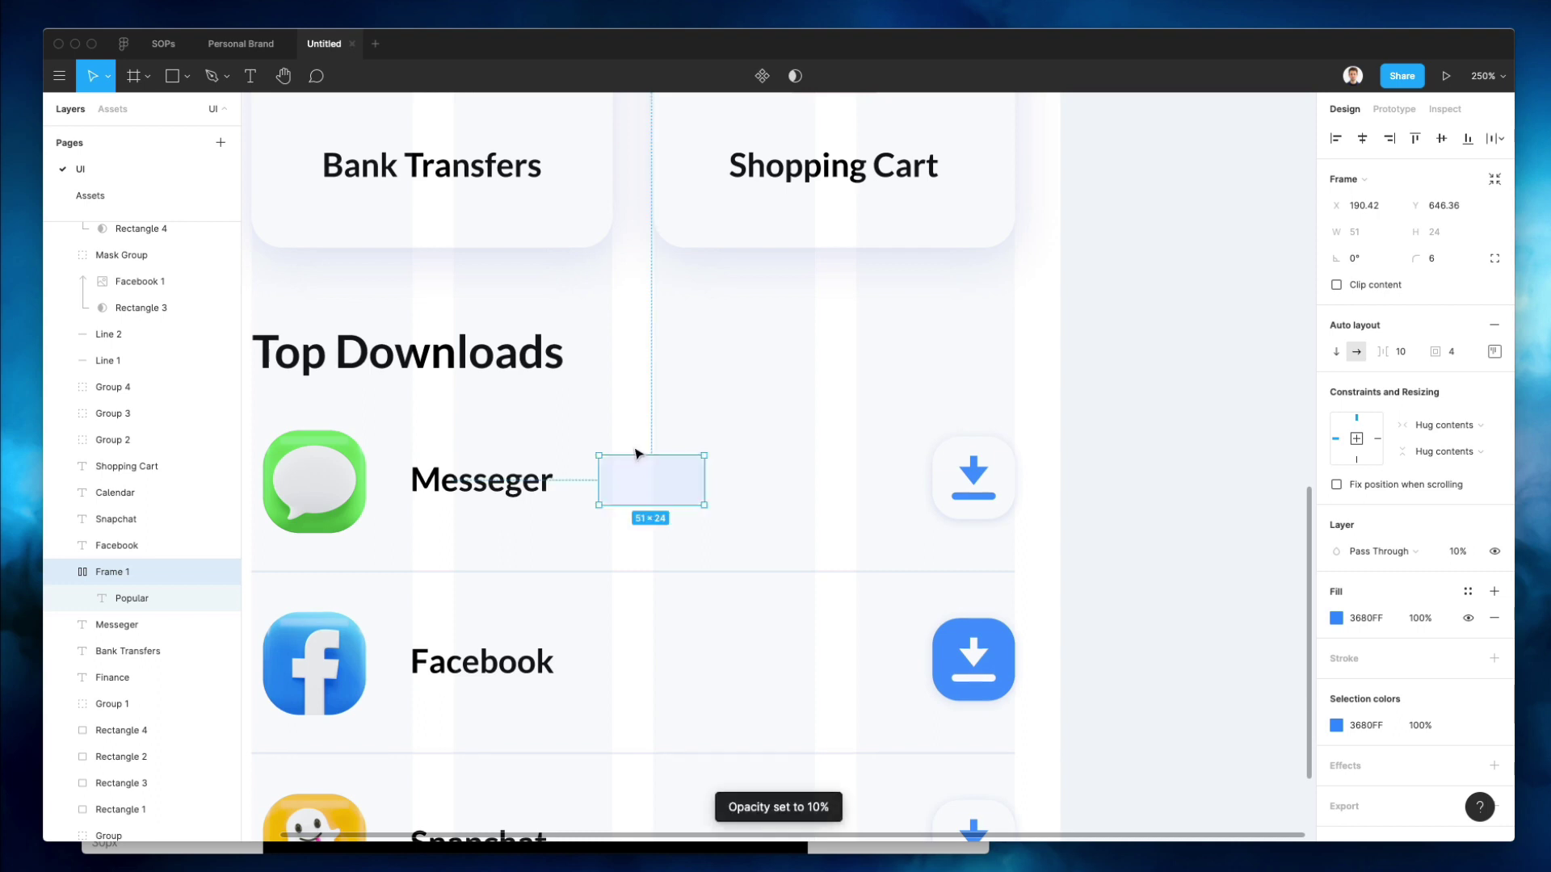
key(ctrl+z)
key(ctrl+z)
key(ctrl+z)
key(ctrl+z)
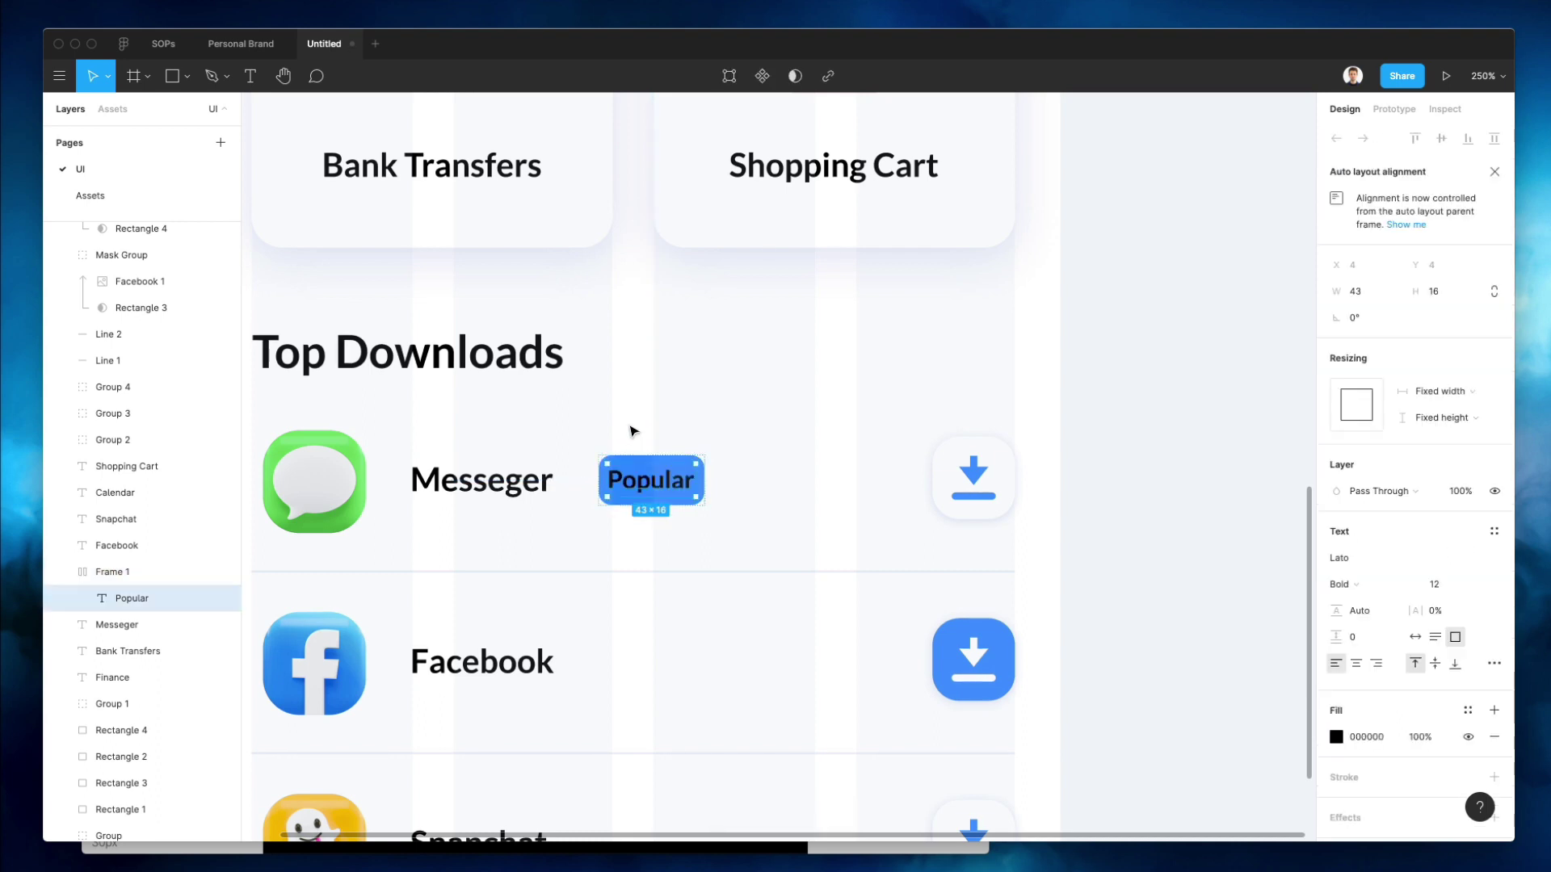
key(ctrl+z)
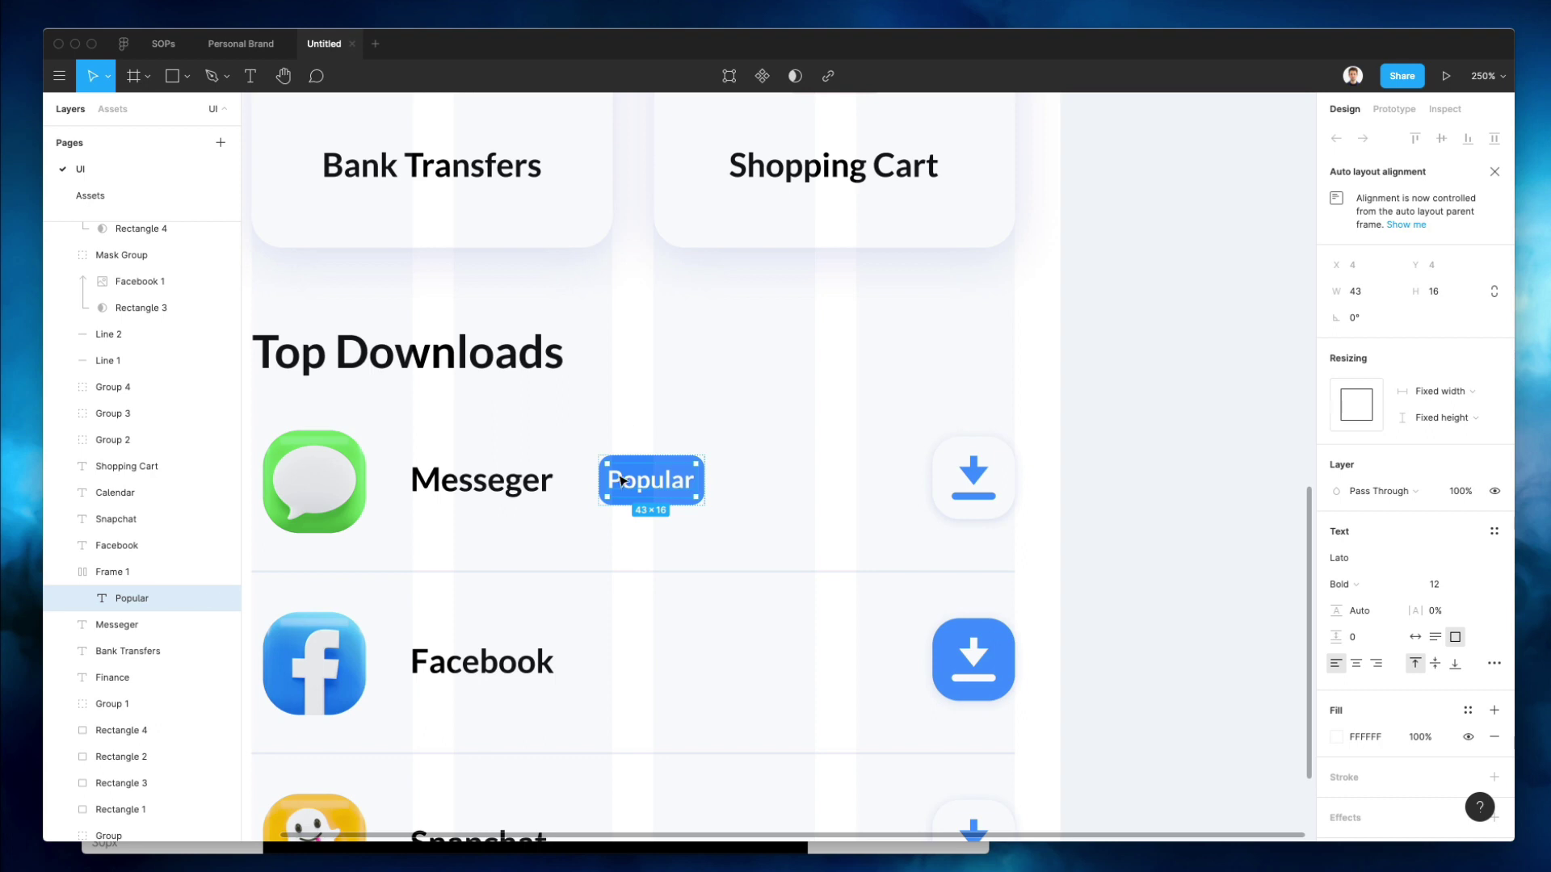
- Colour the Popular text blue 3680FF using the eyedropper
click(634, 444)
click(637, 462)
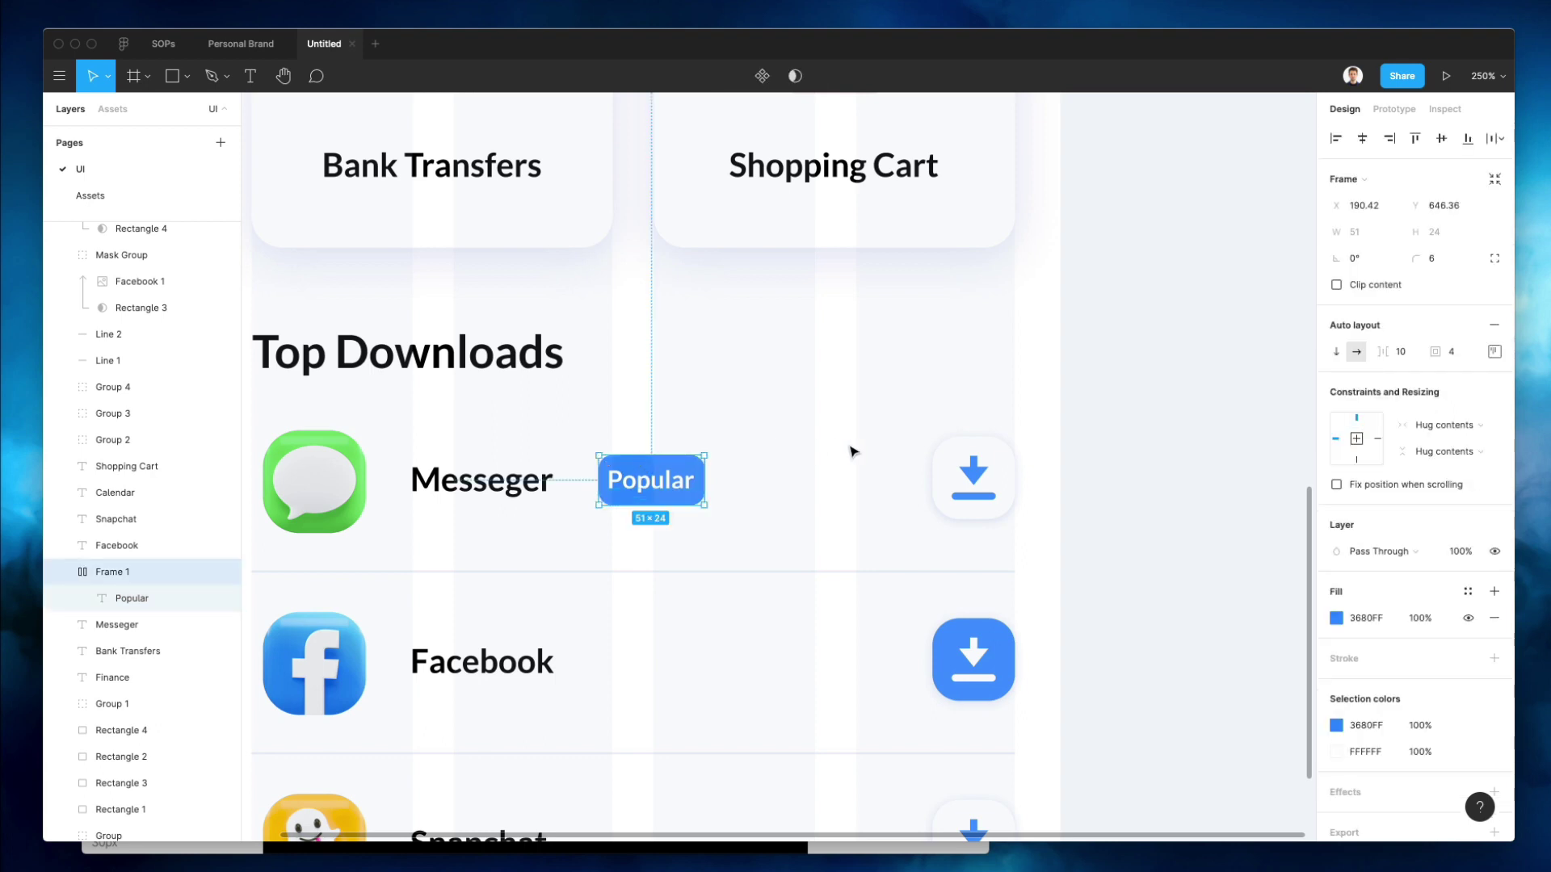
click(736, 487)
double_click(637, 464)
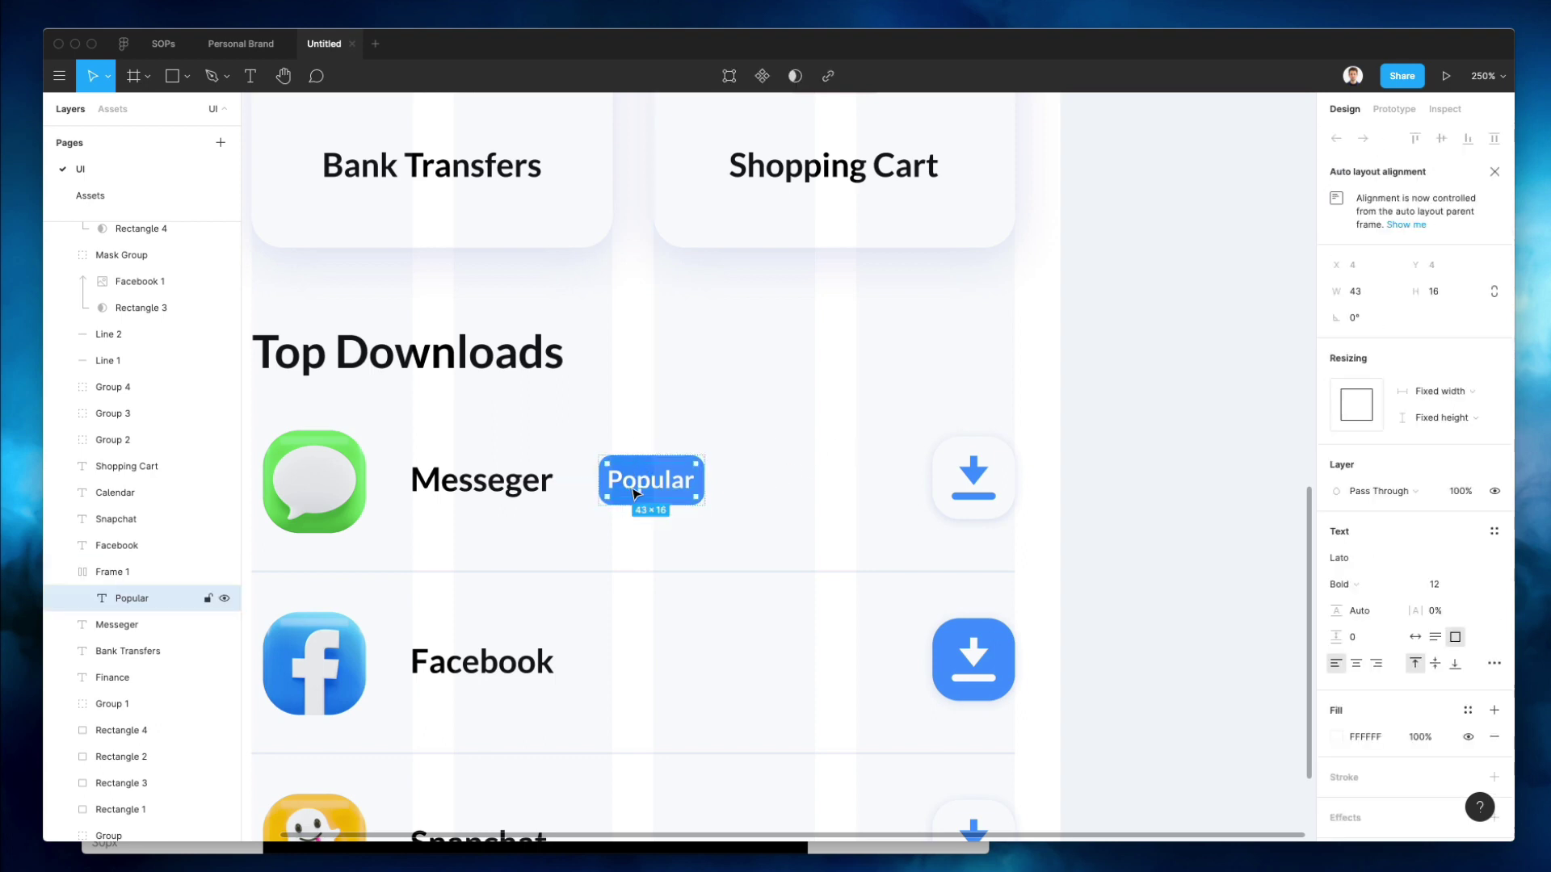
key(i)
key(Escape)
click(627, 463)
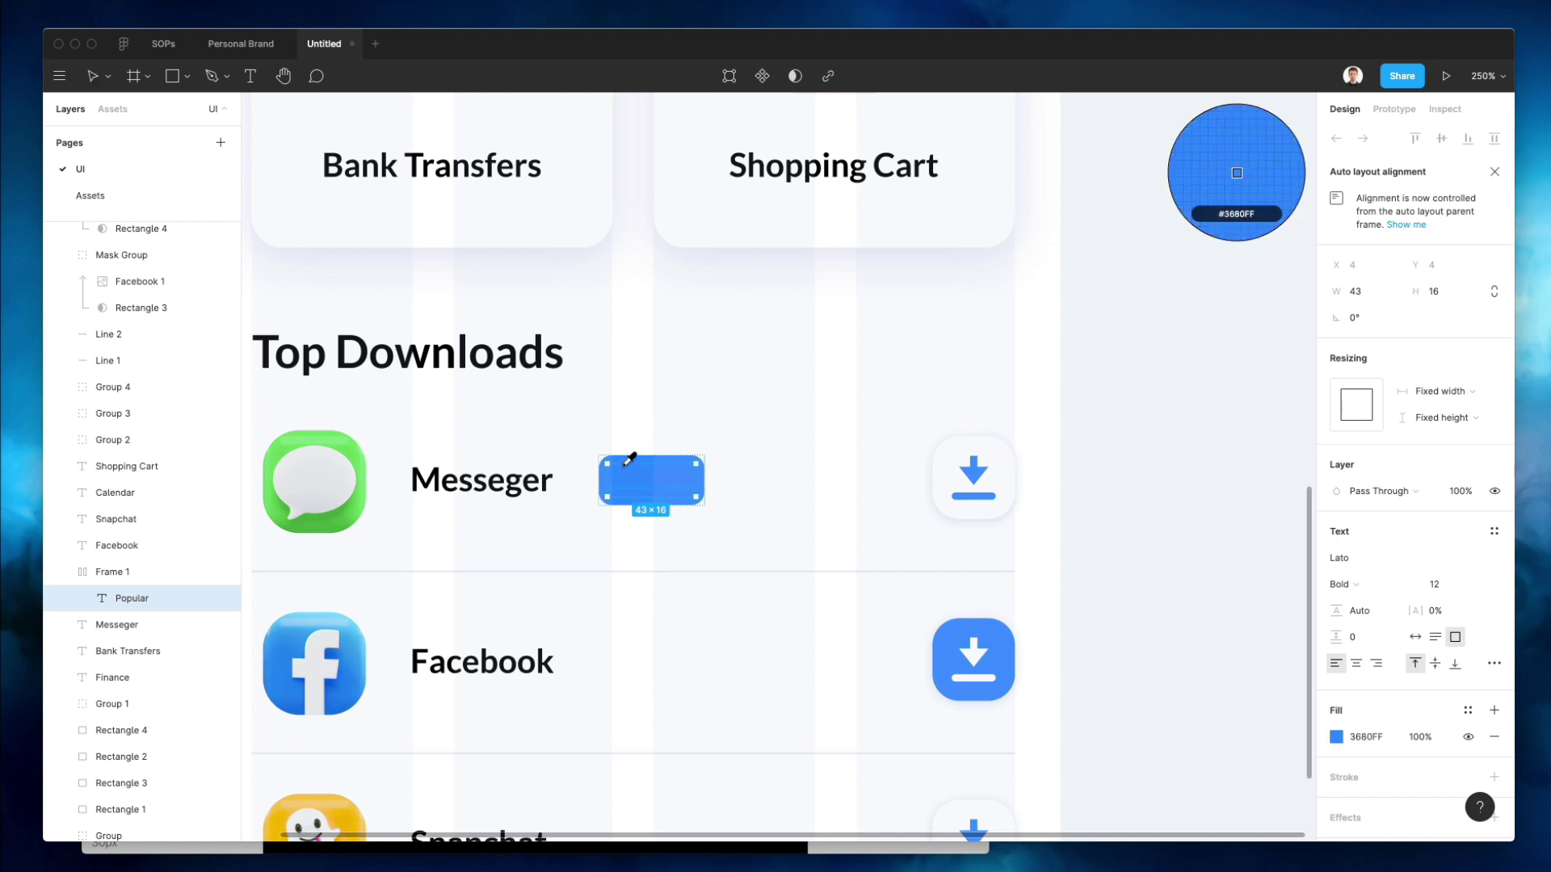
key(Escape)
- Lighten the badge fill to pale blue DFEBFF and nudge it slightly left
click(632, 462)
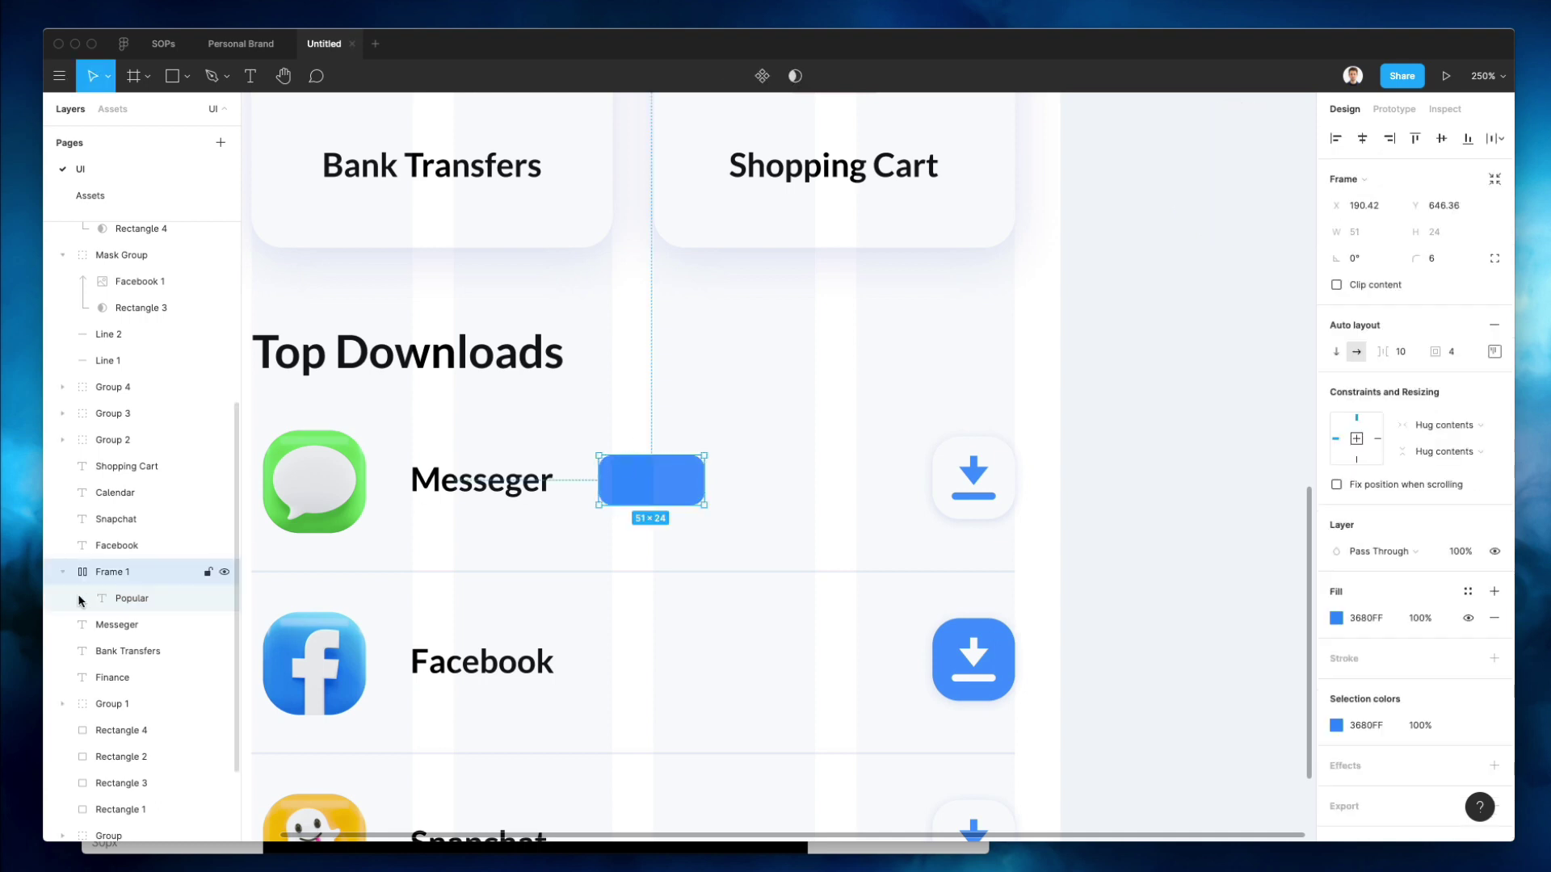
click(1336, 618)
click(1134, 436)
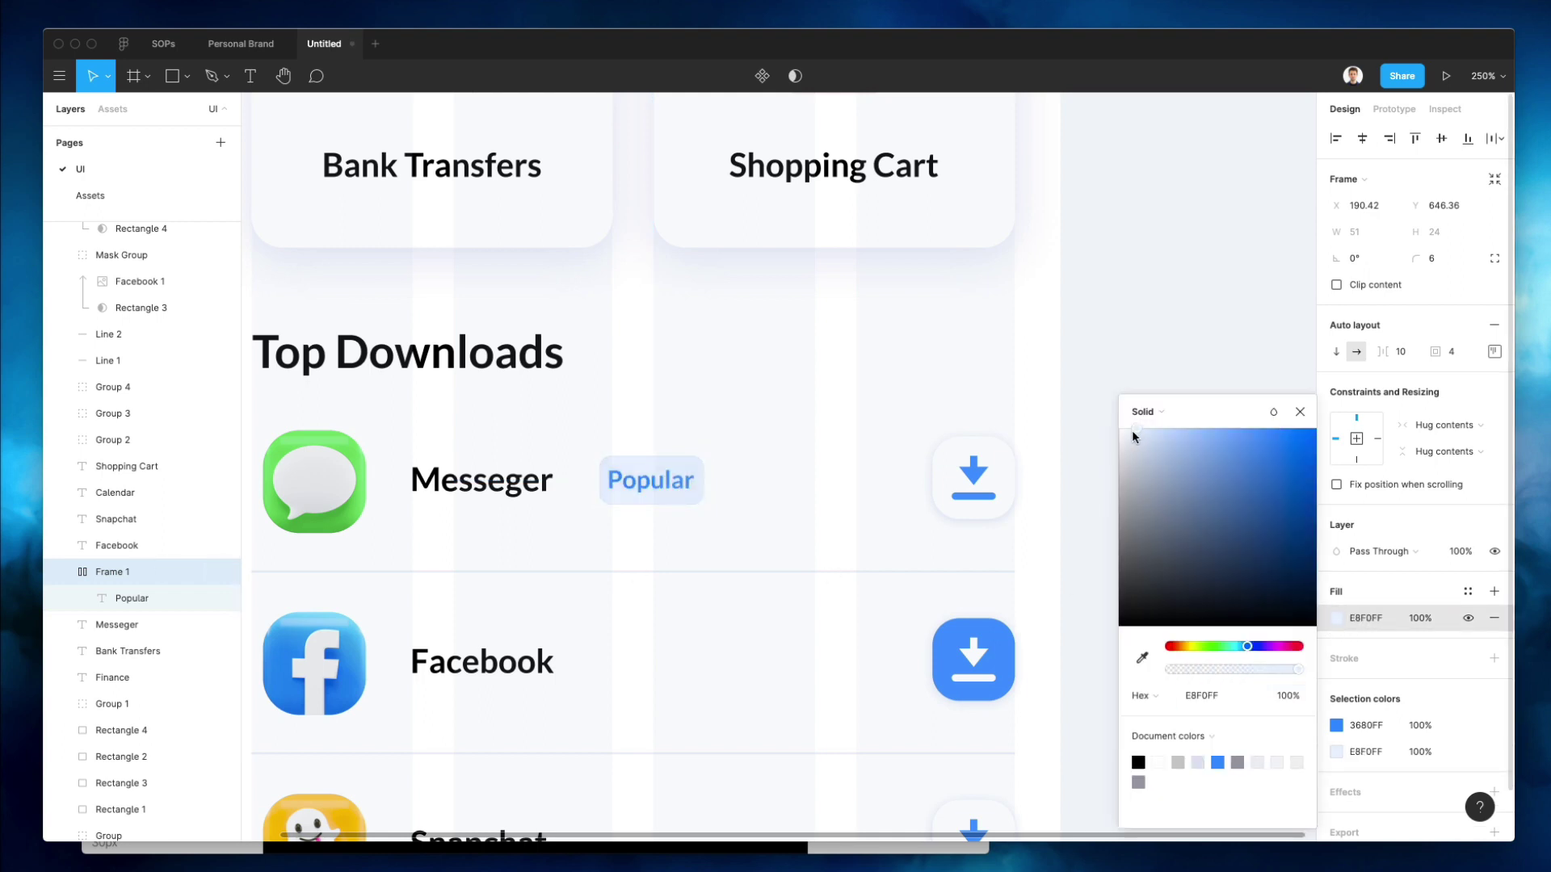
drag(1136, 426, 1139, 427)
click(676, 414)
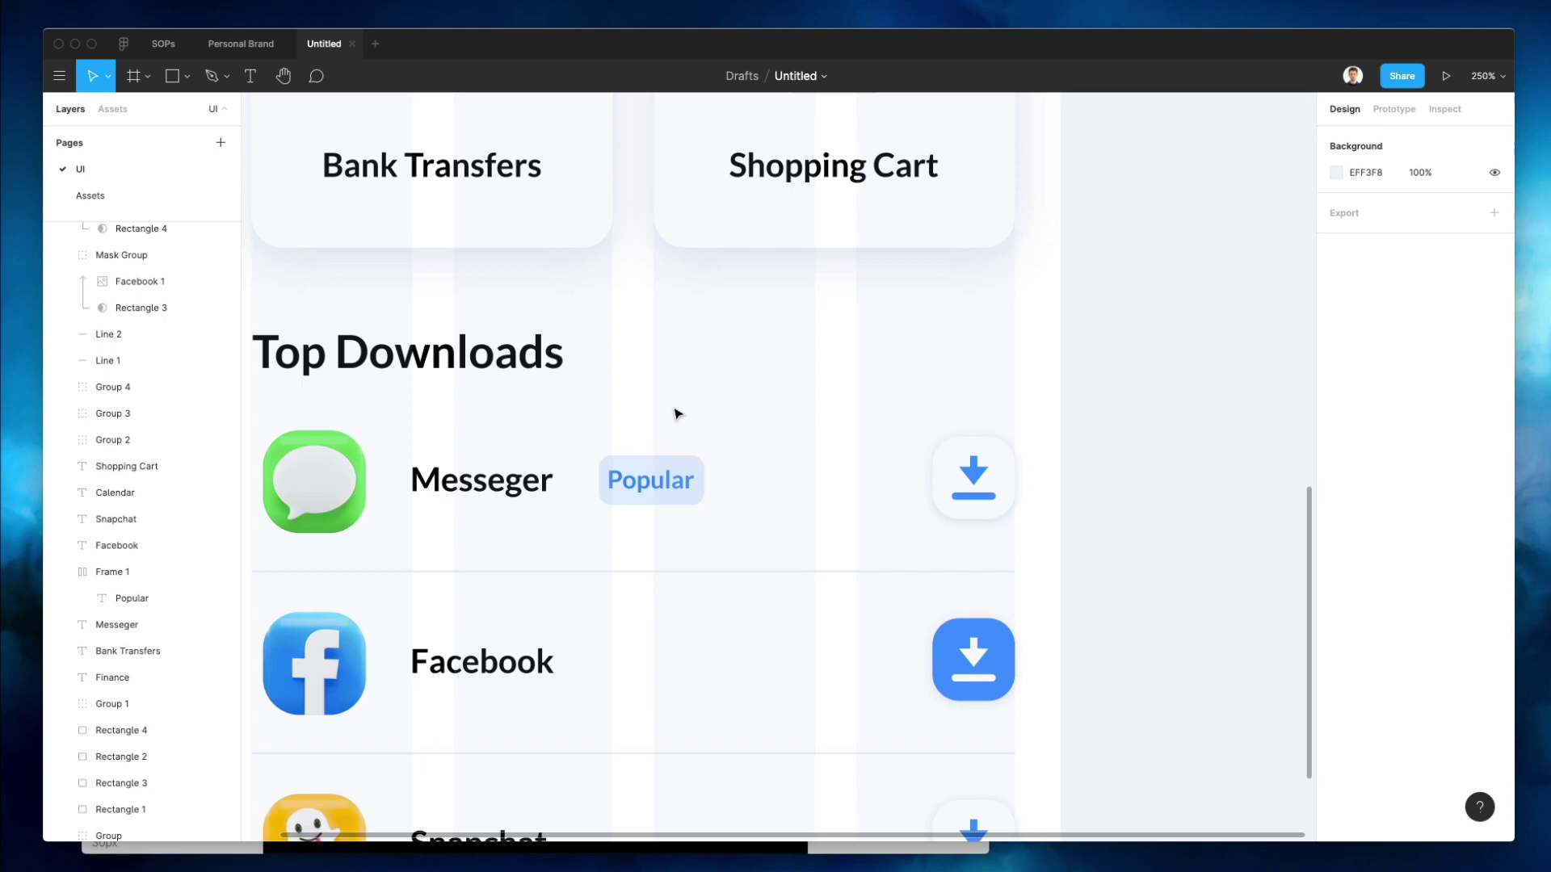
click(658, 489)
key(Left)
key(Left)
key(Left)
key(Left)
key(Left)
key(Left)
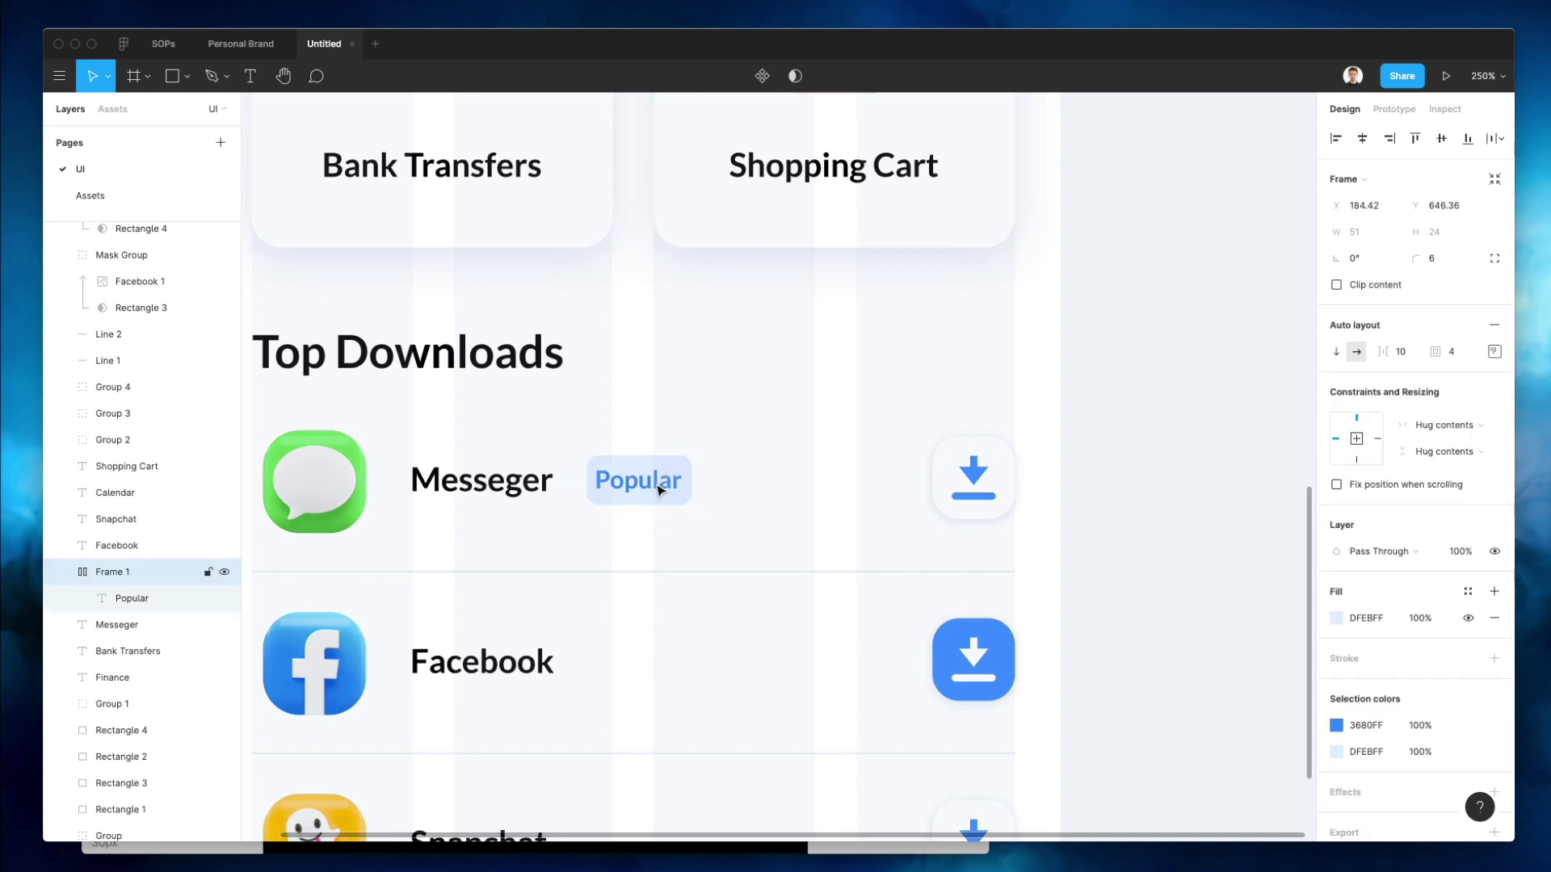
- Hide the phone frame's 4-column layout grid and view the whole Discovery mode screen
scroll(688, 482, down, 5)
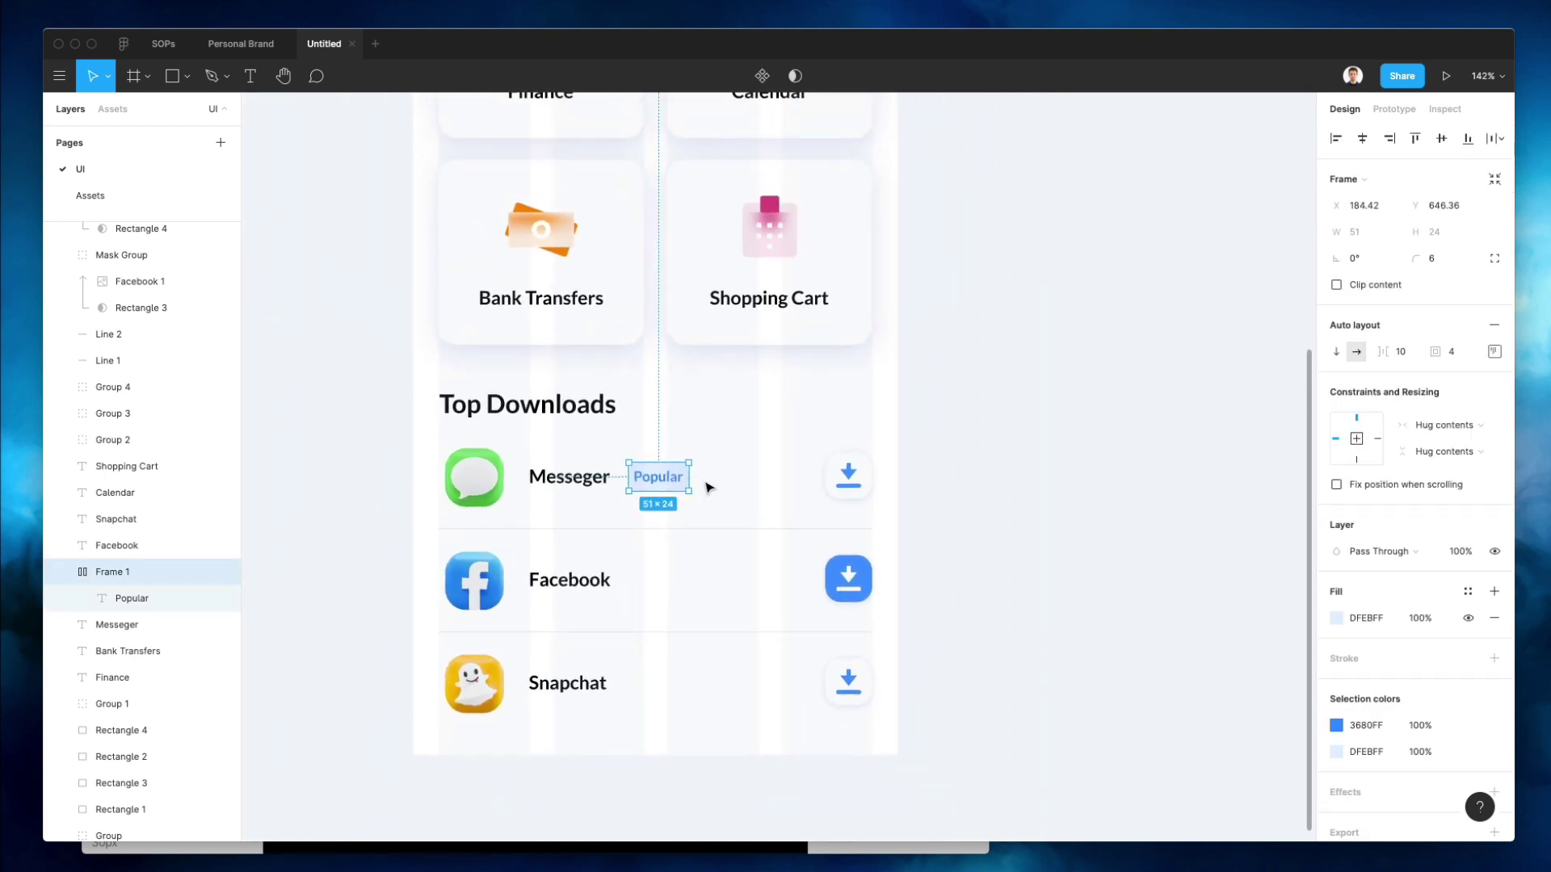
scroll(667, 448, up, 1)
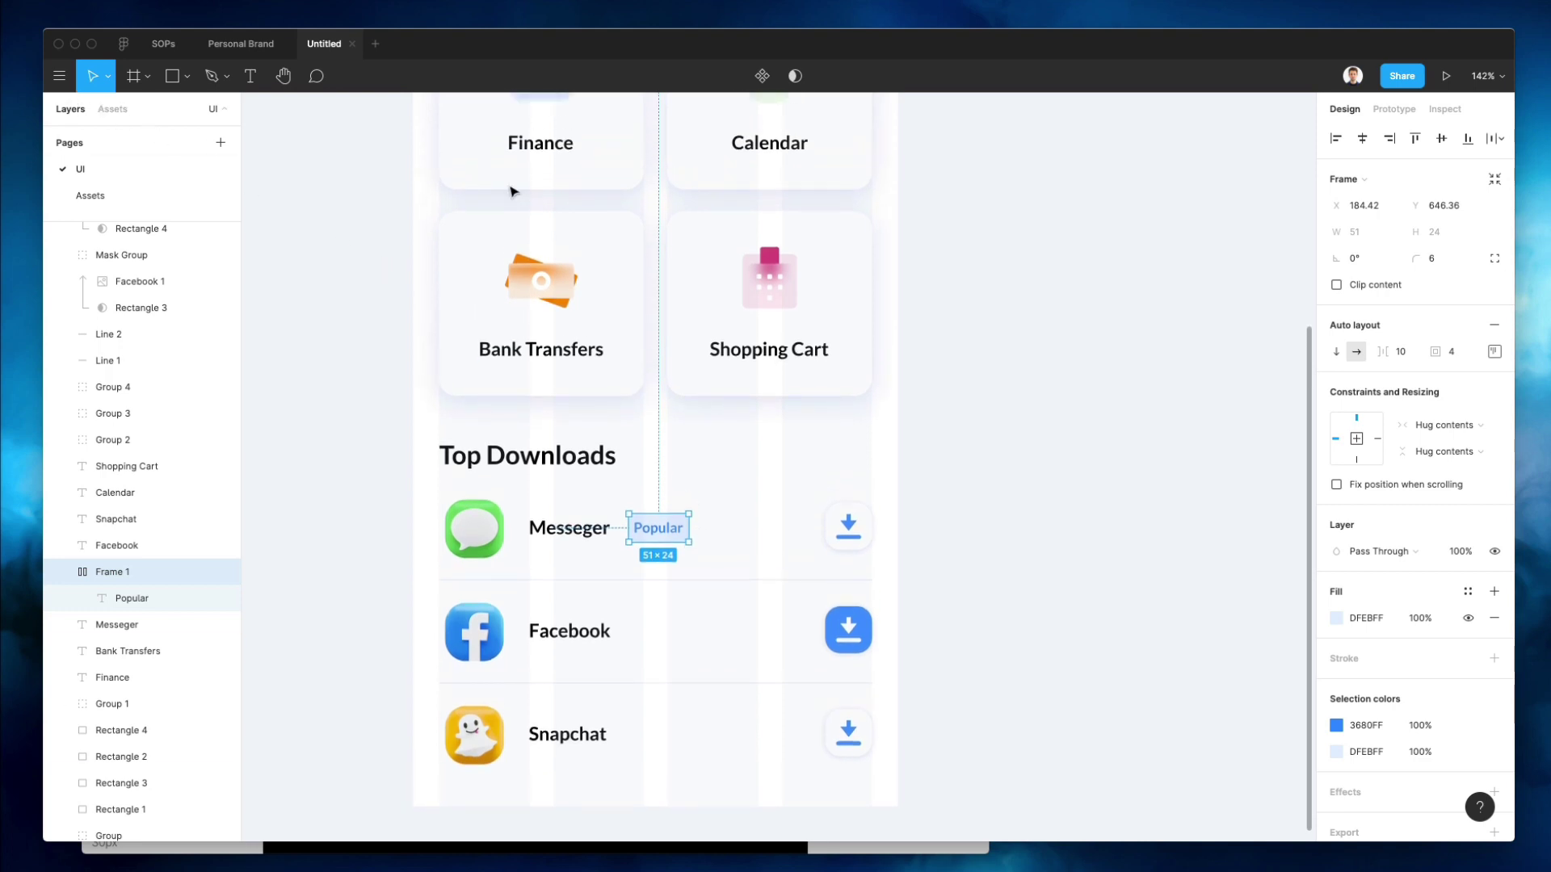
scroll(835, 250, up, 5)
click(428, 142)
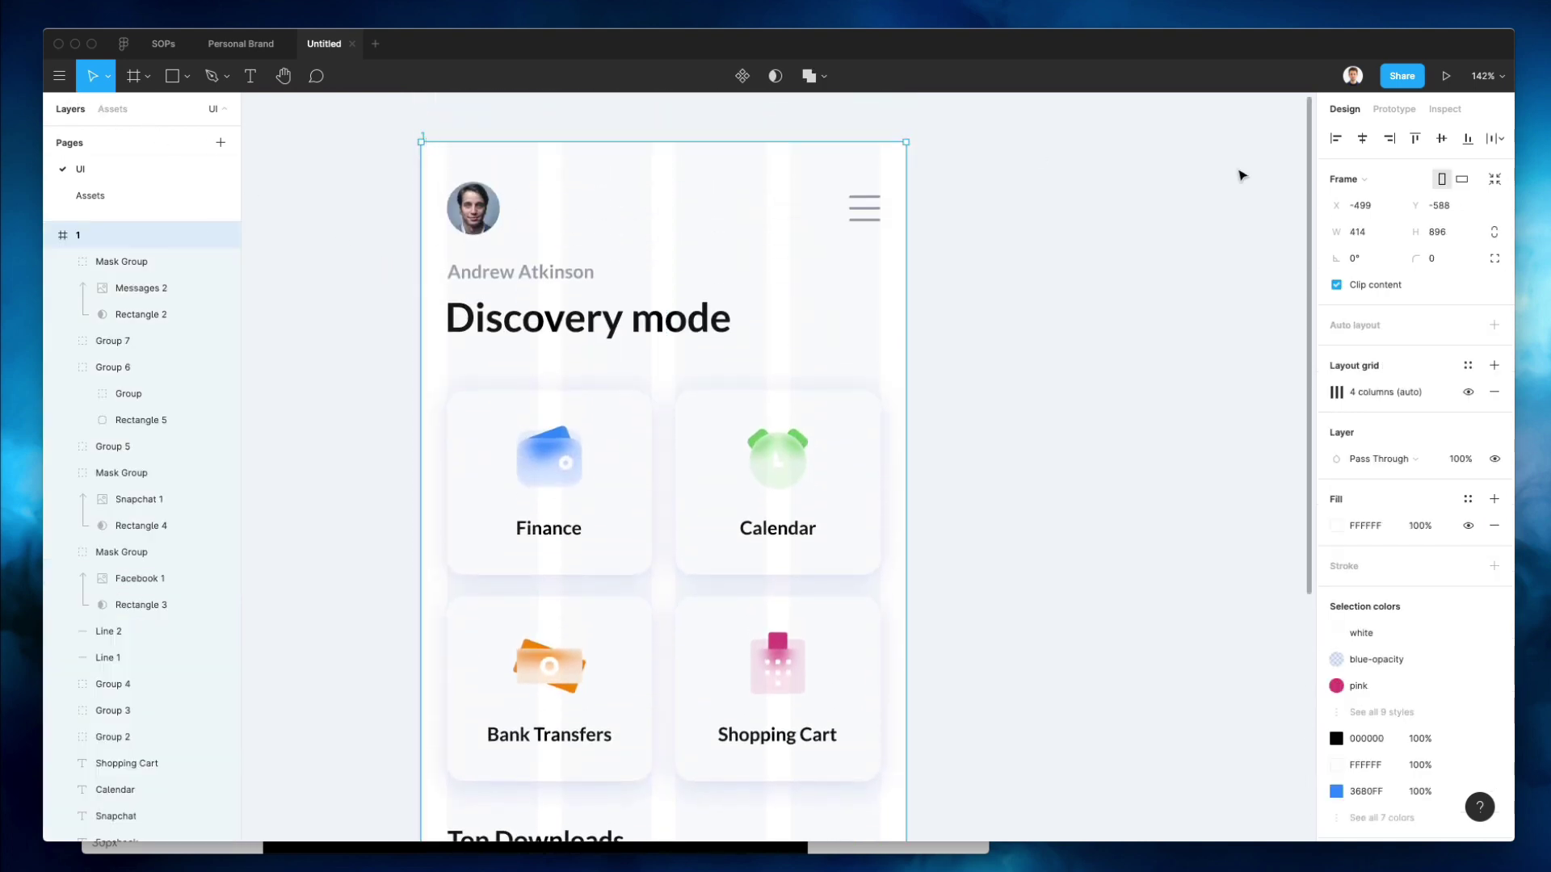
click(1469, 392)
scroll(865, 419, down, 5)
click(969, 427)
scroll(969, 427, down, 2)
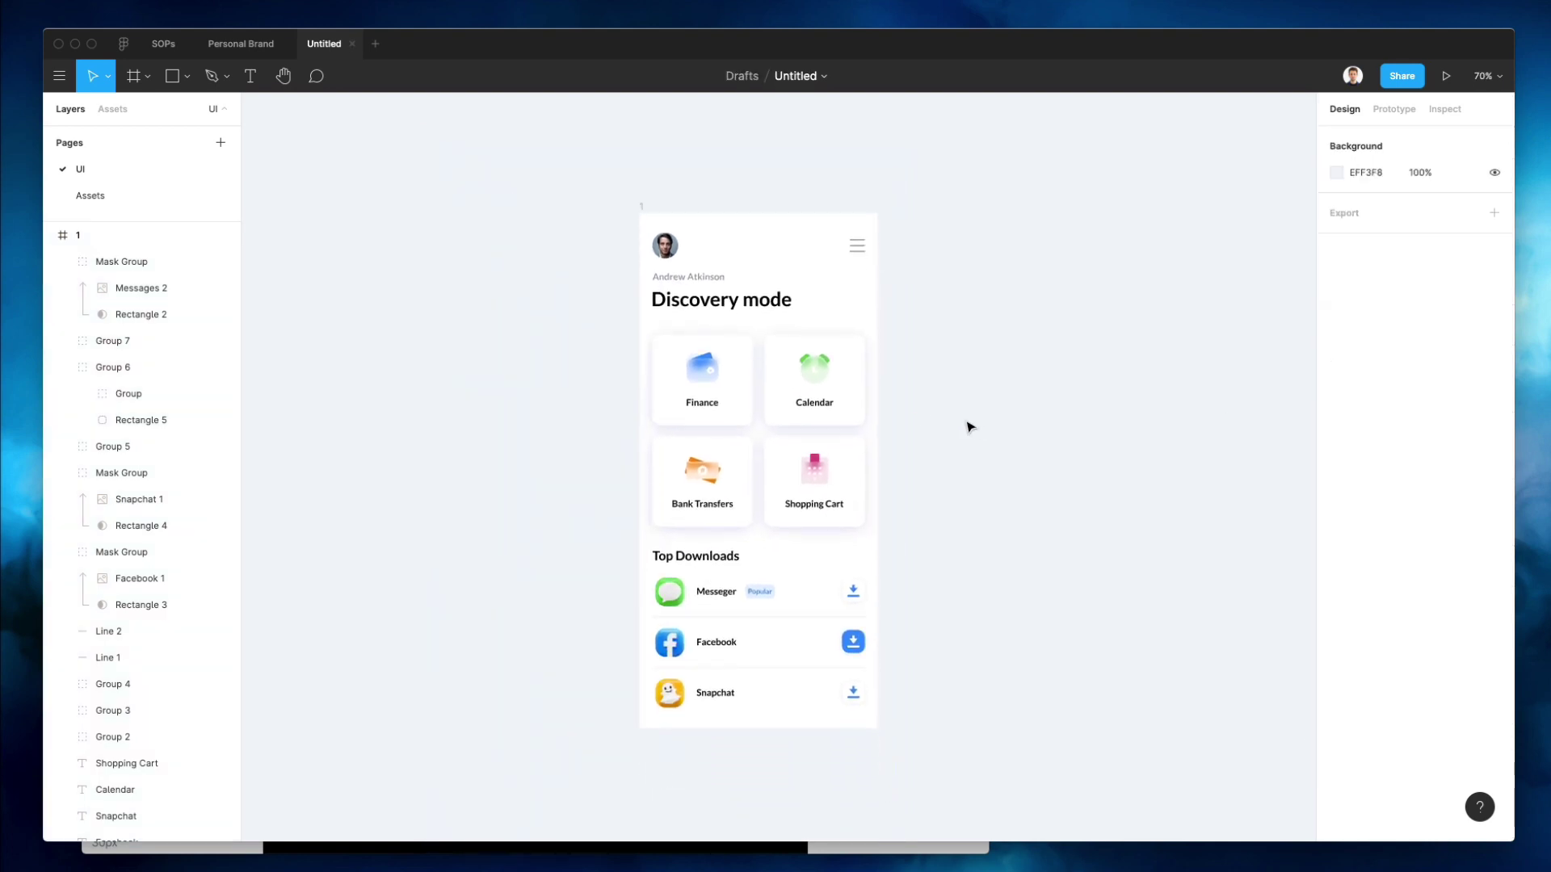
scroll(969, 427, down, 2)
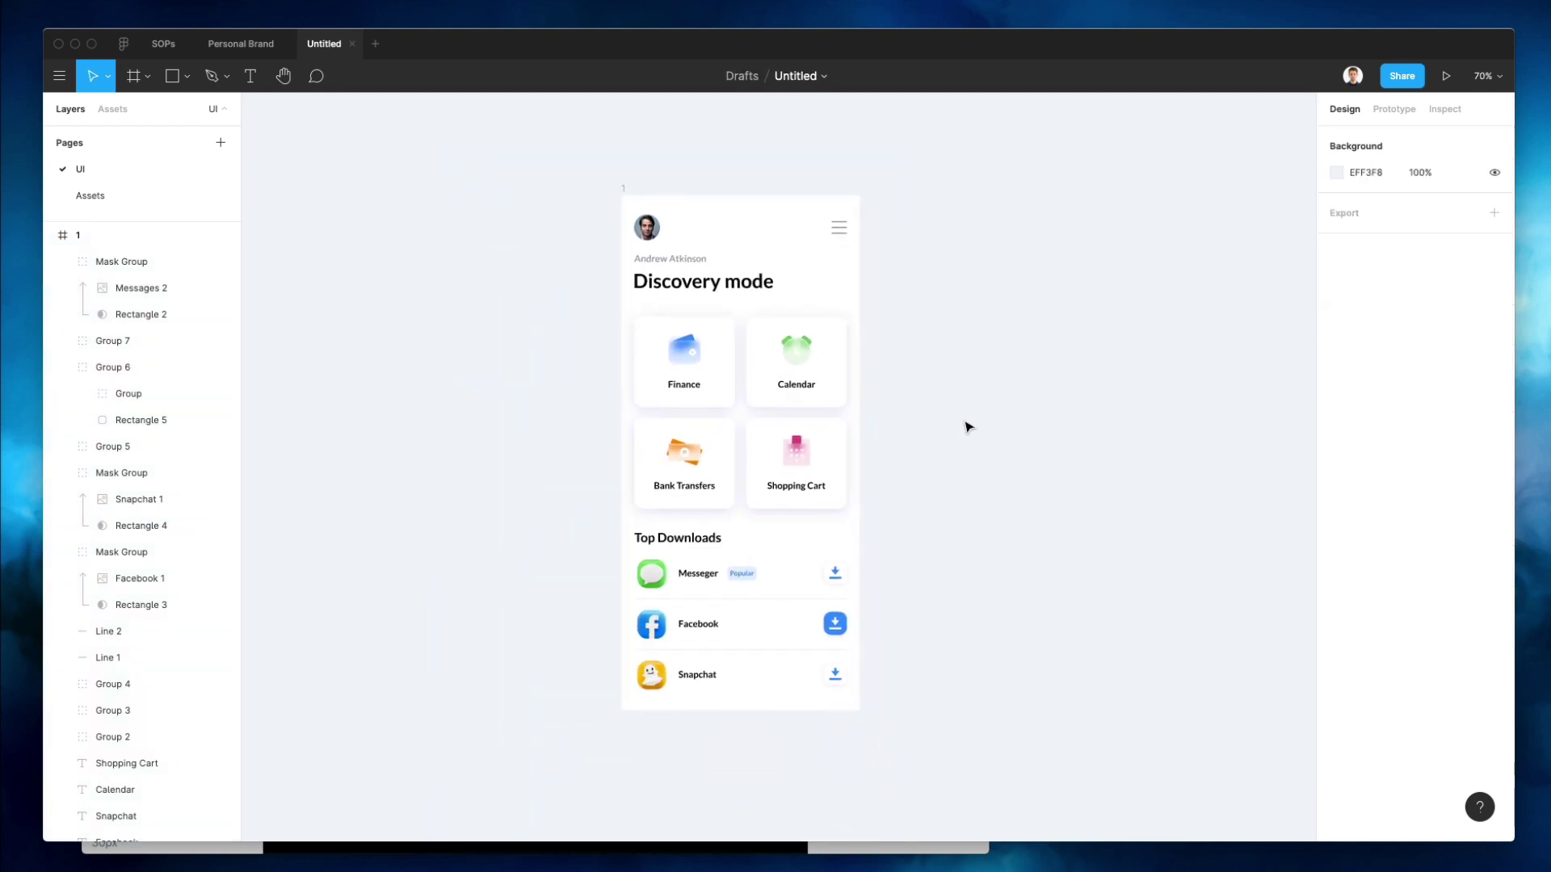
scroll(883, 429, up, 5)
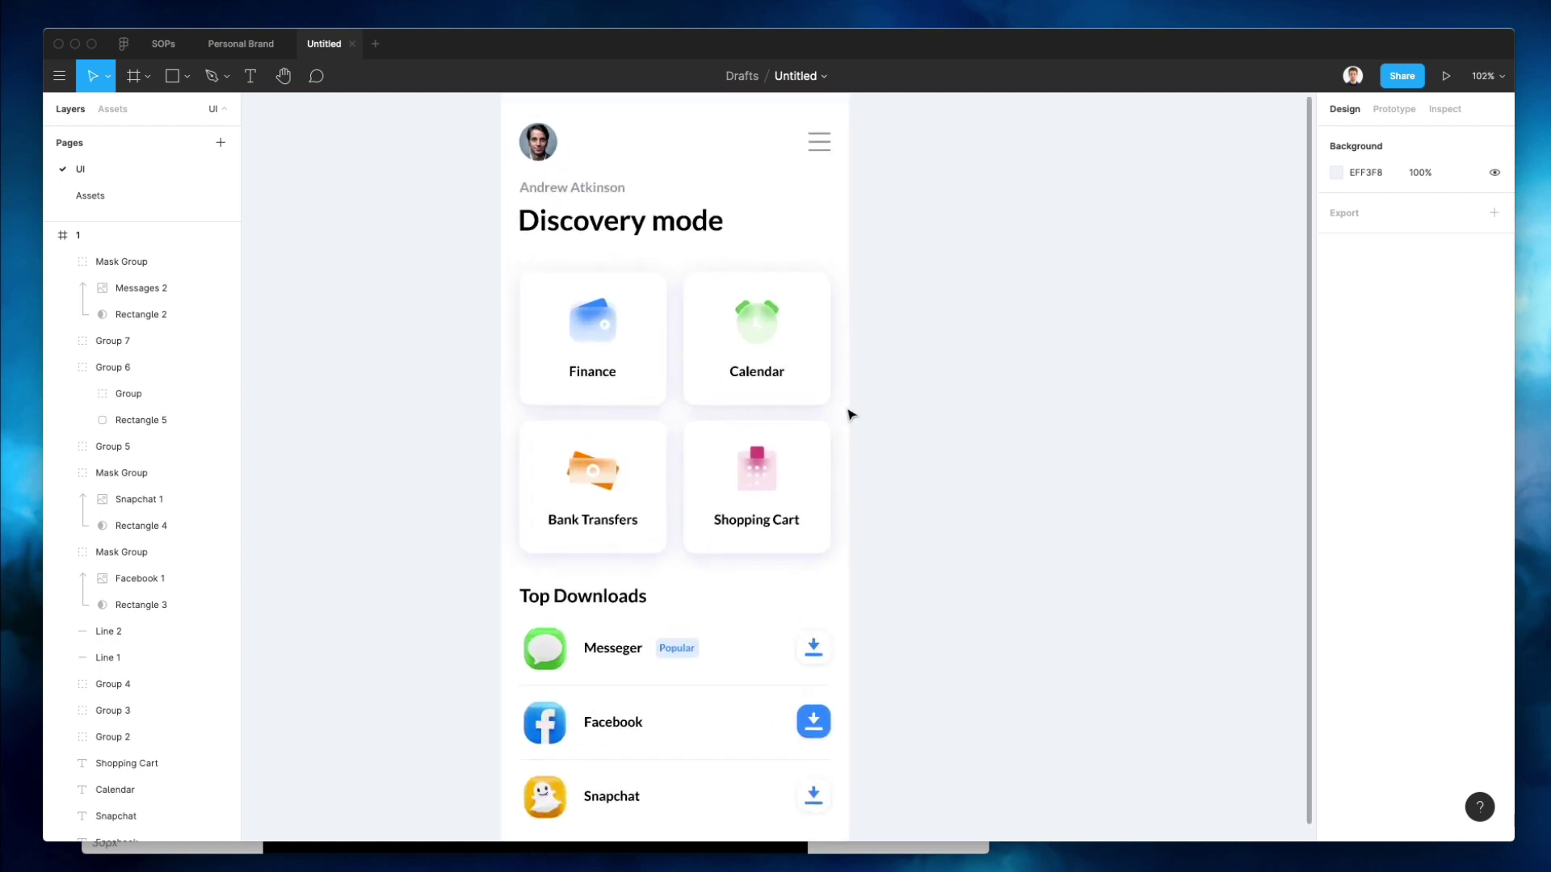
scroll(841, 439, down, 2)
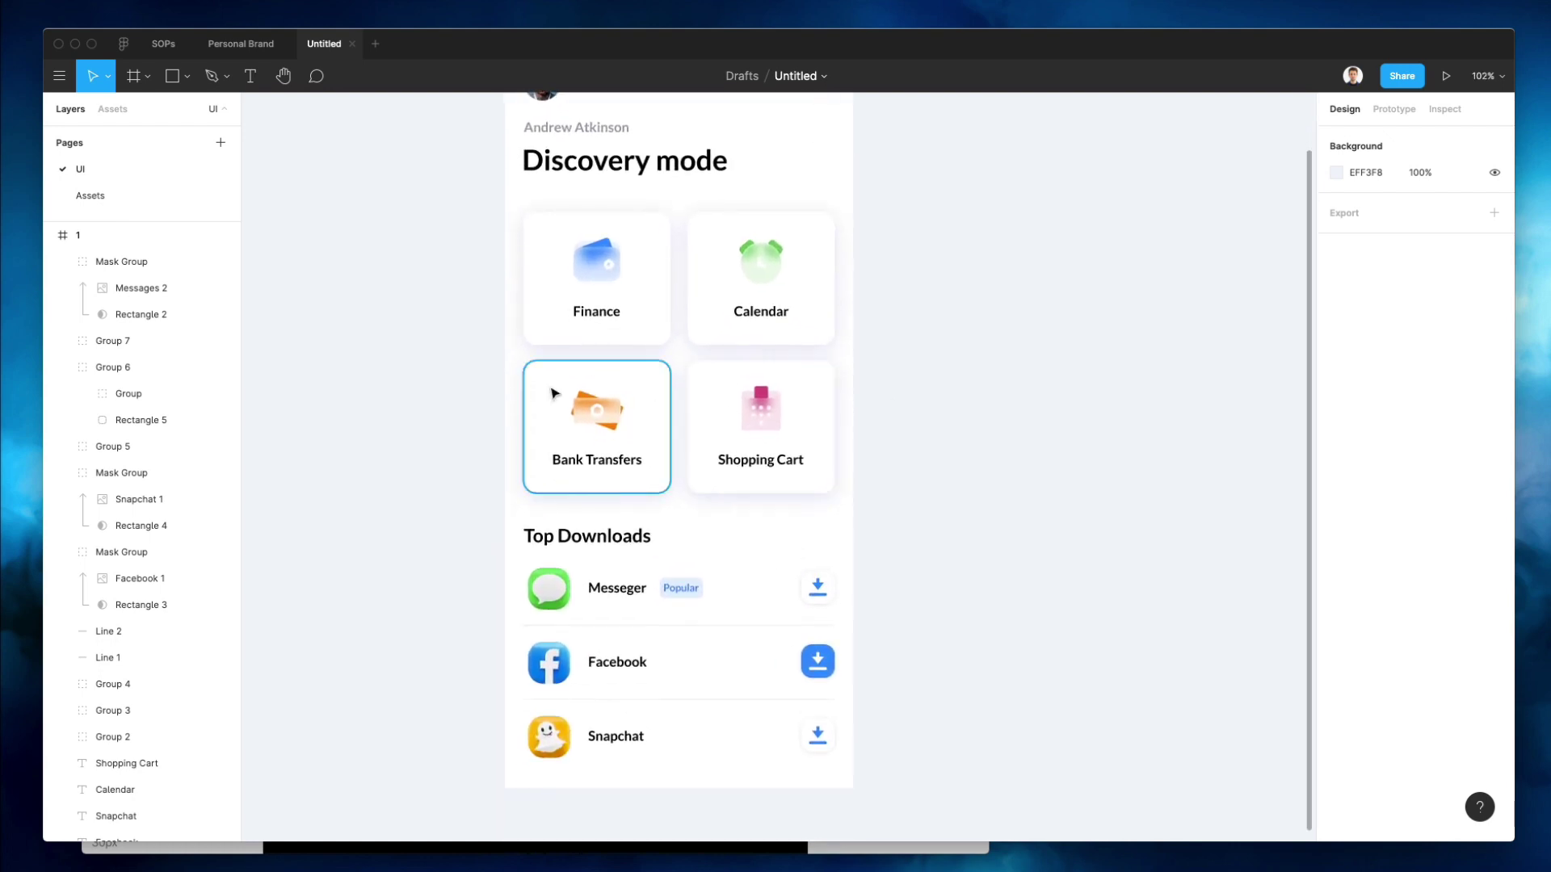
- With proportions locked, shrink the Bank Transfers icon to 43.22 high and the Shopping Cart icon to 49.43, recentring both
click(595, 415)
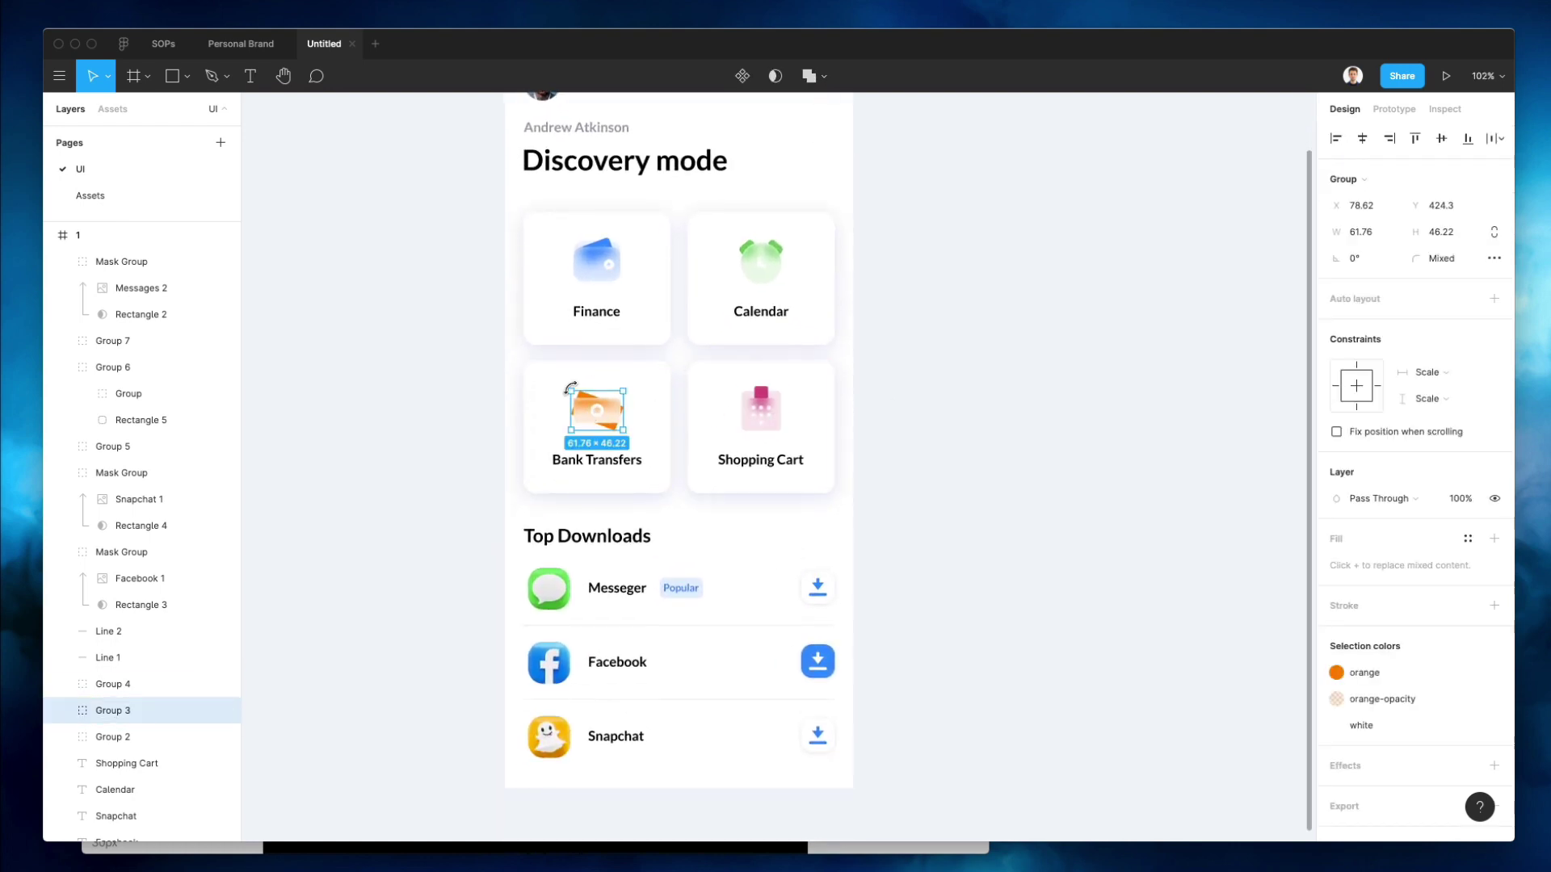
scroll(570, 388, up, 2)
scroll(570, 388, up, 3)
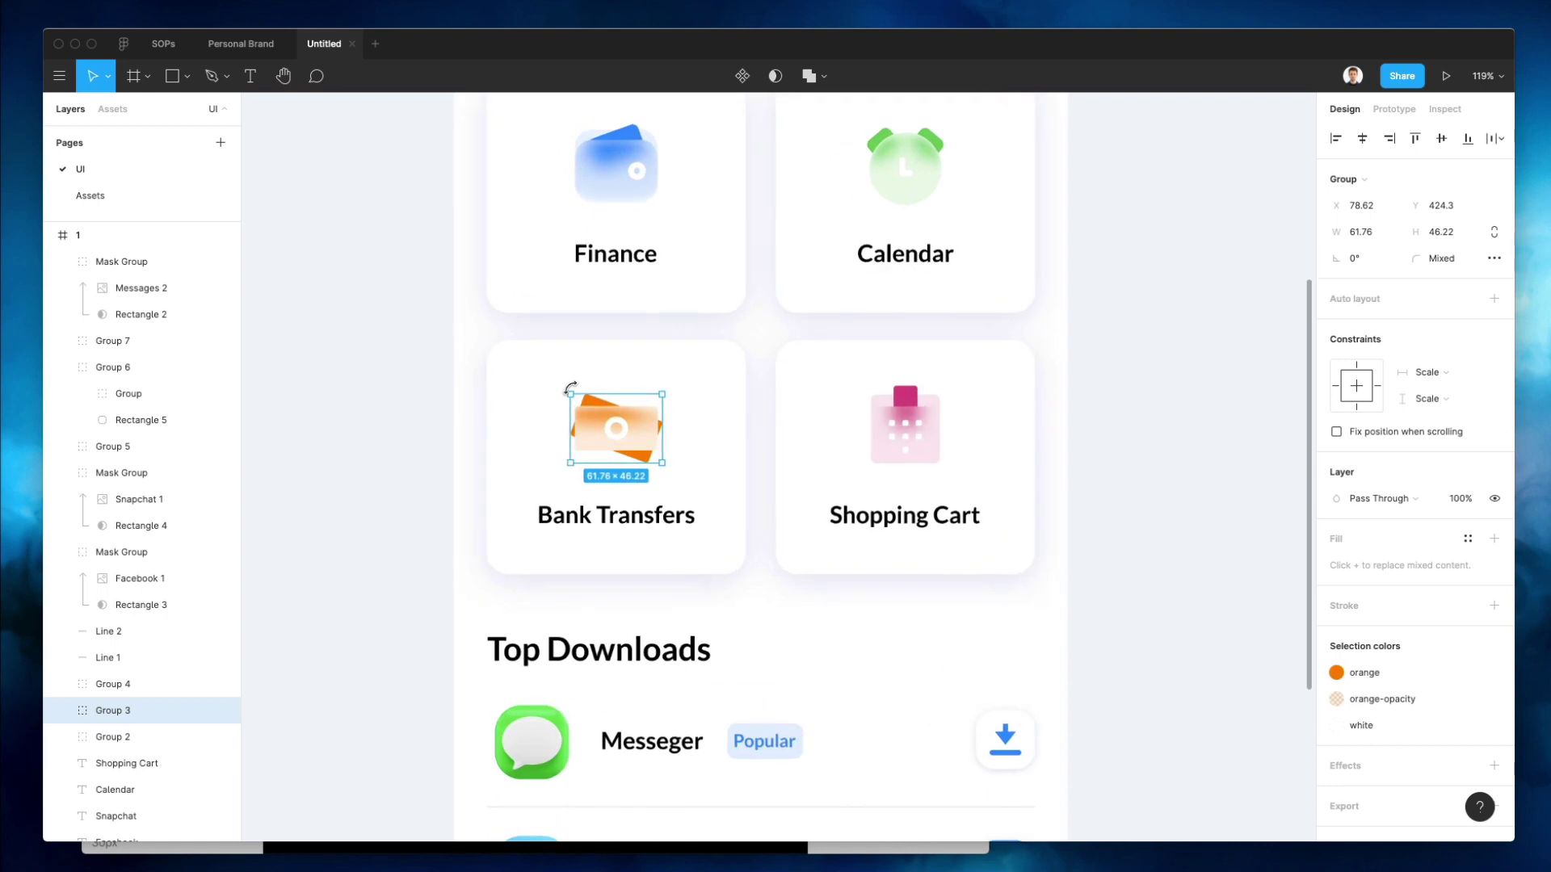
click(1485, 235)
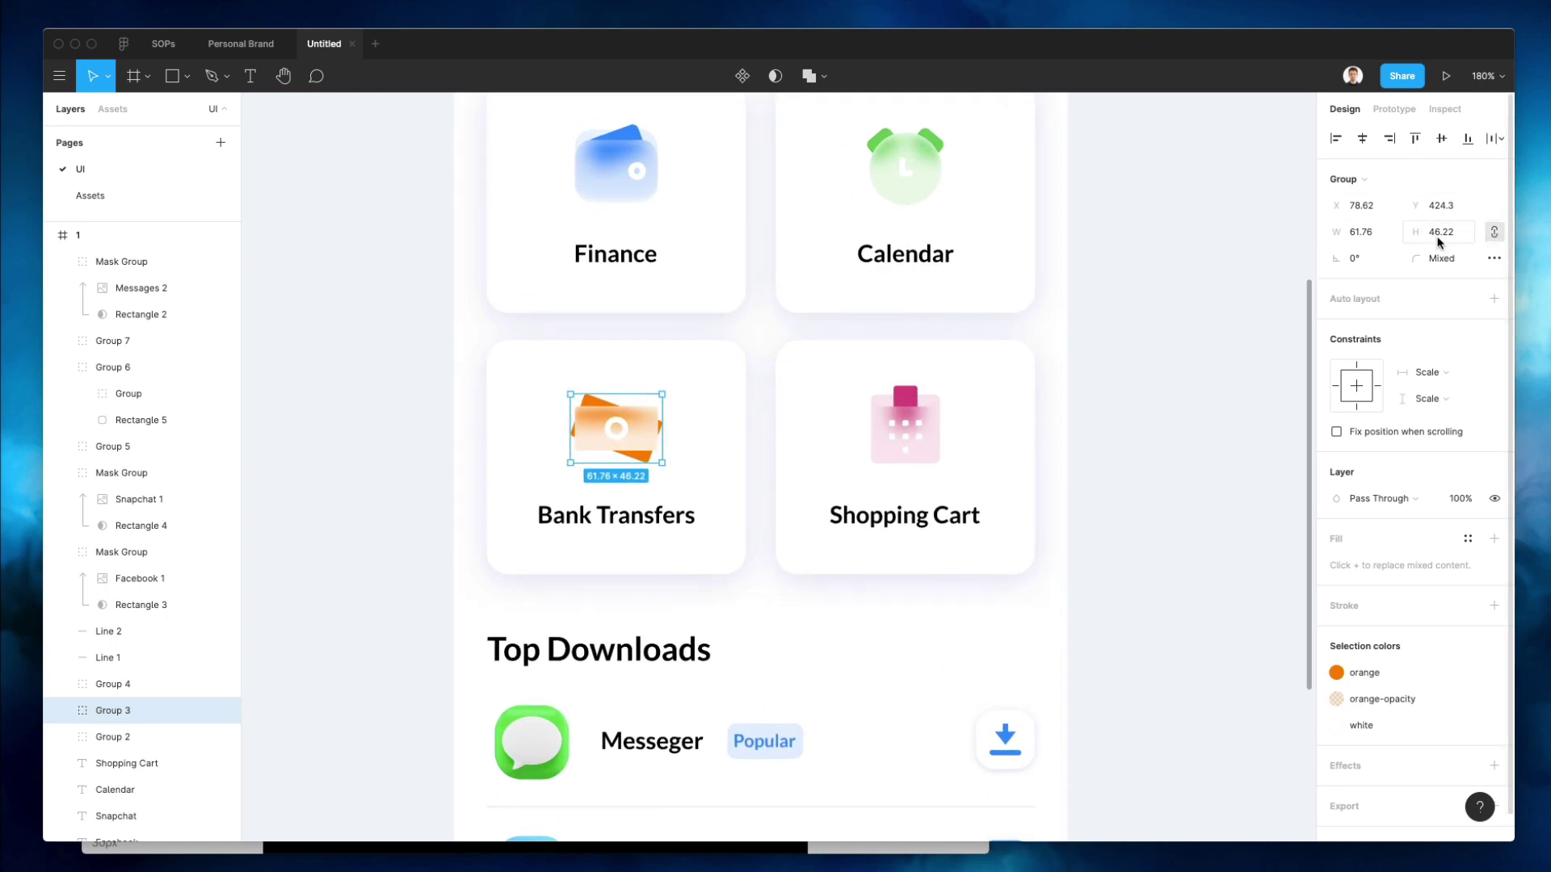
click(1439, 239)
key(Down)
key(Down)
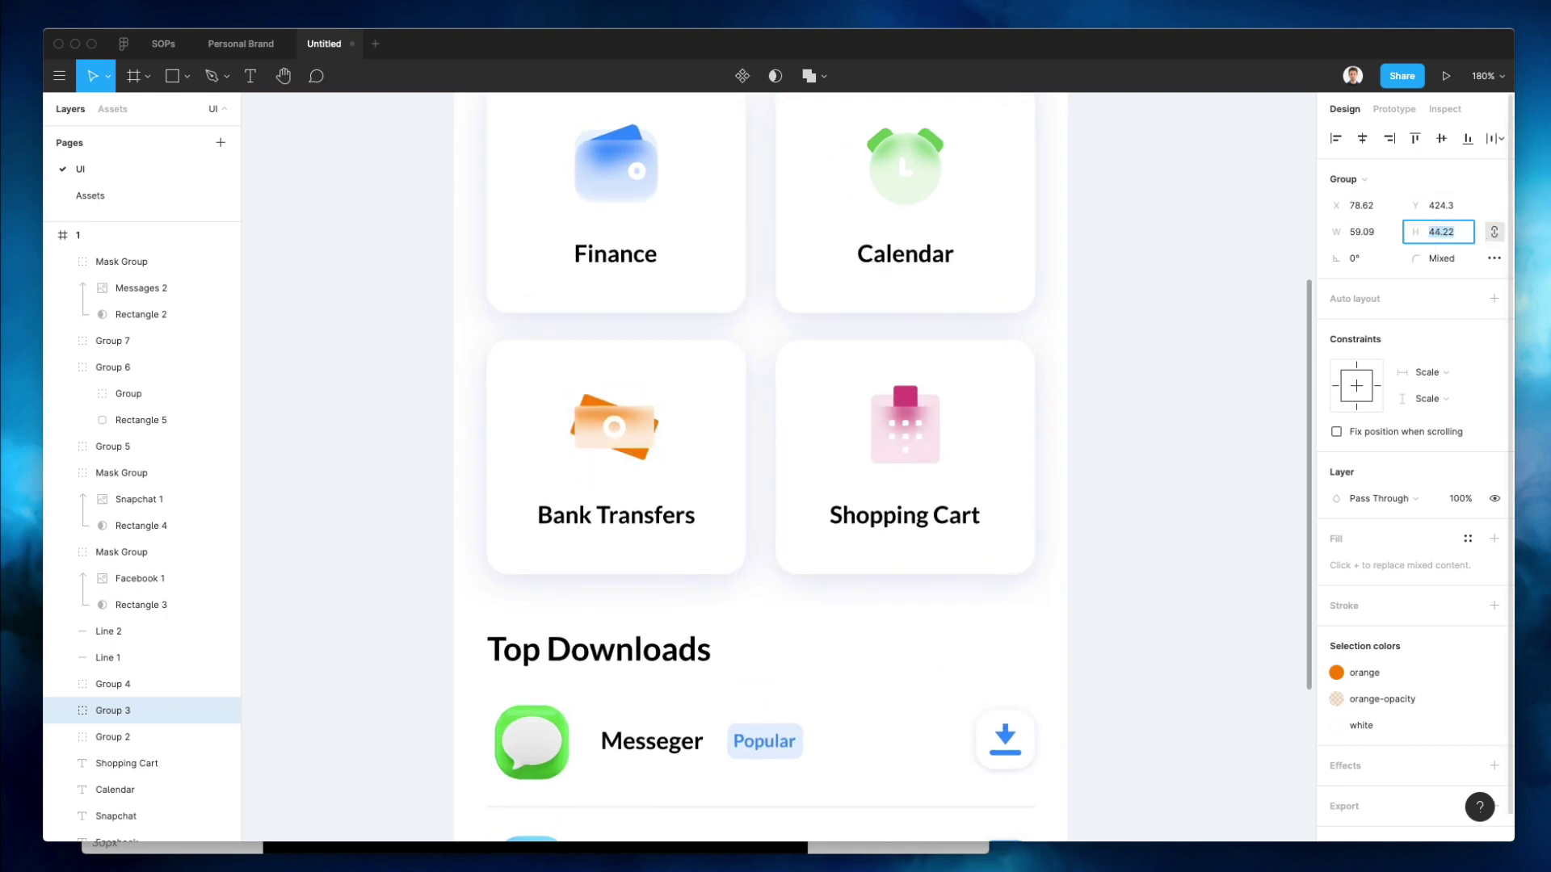
key(Down)
key(Escape)
key(Right)
key(Right)
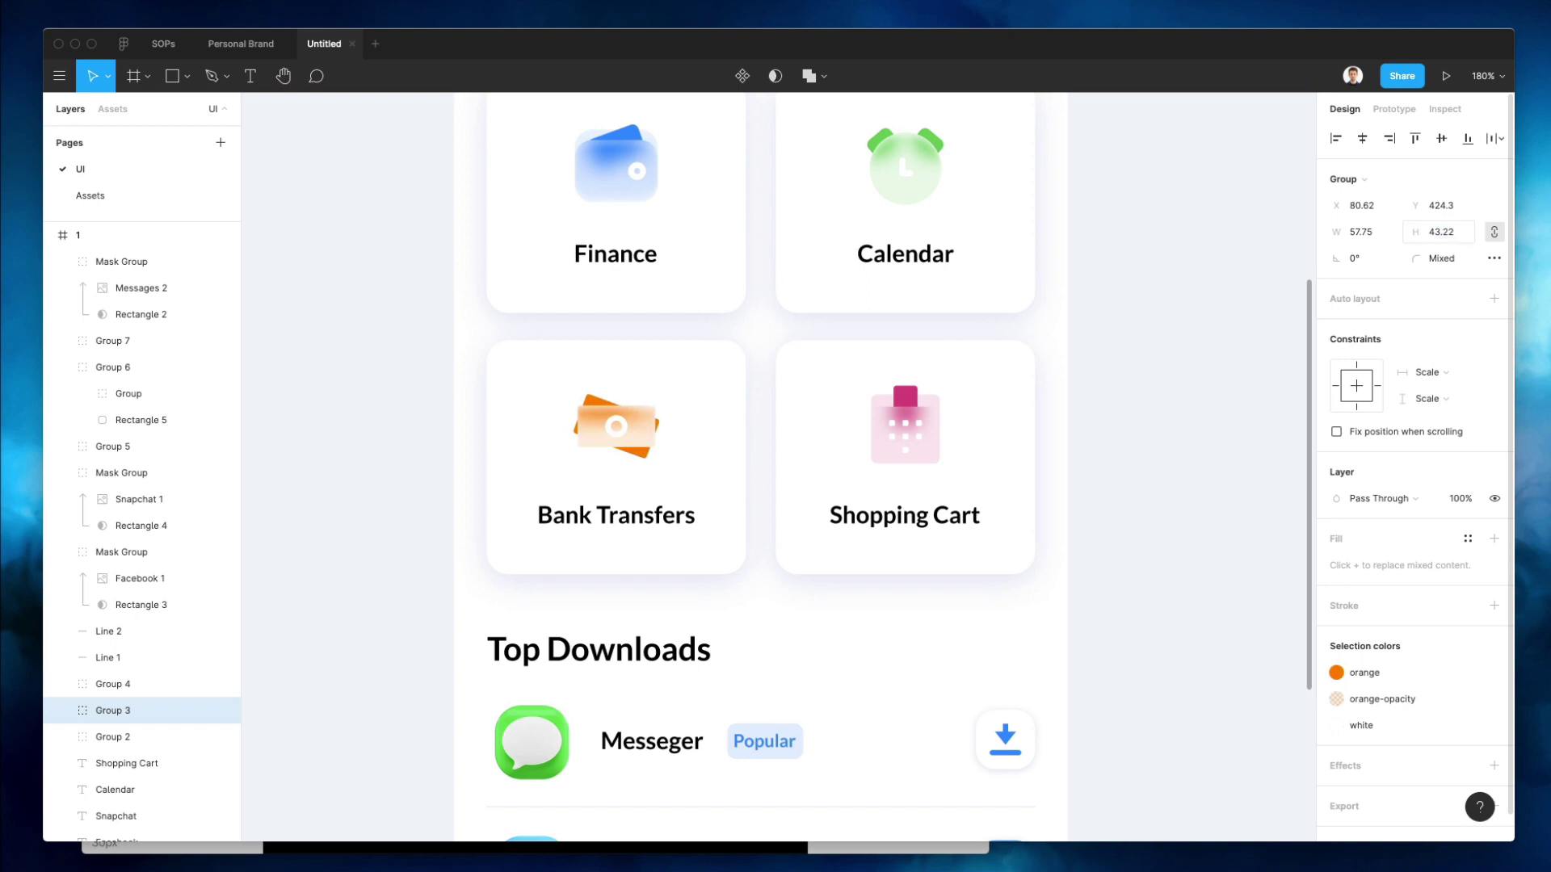
click(935, 422)
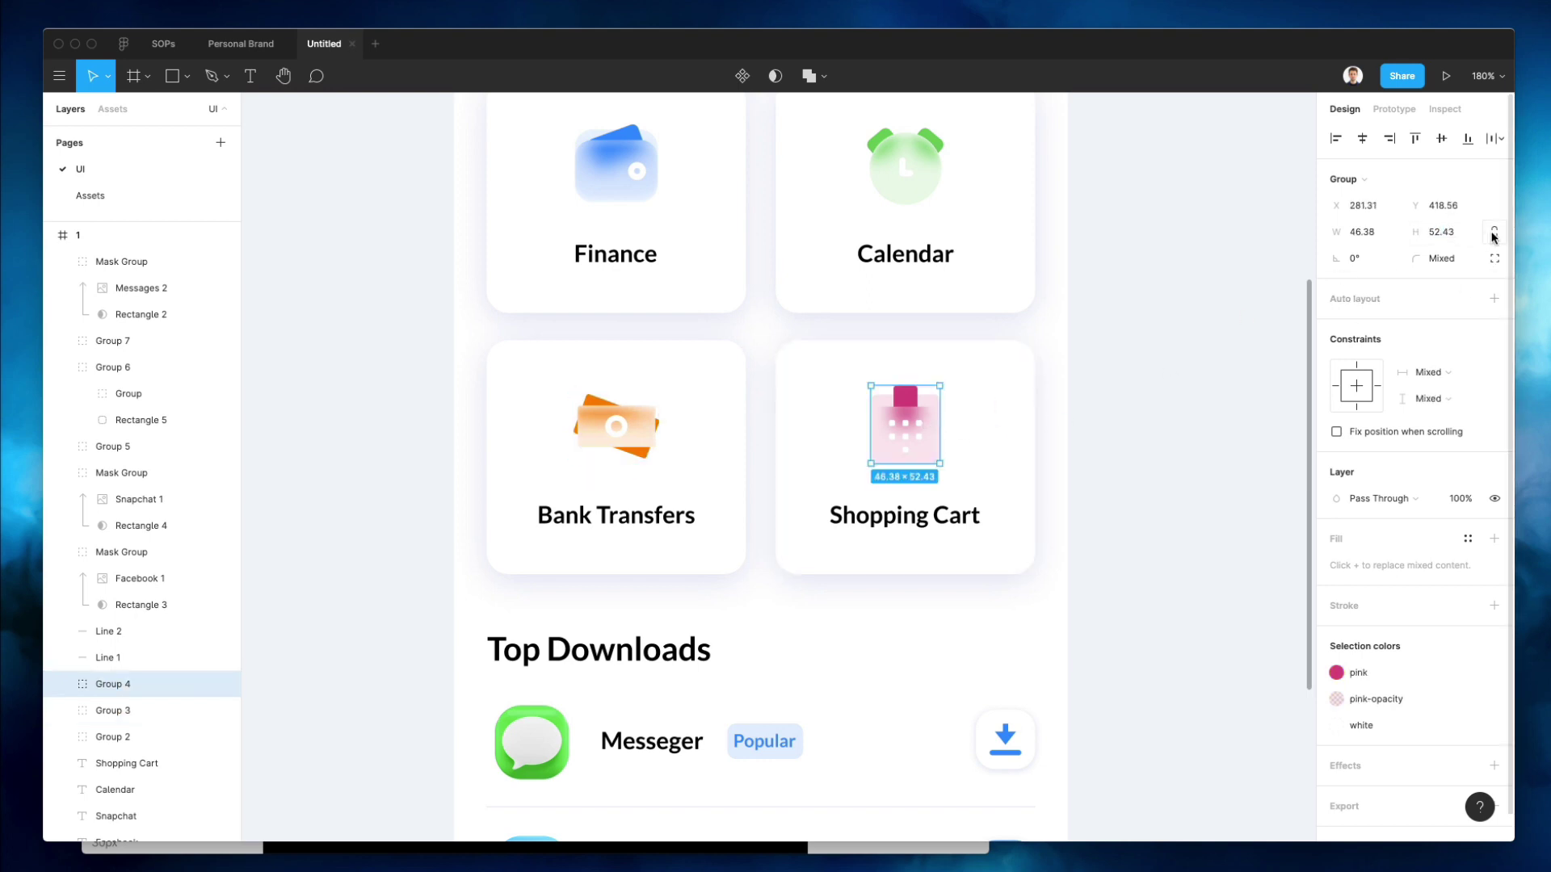
click(1442, 236)
key(Down)
key(Down)
key(Down)
key(Escape)
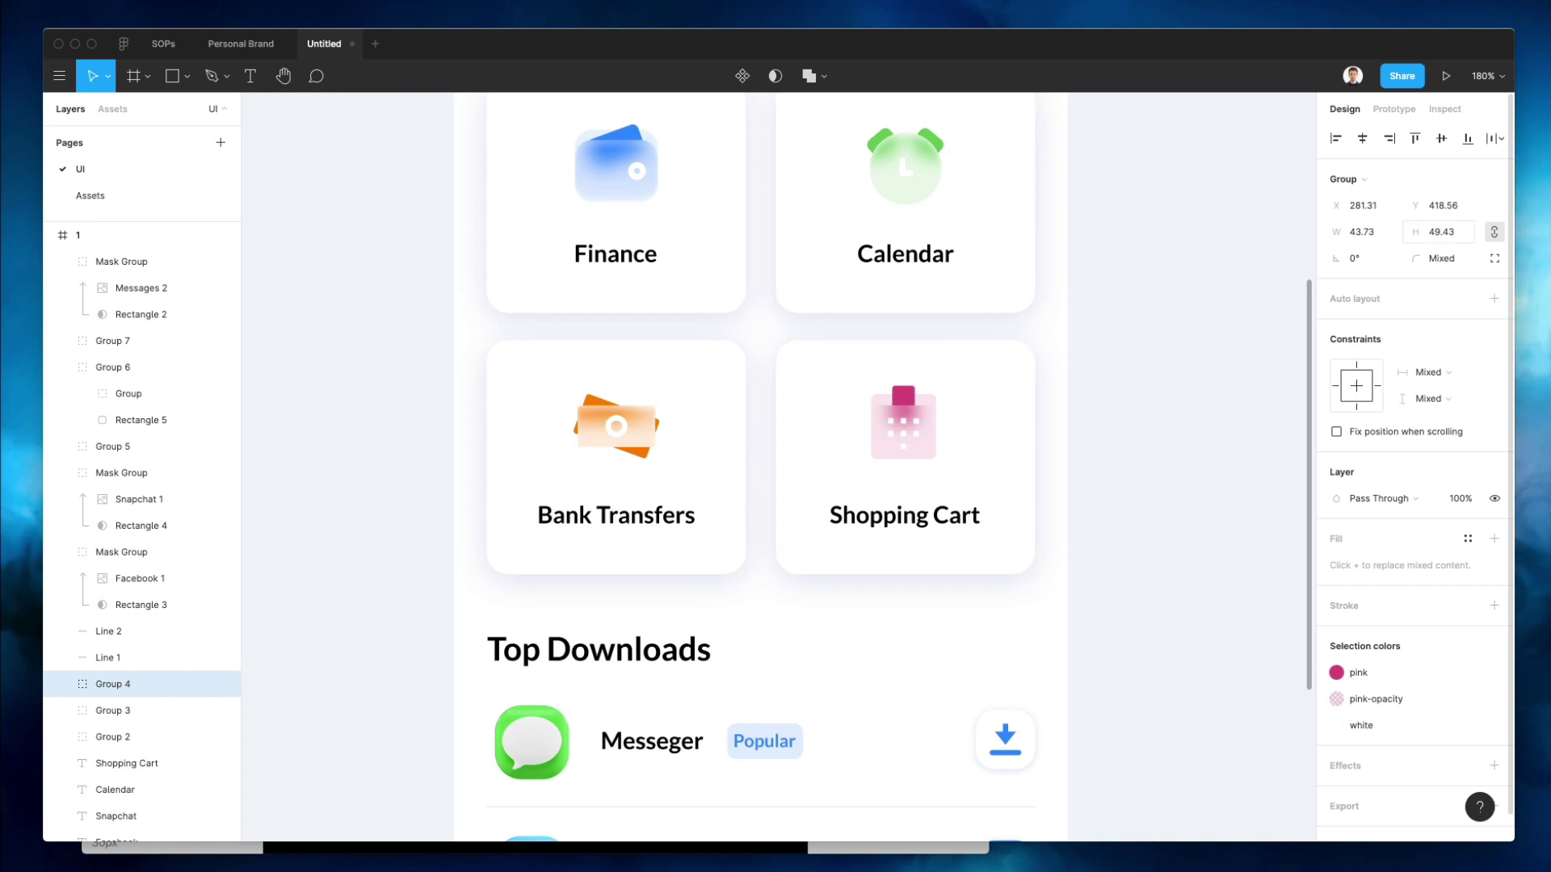
key(Right)
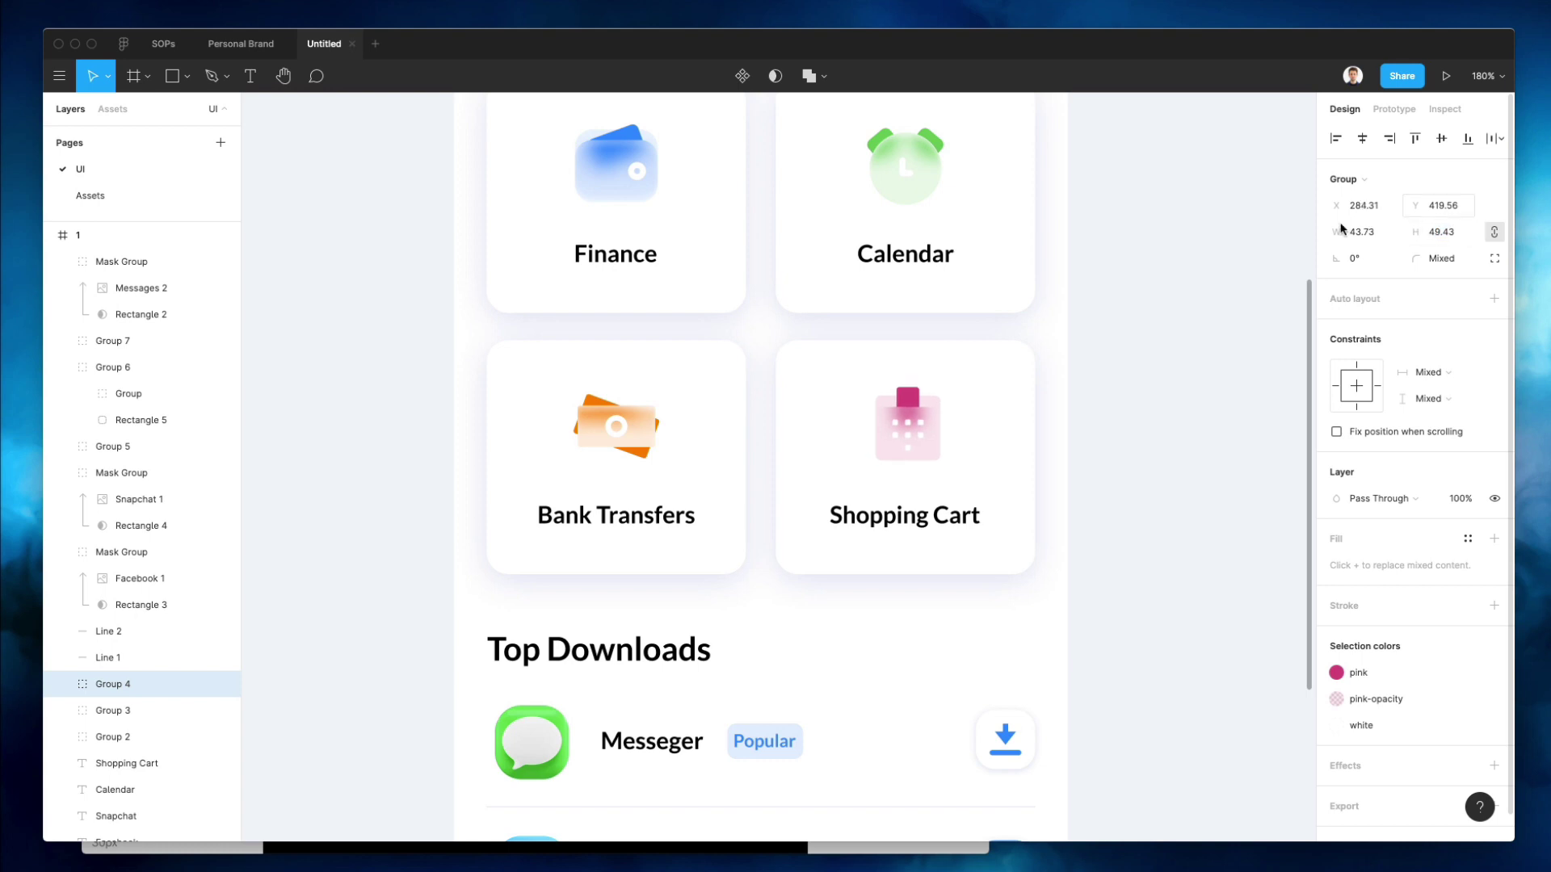
- Shrink the Calendar icon to 48.37 × 48.5 and the Finance wallet to 52.8 × 49.43, recentring both
scroll(1070, 342, up, 4)
click(880, 299)
click(1495, 259)
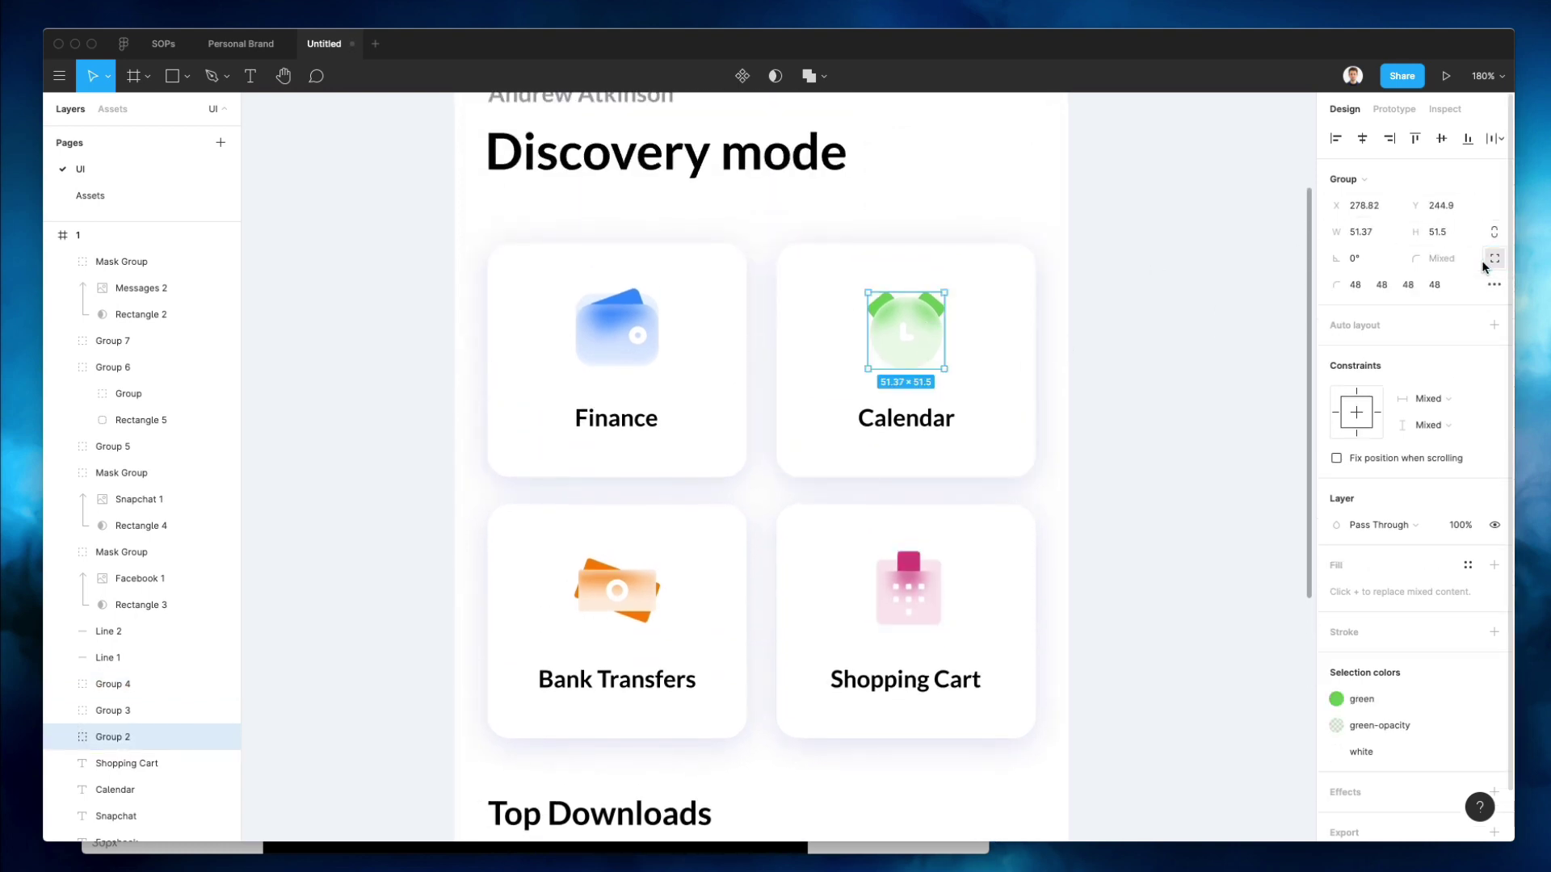
click(1493, 259)
click(1439, 233)
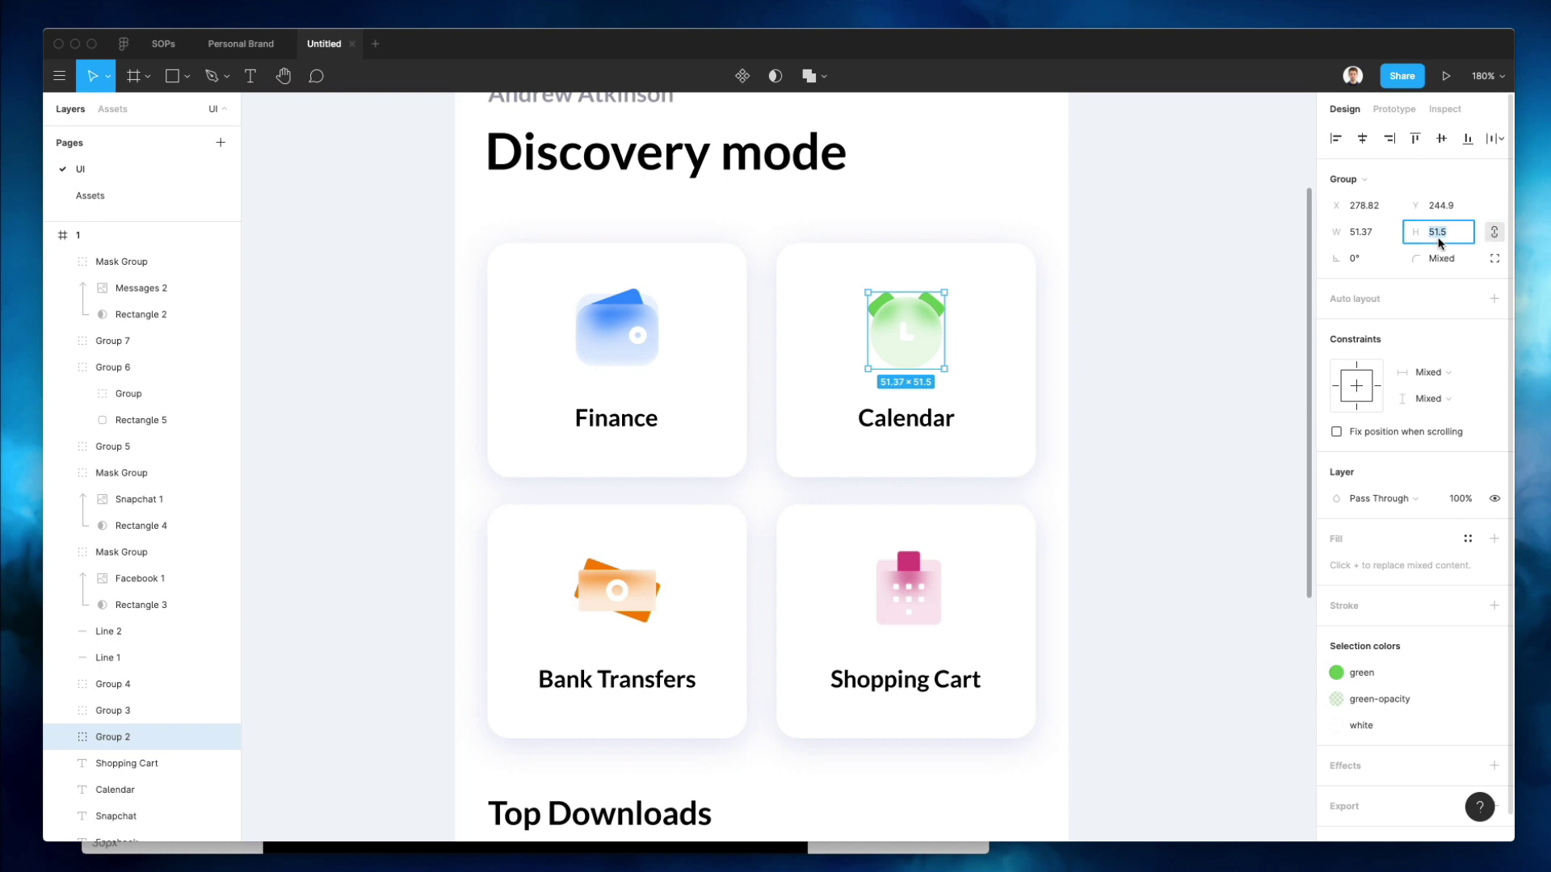
key(Down)
key(Down)
key(Escape)
key(Right)
key(Right)
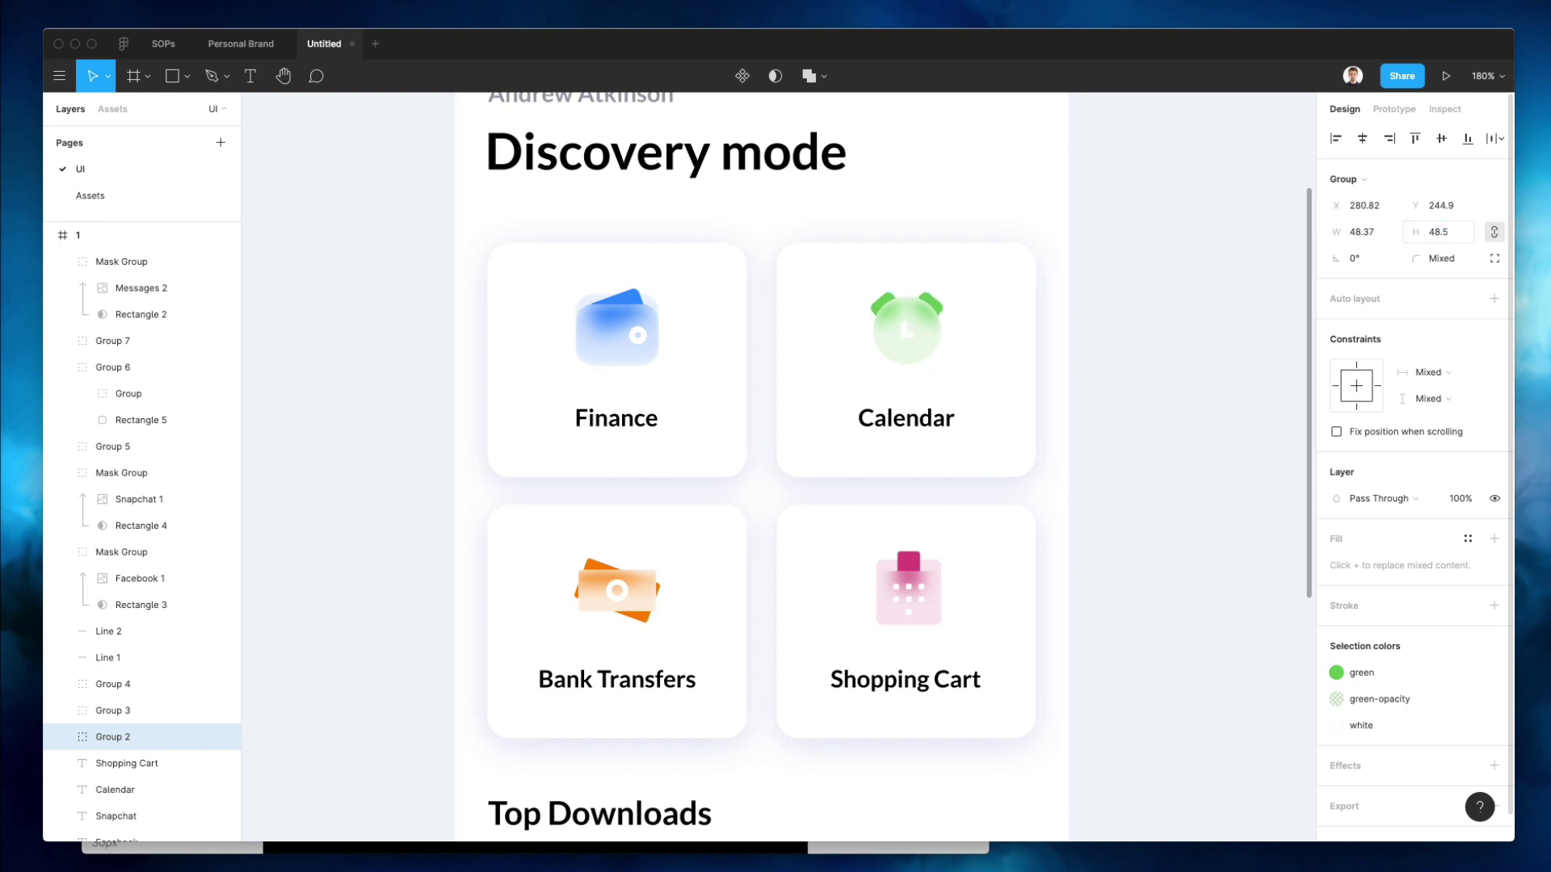
click(650, 313)
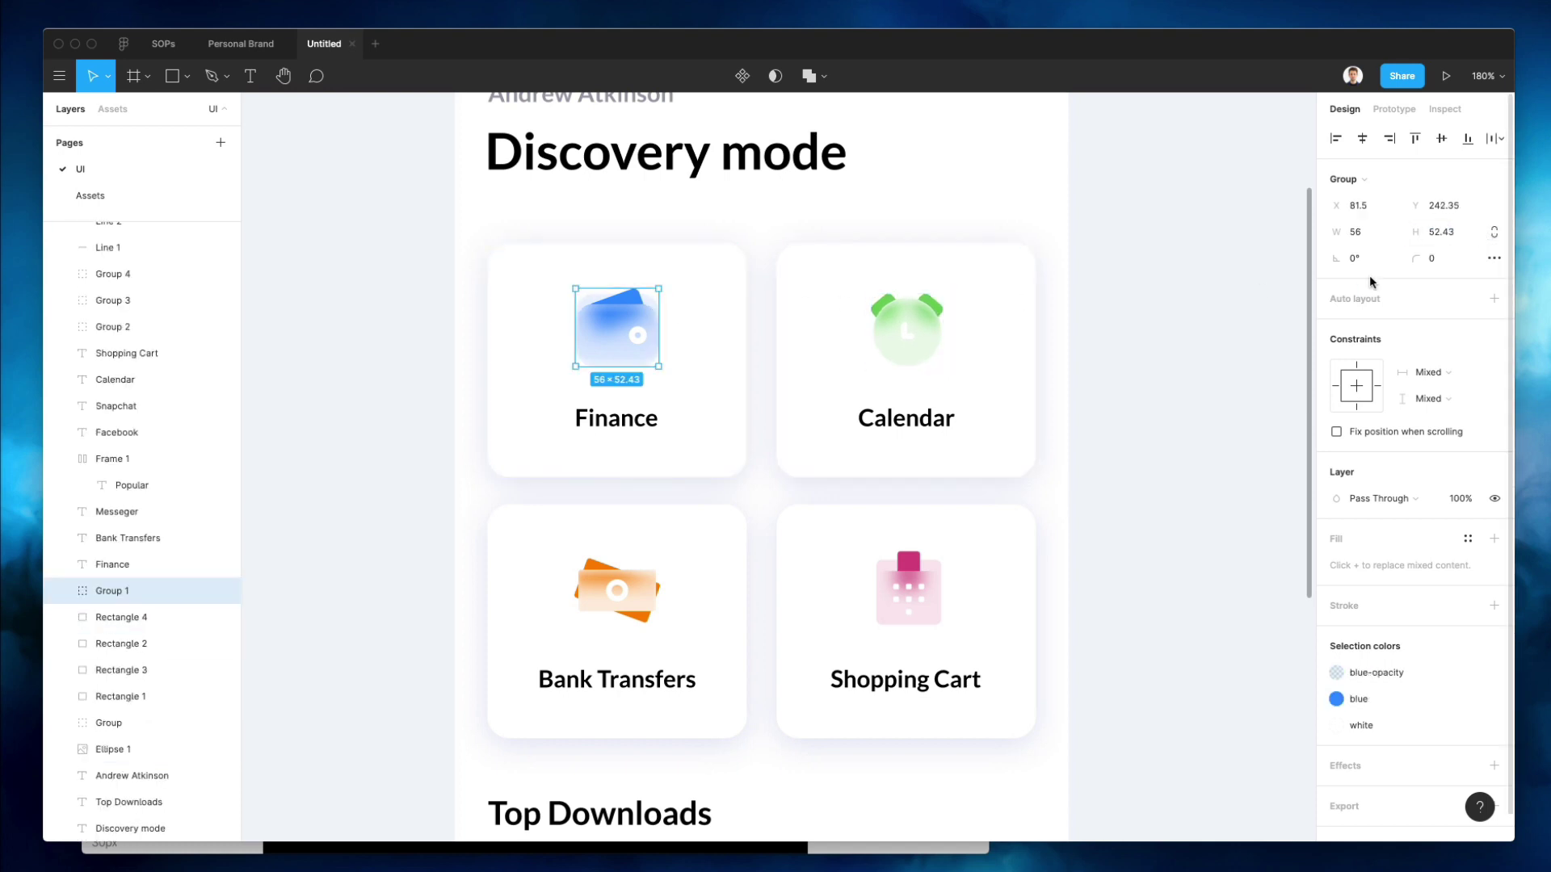
click(1494, 234)
key(Down)
key(Down)
key(Down)
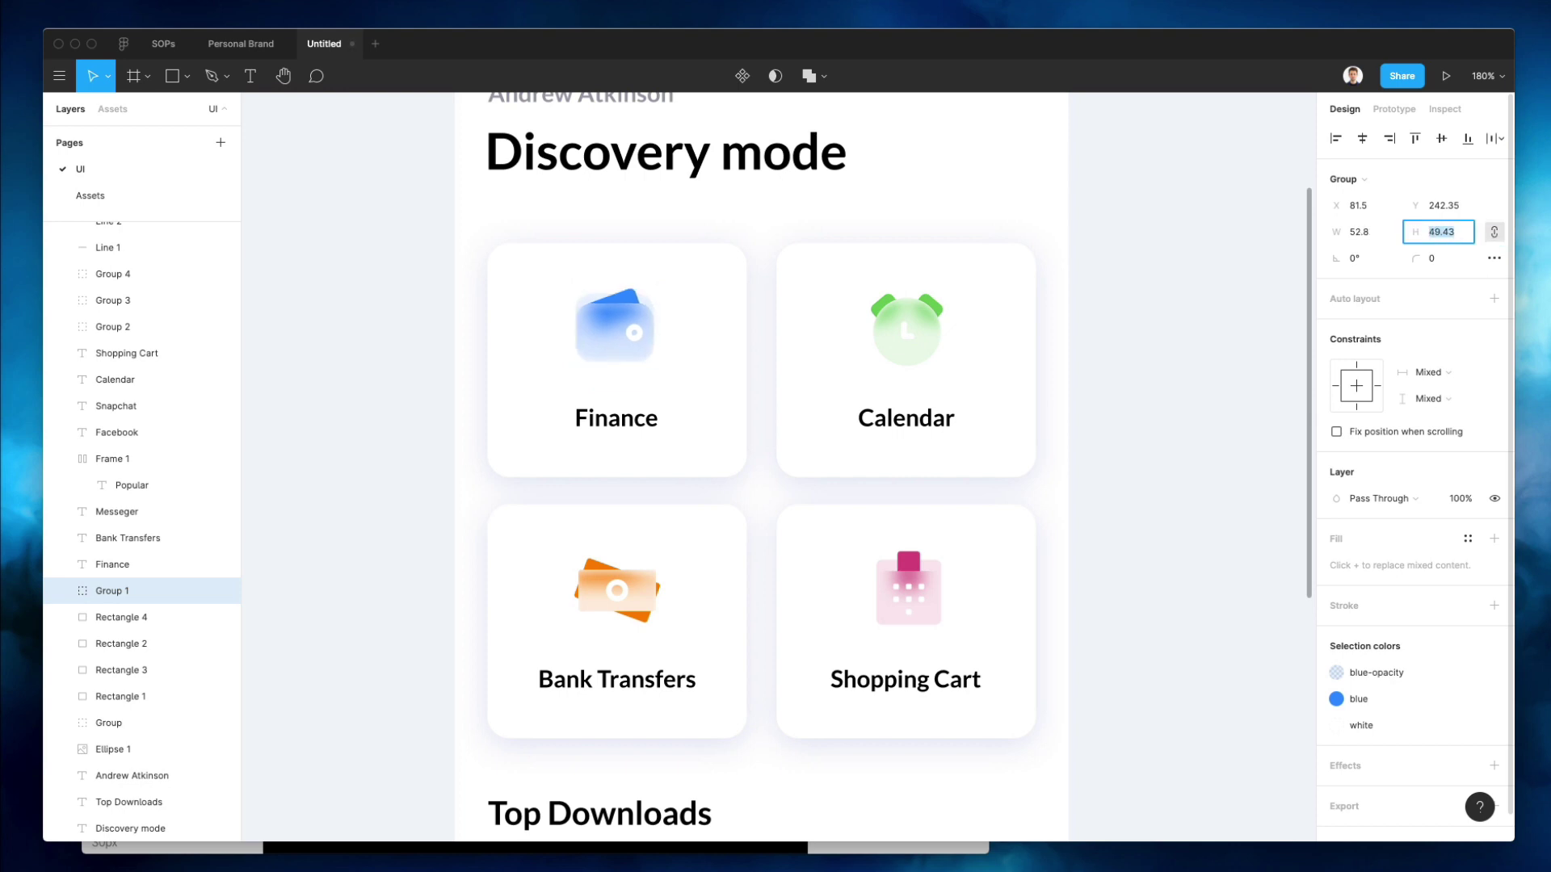
key(Escape)
key(Right)
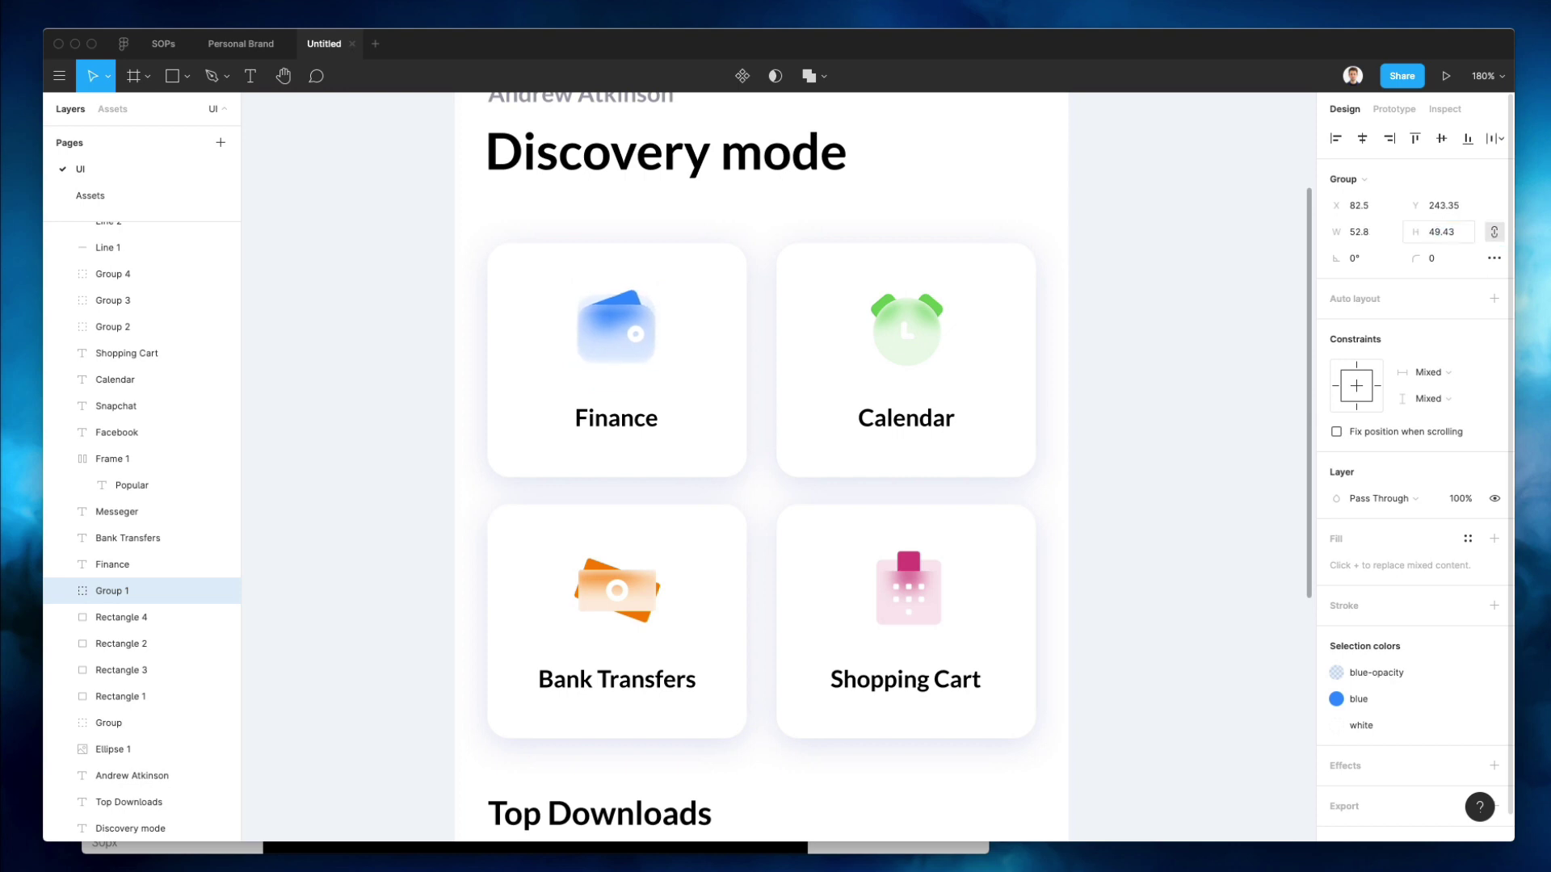
scroll(1084, 495, down, 10)
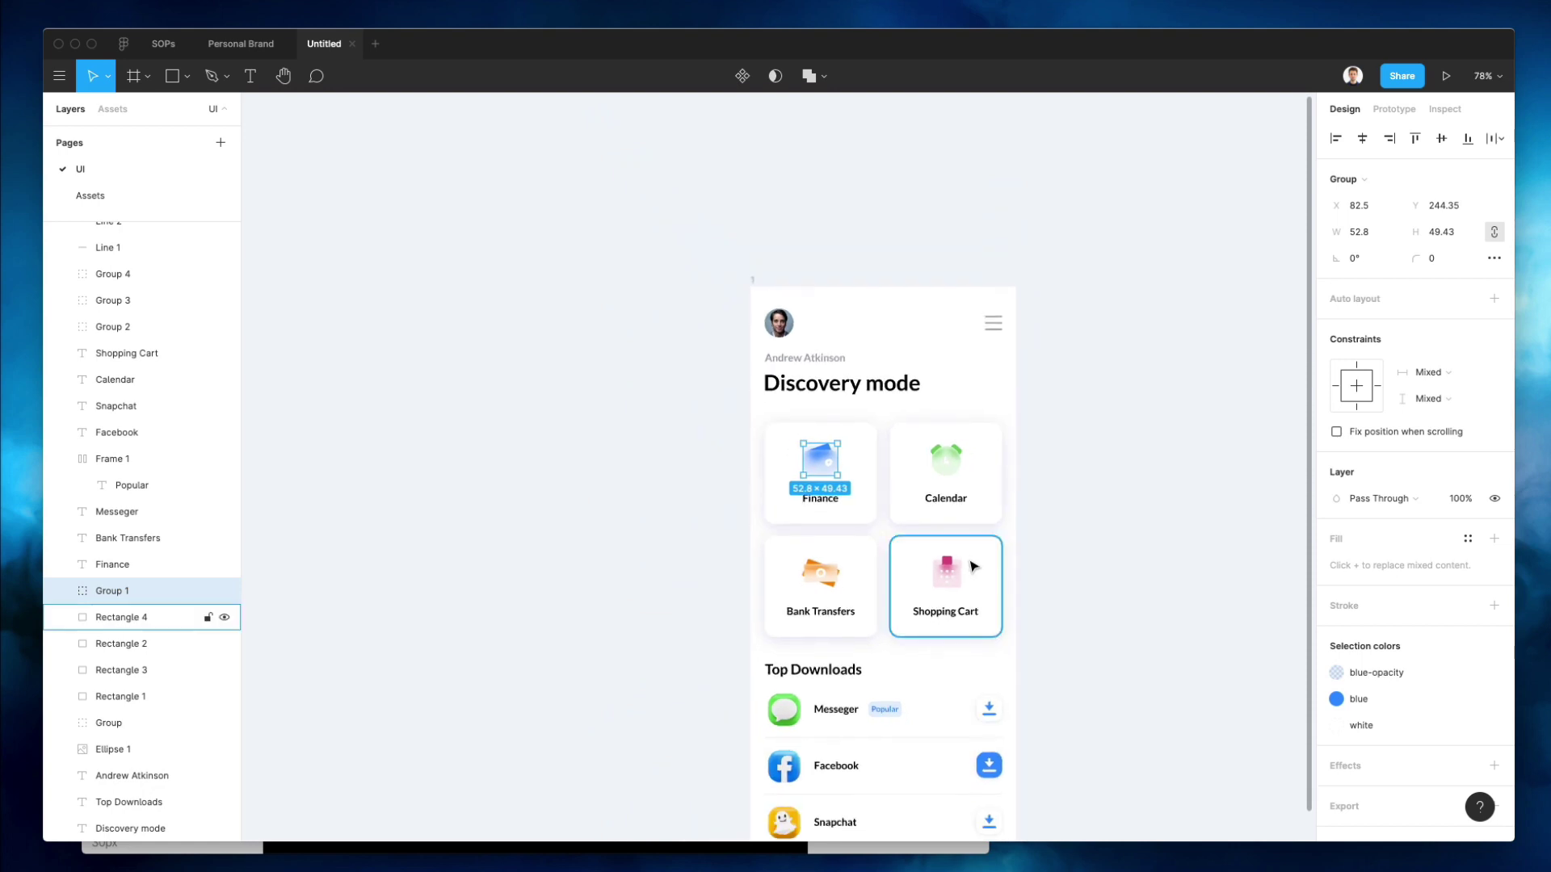
- Try shrinking the Calendar card from its corner, then undo that resize
click(973, 565)
scroll(973, 565, down, 3)
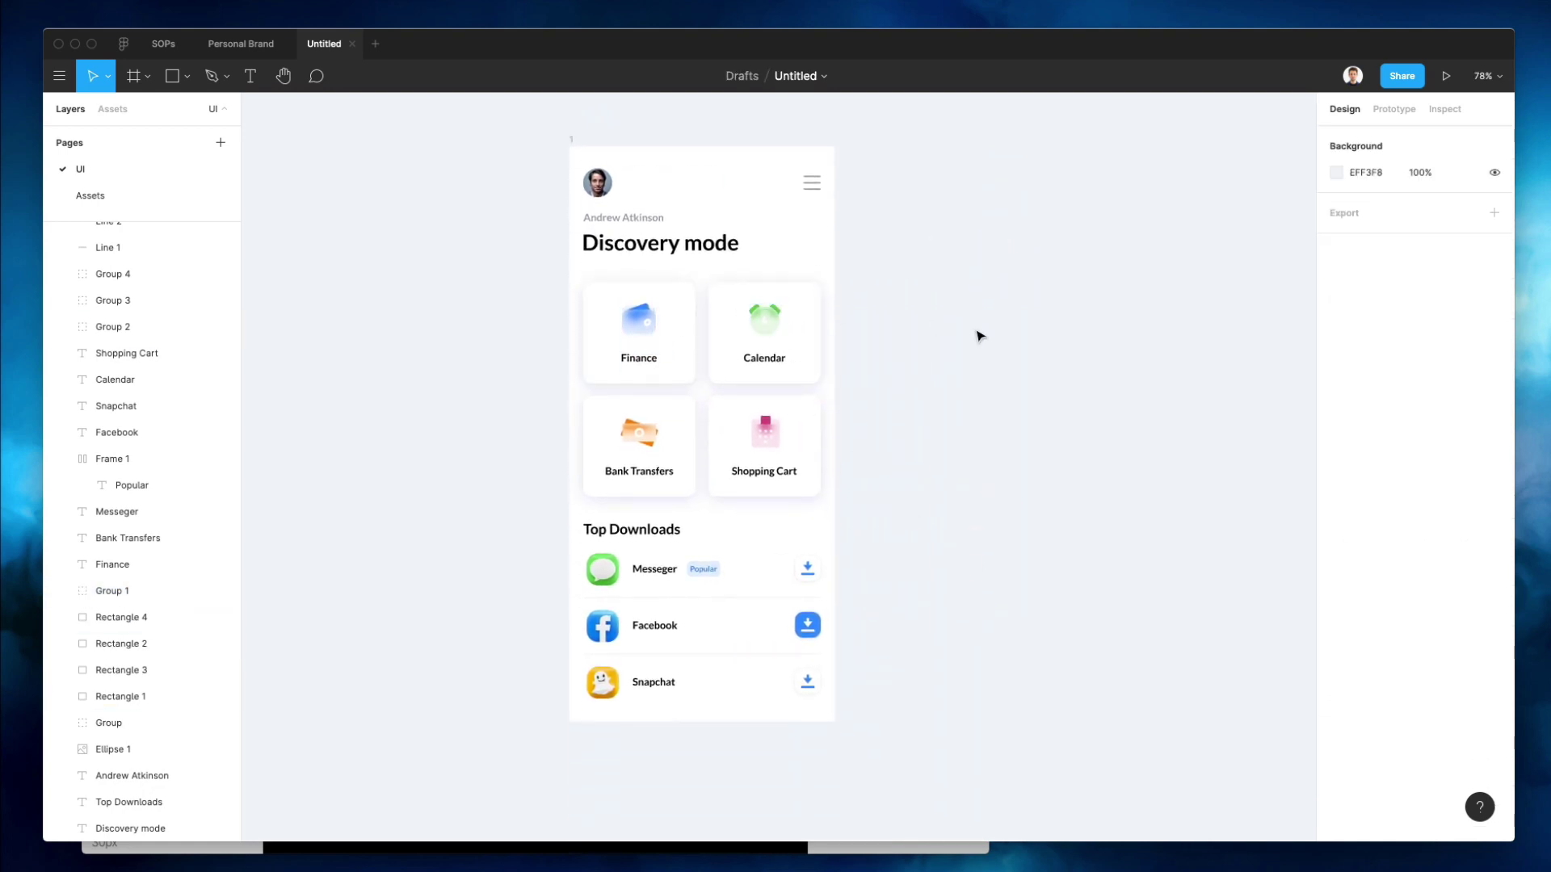
click(813, 299)
drag(821, 283, 812, 289)
click(909, 279)
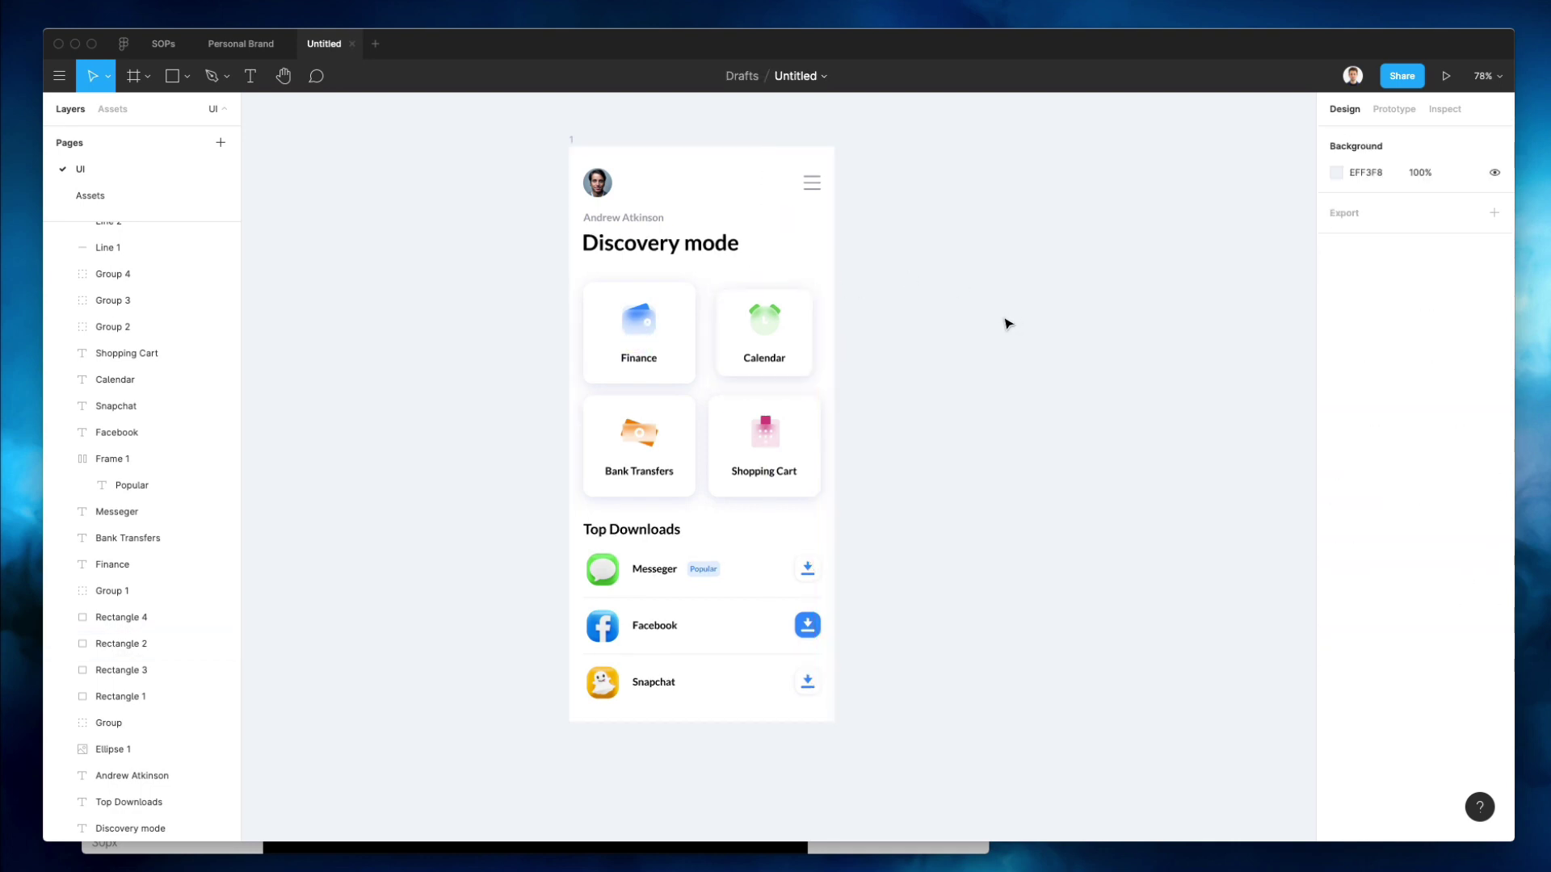
key(ctrl+z)
key(ctrl+z)
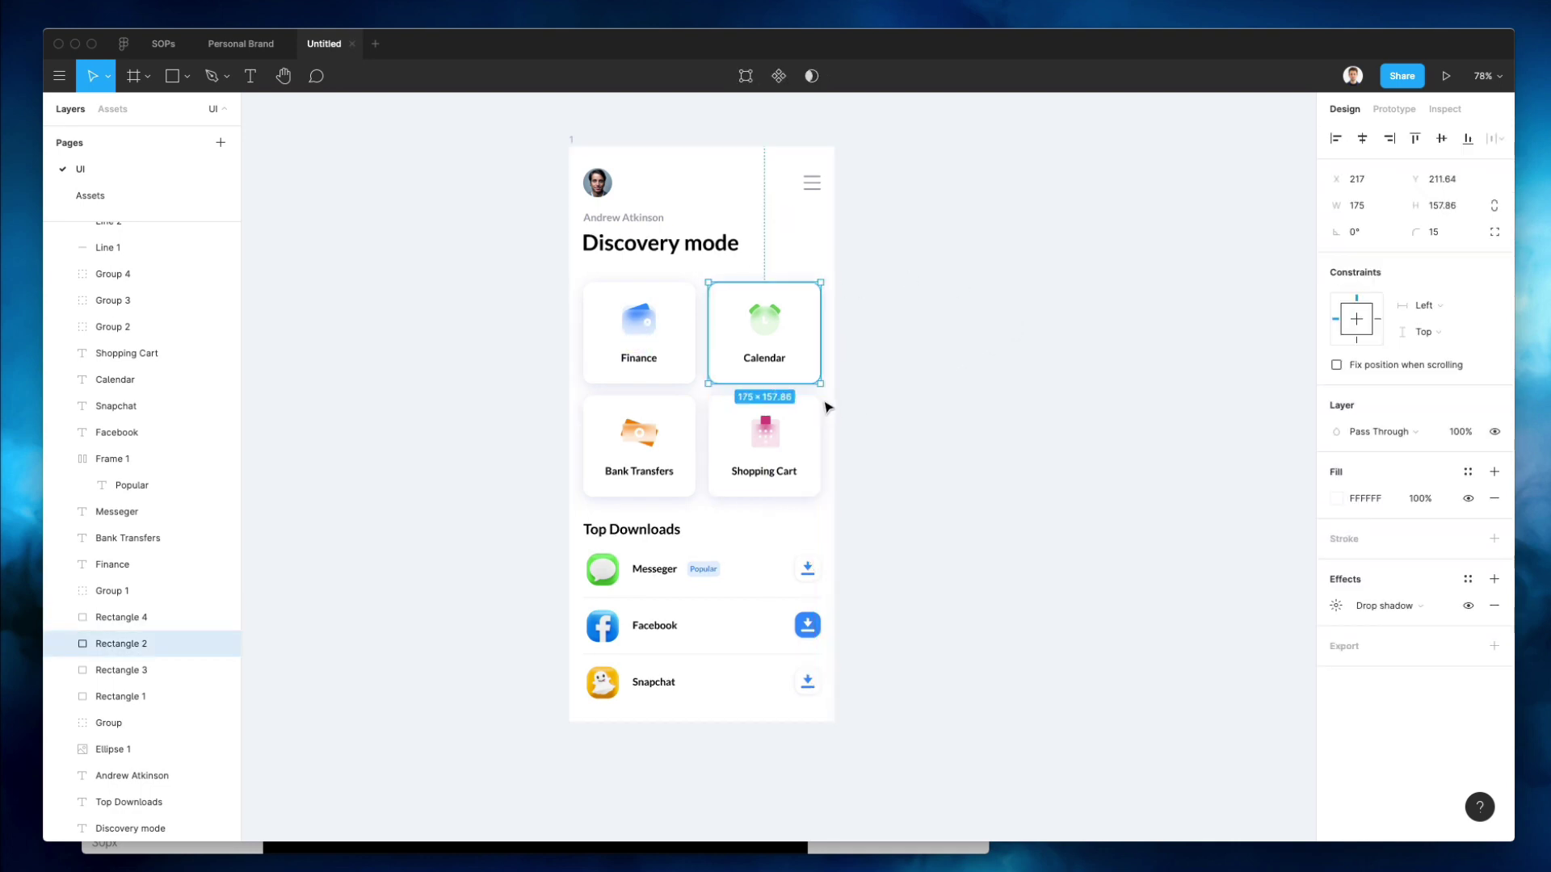
key(Escape)
scroll(810, 402, up, 4)
- Resize the Calendar, Finance and Bank Transfers cards to 166.23 × 149.94 and verify the Finance width
click(810, 404)
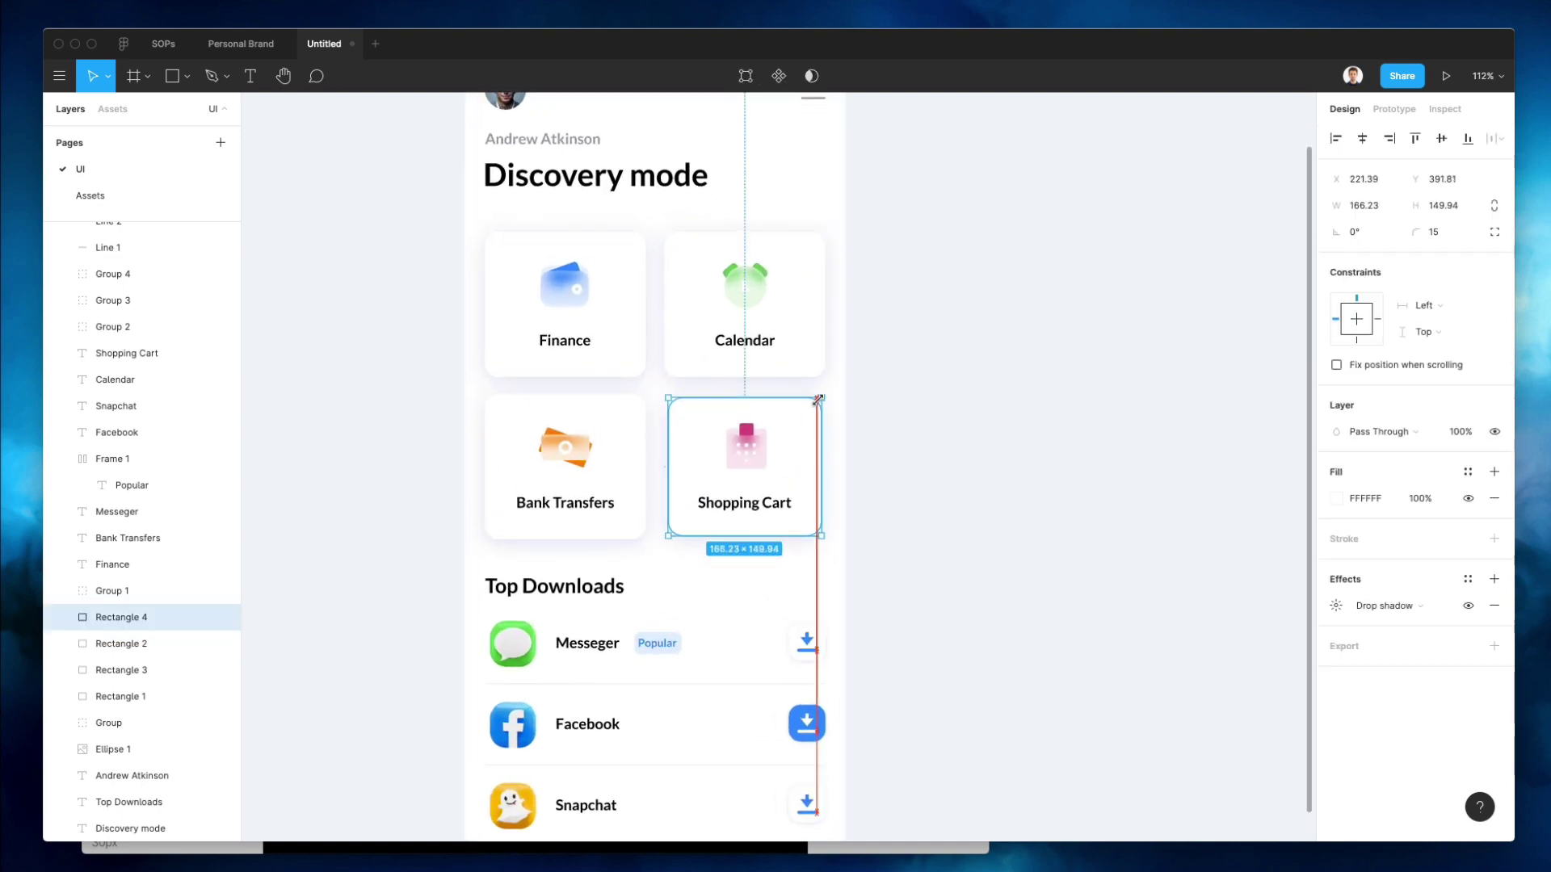
click(808, 360)
drag(821, 238, 818, 240)
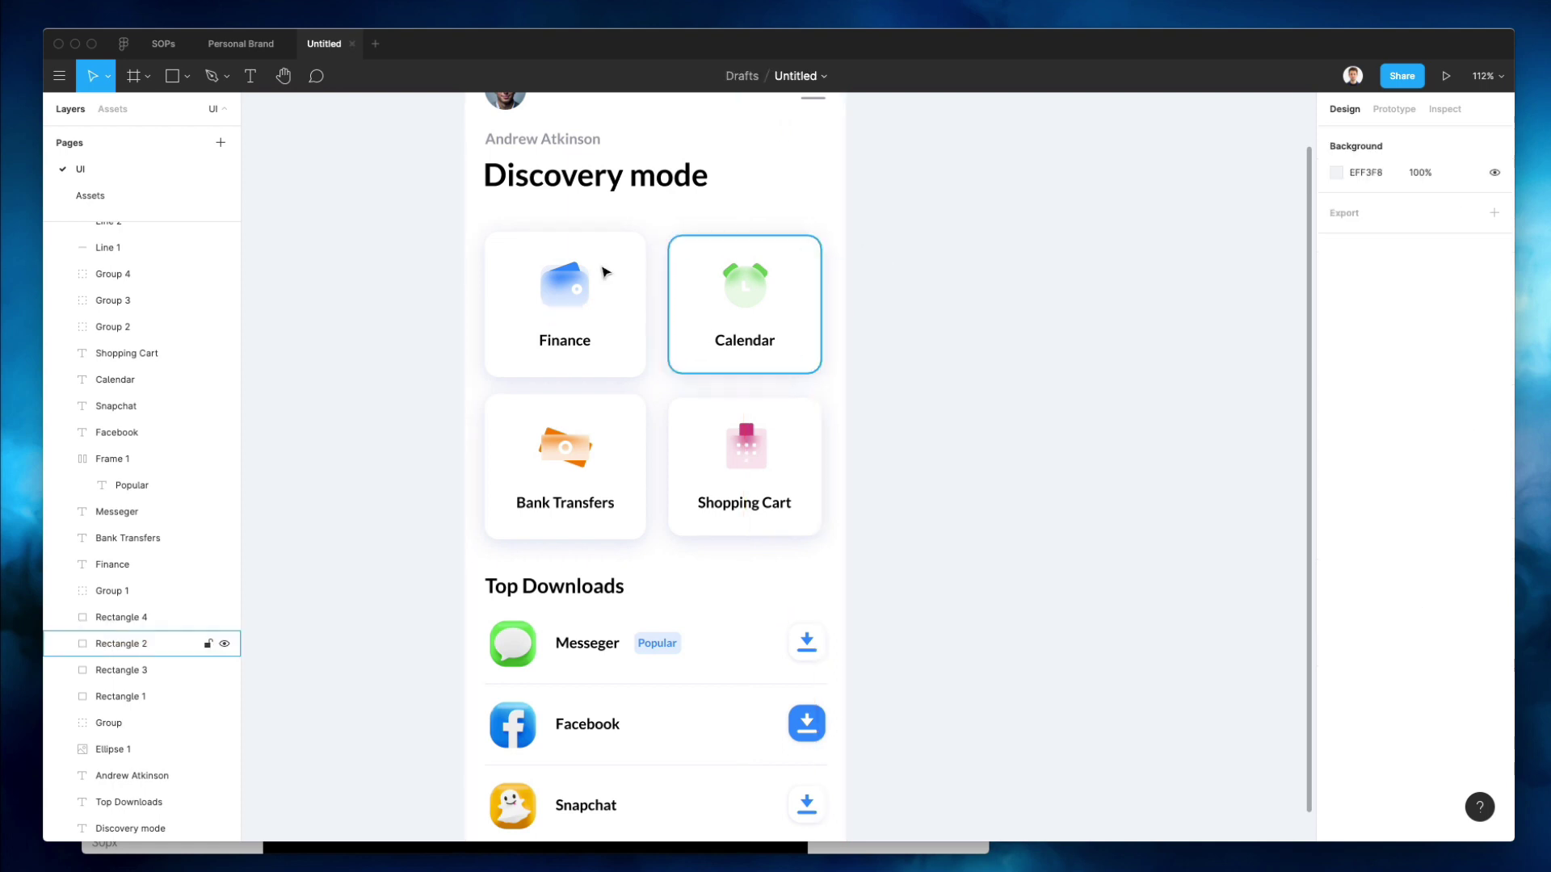
click(599, 240)
drag(638, 236, 634, 239)
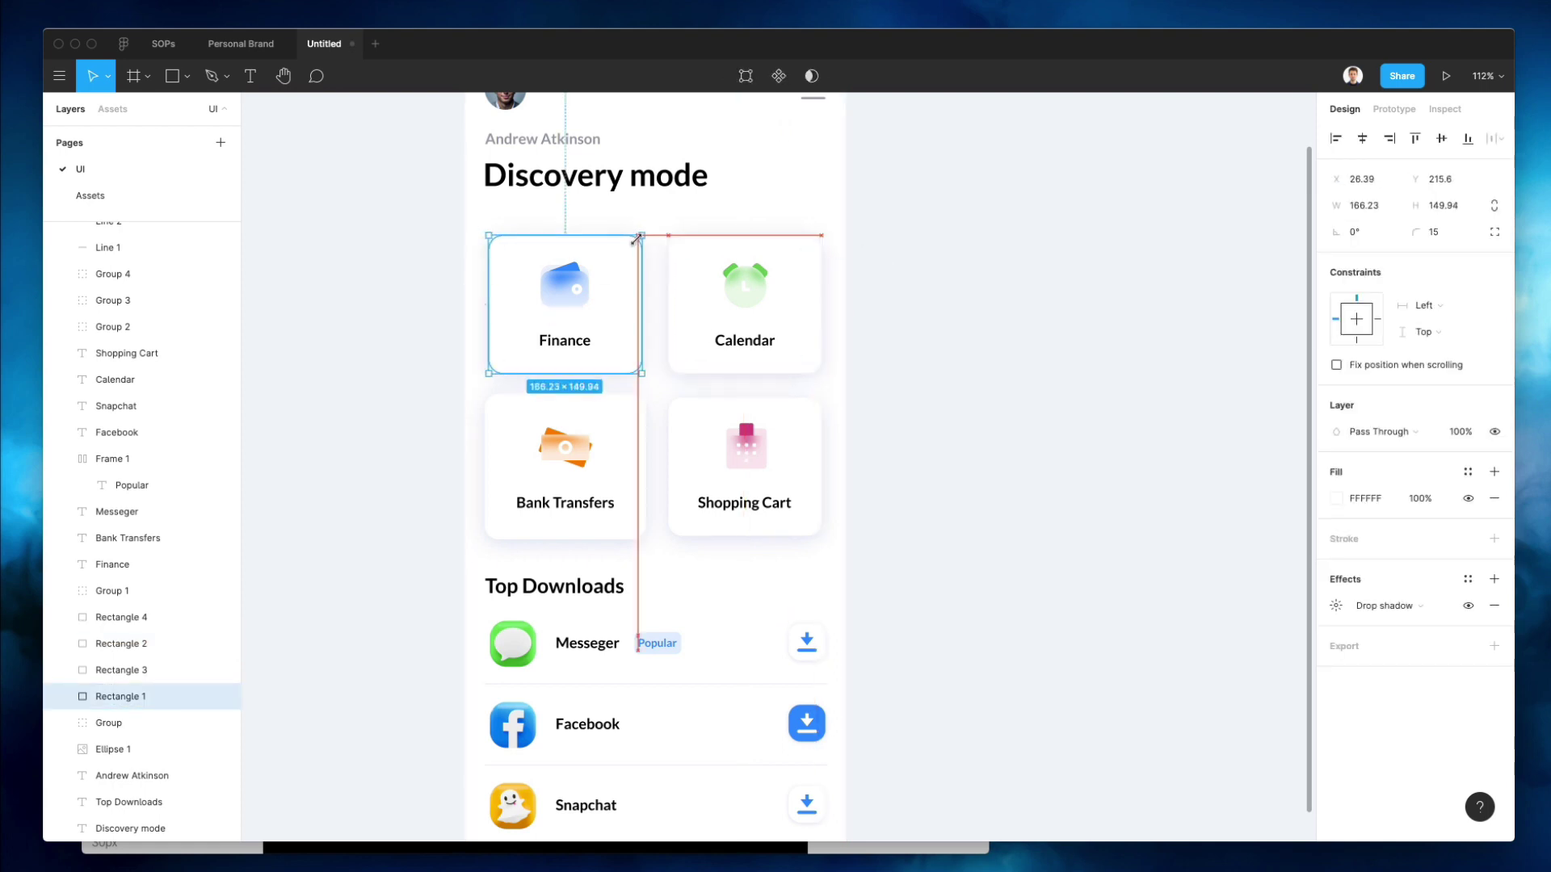
click(598, 436)
drag(643, 395, 639, 399)
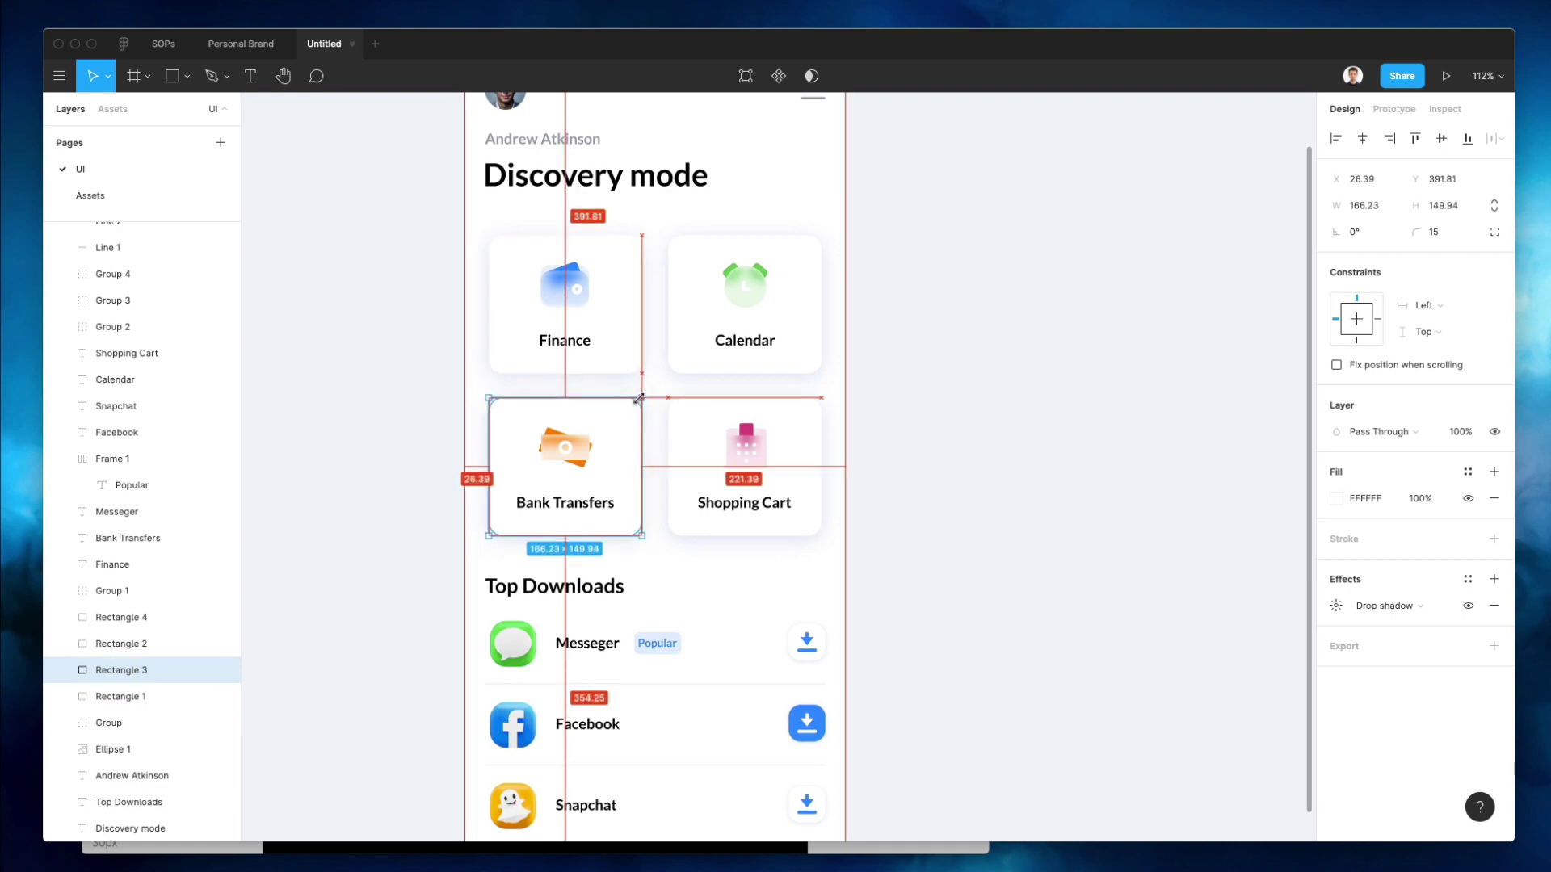
click(633, 340)
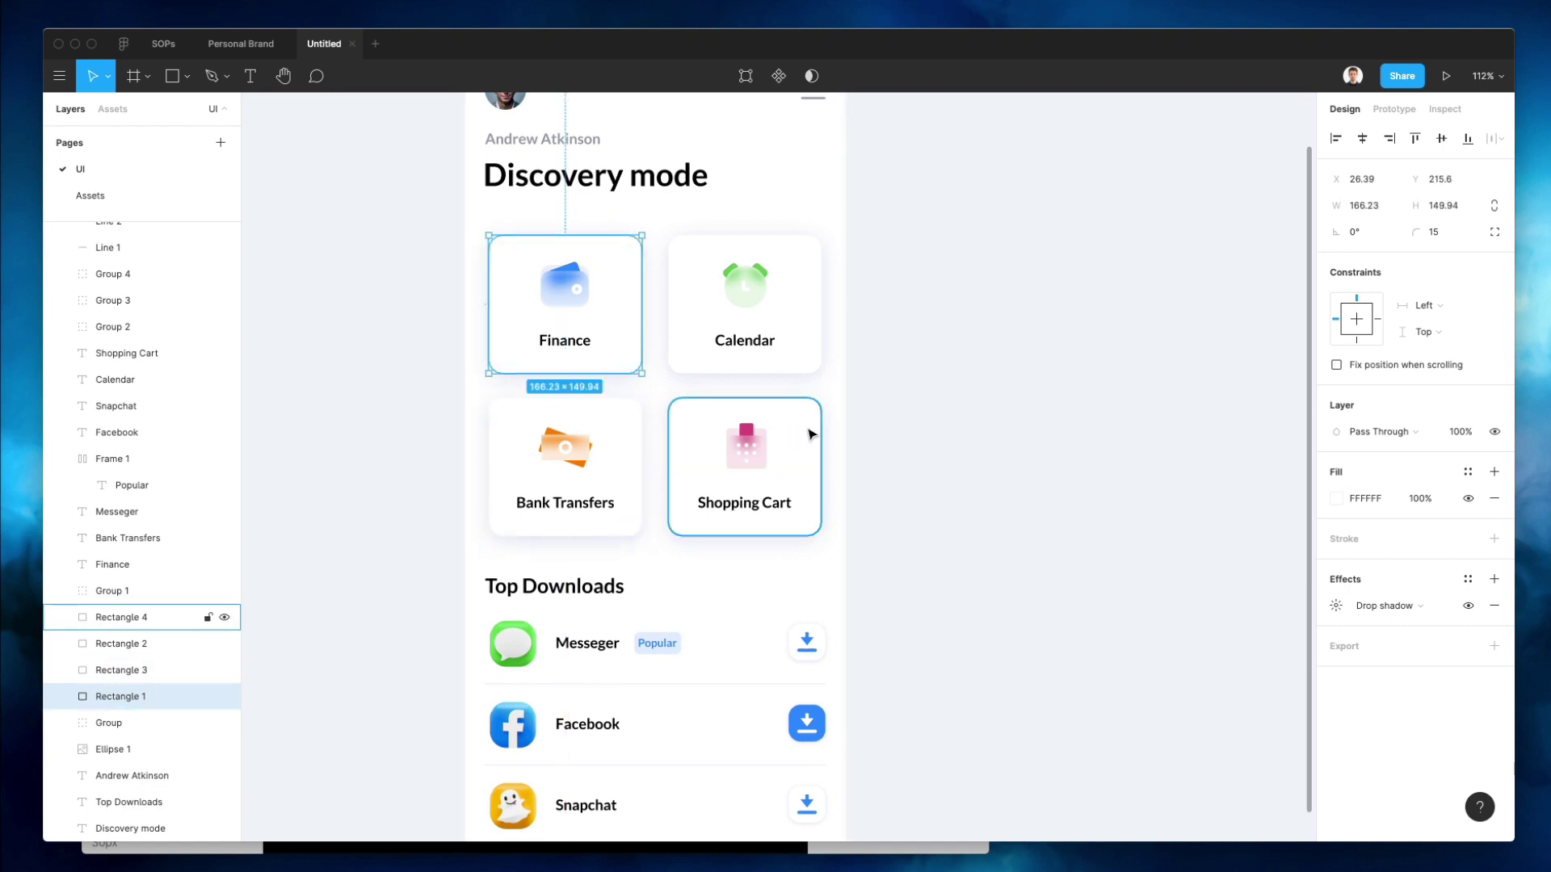
click(1374, 213)
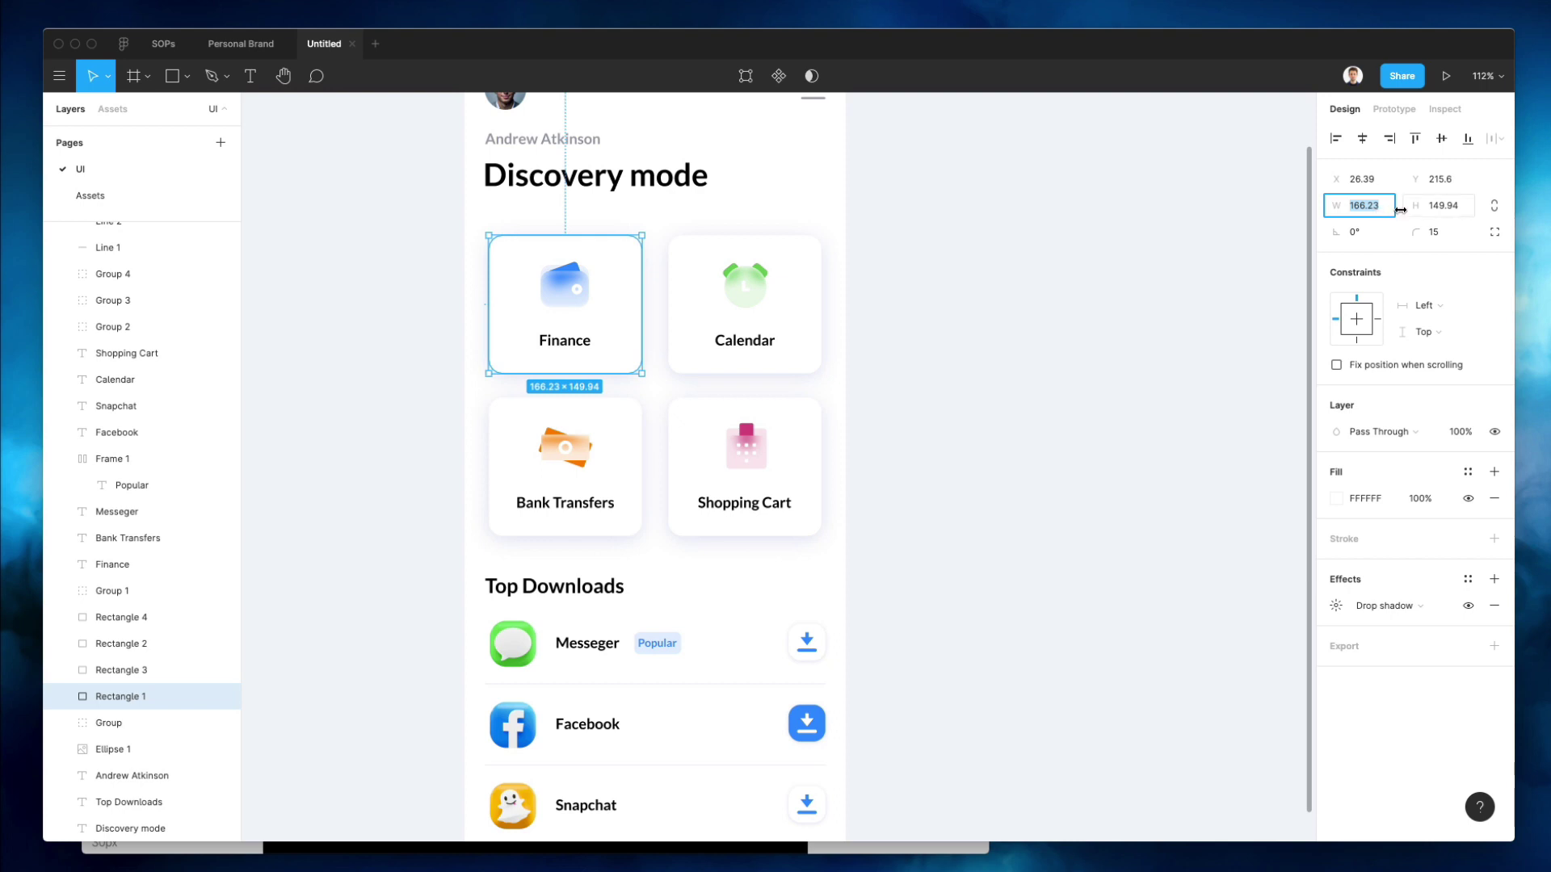
- Size the Finance card to 166×149 and give Calendar, Shopping Cart and Bank Transfers the same size
text(1)
click(1451, 210)
text(14)
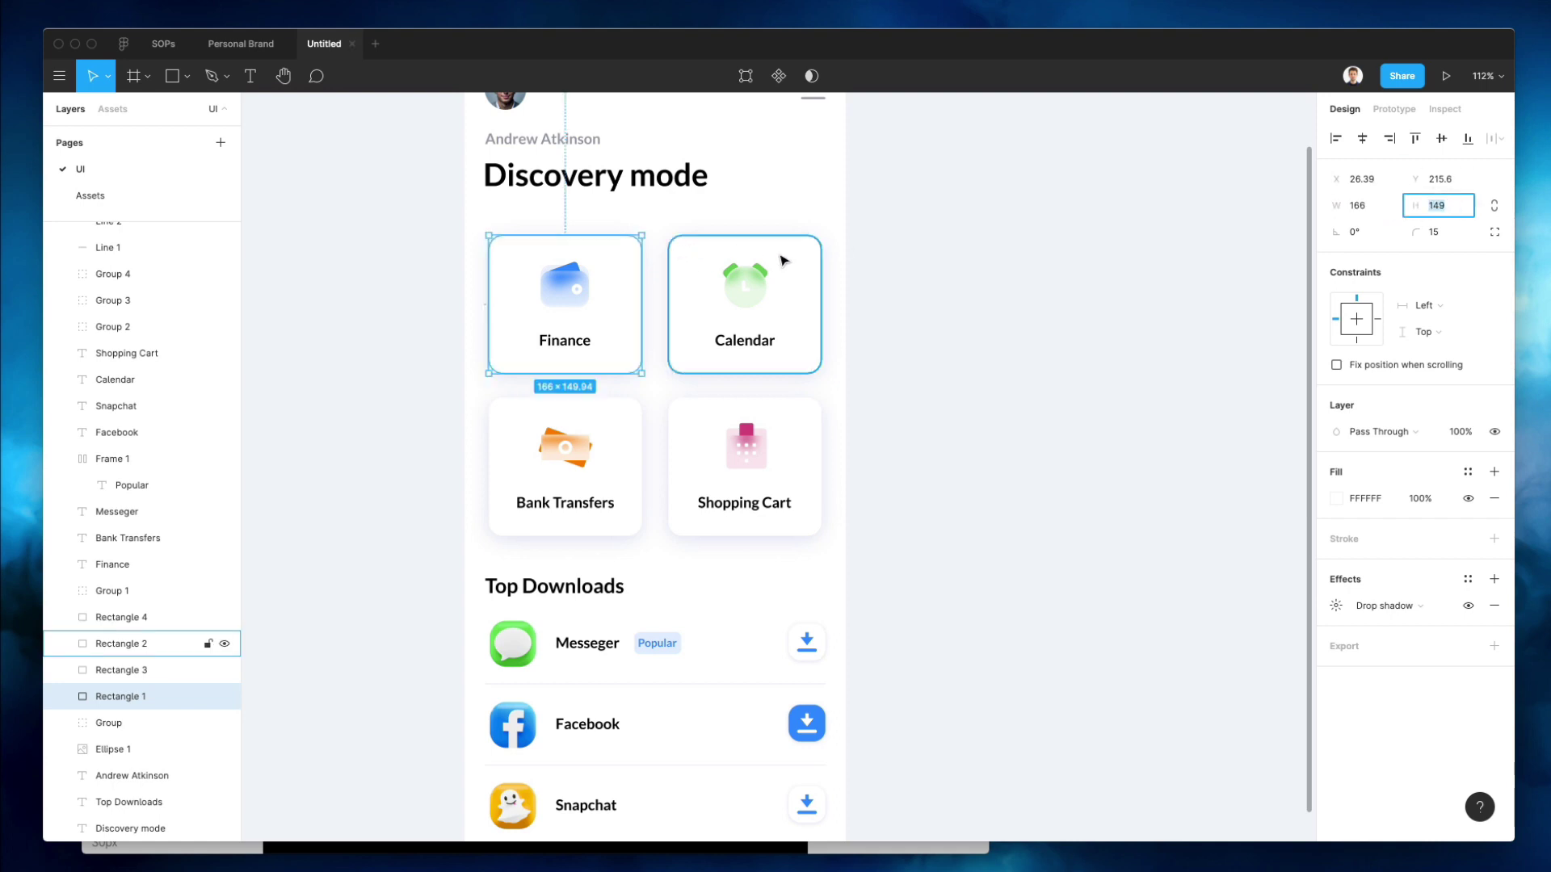
click(789, 257)
shift+click(806, 426)
shift+click(609, 409)
click(1441, 205)
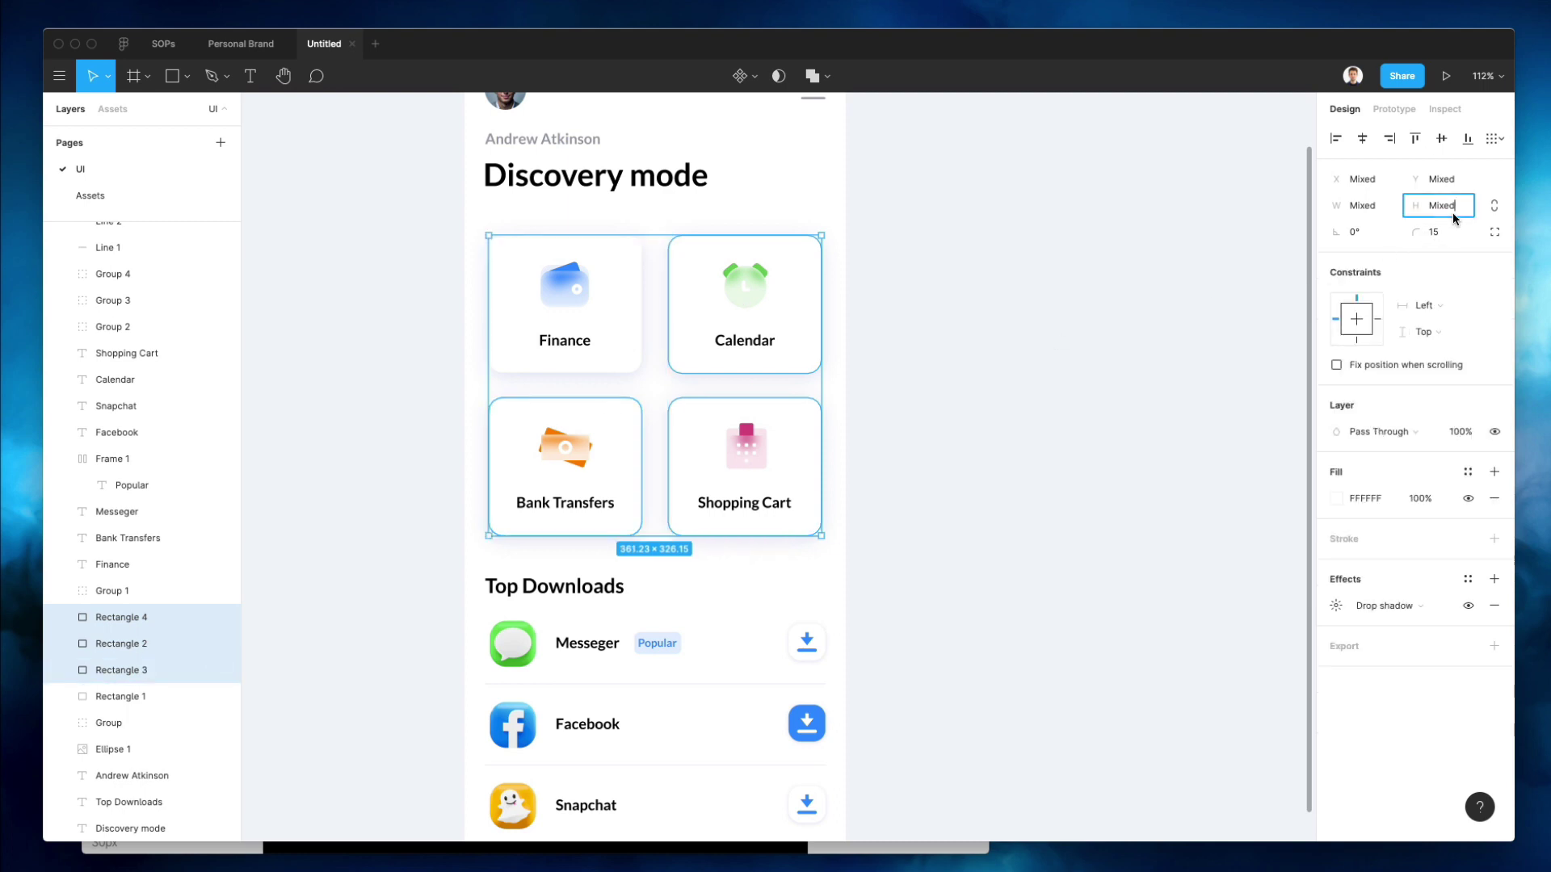
text(149)
key(Return)
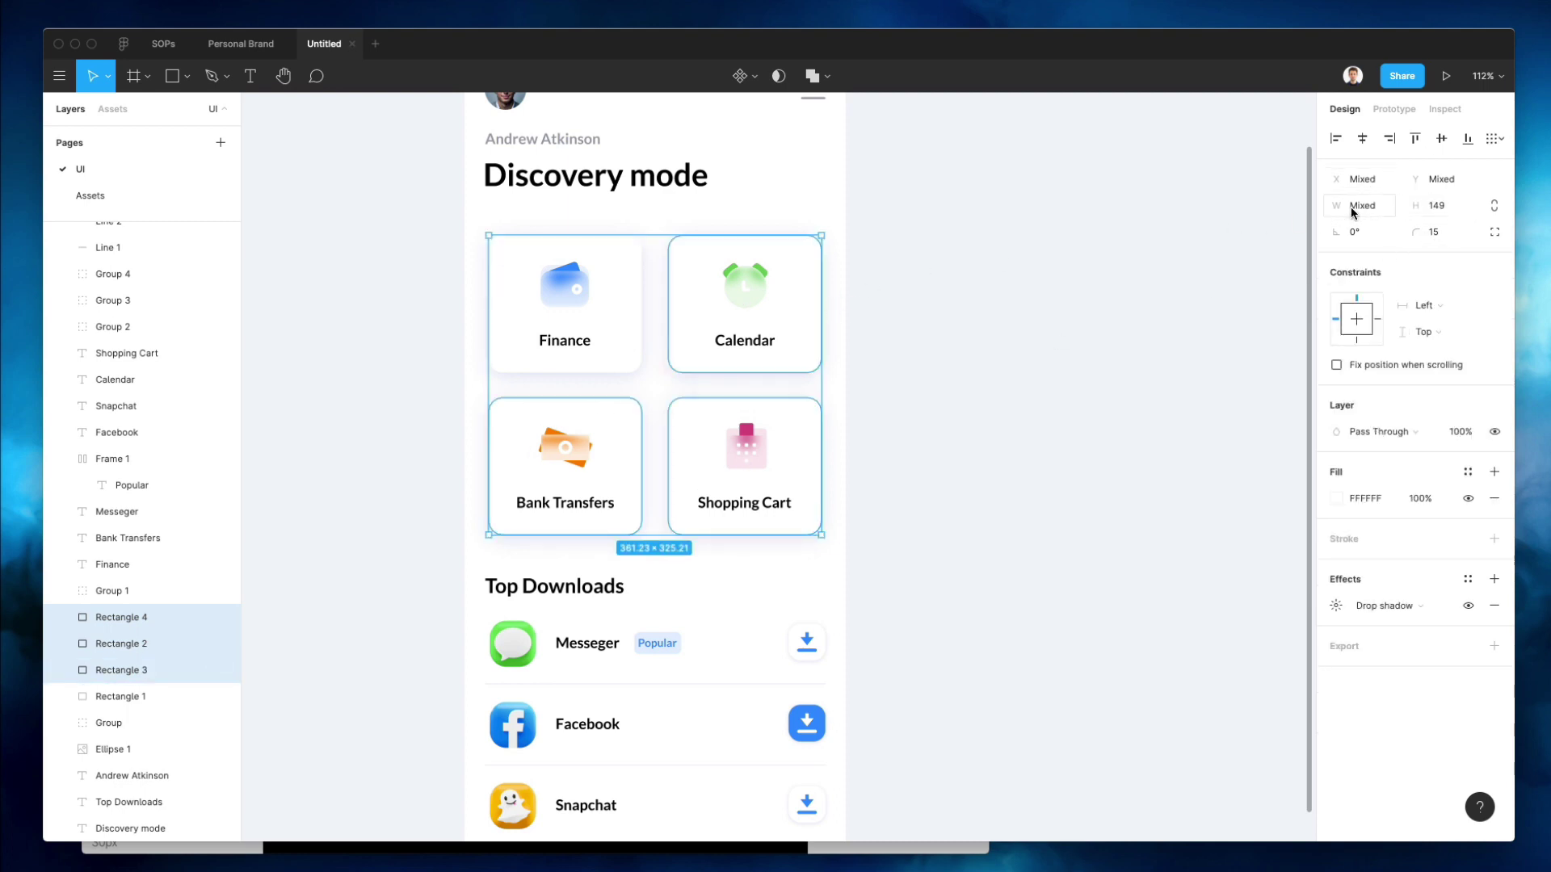
click(1354, 212)
key(Return)
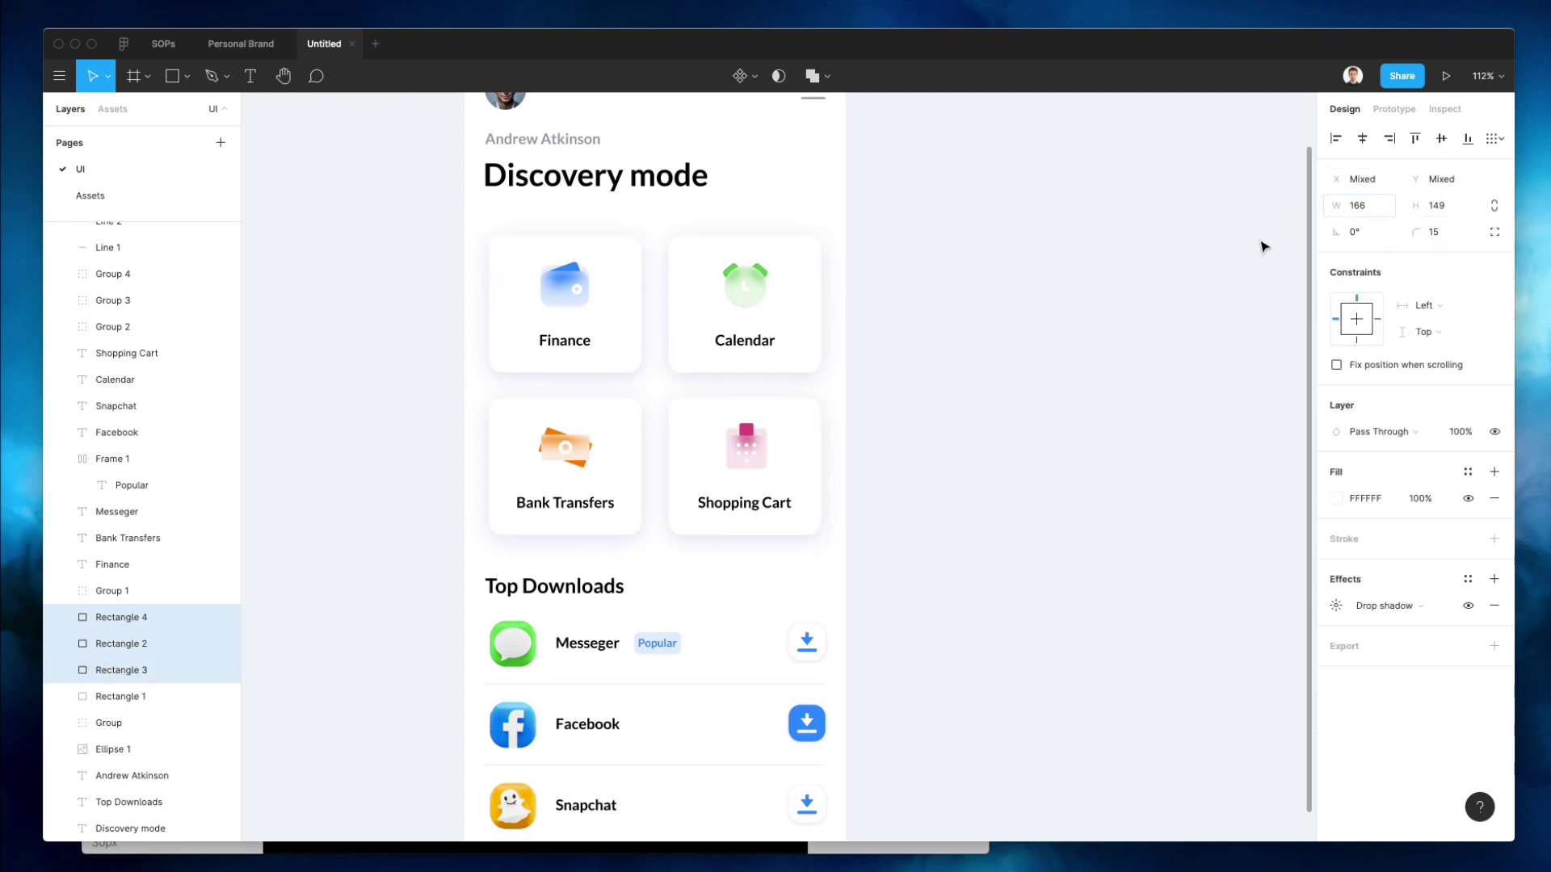
- Centre-align the card pairs and even out the spacing between rows and columns
click(1265, 247)
drag(654, 365, 638, 431)
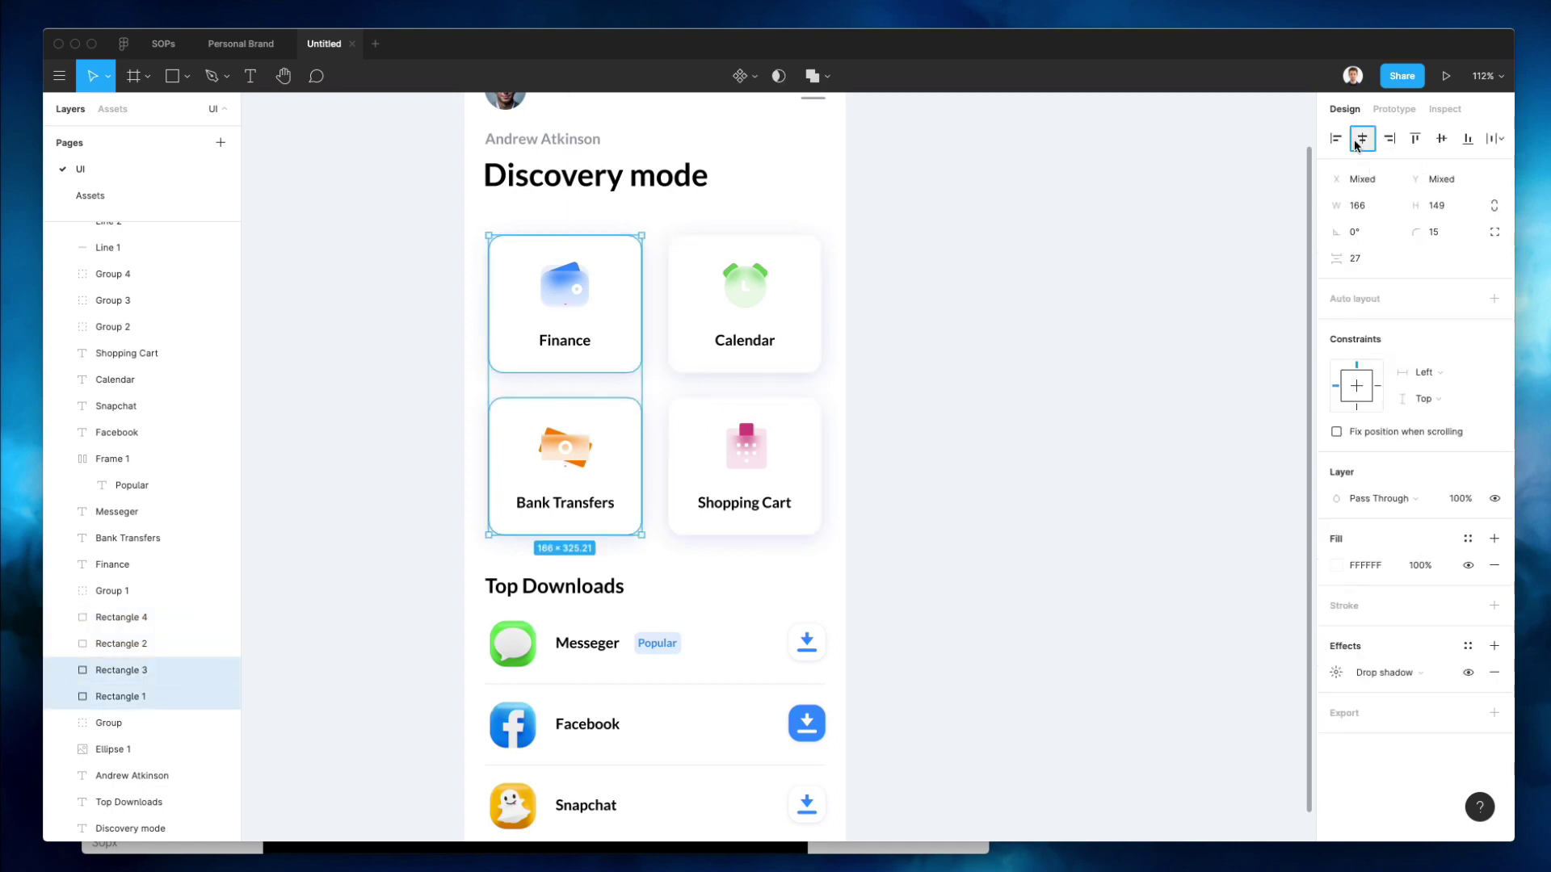
drag(668, 437, 917, 259)
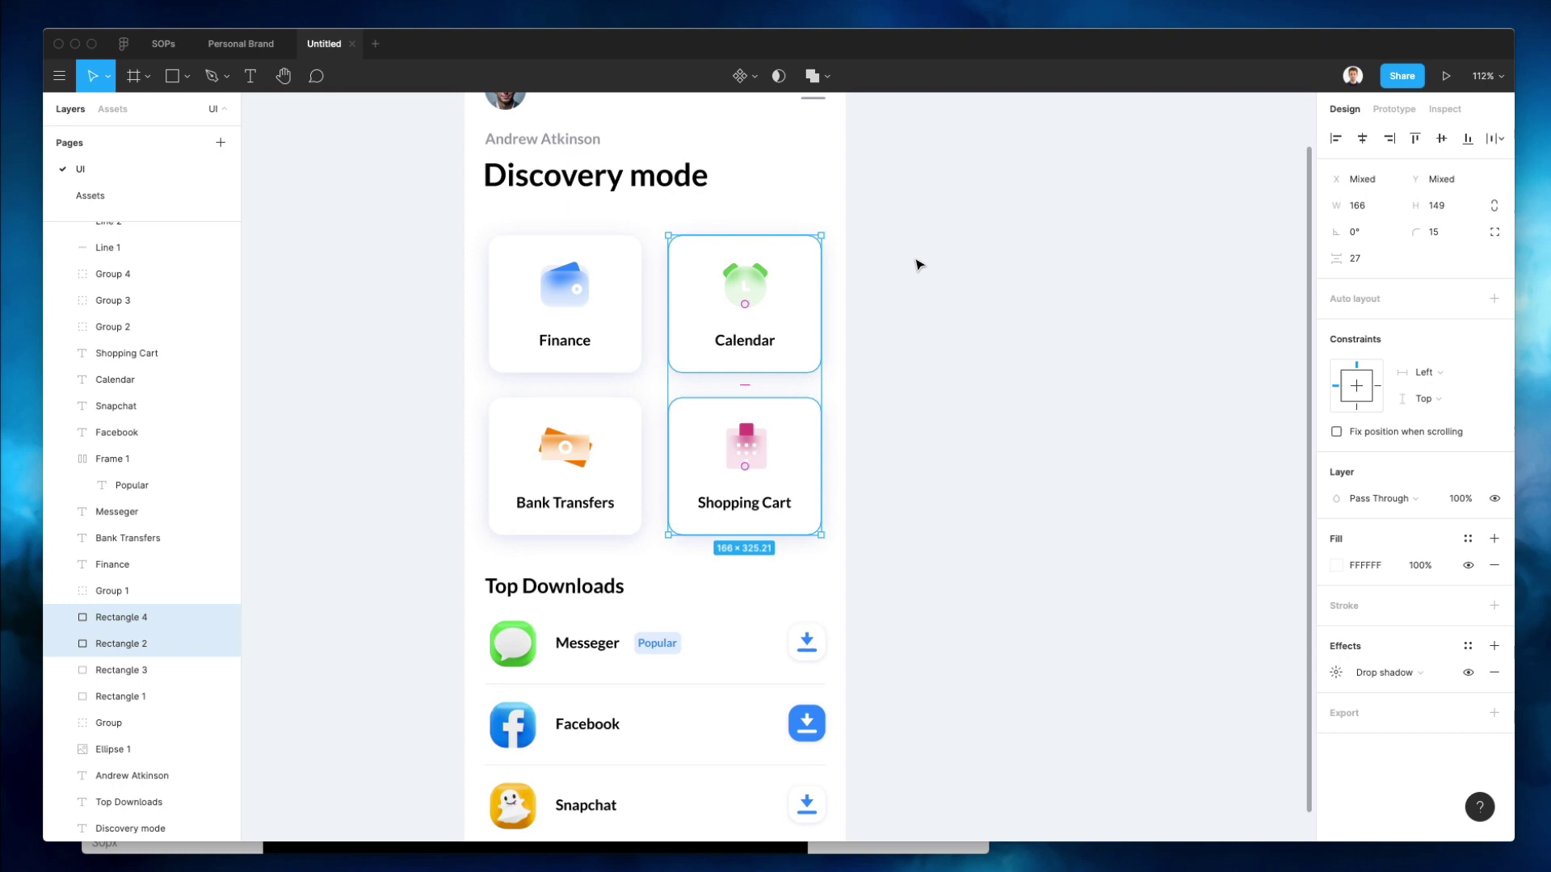
click(1359, 144)
drag(492, 380, 828, 347)
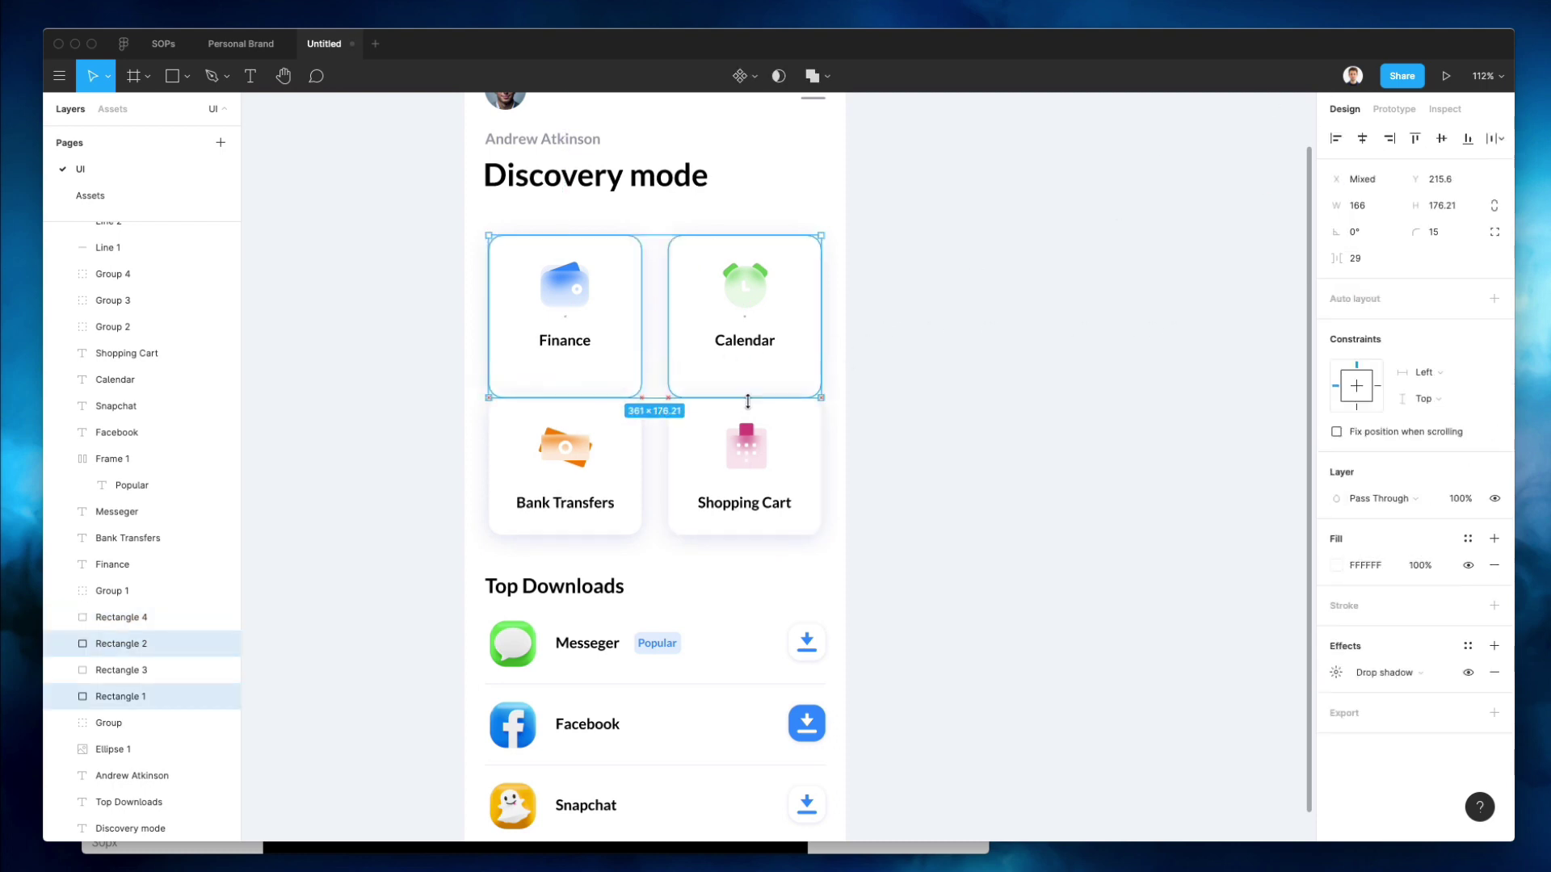
drag(849, 389, 911, 375)
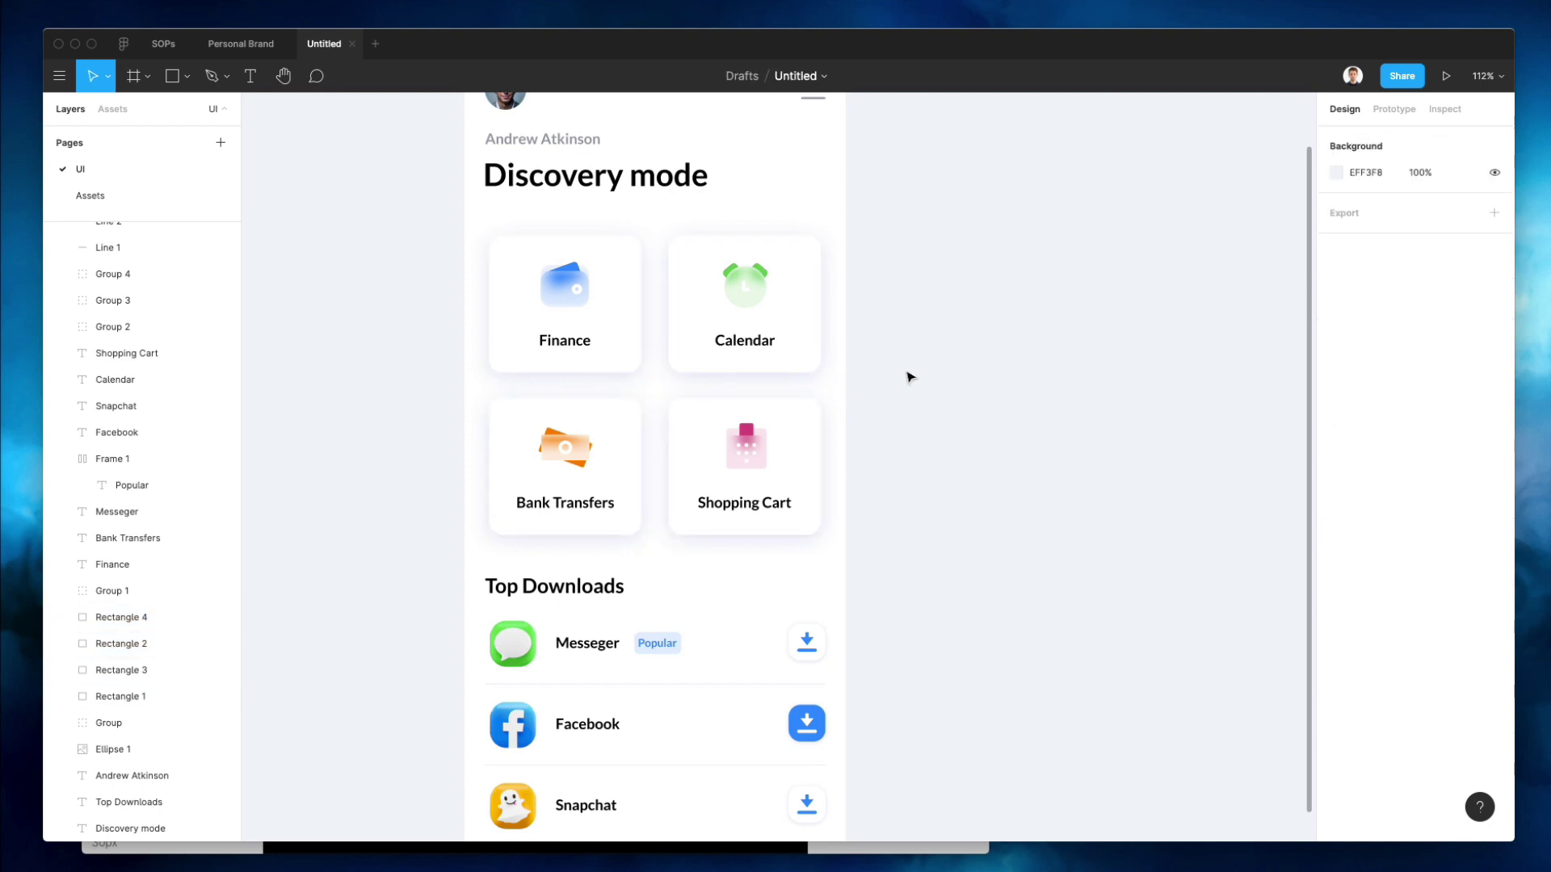
- Duplicate the Discovery mode phone frame and place the copy, frame 2, to the right of the original
scroll(911, 376, down, 5)
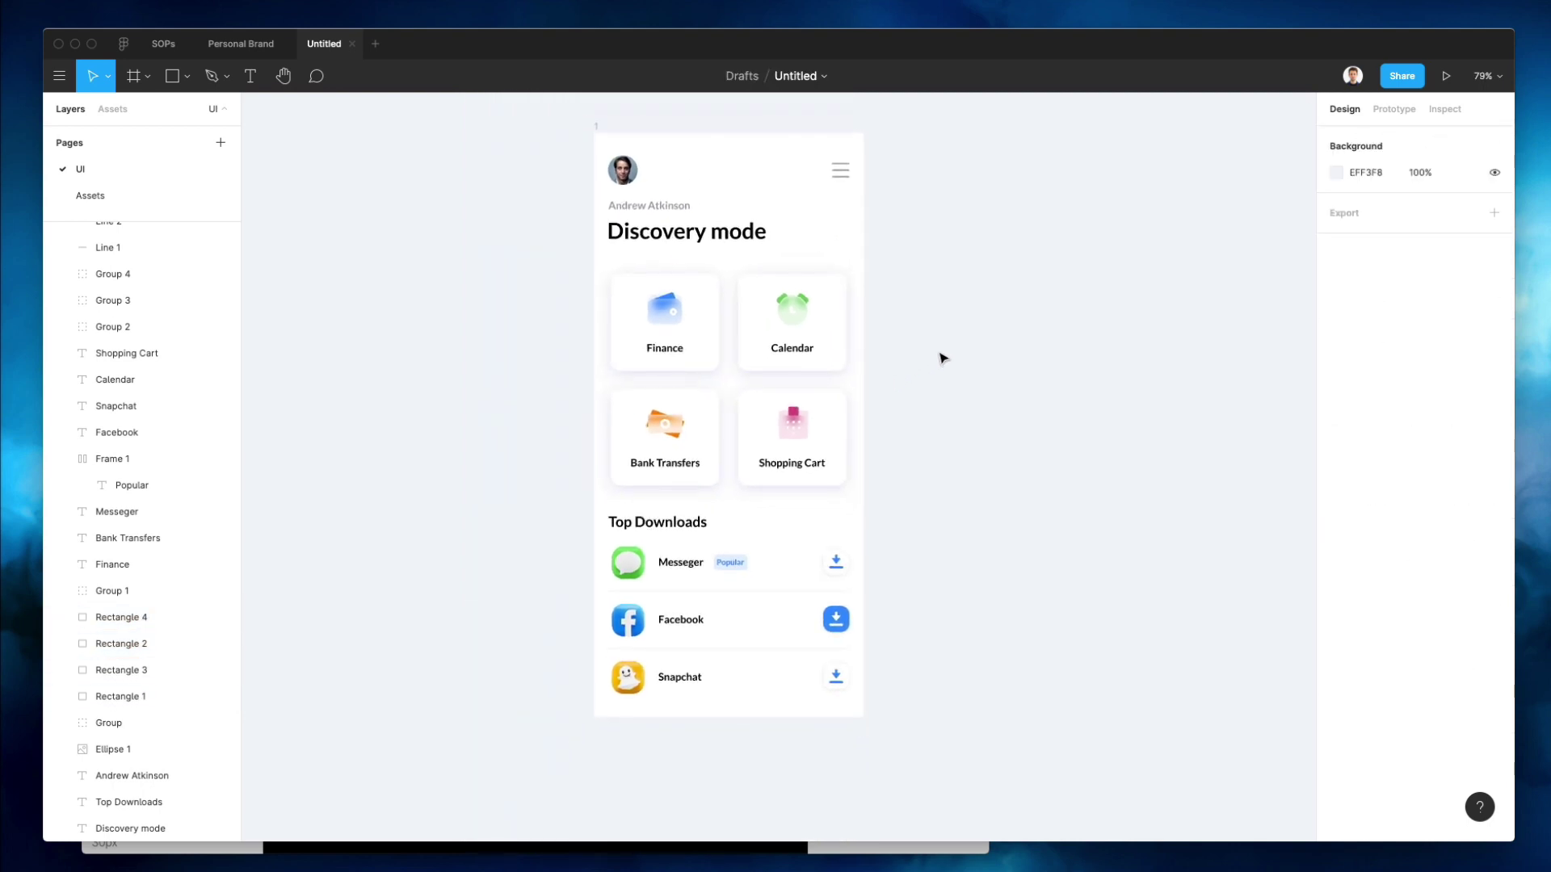
drag(911, 319, 531, 471)
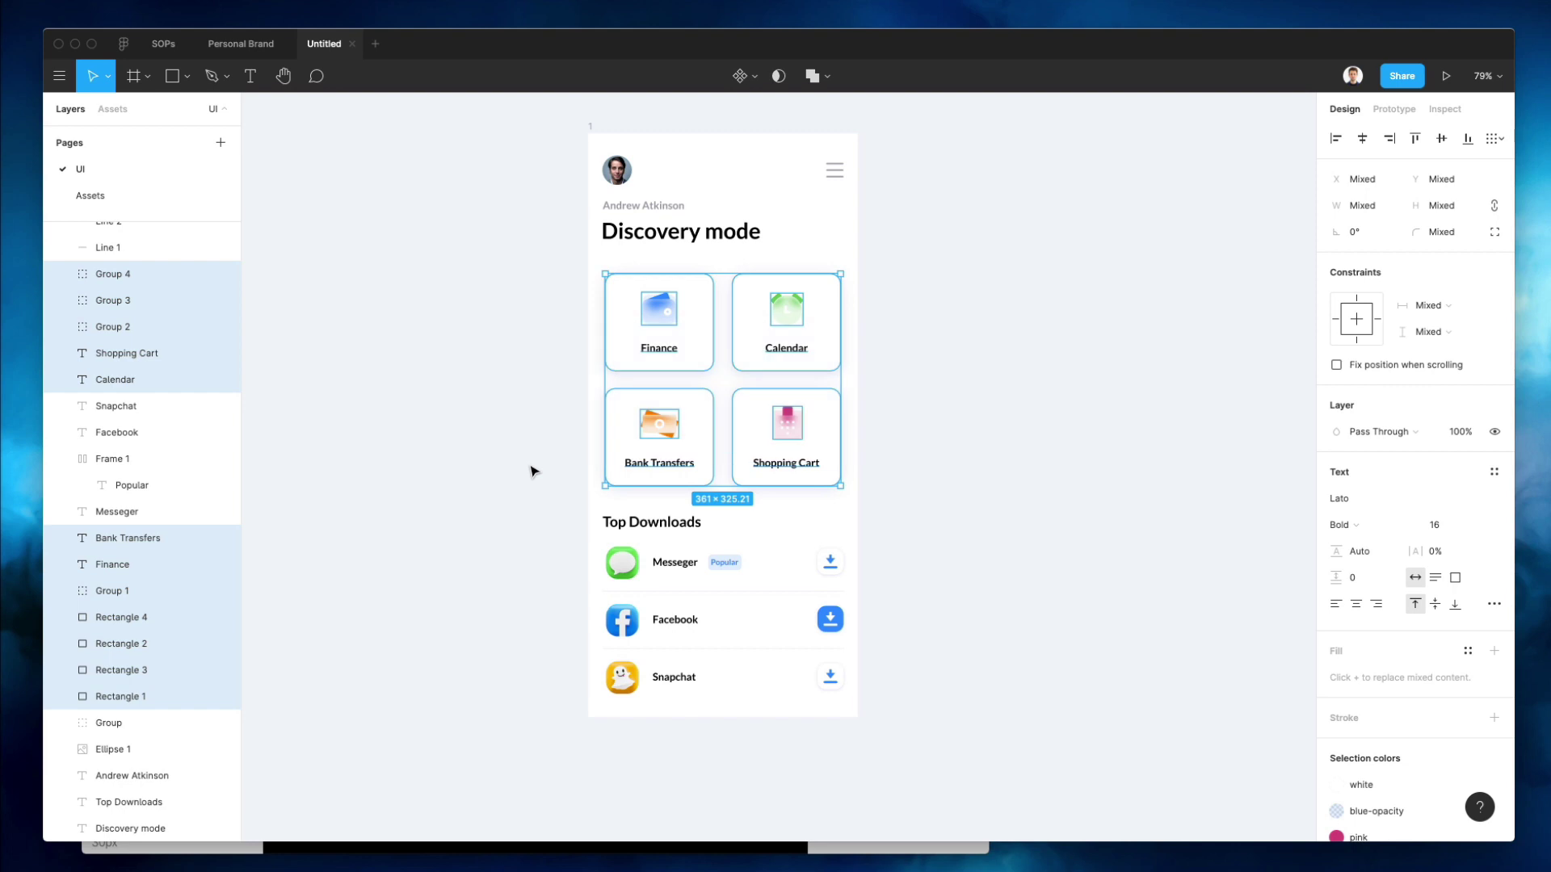
click(928, 426)
scroll(921, 424, right, 5)
scroll(856, 427, down, 1)
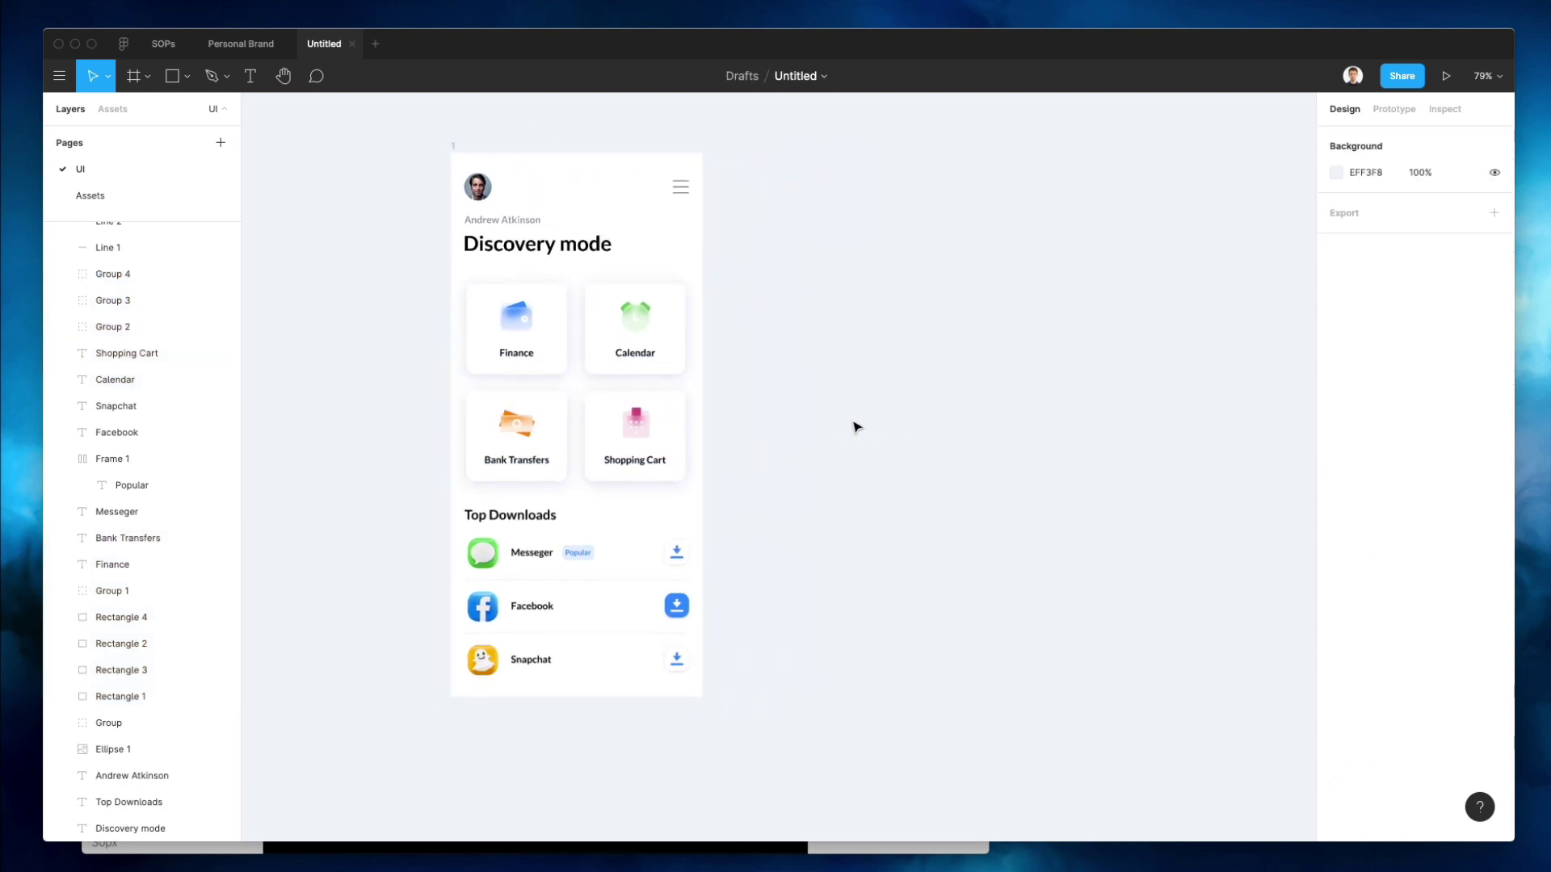
click(452, 146)
drag(573, 256, 919, 257)
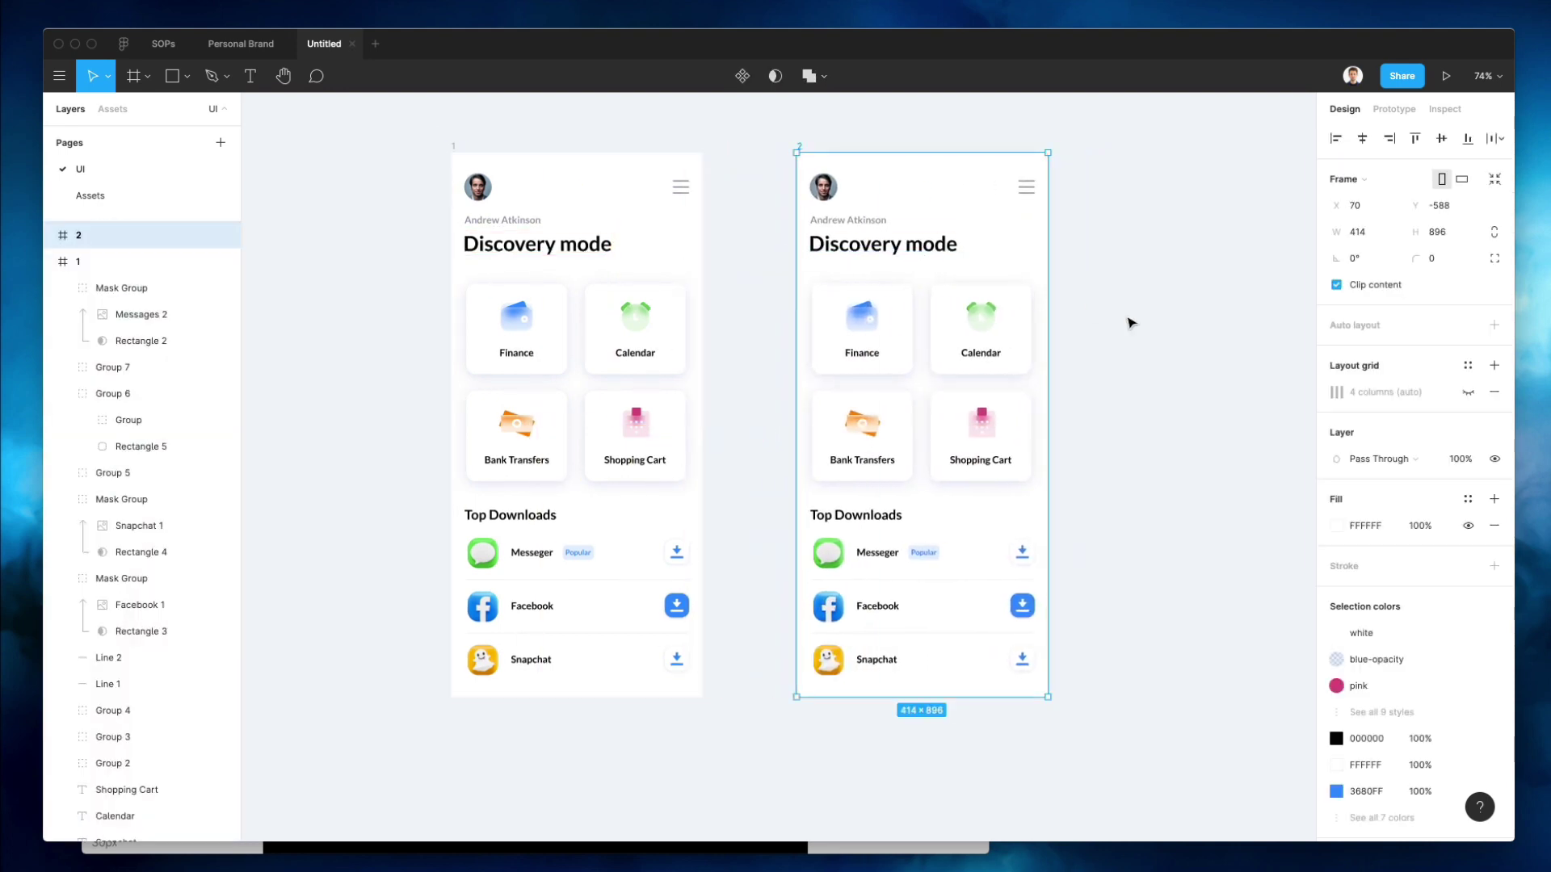
click(1127, 323)
scroll(1119, 321, right, 2)
scroll(1119, 322, right, 1)
click(717, 149)
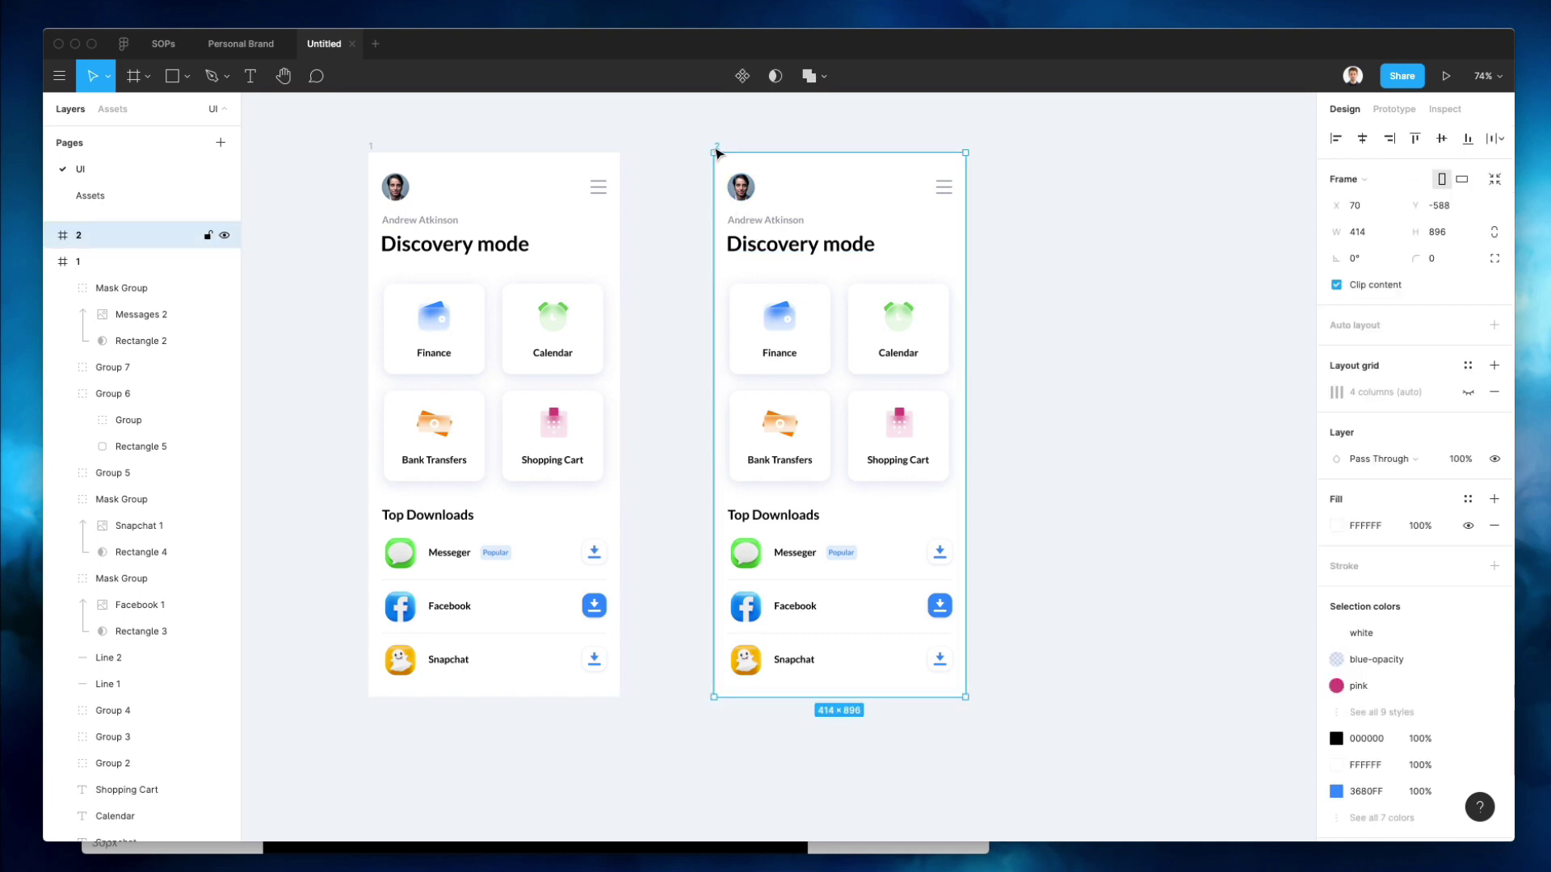
- Fill the second screen with the download button's blue, then darken it to navy 002564
key(i)
click(938, 604)
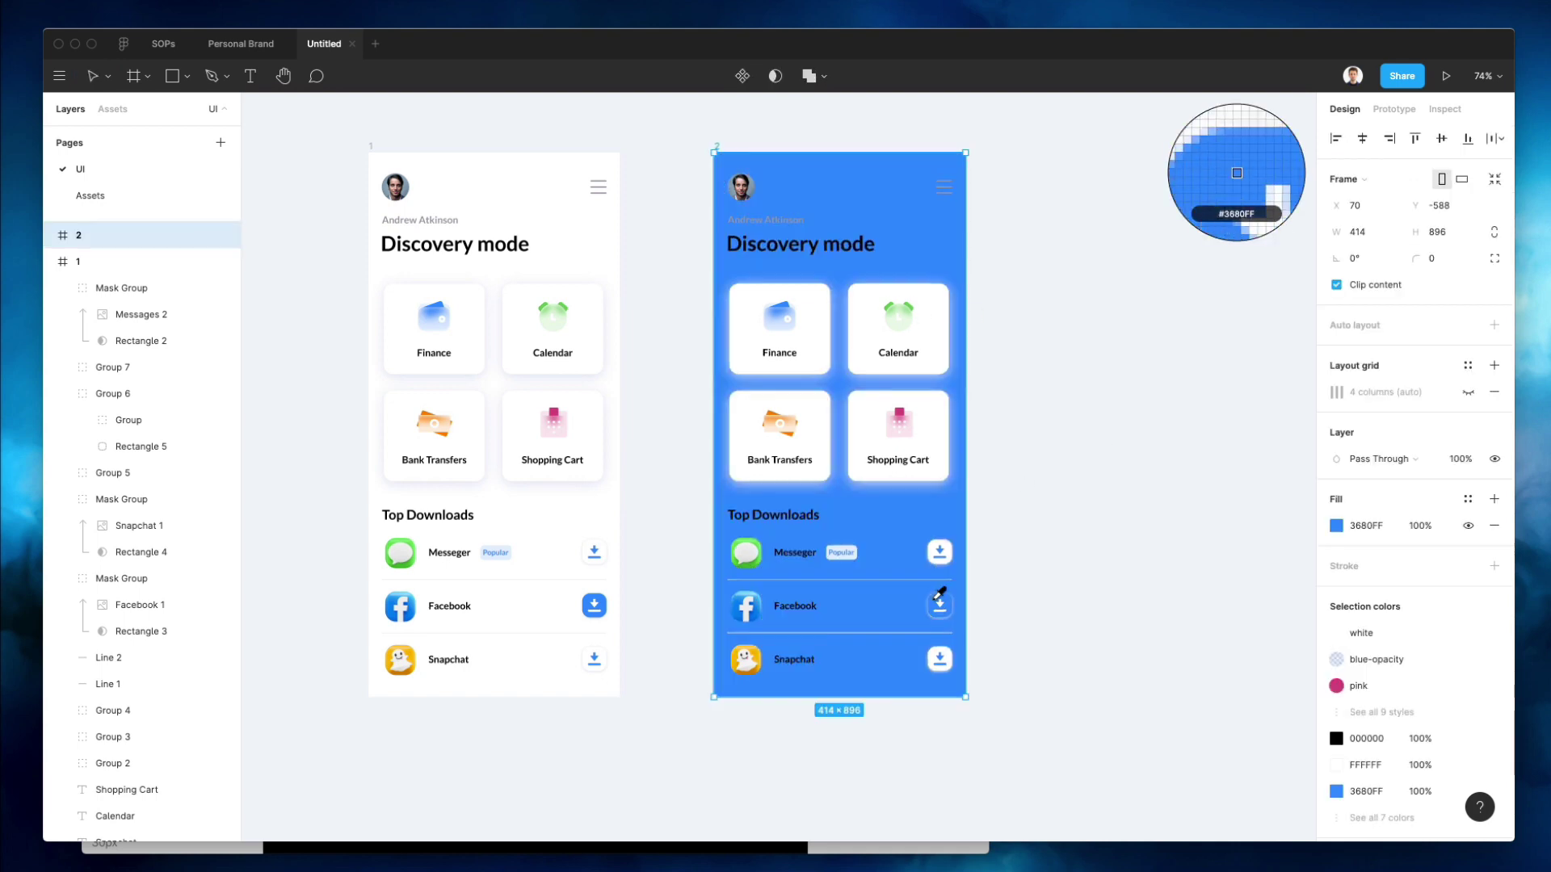
click(1336, 525)
drag(1292, 550, 1448, 566)
click(1160, 277)
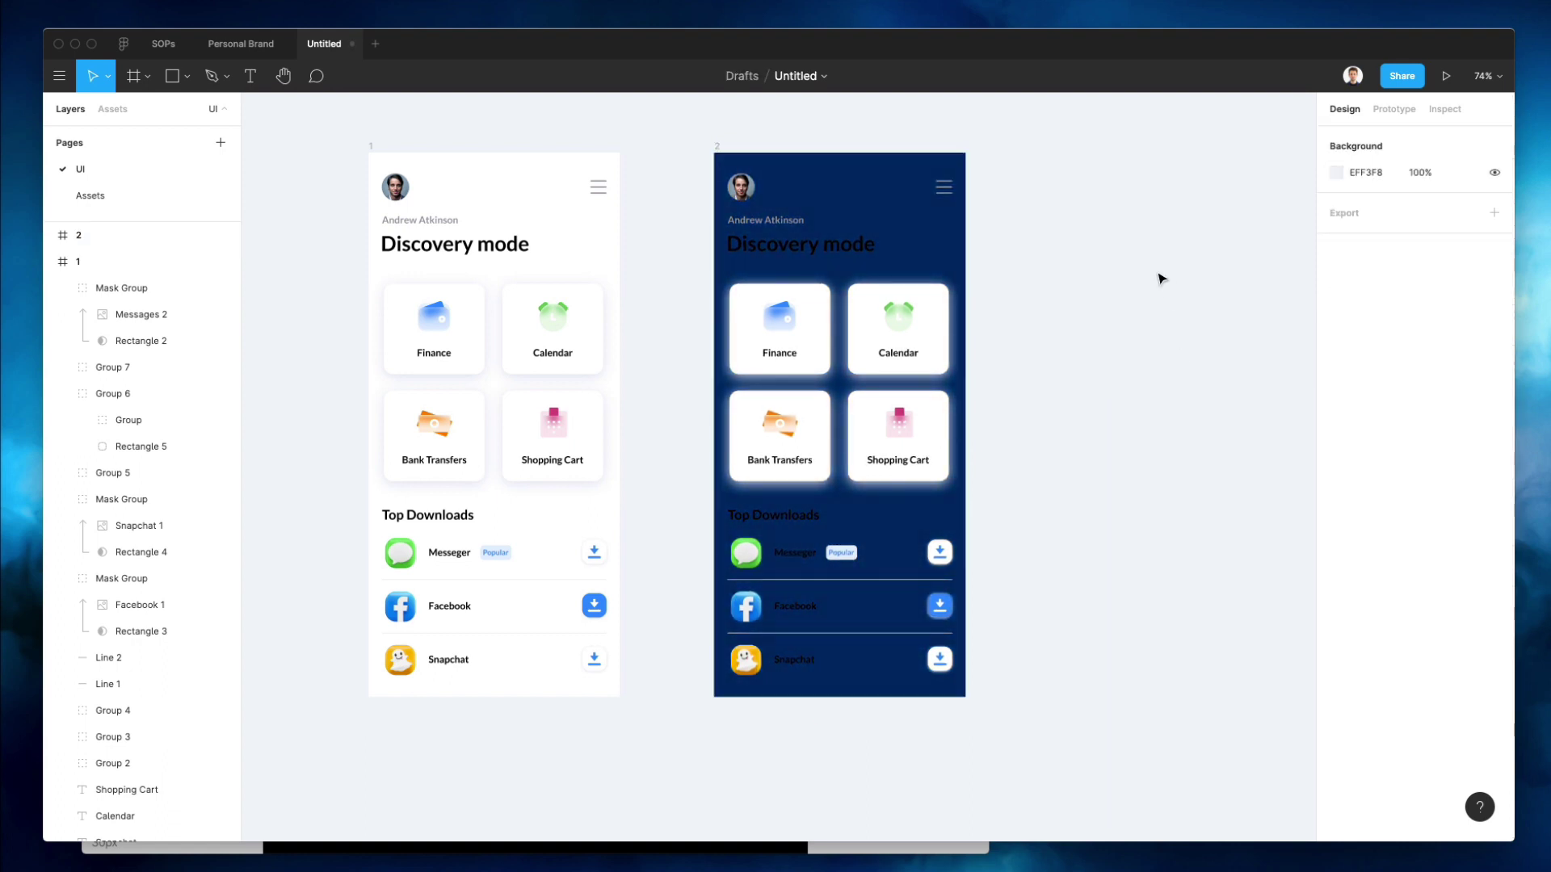
- Make the dark screen's texts white and set the Top Downloads divider lines to 20% opacity
drag(921, 222, 749, 264)
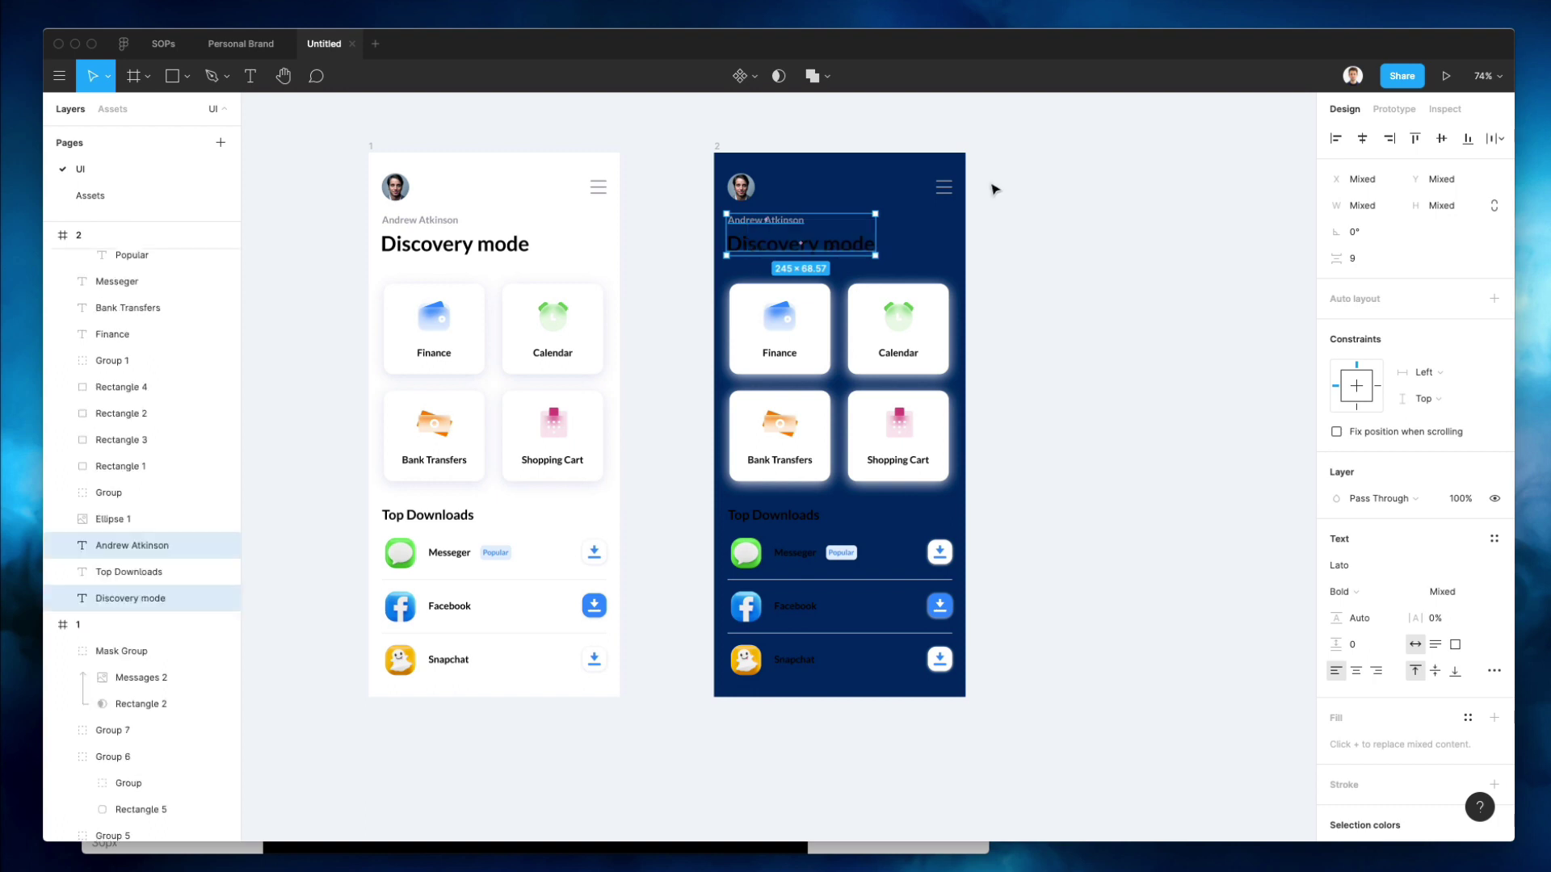
drag(996, 184, 800, 664)
key(i)
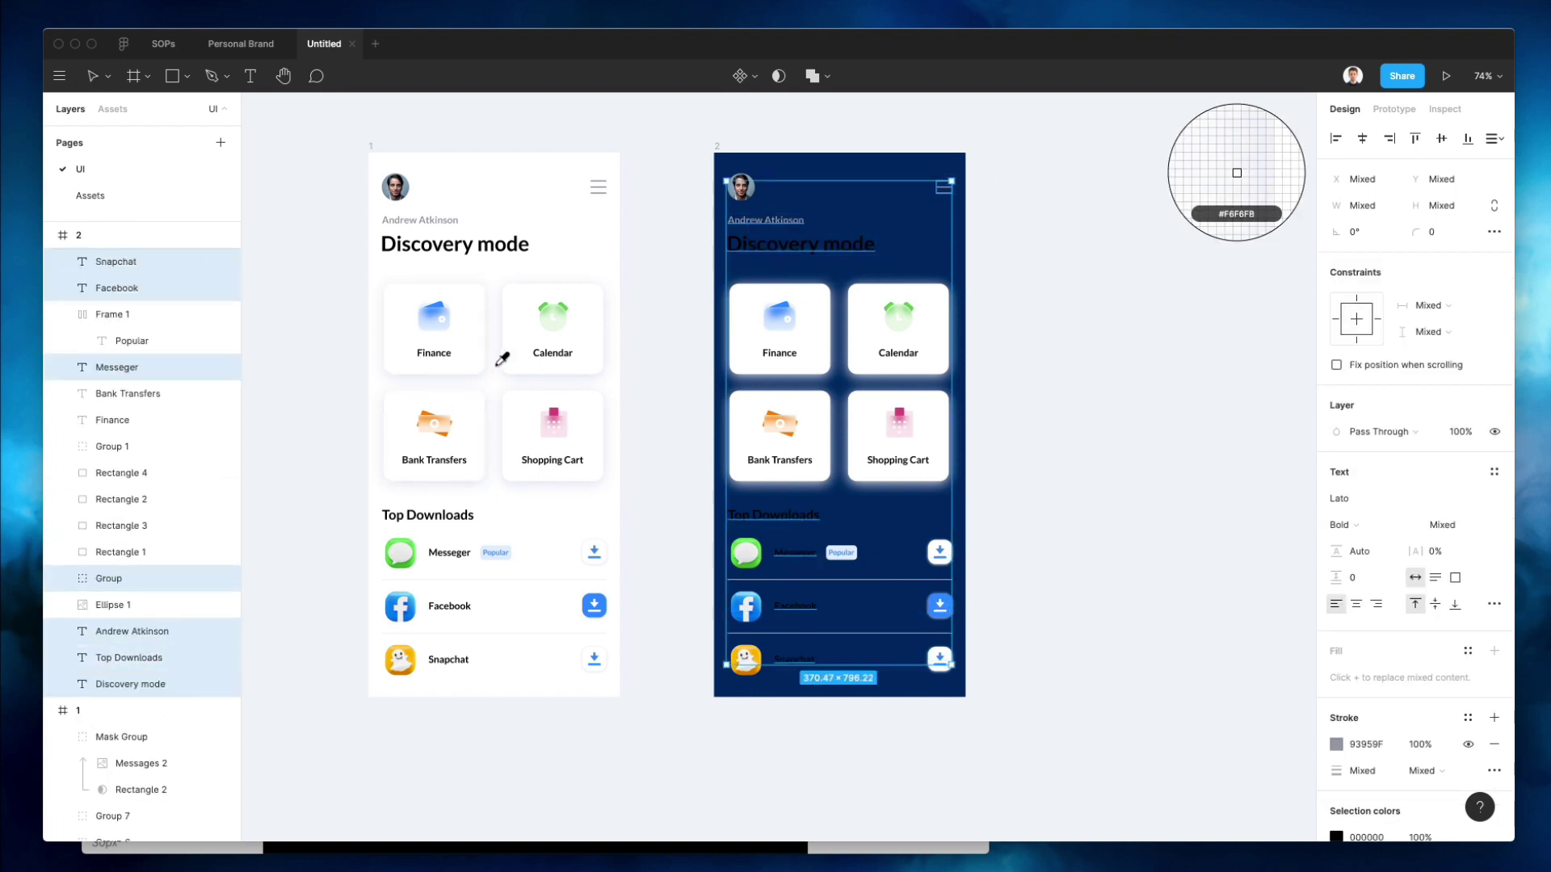
click(579, 241)
click(1015, 383)
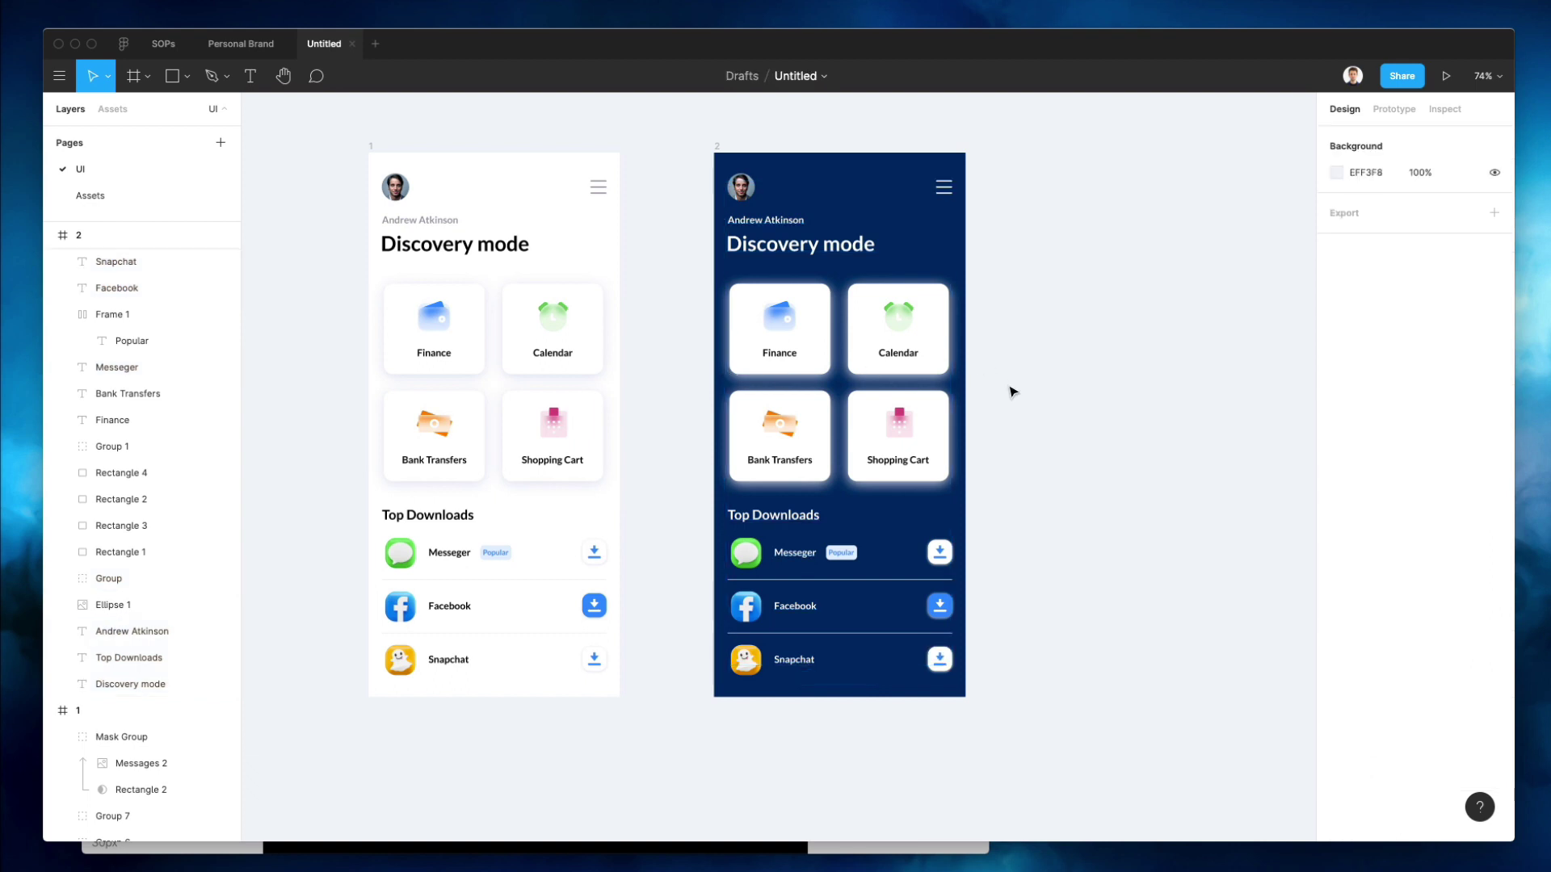
drag(889, 555, 901, 661)
key(2)
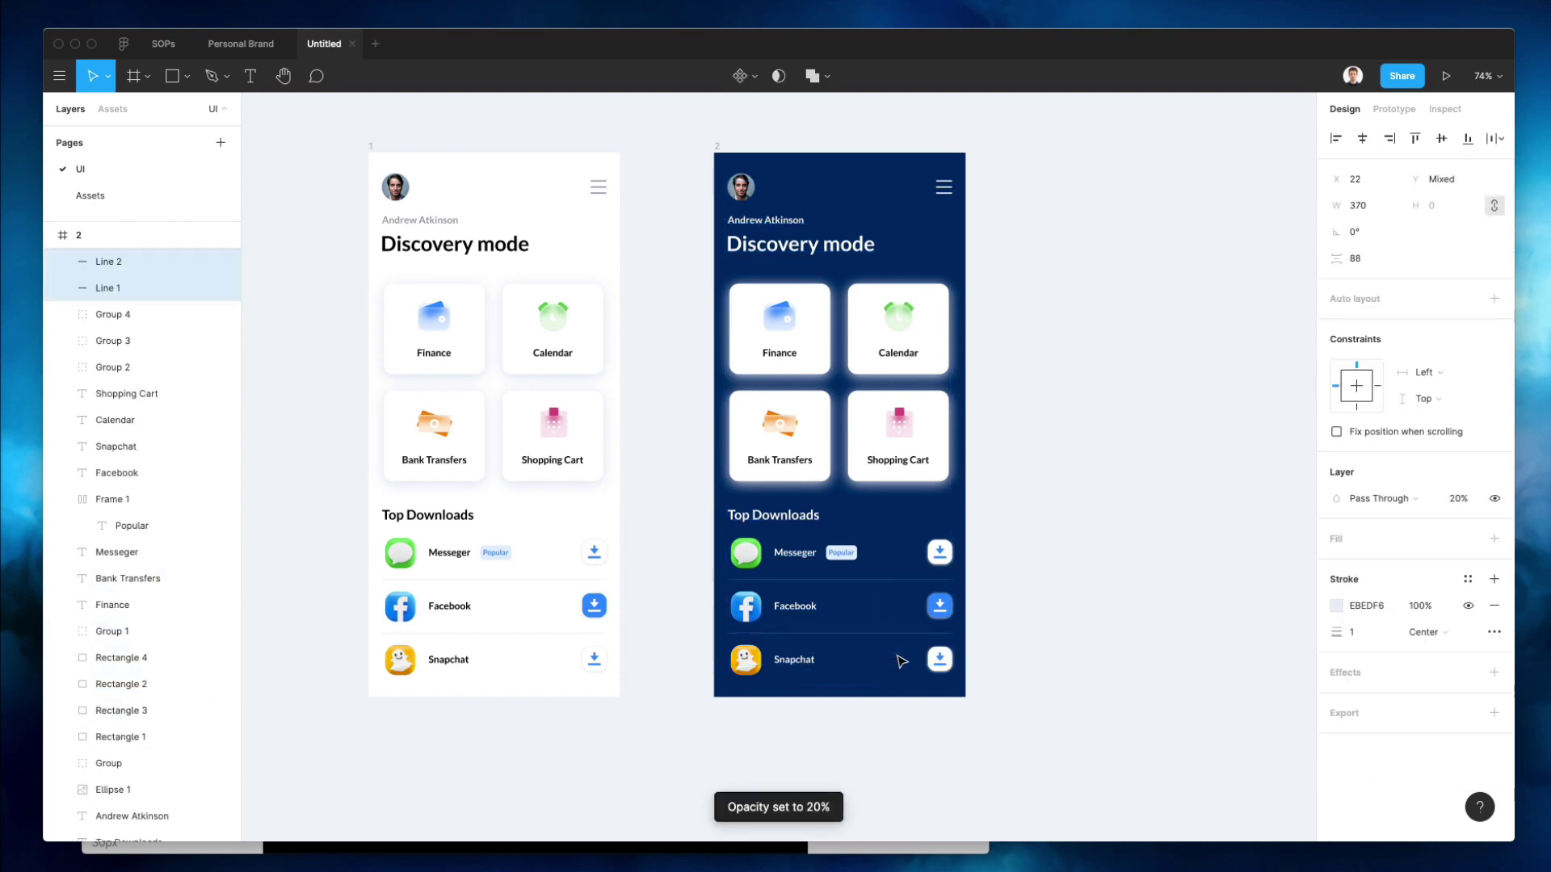
- Change frame 2's fill to 001E51, then nudge it slightly darker to 001B4A
click(714, 145)
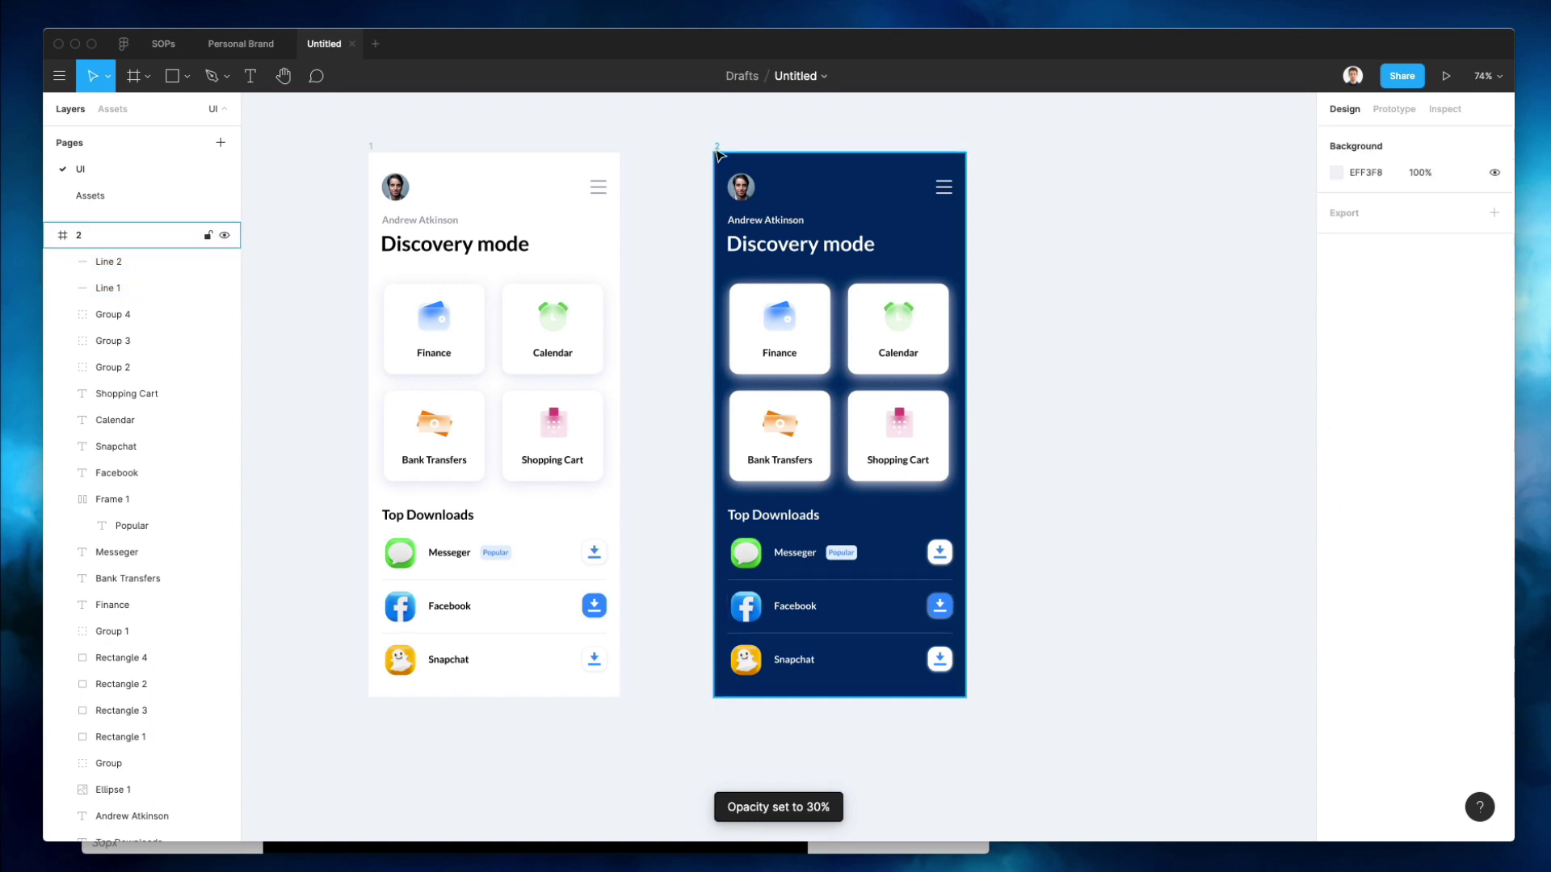
click(1334, 525)
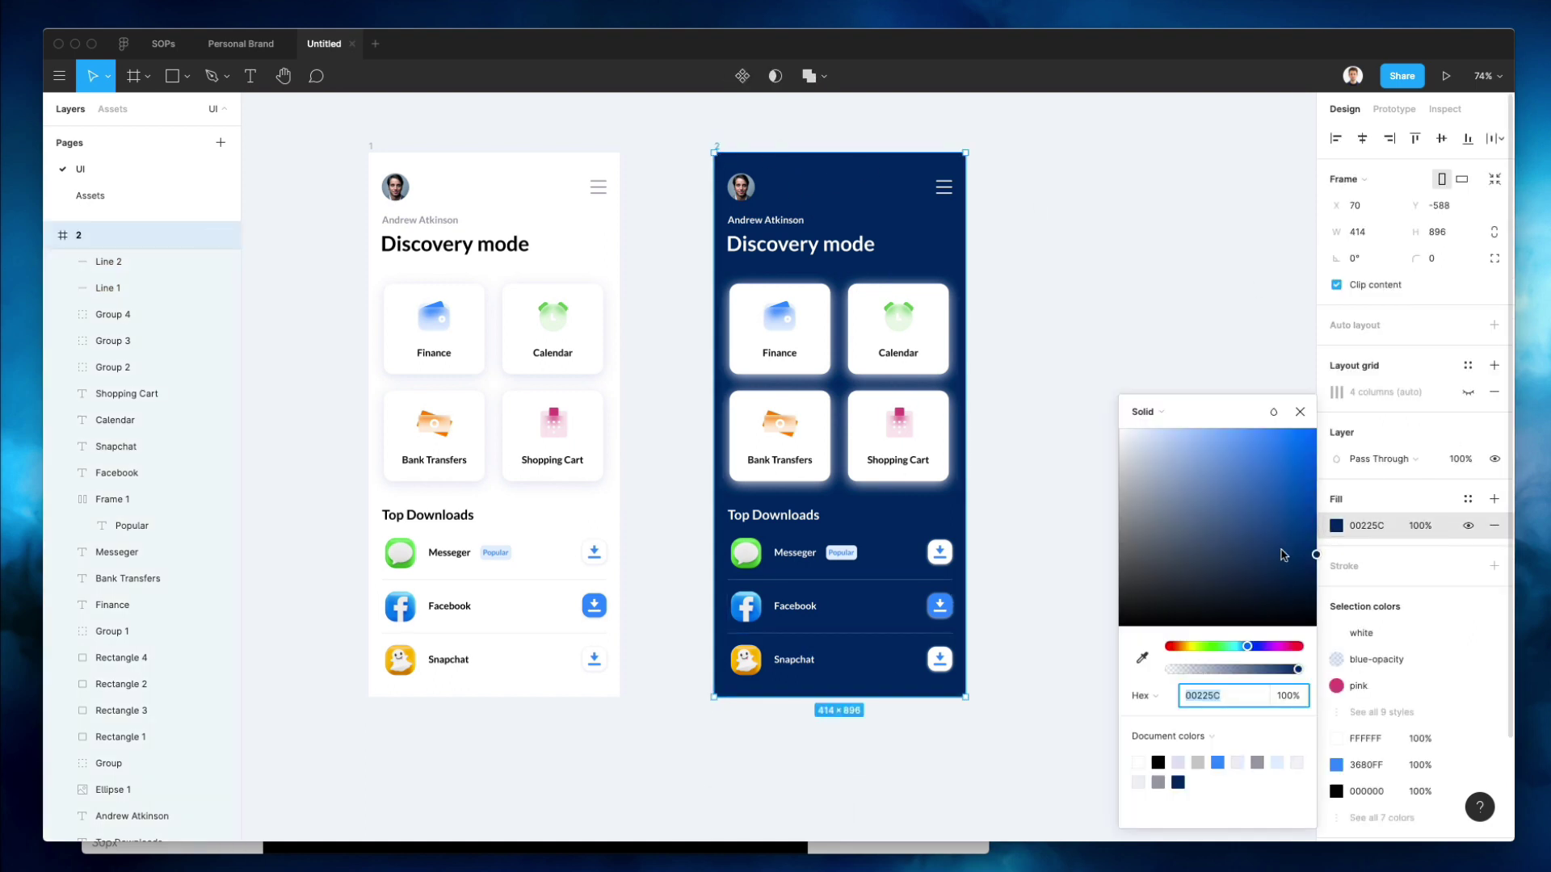
text(001E51)
key(Return)
drag(1333, 576, 1334, 582)
click(1186, 300)
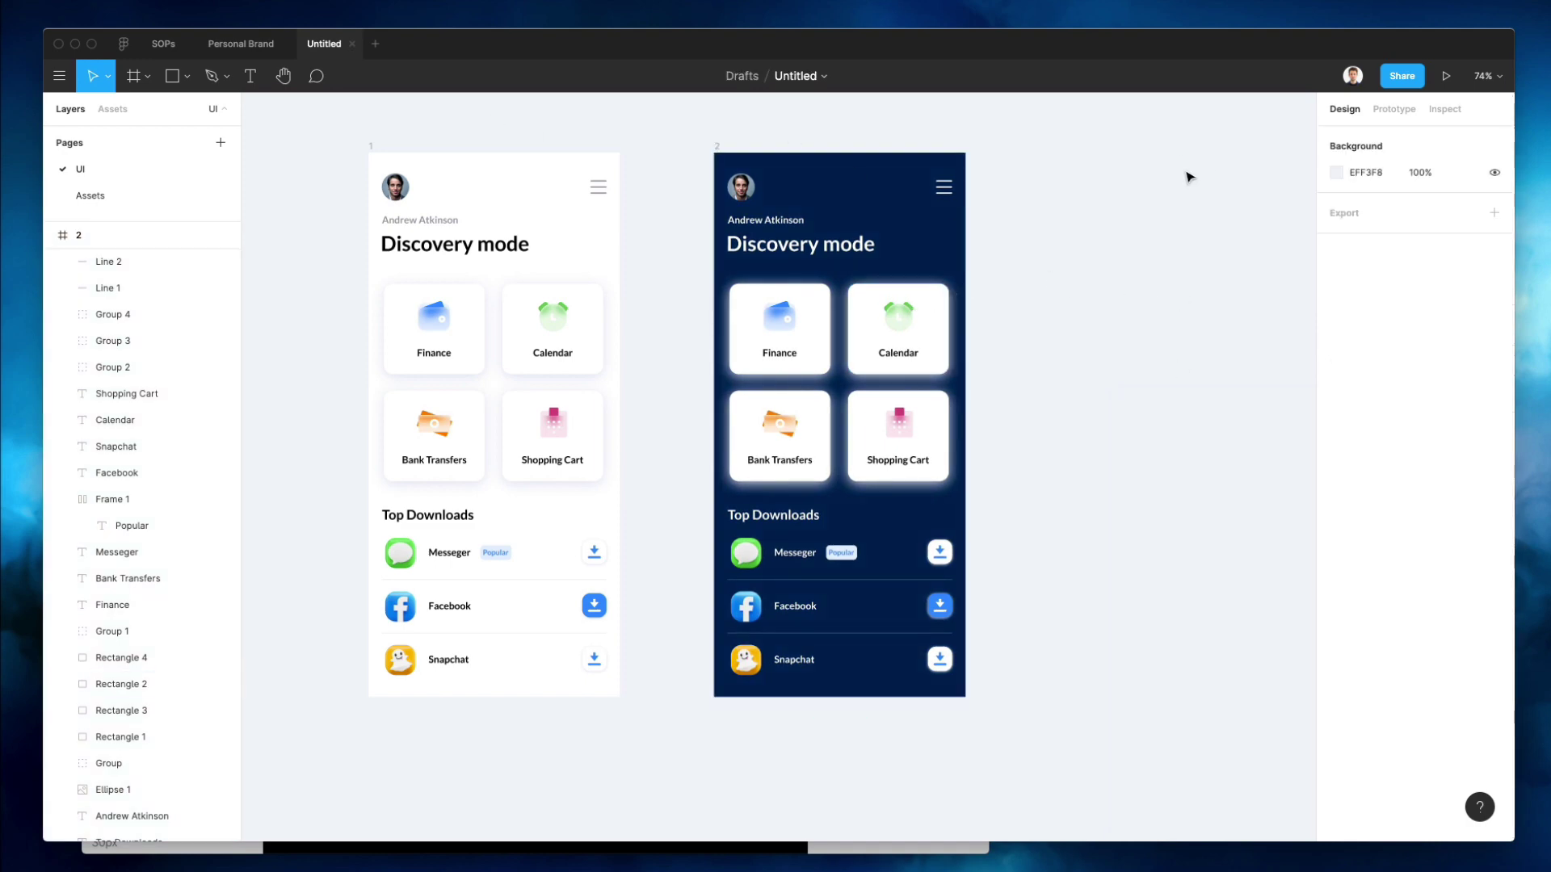
- Set the canvas background to blue 3680FF, sampled from the Finance icon
click(1334, 175)
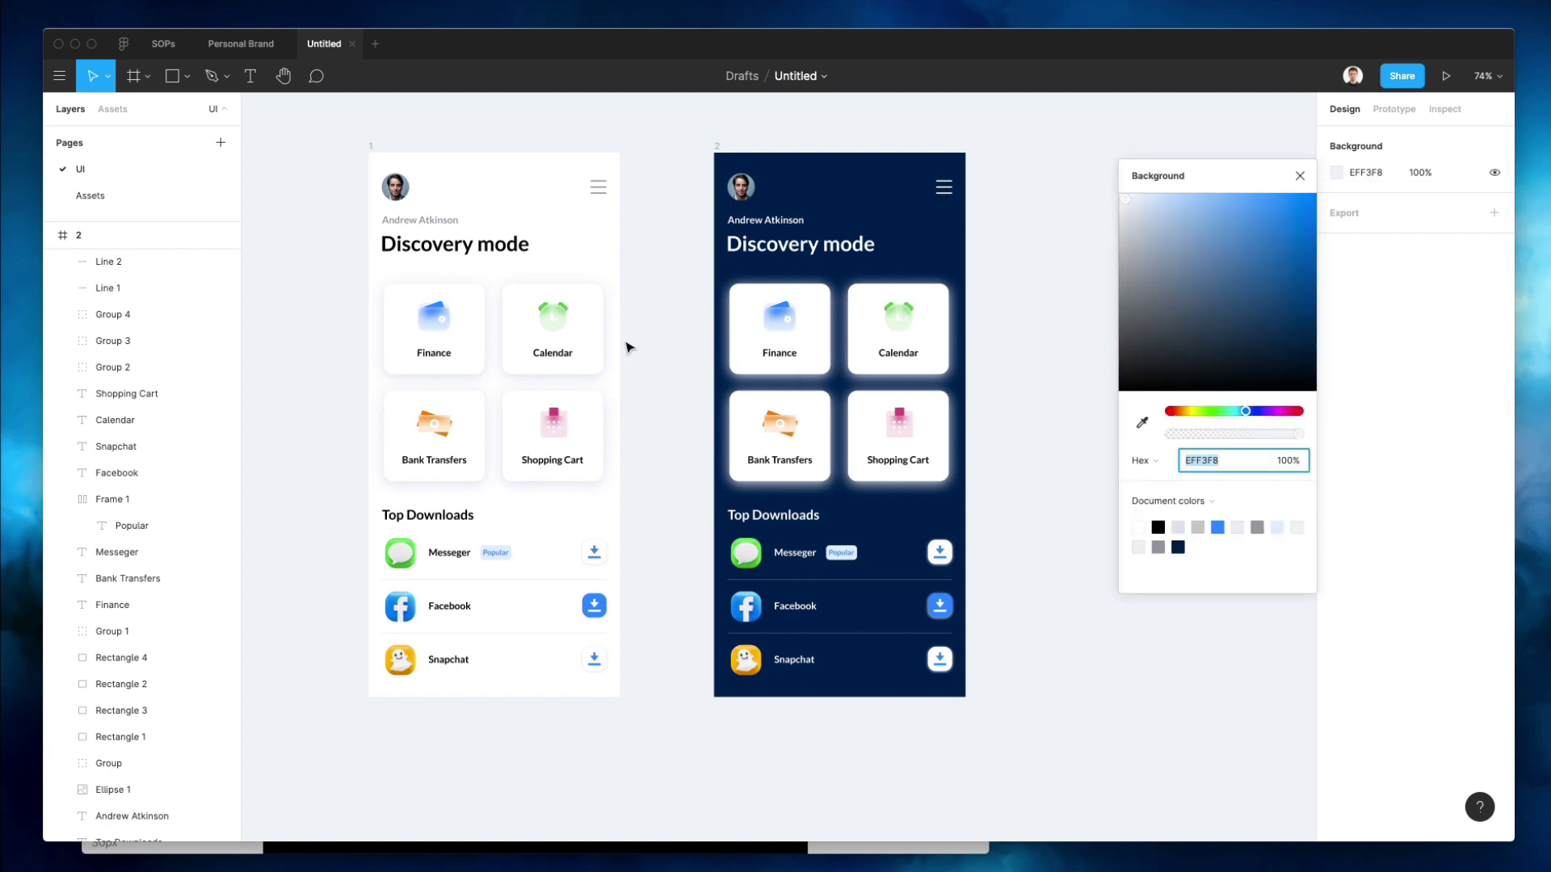
key(i)
click(439, 305)
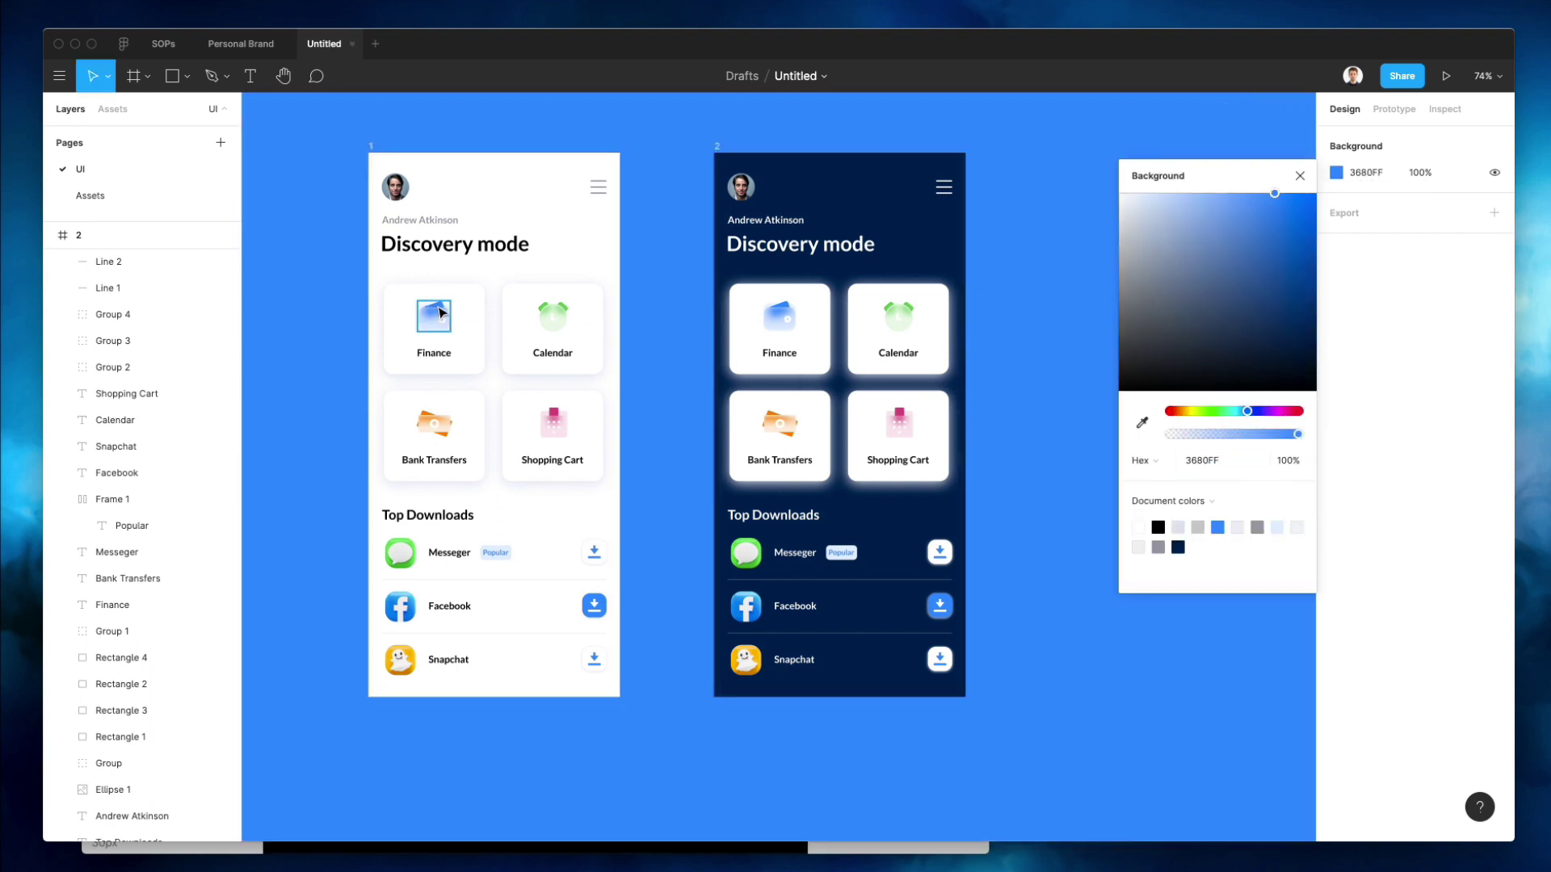
scroll(1032, 344, up, 3)
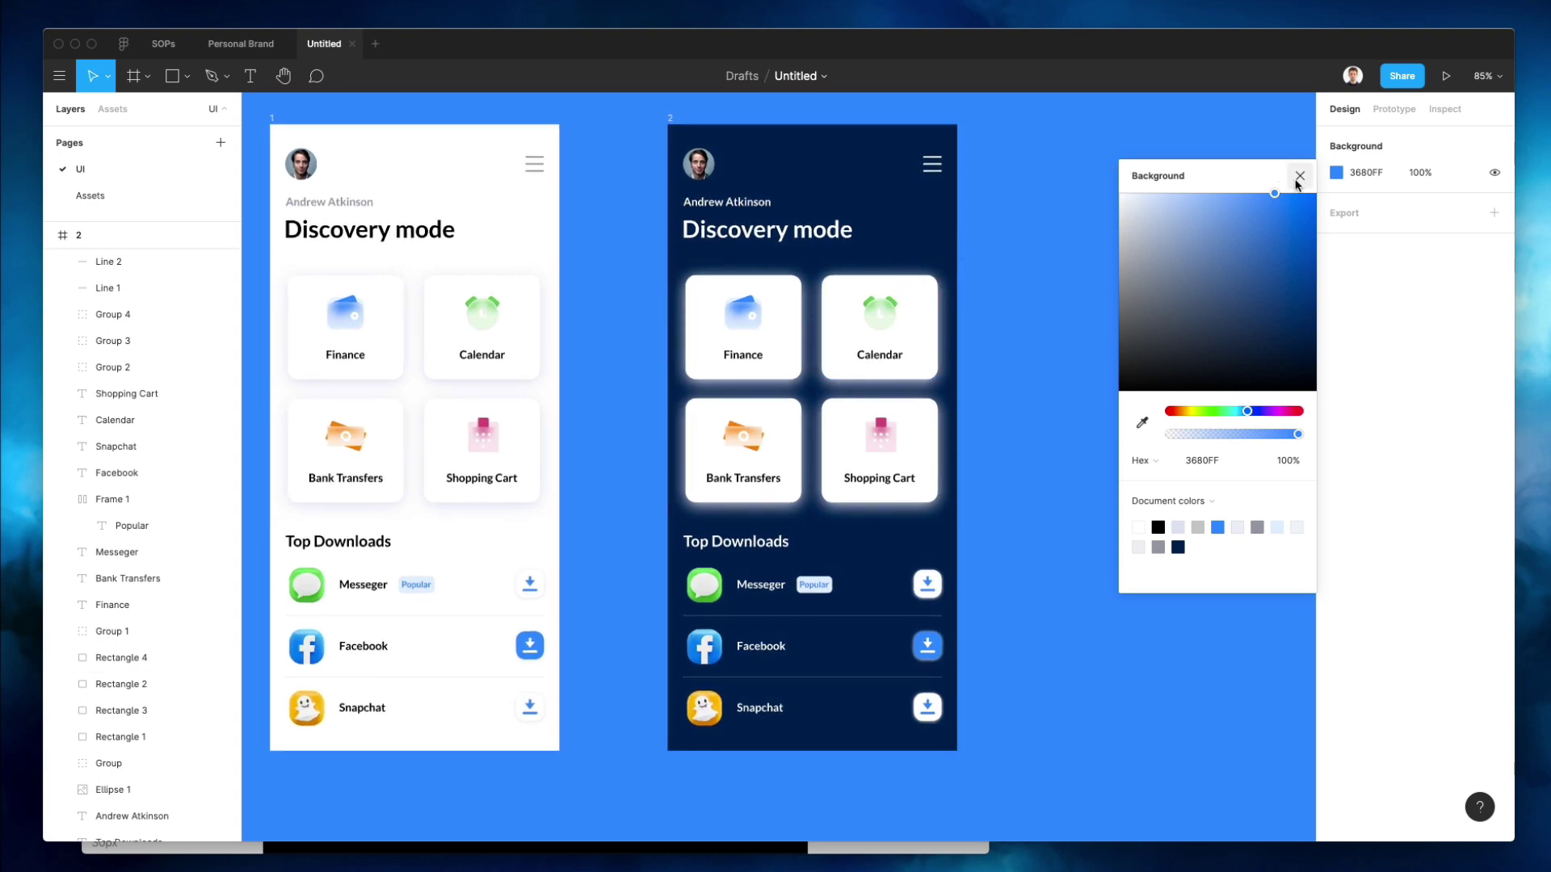
click(1300, 175)
click(846, 293)
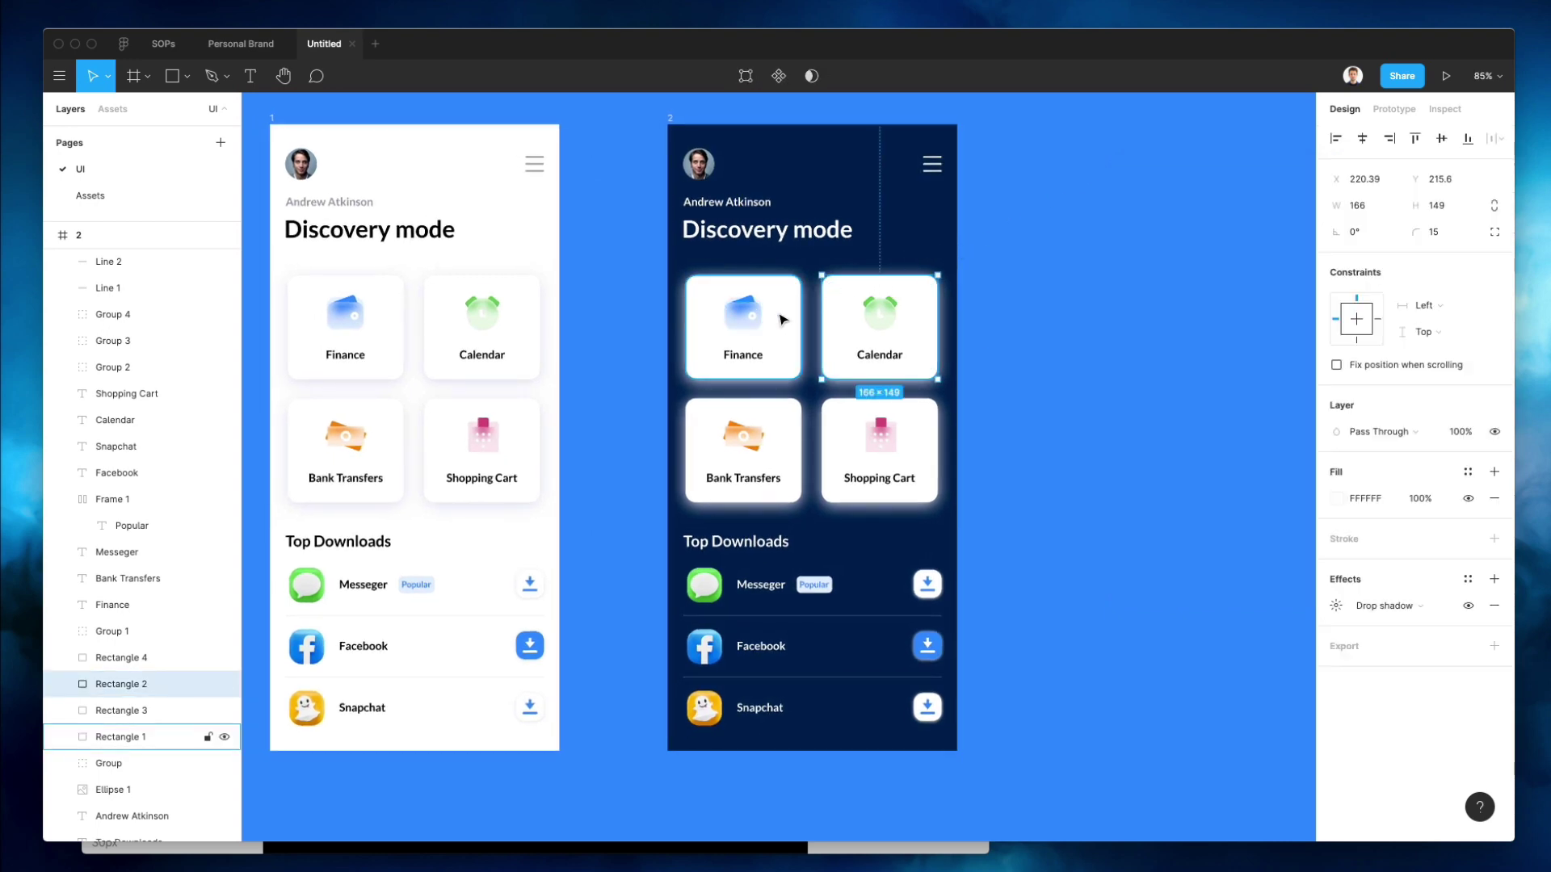
- Fill the Calendar, Finance, Bank Transfers and Shopping Cart cards with deep navy 001436
shift+click(782, 320)
shift+click(801, 423)
shift+click(835, 415)
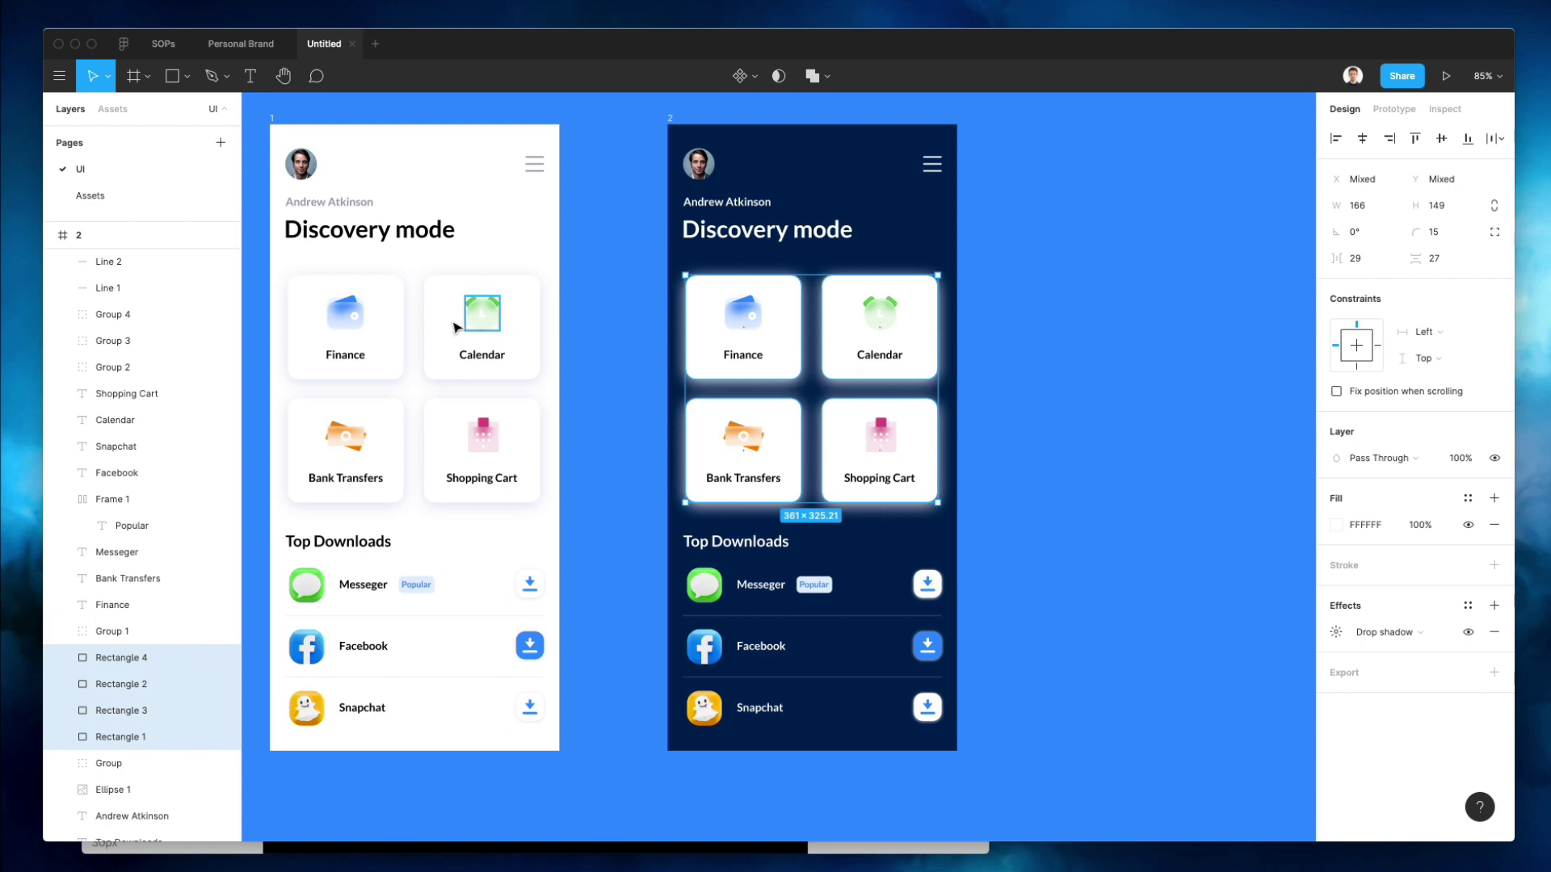
key(i)
click(1238, 158)
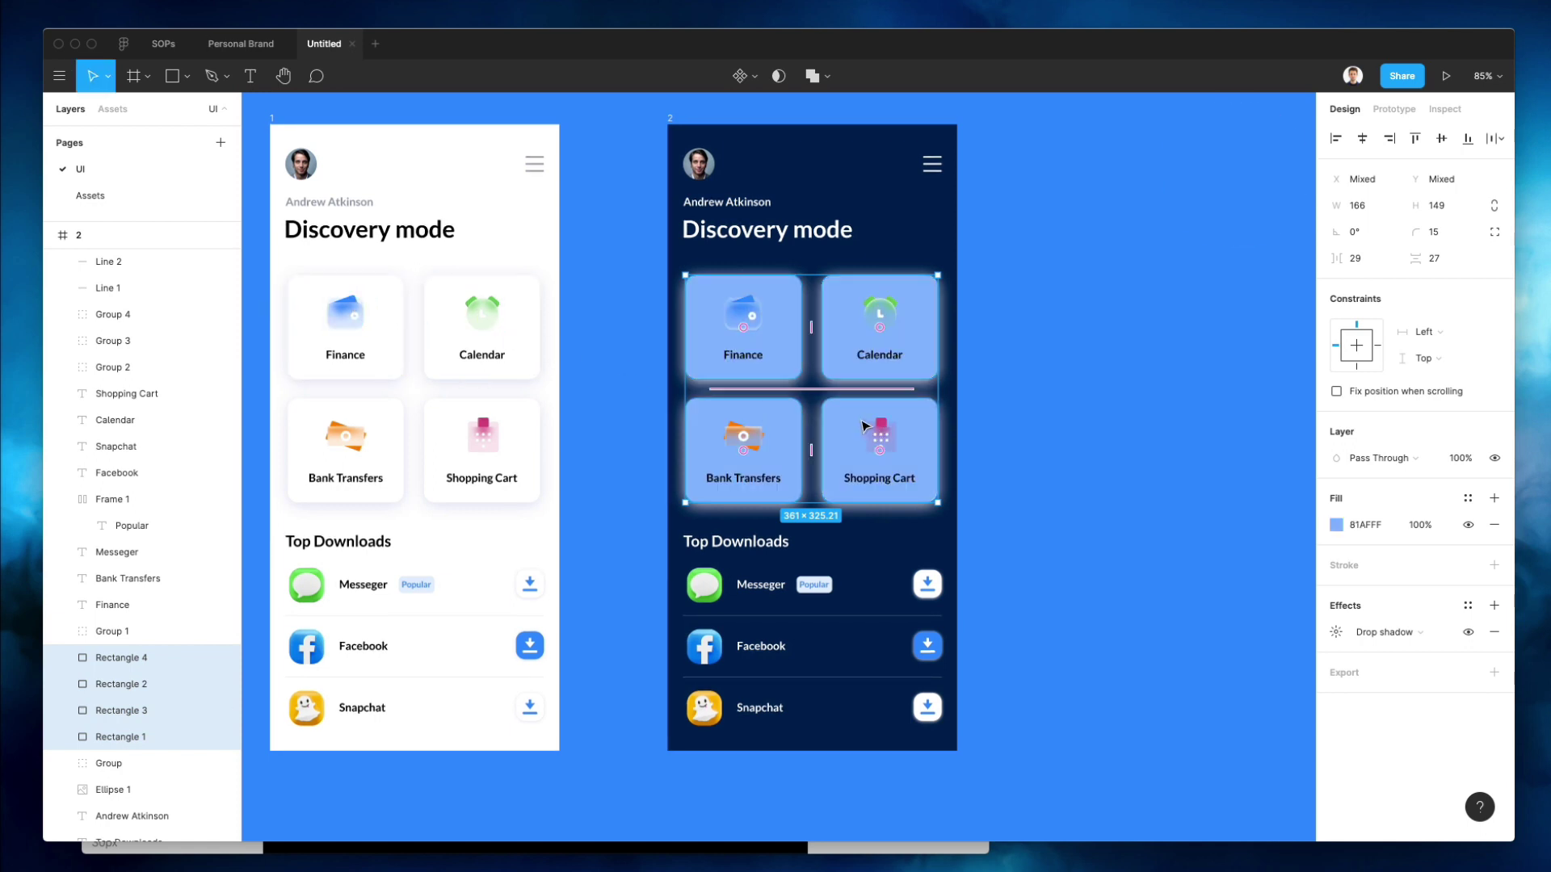
click(1336, 525)
drag(1293, 440, 1404, 351)
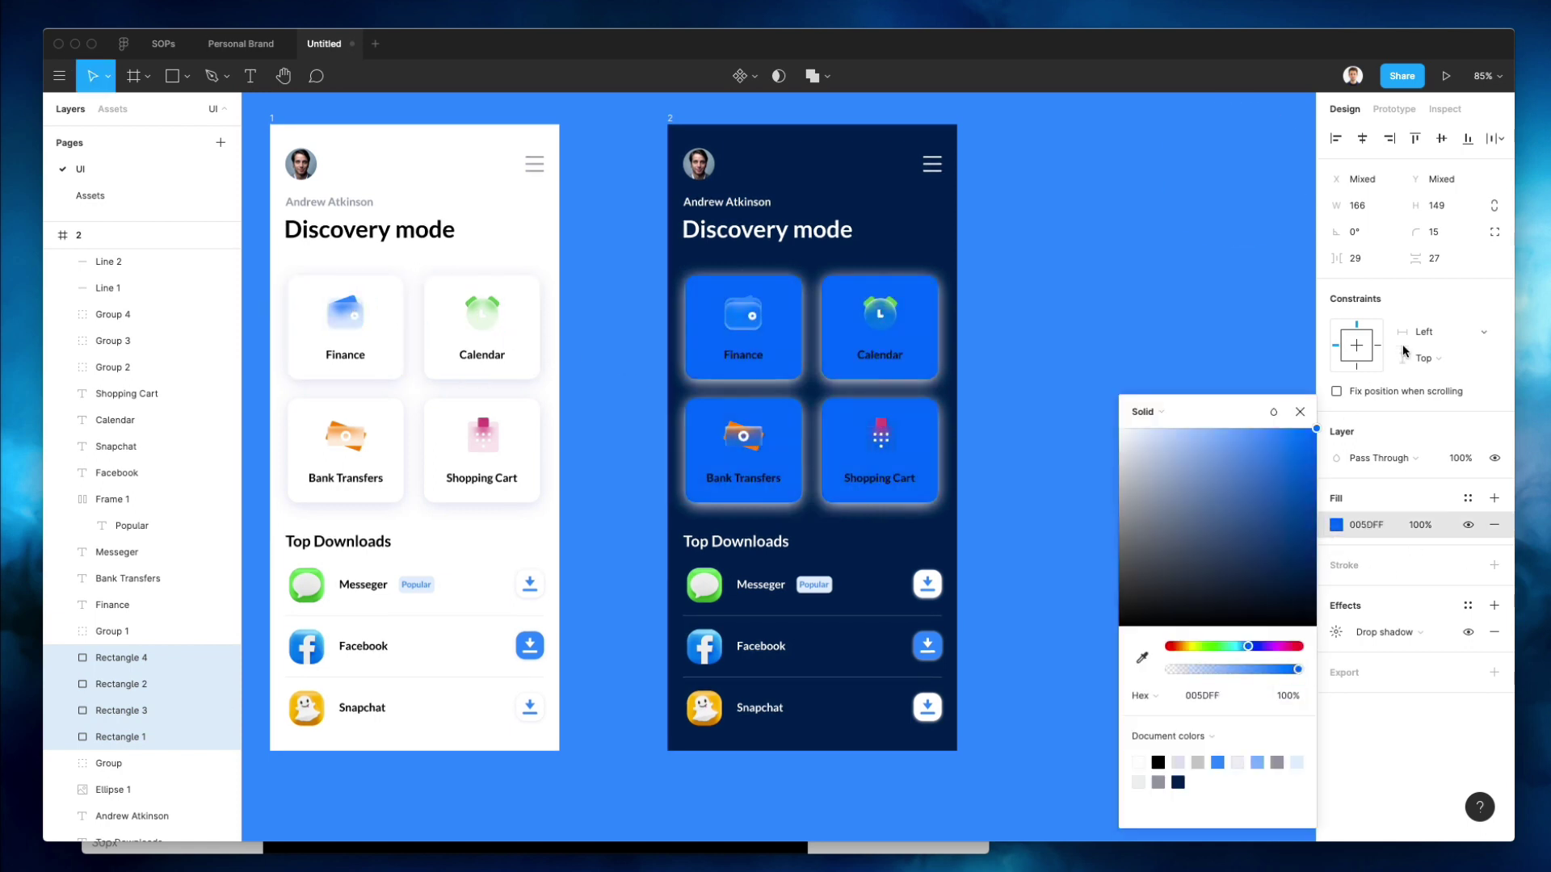
key(i)
click(1001, 253)
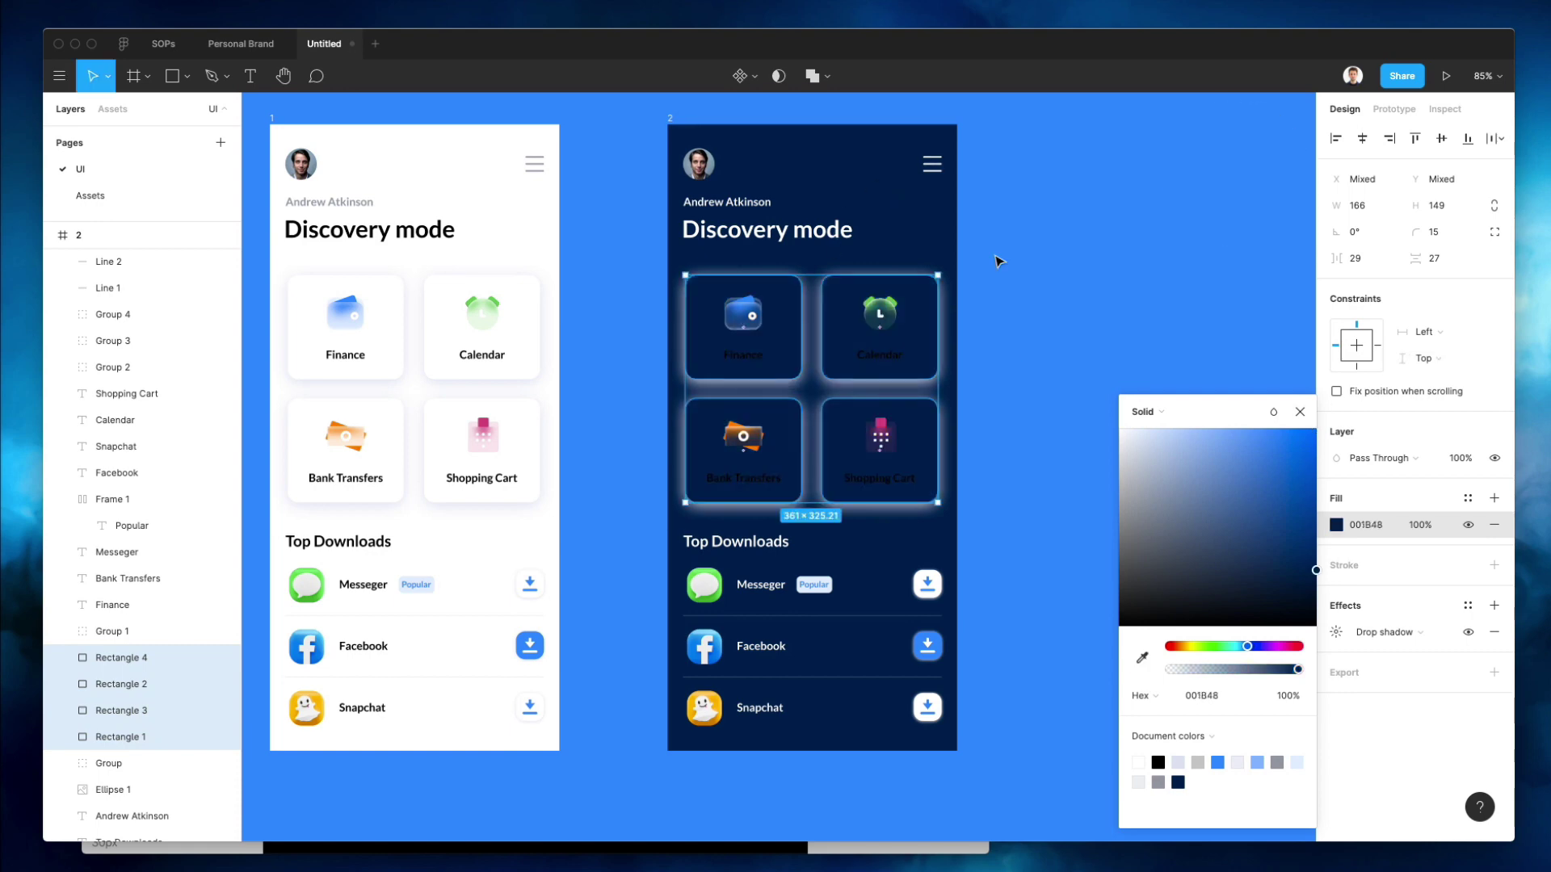
drag(1303, 551, 1354, 593)
click(1042, 183)
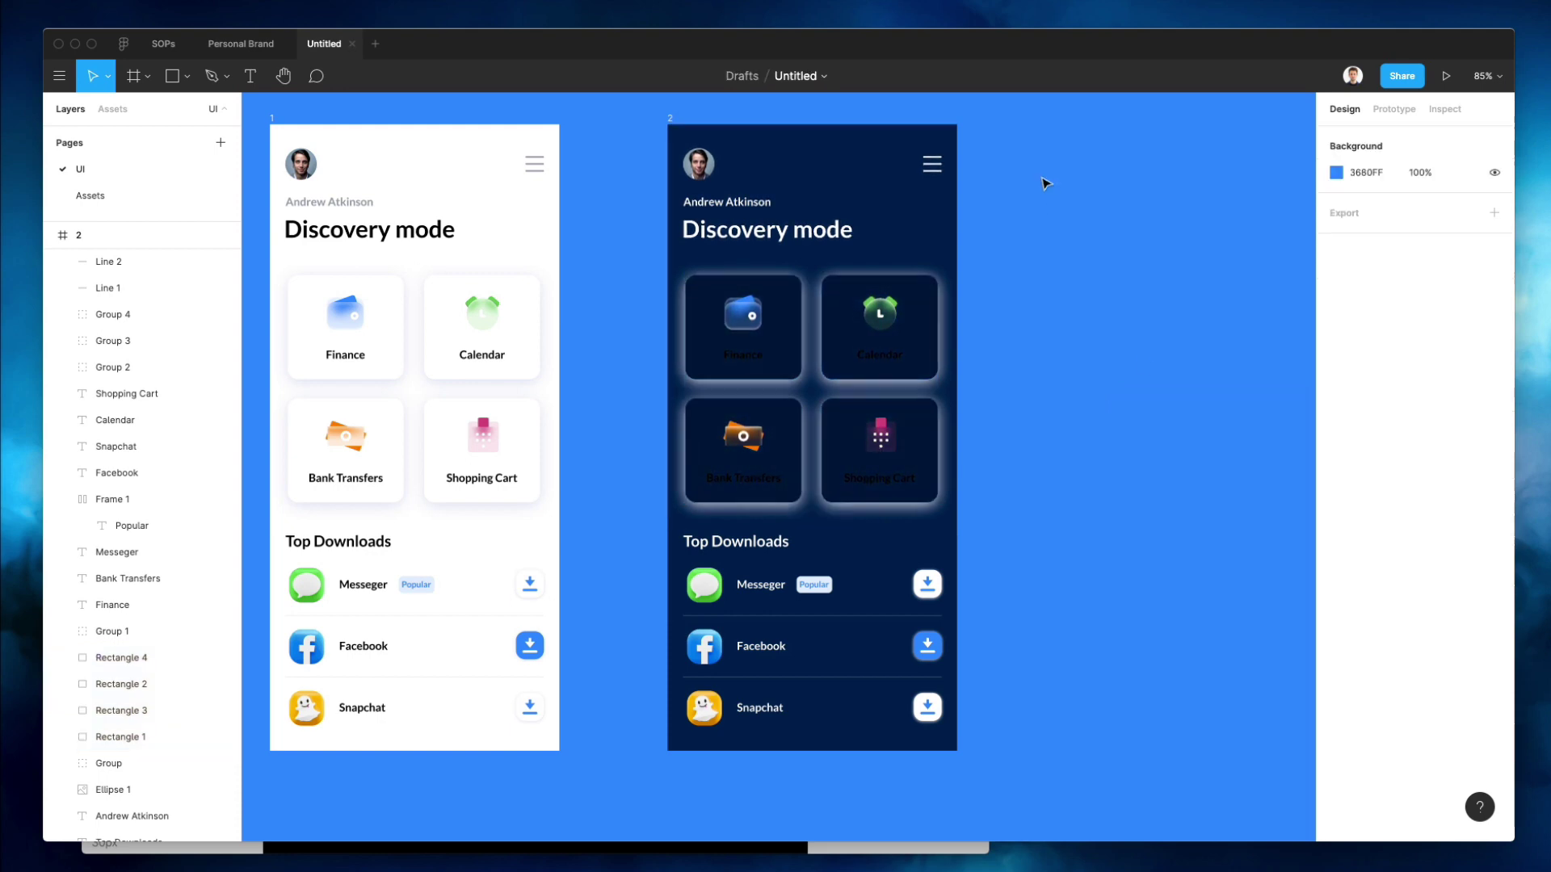
- Make the Calendar, Finance, Bank Transfers and Shopping Cart labels white
click(880, 357)
shift+click(751, 361)
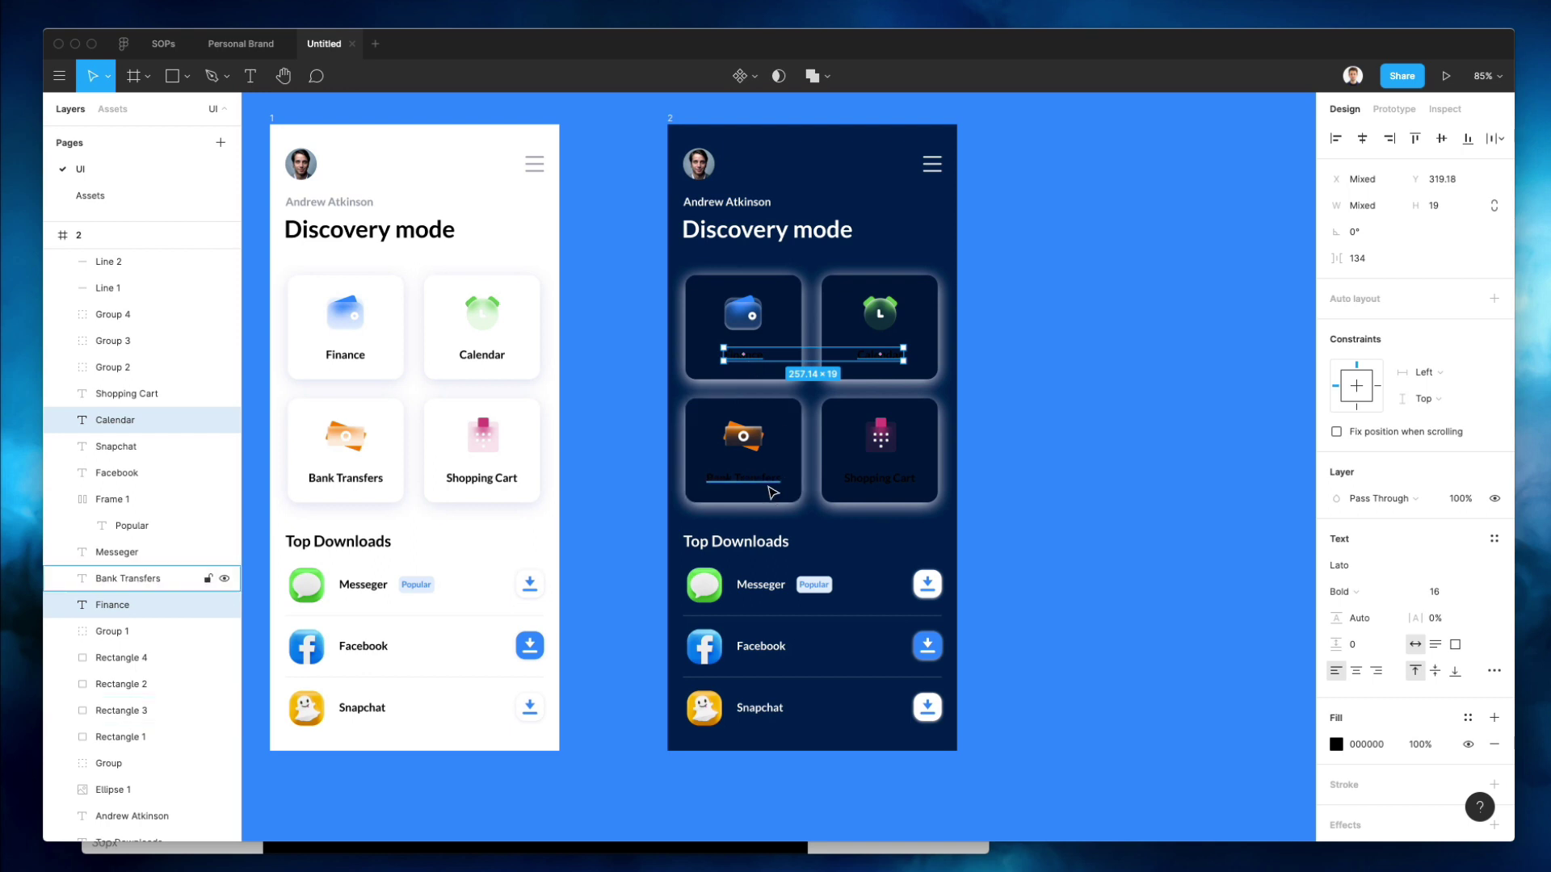
shift+click(743, 478)
shift+click(887, 483)
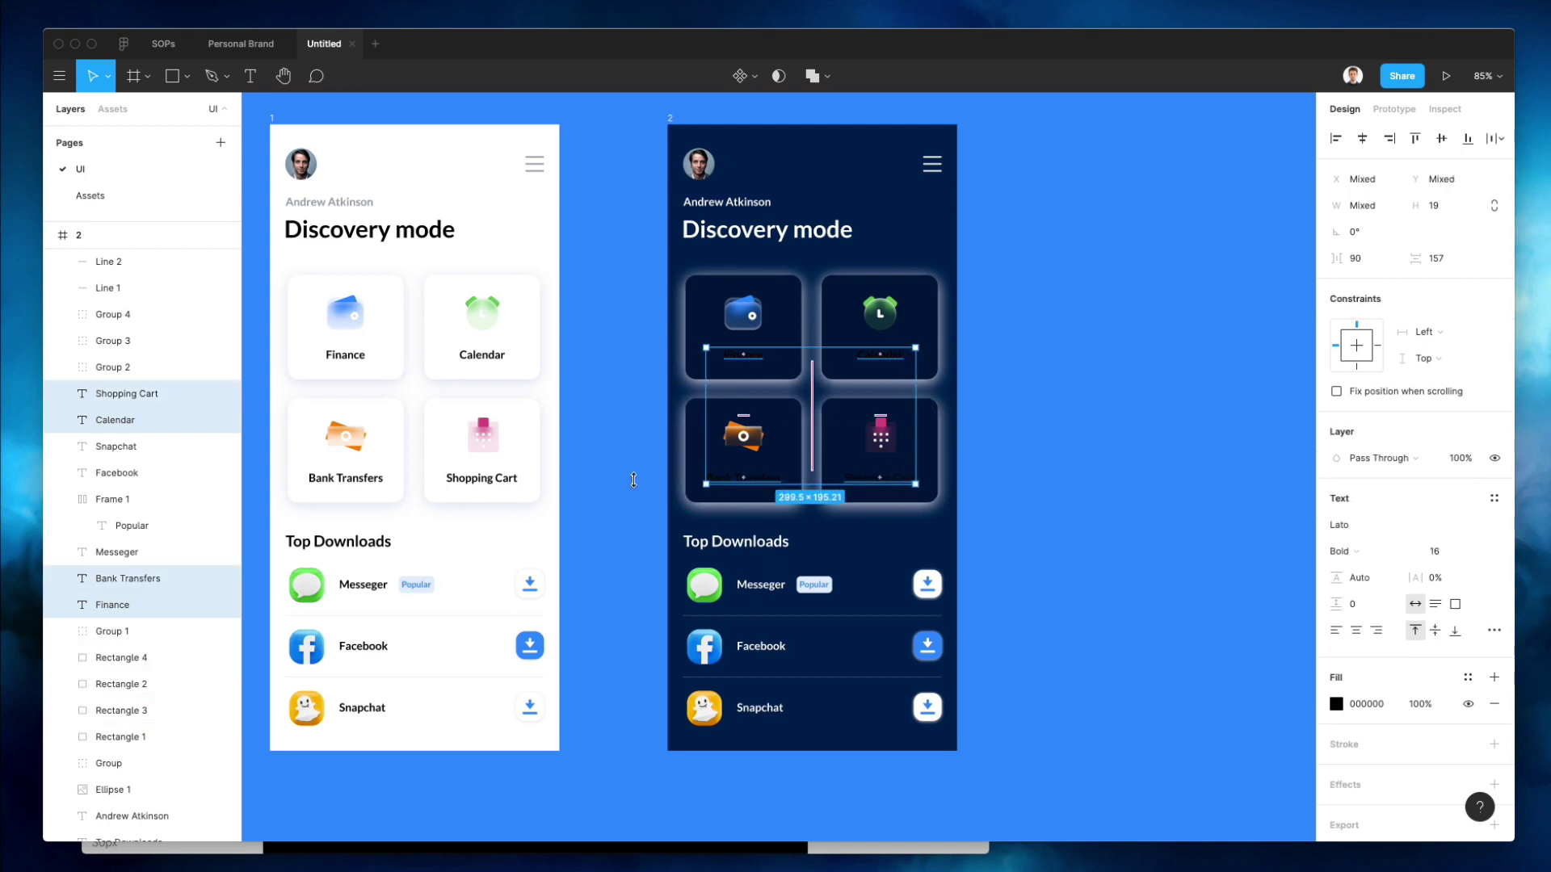
key(i)
click(484, 260)
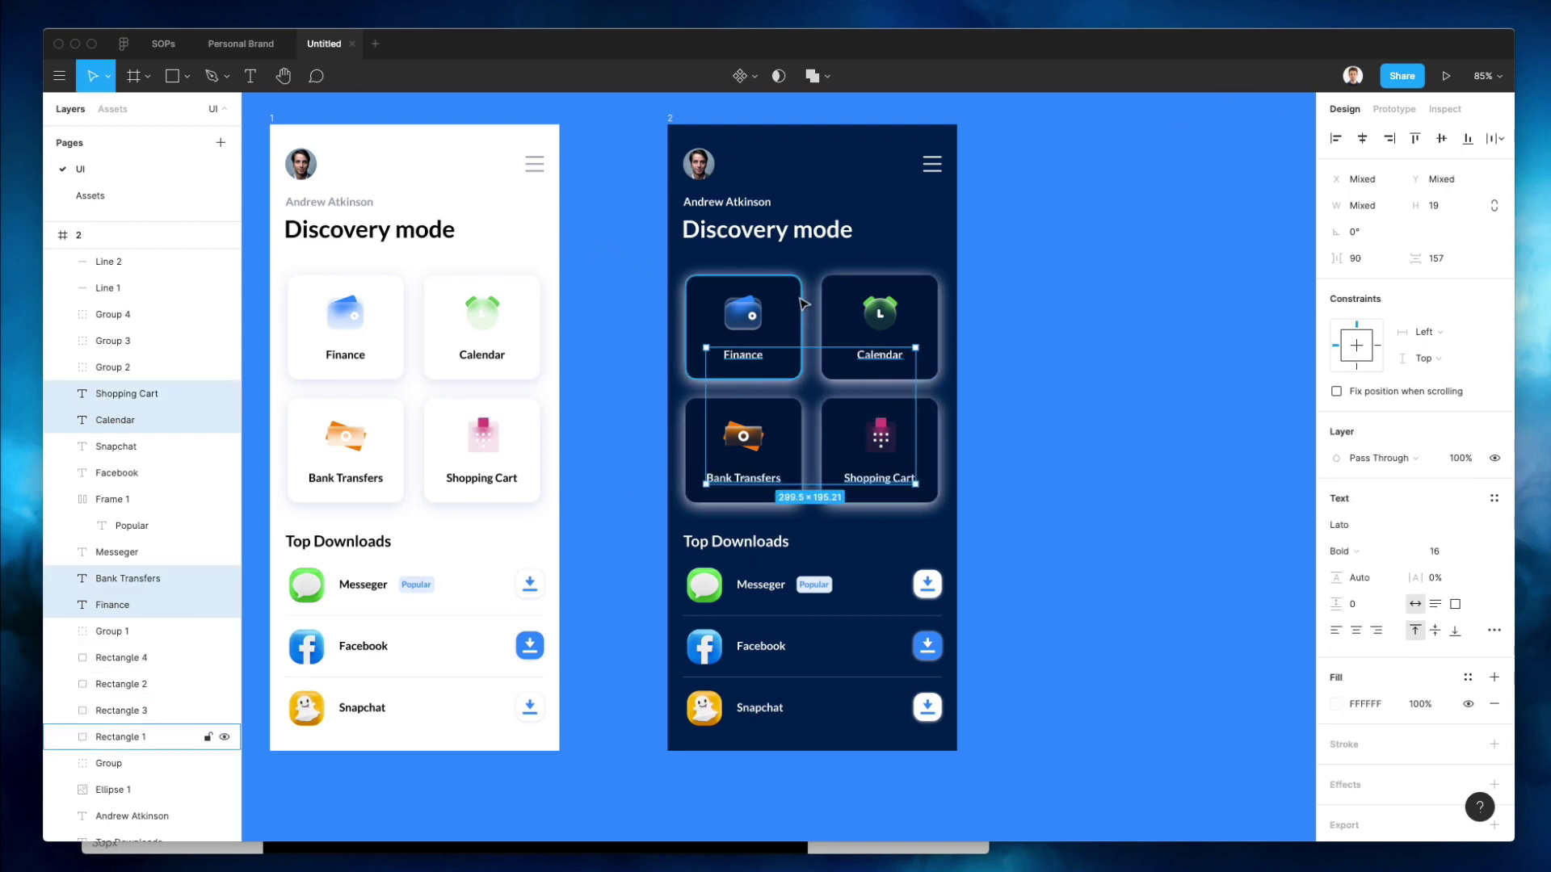
click(776, 324)
shift+click(848, 331)
shift+click(836, 440)
- Change the four dark-screen cards' drop shadow colour to dark blue
shift+click(800, 421)
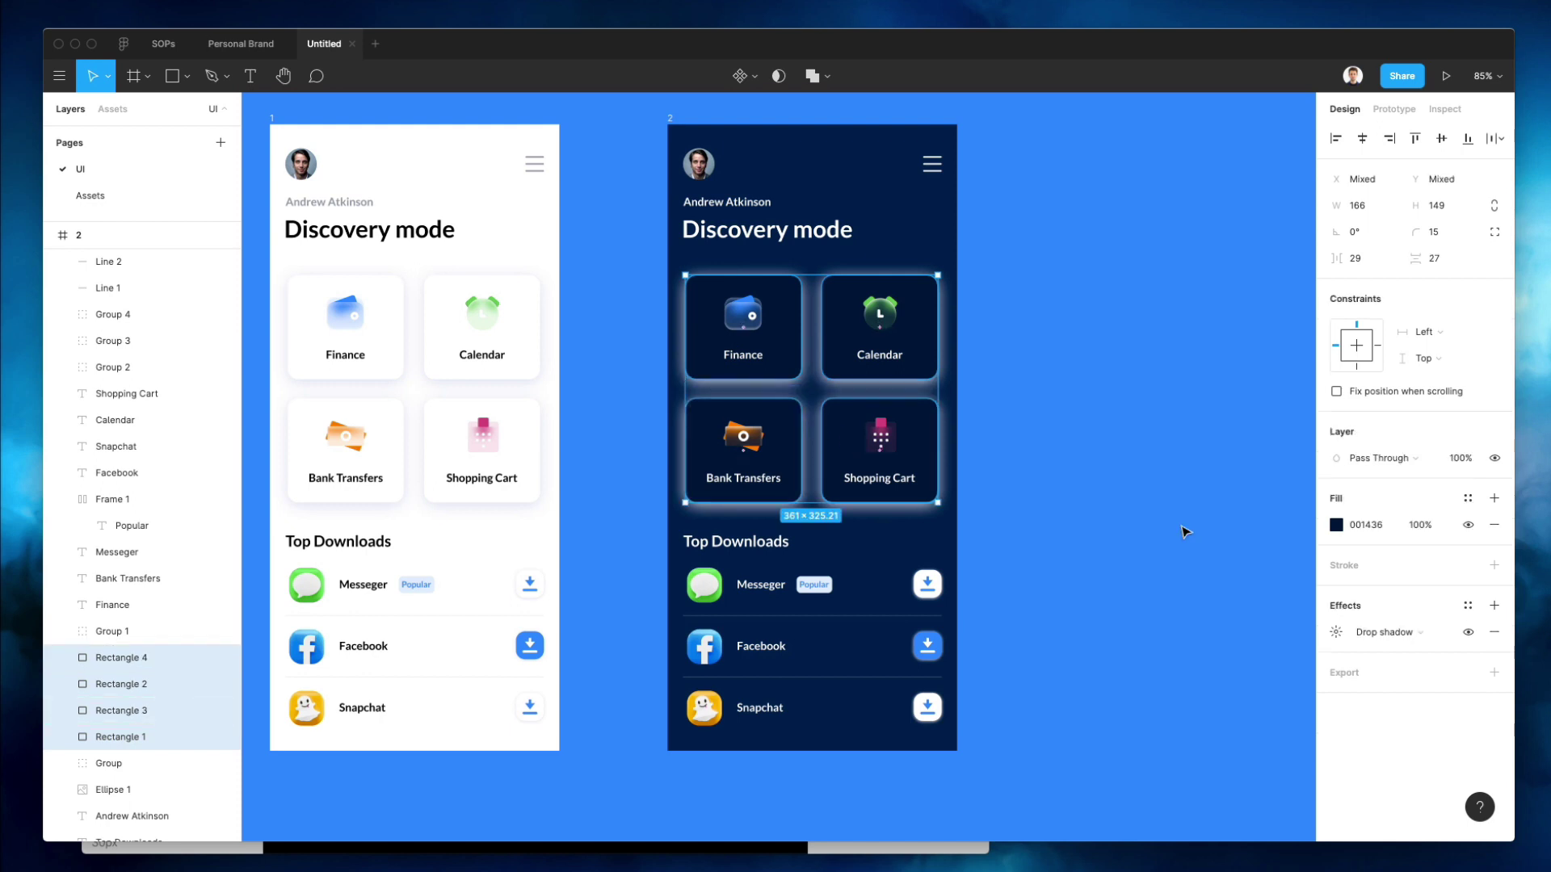
click(1336, 633)
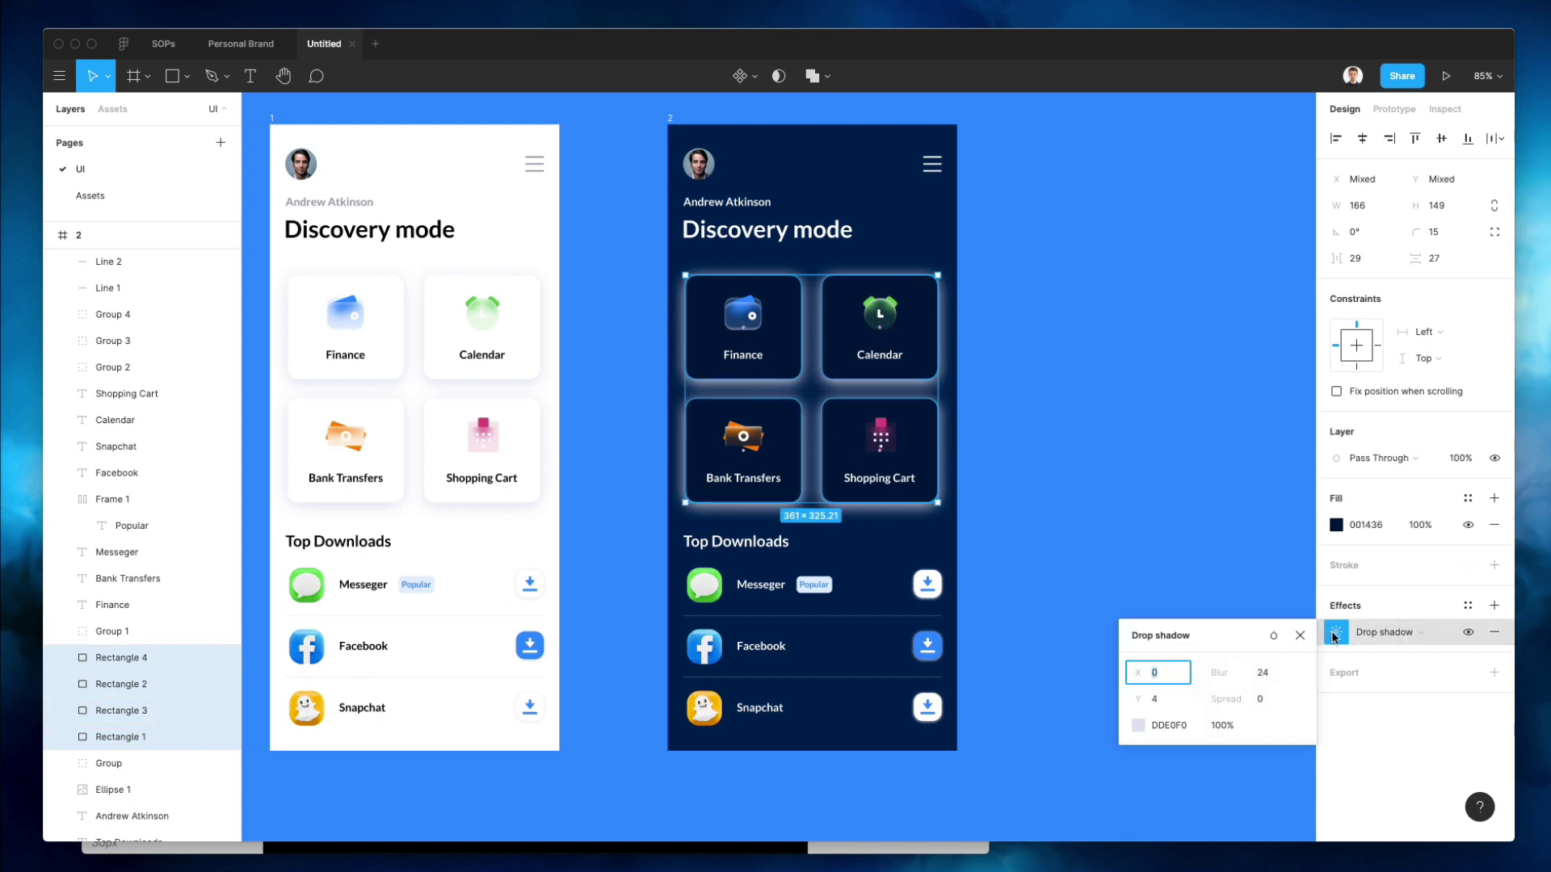
click(1139, 725)
drag(956, 465, 1052, 547)
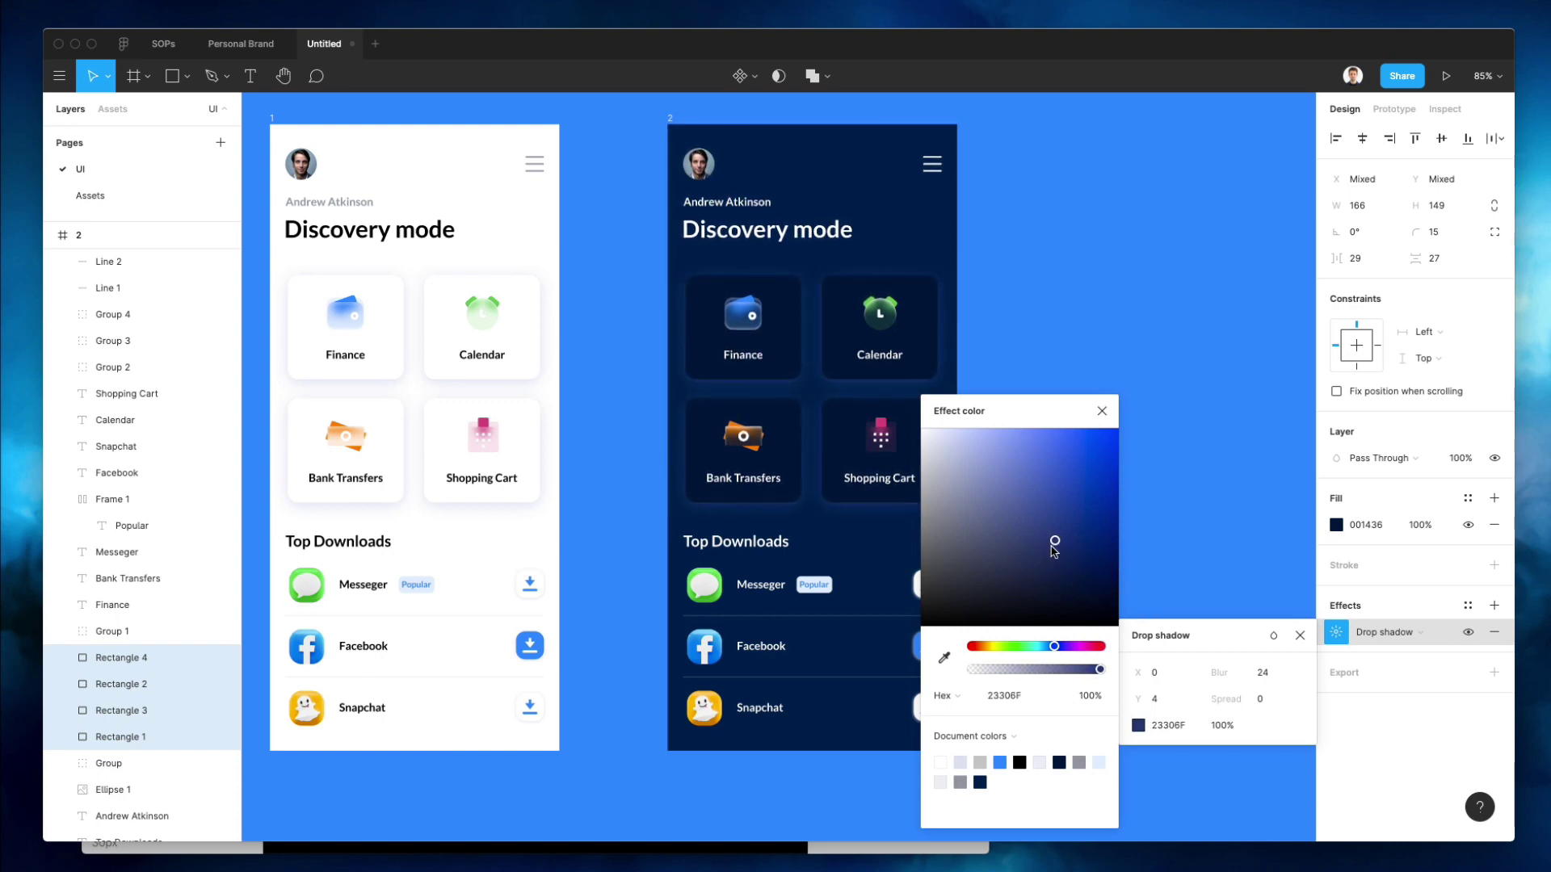
click(1075, 306)
- Change the four cards' fill to a slightly lighter navy, 0B3173
click(923, 312)
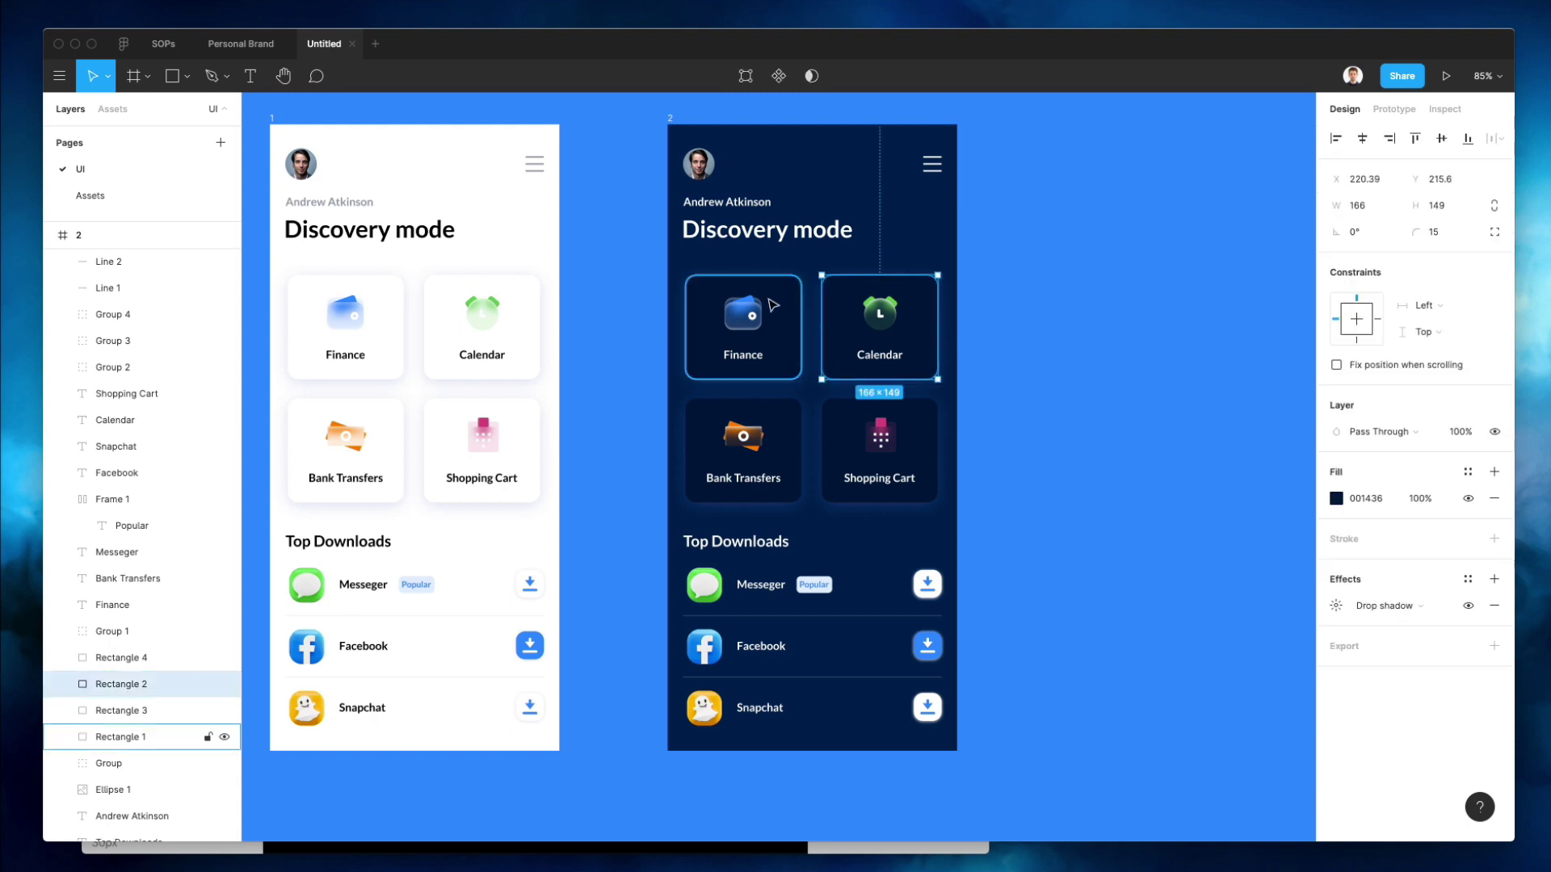
shift+click(766, 299)
shift+click(795, 430)
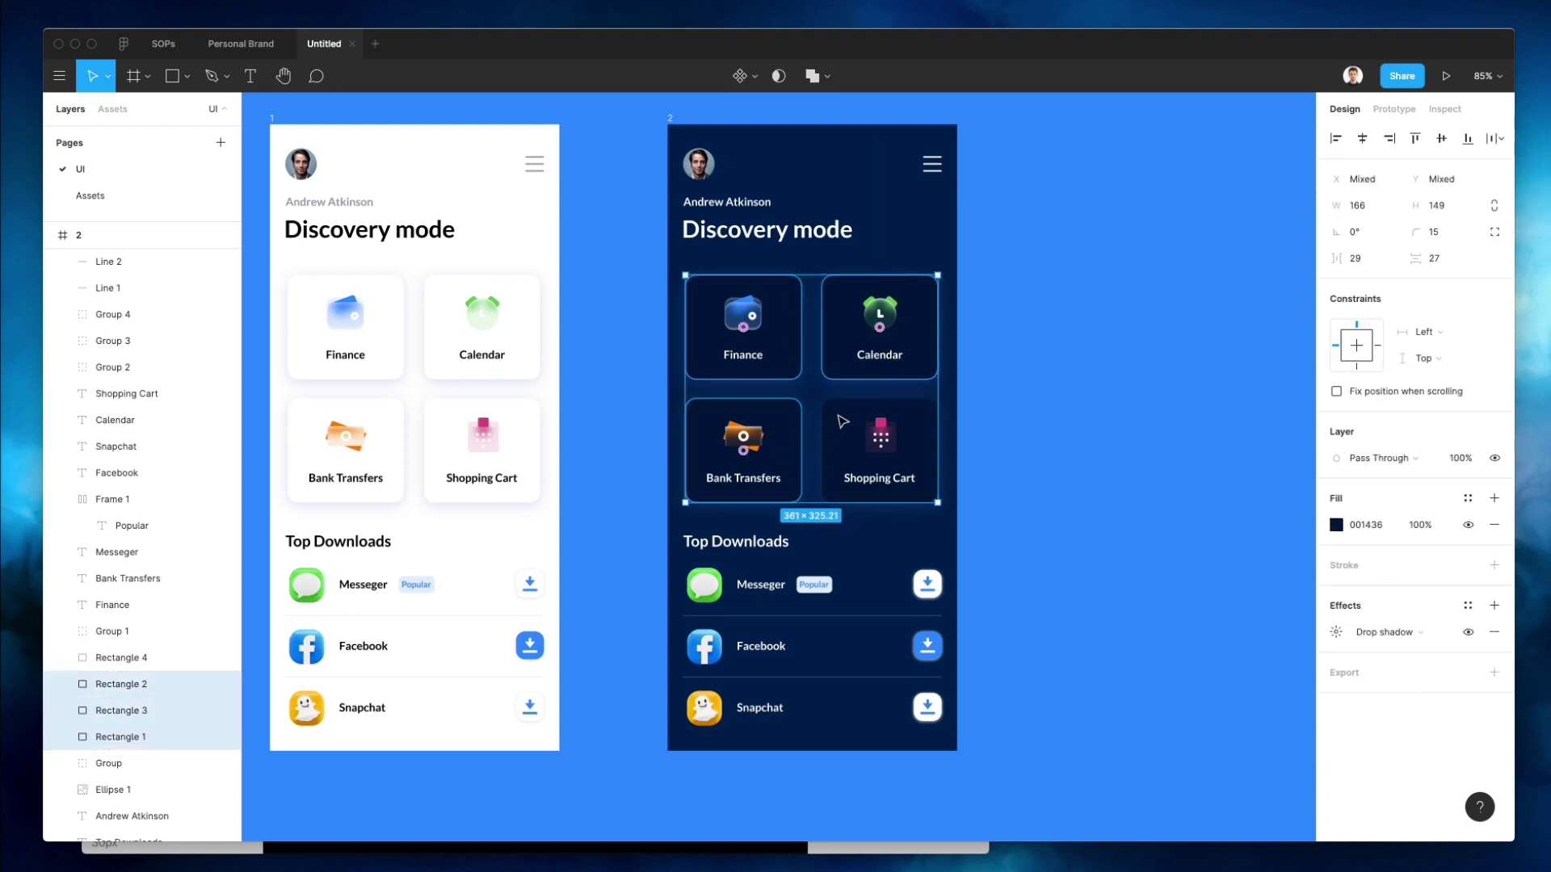
shift+click(881, 444)
click(1335, 525)
drag(1287, 485, 1294, 549)
click(1072, 323)
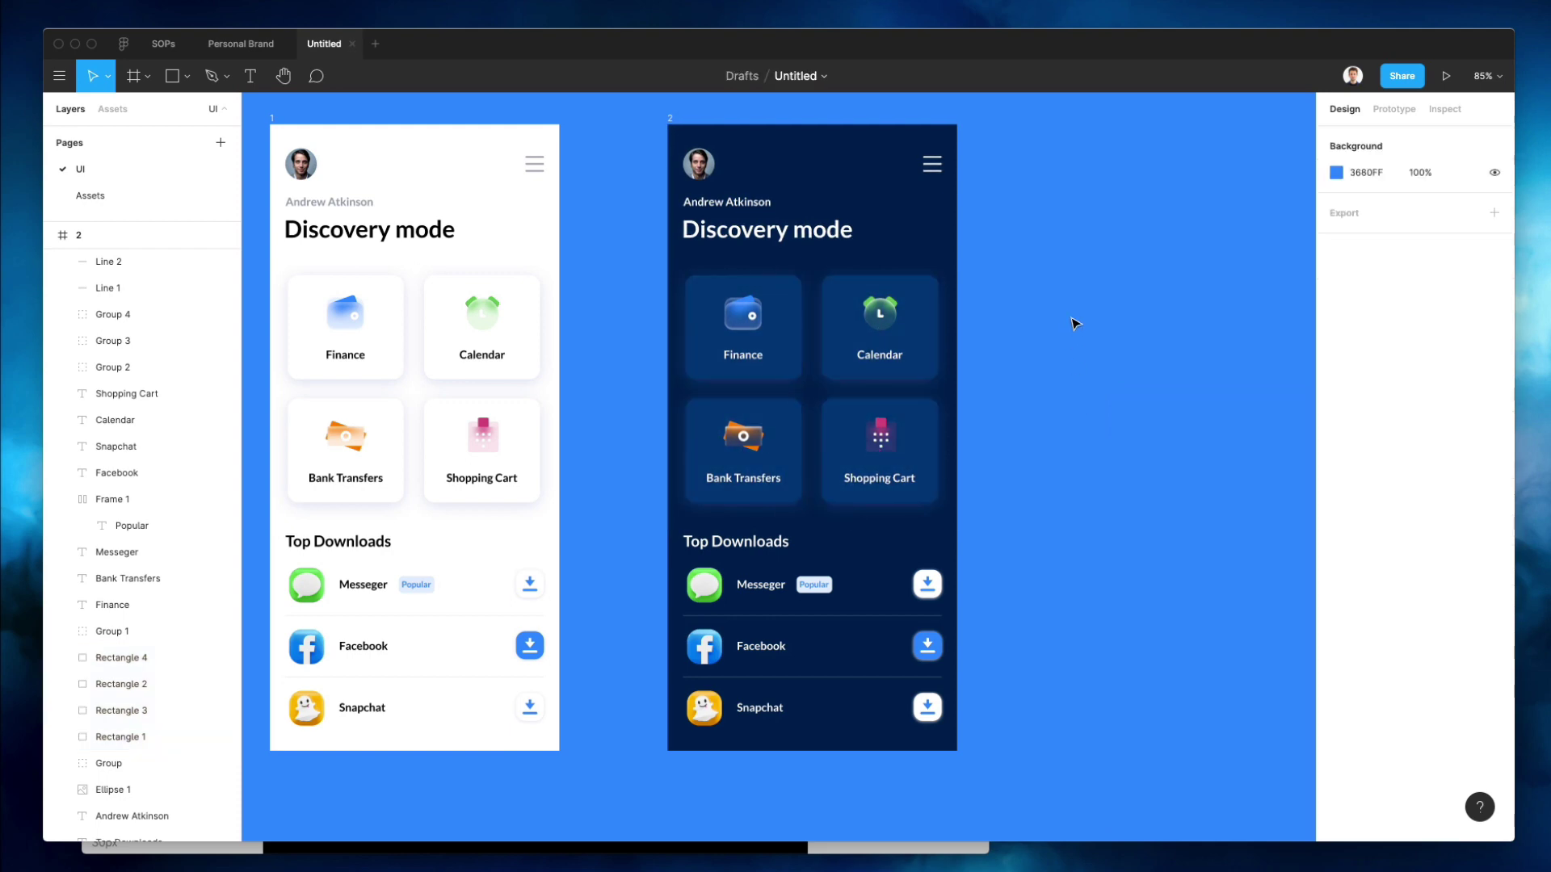
click(795, 462)
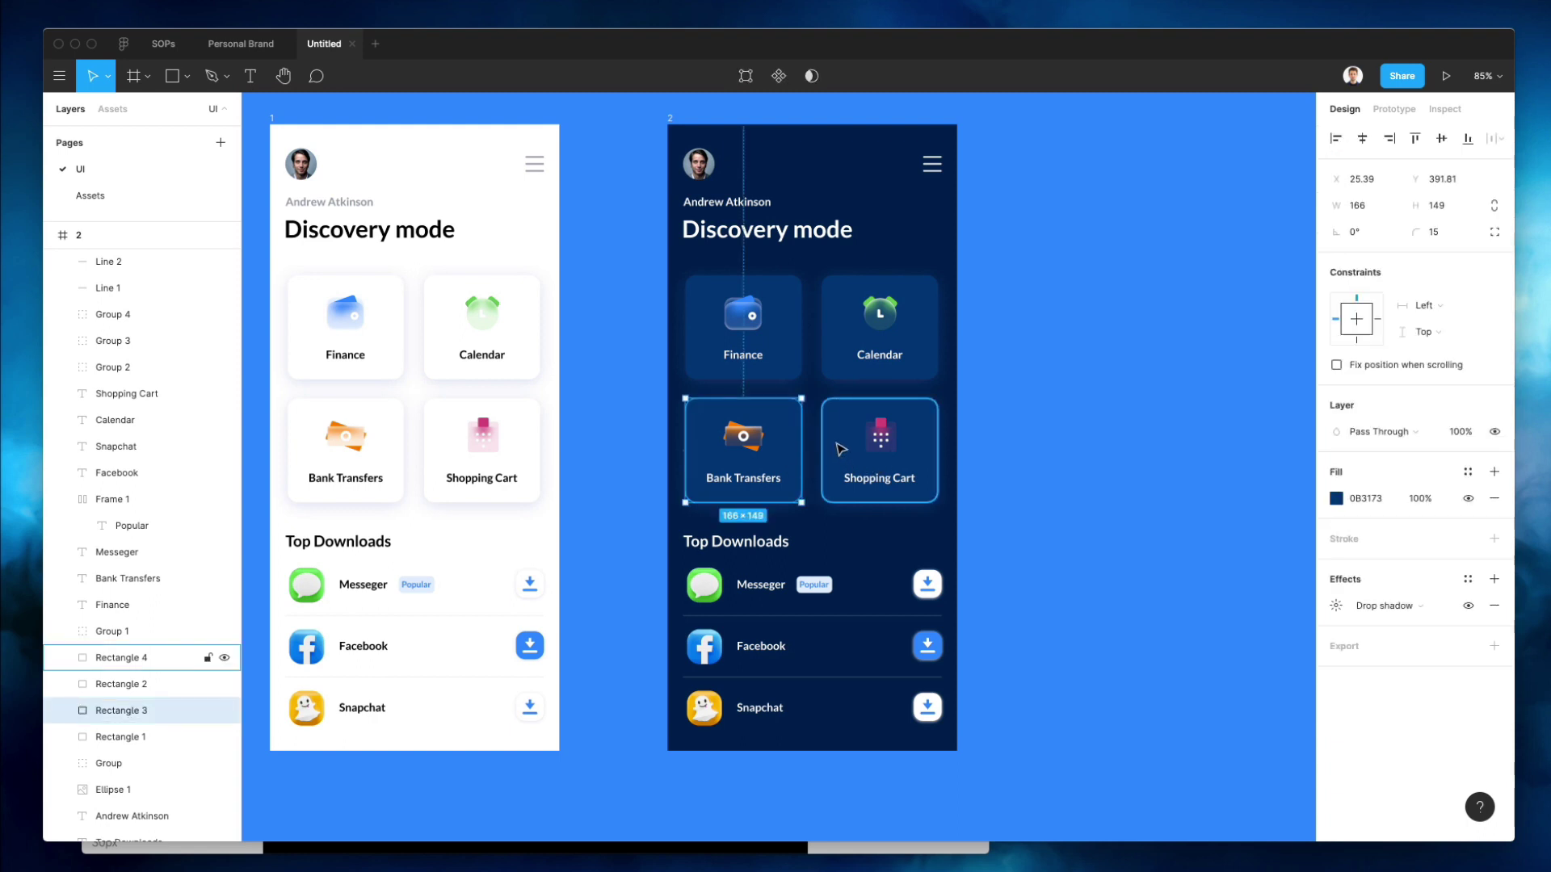
click(1026, 402)
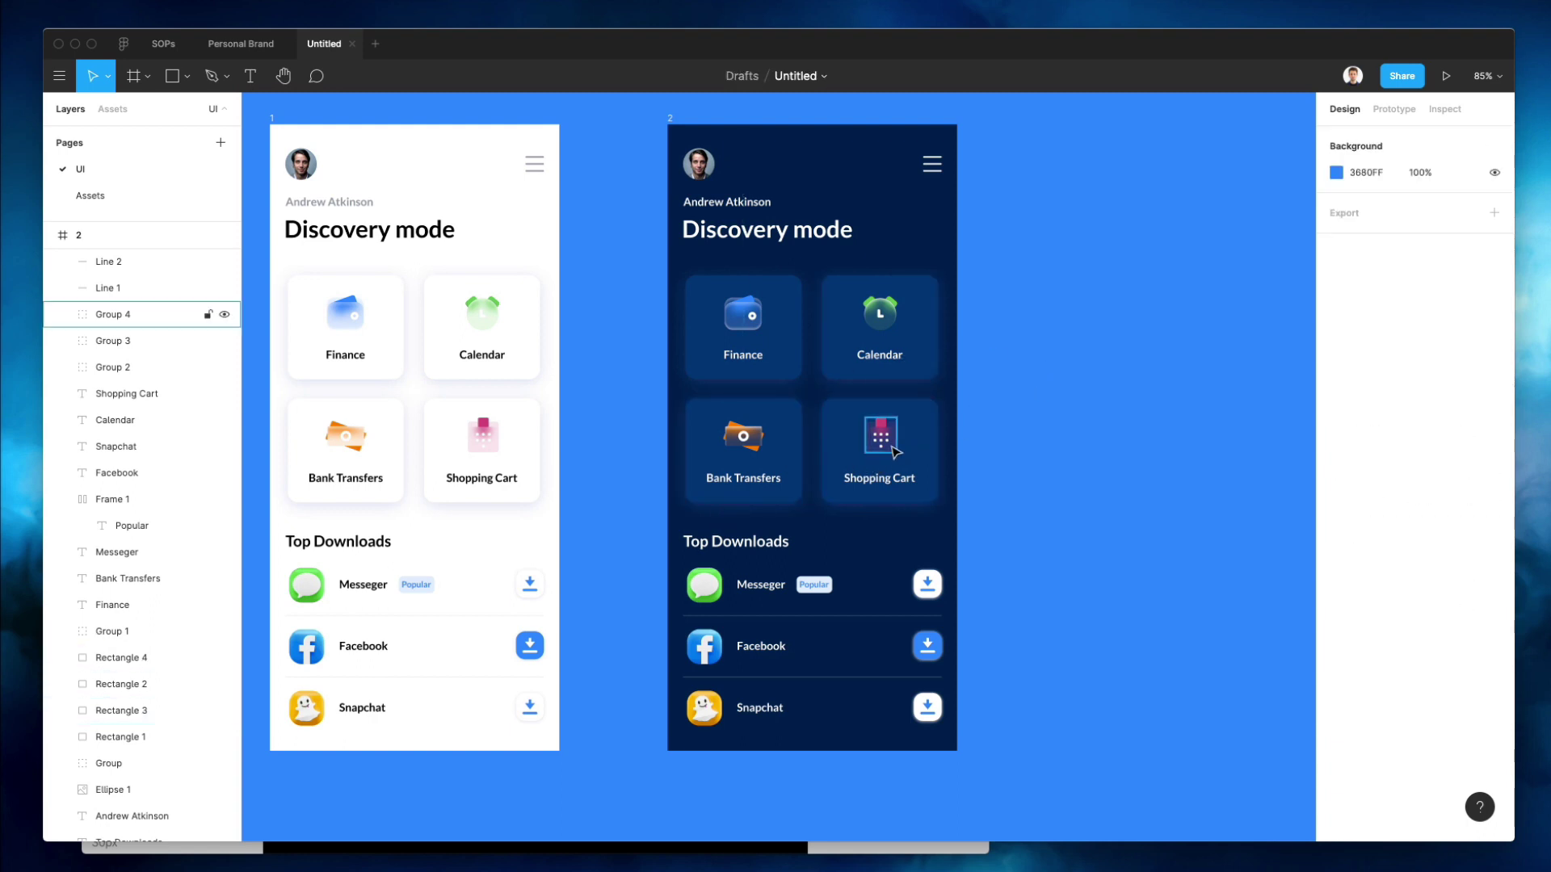
click(916, 639)
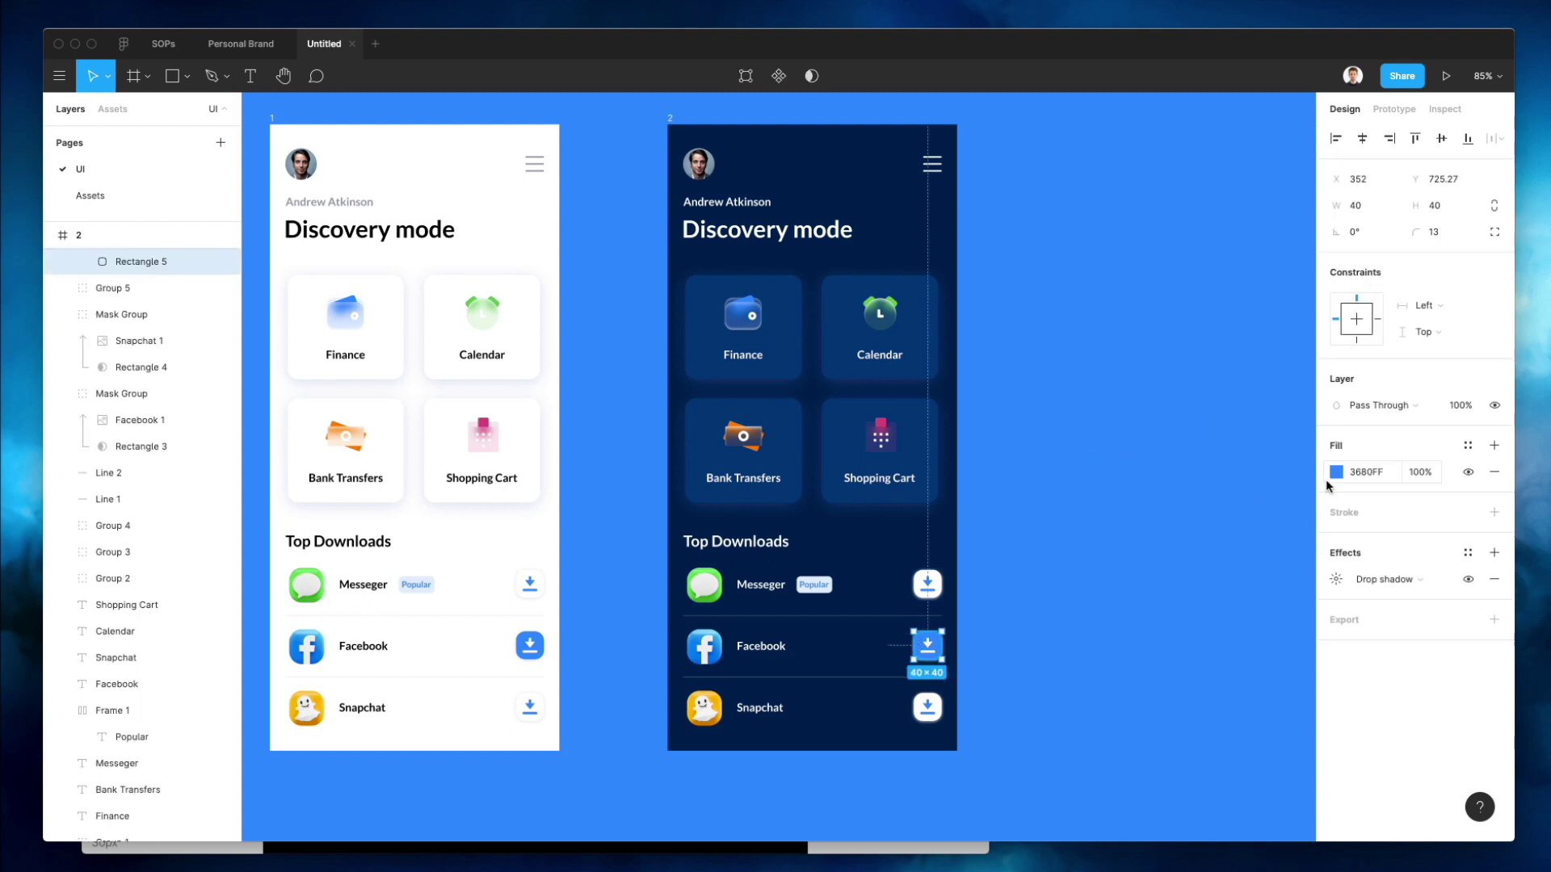
- Restyle the Messeger and Snapchat download buttons with white arrows and navy 0B3173 backgrounds
shift+click(935, 583)
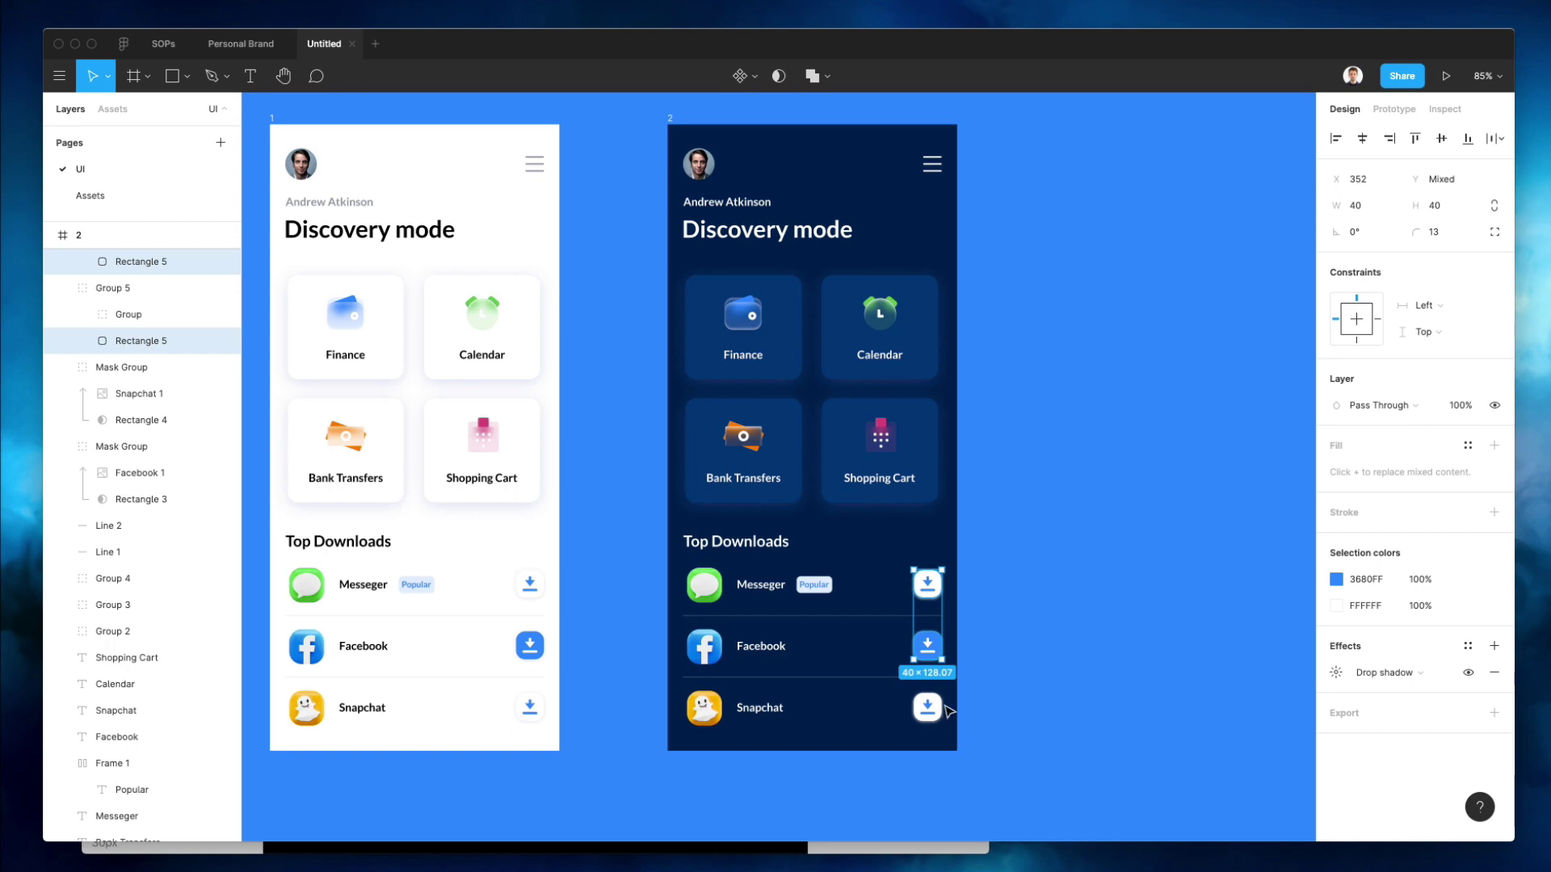
key(Escape)
ctrl+scroll(942, 695, up, 5)
click(916, 515)
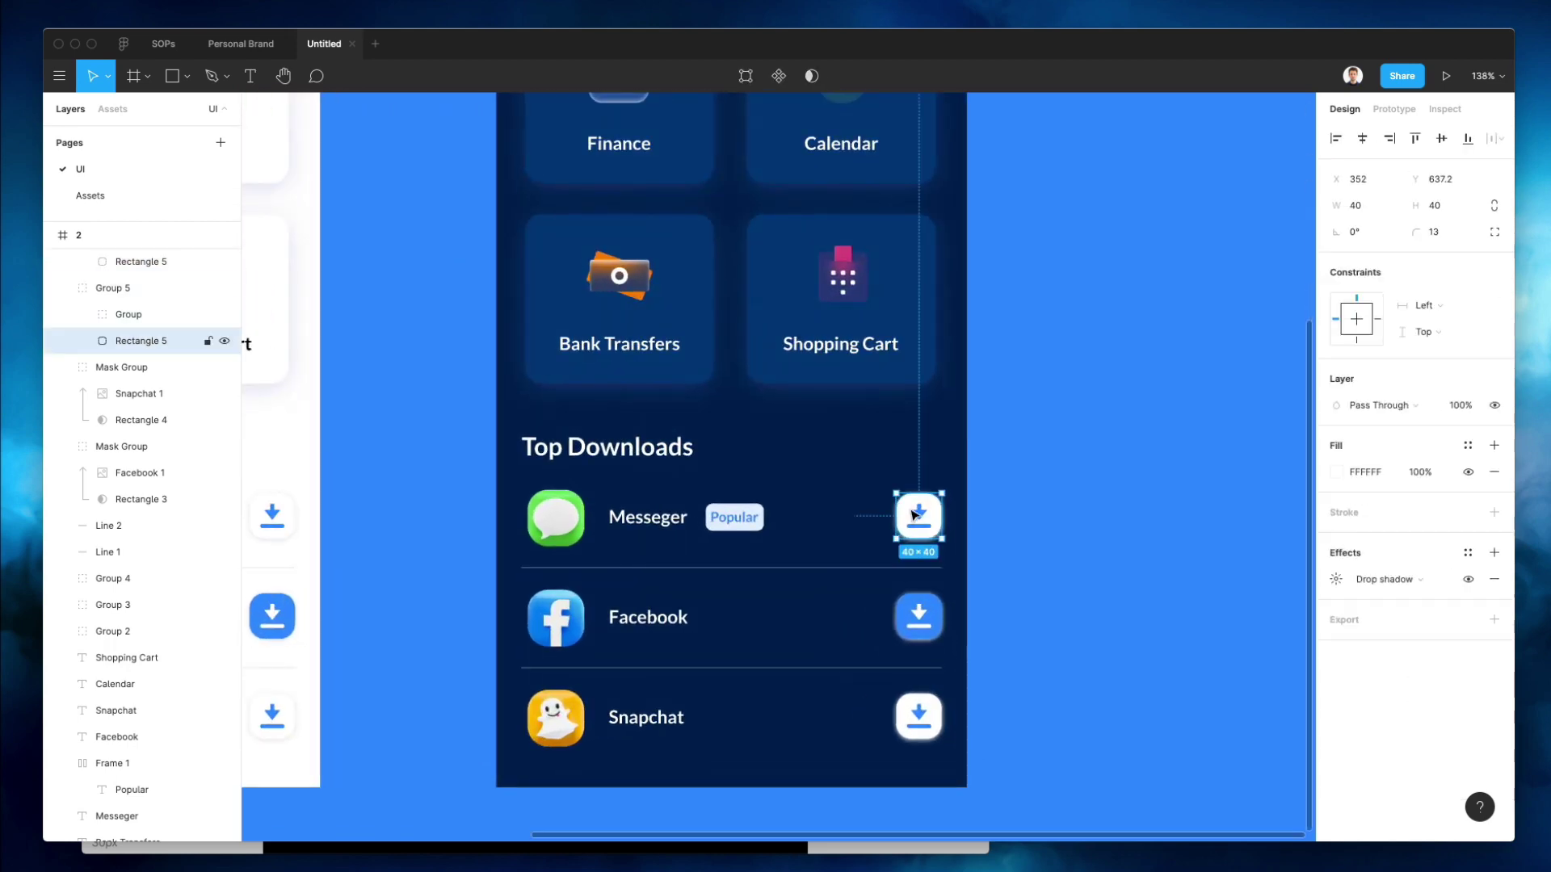
click(918, 519)
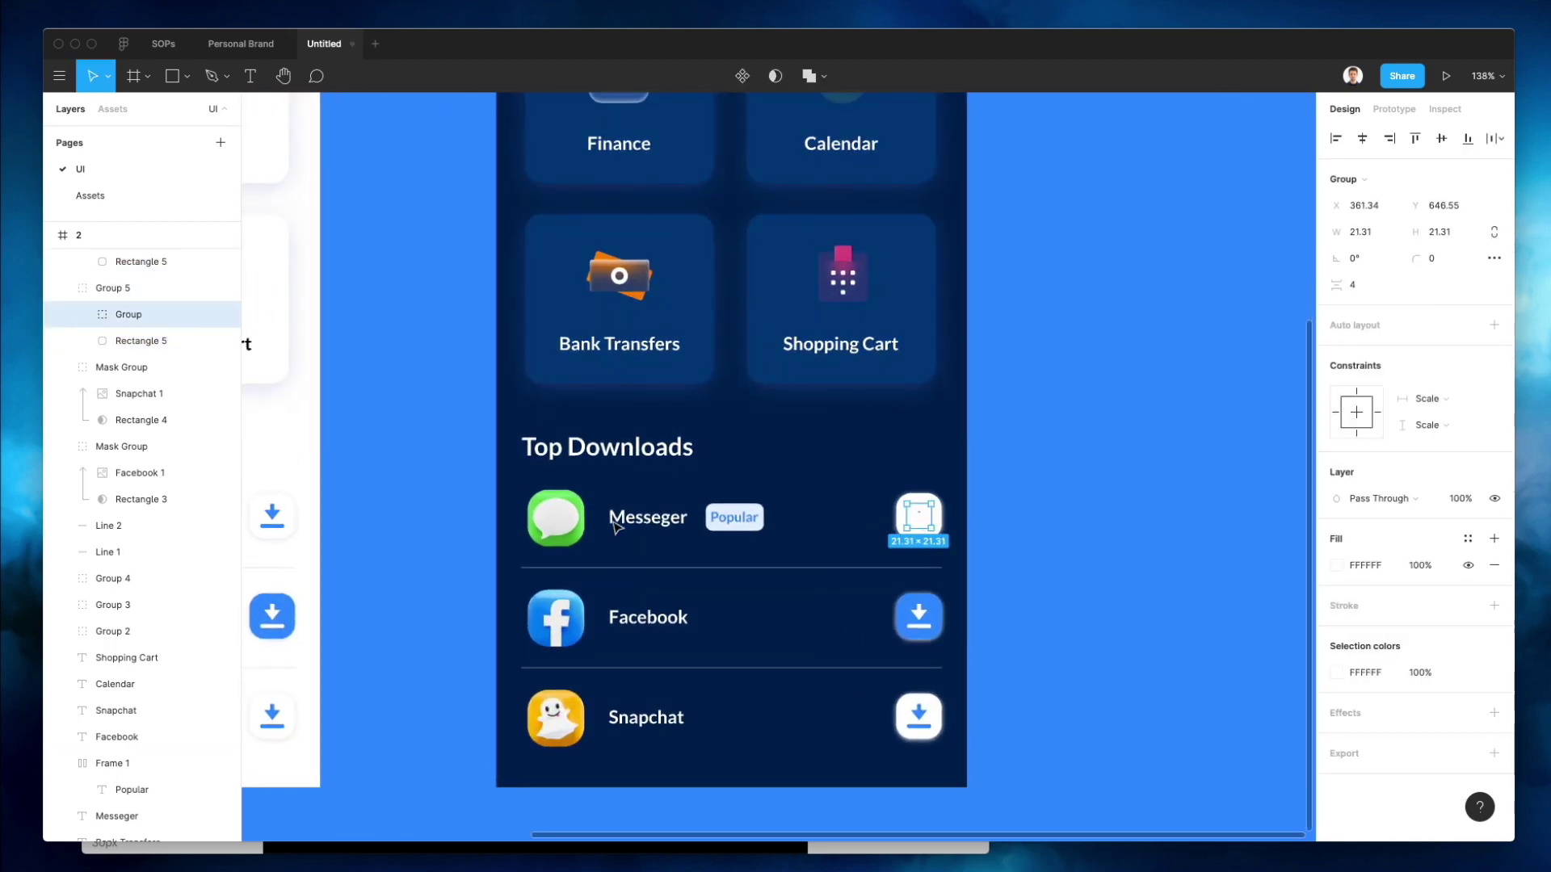
double_click(919, 715)
key(i)
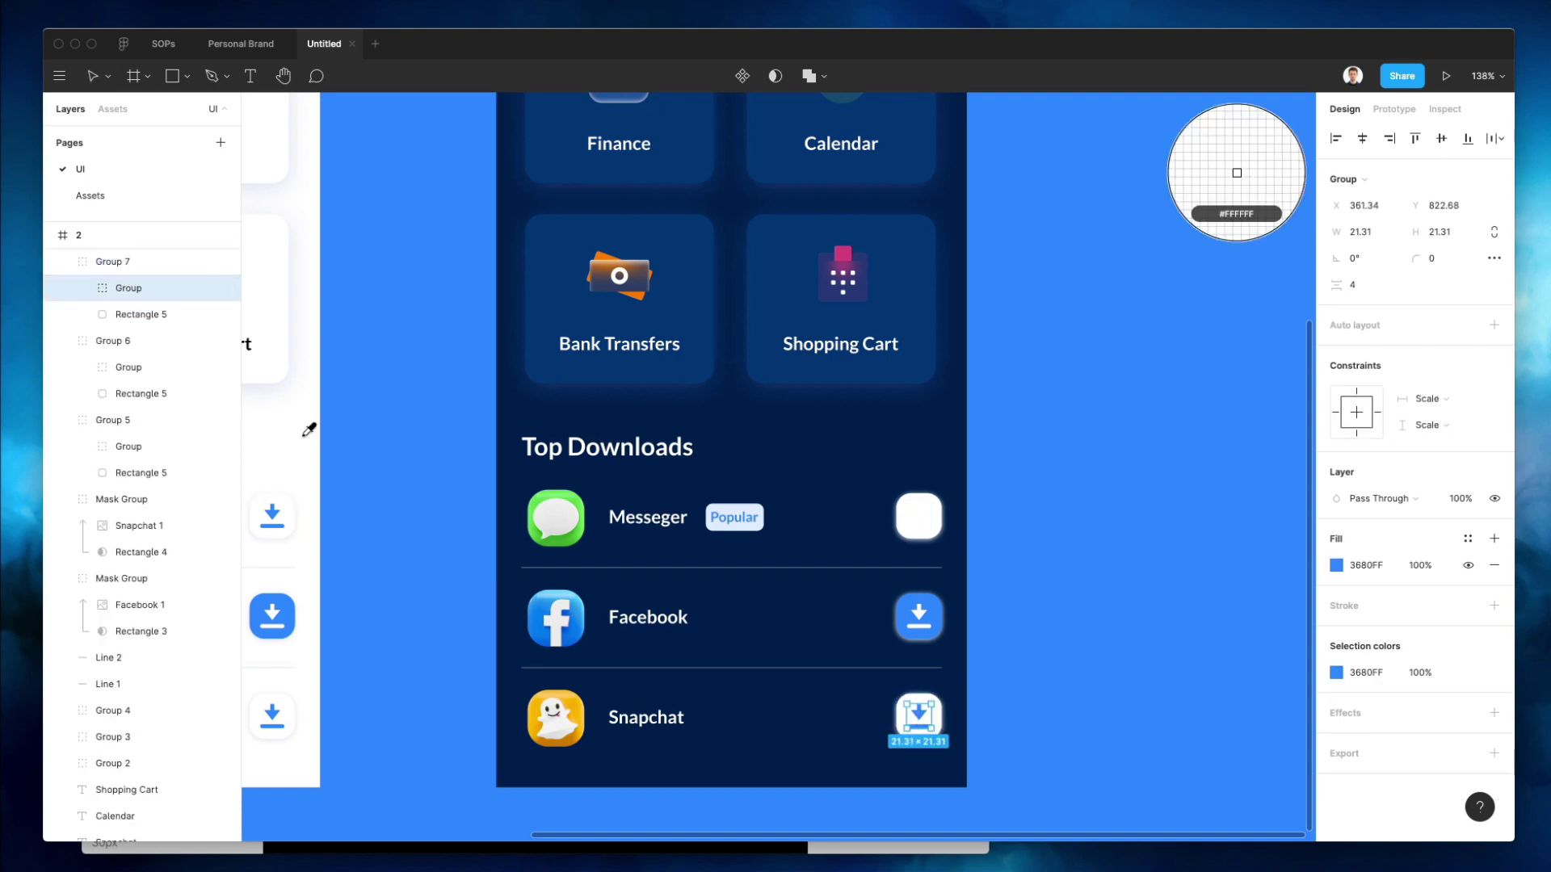
click(308, 430)
click(915, 517)
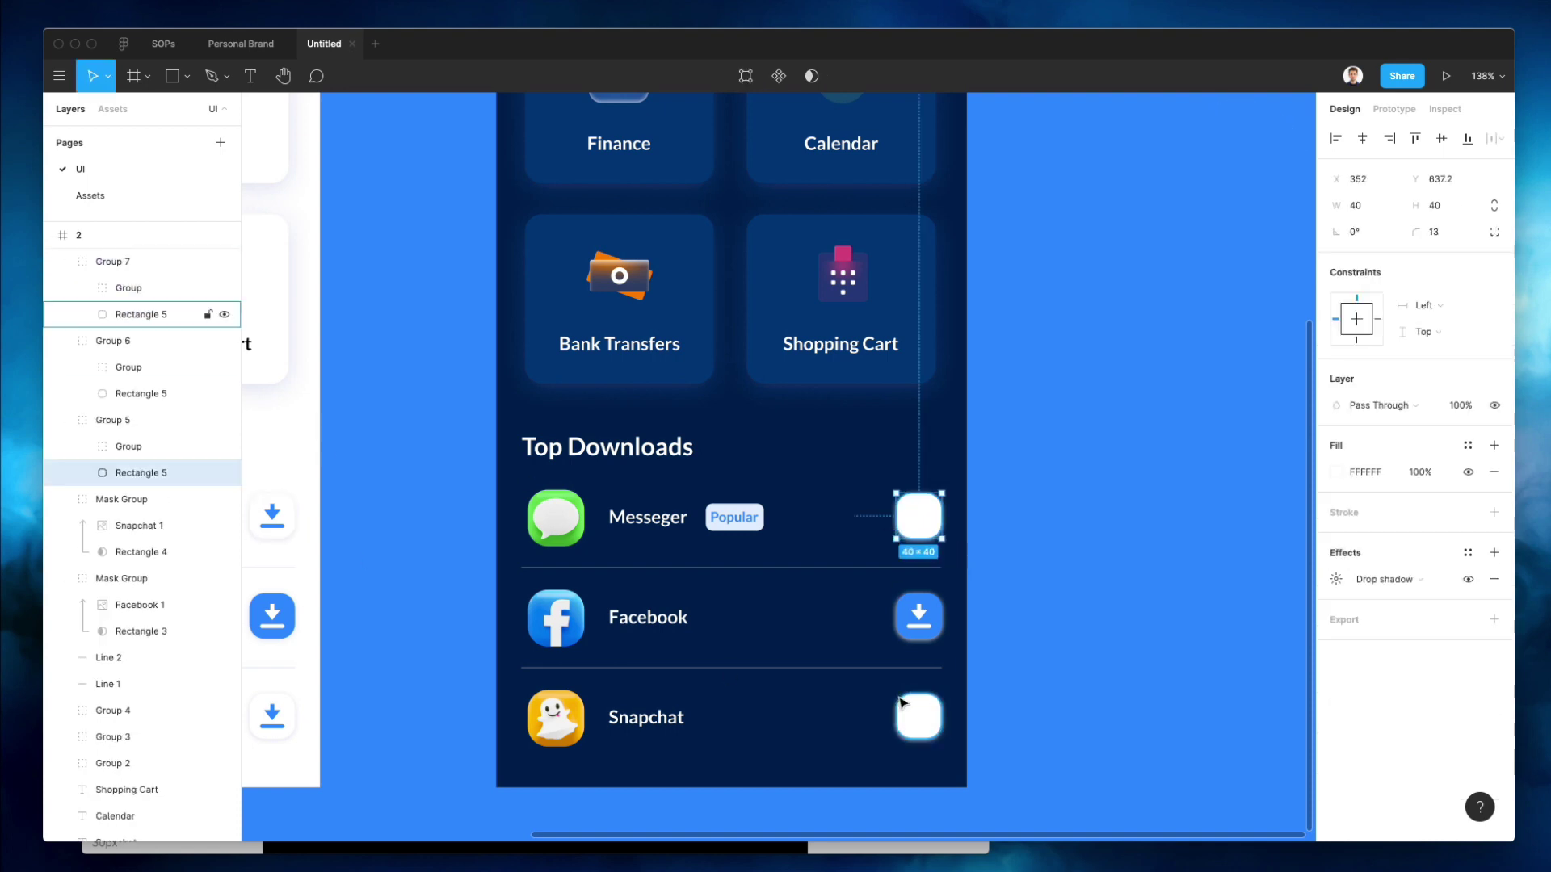
shift+click(903, 703)
key(i)
click(1236, 170)
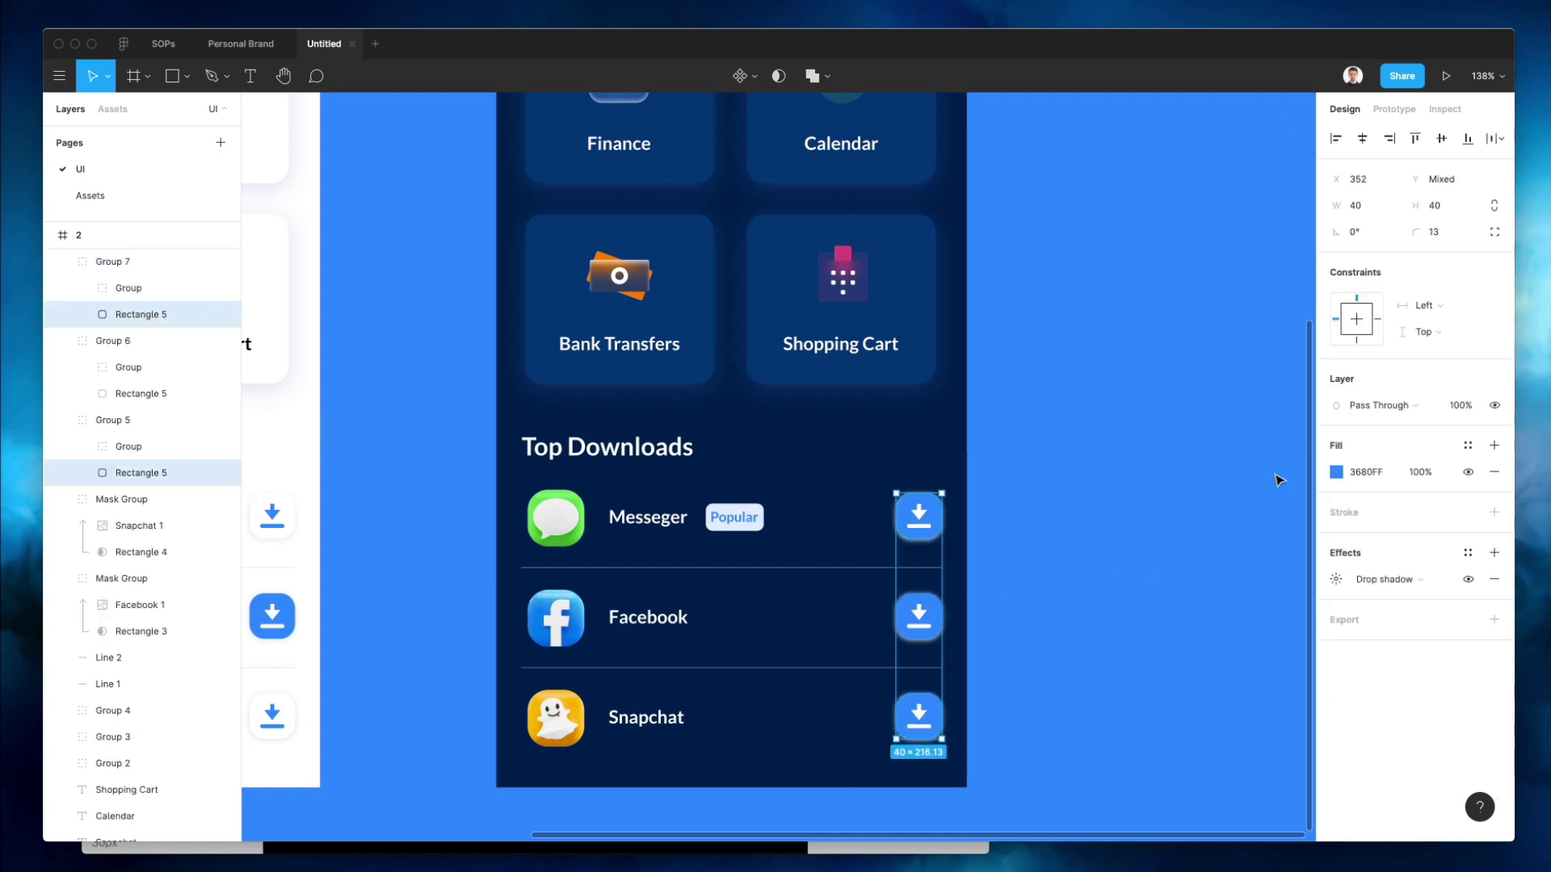
click(1105, 624)
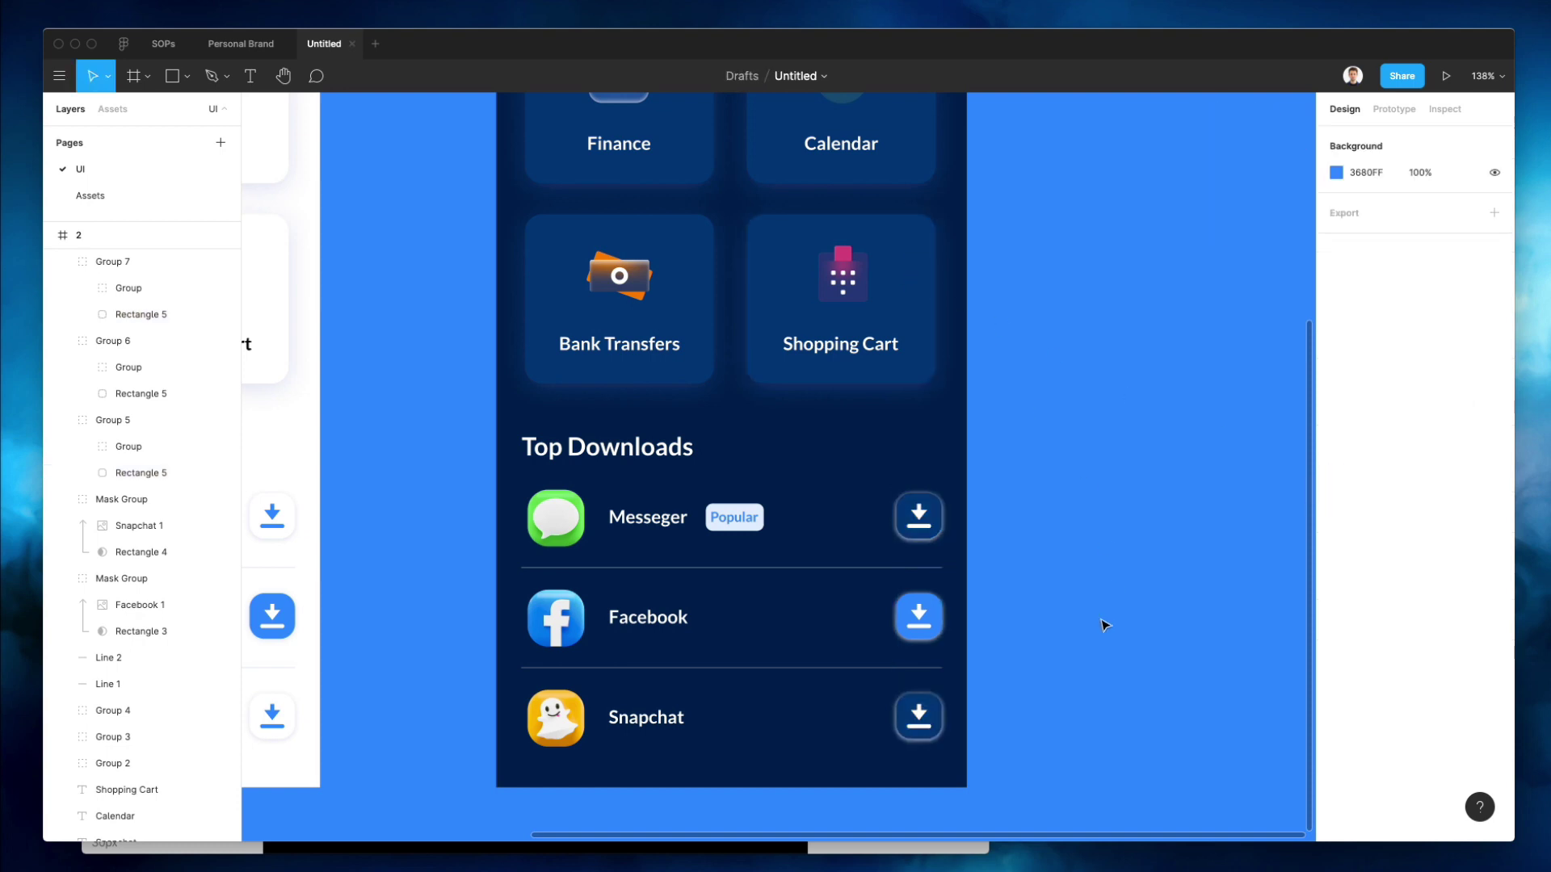
- Remove the drop shadow from the Messeger, Facebook and Snapchat download buttons
click(935, 517)
shift+click(937, 618)
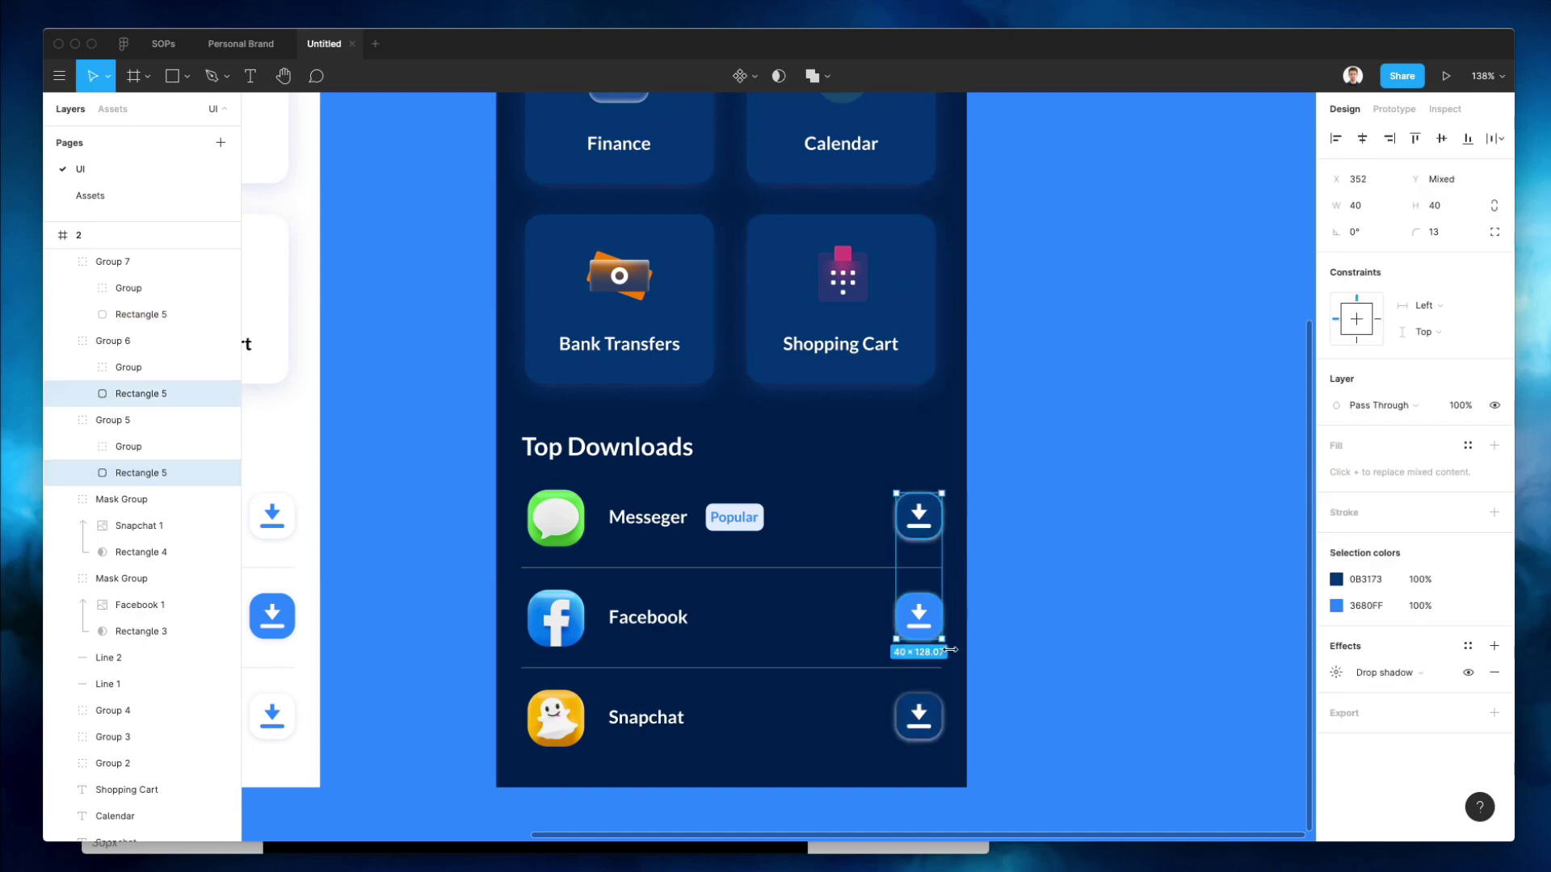
shift+click(941, 713)
click(1495, 672)
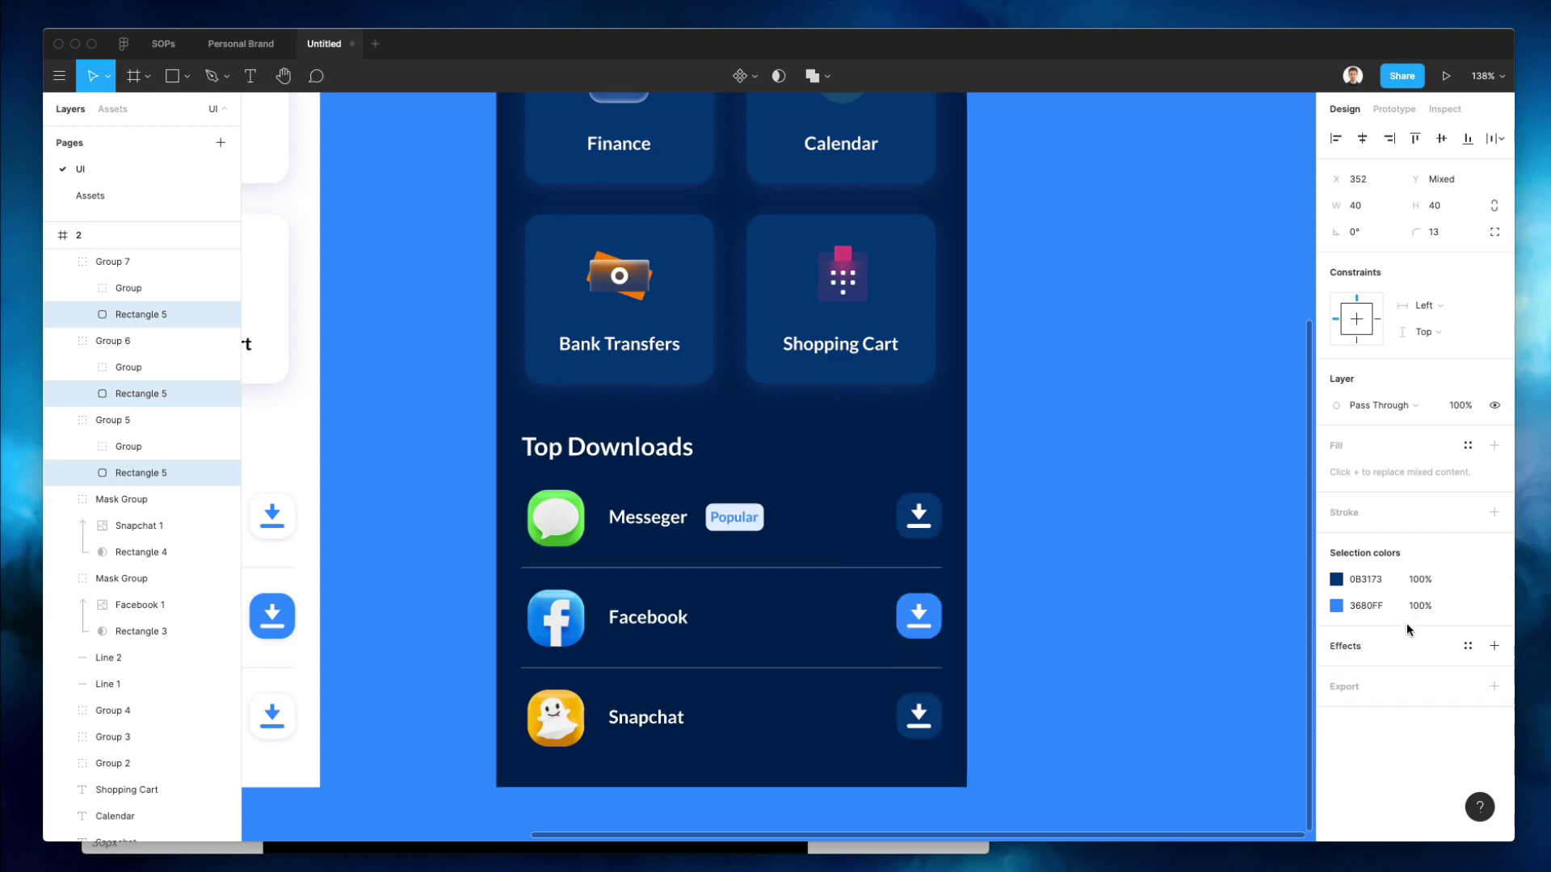
scroll(1090, 468, down, 3)
click(1068, 513)
- Hide the drop shadow on the dark frame's four cards
scroll(1067, 513, up, 2)
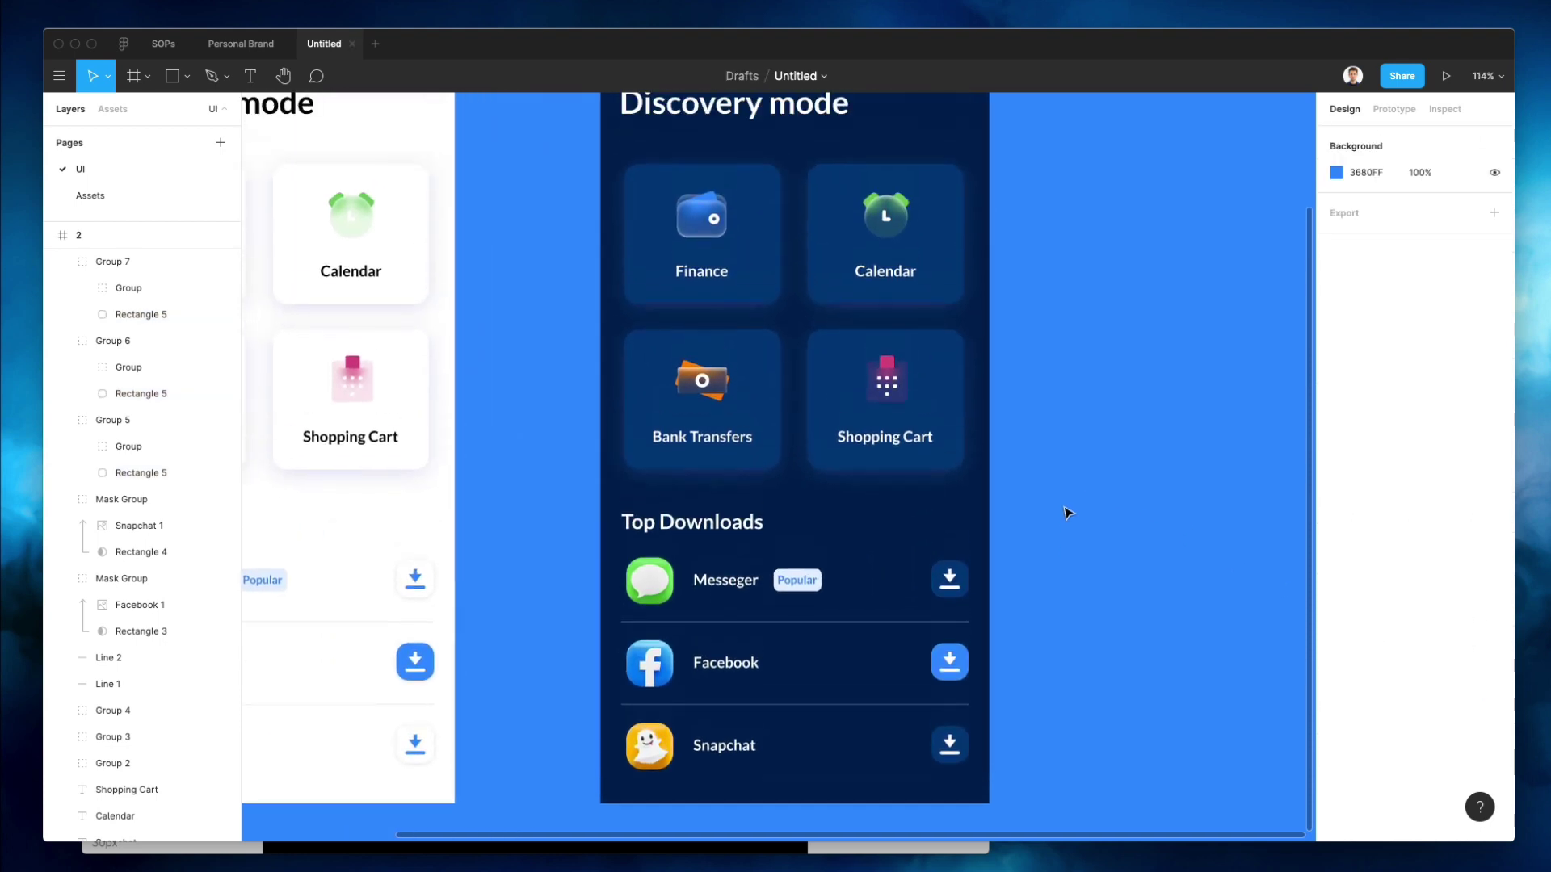
scroll(1068, 512, down, 2)
scroll(1065, 509, up, 1)
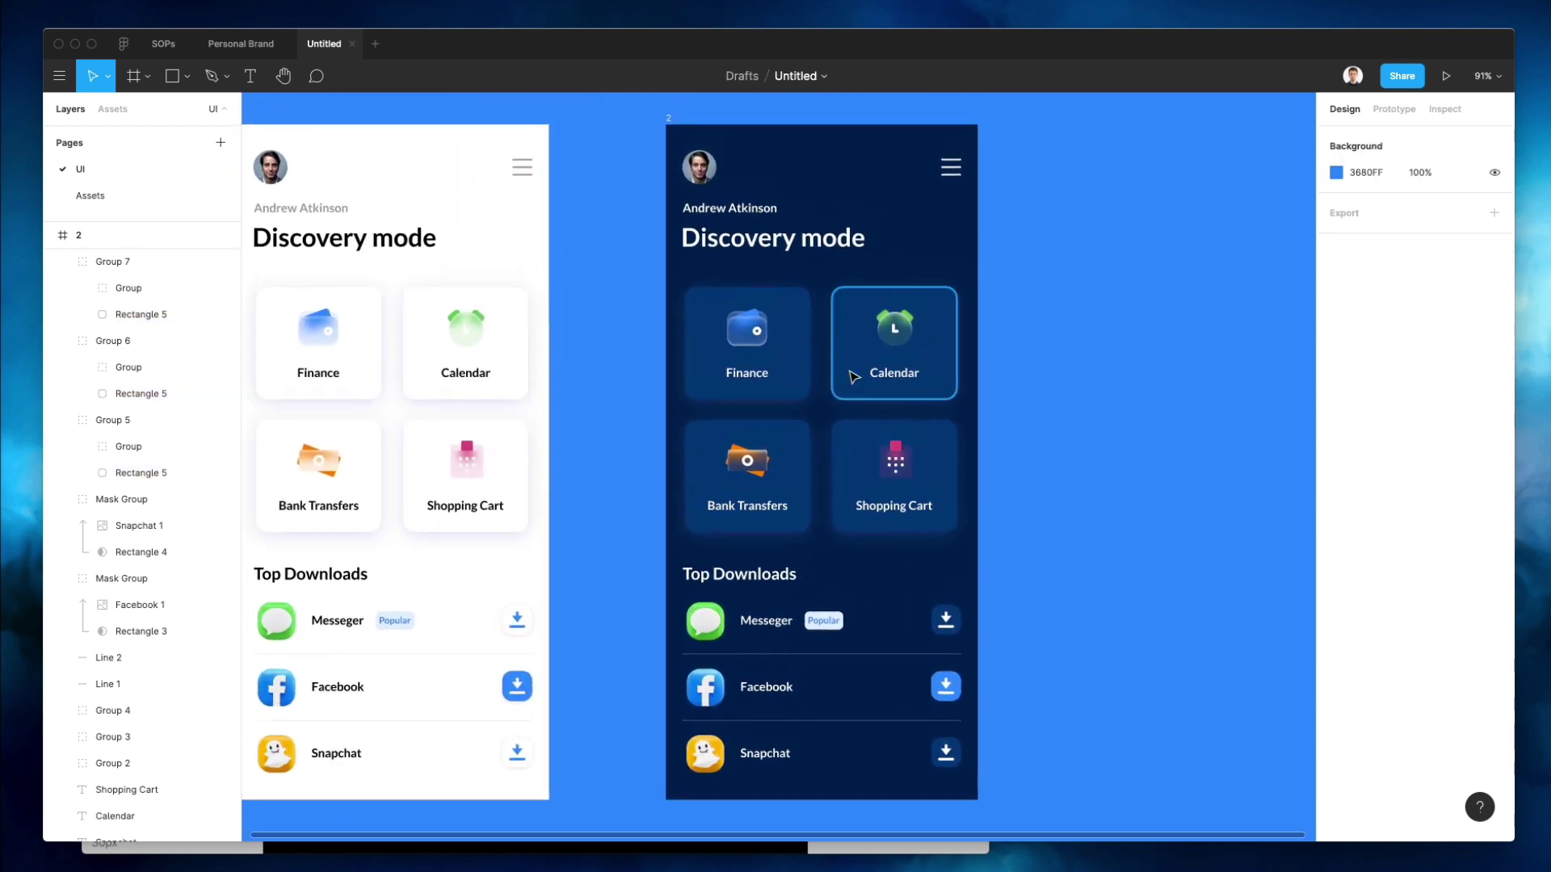
drag(806, 274, 844, 454)
click(1468, 631)
click(1068, 391)
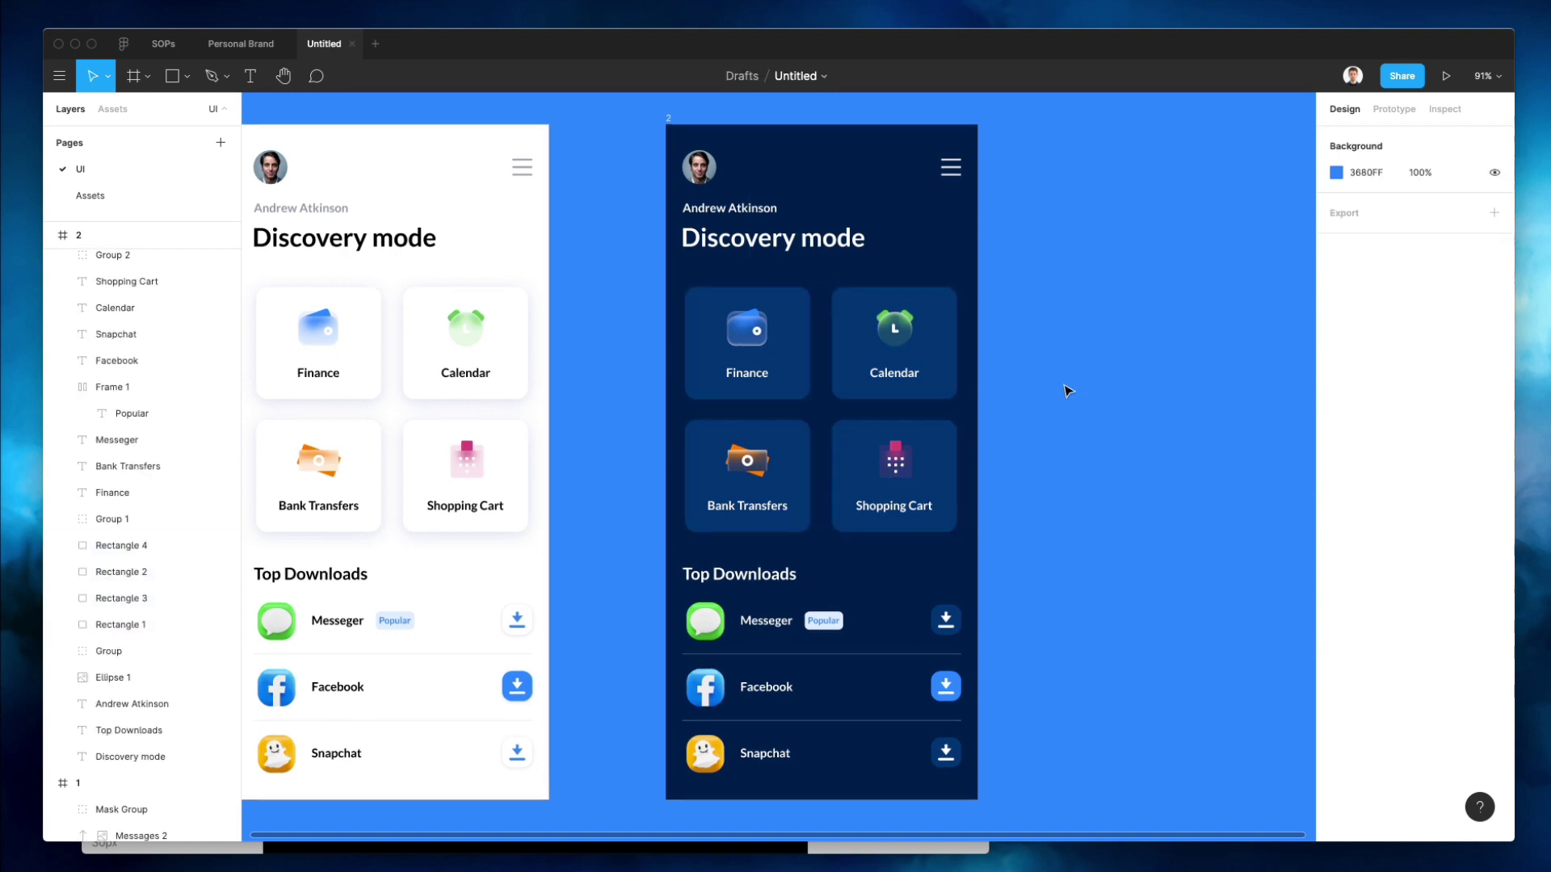
- Set the Shopping Cart icon shape's fill opacity to 28%
scroll(1061, 407, down, 1)
scroll(1045, 412, left, 3)
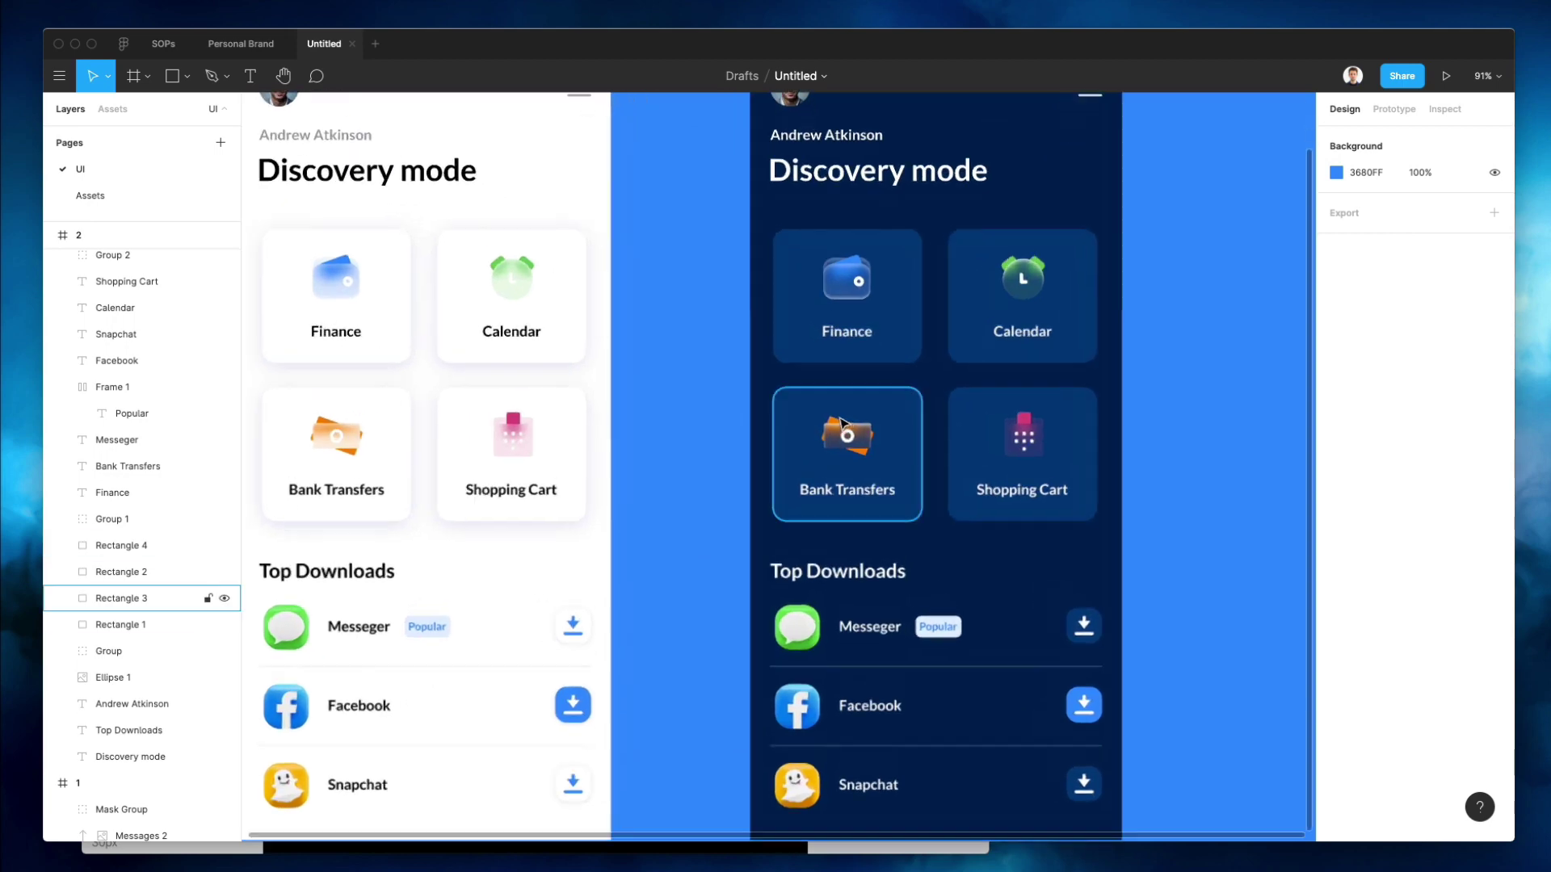
scroll(847, 428, up, 5)
scroll(1025, 436, up, 3)
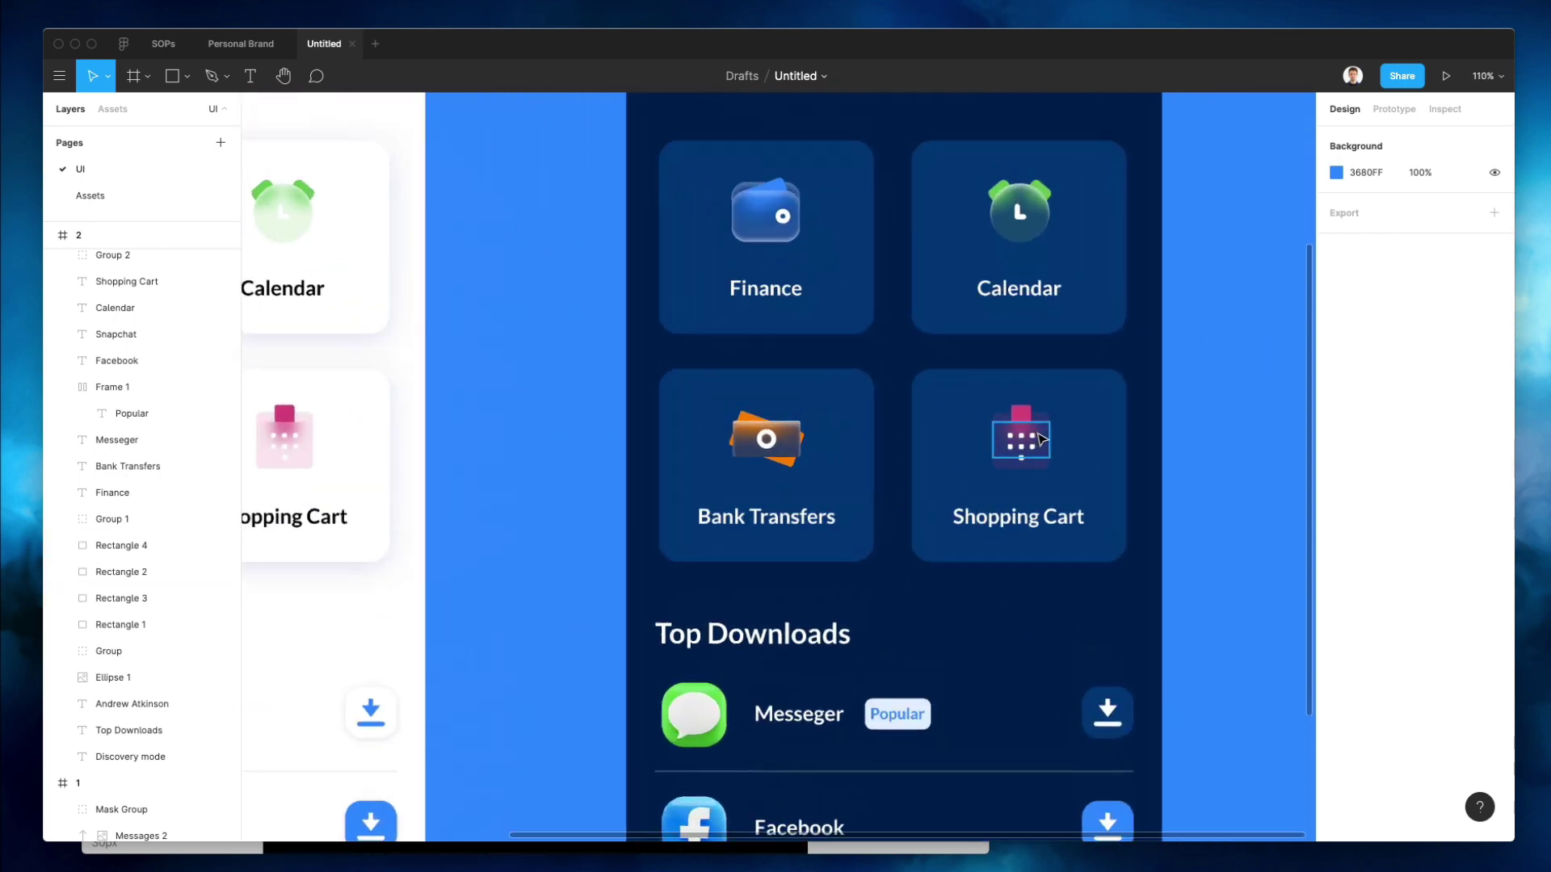
super+click(1019, 440)
super+click(1037, 477)
scroll(1050, 481, up, 4)
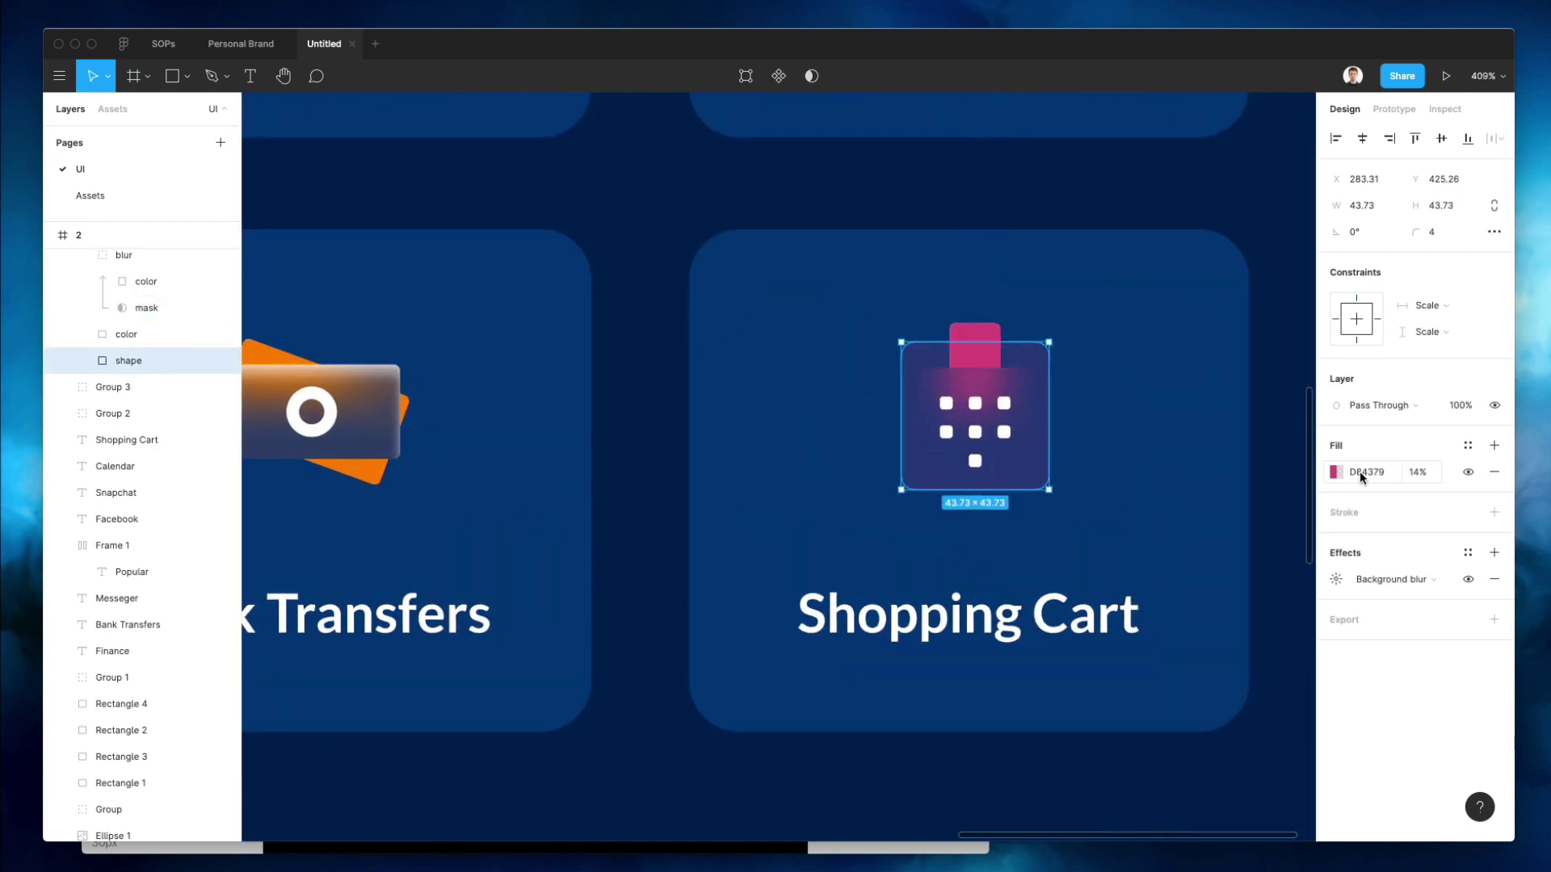
key(2)
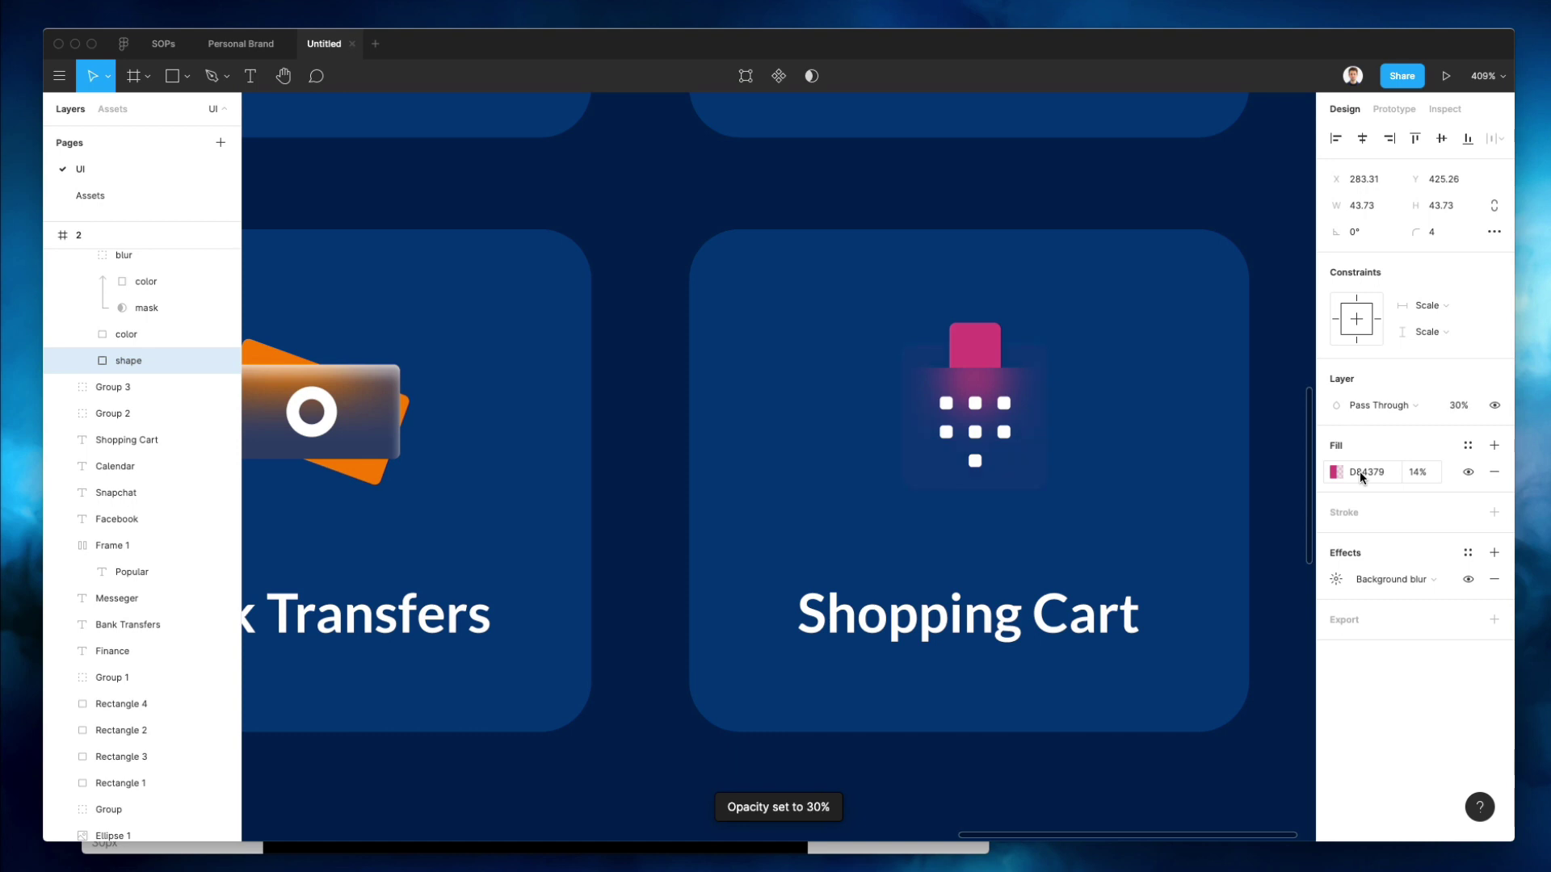
key(0)
click(1422, 475)
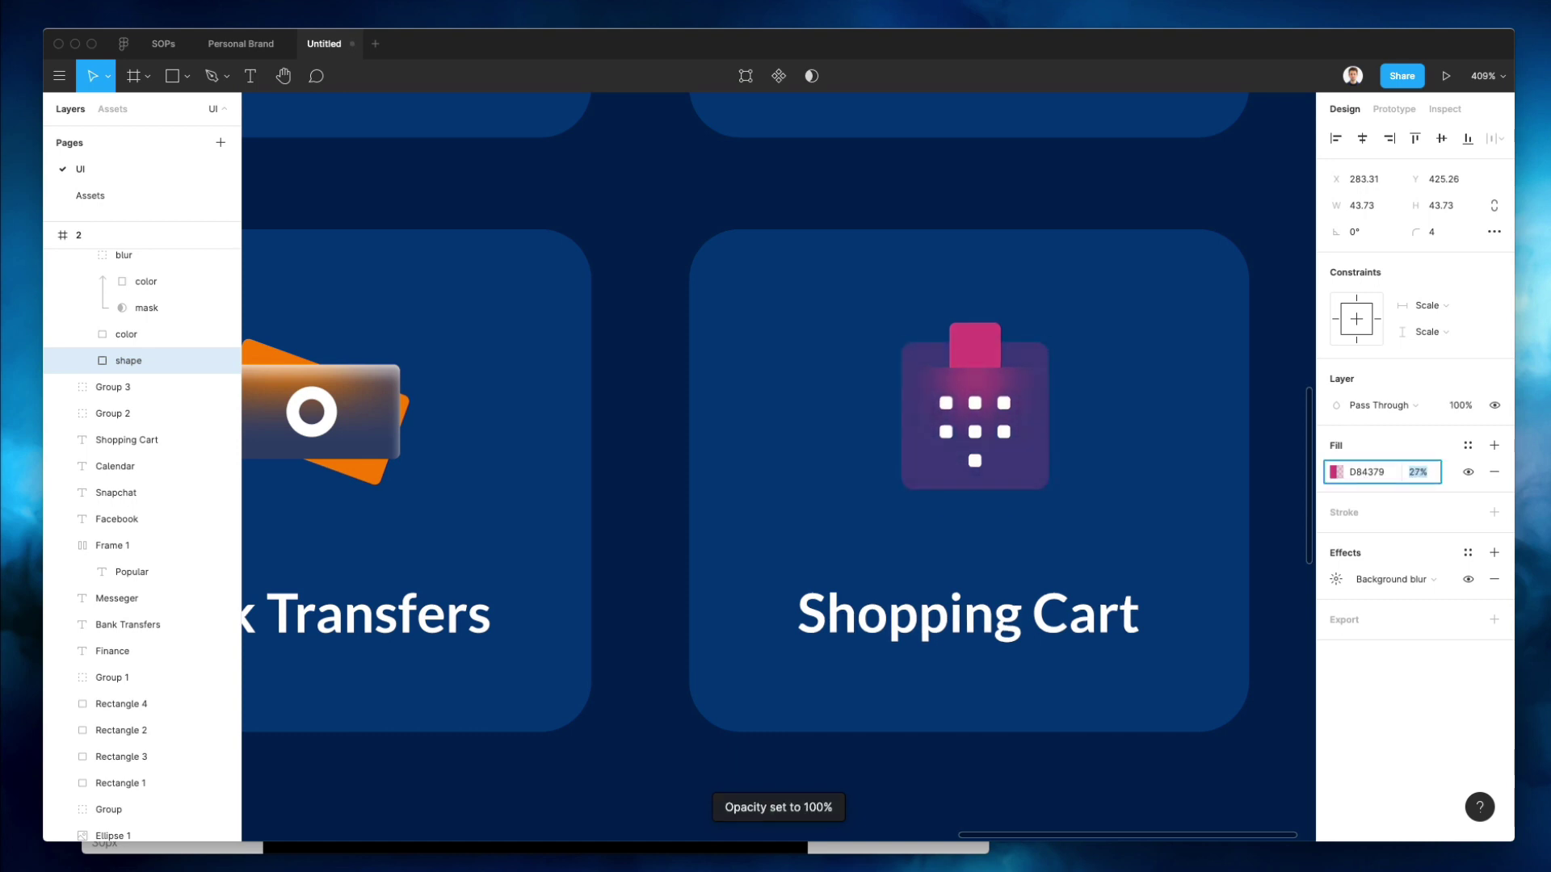
text(28)
key(Return)
scroll(682, 491, down, 5)
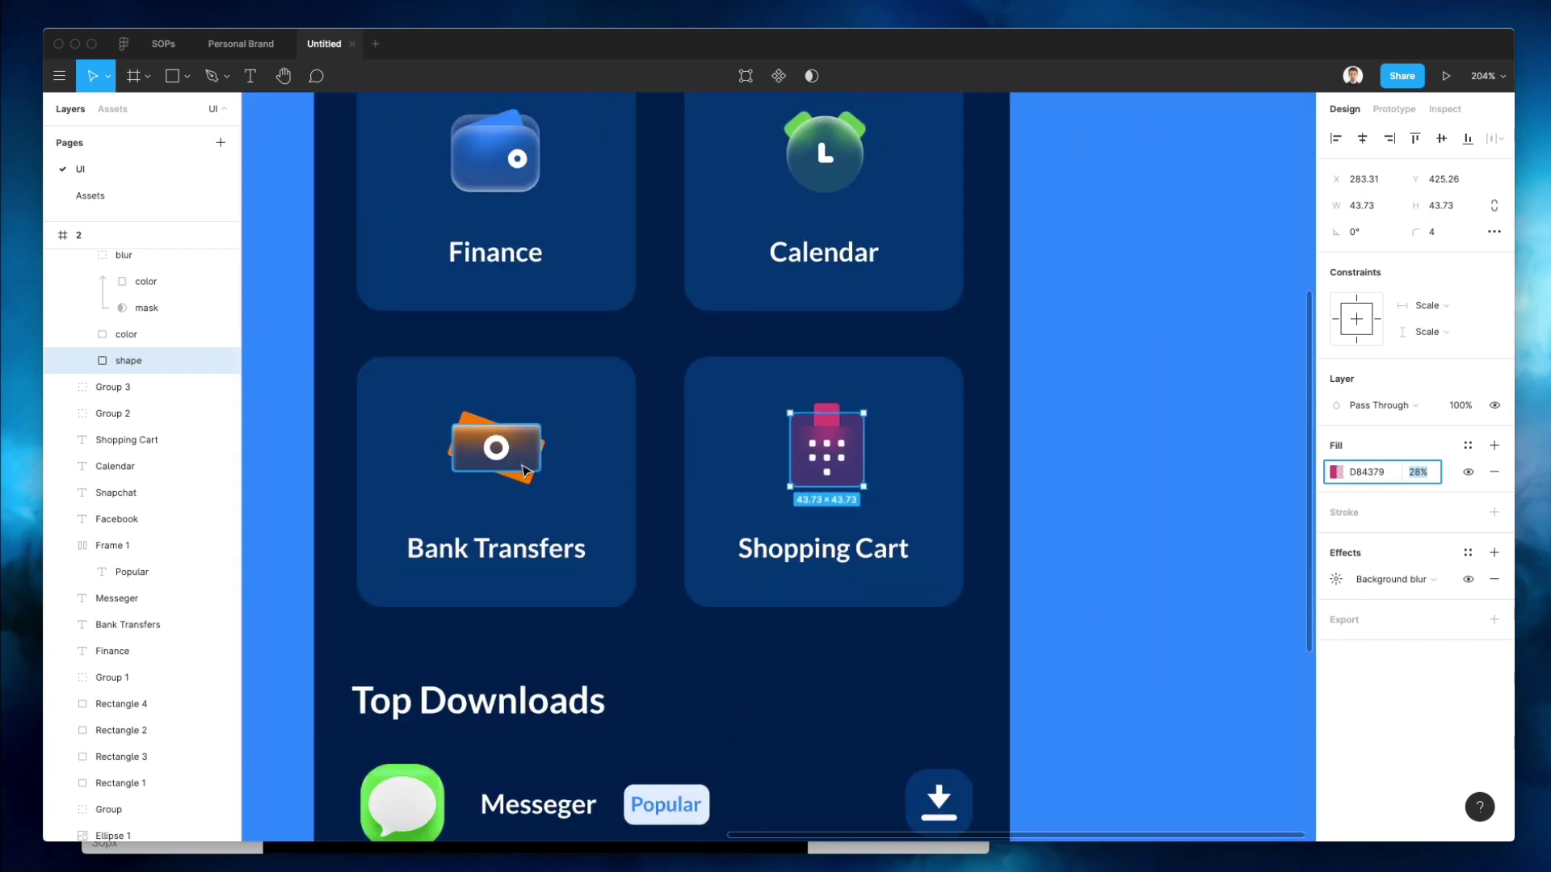
- Raise the Bank Transfers and Calendar icon fill opacities to 24% and 25%
click(525, 469)
click(1422, 475)
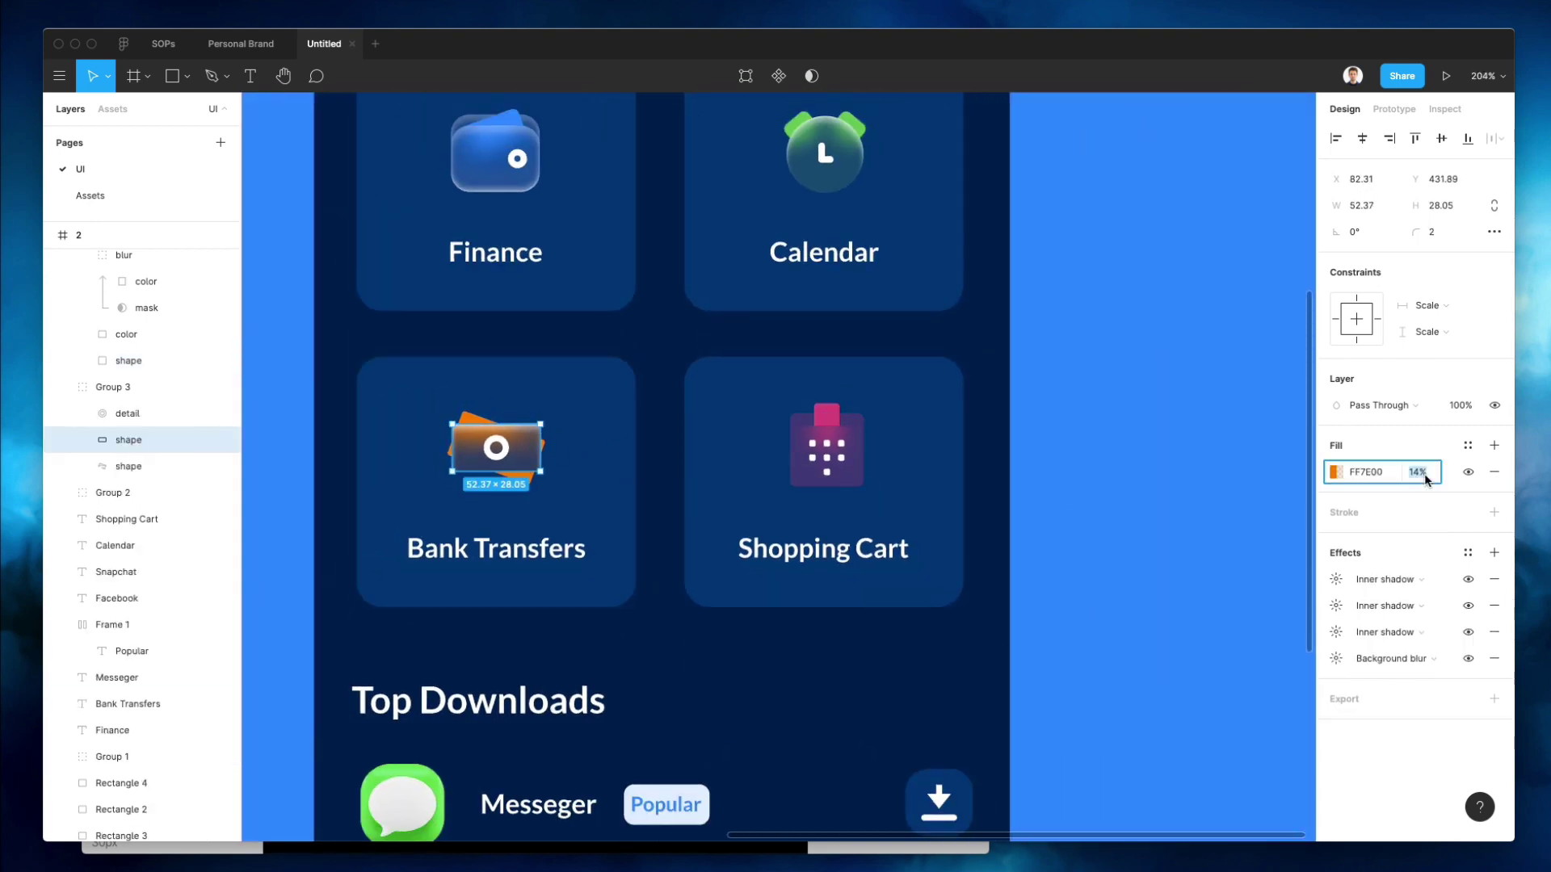
scroll(1049, 412, up, 5)
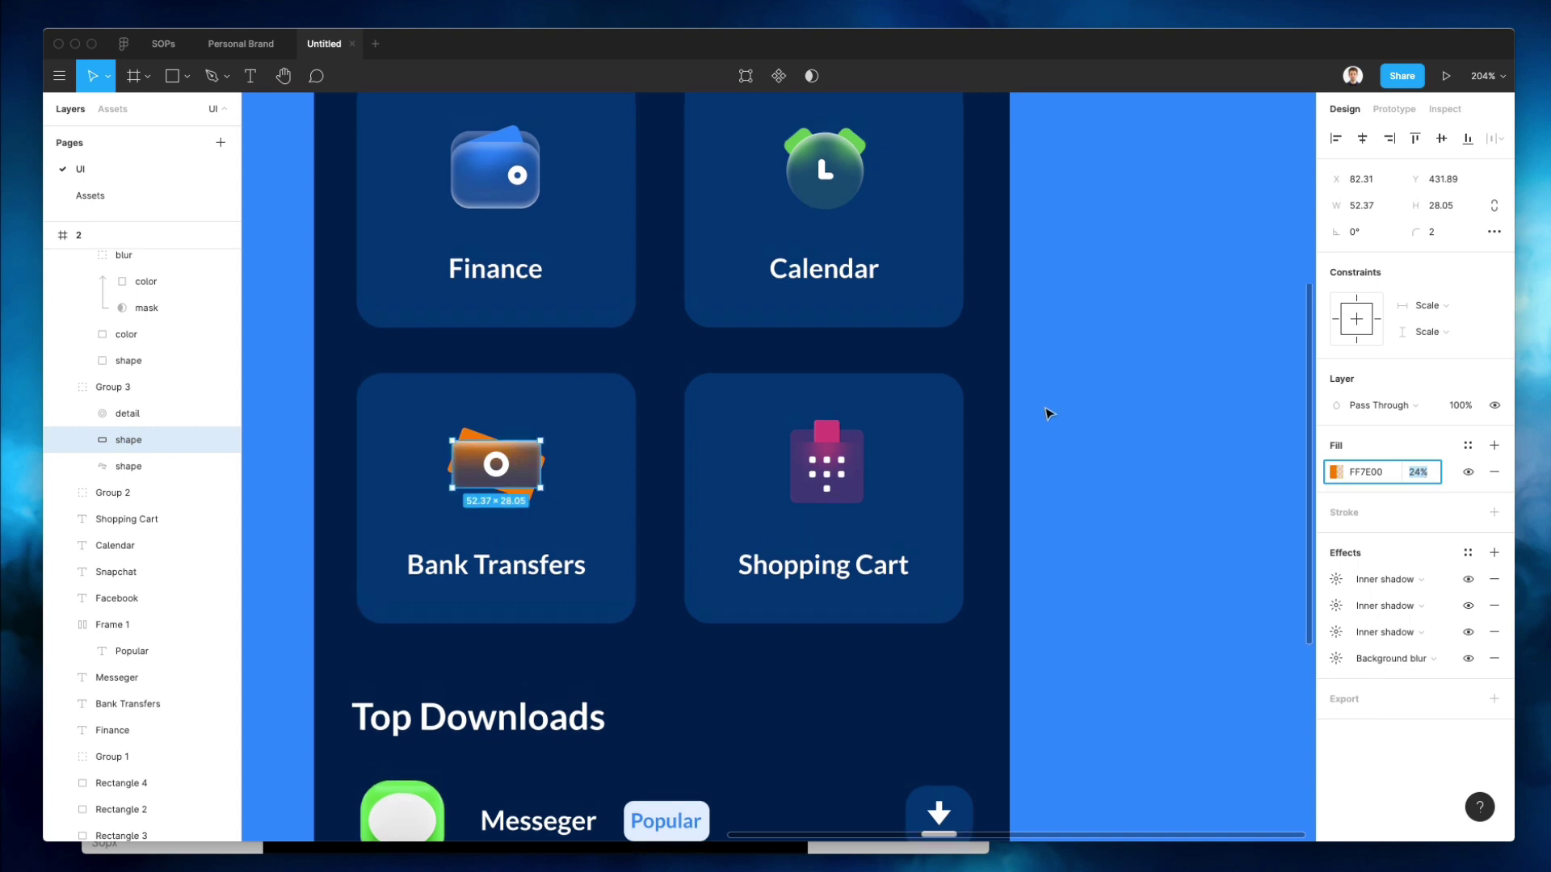
click(820, 408)
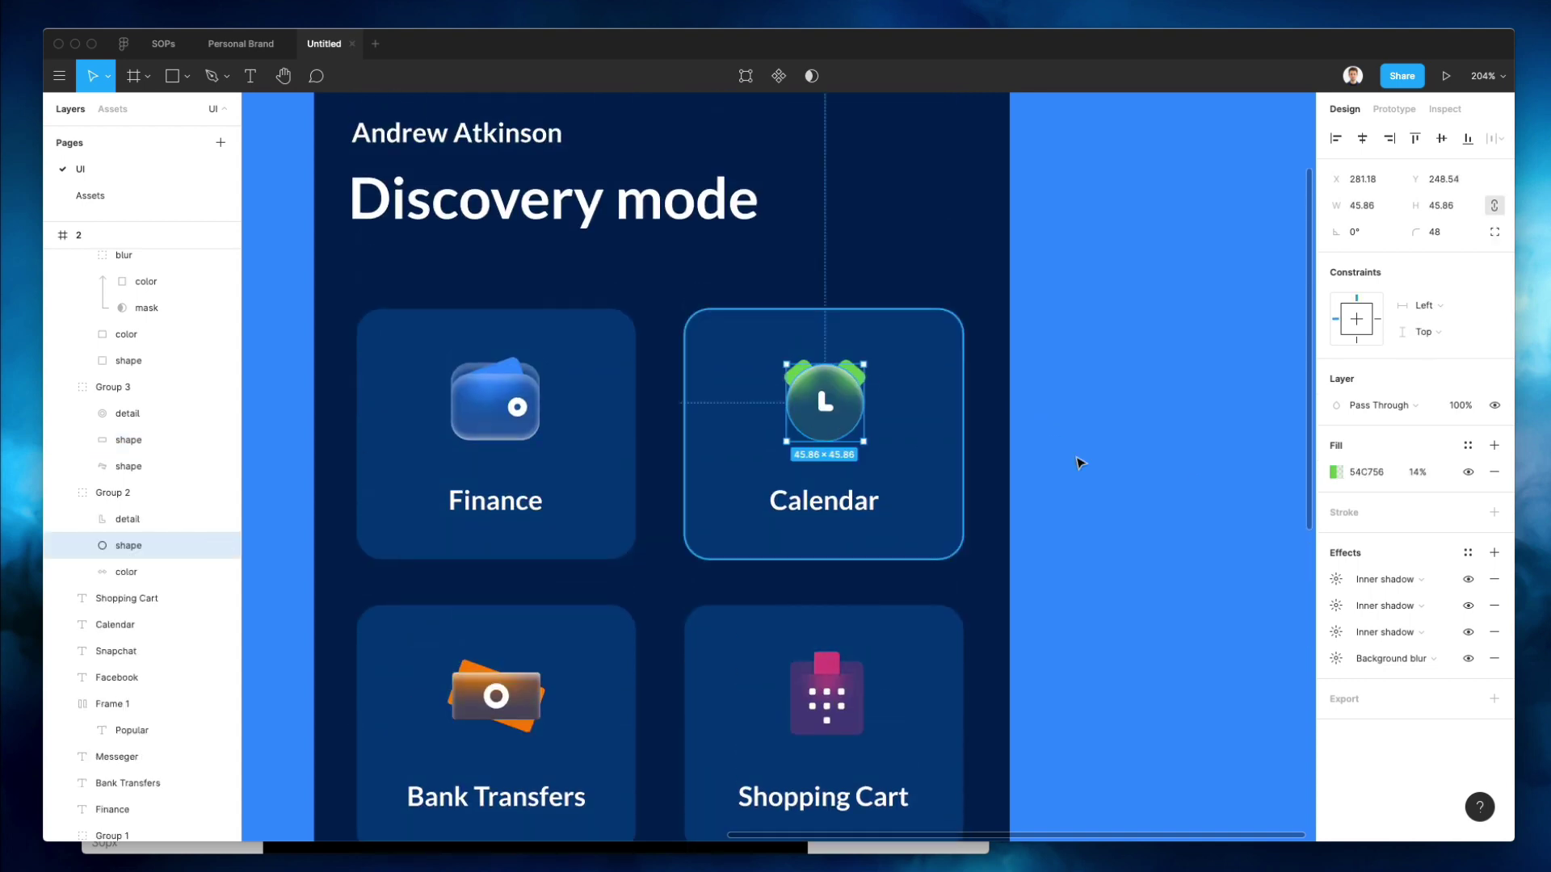
click(1418, 472)
text(12)
key(Return)
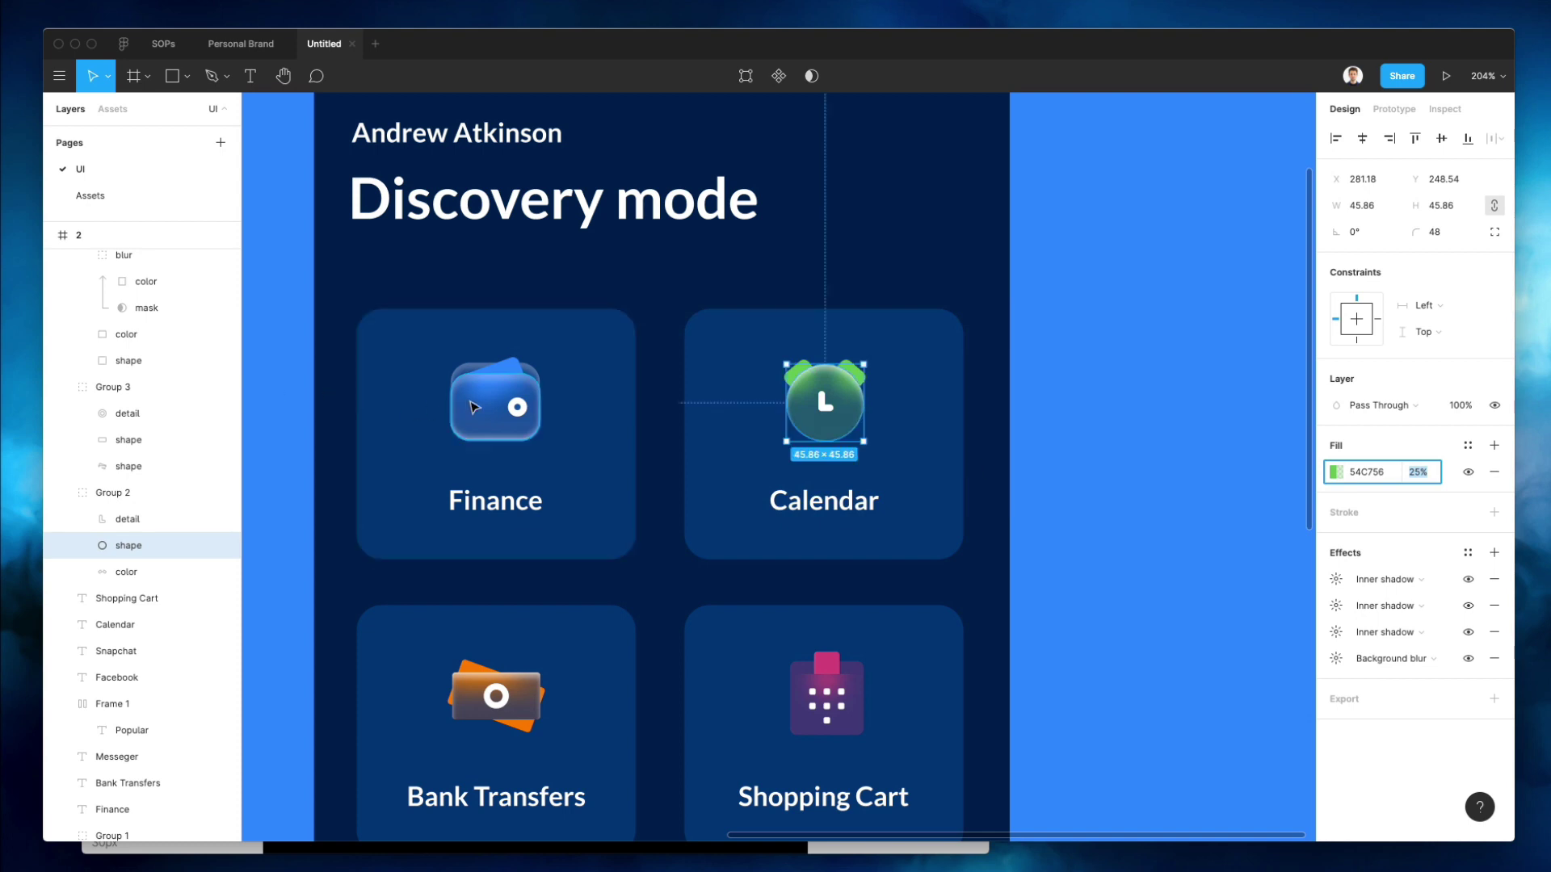
scroll(467, 399, down, 5)
click(905, 408)
scroll(905, 408, left, 10)
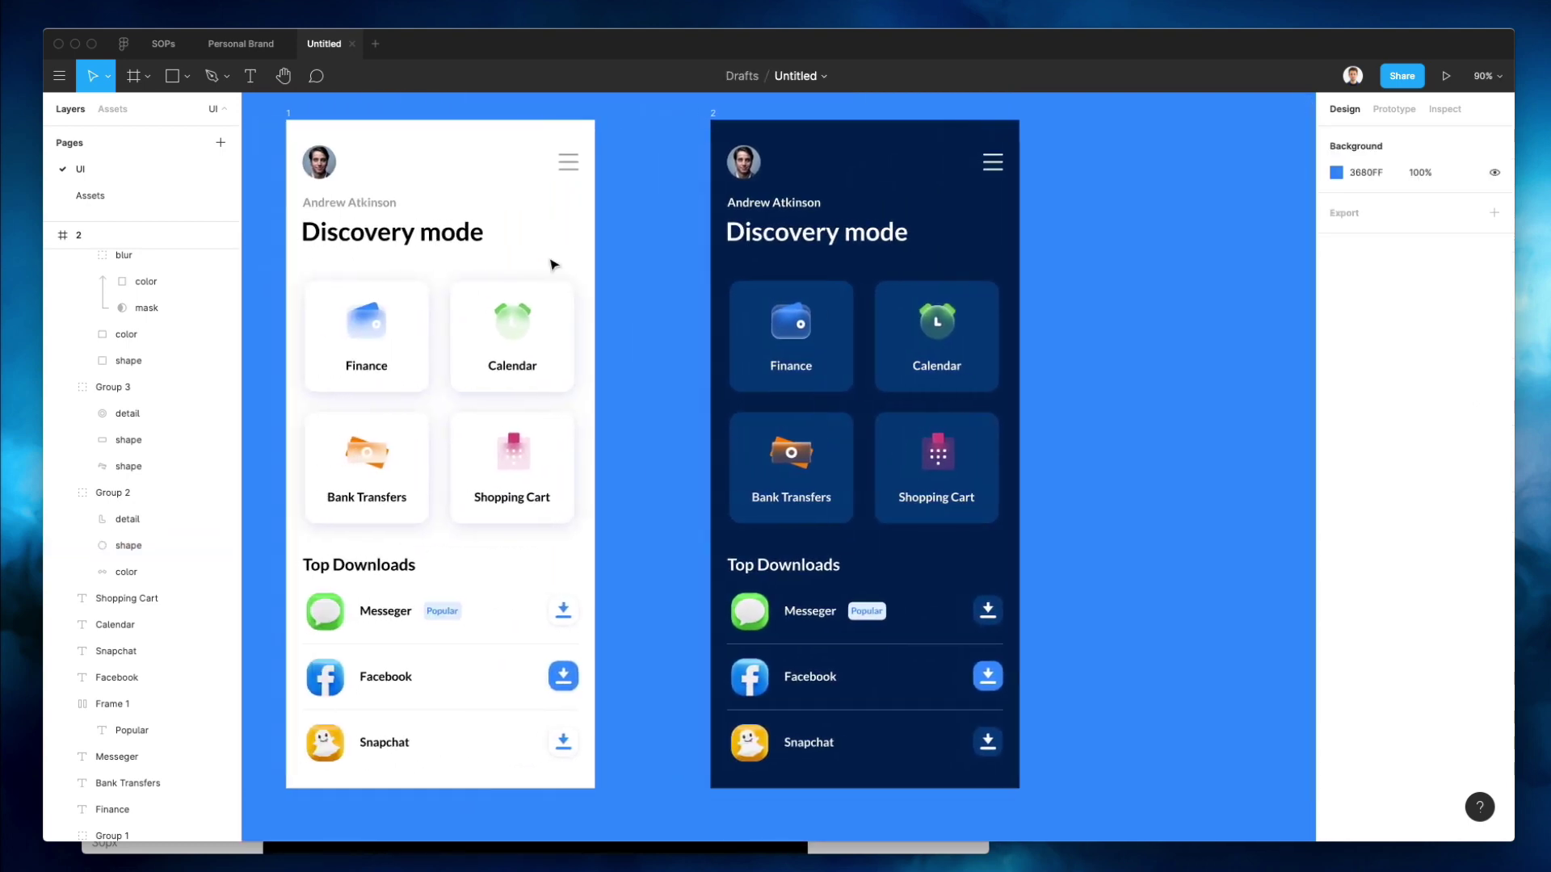
- Paste 005EFF as the canvas background colour, replacing 3680FF
click(1336, 172)
text(005EFF)
key(Return)
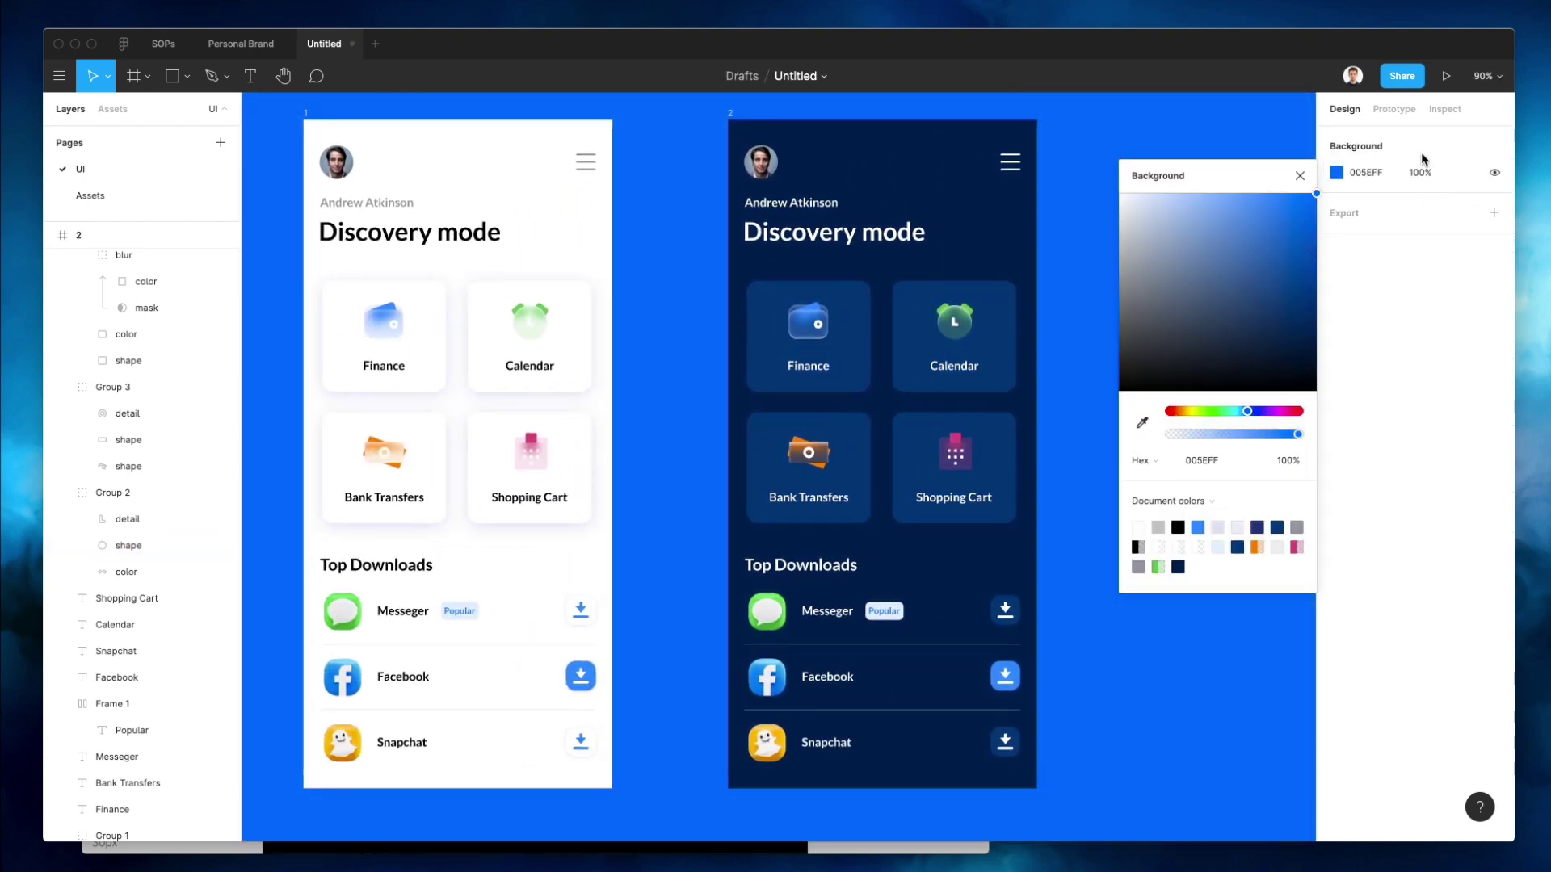
click(1107, 501)
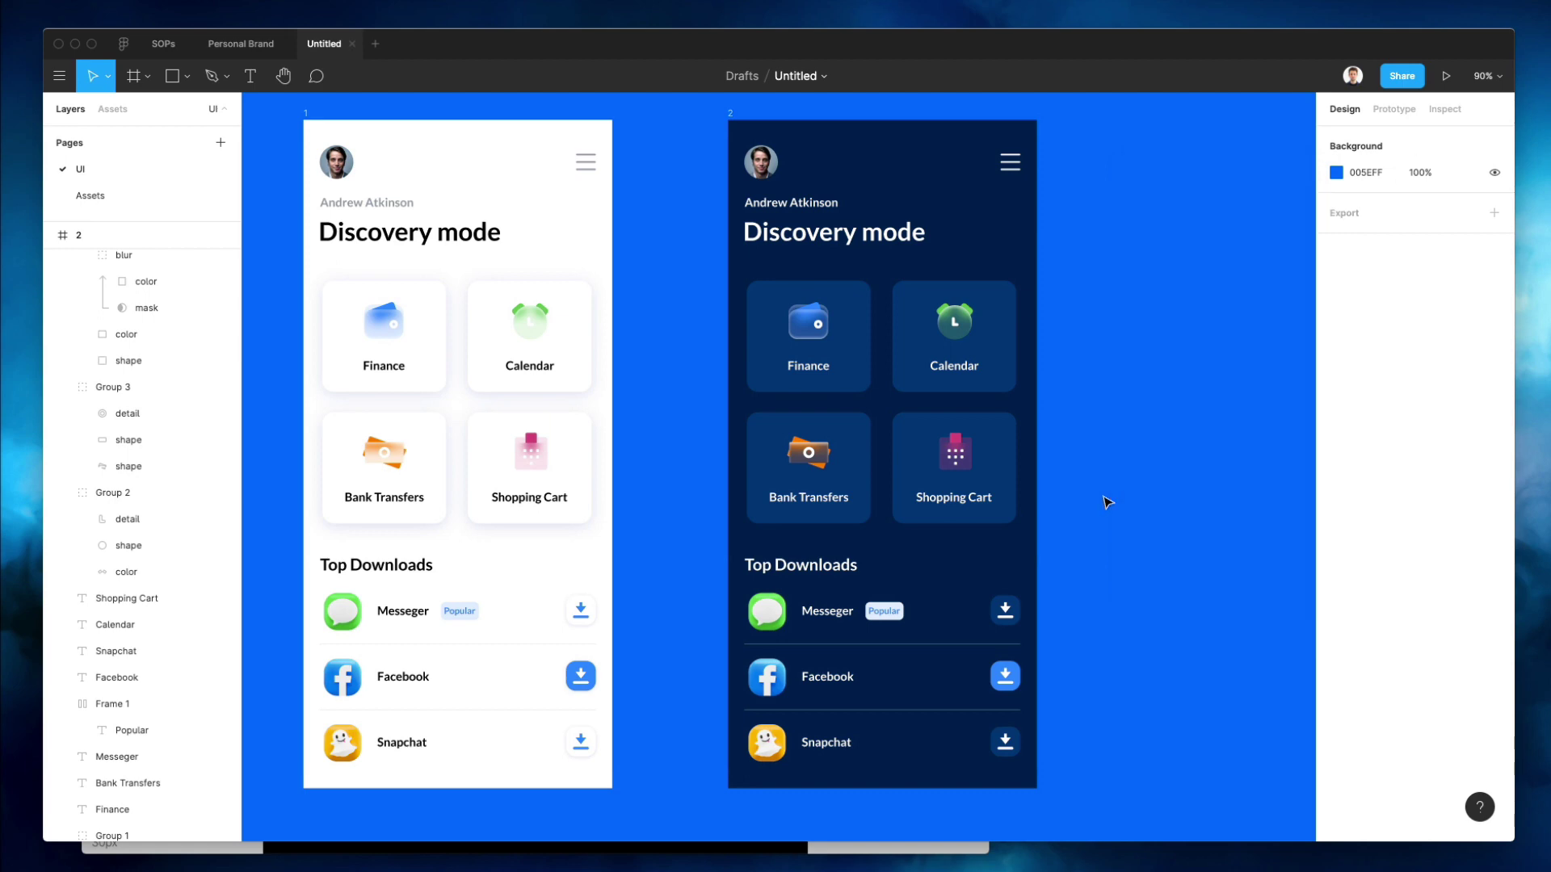
scroll(1106, 502, left, 5)
scroll(1107, 502, right, 2)
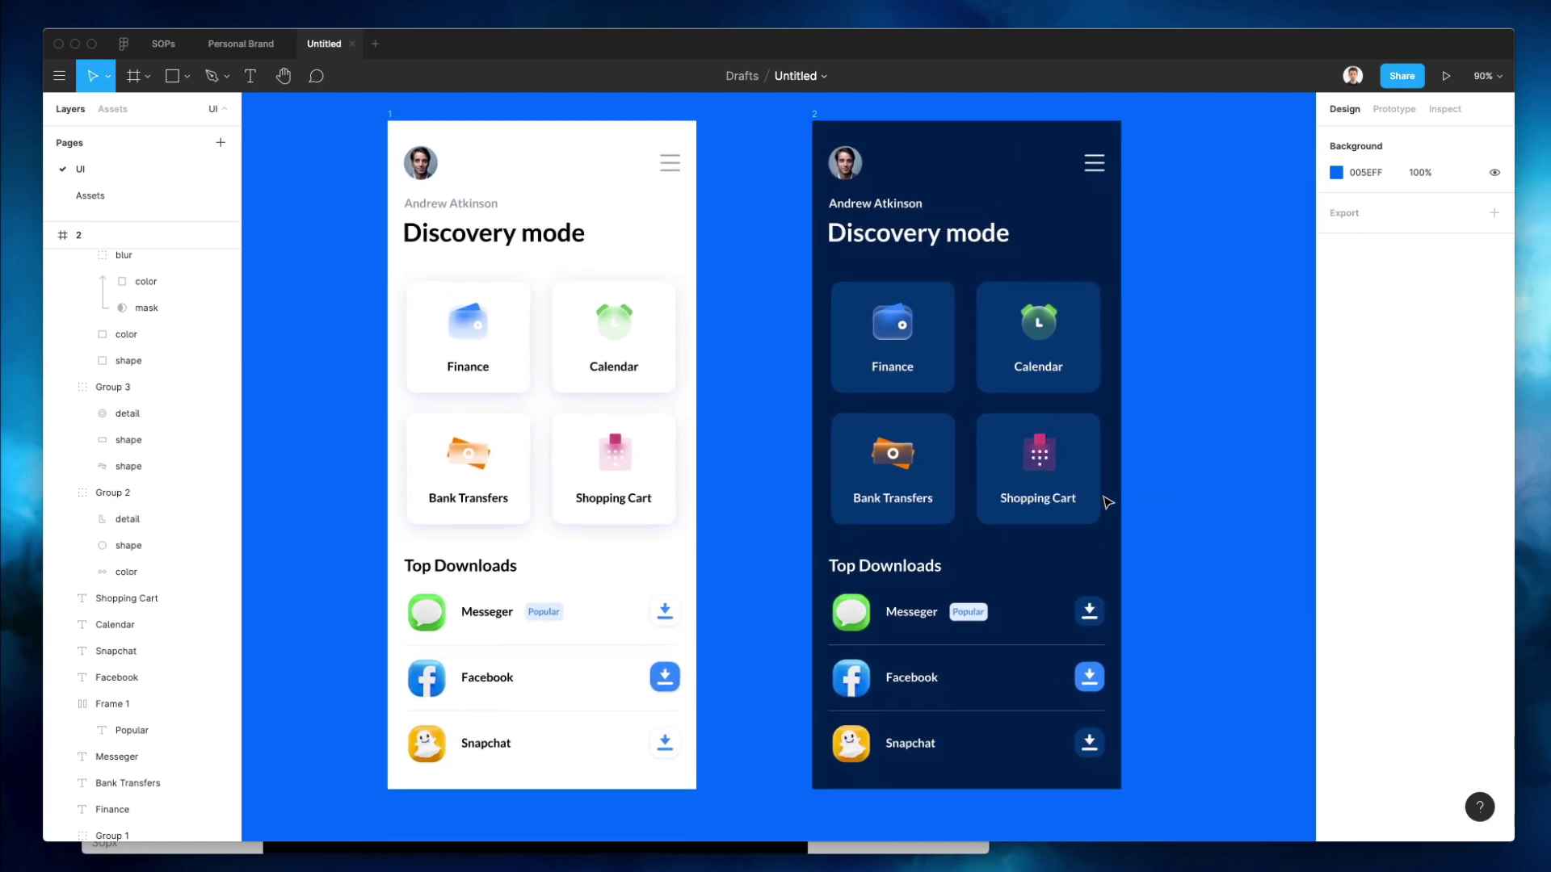
scroll(1107, 502, right, 1)
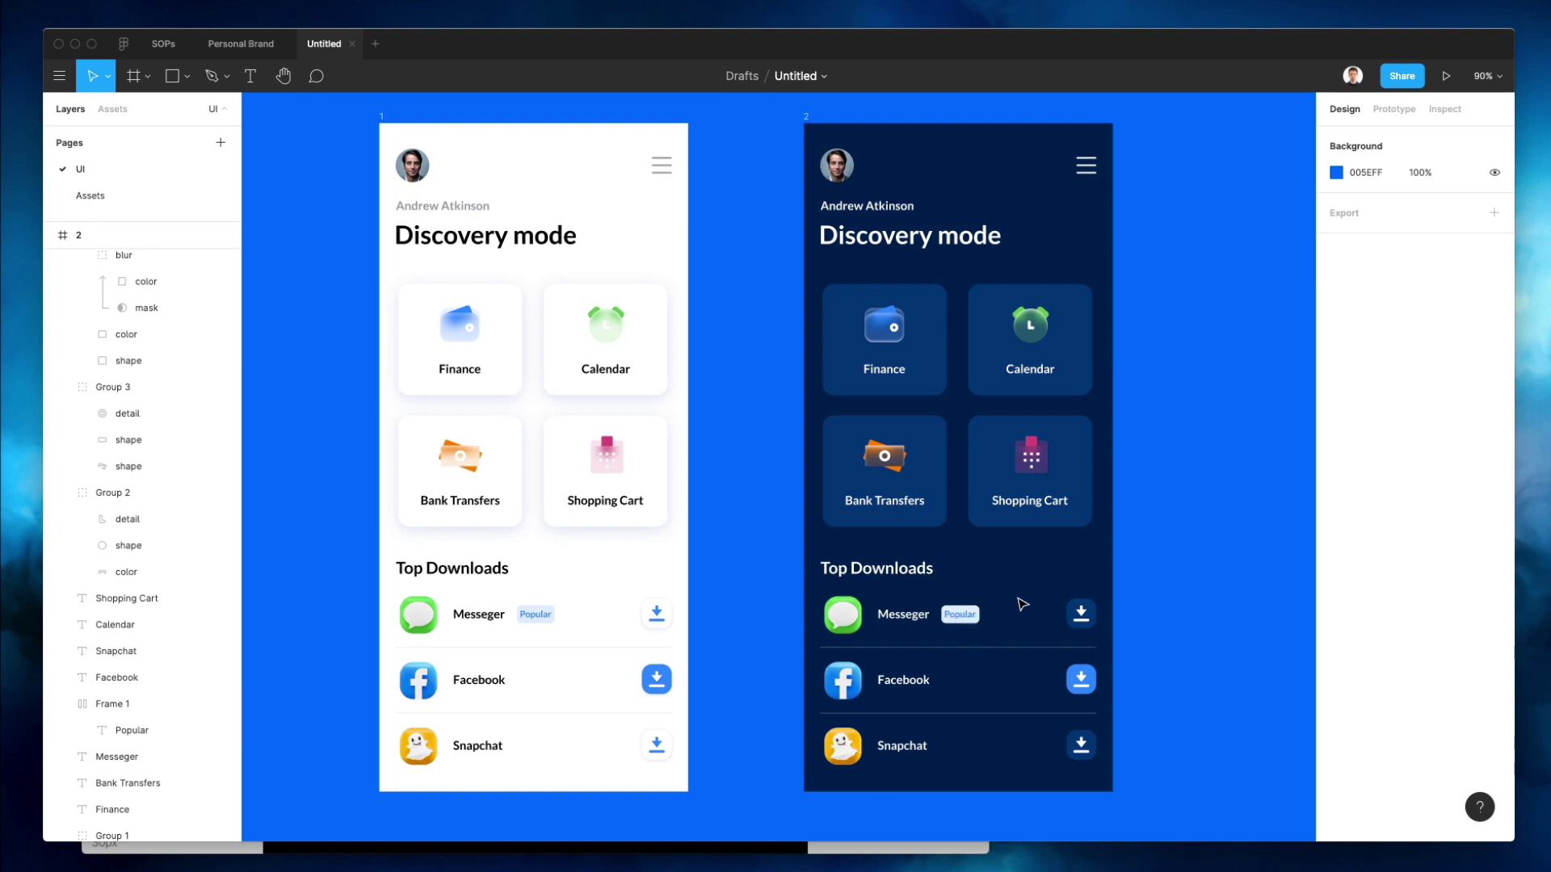
scroll(1077, 526, right, 2)
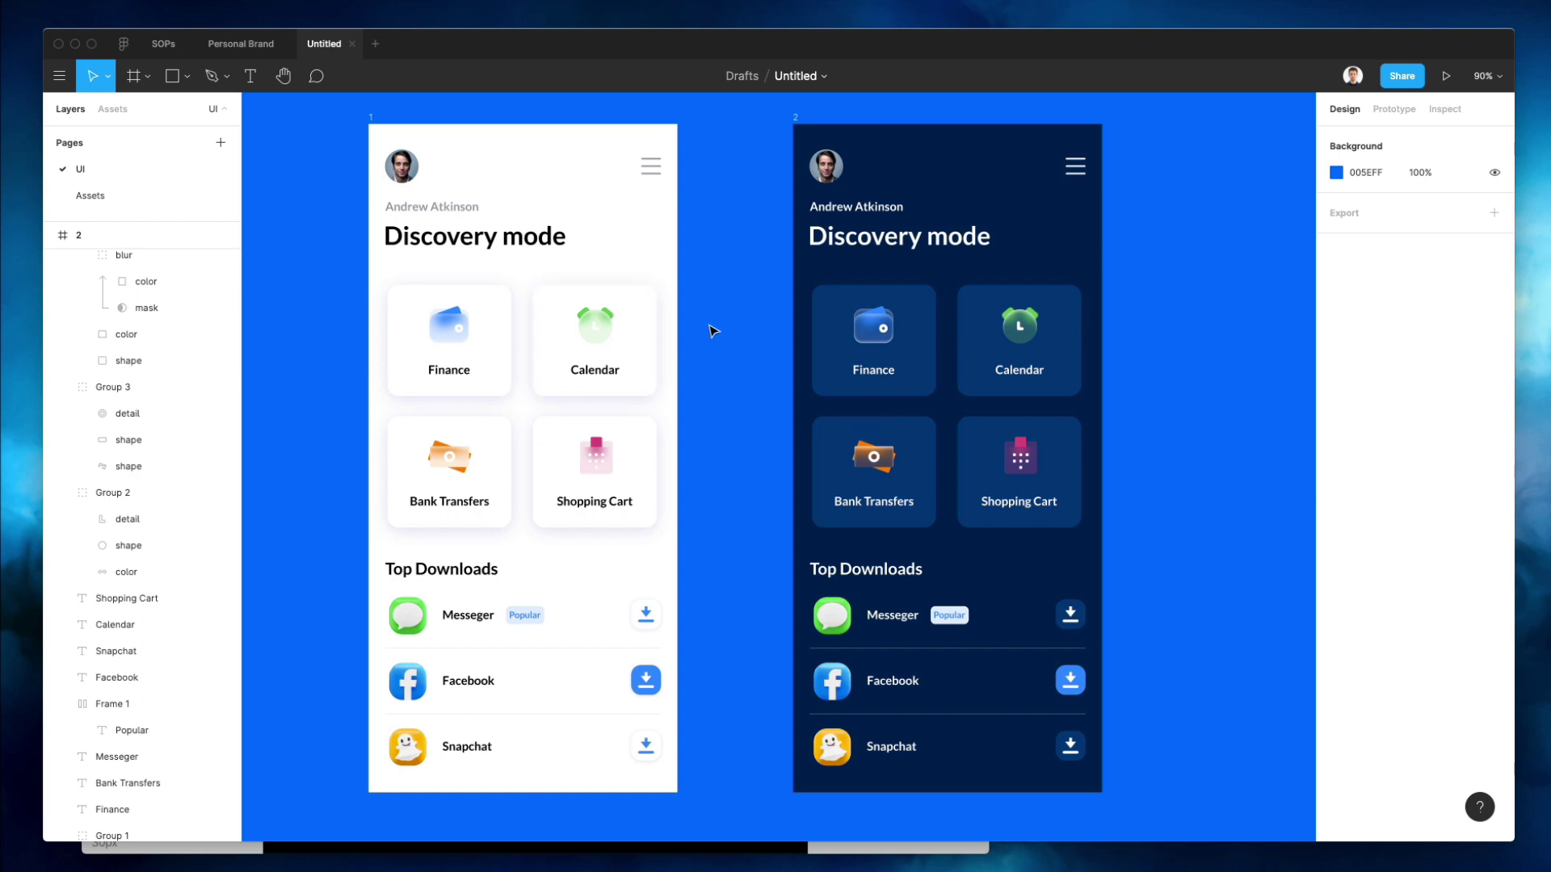
- Reopen the canvas background colour settings to review the 005EFF value, then close them
click(1336, 172)
drag(1315, 195, 1495, 139)
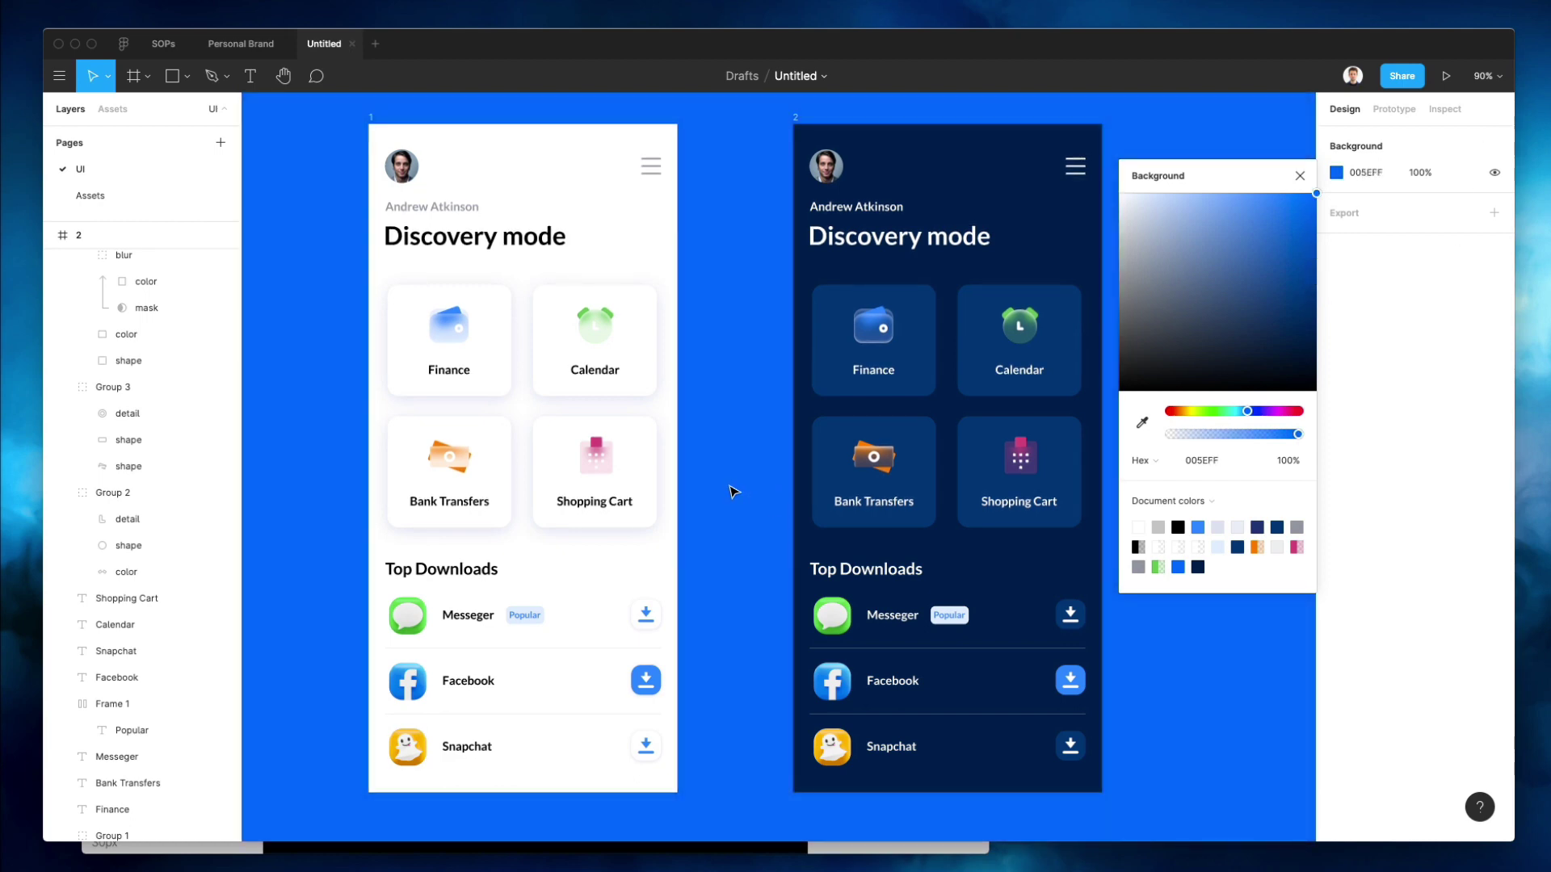
scroll(738, 483, down, 2)
click(1365, 107)
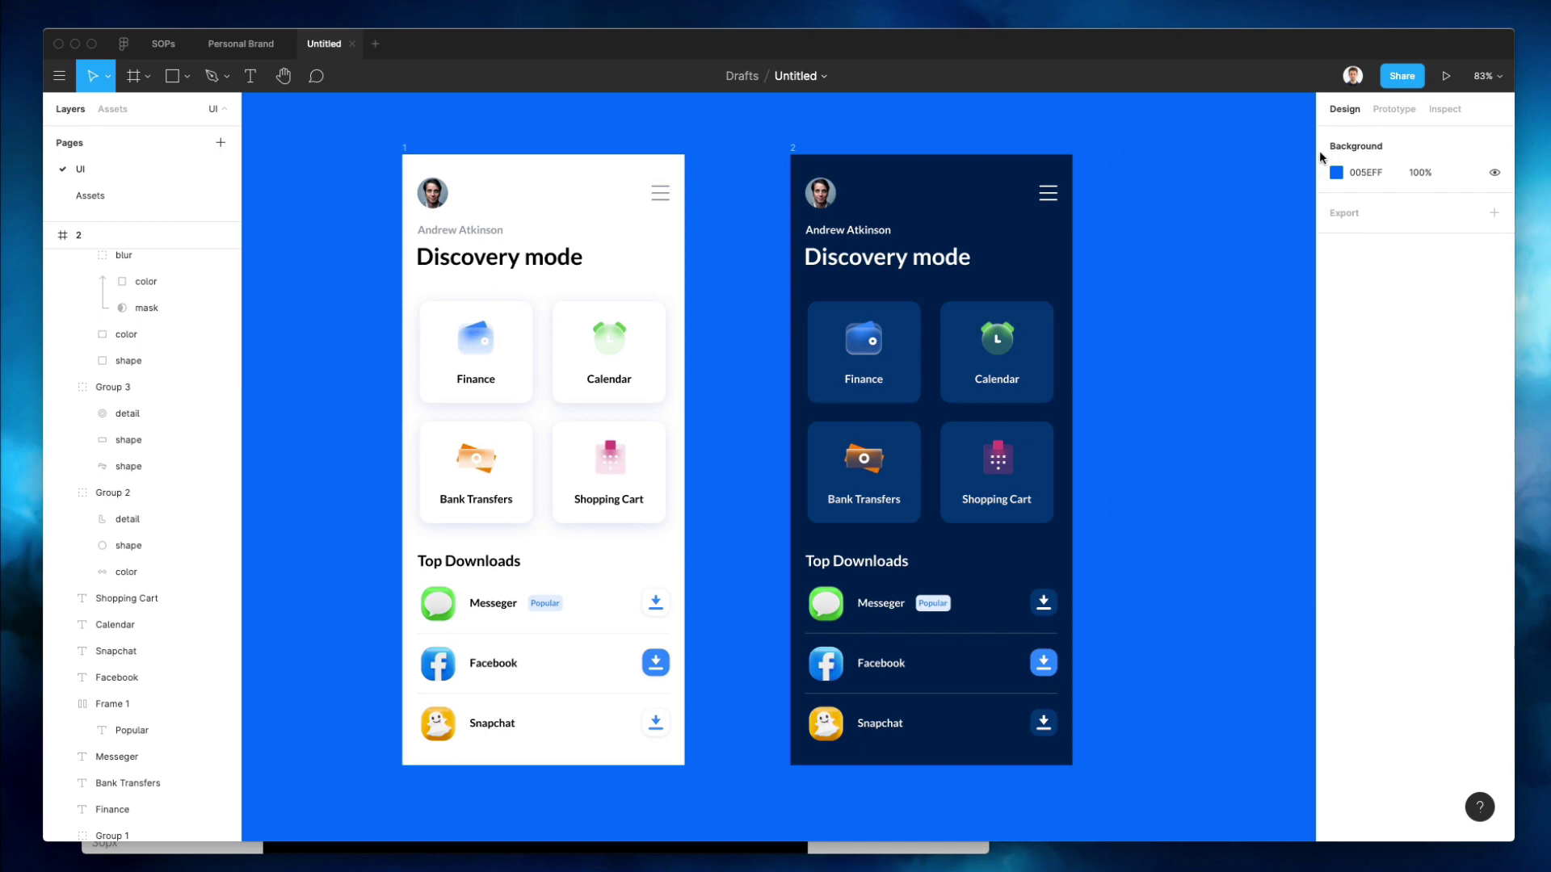